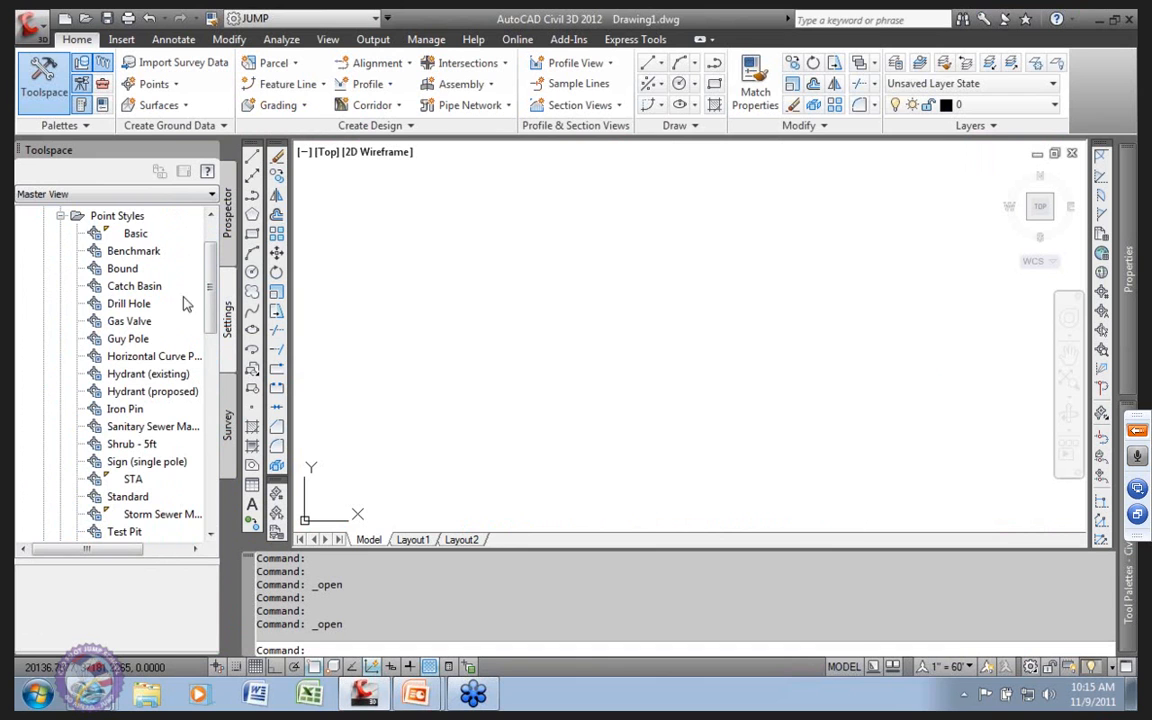
Step: Collapse the Point Styles folder and the Point collection in Drawing1's settings tree
{"action": "scroll", "coordinate": [213, 303], "scroll_direction": "up", "scroll_amount": 1}
{"action": "scroll", "coordinate": [213, 303], "scroll_direction": "up", "scroll_amount": 1}
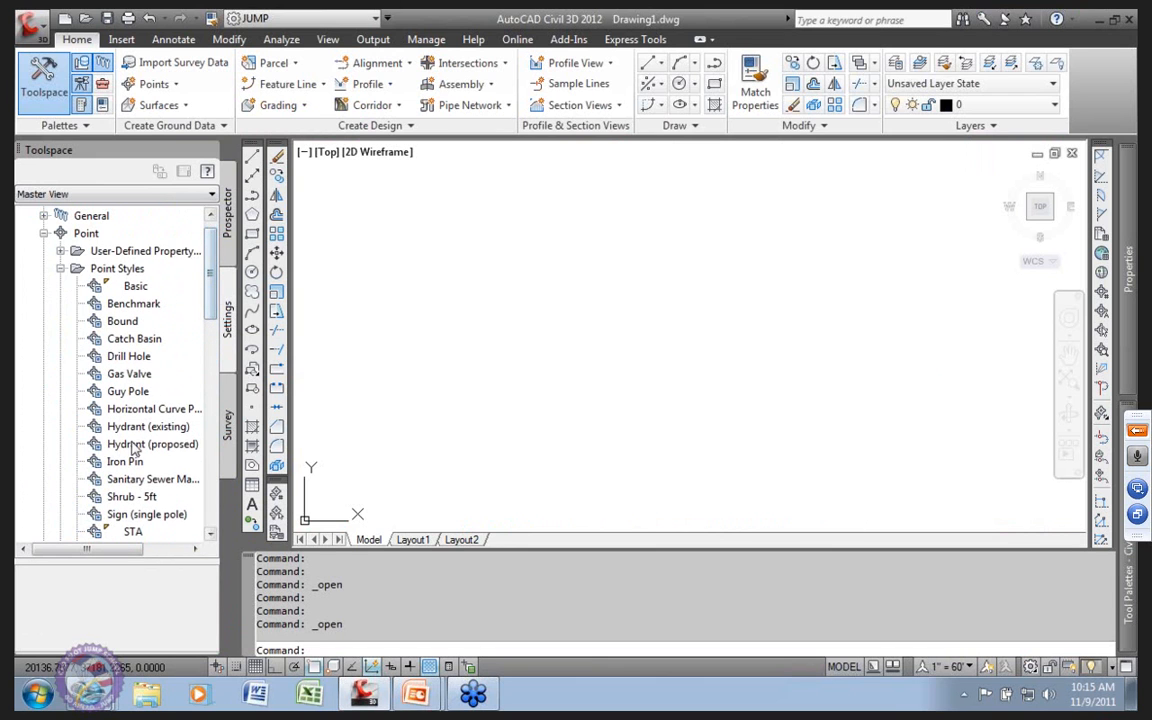
{"action": "left_click", "coordinate": [60, 268]}
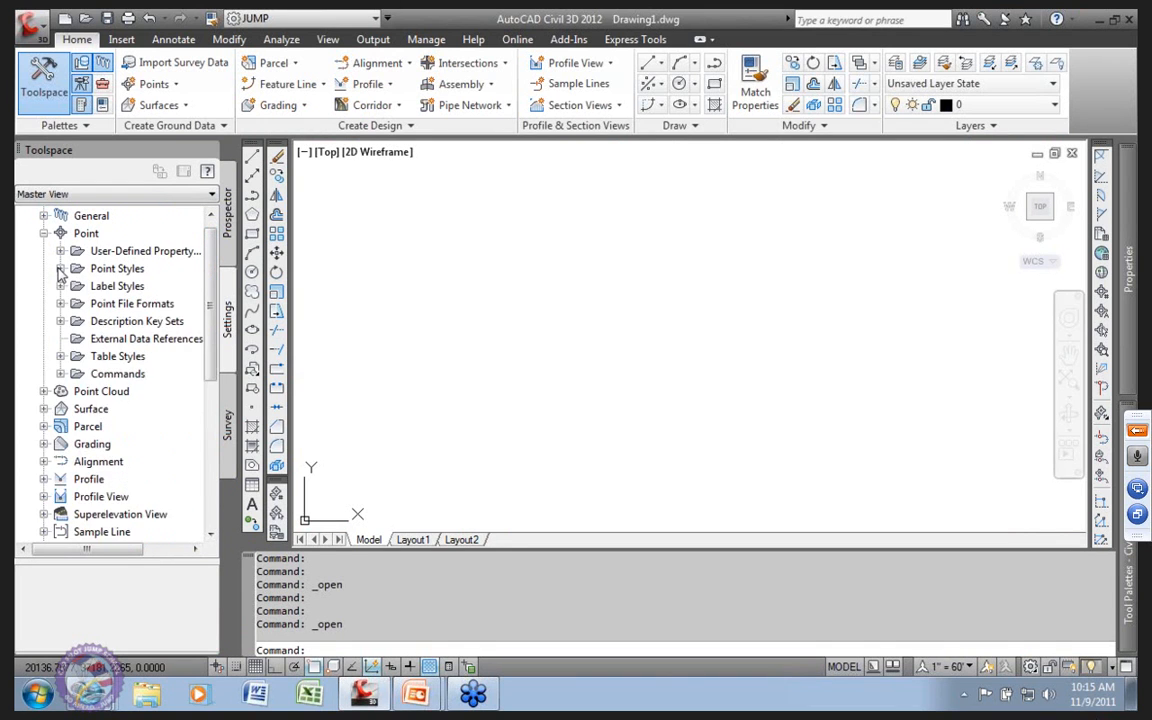
{"action": "scroll", "coordinate": [215, 300], "scroll_direction": "up", "scroll_amount": 1}
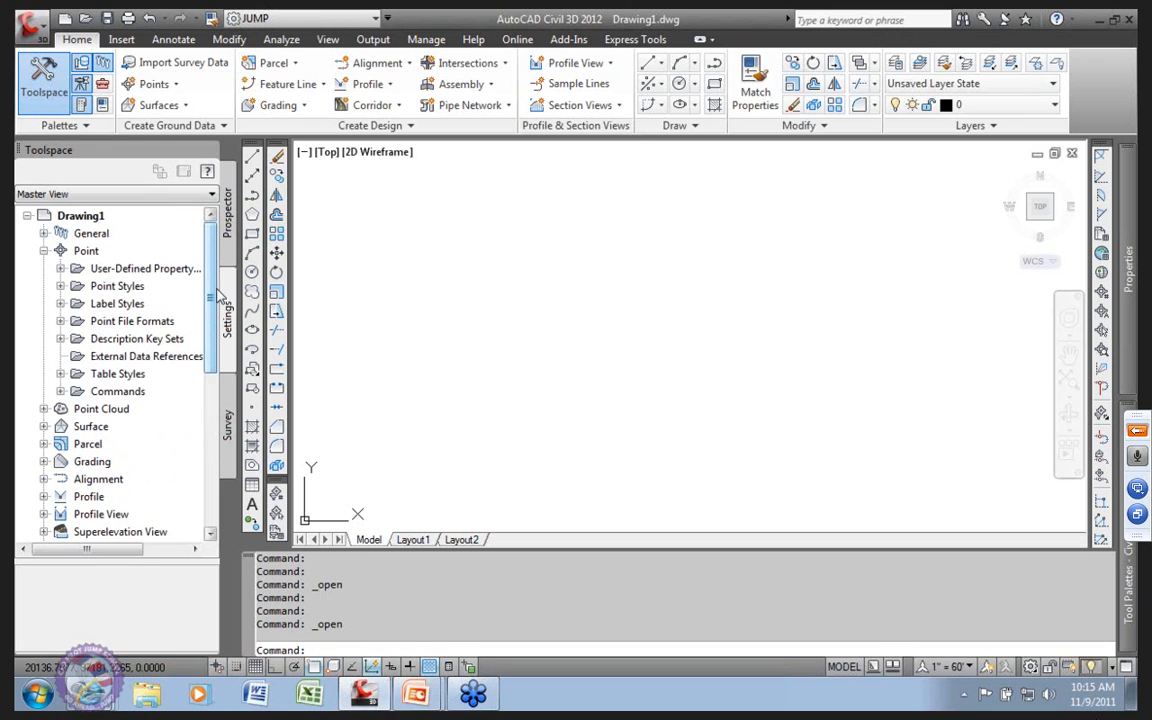
{"action": "left_click", "coordinate": [43, 251]}
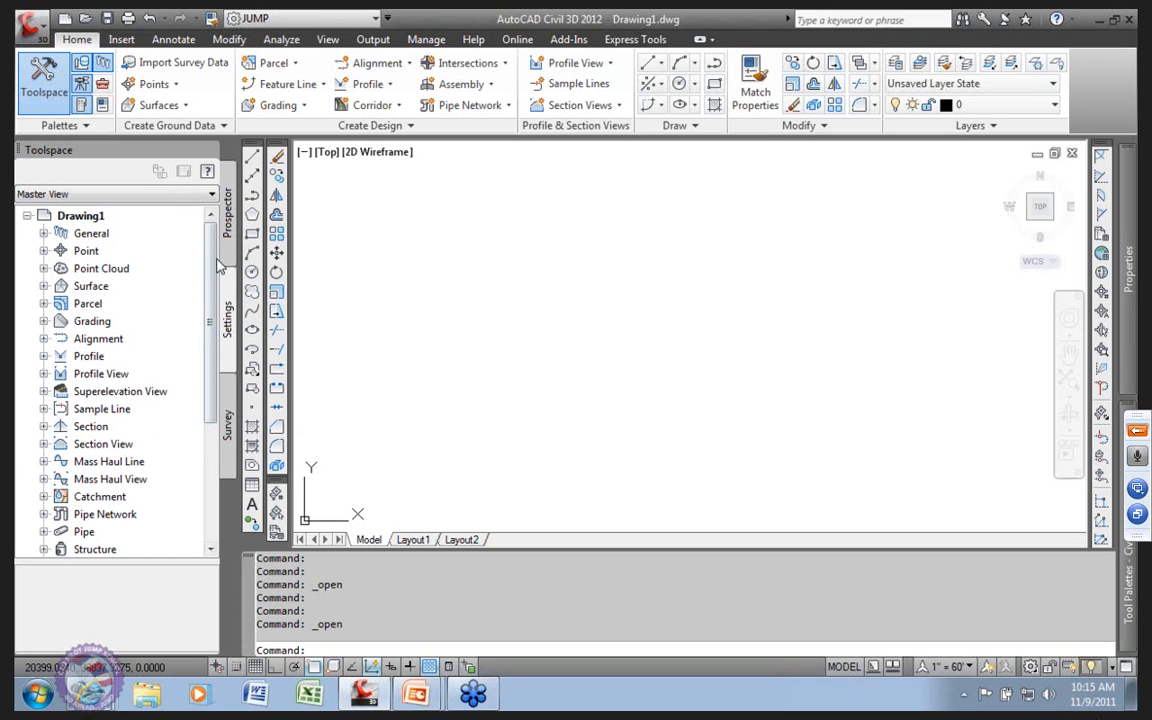
Step: Look through the remaining object settings collections, and review Drawing1's object collections and the data shortcuts in Prospector
{"action": "scroll", "coordinate": [190, 480], "scroll_direction": "down", "scroll_amount": 4}
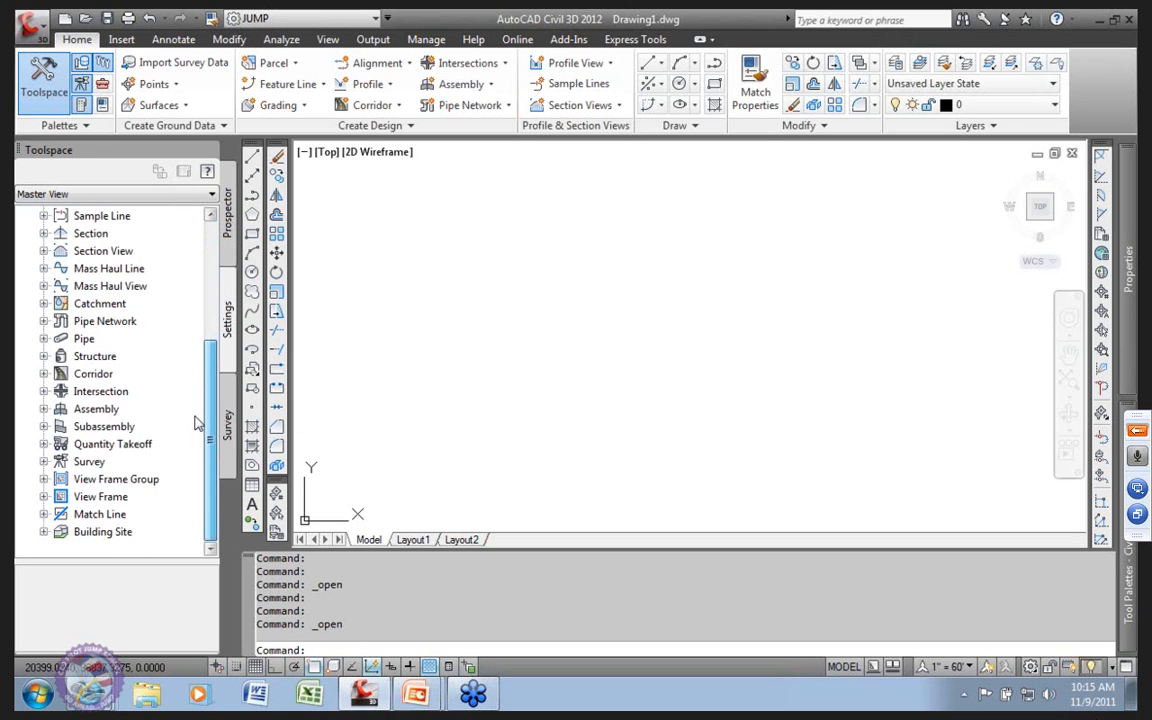
{"action": "scroll", "coordinate": [192, 400], "scroll_direction": "up", "scroll_amount": 5}
{"action": "left_click", "coordinate": [228, 214]}
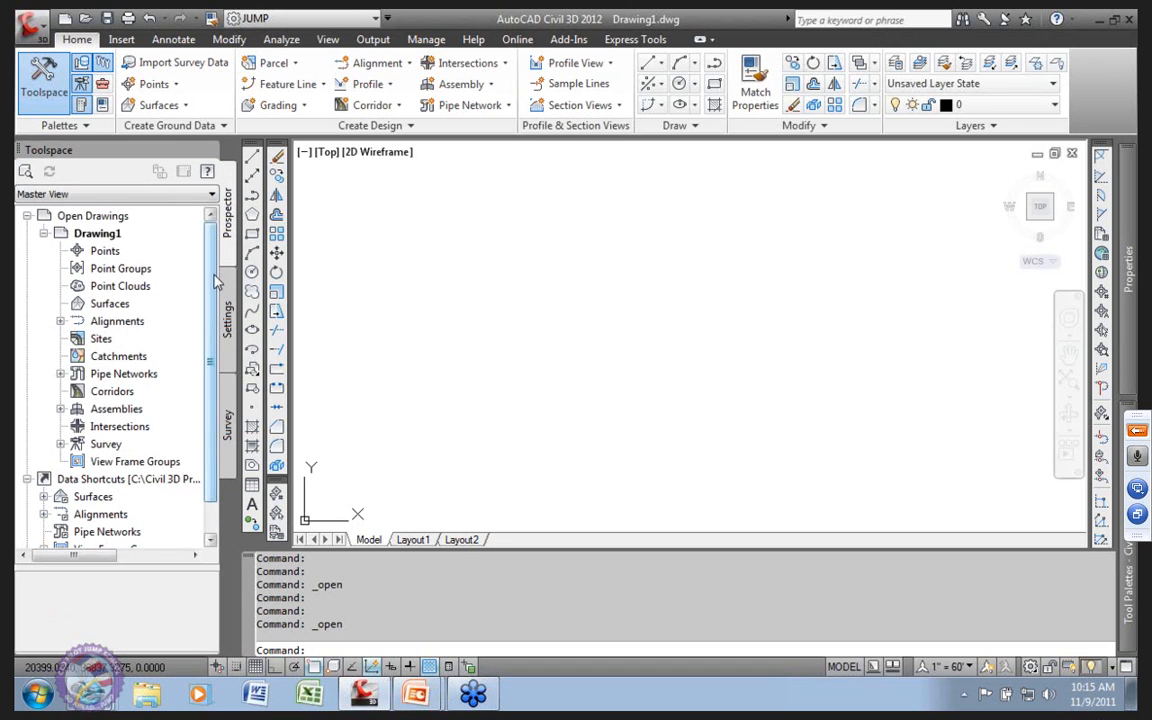
{"action": "scroll", "coordinate": [210, 290], "scroll_direction": "down", "scroll_amount": 1}
{"action": "scroll", "coordinate": [205, 300], "scroll_direction": "down", "scroll_amount": 1}
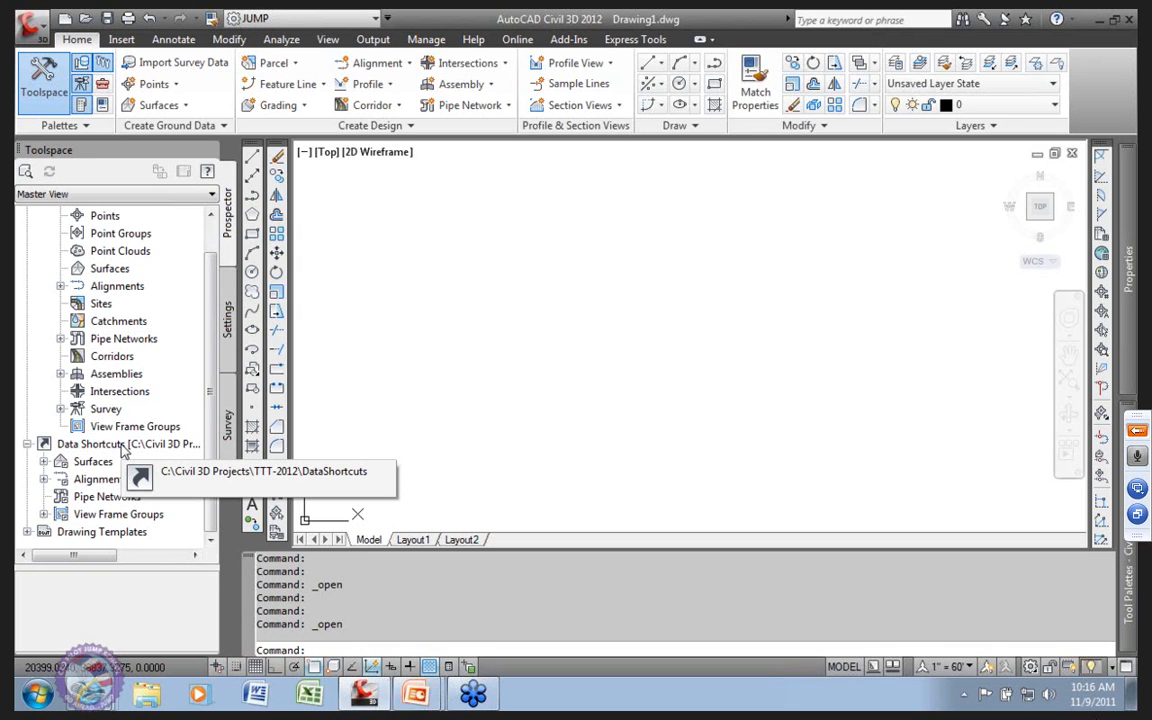
Step: Expand the Drawing Templates collection in Prospector and refresh its template folders
{"action": "left_click", "coordinate": [66, 535]}
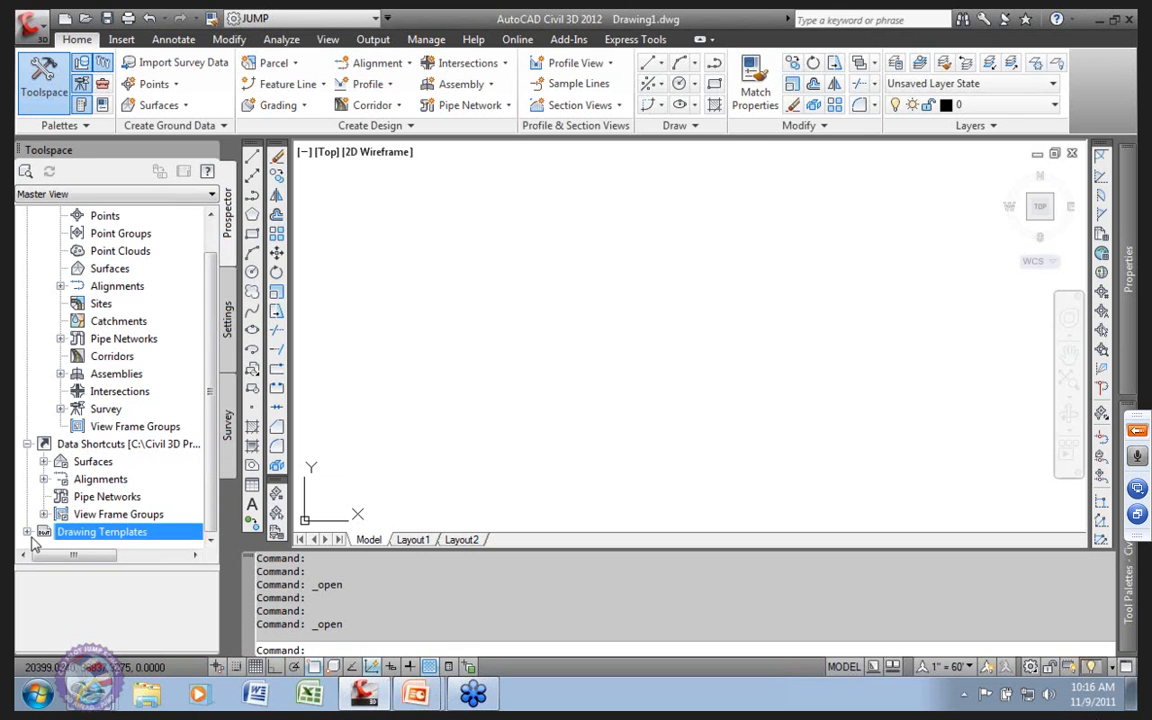
{"action": "left_click", "coordinate": [27, 532]}
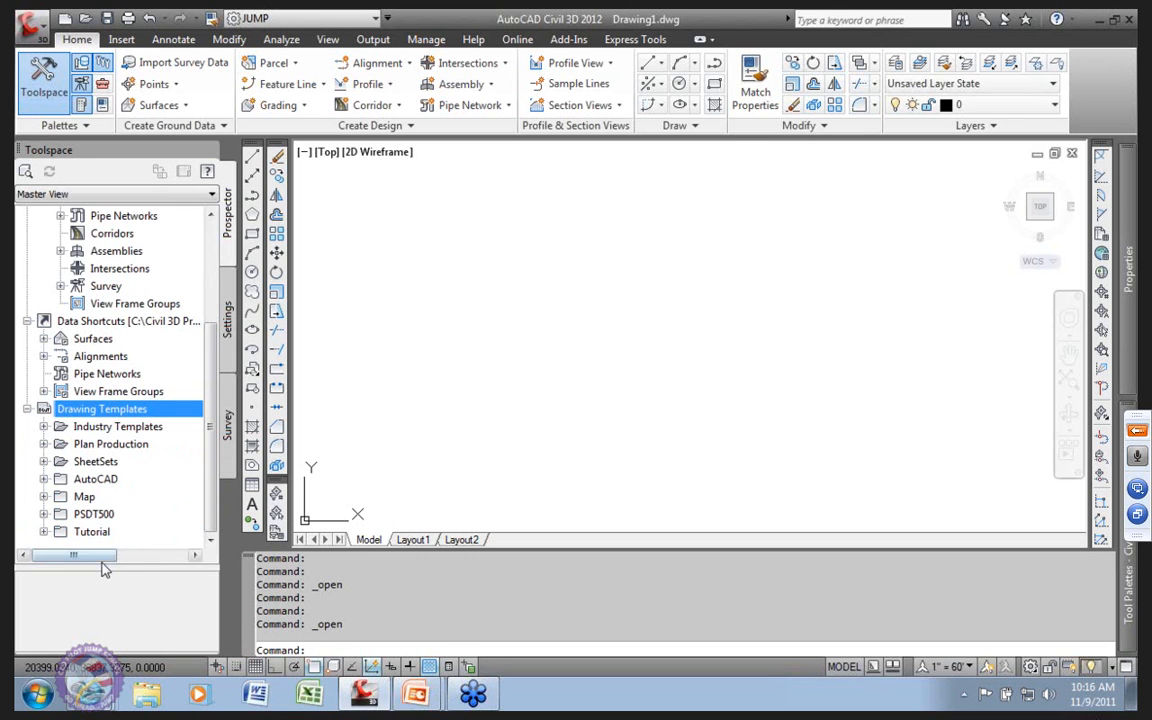
{"action": "right_click", "coordinate": [145, 410]}
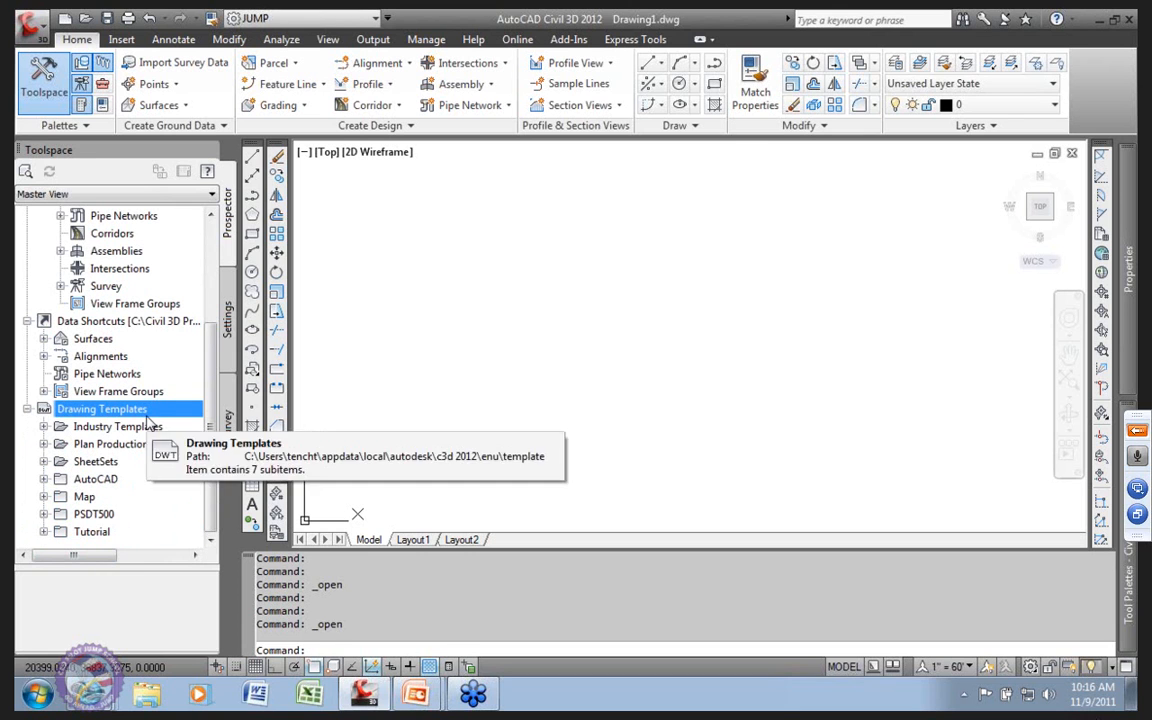
{"action": "left_click", "coordinate": [197, 496]}
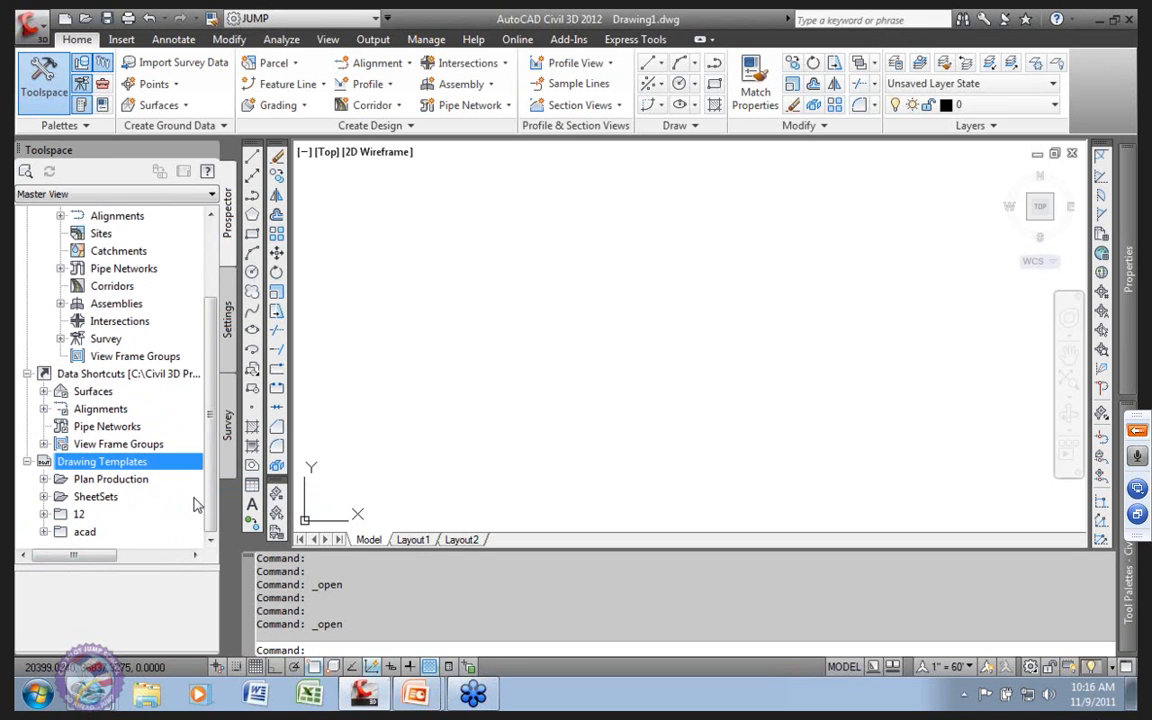
Step: Create a new drawing from the _124 IOB NCS Design template in the 12 folder
{"action": "left_click", "coordinate": [44, 514]}
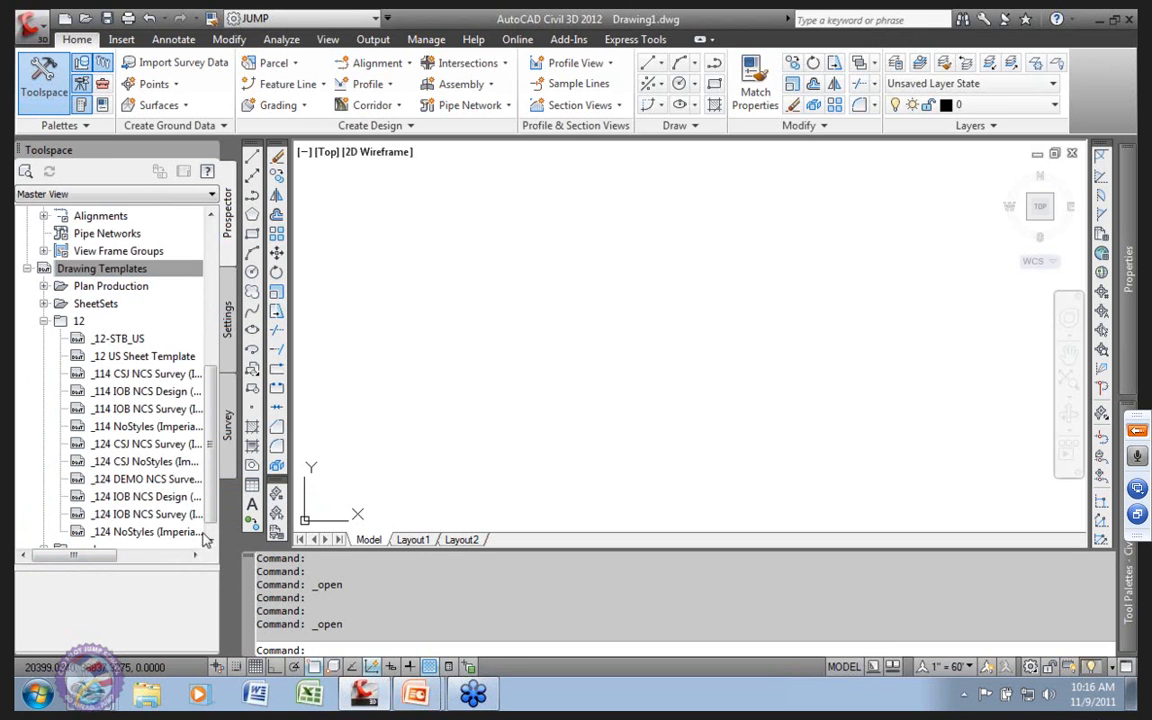
{"action": "right_click", "coordinate": [155, 497]}
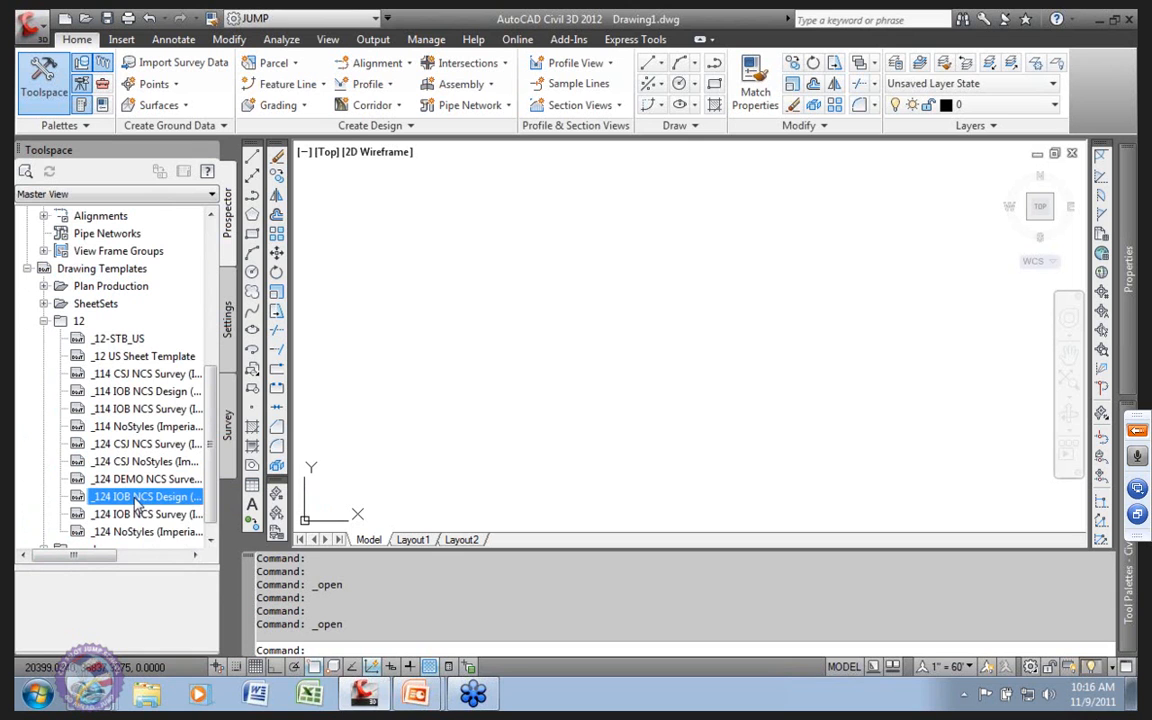
{"action": "left_click", "coordinate": [200, 510]}
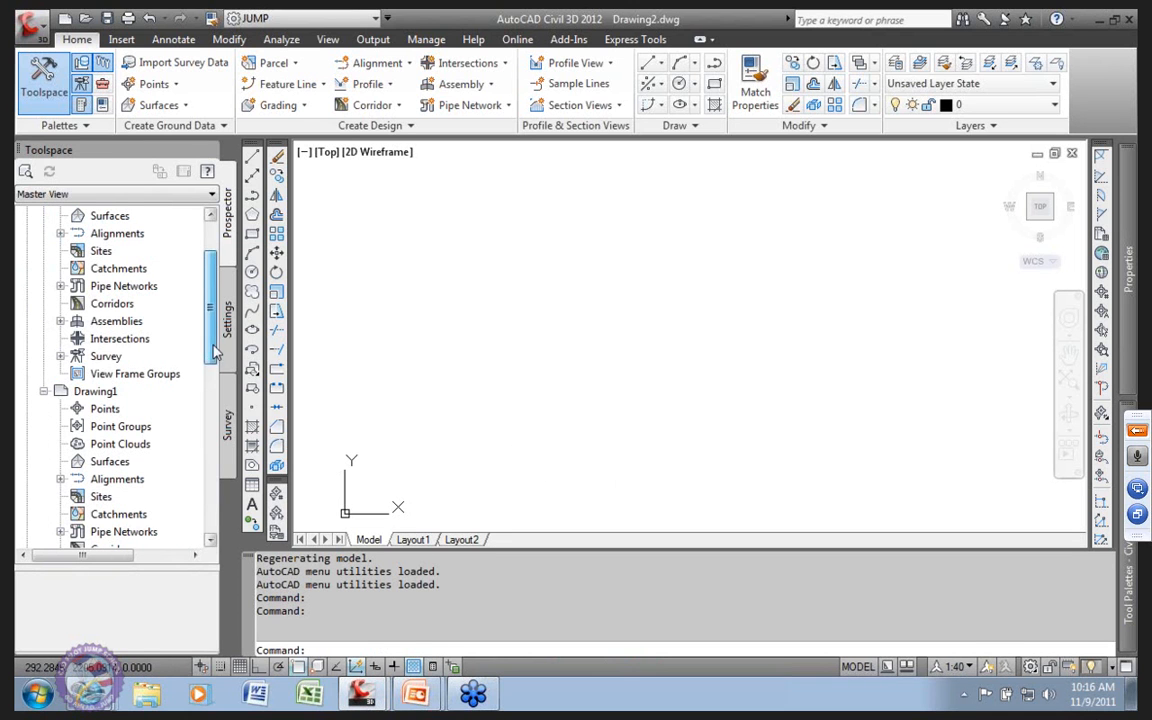
{"action": "scroll", "coordinate": [190, 312], "scroll_direction": "up", "scroll_amount": 2}
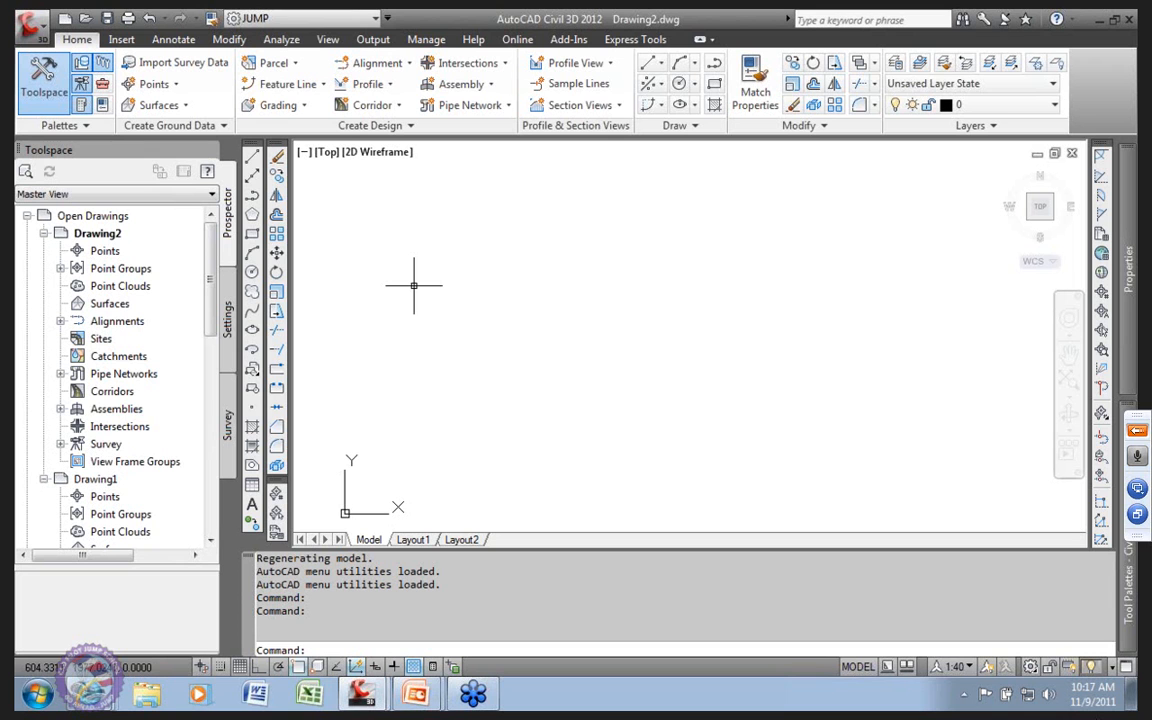
Step: Open C-42-NW-Rehab.dwg from the Roadways_Pr folder and dismiss the event log
{"action": "left_click", "coordinate": [88, 17]}
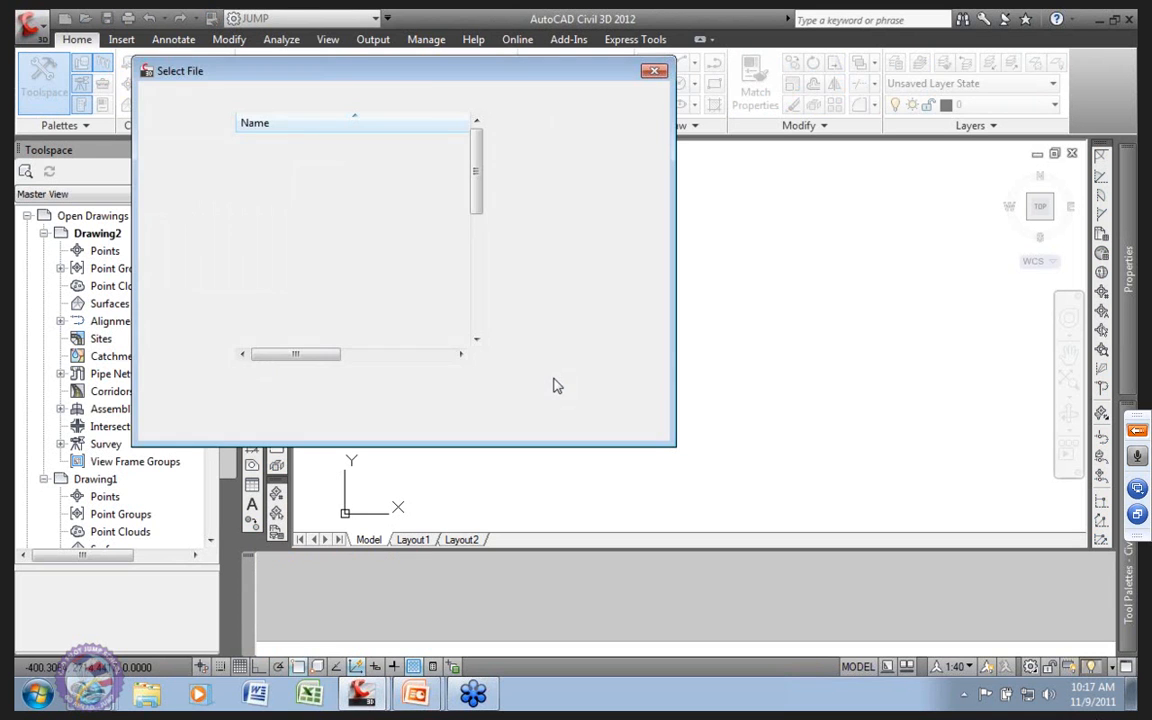
{"action": "scroll", "coordinate": [478, 278], "scroll_direction": "up", "scroll_amount": 1}
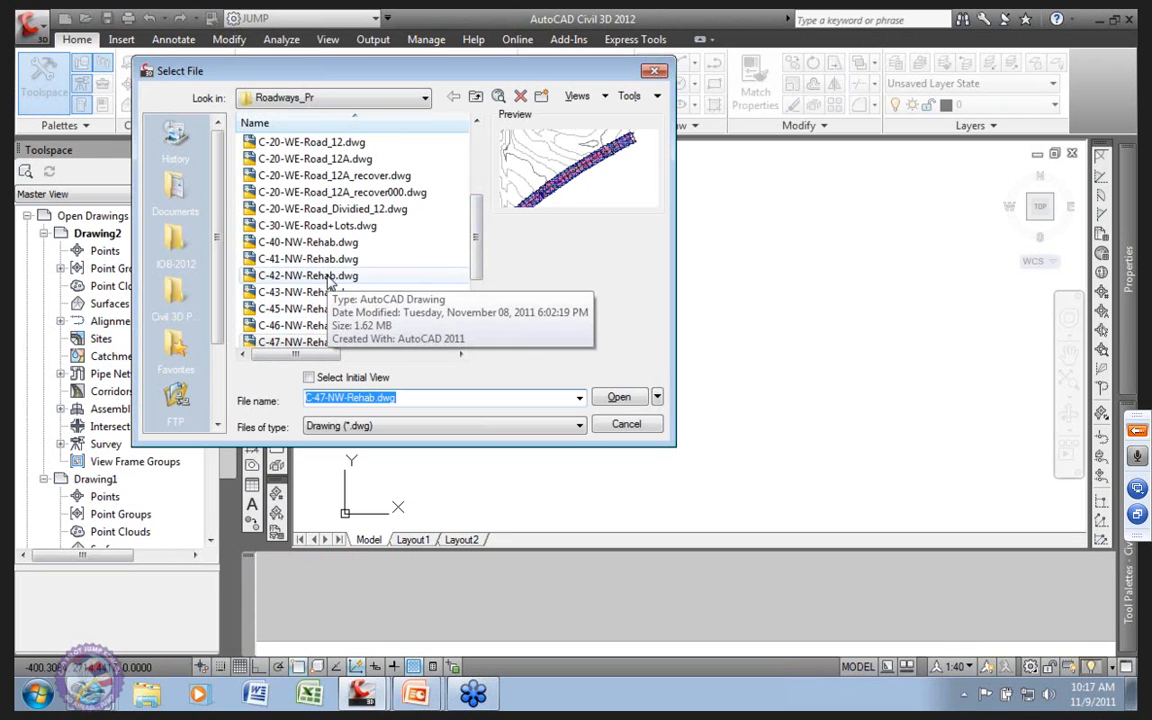
{"action": "left_click", "coordinate": [330, 277]}
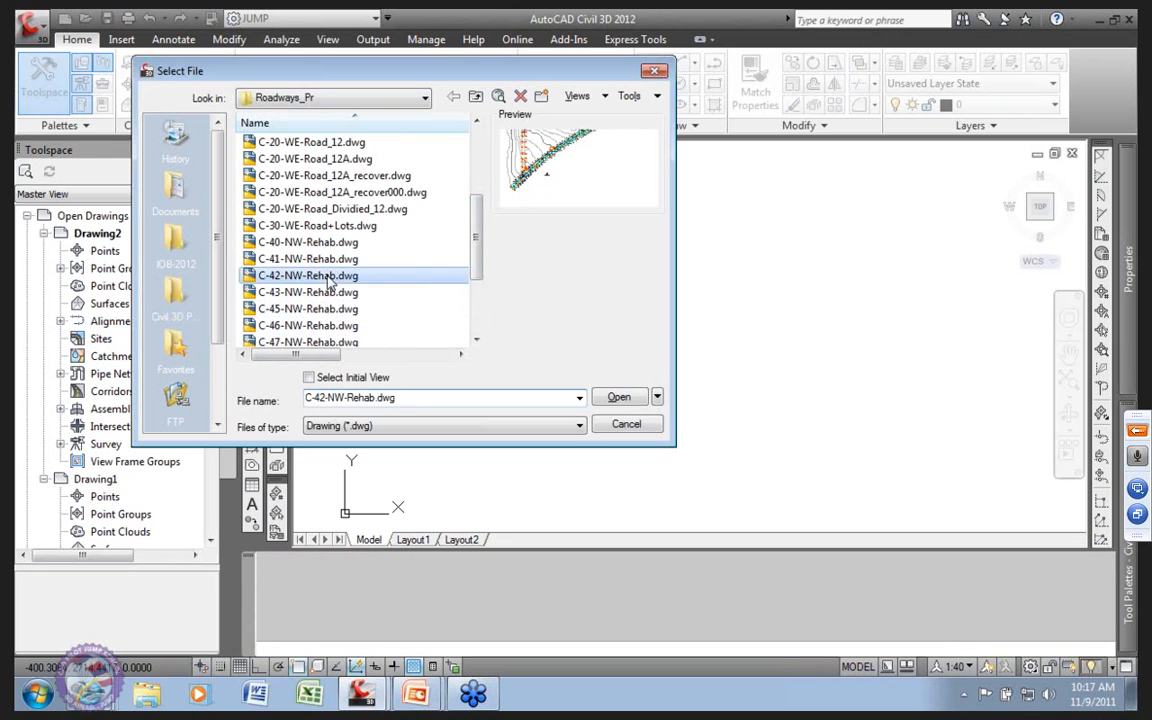
{"action": "left_click", "coordinate": [620, 399]}
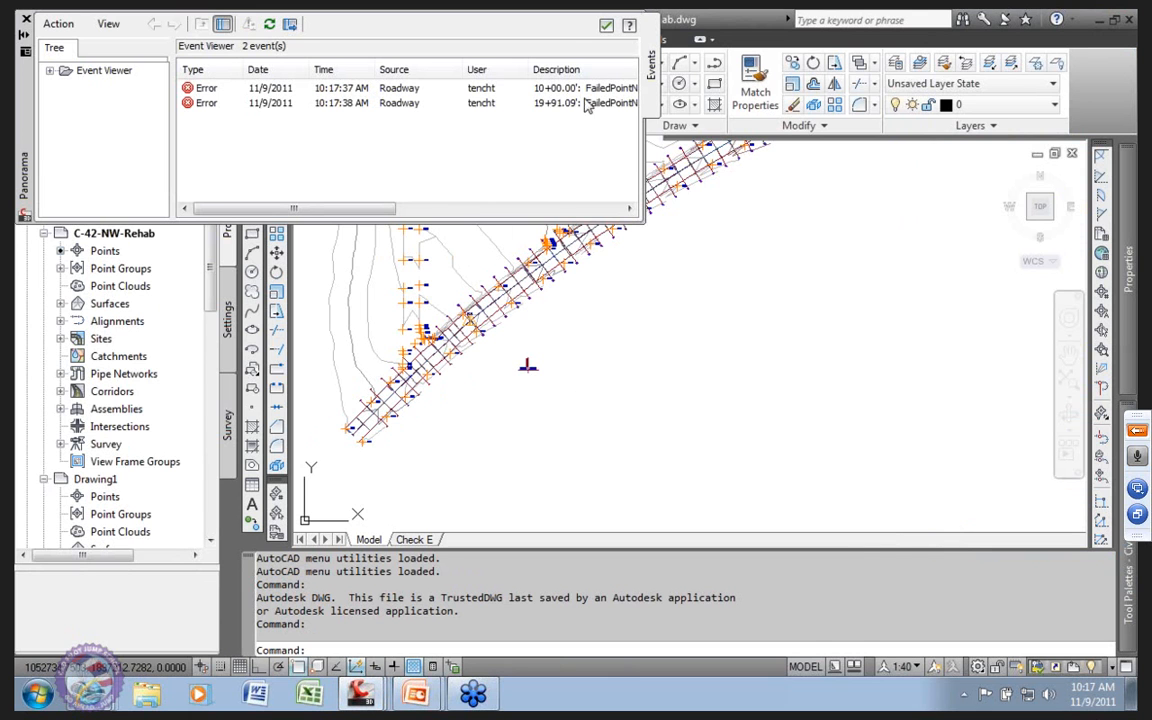
{"action": "left_click", "coordinate": [606, 25]}
Step: Examine the road corridor, the survey points and the surrounding contours in the C-42-NW-Rehab drawing
{"action": "mouse_move", "coordinate": [566, 339]}
{"action": "middle_mouse_down"}
{"action": "mouse_move", "coordinate": [532, 386]}
{"action": "mouse_move", "coordinate": [515, 444]}
{"action": "middle_mouse_up"}
{"action": "scroll", "coordinate": [656, 264], "scroll_direction": "up", "scroll_amount": 5}
{"action": "mouse_move", "coordinate": [678, 225]}
{"action": "middle_mouse_down"}
{"action": "mouse_move", "coordinate": [701, 195]}
{"action": "mouse_move", "coordinate": [601, 314]}
{"action": "middle_mouse_up"}
{"action": "scroll", "coordinate": [672, 210], "scroll_direction": "down", "scroll_amount": 3}
{"action": "middle_click_drag", "start_coordinate": [675, 265], "coordinate": [763, 268]}
{"action": "scroll", "coordinate": [763, 268], "scroll_direction": "down", "scroll_amount": 2}
{"action": "scroll", "coordinate": [448, 327], "scroll_direction": "up", "scroll_amount": 5}
{"action": "scroll", "coordinate": [450, 424], "scroll_direction": "down", "scroll_amount": 4}
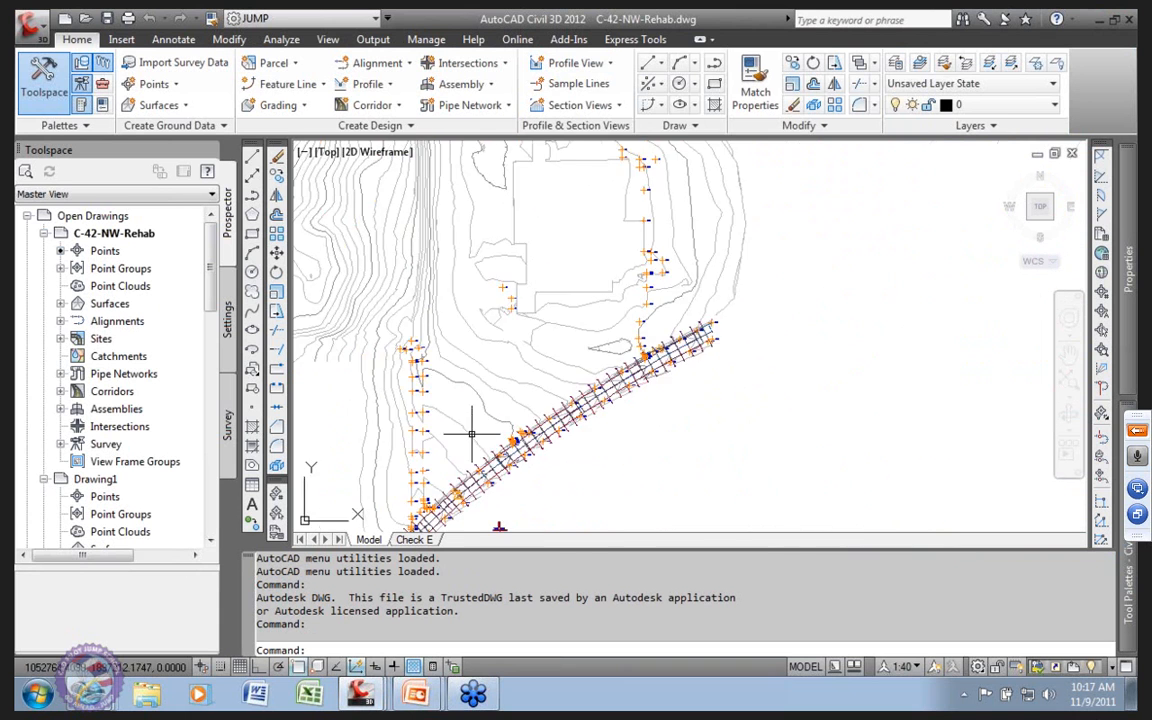
{"action": "mouse_move", "coordinate": [471, 430]}
{"action": "middle_mouse_down"}
{"action": "mouse_move", "coordinate": [509, 384]}
{"action": "mouse_move", "coordinate": [550, 375]}
{"action": "middle_mouse_up"}
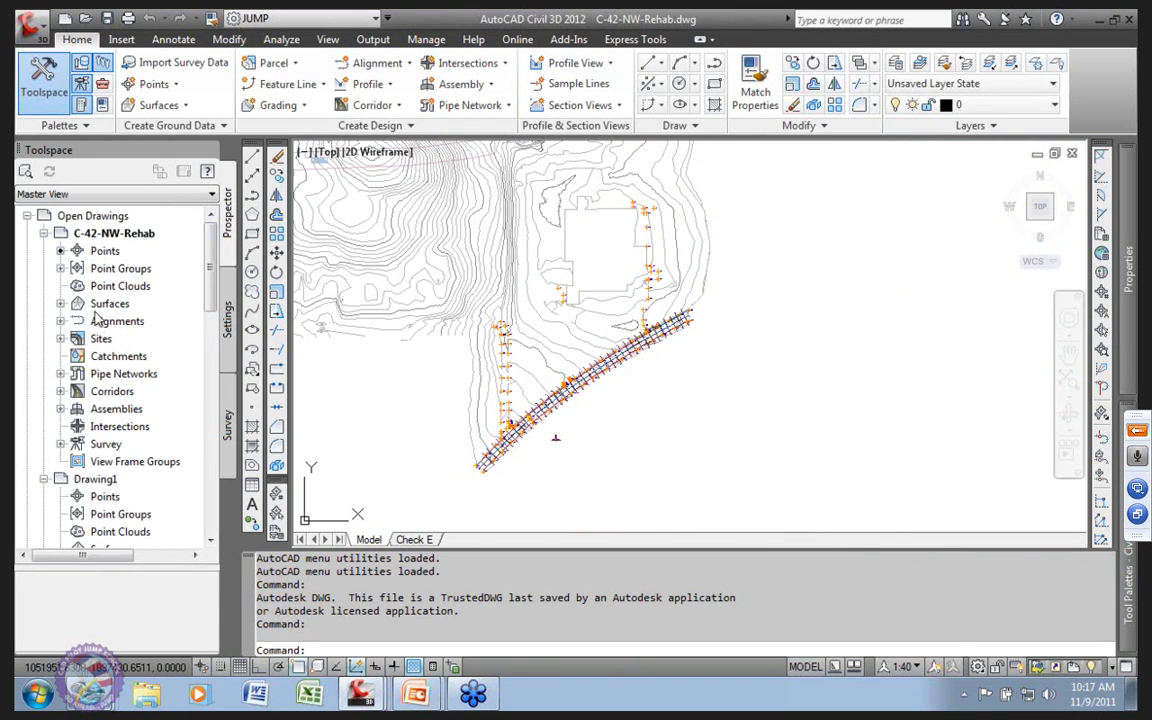
Step: Expand the Surfaces collection of C-42-NW-Rehab and select the 20-EG surface
{"action": "left_click", "coordinate": [61, 303]}
{"action": "left_click", "coordinate": [136, 321]}
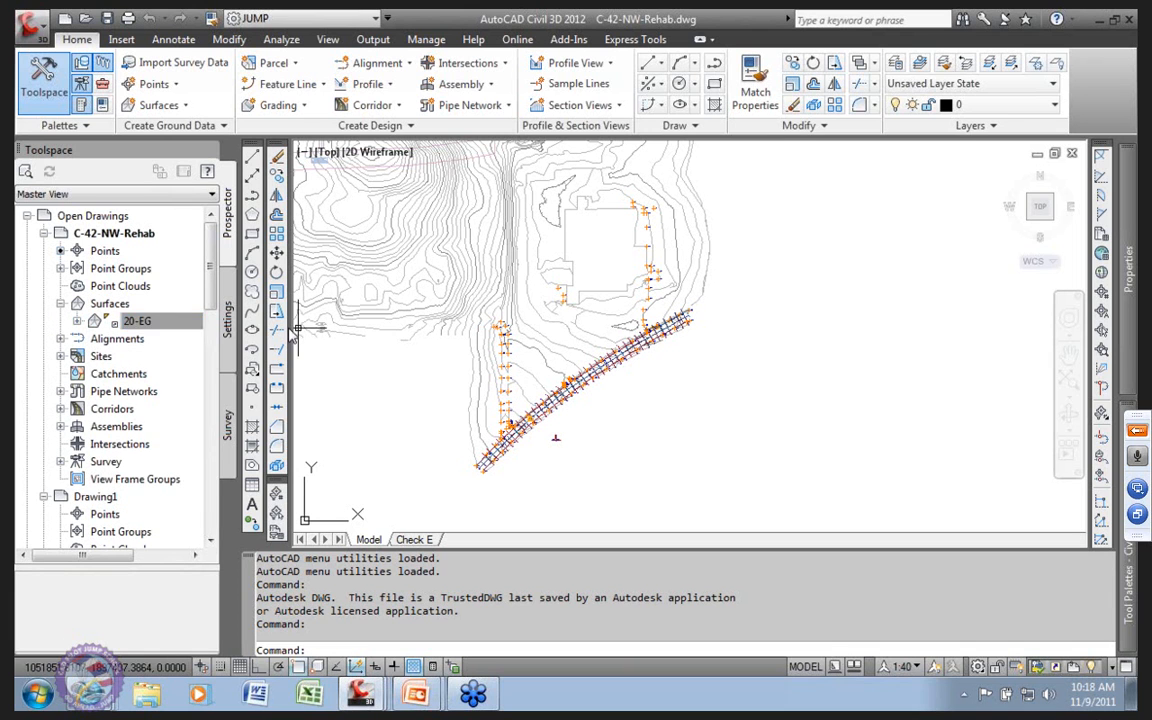
{"action": "mouse_move", "coordinate": [457, 324]}
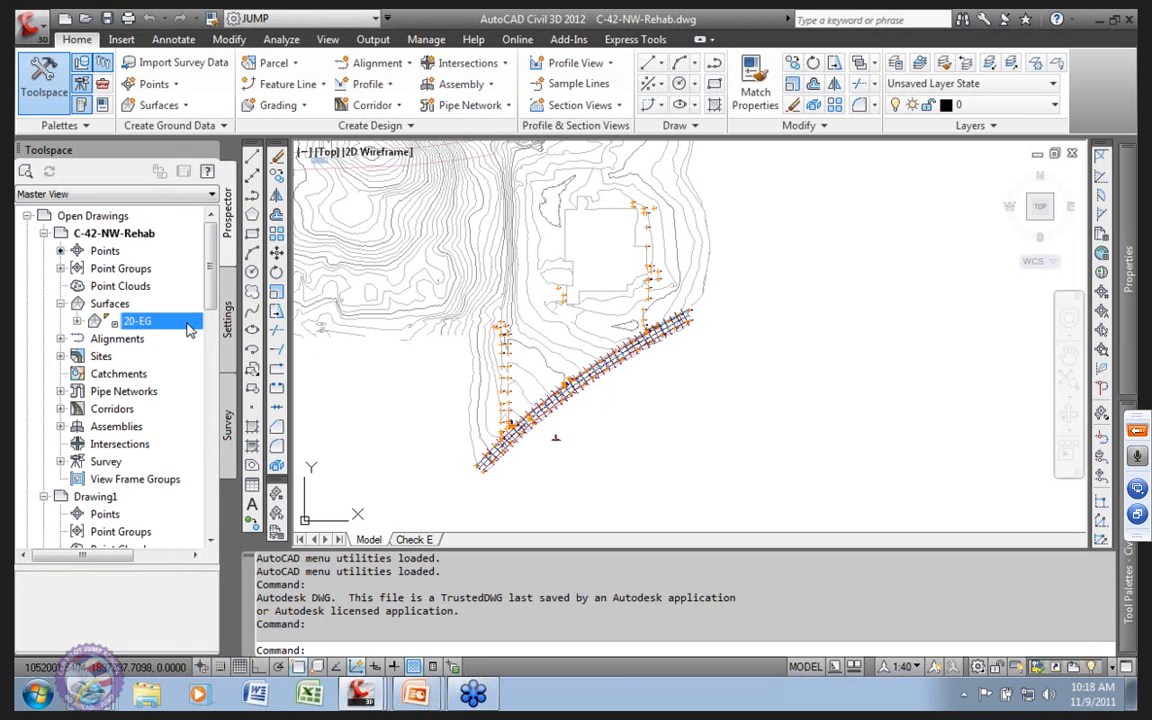
Step: Inspect the 20-EG surface contours around the building pad and along the road, including its section lines and survey points
{"action": "scroll", "coordinate": [450, 265], "scroll_direction": "up", "scroll_amount": 3}
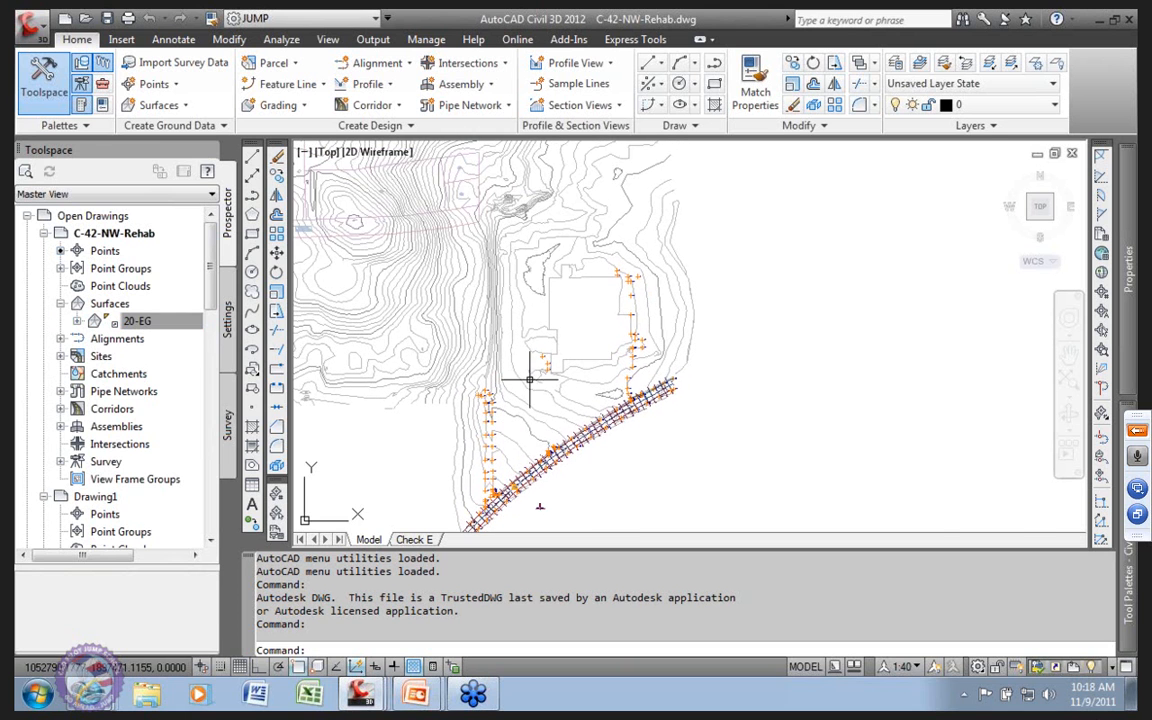
{"action": "scroll", "coordinate": [457, 314], "scroll_direction": "up", "scroll_amount": 2}
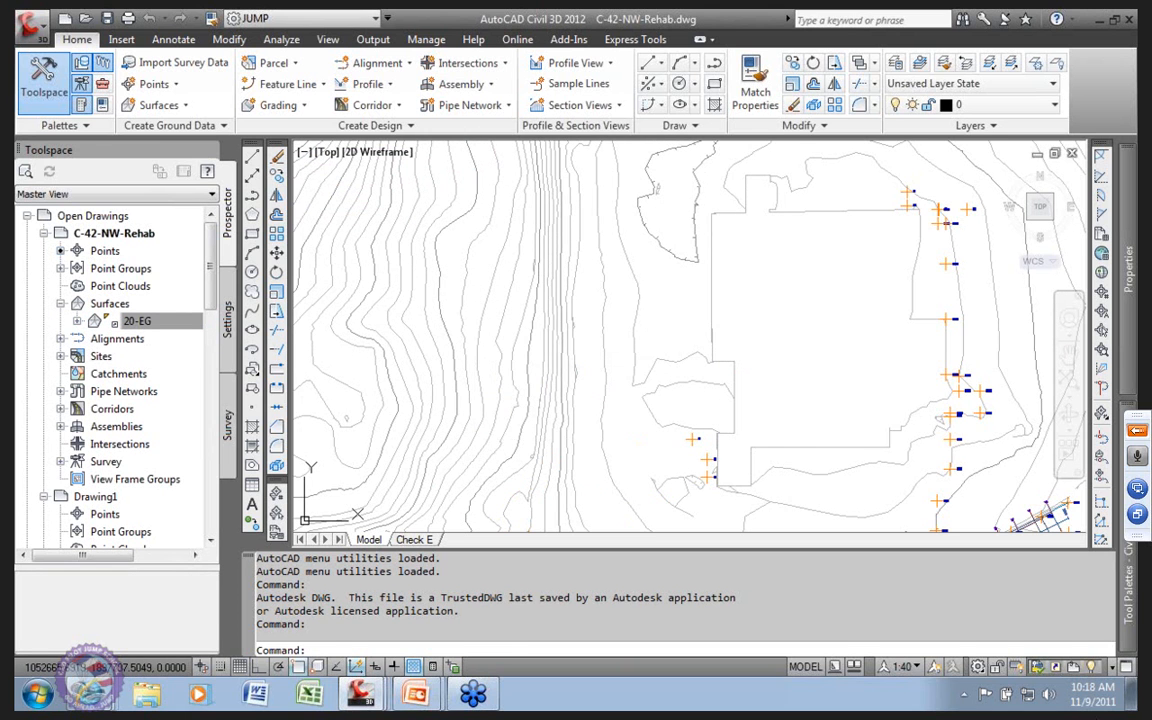
{"action": "scroll", "coordinate": [565, 375], "scroll_direction": "down", "scroll_amount": 4}
{"action": "scroll", "coordinate": [560, 375], "scroll_direction": "up", "scroll_amount": 4}
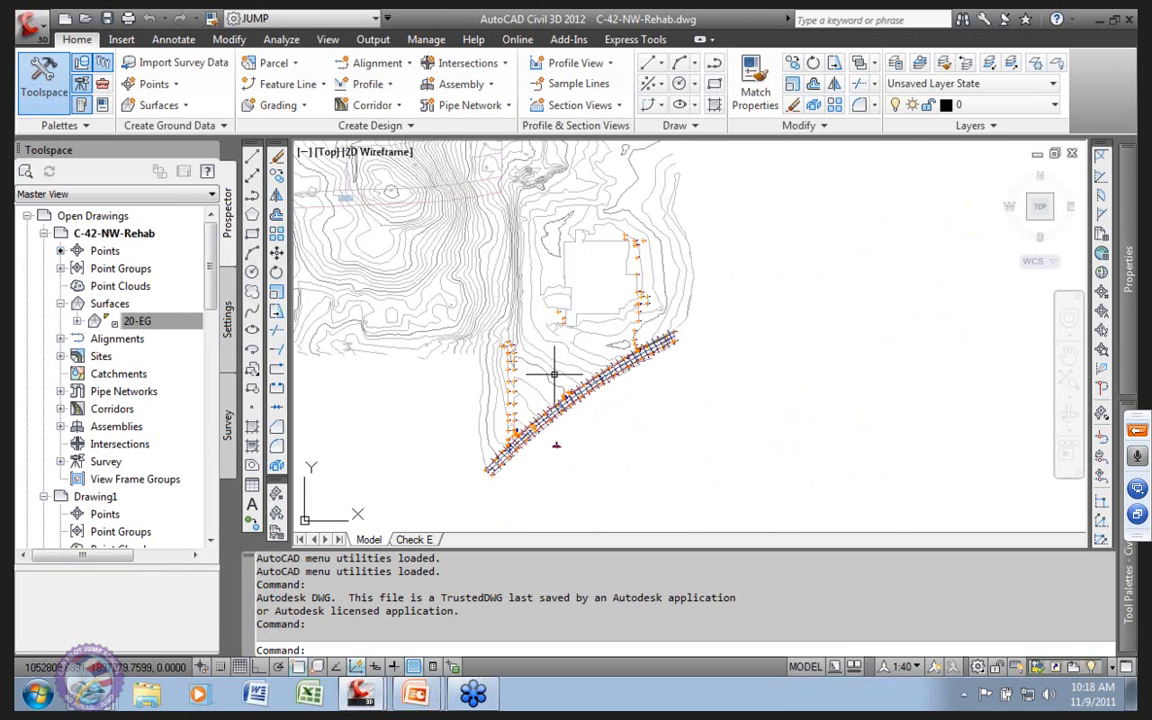
{"action": "mouse_move", "coordinate": [554, 374]}
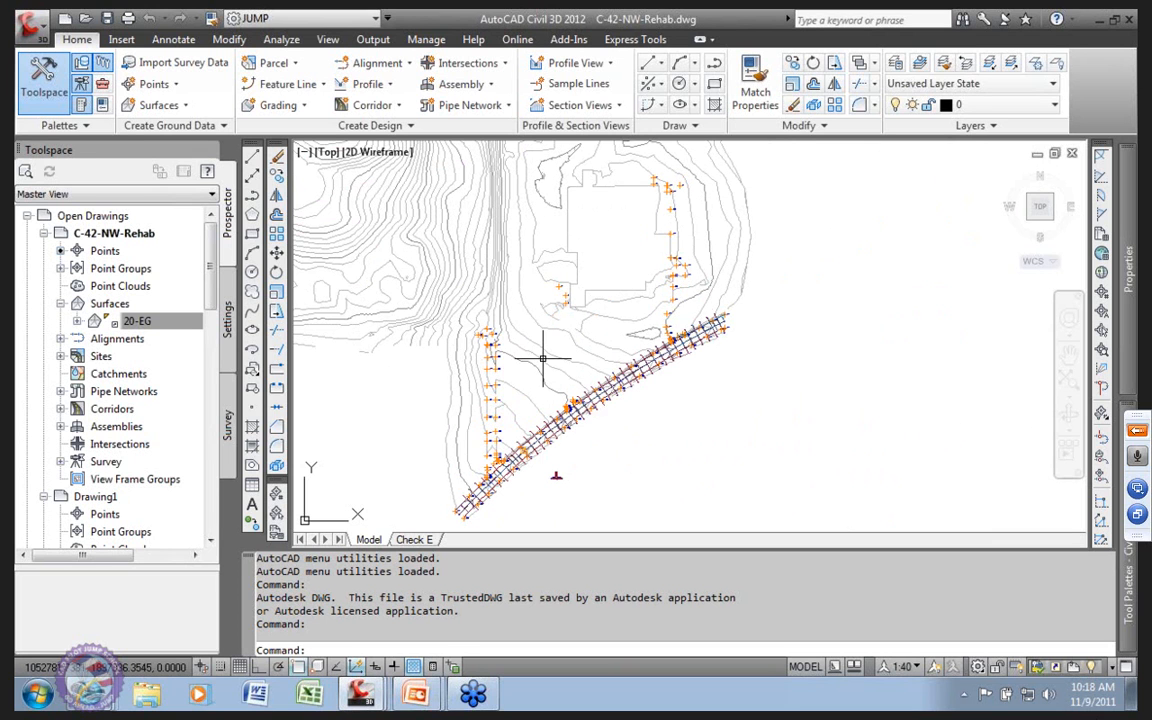
{"action": "scroll", "coordinate": [512, 352], "scroll_direction": "down", "scroll_amount": 4}
{"action": "scroll", "coordinate": [507, 347], "scroll_direction": "up", "scroll_amount": 5}
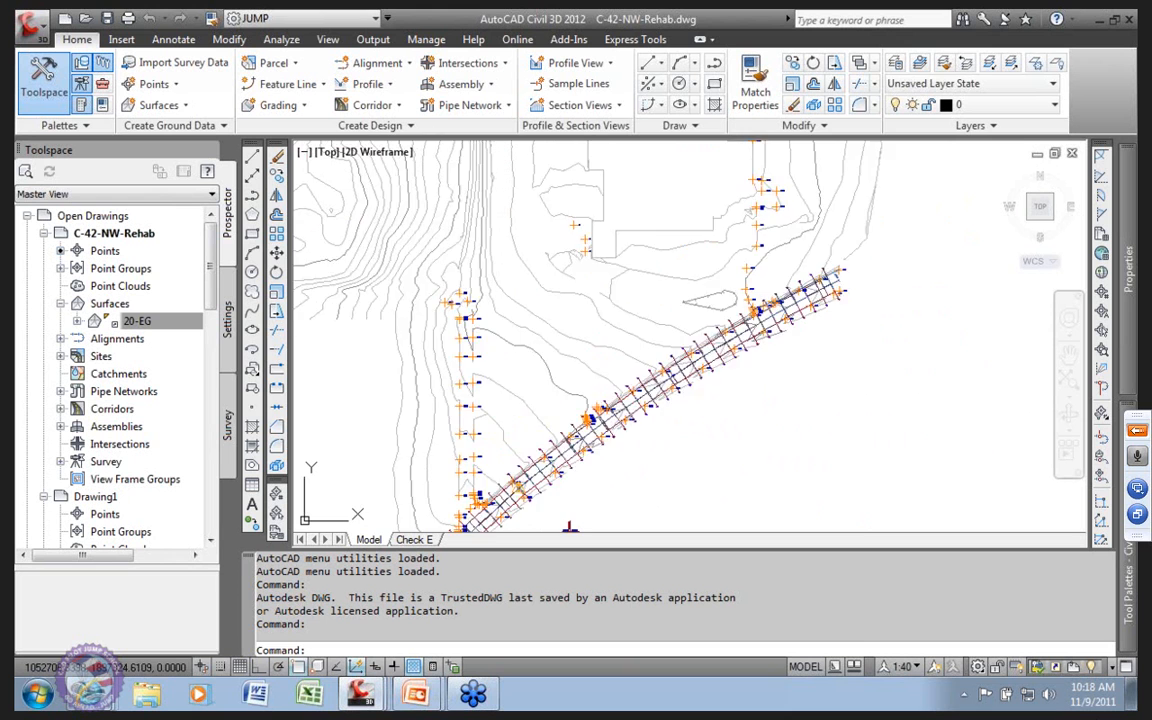
{"action": "mouse_move", "coordinate": [507, 347]}
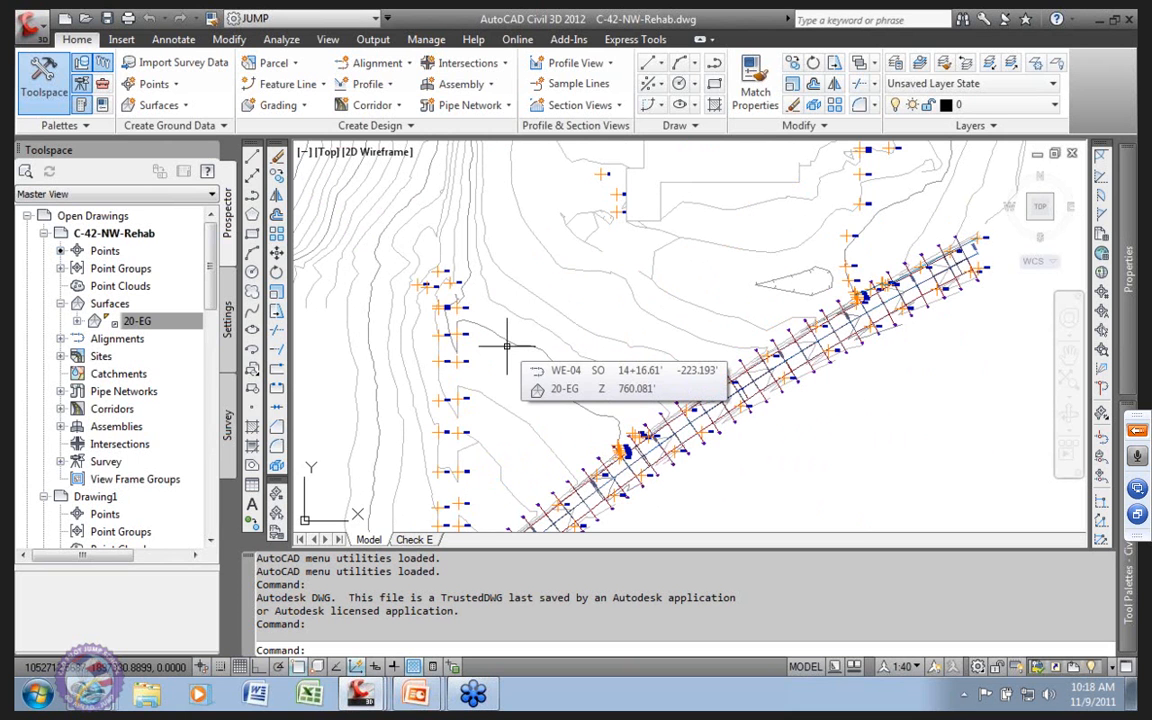
{"action": "scroll", "coordinate": [575, 415], "scroll_direction": "up", "scroll_amount": 5}
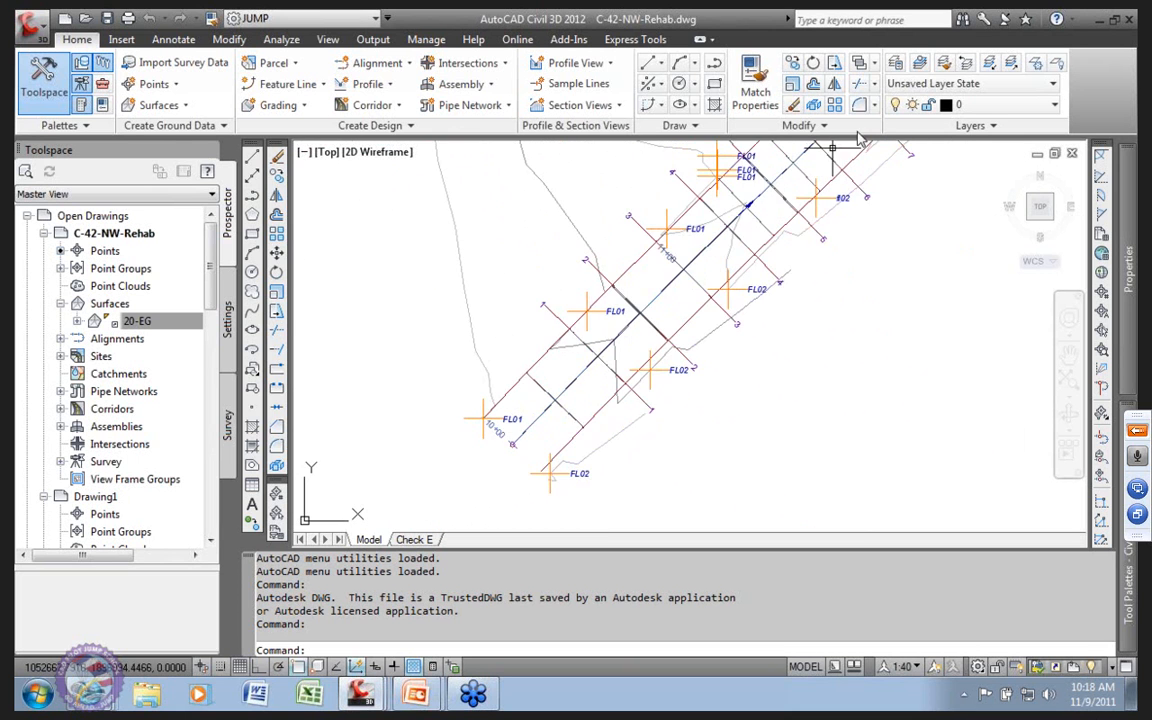
{"action": "scroll", "coordinate": [704, 311], "scroll_direction": "down", "scroll_amount": 4}
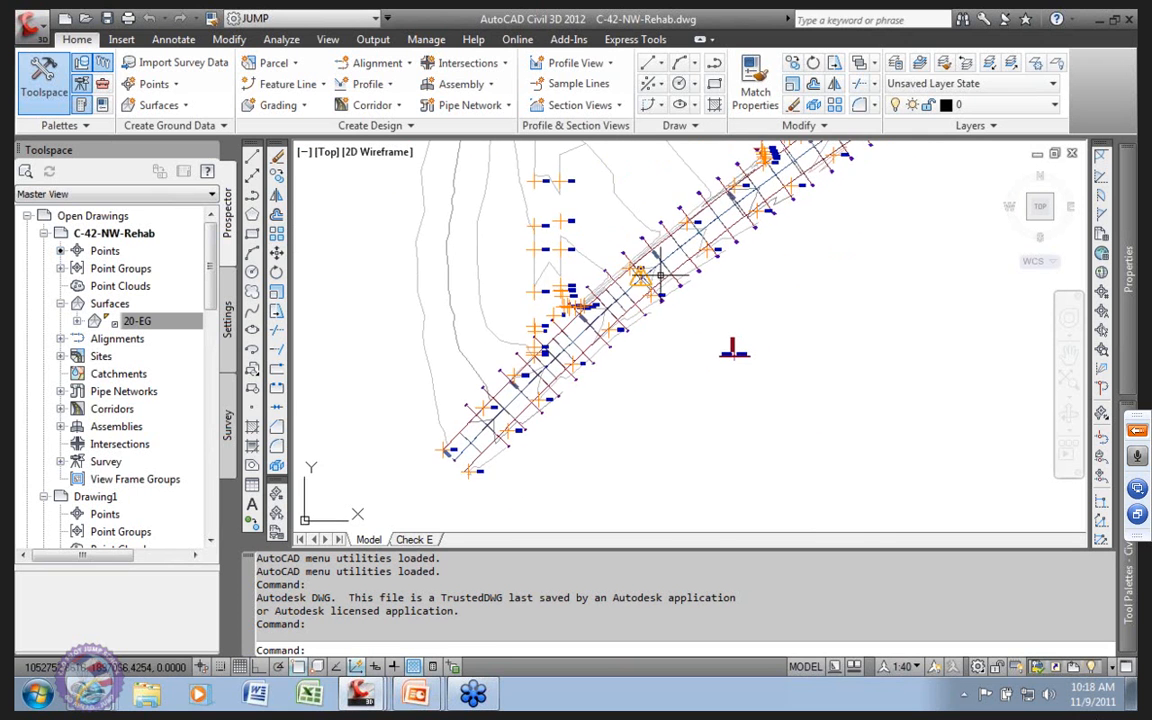
{"action": "scroll", "coordinate": [638, 256], "scroll_direction": "up", "scroll_amount": 5}
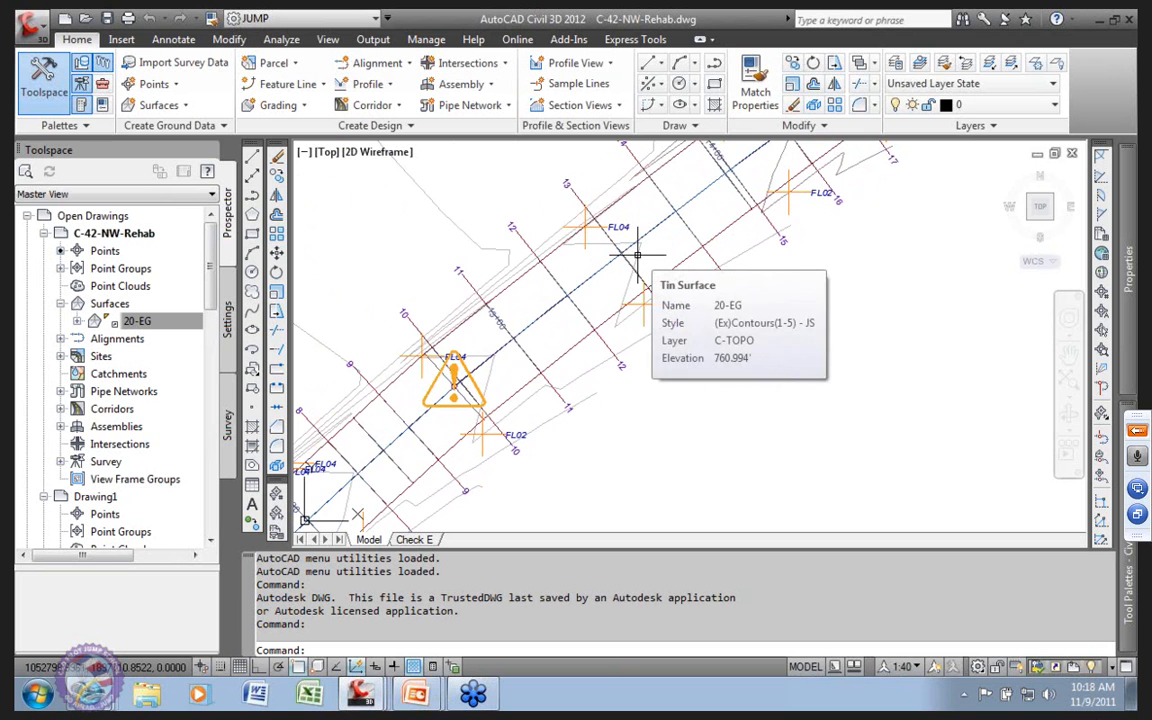
{"action": "scroll", "coordinate": [676, 293], "scroll_direction": "down", "scroll_amount": 3}
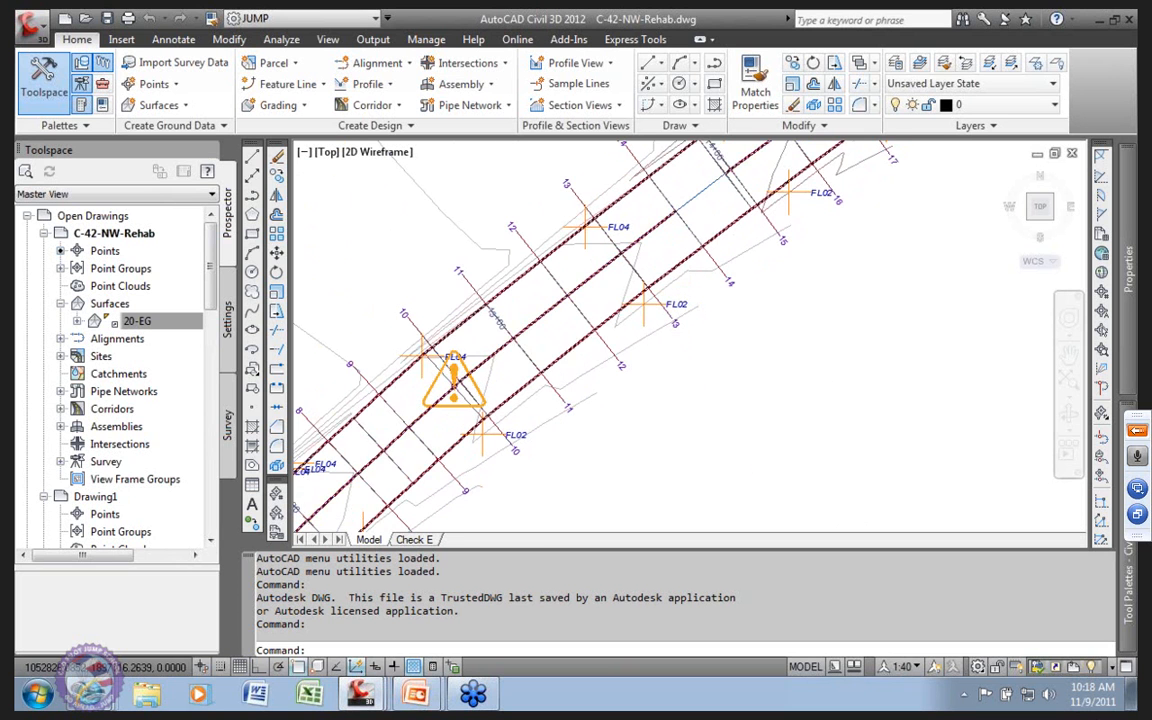
Step: Select the 20-EG surface beside the road corridor and open it in the Object Viewer
{"action": "middle_click_drag", "start_coordinate": [676, 293], "coordinate": [601, 369]}
{"action": "middle_click_drag", "start_coordinate": [738, 306], "coordinate": [569, 391]}
{"action": "mouse_move", "coordinate": [733, 257]}
{"action": "middle_mouse_down"}
{"action": "mouse_move", "coordinate": [615, 340]}
{"action": "mouse_move", "coordinate": [704, 294]}
{"action": "middle_mouse_up"}
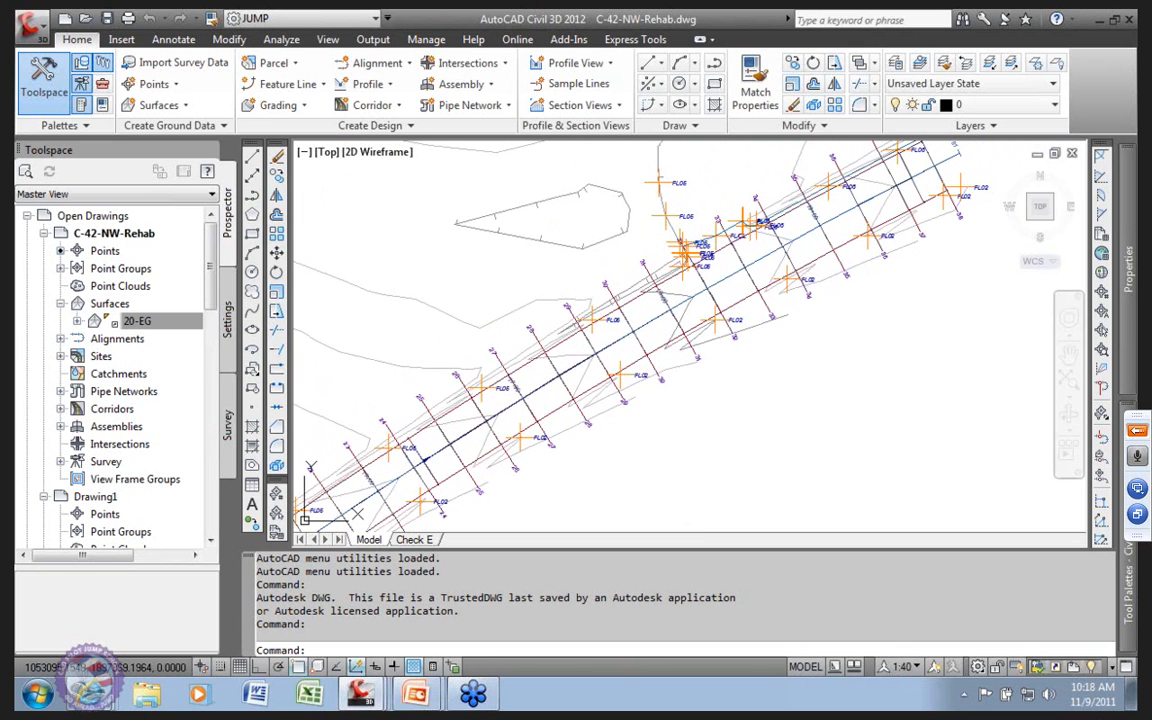
{"action": "left_click", "coordinate": [548, 303]}
{"action": "right_click", "coordinate": [550, 302]}
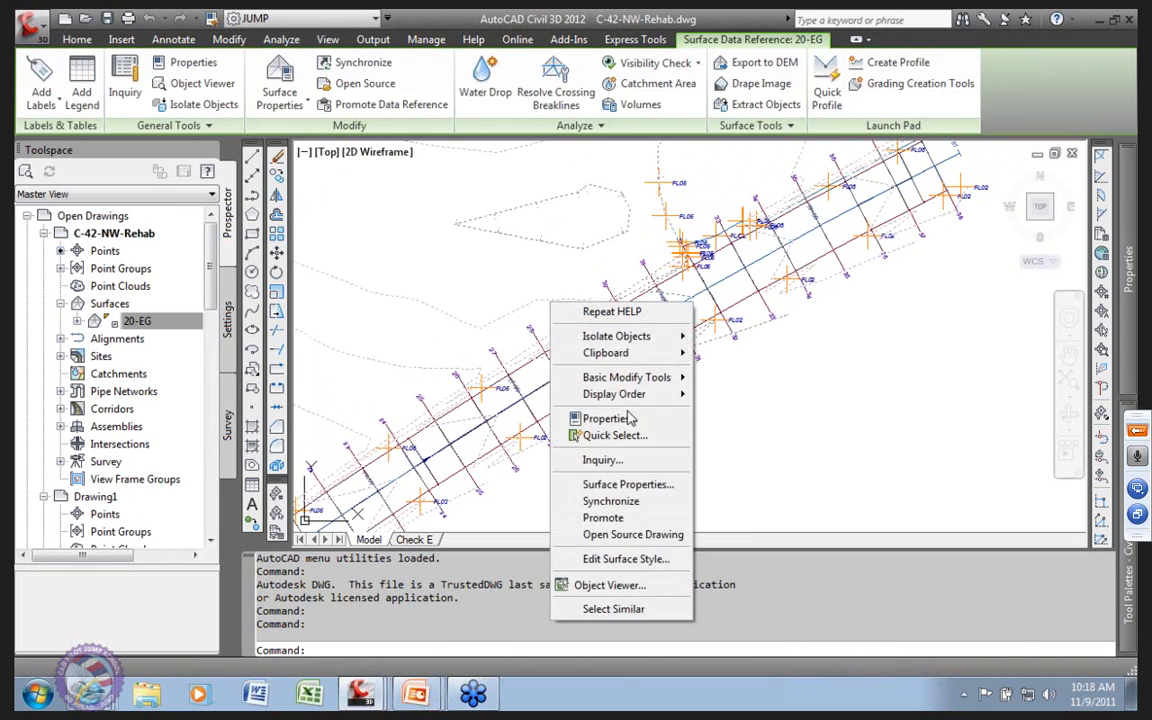
{"action": "left_click", "coordinate": [590, 585]}
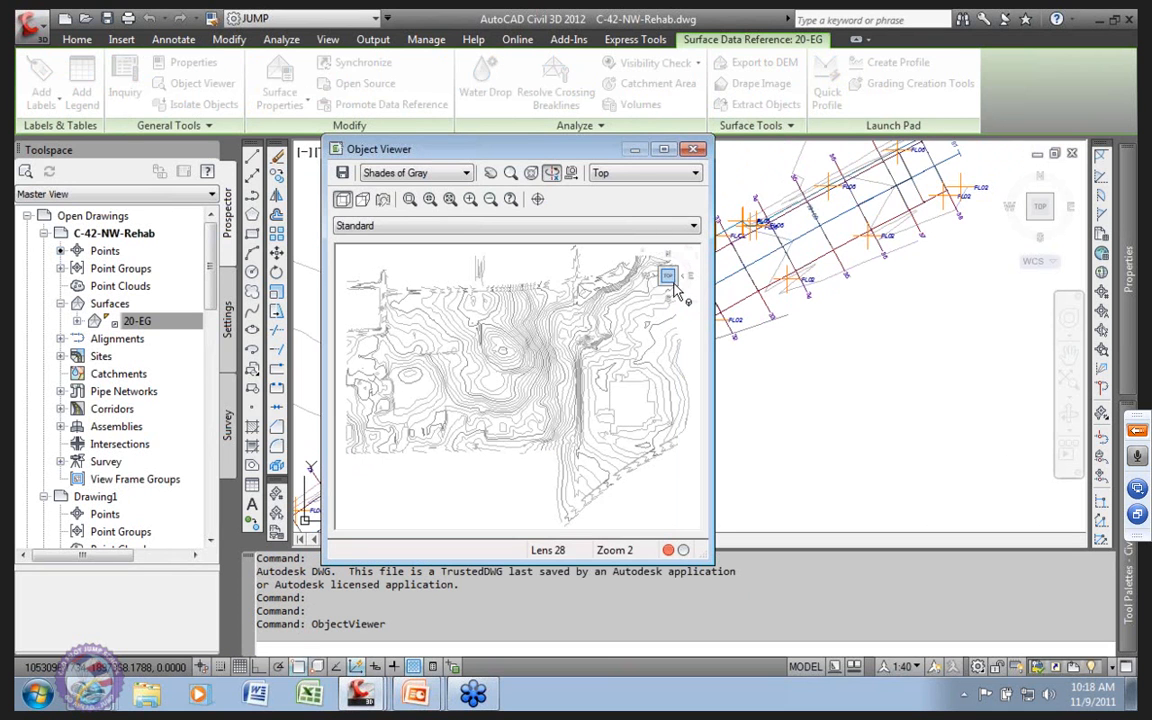
Step: Orbit the shaded 20-EG surface model in 3D to examine its terrain and building pad, and close the viewer
{"action": "mouse_move", "coordinate": [470, 320]}
{"action": "left_mouse_down"}
{"action": "mouse_move", "coordinate": [500, 382]}
{"action": "mouse_move", "coordinate": [492, 372]}
{"action": "mouse_move", "coordinate": [542, 424]}
{"action": "mouse_move", "coordinate": [531, 461]}
{"action": "mouse_move", "coordinate": [525, 434]}
{"action": "left_mouse_up"}
{"action": "scroll", "coordinate": [543, 424], "scroll_direction": "up", "scroll_amount": 3}
{"action": "scroll", "coordinate": [571, 443], "scroll_direction": "down", "scroll_amount": 2}
{"action": "scroll", "coordinate": [490, 440], "scroll_direction": "up", "scroll_amount": 2}
{"action": "middle_click_drag", "start_coordinate": [501, 486], "coordinate": [618, 438]}
{"action": "scroll", "coordinate": [589, 465], "scroll_direction": "up", "scroll_amount": 2}
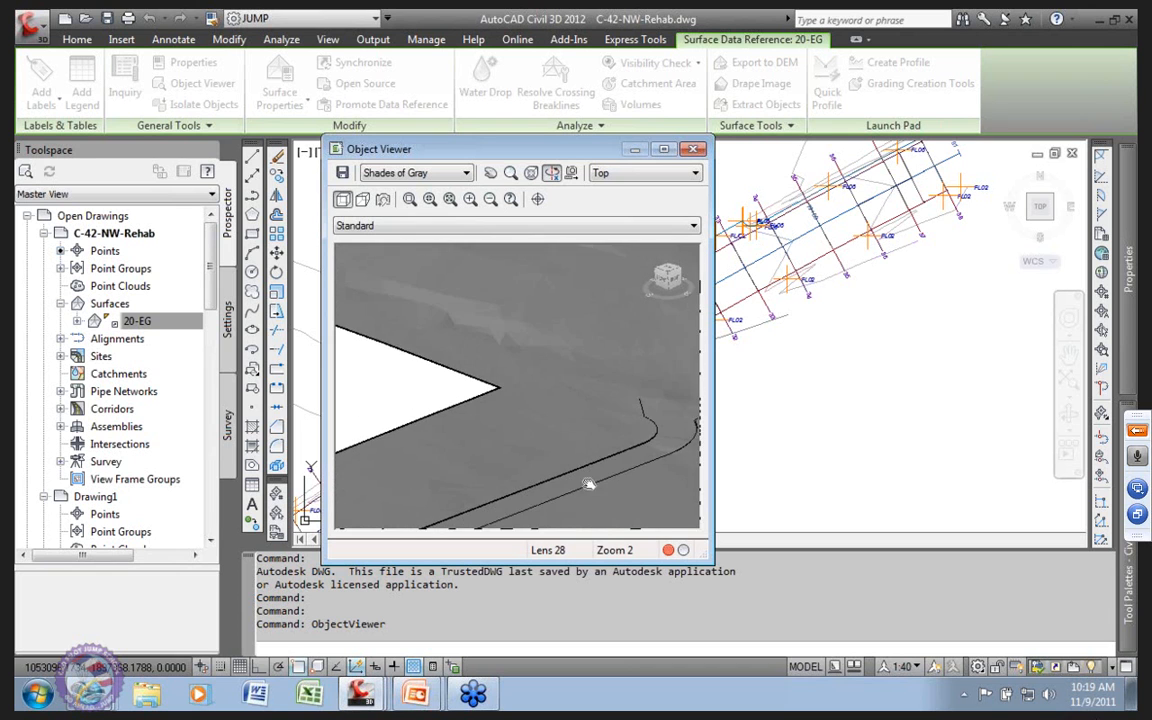
{"action": "left_click_drag", "start_coordinate": [589, 484], "coordinate": [533, 374]}
{"action": "mouse_move", "coordinate": [624, 456]}
{"action": "left_mouse_down"}
{"action": "mouse_move", "coordinate": [604, 517]}
{"action": "mouse_move", "coordinate": [589, 494]}
{"action": "mouse_move", "coordinate": [455, 452]}
{"action": "mouse_move", "coordinate": [612, 489]}
{"action": "mouse_move", "coordinate": [522, 483]}
{"action": "mouse_move", "coordinate": [598, 470]}
{"action": "mouse_move", "coordinate": [598, 488]}
{"action": "mouse_move", "coordinate": [370, 485]}
{"action": "mouse_move", "coordinate": [578, 500]}
{"action": "mouse_move", "coordinate": [469, 491]}
{"action": "mouse_move", "coordinate": [534, 474]}
{"action": "mouse_move", "coordinate": [600, 260]}
{"action": "left_mouse_up"}
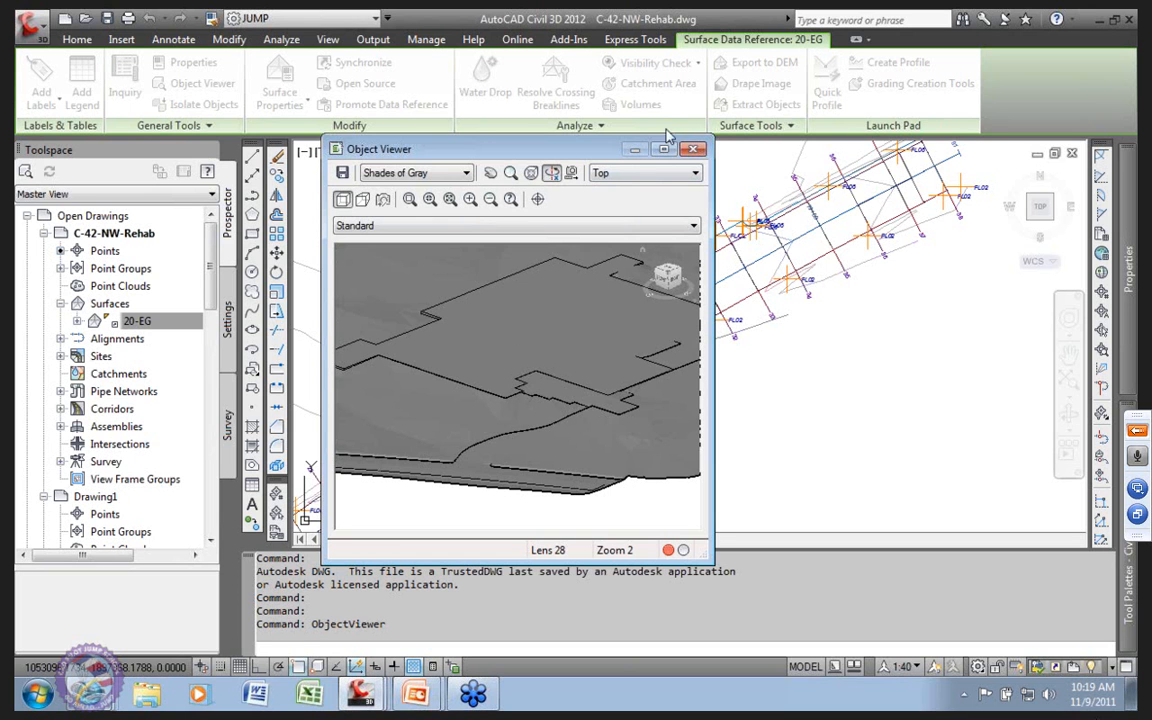
{"action": "left_click", "coordinate": [697, 149]}
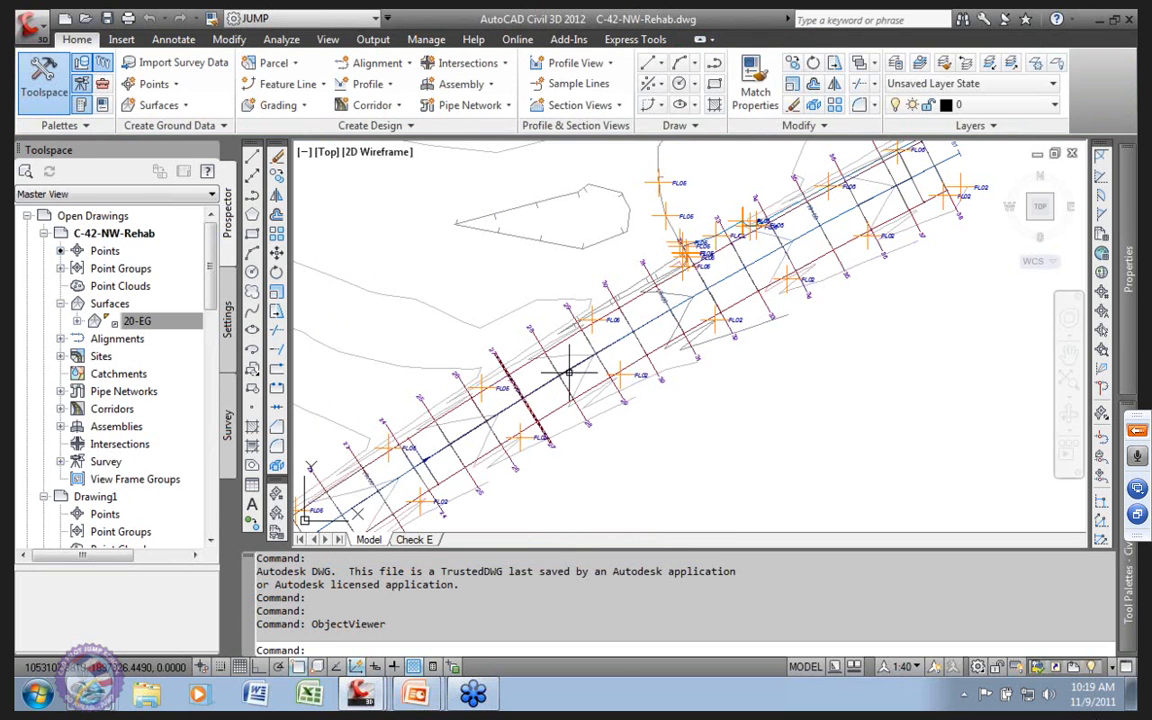
Step: Select the road's WE-04 centerline alignment and inspect its station range, length, style and source drawing in Prospector
{"action": "scroll", "coordinate": [621, 276], "scroll_direction": "down", "scroll_amount": 2}
{"action": "mouse_move", "coordinate": [658, 324]}
{"action": "middle_mouse_down"}
{"action": "mouse_move", "coordinate": [584, 372]}
{"action": "mouse_move", "coordinate": [571, 368]}
{"action": "middle_mouse_up"}
{"action": "mouse_move", "coordinate": [426, 472]}
{"action": "middle_mouse_down"}
{"action": "mouse_move", "coordinate": [510, 425]}
{"action": "mouse_move", "coordinate": [697, 280]}
{"action": "mouse_move", "coordinate": [455, 474]}
{"action": "mouse_move", "coordinate": [548, 369]}
{"action": "mouse_move", "coordinate": [366, 498]}
{"action": "mouse_move", "coordinate": [436, 423]}
{"action": "middle_mouse_up"}
{"action": "scroll", "coordinate": [436, 424], "scroll_direction": "down", "scroll_amount": 2}
{"action": "scroll", "coordinate": [437, 422], "scroll_direction": "up", "scroll_amount": 6}
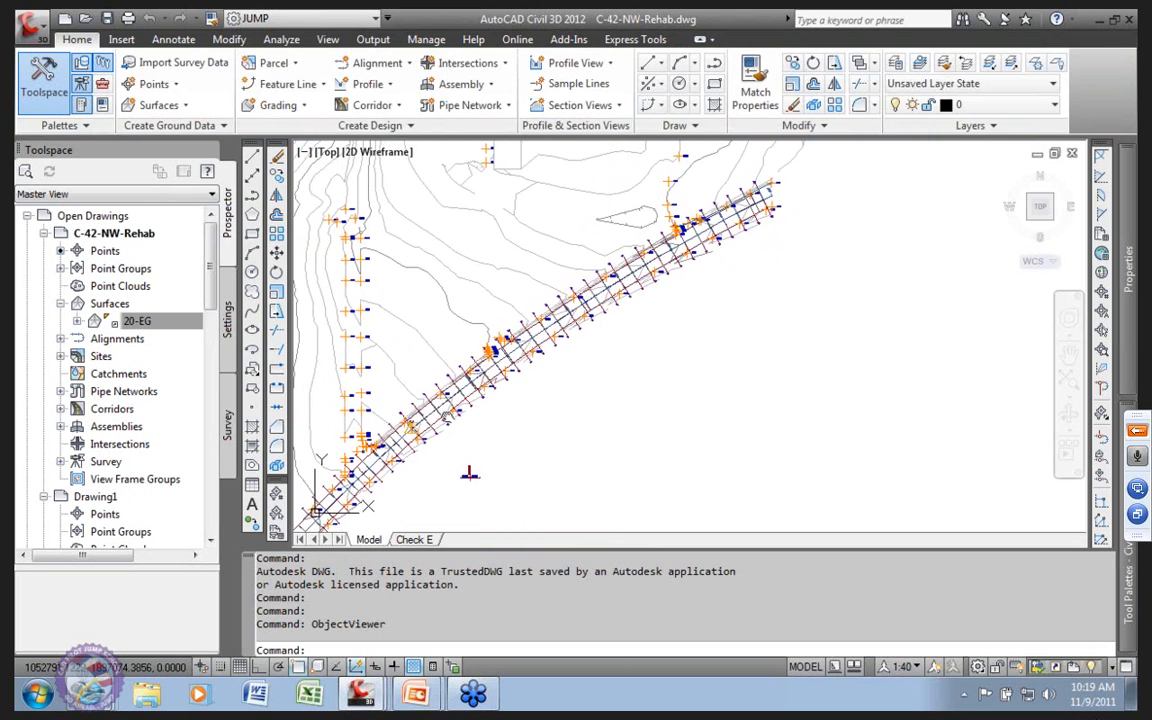
{"action": "left_click", "coordinate": [543, 342]}
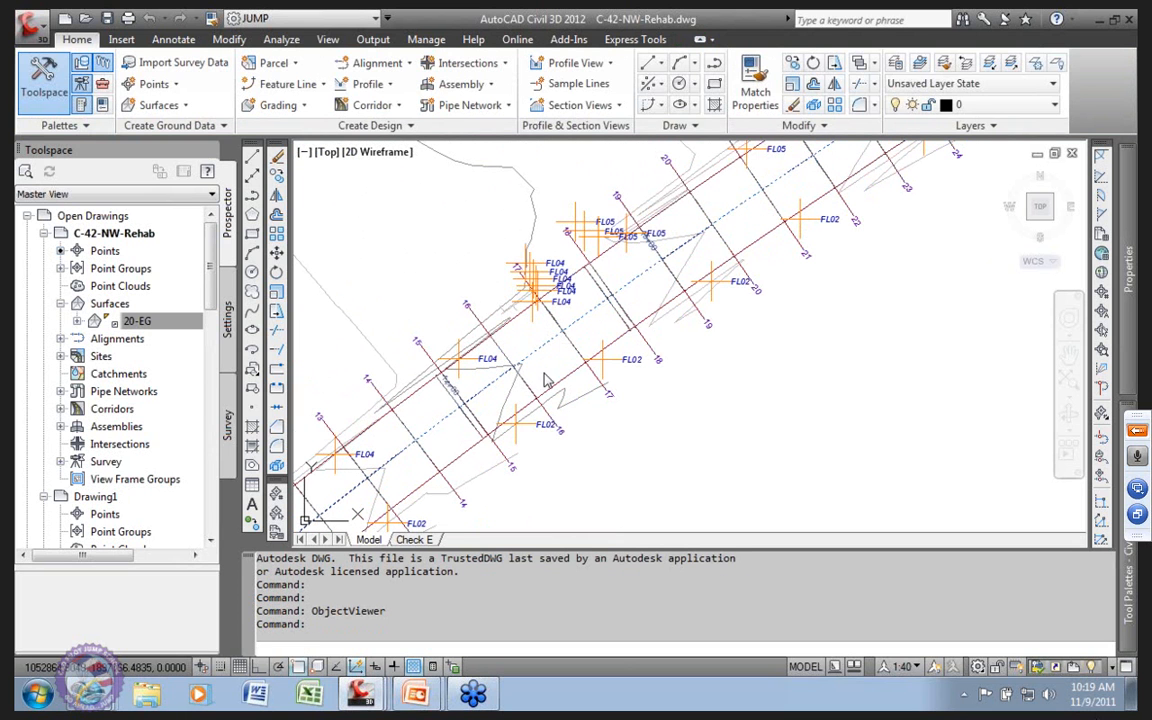
{"action": "left_click", "coordinate": [61, 339]}
{"action": "left_click", "coordinate": [77, 356]}
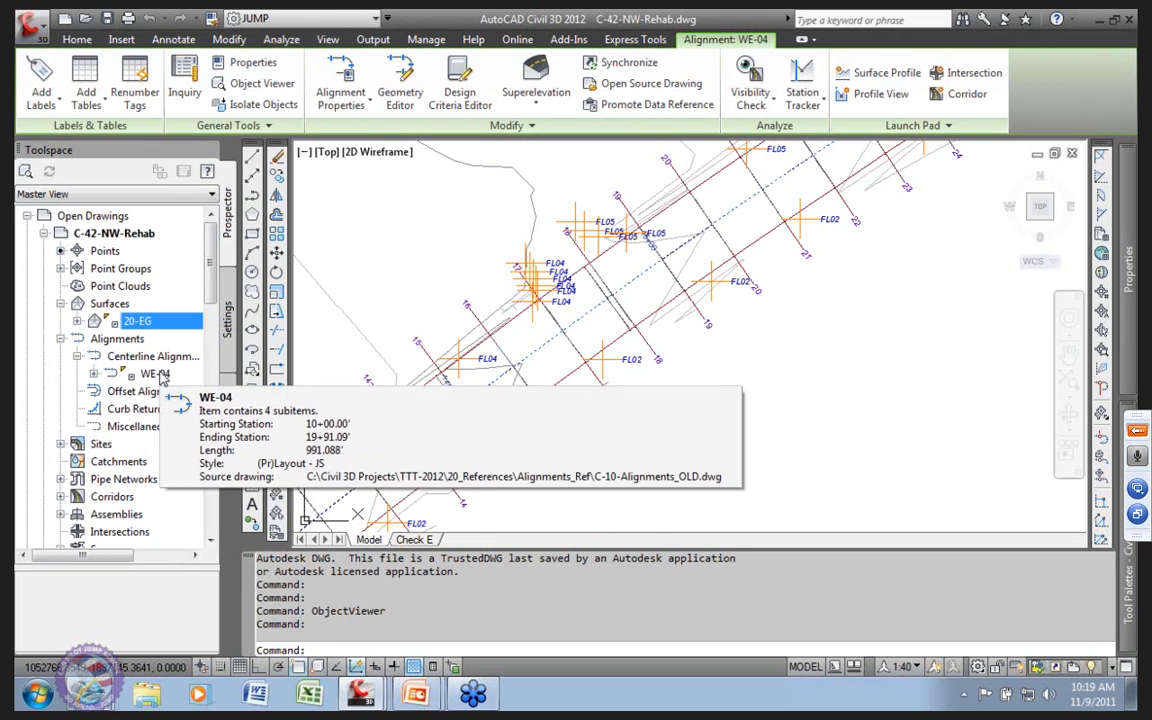
{"action": "mouse_move", "coordinate": [160, 379]}
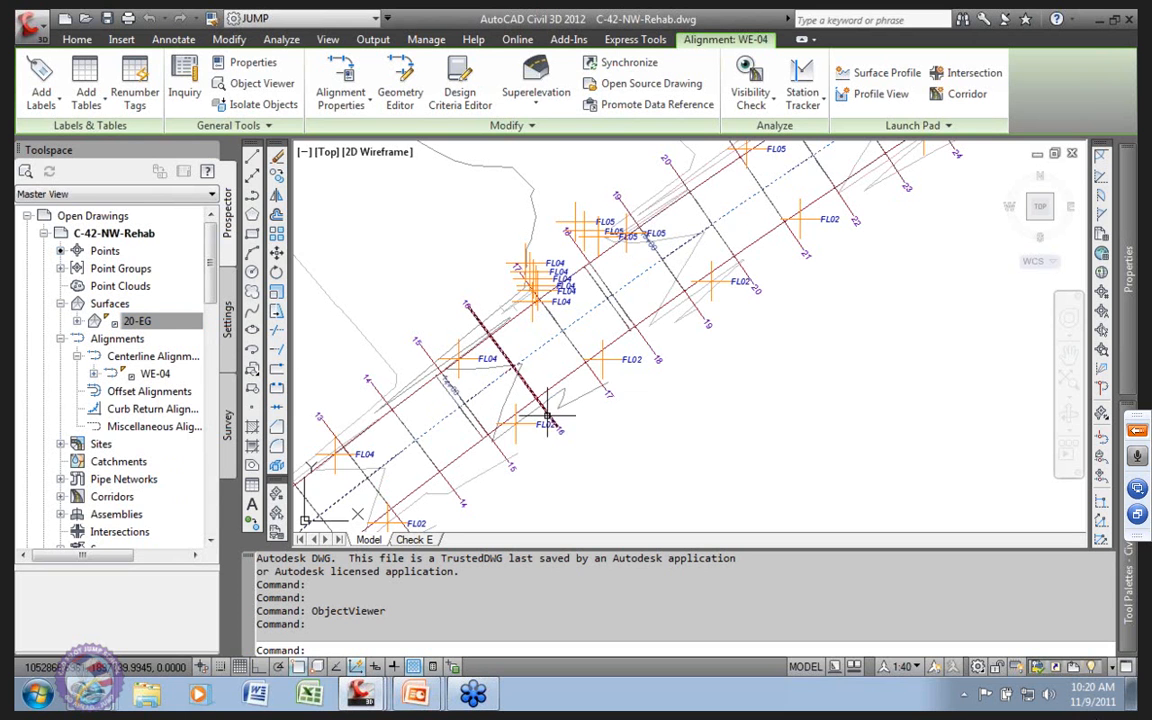
Step: Examine the WE-04 alignment's course, station labels and station-offset readings along the road and around its southwest end
{"action": "scroll", "coordinate": [636, 405], "scroll_direction": "down", "scroll_amount": 3}
{"action": "scroll", "coordinate": [636, 405], "scroll_direction": "up", "scroll_amount": 2}
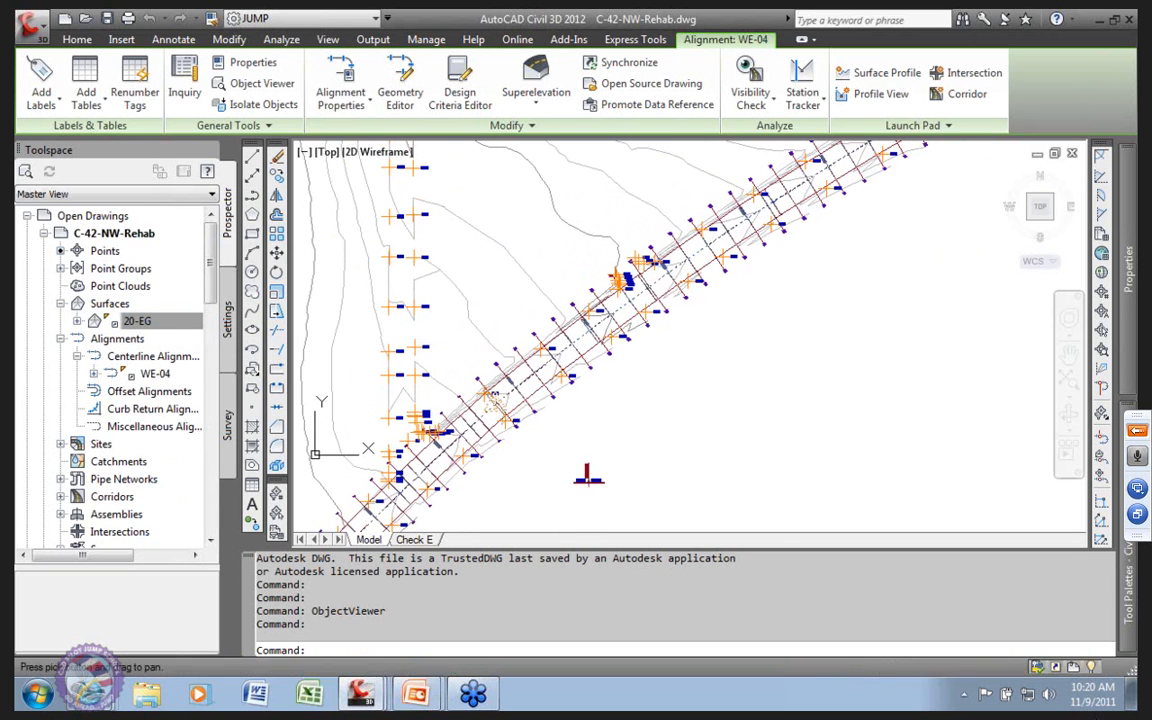
{"action": "scroll", "coordinate": [507, 405], "scroll_direction": "up", "scroll_amount": 3}
{"action": "scroll", "coordinate": [498, 399], "scroll_direction": "up", "scroll_amount": 3}
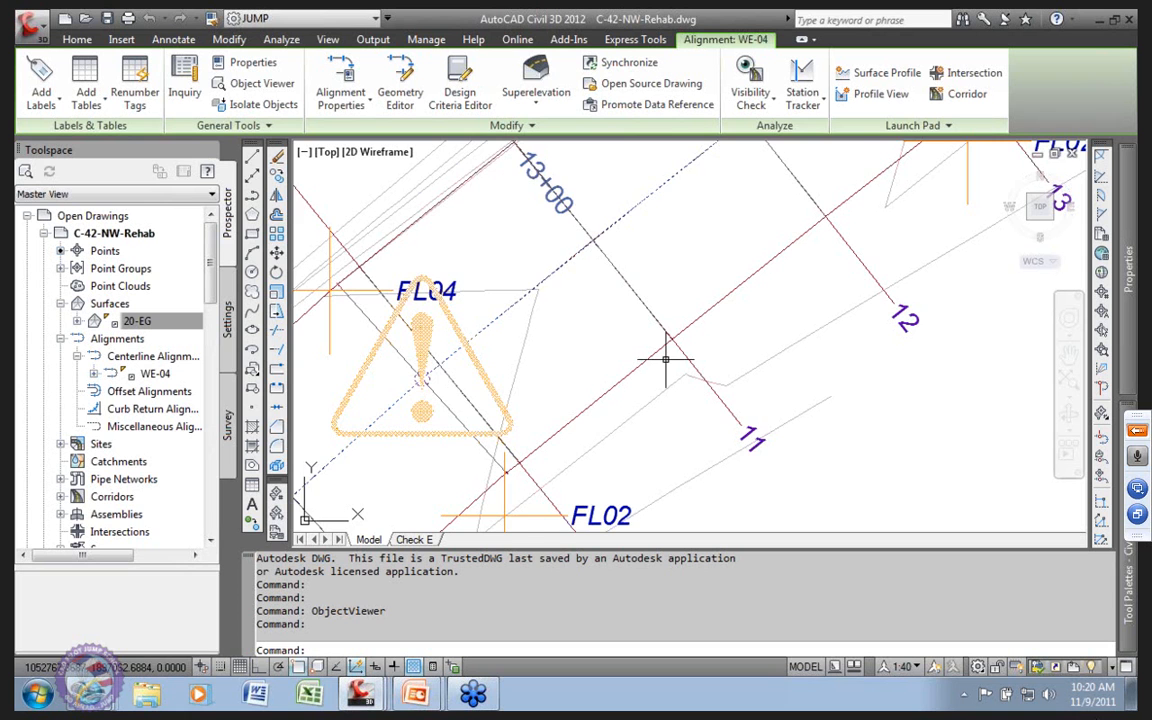
{"action": "scroll", "coordinate": [670, 358], "scroll_direction": "down", "scroll_amount": 2}
{"action": "scroll", "coordinate": [669, 362], "scroll_direction": "down", "scroll_amount": 8}
{"action": "middle_click_drag", "start_coordinate": [644, 401], "coordinate": [515, 404]}
{"action": "scroll", "coordinate": [530, 395], "scroll_direction": "up", "scroll_amount": 2}
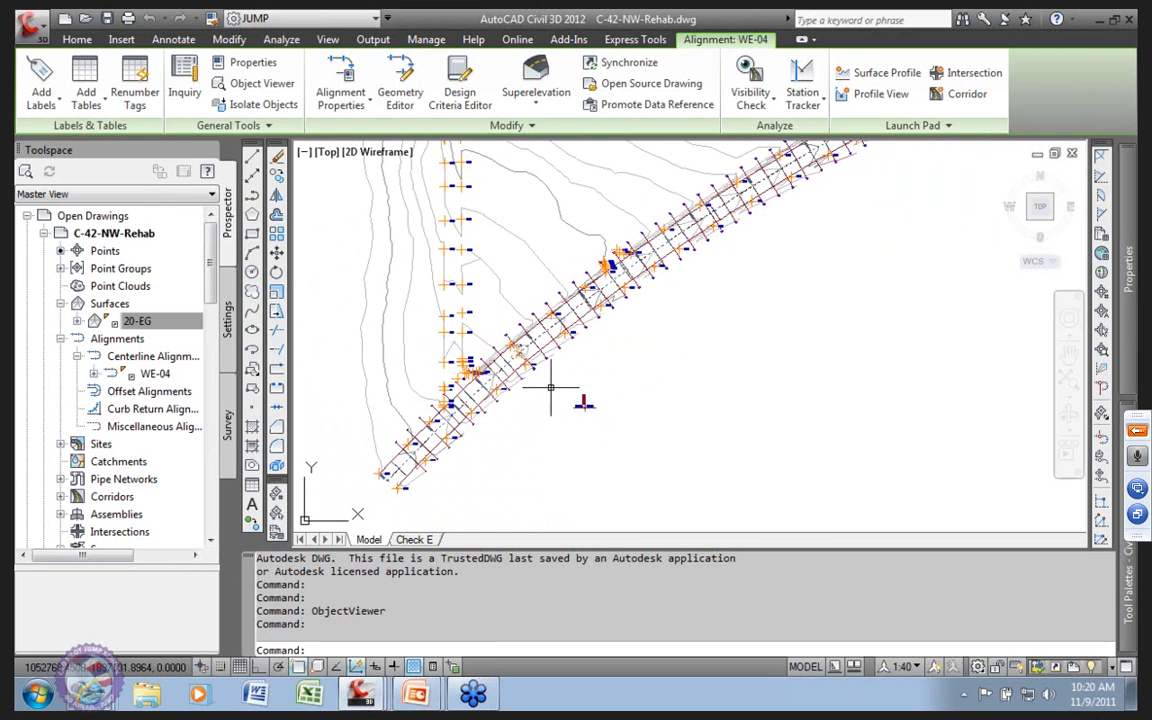
{"action": "scroll", "coordinate": [545, 358], "scroll_direction": "up", "scroll_amount": 2}
{"action": "scroll", "coordinate": [548, 354], "scroll_direction": "up", "scroll_amount": 5}
{"action": "scroll", "coordinate": [512, 303], "scroll_direction": "down", "scroll_amount": 4}
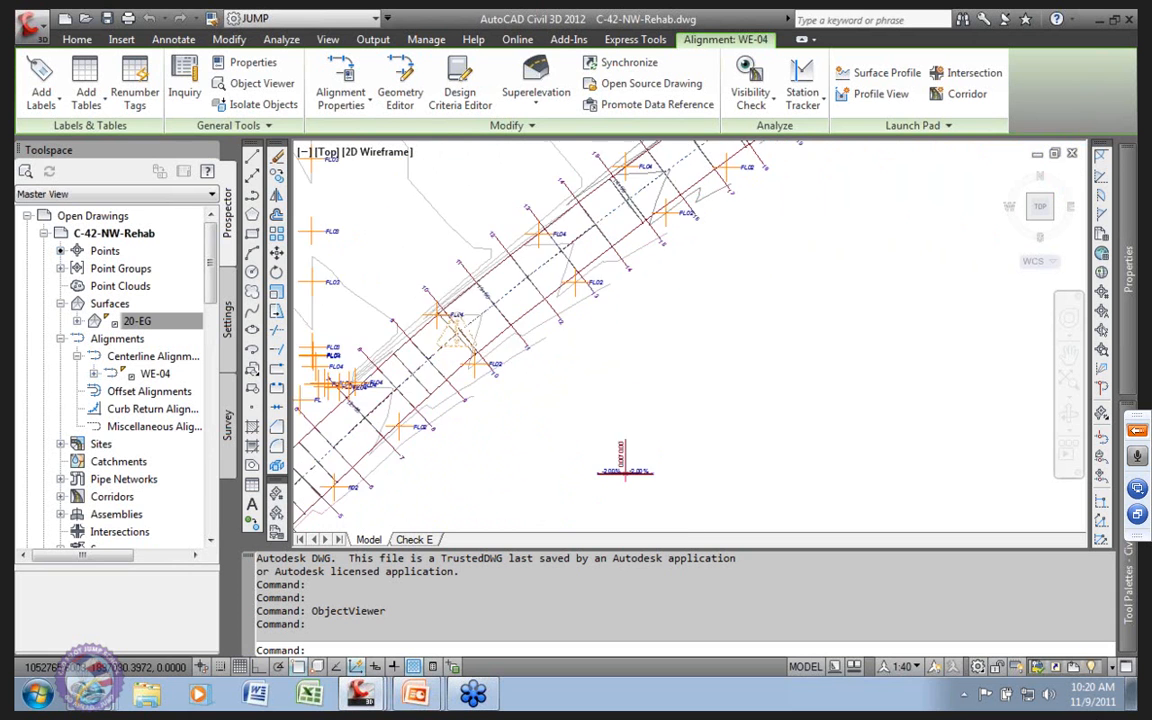
{"action": "scroll", "coordinate": [499, 360], "scroll_direction": "down", "scroll_amount": 4}
{"action": "scroll", "coordinate": [460, 382], "scroll_direction": "up", "scroll_amount": 2}
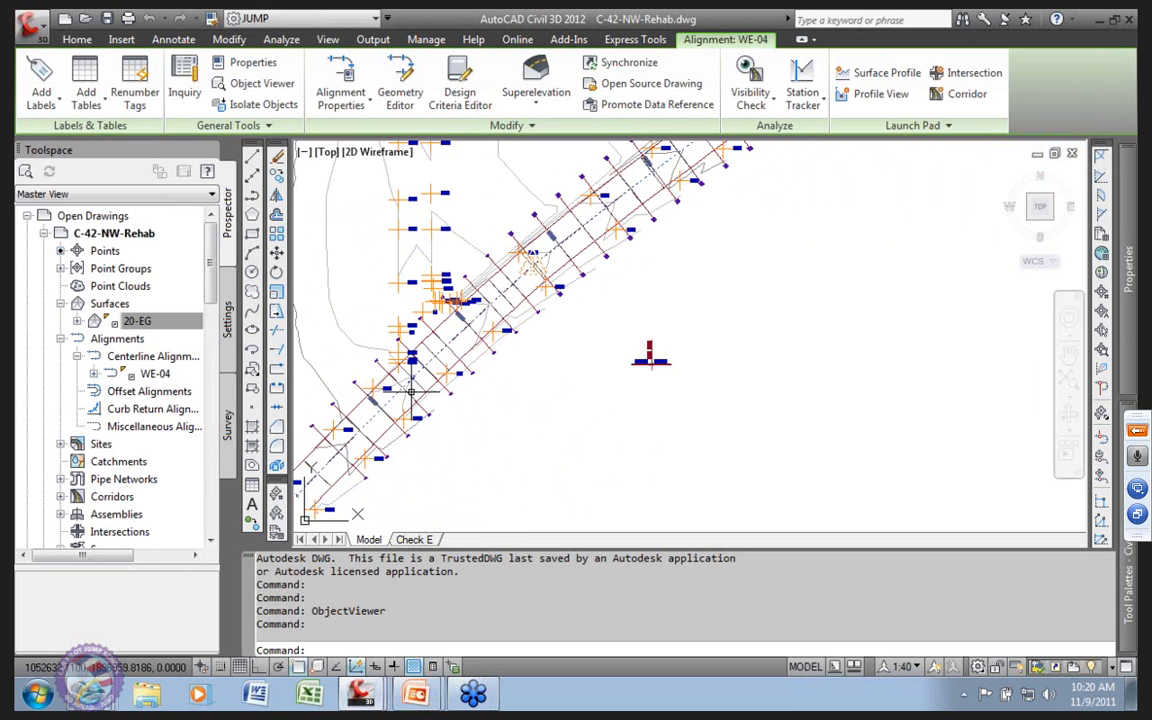
{"action": "scroll", "coordinate": [425, 374], "scroll_direction": "up", "scroll_amount": 1}
{"action": "scroll", "coordinate": [576, 249], "scroll_direction": "down", "scroll_amount": 2}
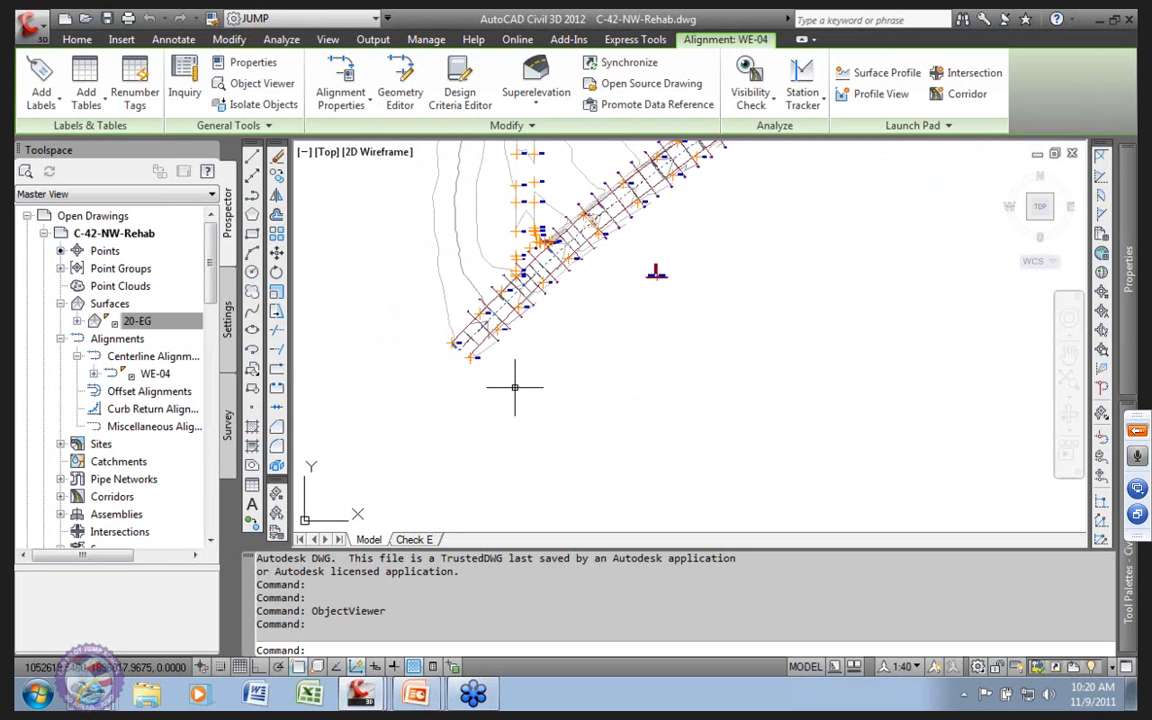
{"action": "mouse_move", "coordinate": [537, 352]}
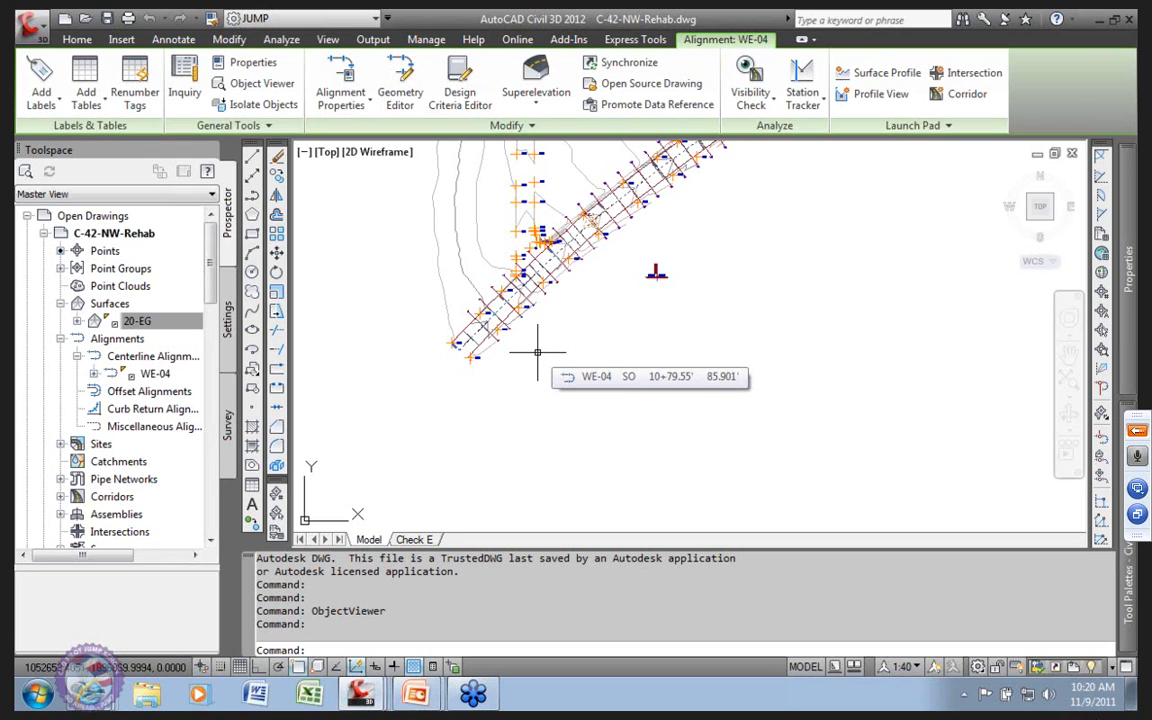
{"action": "middle_click_drag", "start_coordinate": [572, 300], "coordinate": [496, 398]}
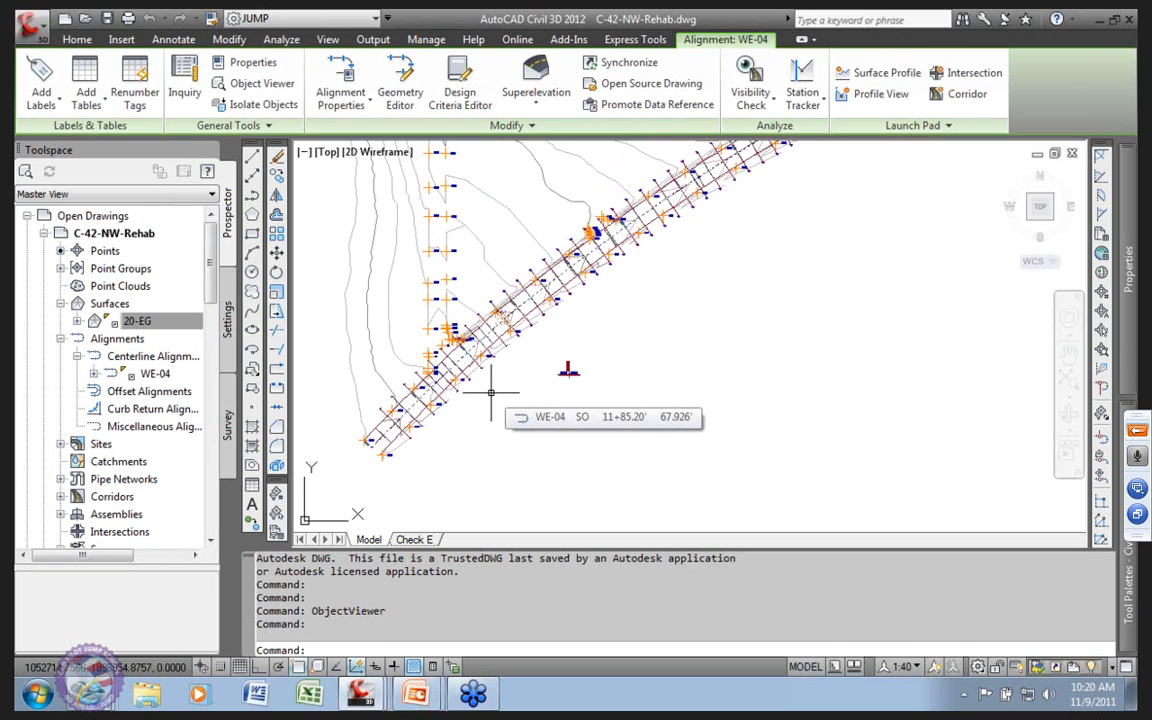
Step: Inspect the pavement assembly placed southeast of the road, including its cross-slope labels, and return to the road overview
{"action": "scroll", "coordinate": [569, 366], "scroll_direction": "up", "scroll_amount": 2}
{"action": "scroll", "coordinate": [566, 366], "scroll_direction": "up", "scroll_amount": 5}
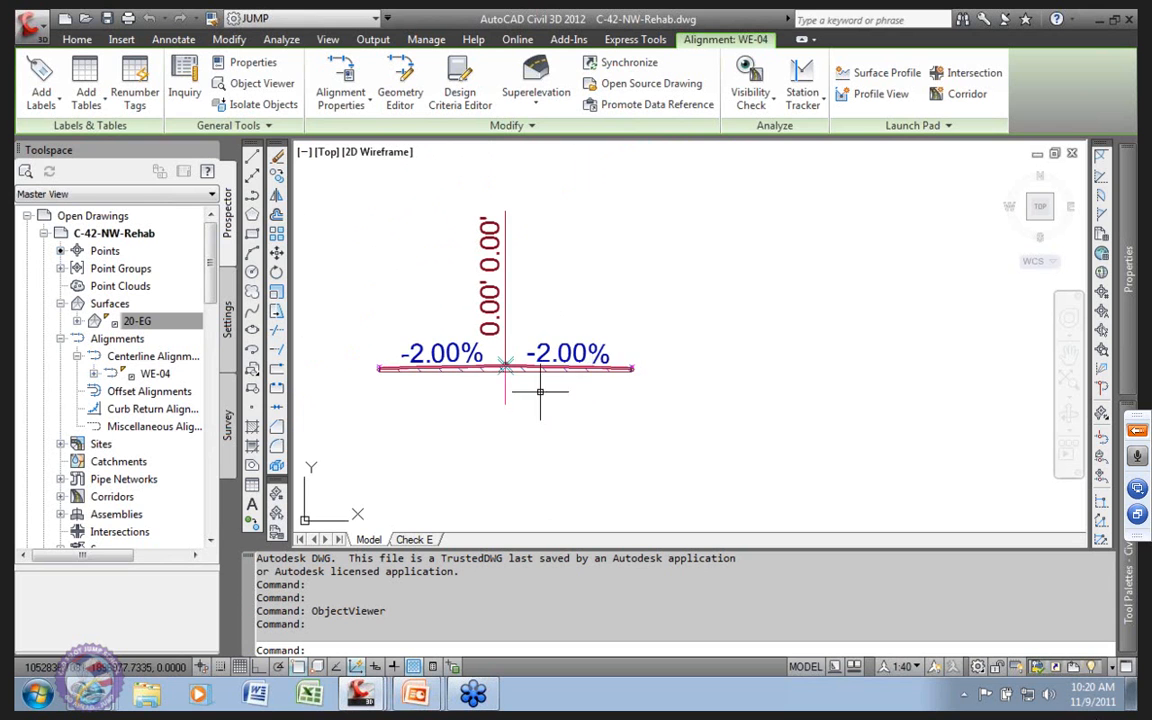
{"action": "scroll", "coordinate": [561, 414], "scroll_direction": "down", "scroll_amount": 4}
{"action": "scroll", "coordinate": [494, 418], "scroll_direction": "down", "scroll_amount": 2}
{"action": "middle_click_drag", "start_coordinate": [494, 418], "coordinate": [478, 421]}
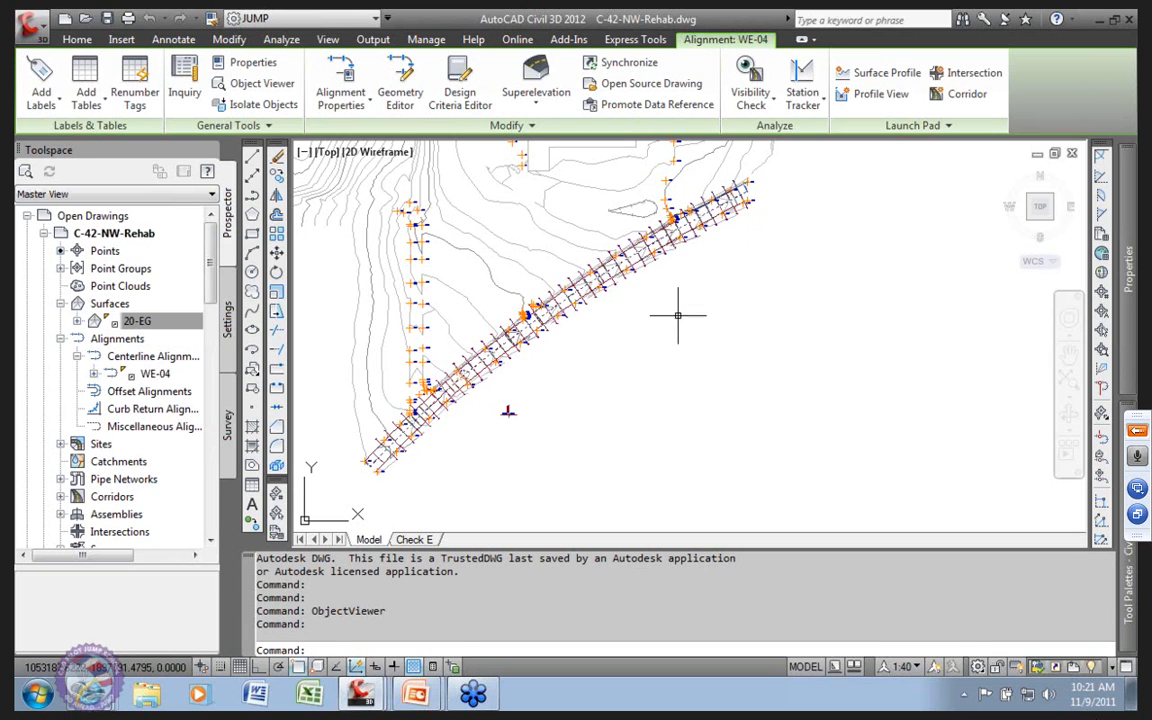
{"action": "middle_click_drag", "start_coordinate": [508, 395], "coordinate": [562, 353]}
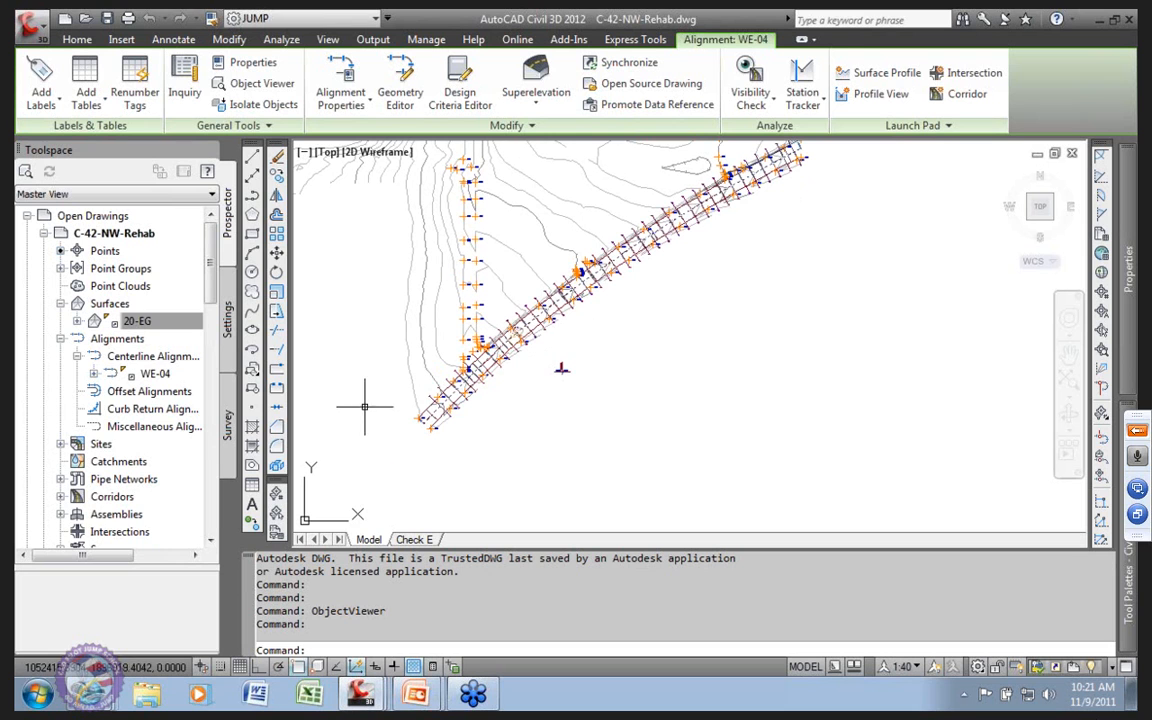
Step: Collapse the Alignments collection, expand Corridors, and rebuild the Repave - (1) corridor
{"action": "left_click", "coordinate": [62, 339]}
{"action": "left_click", "coordinate": [68, 409]}
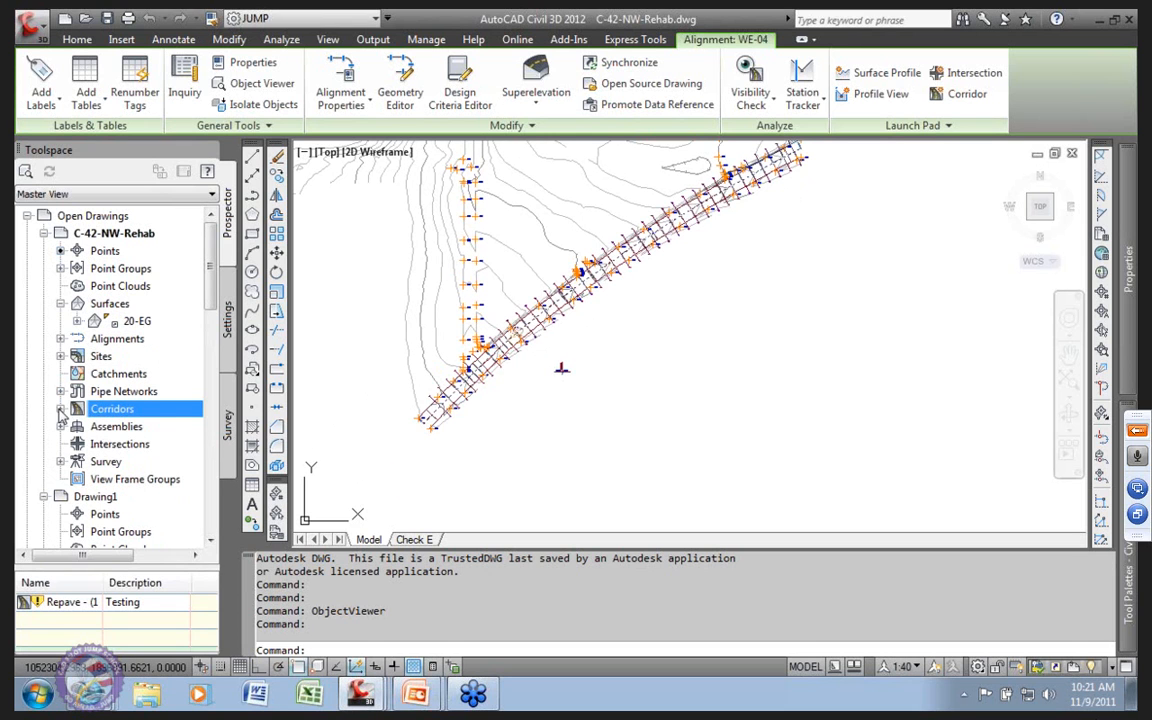
{"action": "left_click", "coordinate": [61, 409]}
{"action": "left_click", "coordinate": [152, 427]}
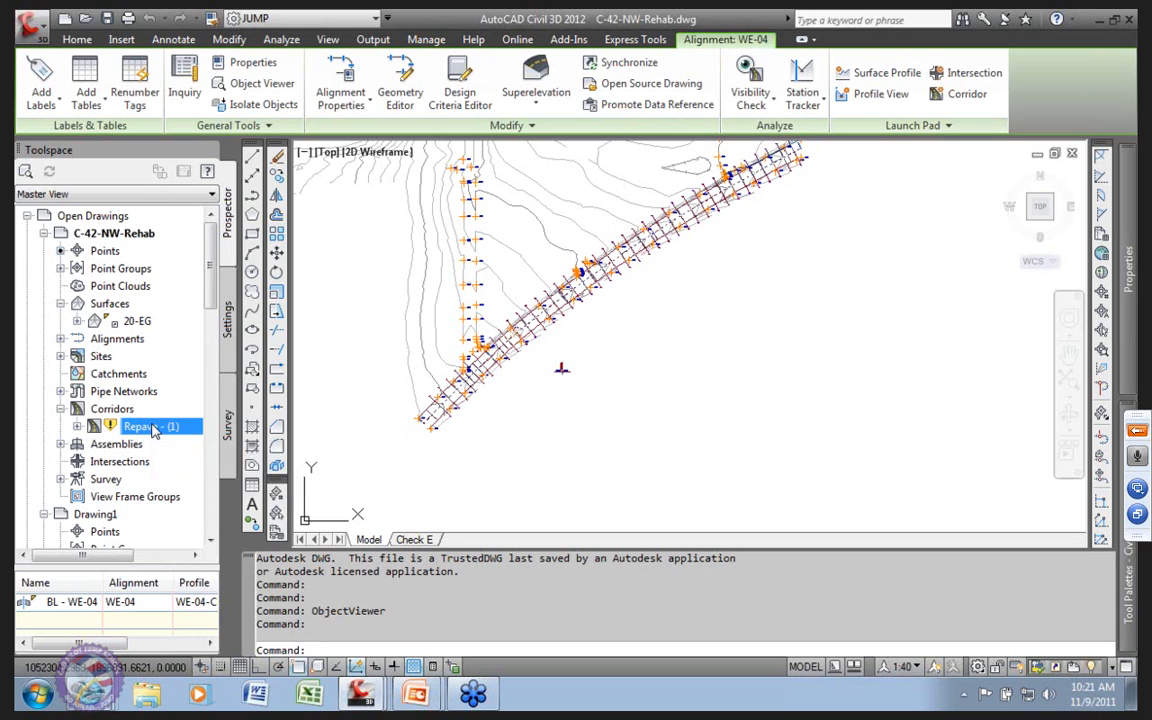
{"action": "right_click", "coordinate": [153, 428]}
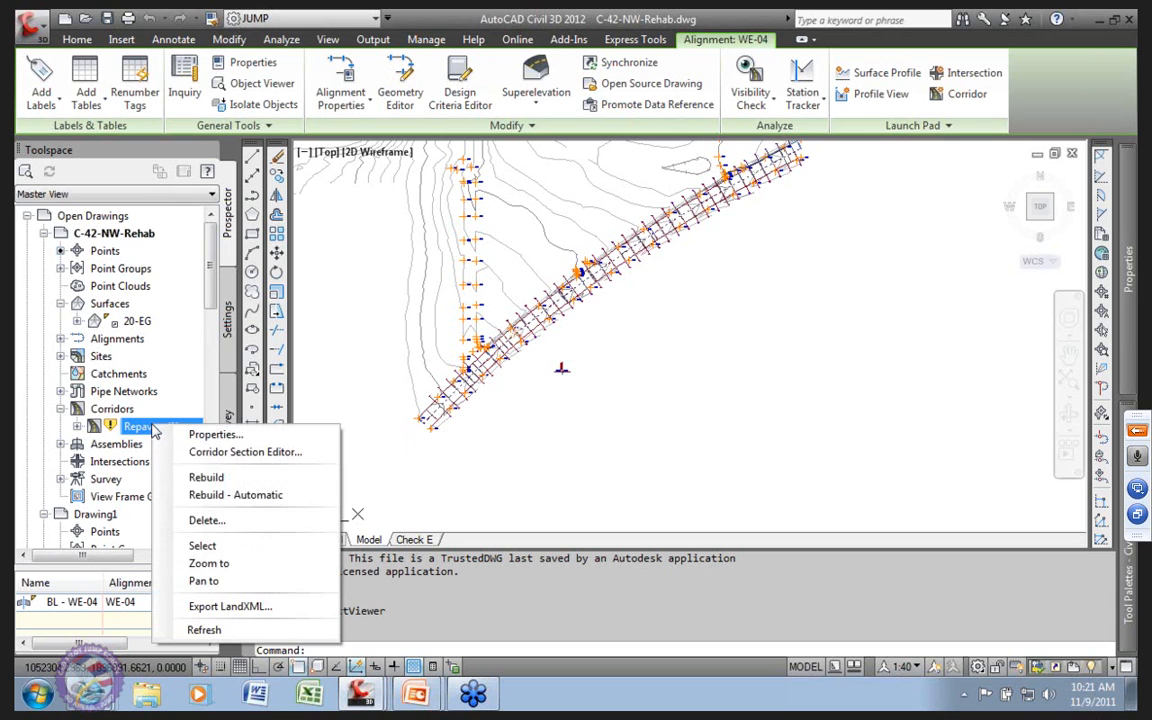
{"action": "left_click", "coordinate": [205, 479]}
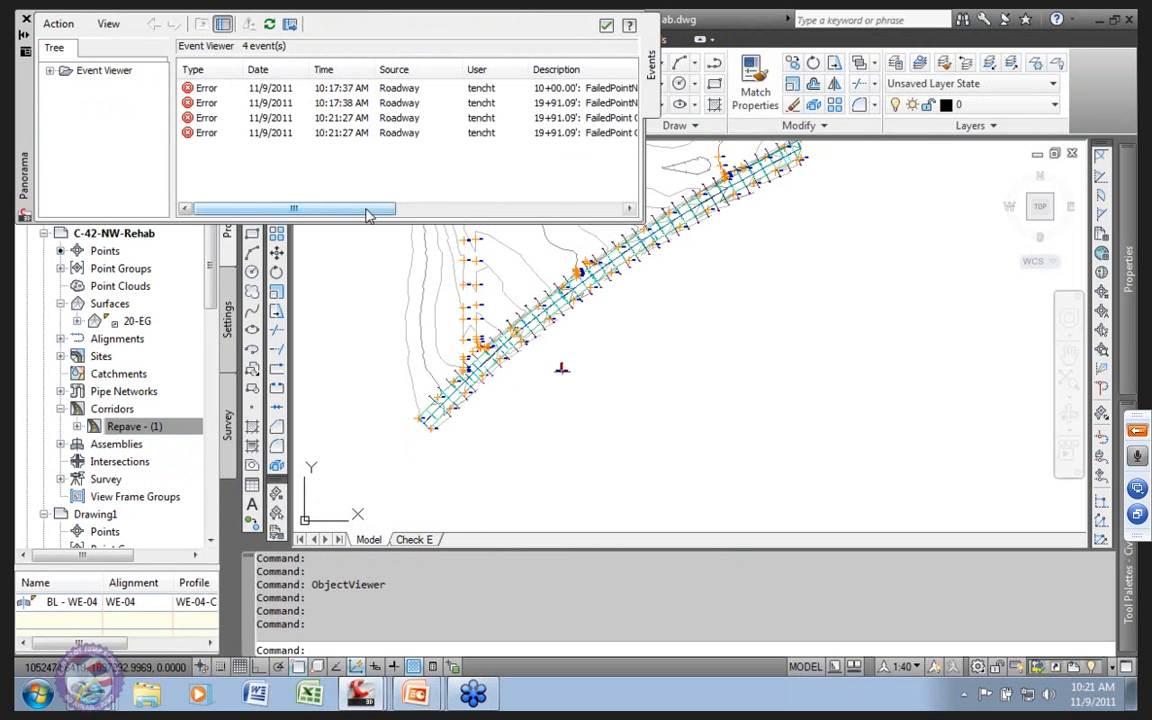
Step: Review the roadway errors logged for the corridor rebuild and dismiss the event log
{"action": "left_click_drag", "start_coordinate": [373, 213], "coordinate": [257, 202]}
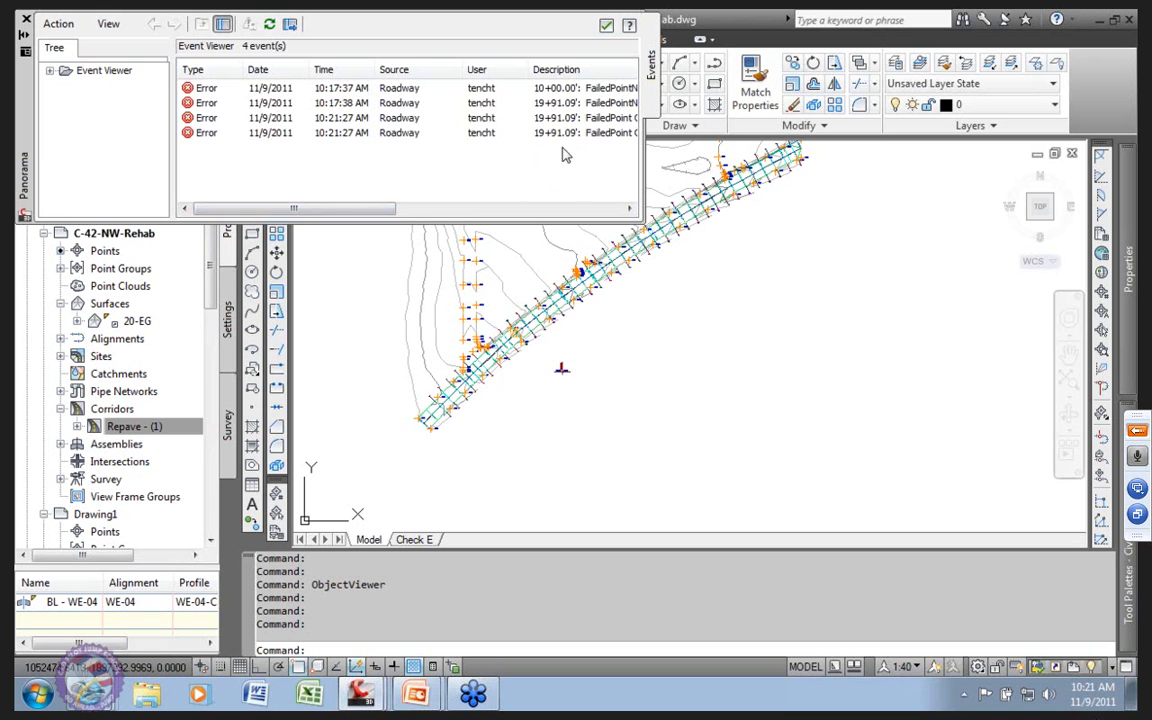
{"action": "left_click_drag", "start_coordinate": [367, 206], "coordinate": [423, 208]}
{"action": "left_click", "coordinate": [606, 25]}
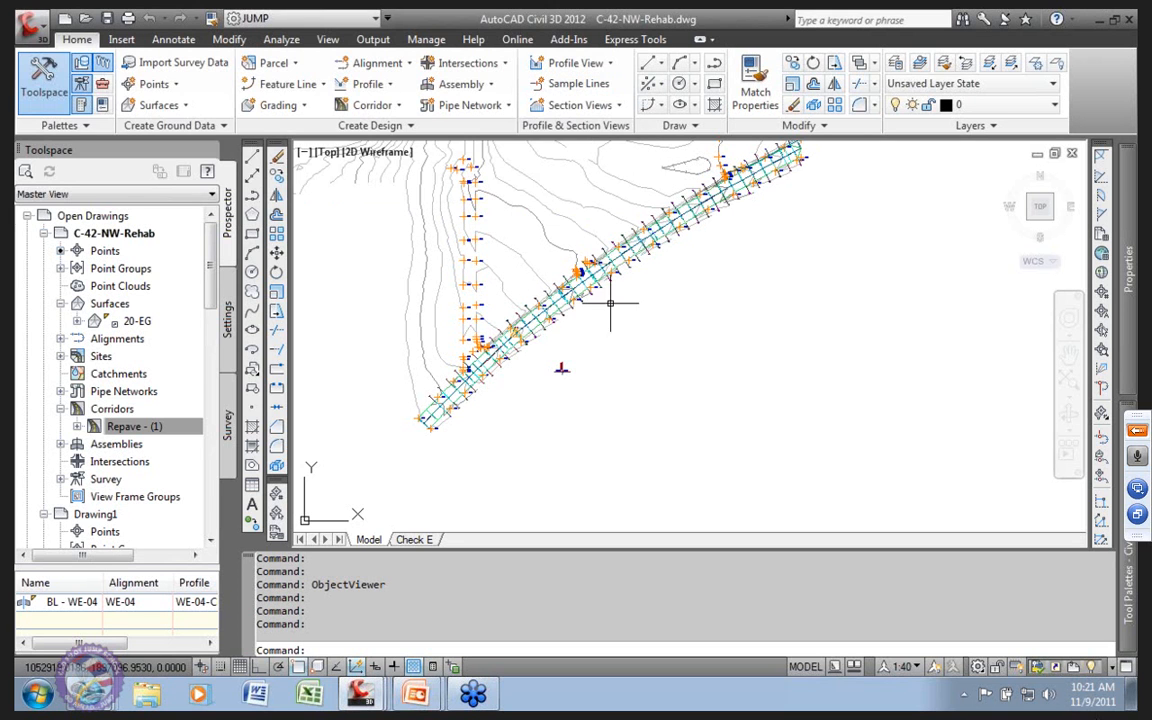
Step: Change the Repave - (1) corridor's object style to +NOPLOT Corridor - JS in its corridor properties
{"action": "scroll", "coordinate": [805, 180], "scroll_direction": "up", "scroll_amount": 5}
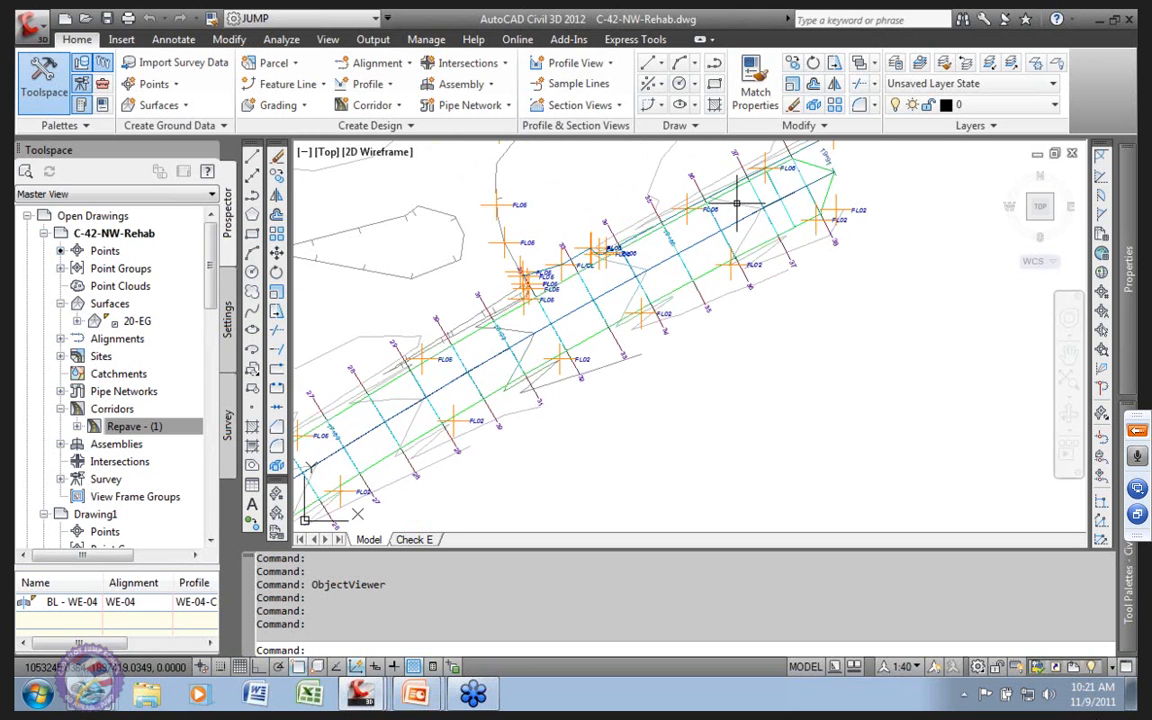
{"action": "scroll", "coordinate": [805, 180], "scroll_direction": "down", "scroll_amount": 2}
{"action": "scroll", "coordinate": [805, 180], "scroll_direction": "up", "scroll_amount": 4}
{"action": "middle_click_drag", "start_coordinate": [805, 180], "coordinate": [623, 296]}
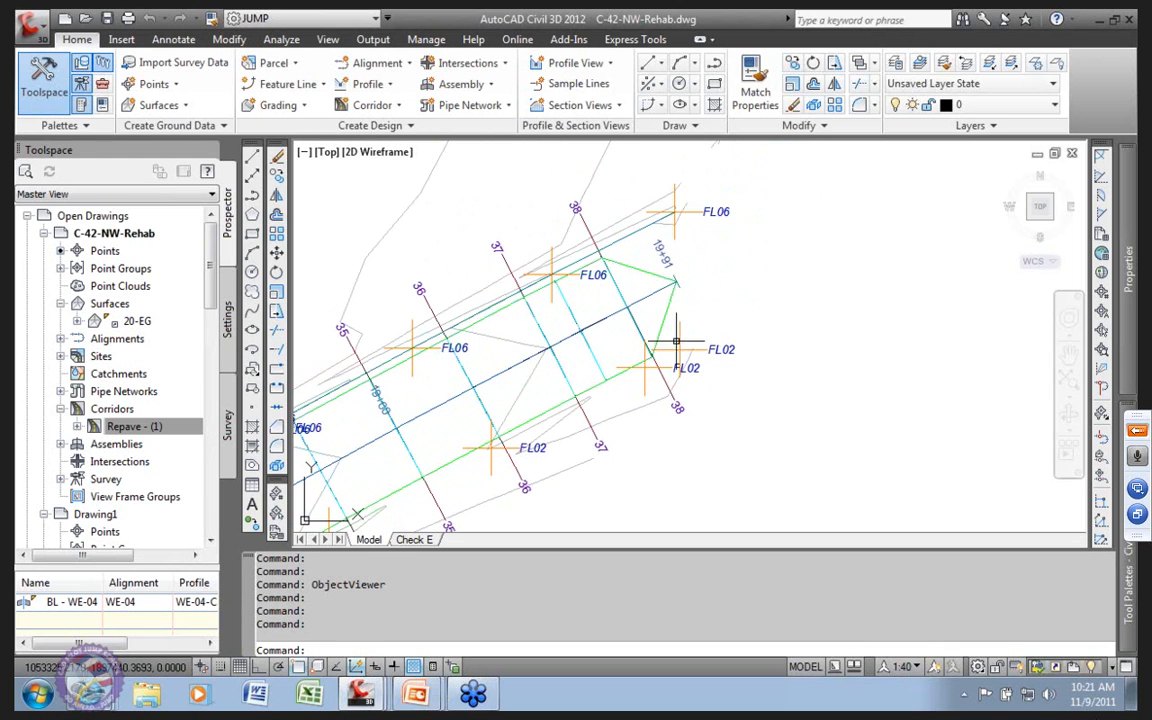
{"action": "left_click", "coordinate": [648, 249]}
{"action": "right_click", "coordinate": [636, 275]}
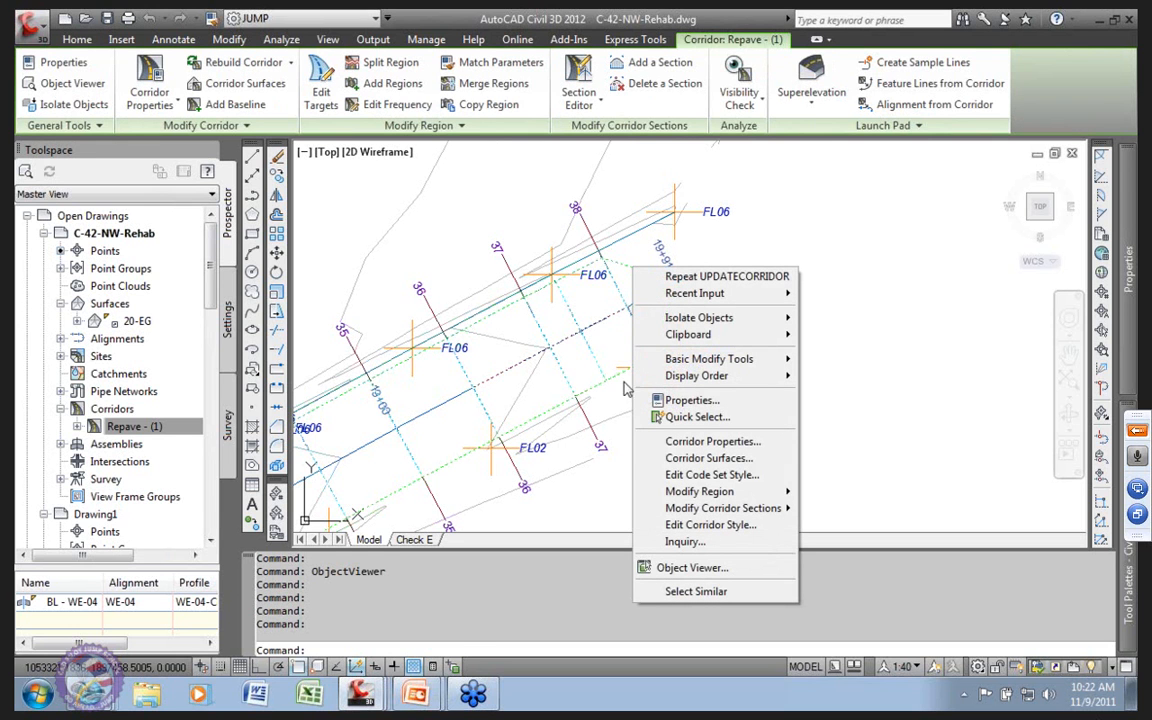
{"action": "left_click", "coordinate": [706, 441]}
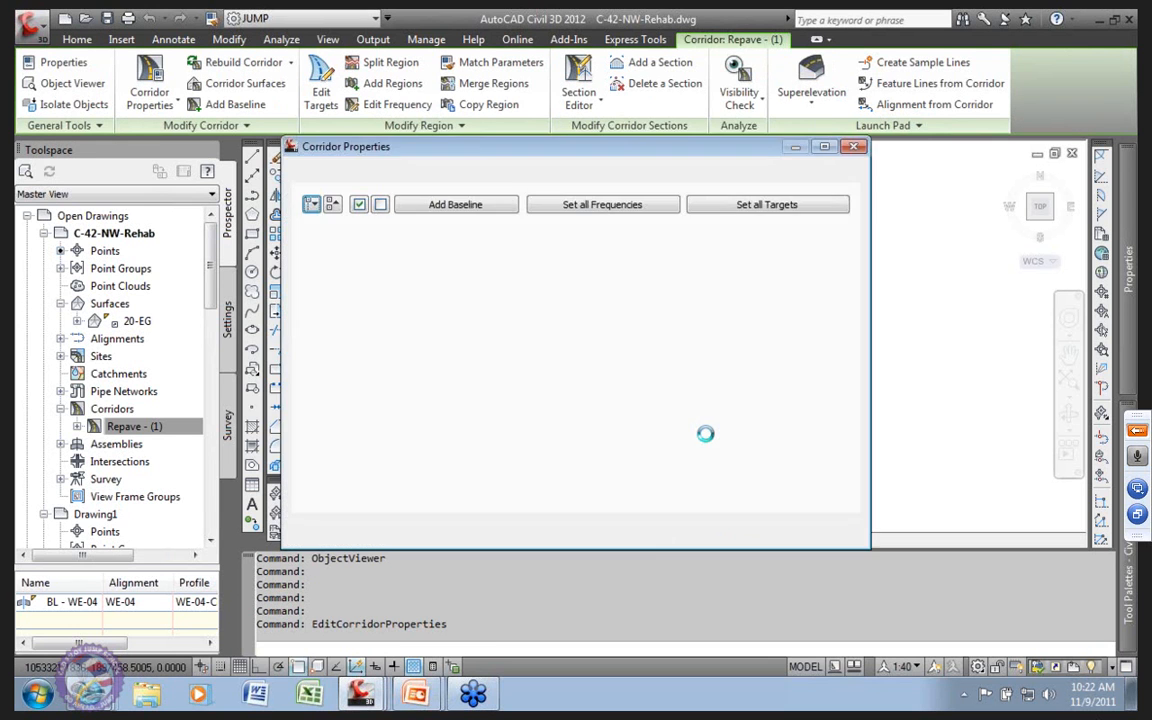
{"action": "left_click", "coordinate": [229, 163]}
{"action": "left_click", "coordinate": [391, 328]}
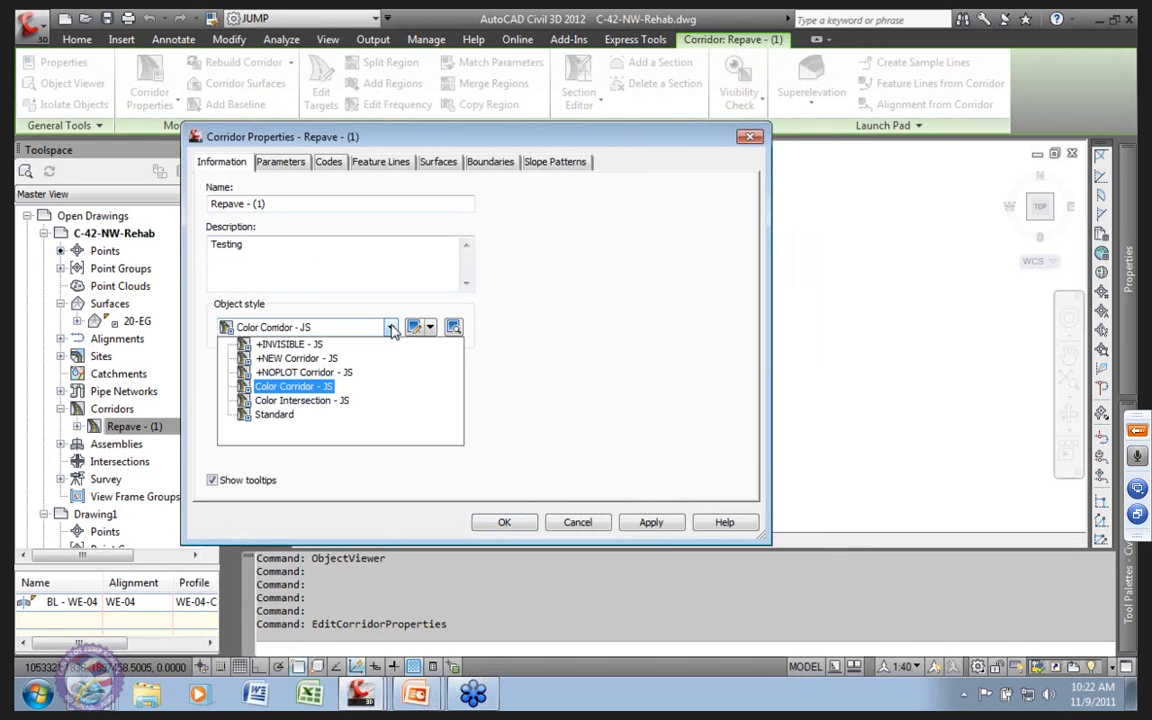
{"action": "left_click", "coordinate": [300, 372]}
{"action": "left_click", "coordinate": [651, 522]}
{"action": "left_click", "coordinate": [507, 522]}
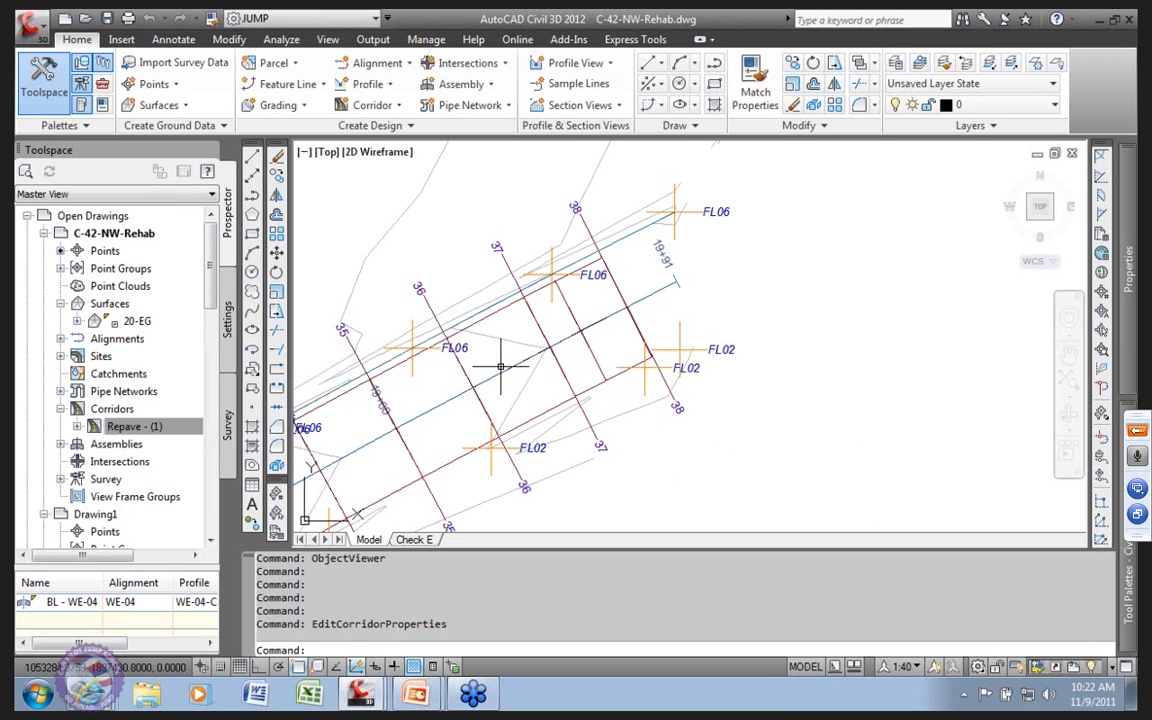
Step: Select the Repave - (1) corridor in the drawing and change its object style to Color Corridor - JS in its corridor properties
{"action": "mouse_move", "coordinate": [612, 356]}
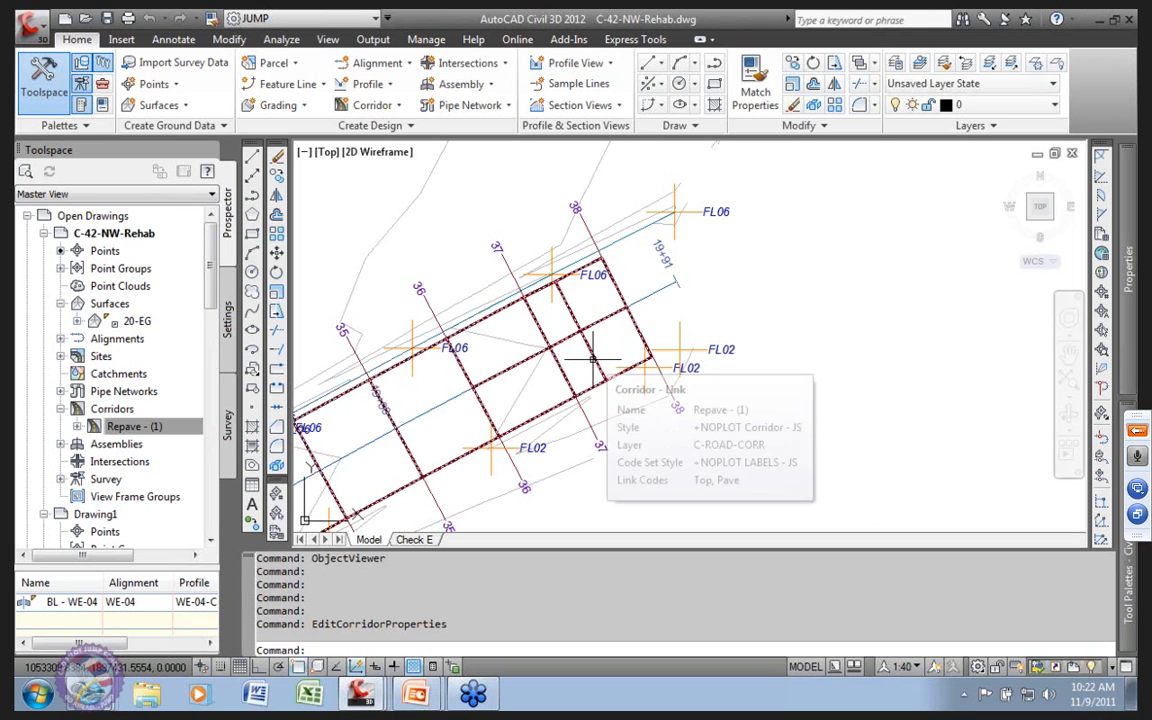
{"action": "left_click", "coordinate": [593, 358]}
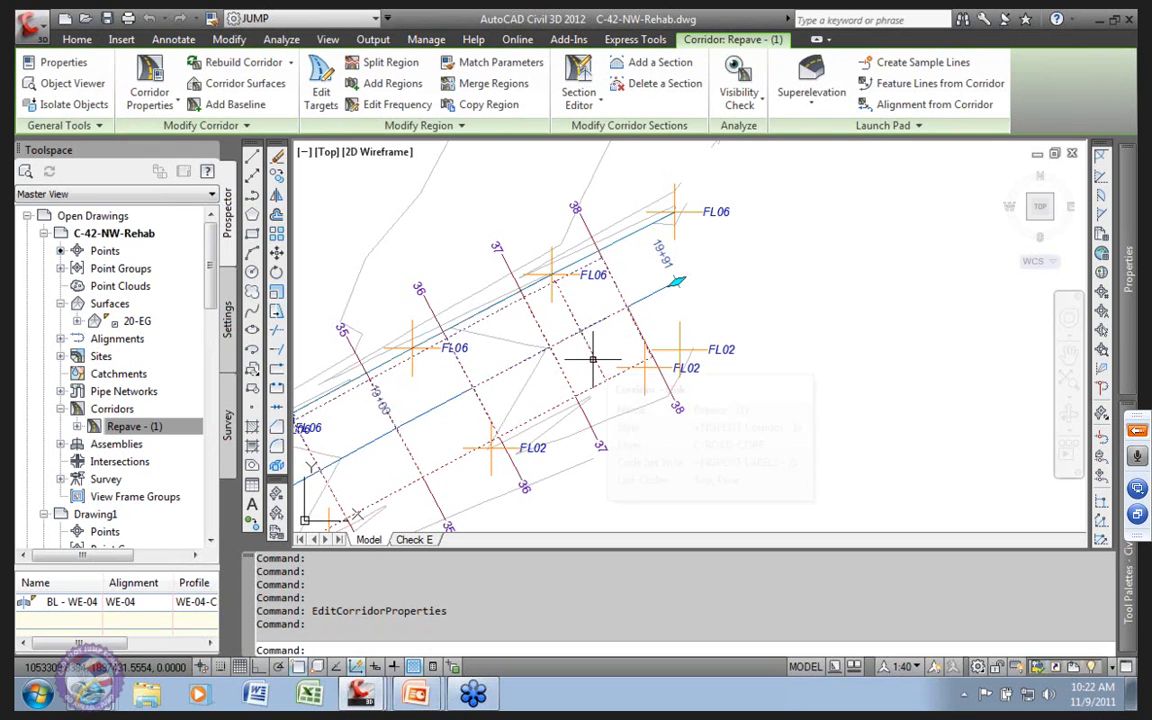
{"action": "mouse_move", "coordinate": [593, 358]}
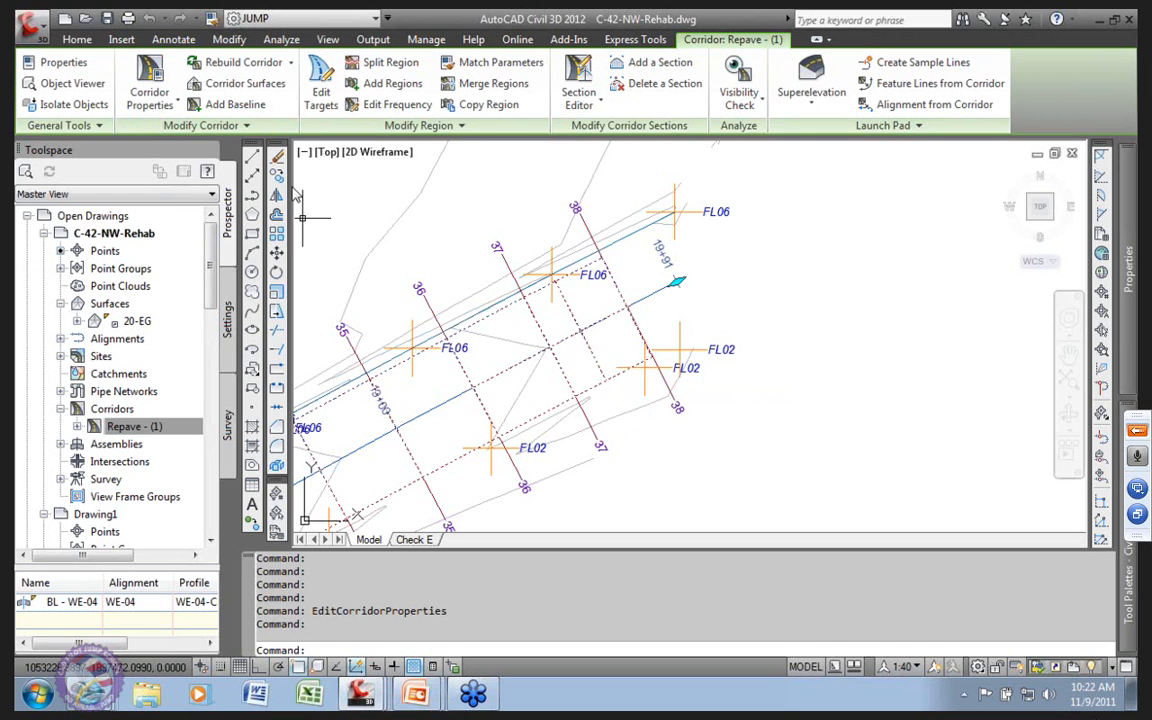
{"action": "left_click", "coordinate": [172, 106]}
{"action": "left_click", "coordinate": [190, 129]}
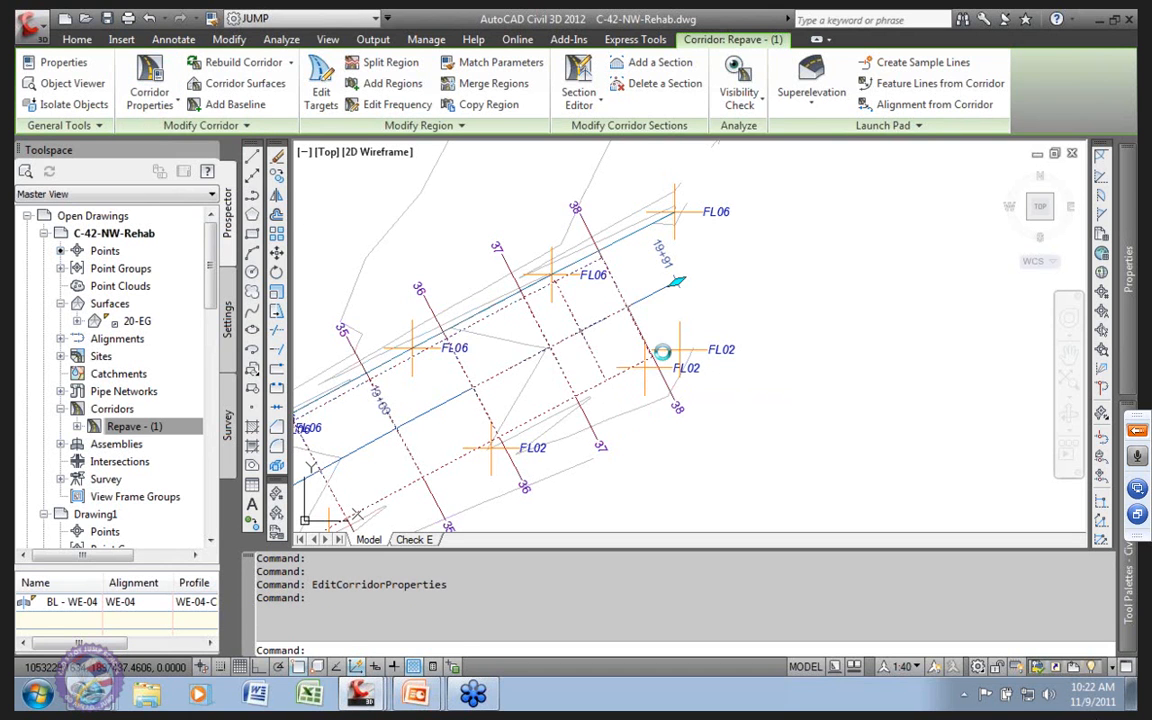
{"action": "left_click", "coordinate": [390, 328]}
{"action": "left_click", "coordinate": [300, 388]}
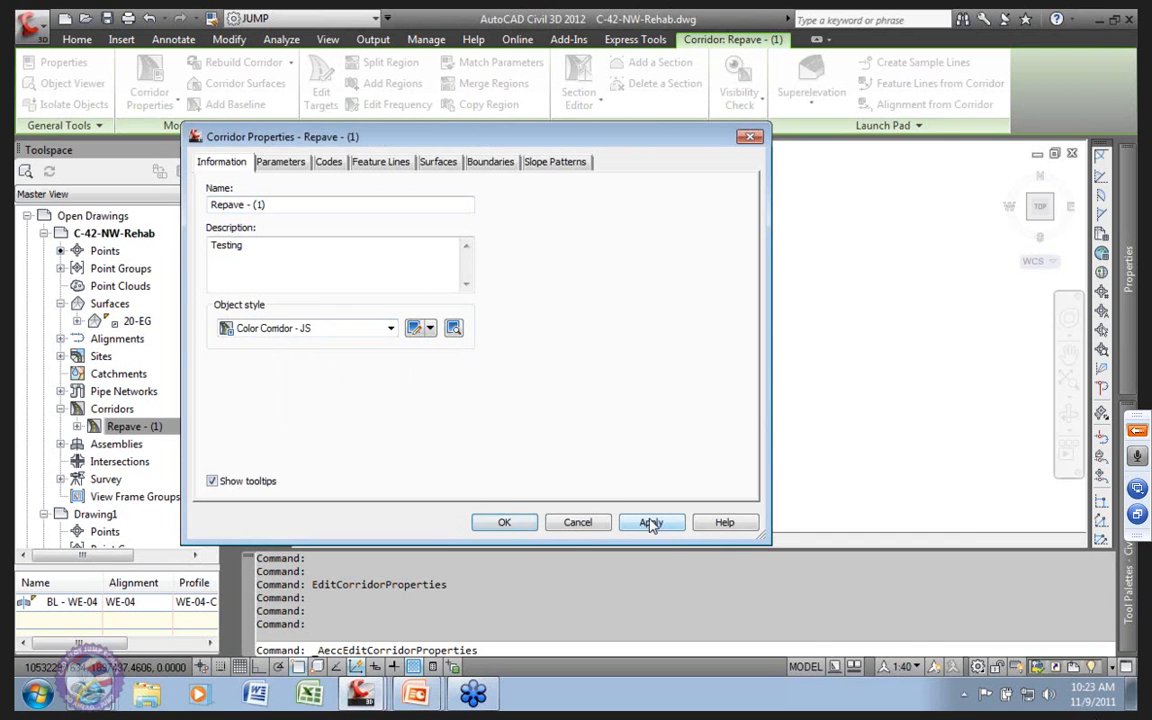
{"action": "left_click", "coordinate": [505, 522]}
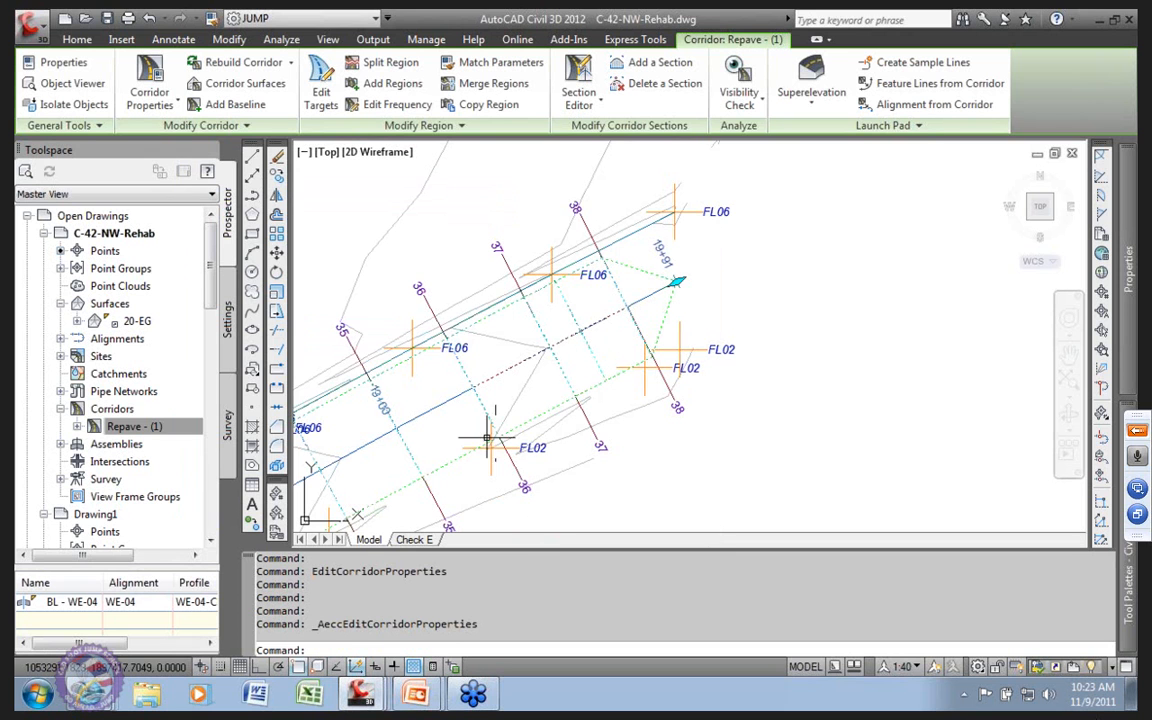
Step: Examine the restyled corridor's links and feature lines along the road from its northeast end to its southwest start
{"action": "scroll", "coordinate": [455, 440], "scroll_direction": "down", "scroll_amount": 2}
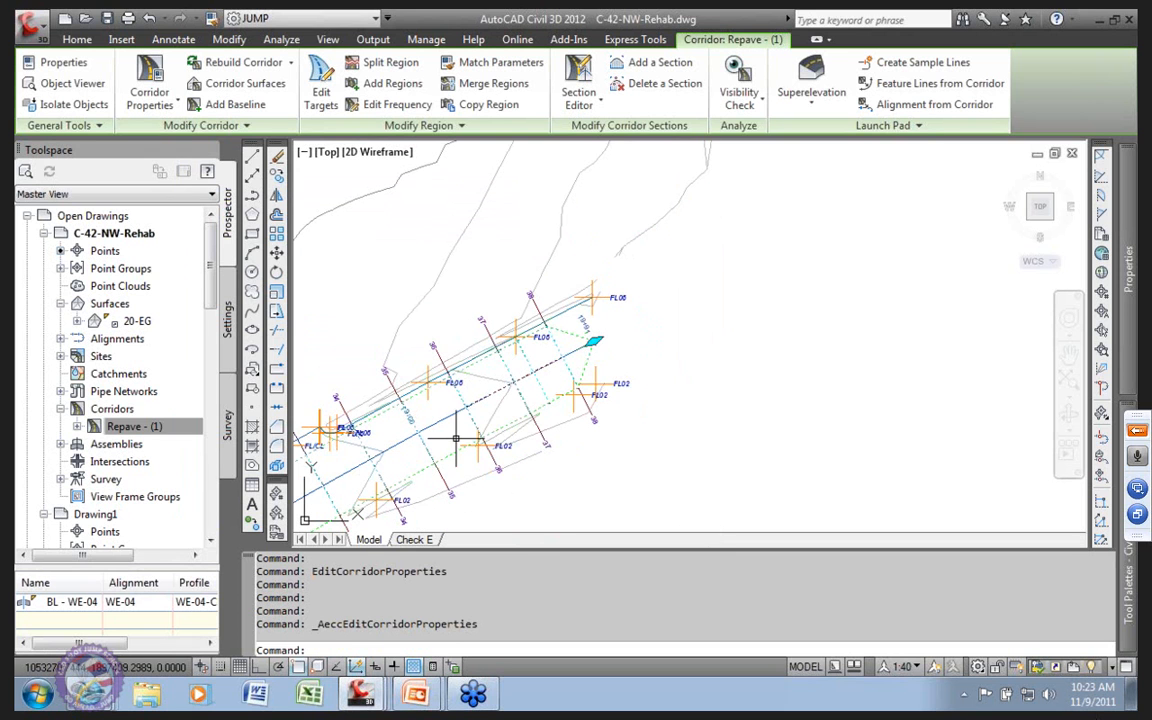
{"action": "middle_click_drag", "start_coordinate": [466, 437], "coordinate": [598, 382]}
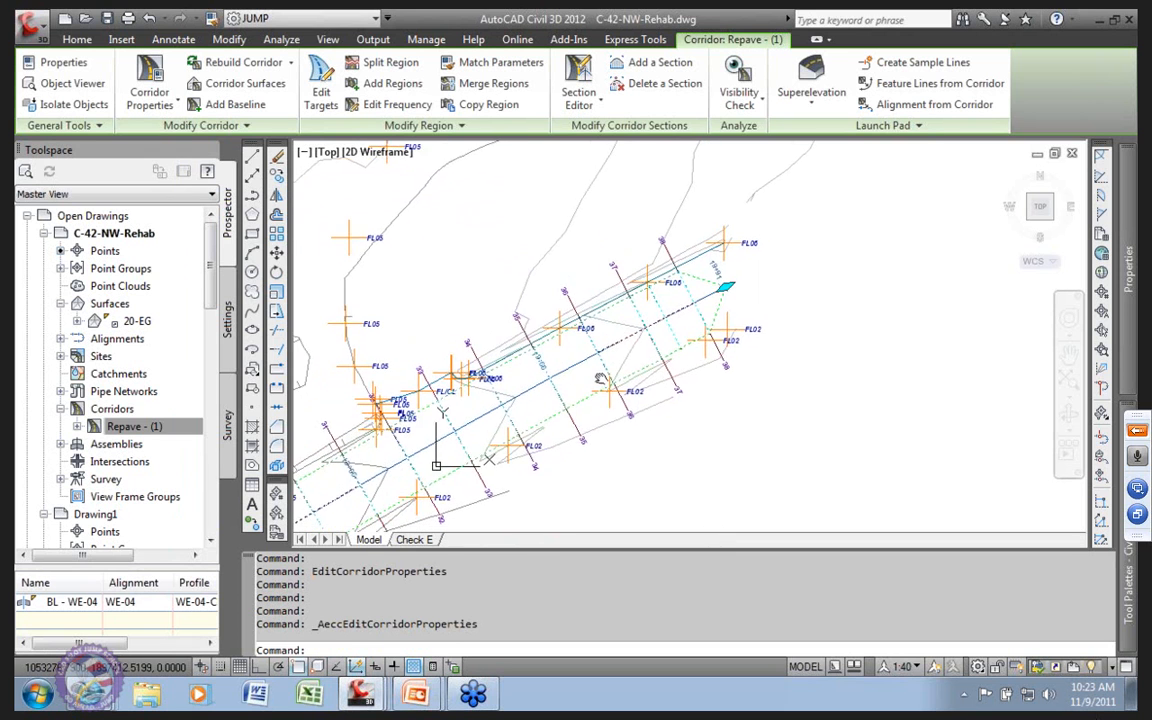
{"action": "middle_click_drag", "start_coordinate": [456, 446], "coordinate": [692, 366]}
{"action": "middle_click_drag", "start_coordinate": [511, 456], "coordinate": [633, 363]}
{"action": "mouse_move", "coordinate": [541, 432]}
{"action": "middle_mouse_down"}
{"action": "mouse_move", "coordinate": [637, 371]}
{"action": "mouse_move", "coordinate": [535, 432]}
{"action": "mouse_move", "coordinate": [707, 290]}
{"action": "mouse_move", "coordinate": [674, 275]}
{"action": "mouse_move", "coordinate": [681, 265]}
{"action": "middle_mouse_up"}
{"action": "middle_click_drag", "start_coordinate": [480, 412], "coordinate": [470, 393]}
{"action": "scroll", "coordinate": [517, 358], "scroll_direction": "up", "scroll_amount": 5}
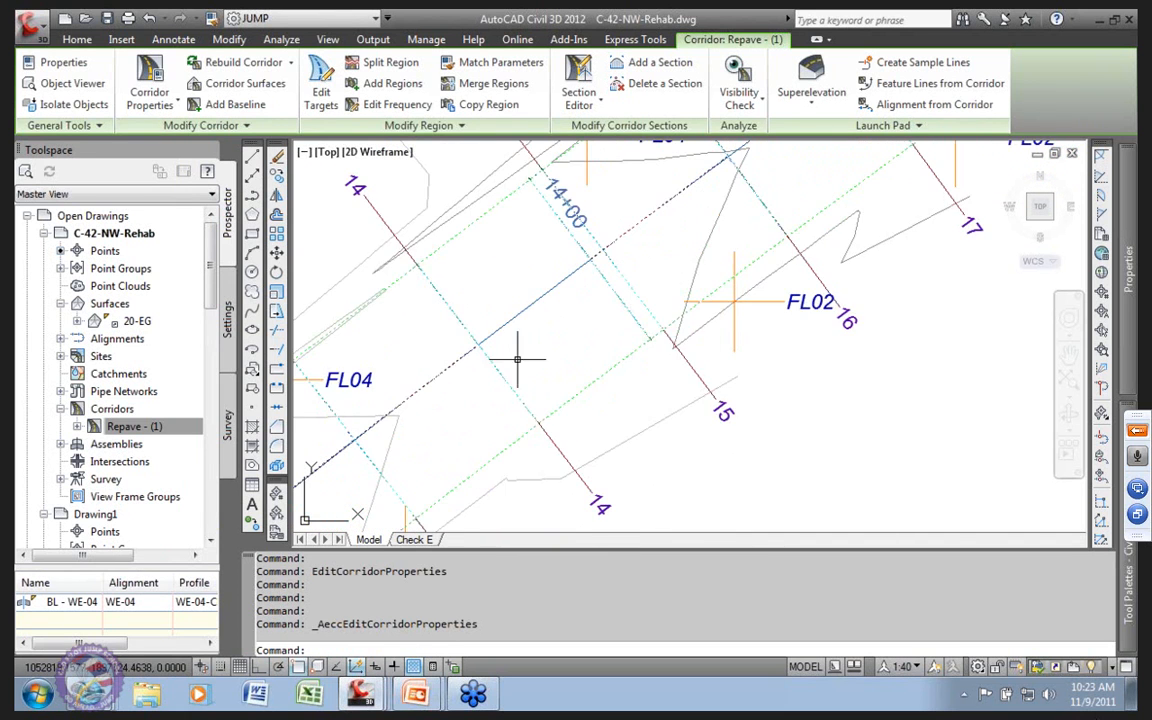
{"action": "scroll", "coordinate": [517, 358], "scroll_direction": "up", "scroll_amount": 2}
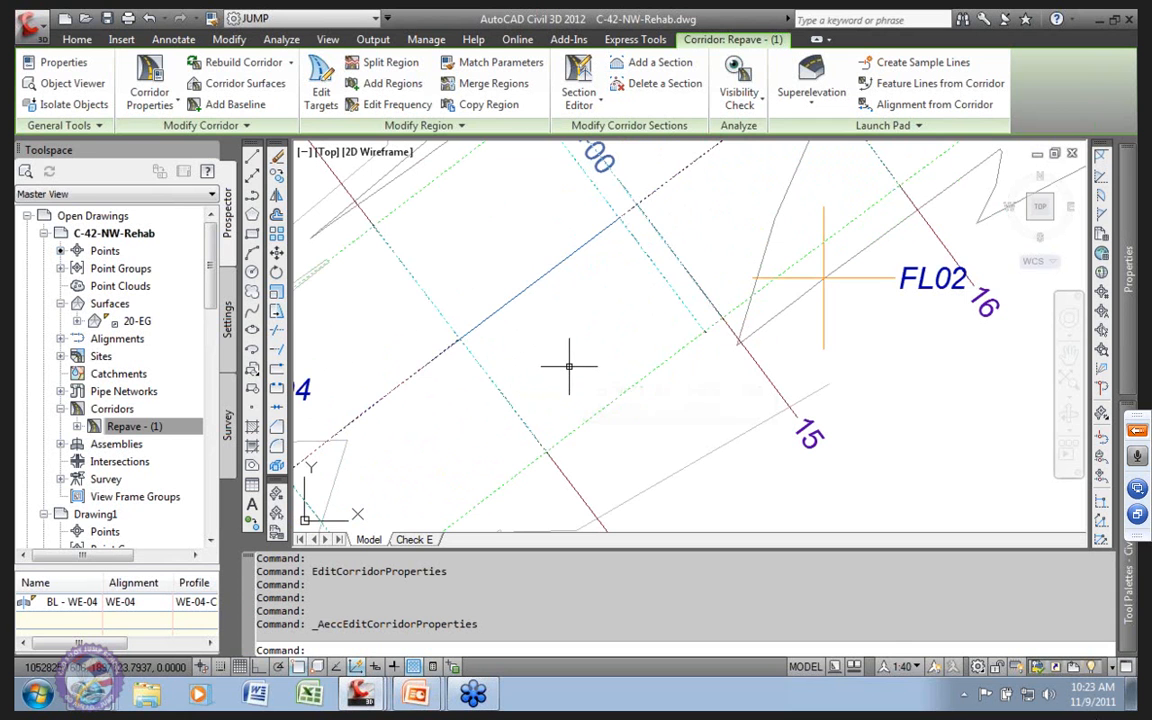
{"action": "scroll", "coordinate": [569, 366], "scroll_direction": "down", "scroll_amount": 5}
{"action": "middle_click_drag", "start_coordinate": [527, 388], "coordinate": [638, 290]}
{"action": "middle_click_drag", "start_coordinate": [565, 352], "coordinate": [697, 260]}
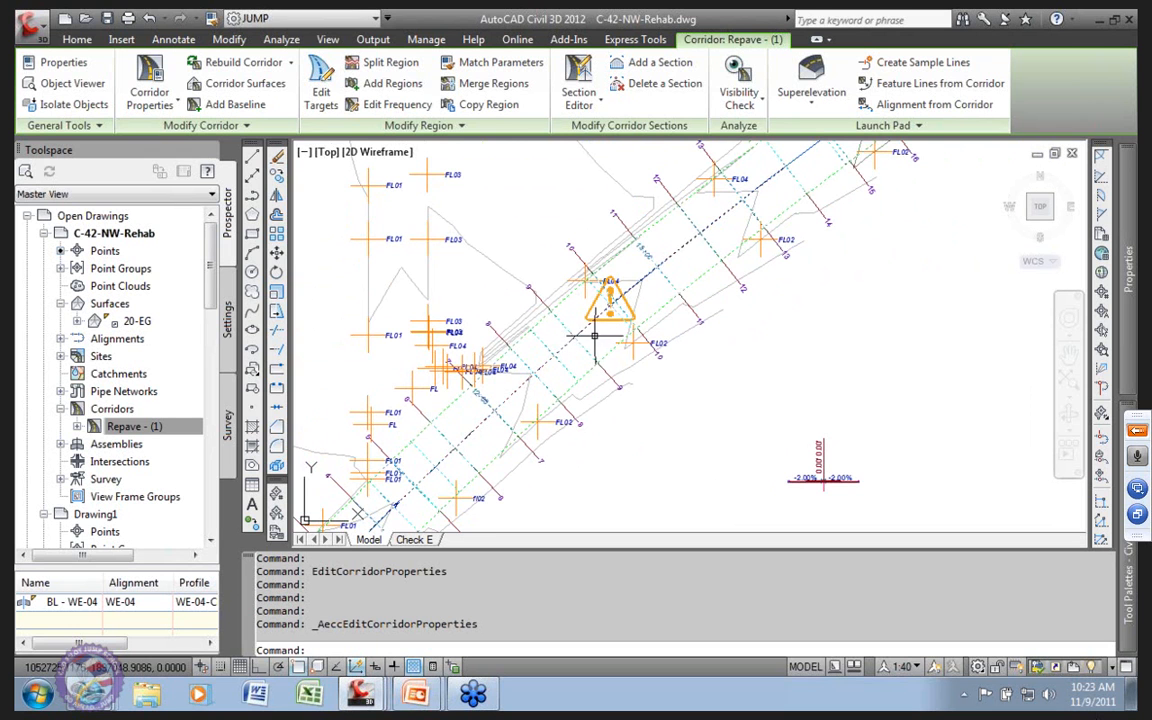
{"action": "middle_click_drag", "start_coordinate": [468, 456], "coordinate": [590, 264]}
{"action": "middle_click_drag", "start_coordinate": [435, 397], "coordinate": [561, 280]}
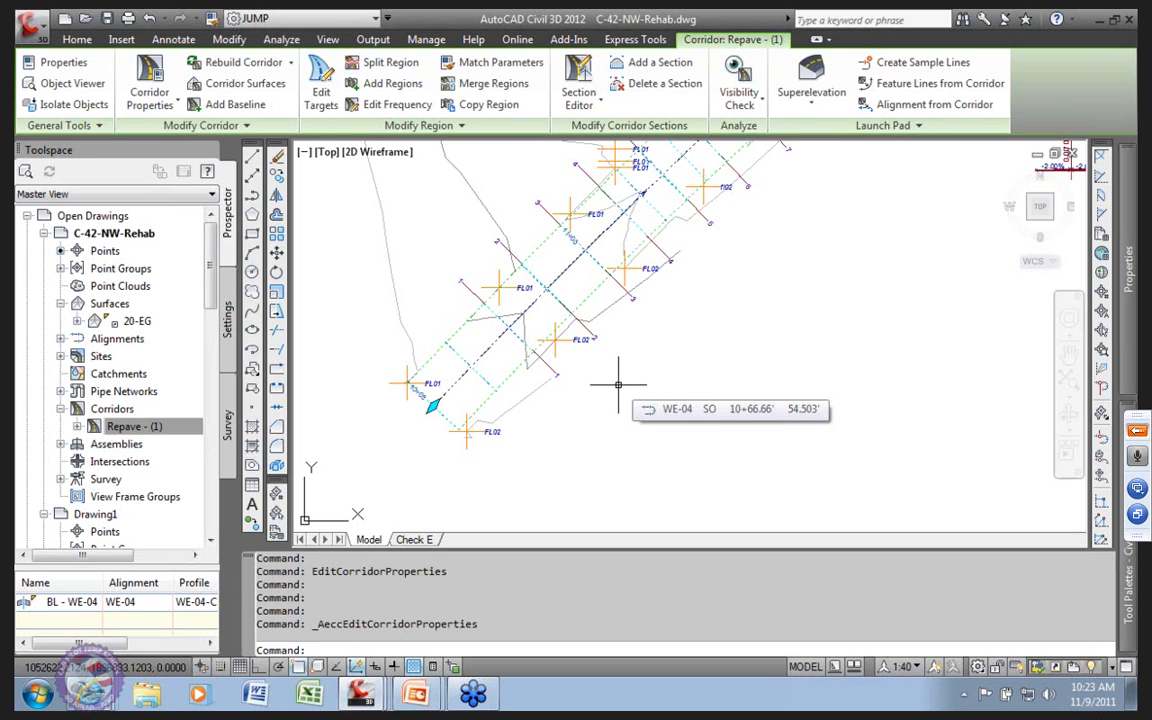
Step: Review the Repave - (1) corridor's baseline and region parameters and the region's target mapping, and close both without changes
{"action": "left_click", "coordinate": [135, 428]}
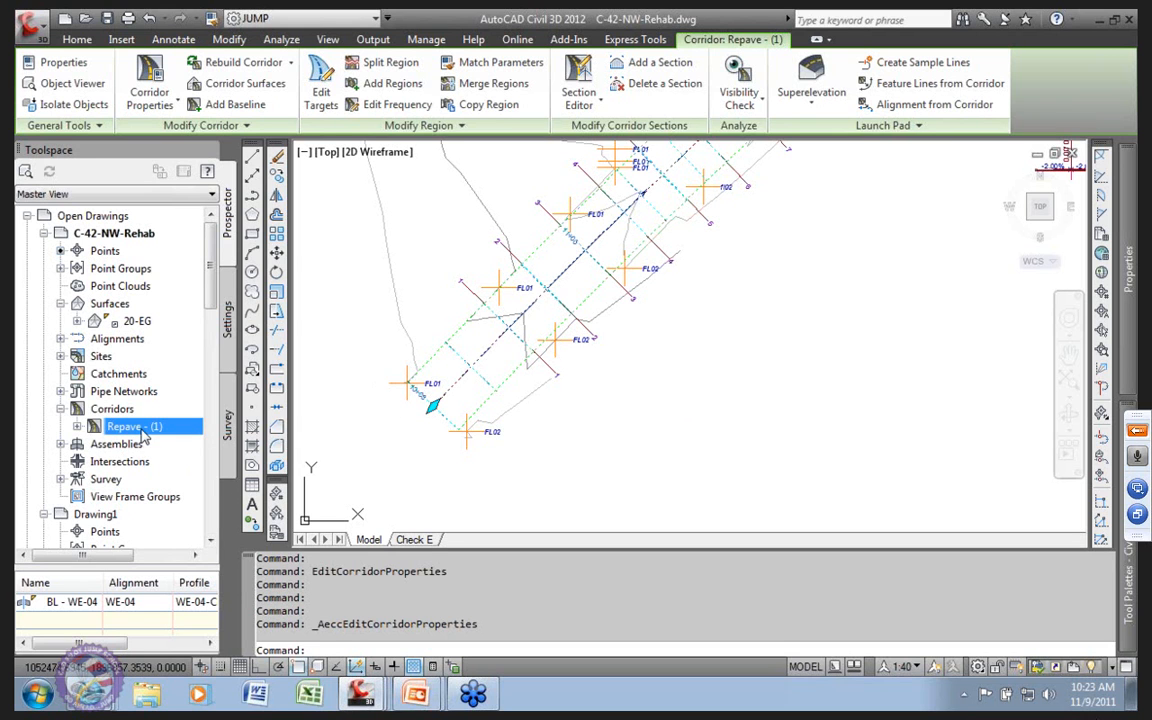
{"action": "right_click", "coordinate": [160, 430]}
{"action": "left_click", "coordinate": [240, 438]}
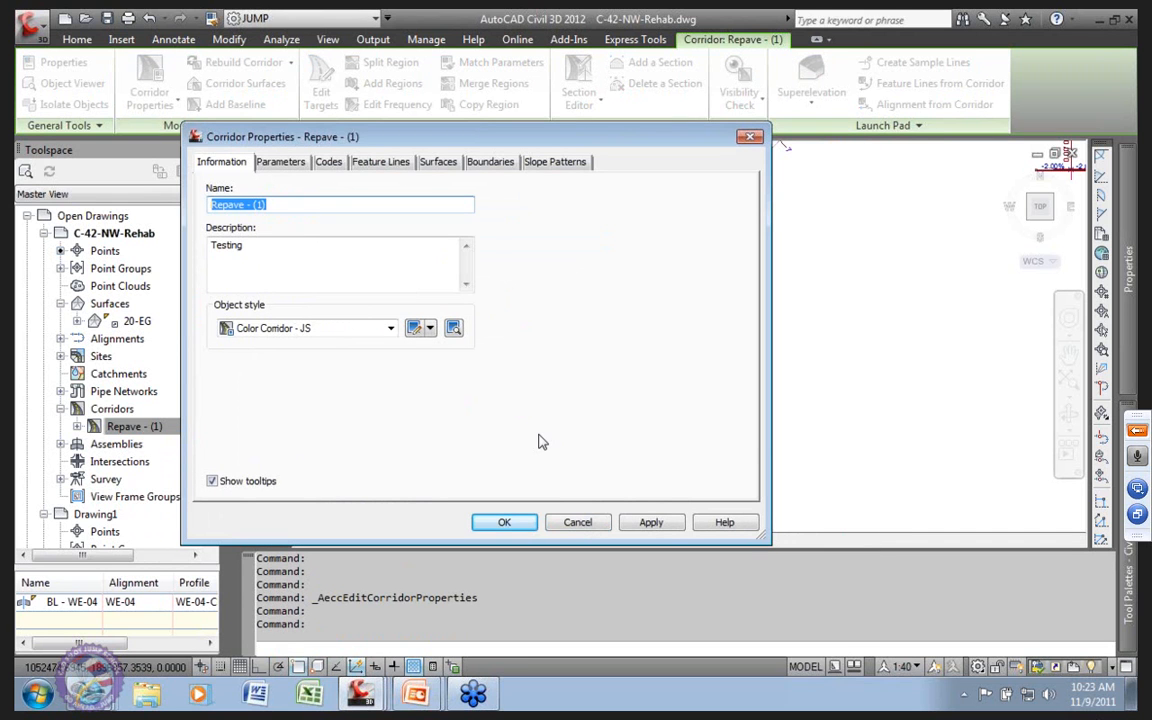
{"action": "left_click", "coordinate": [282, 163]}
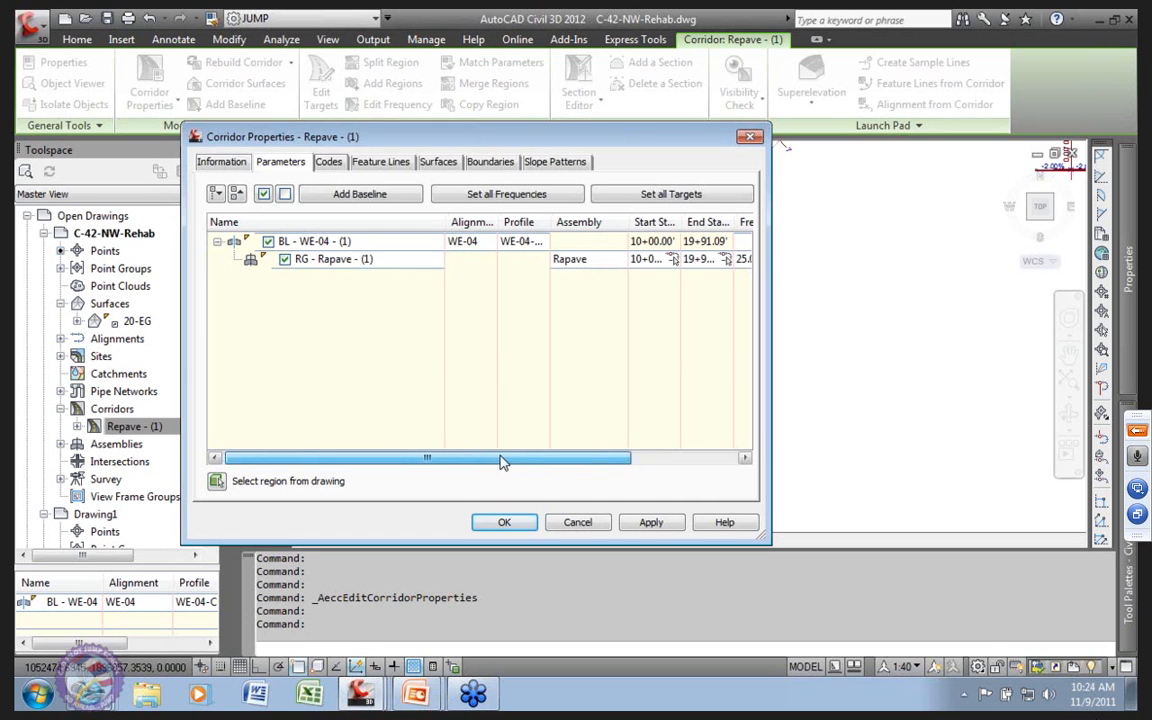
{"action": "left_click_drag", "start_coordinate": [504, 463], "coordinate": [675, 470]}
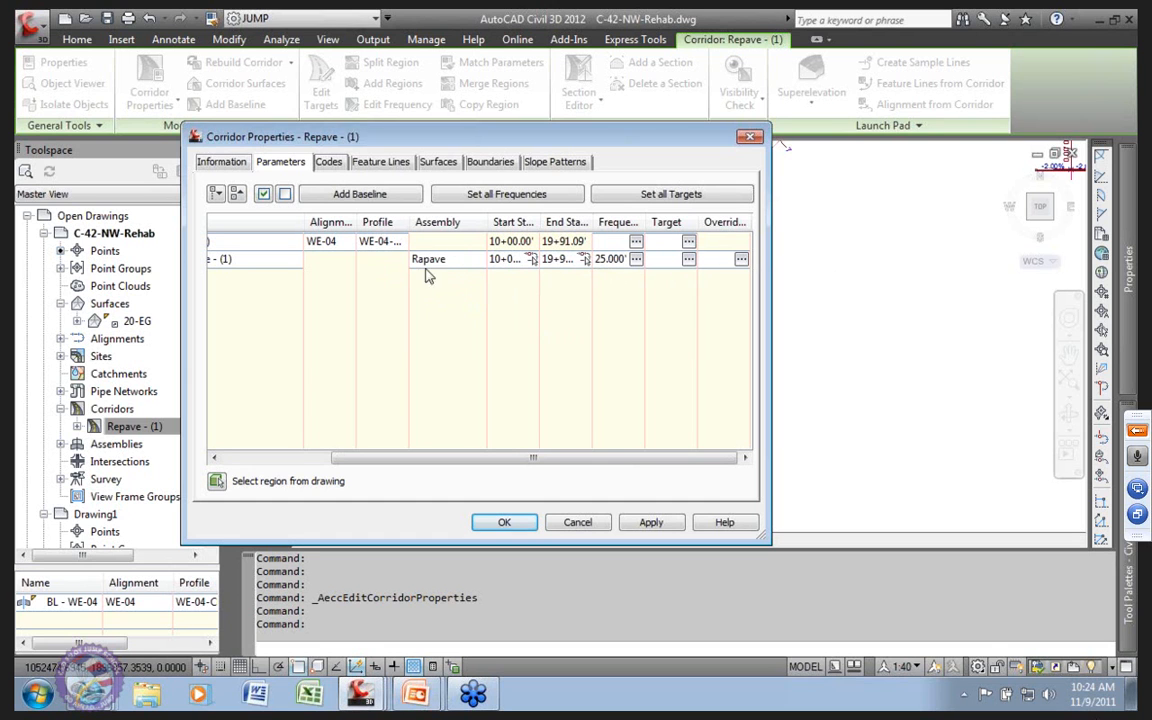
{"action": "left_click", "coordinate": [689, 260]}
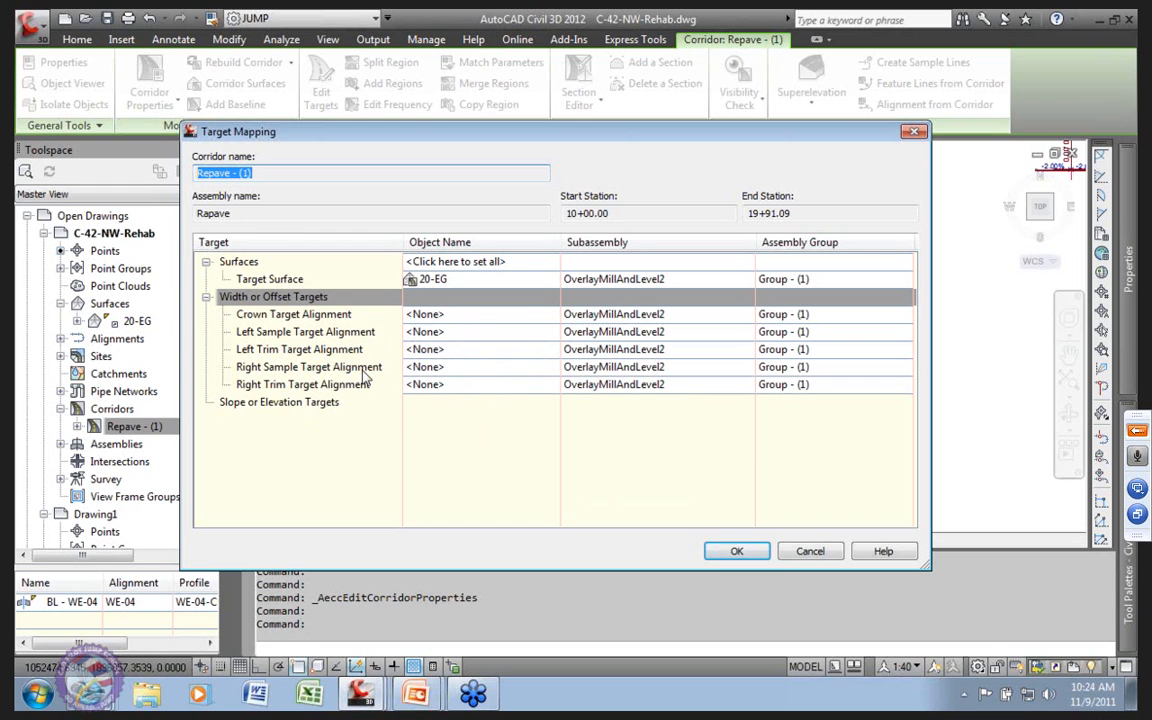
{"action": "left_click", "coordinate": [811, 553]}
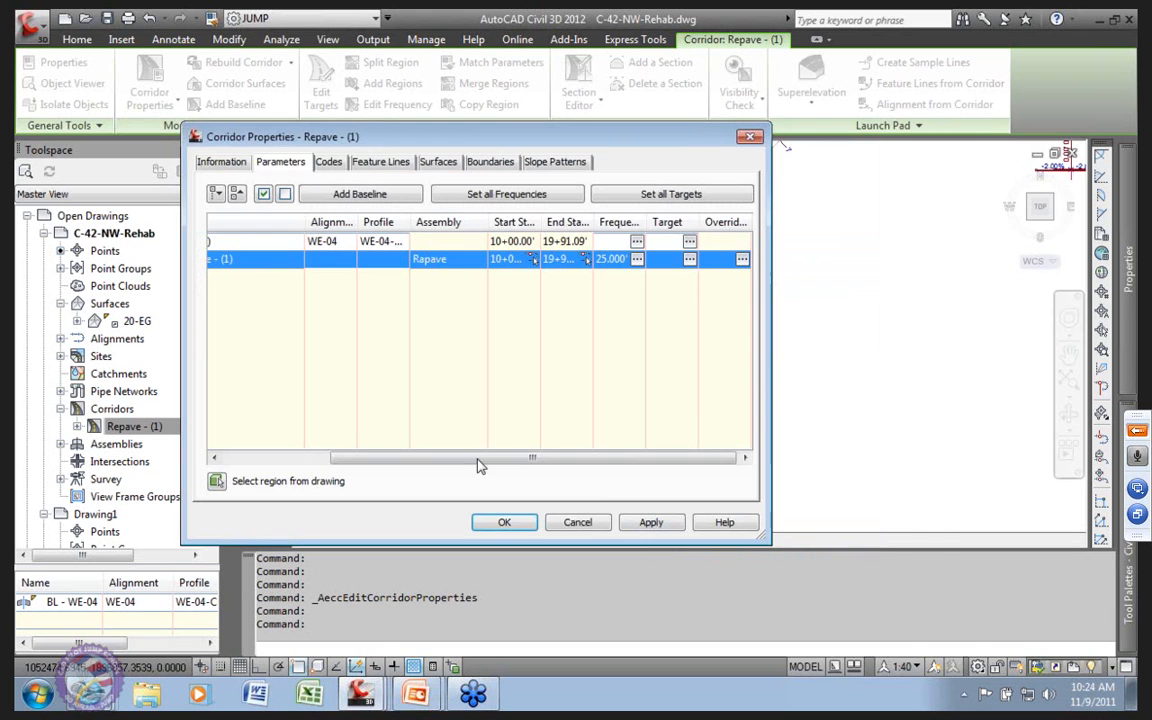
{"action": "left_click", "coordinate": [580, 523]}
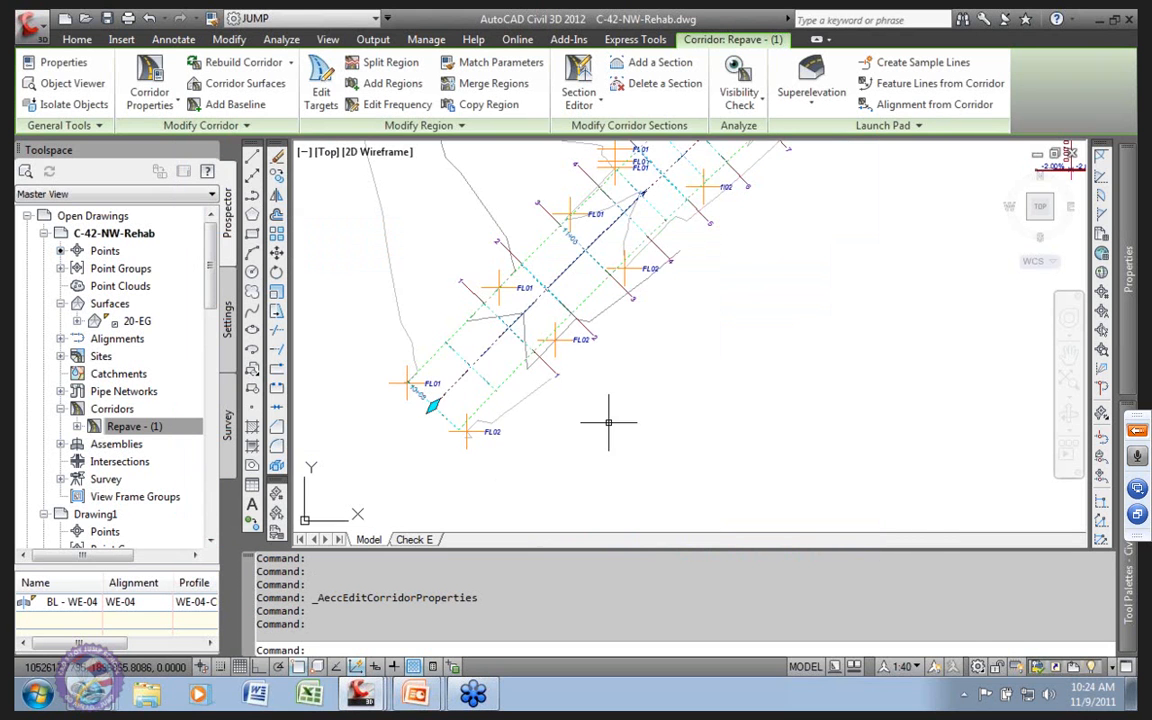
Step: Inspect the pavement assembly southeast of the road and open the properties of its OverlayMillAndLevel2 subassembly
{"action": "scroll", "coordinate": [612, 419], "scroll_direction": "up", "scroll_amount": 4}
{"action": "scroll", "coordinate": [617, 417], "scroll_direction": "up", "scroll_amount": 10}
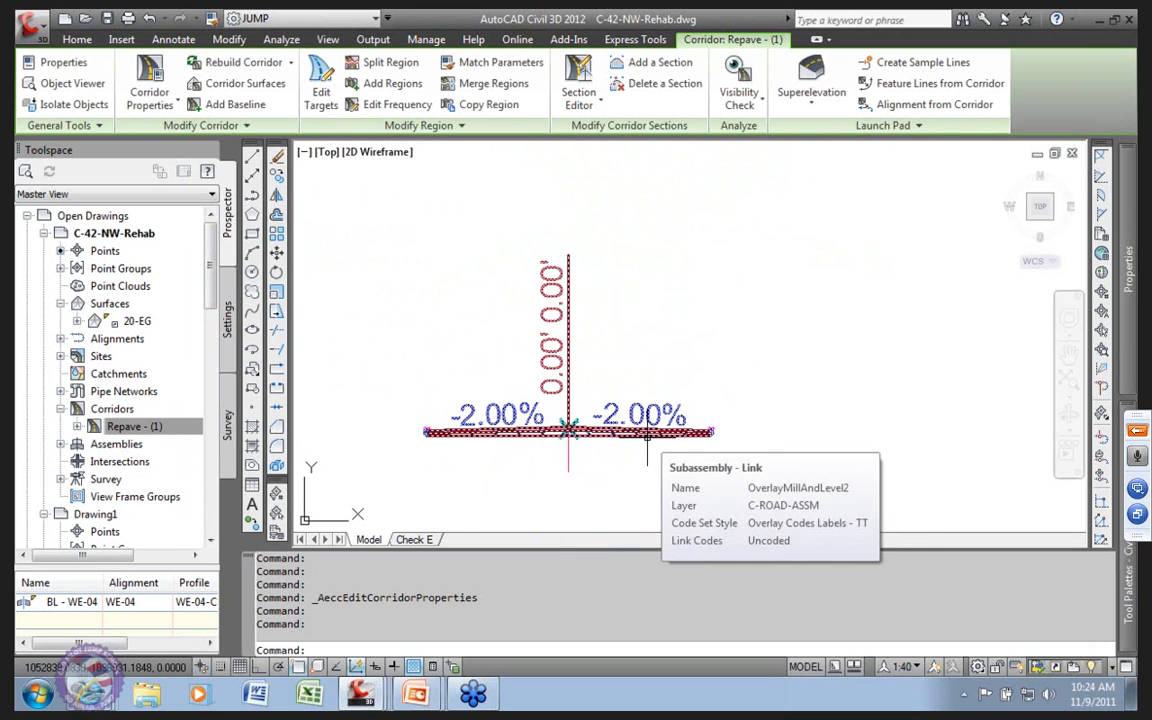
{"action": "scroll", "coordinate": [727, 448], "scroll_direction": "up", "scroll_amount": 2}
{"action": "scroll", "coordinate": [723, 441], "scroll_direction": "up", "scroll_amount": 3}
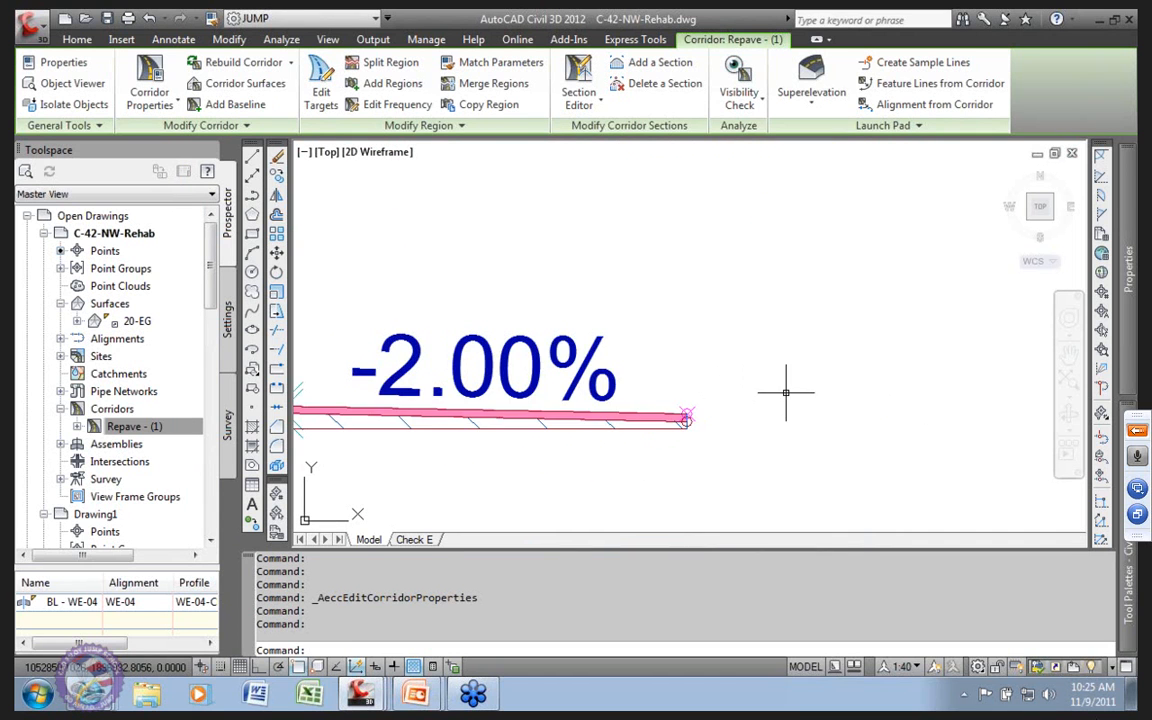
{"action": "scroll", "coordinate": [656, 422], "scroll_direction": "down", "scroll_amount": 4}
{"action": "scroll", "coordinate": [565, 393], "scroll_direction": "up", "scroll_amount": 2}
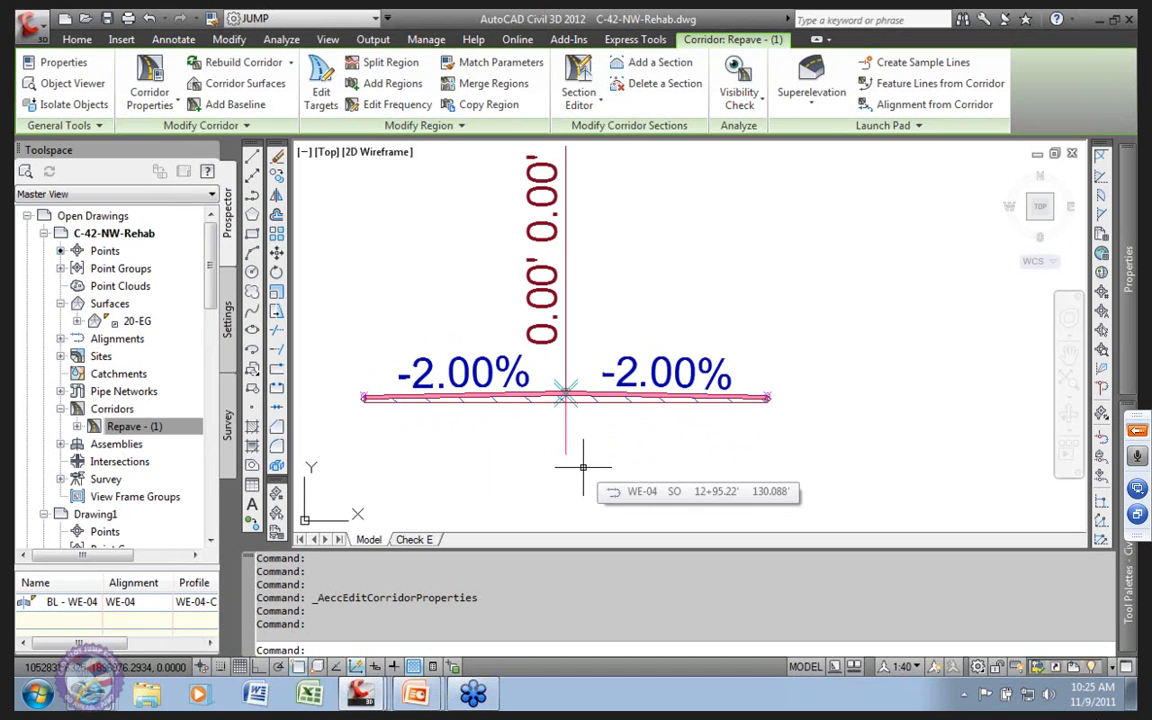
{"action": "left_click", "coordinate": [562, 394]}
{"action": "left_click", "coordinate": [498, 396]}
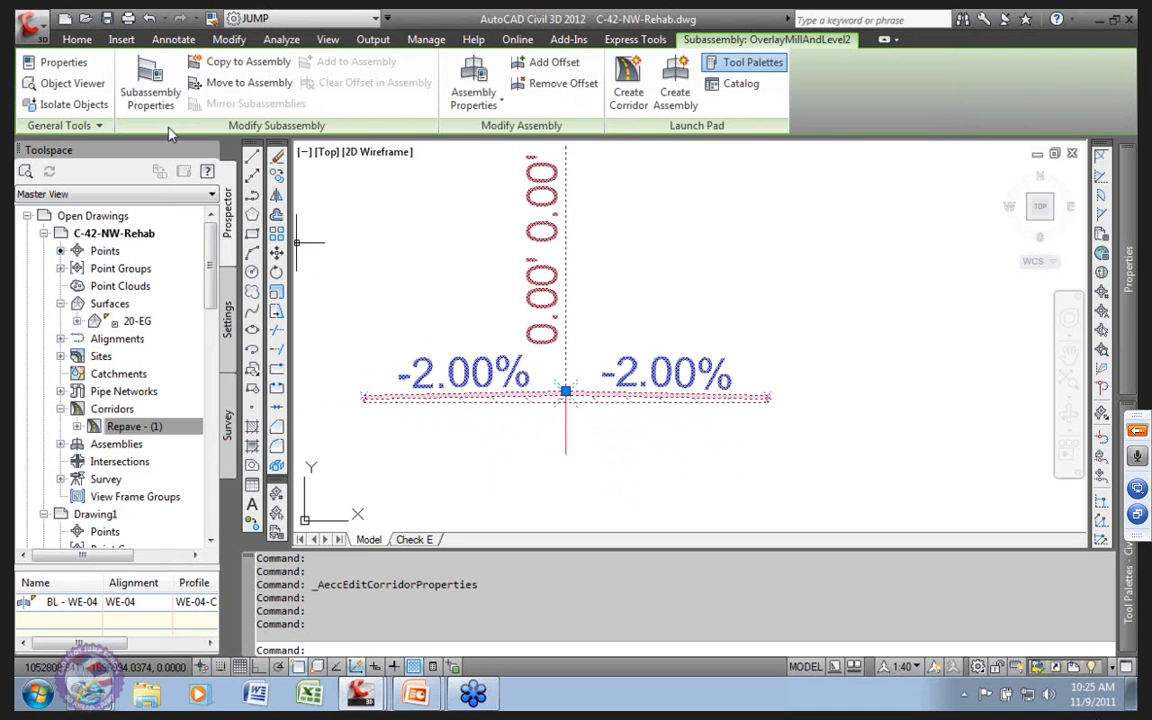
{"action": "left_click", "coordinate": [150, 90]}
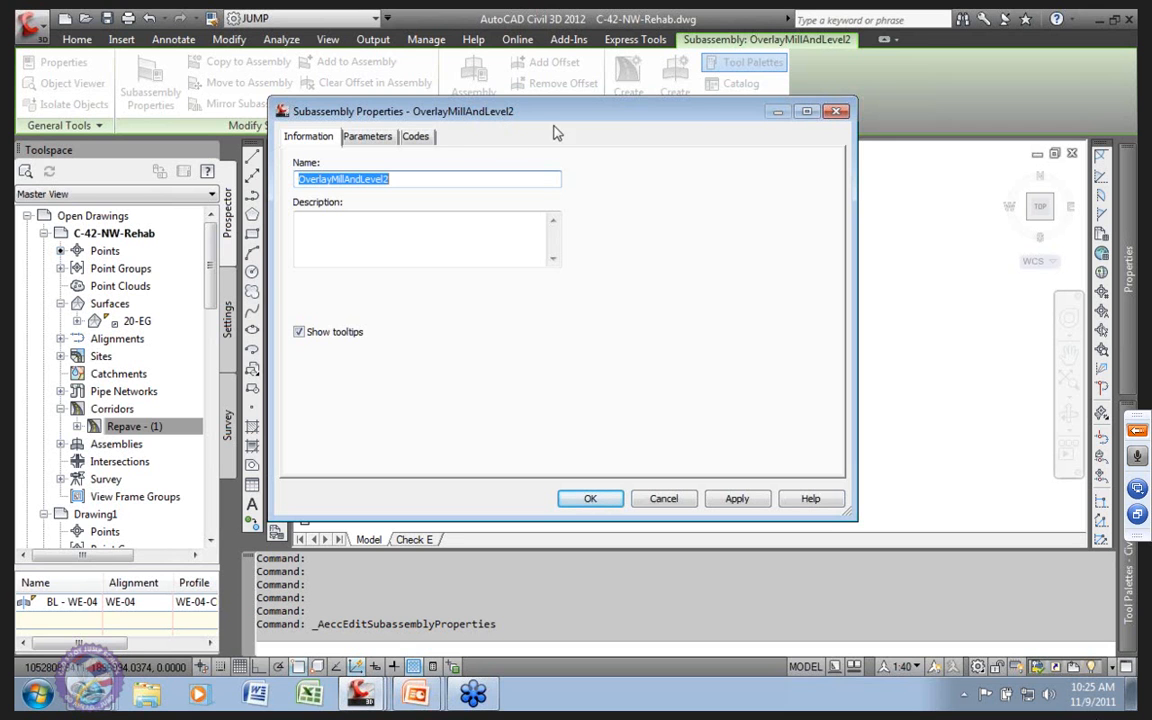
Step: Examine the link, point and shape codes of the OverlayMillAndLevel2 subassembly with their styles and label styles
{"action": "left_click", "coordinate": [424, 140]}
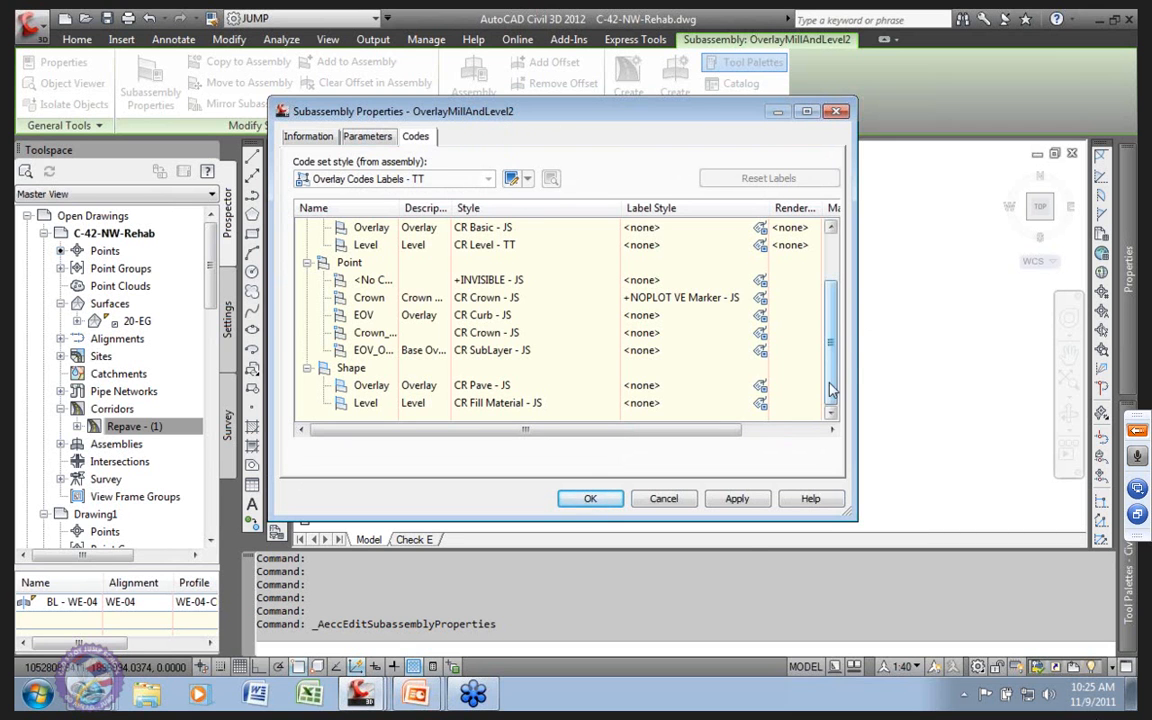
{"action": "scroll", "coordinate": [828, 385], "scroll_direction": "up", "scroll_amount": 2}
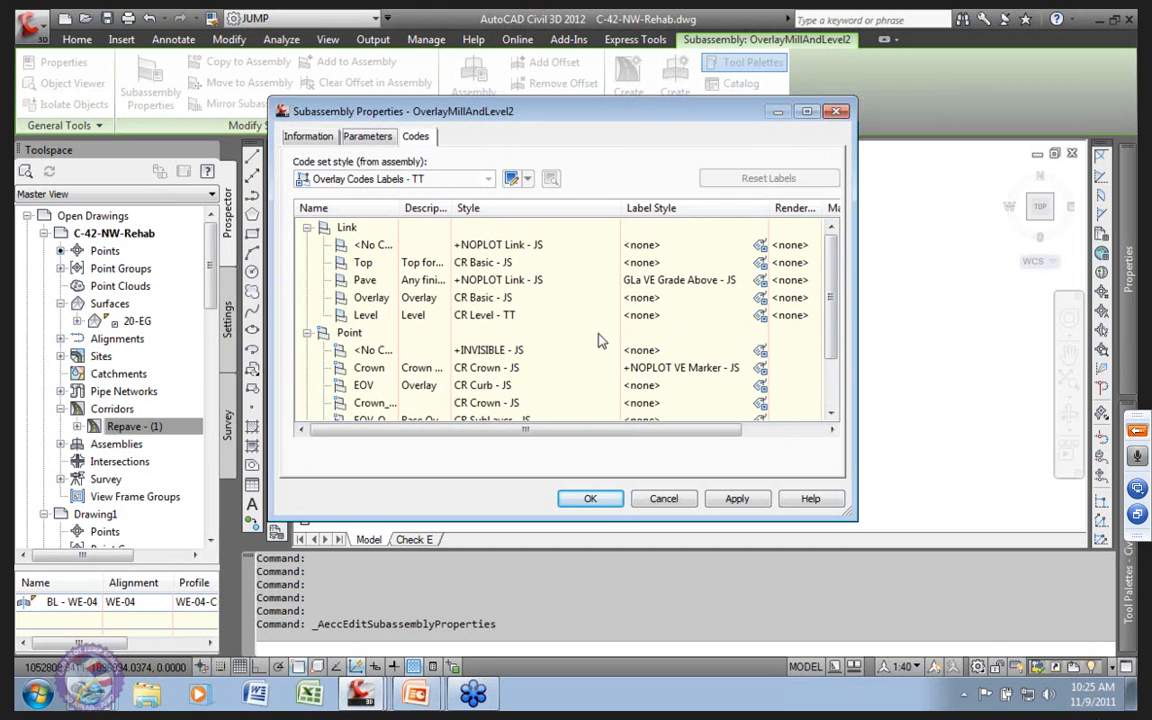
{"action": "left_click_drag", "start_coordinate": [830, 316], "coordinate": [836, 280]}
{"action": "scroll", "coordinate": [828, 352], "scroll_direction": "down", "scroll_amount": 1}
{"action": "scroll", "coordinate": [828, 352], "scroll_direction": "up", "scroll_amount": 1}
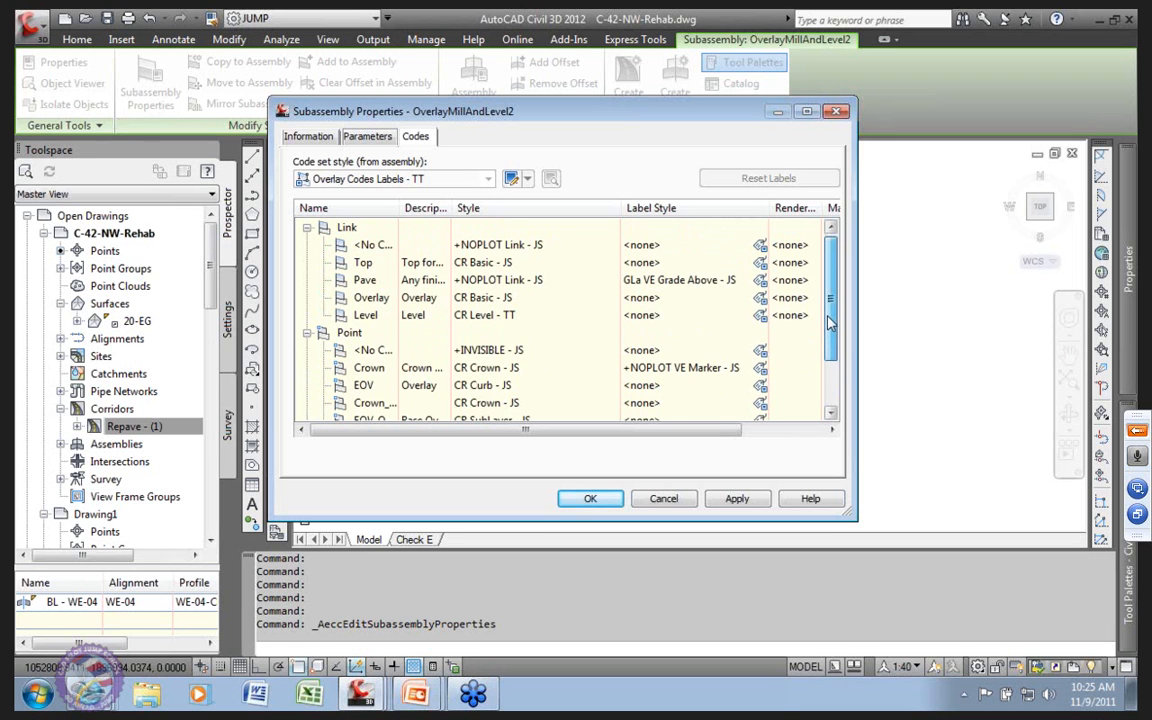
{"action": "scroll", "coordinate": [750, 320], "scroll_direction": "down", "scroll_amount": 2}
{"action": "scroll", "coordinate": [755, 325], "scroll_direction": "up", "scroll_amount": 2}
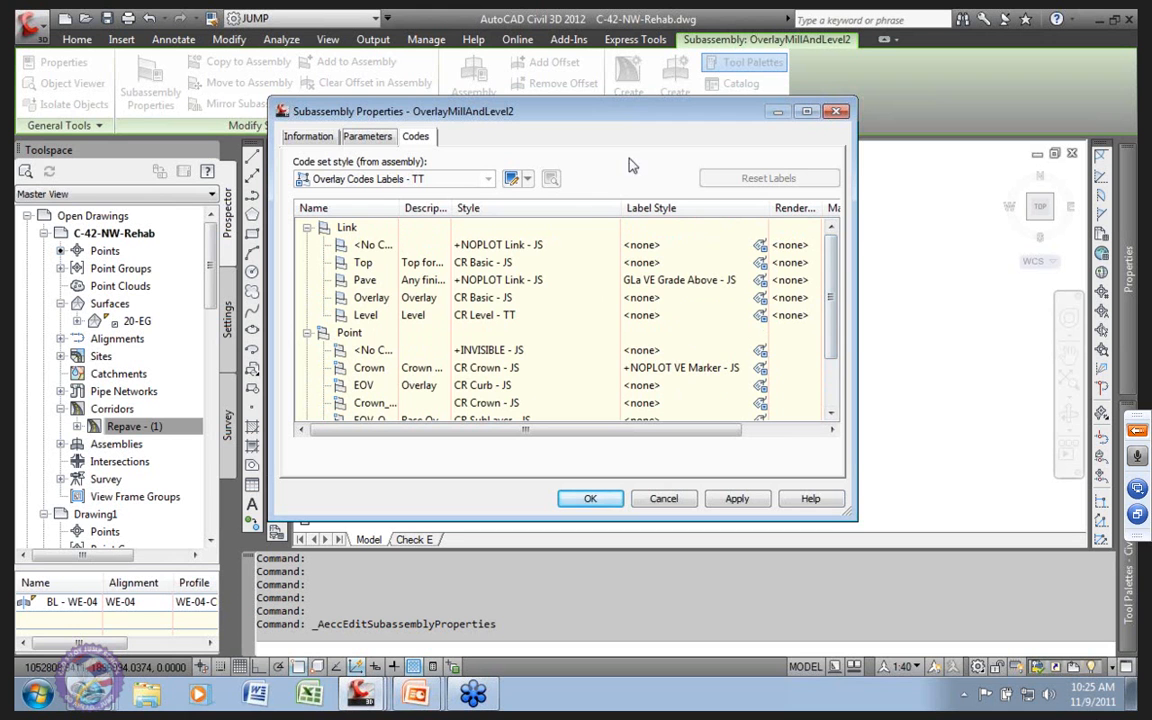
{"action": "mouse_move", "coordinate": [574, 120]}
{"action": "left_mouse_down"}
{"action": "mouse_move", "coordinate": [540, 578]}
{"action": "mouse_move", "coordinate": [600, 494]}
{"action": "mouse_move", "coordinate": [576, 481]}
{"action": "mouse_move", "coordinate": [560, 122]}
{"action": "left_mouse_up"}
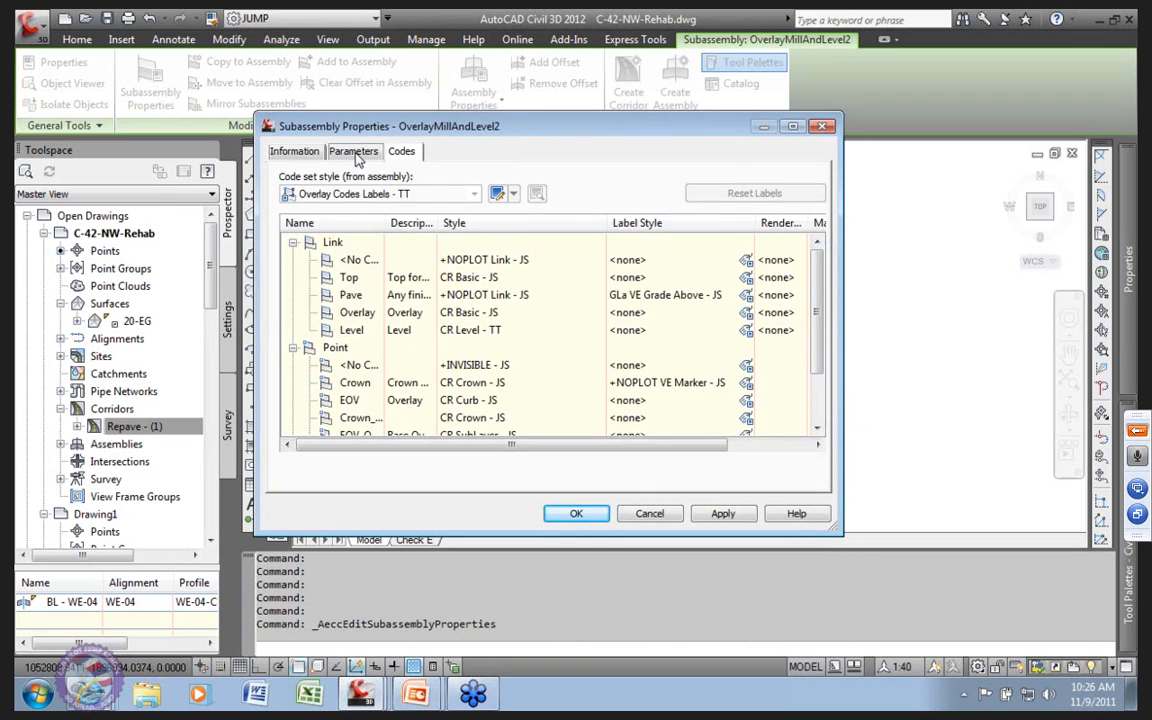
Step: Review the OverlayMillAndLevel2 subassembly's input parameters, including its offsets, overlay slope options, slope tolerance, minimum clearance and overlay depth
{"action": "left_click", "coordinate": [353, 151]}
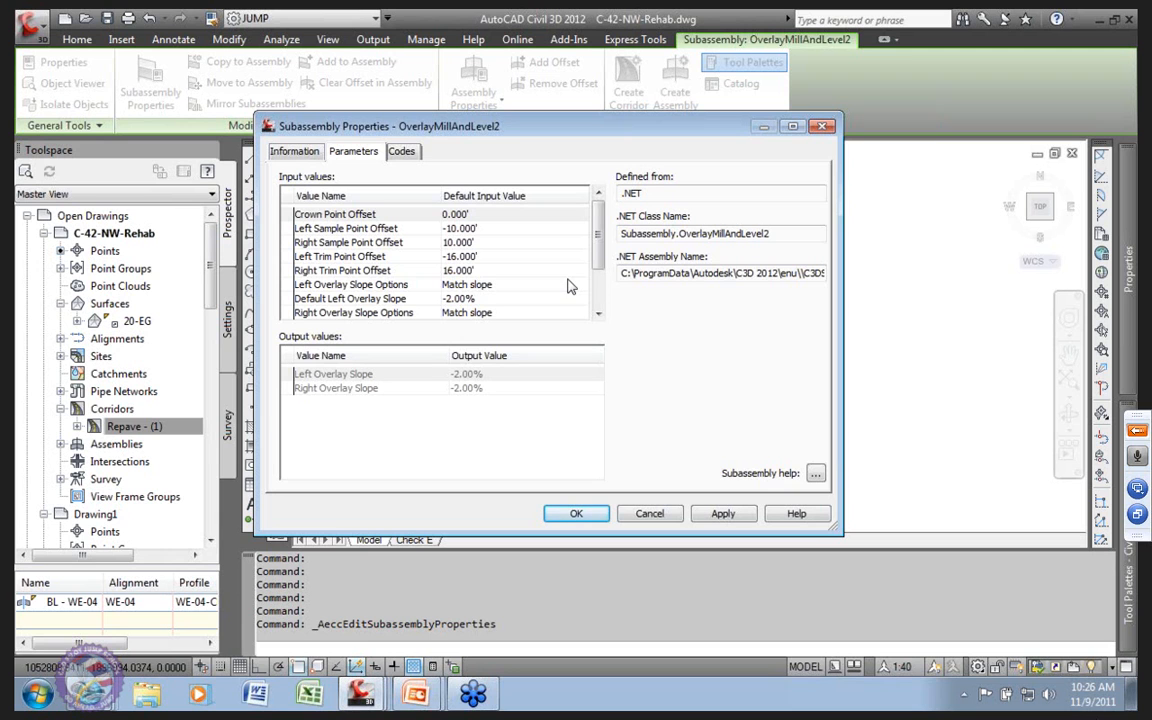
{"action": "left_click_drag", "start_coordinate": [598, 255], "coordinate": [600, 229]}
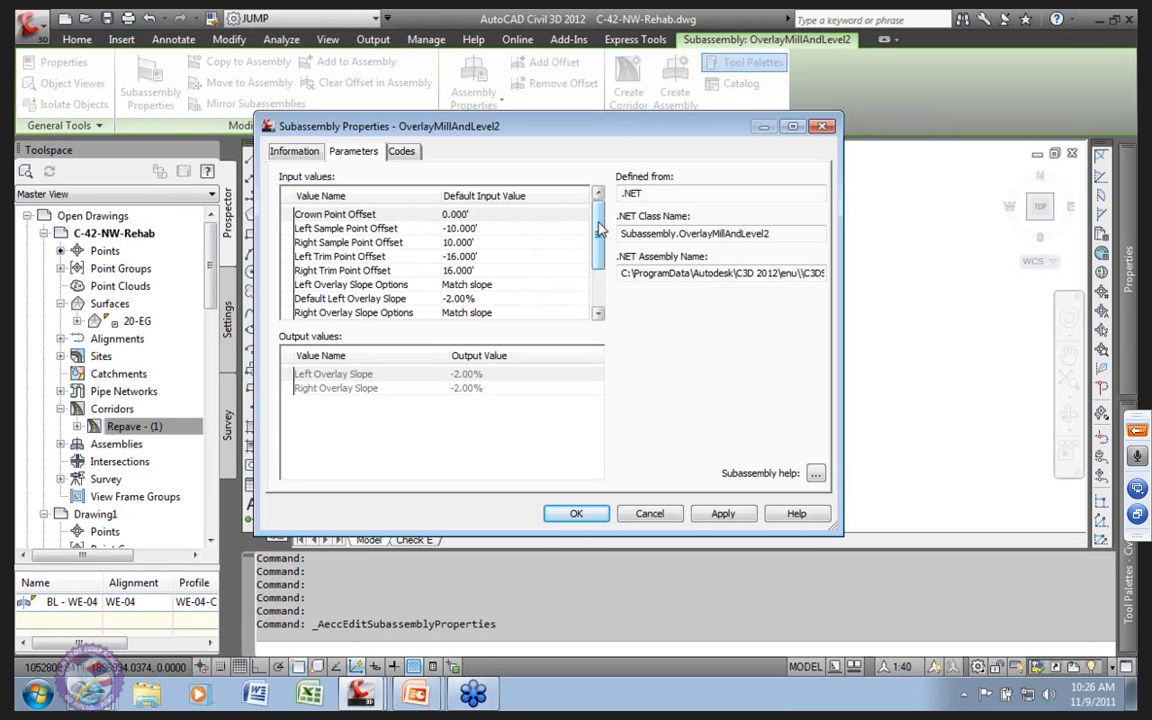
{"action": "mouse_move", "coordinate": [600, 229]}
{"action": "left_mouse_down"}
{"action": "mouse_move", "coordinate": [599, 285]}
{"action": "mouse_move", "coordinate": [593, 209]}
{"action": "left_mouse_up"}
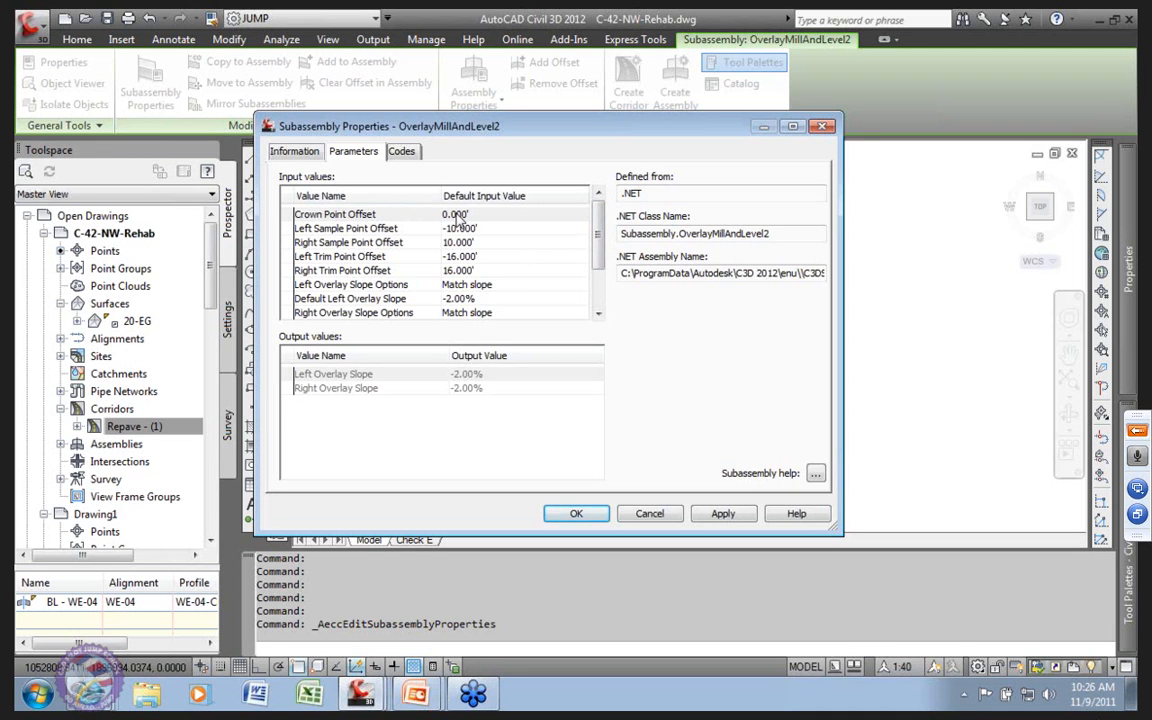
{"action": "left_click_drag", "start_coordinate": [598, 228], "coordinate": [594, 290]}
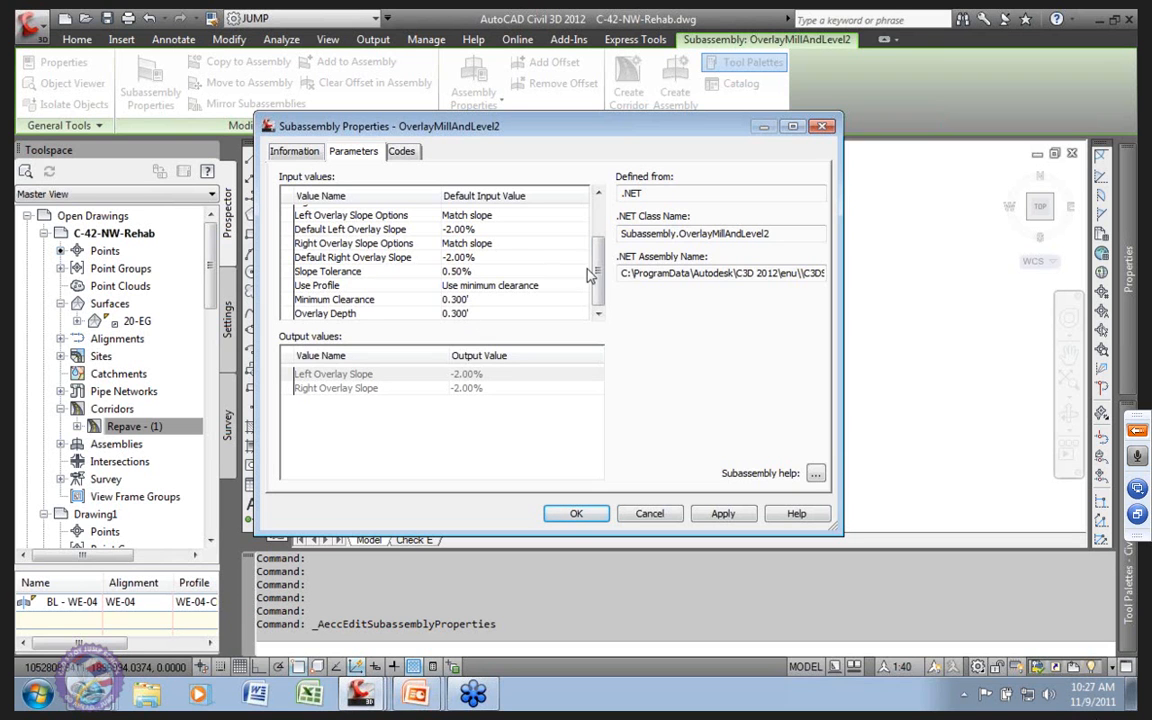
{"action": "scroll", "coordinate": [540, 265], "scroll_direction": "up", "scroll_amount": 3}
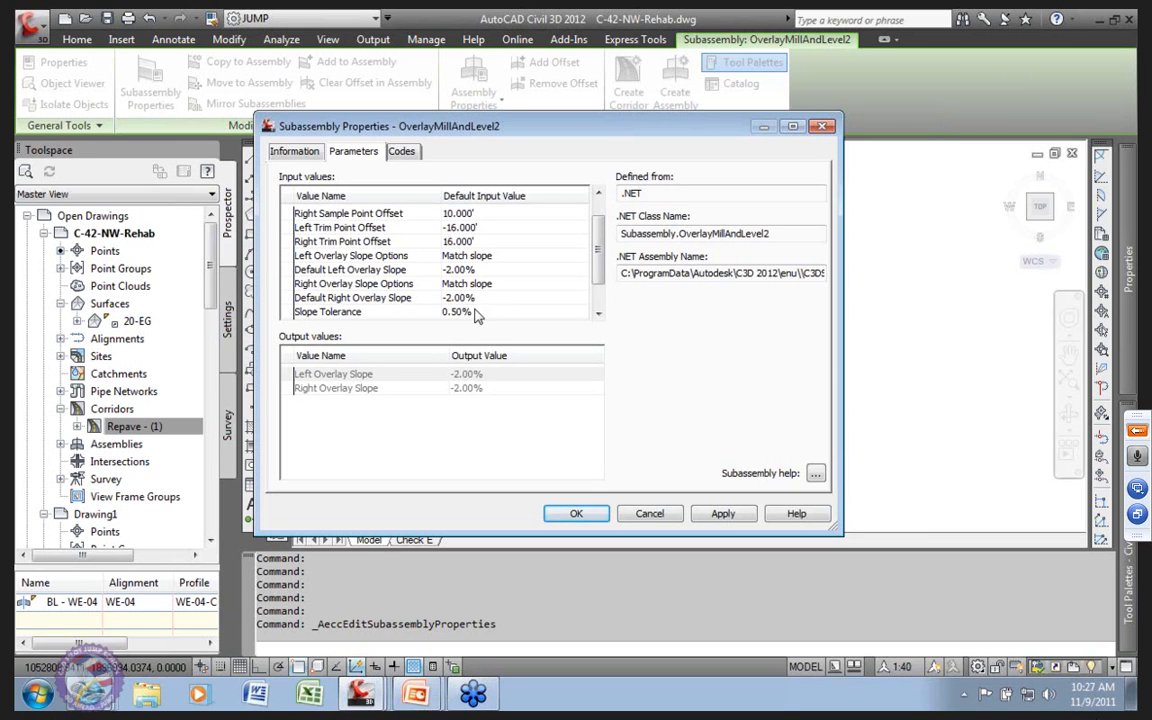
{"action": "left_click_drag", "start_coordinate": [601, 273], "coordinate": [600, 244]}
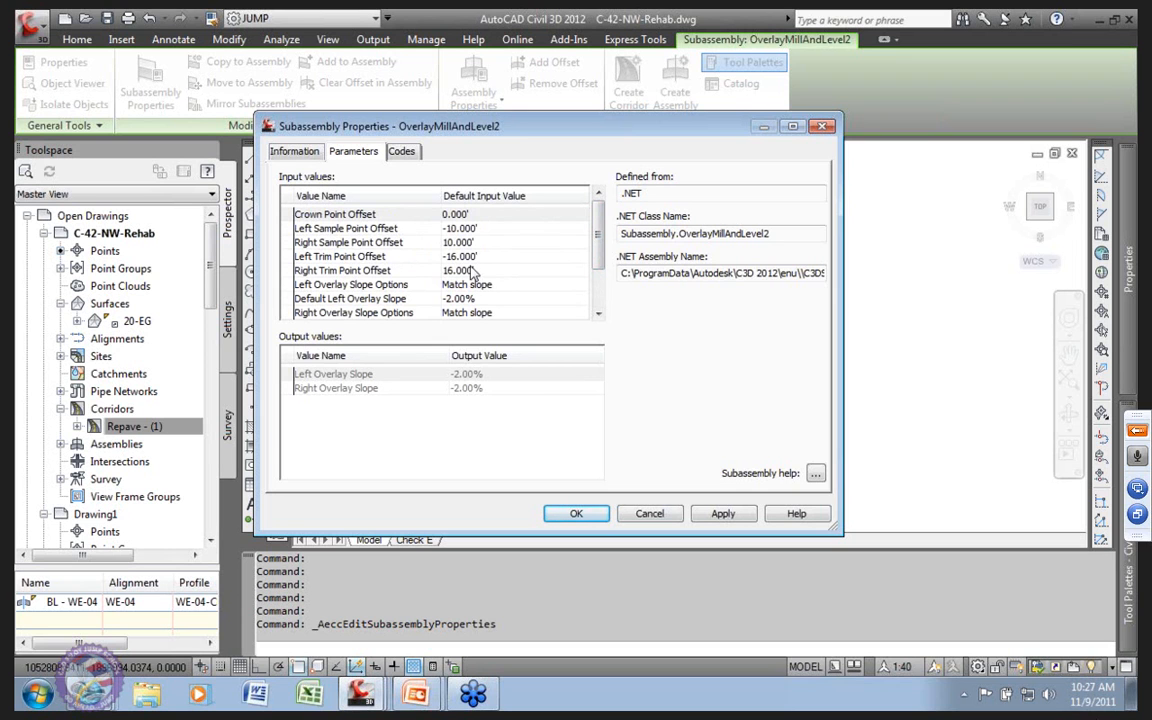
Step: Close the subassembly properties without changes, select the Repave corridor near its southwest start and open it in the Section Editor
{"action": "left_click", "coordinate": [650, 514]}
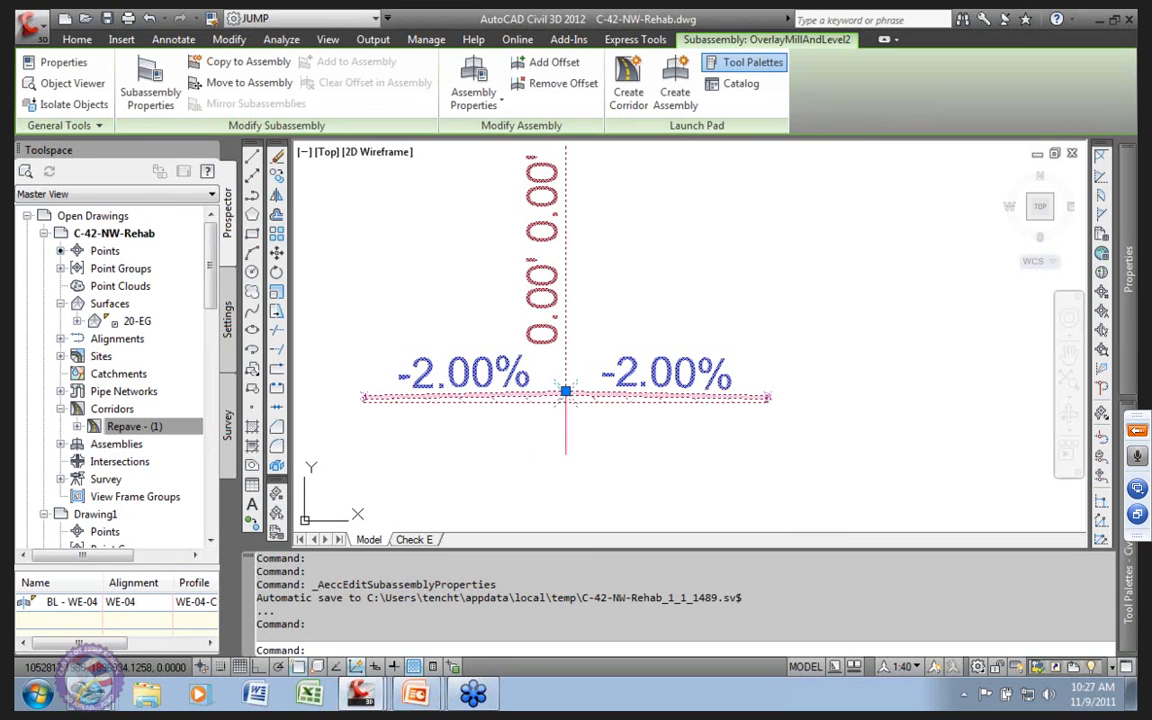
{"action": "scroll", "coordinate": [411, 332], "scroll_direction": "down", "scroll_amount": 8}
{"action": "middle_click_drag", "start_coordinate": [440, 350], "coordinate": [678, 408]}
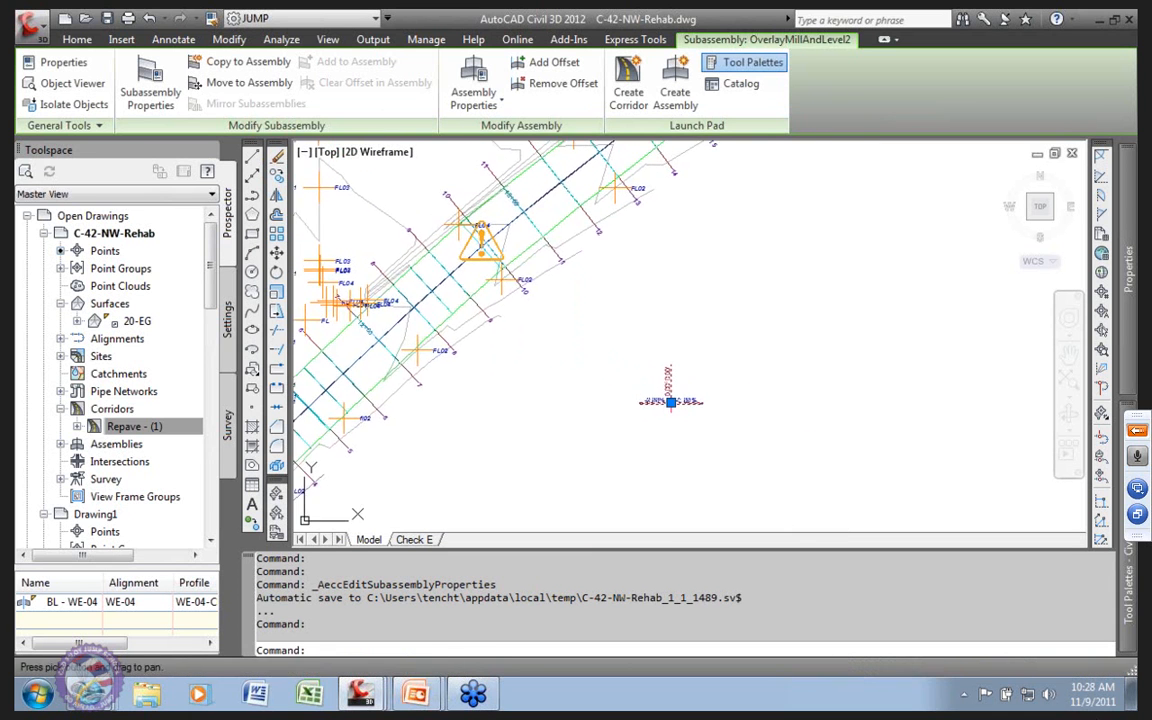
{"action": "scroll", "coordinate": [440, 280], "scroll_direction": "up", "scroll_amount": 4}
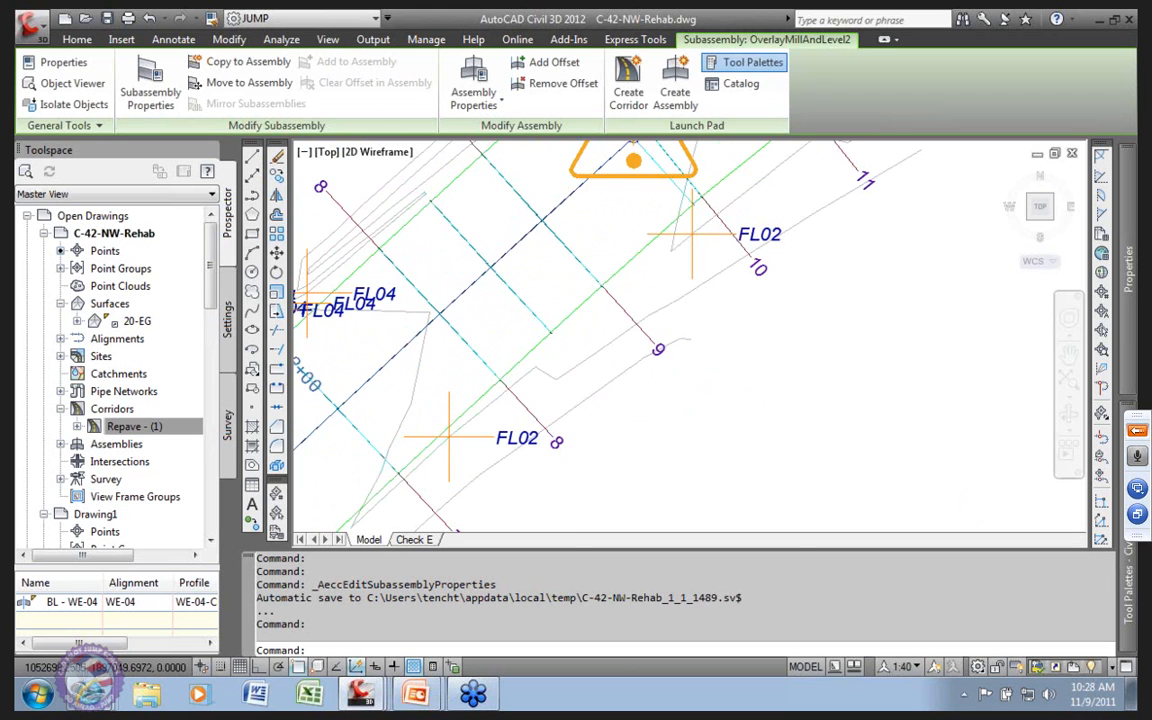
{"action": "scroll", "coordinate": [443, 222], "scroll_direction": "down", "scroll_amount": 7}
{"action": "middle_click_drag", "start_coordinate": [429, 329], "coordinate": [617, 254]}
{"action": "scroll", "coordinate": [474, 337], "scroll_direction": "up", "scroll_amount": 4}
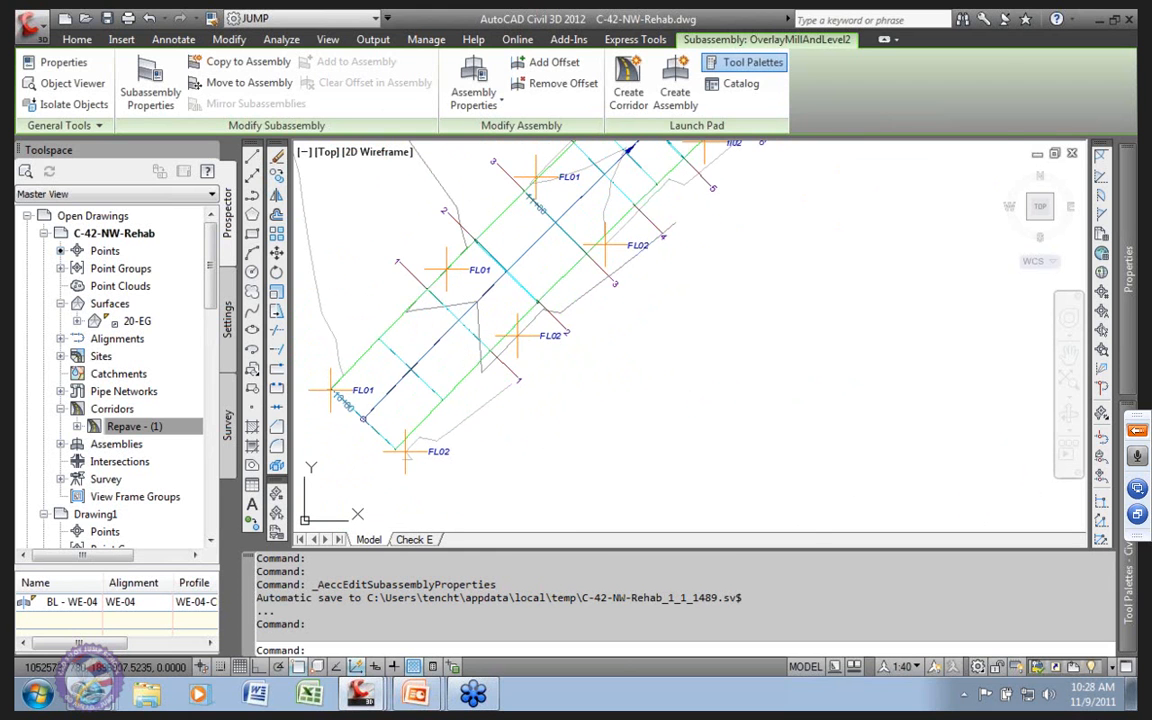
{"action": "left_click", "coordinate": [463, 325]}
{"action": "left_click", "coordinate": [586, 70]}
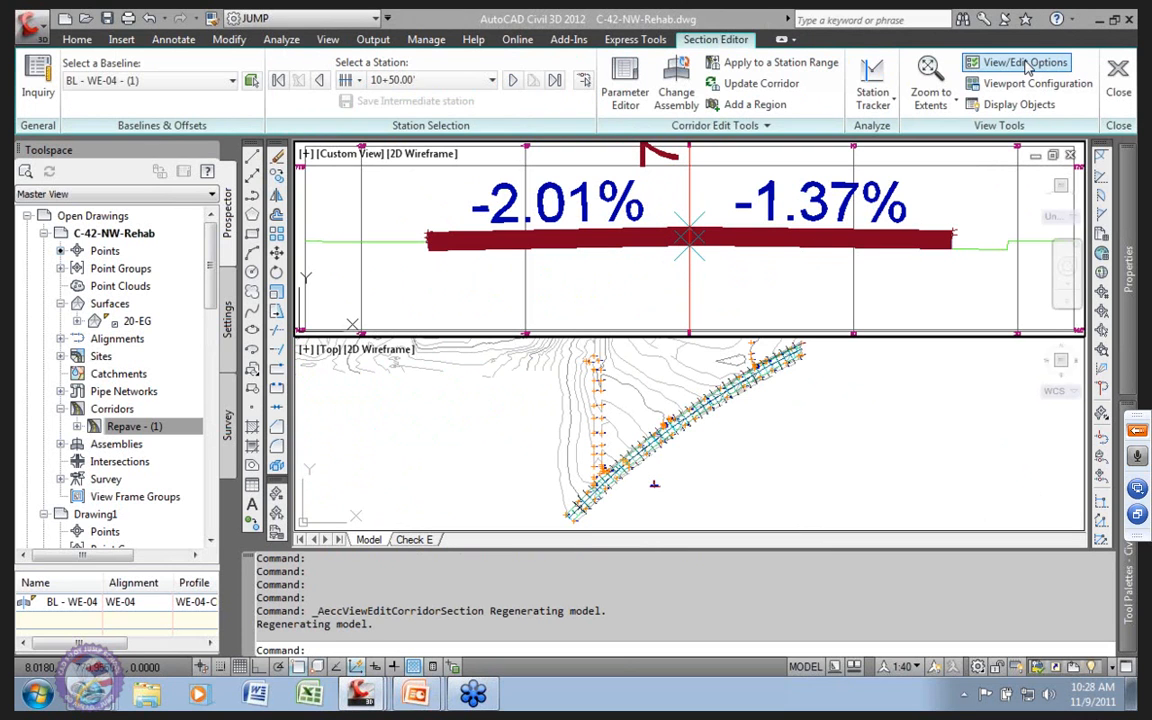
Step: Review the corridor section view/edit options for grid, grid text, section slider and default code set style, and accept them as they are
{"action": "left_click", "coordinate": [985, 62]}
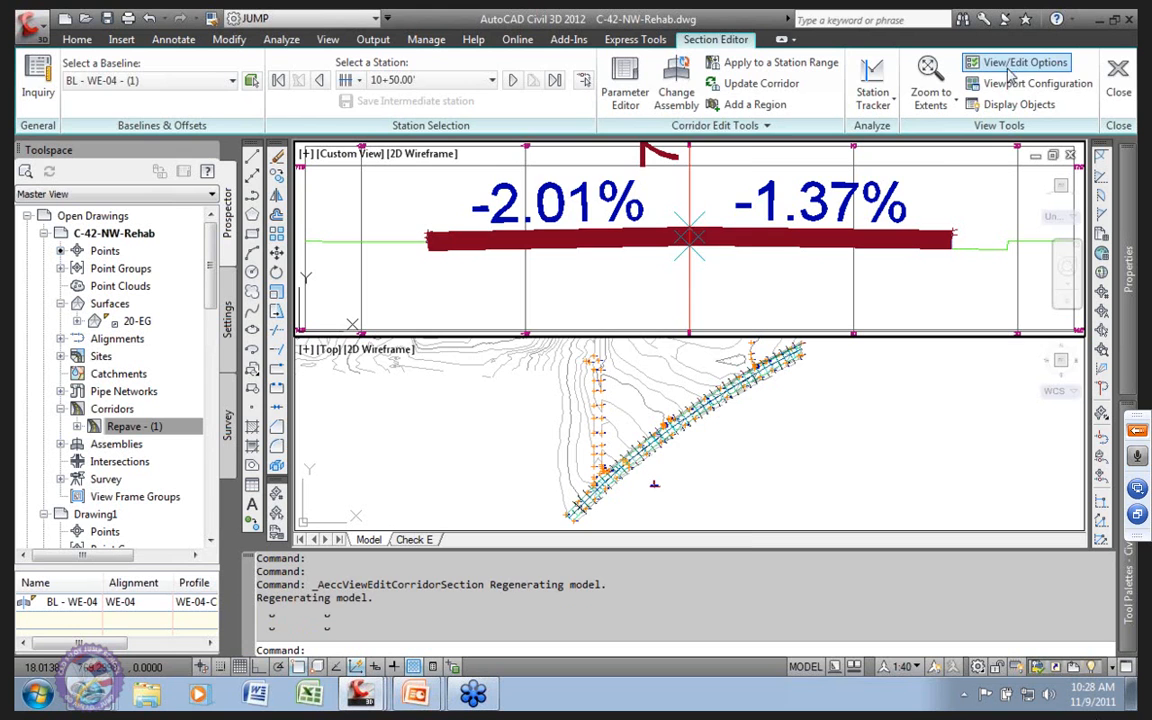
{"action": "left_click_drag", "start_coordinate": [725, 352], "coordinate": [725, 440]}
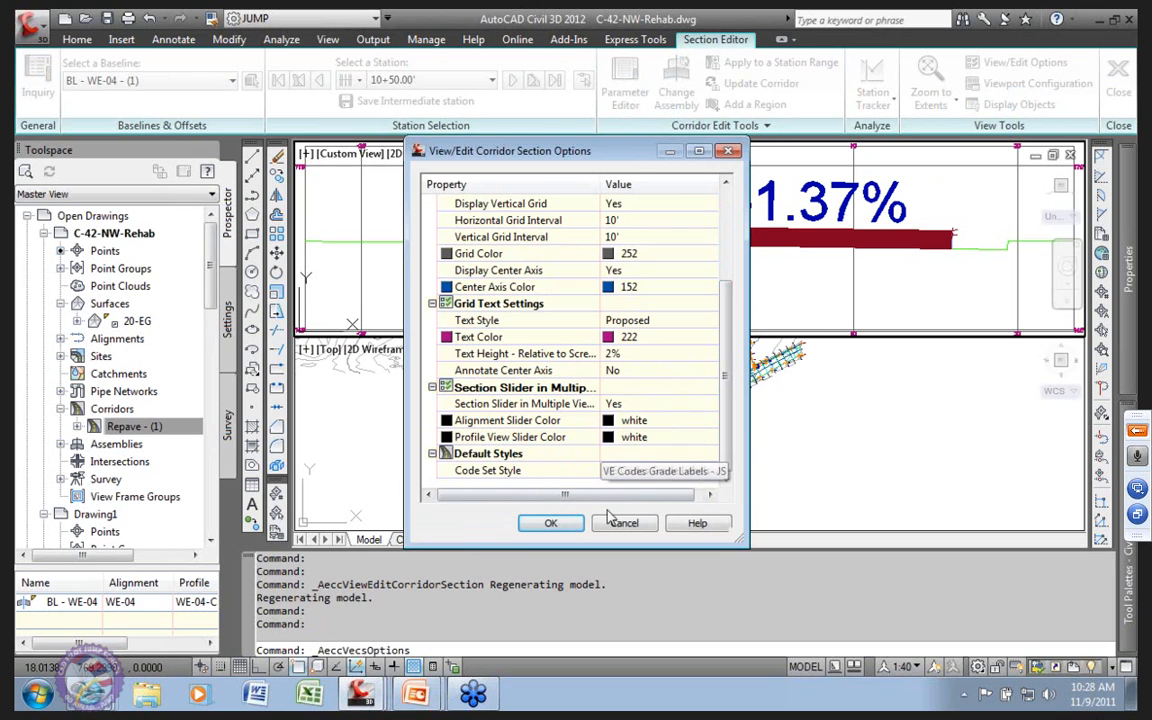
{"action": "left_click", "coordinate": [548, 529]}
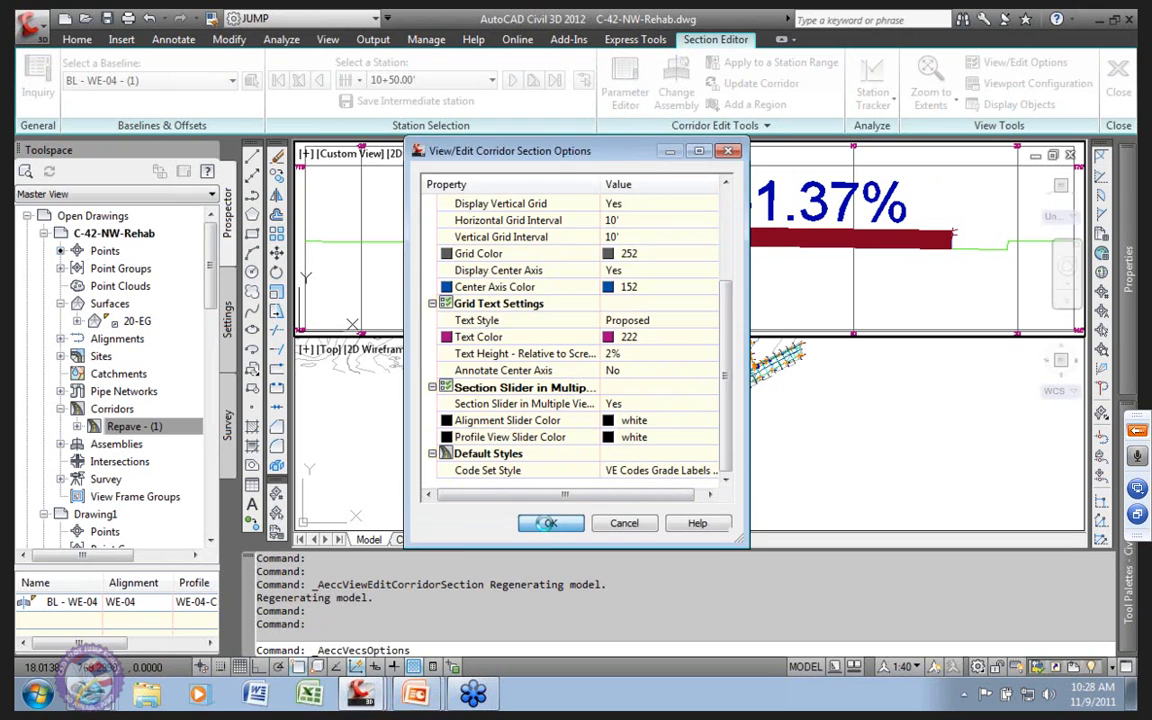
{"action": "left_click", "coordinate": [549, 523]}
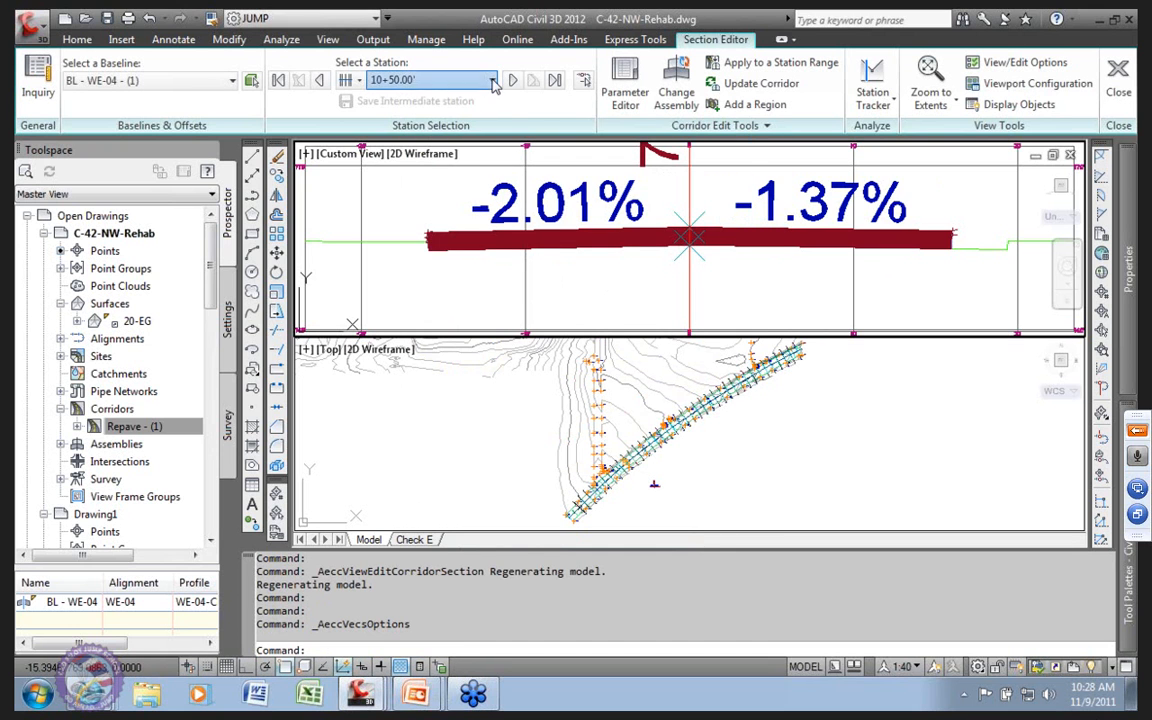
Step: Step through the corridor's cross sections station by station from 10+50 to 13+50
{"action": "left_click", "coordinate": [493, 80]}
{"action": "left_click", "coordinate": [493, 80]}
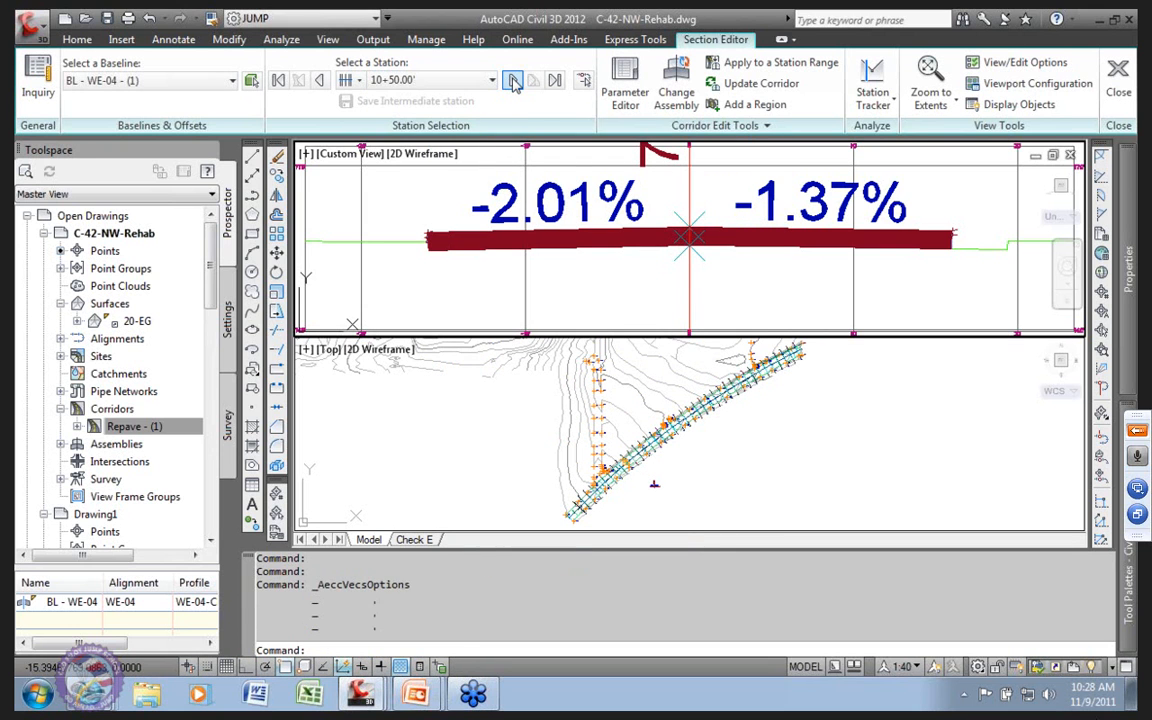
{"action": "left_click", "coordinate": [512, 80]}
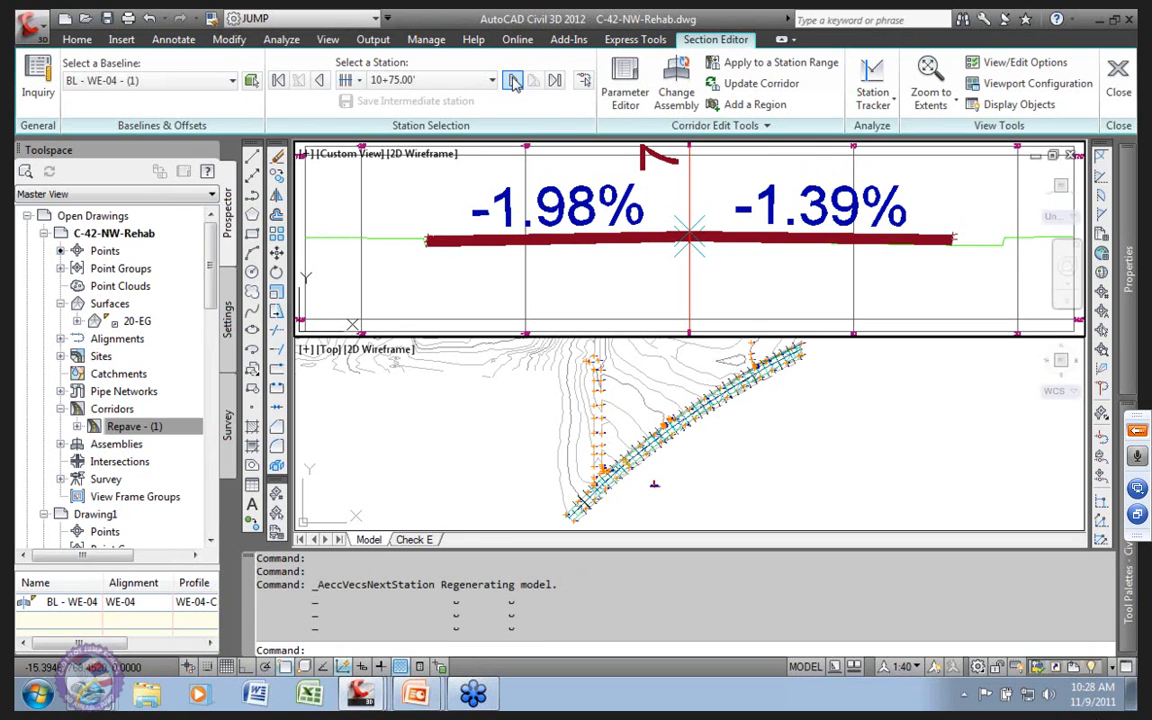
{"action": "left_click", "coordinate": [512, 80]}
{"action": "left_click", "coordinate": [512, 80]}
{"action": "left_click", "coordinate": [512, 80]}
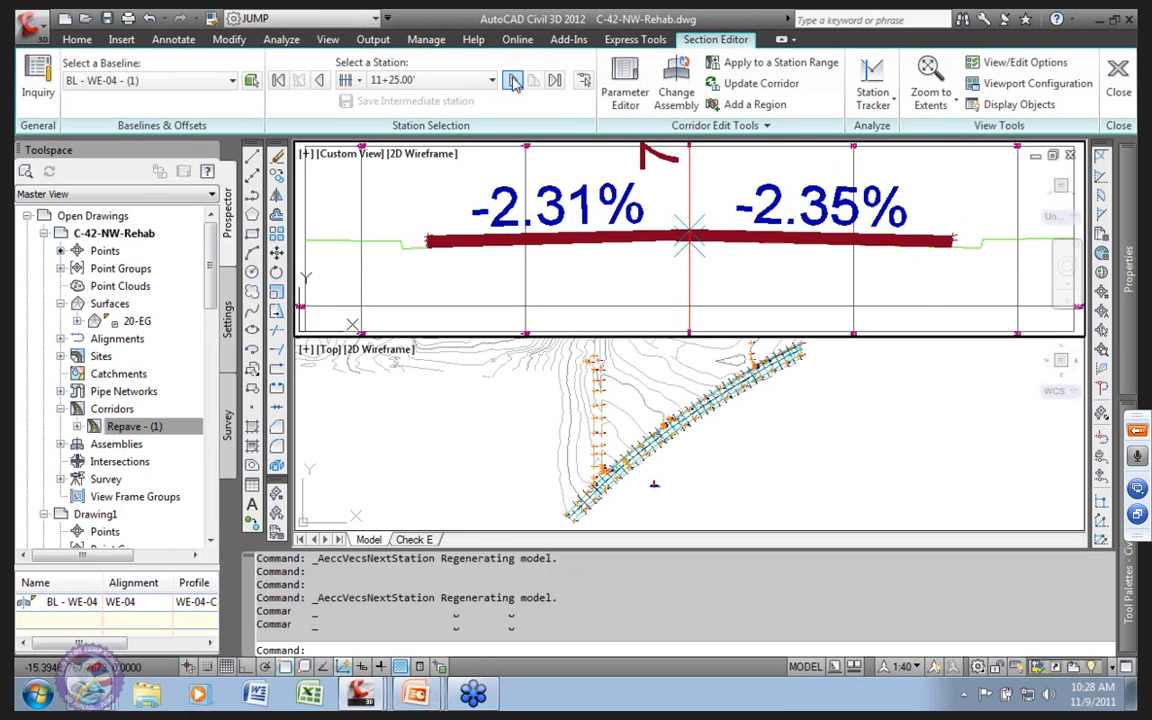
{"action": "left_click", "coordinate": [512, 80]}
{"action": "left_click", "coordinate": [512, 80]}
{"action": "left_click", "coordinate": [512, 80]}
{"action": "left_click", "coordinate": [512, 80]}
{"action": "left_click", "coordinate": [512, 80]}
{"action": "left_click", "coordinate": [512, 80]}
{"action": "left_click", "coordinate": [512, 80]}
{"action": "left_click", "coordinate": [512, 80]}
{"action": "left_click", "coordinate": [512, 80]}
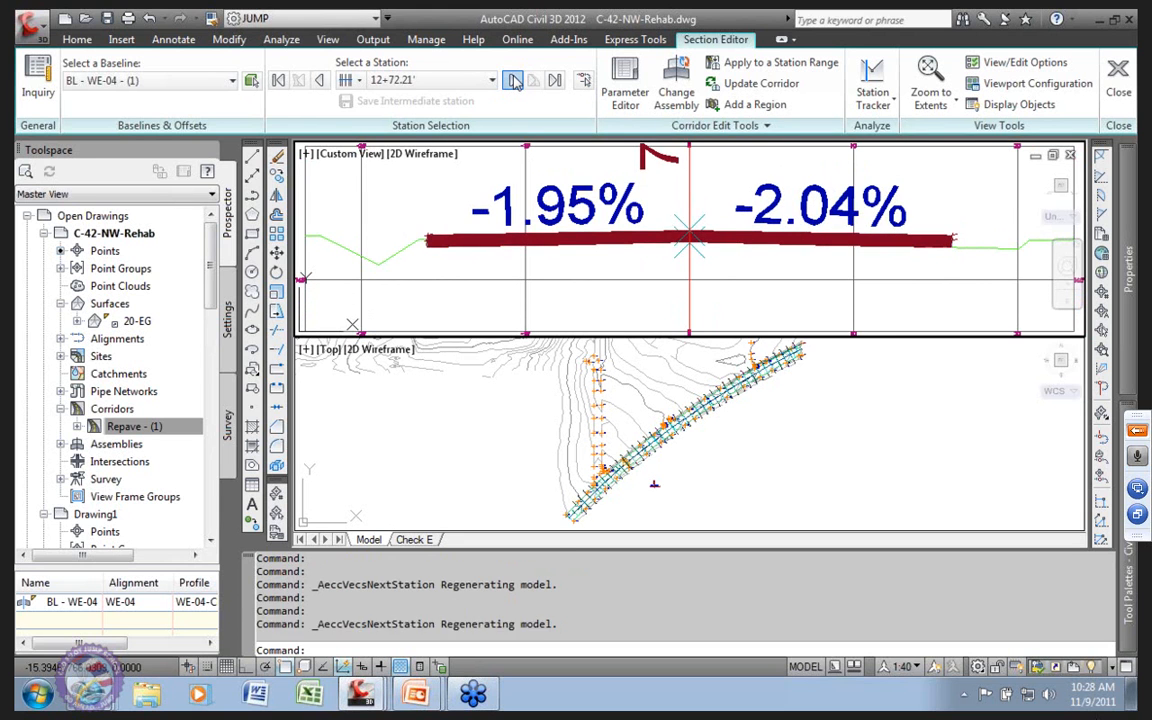
{"action": "left_click", "coordinate": [512, 80]}
{"action": "left_click", "coordinate": [512, 80]}
{"action": "left_click", "coordinate": [512, 80]}
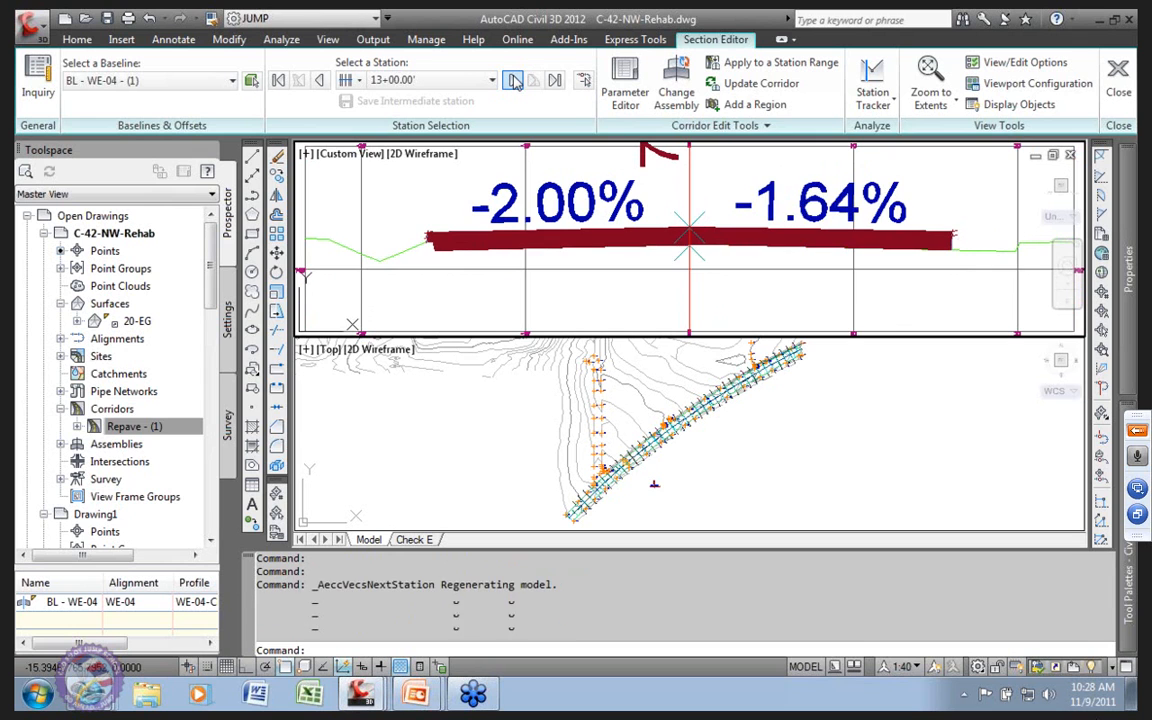
{"action": "left_click", "coordinate": [512, 80]}
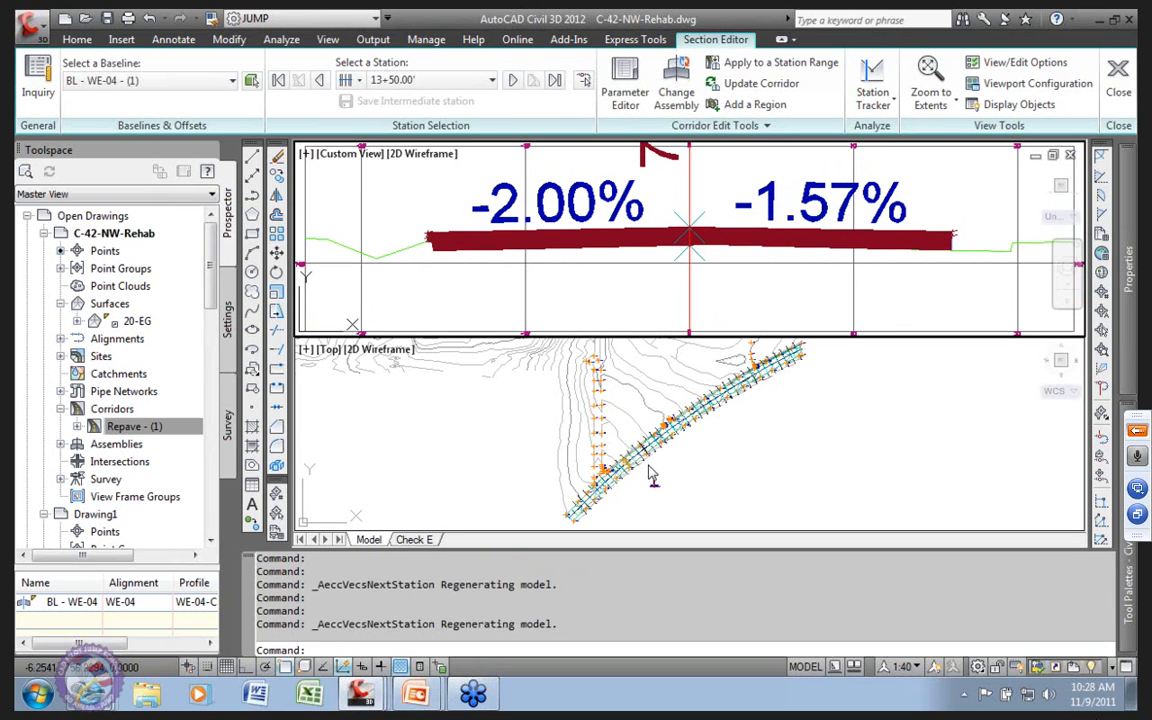
Step: Inspect the current station in the plan viewport, advance to station 13+75 and examine its wider cross section
{"action": "scroll", "coordinate": [651, 472], "scroll_direction": "up", "scroll_amount": 5}
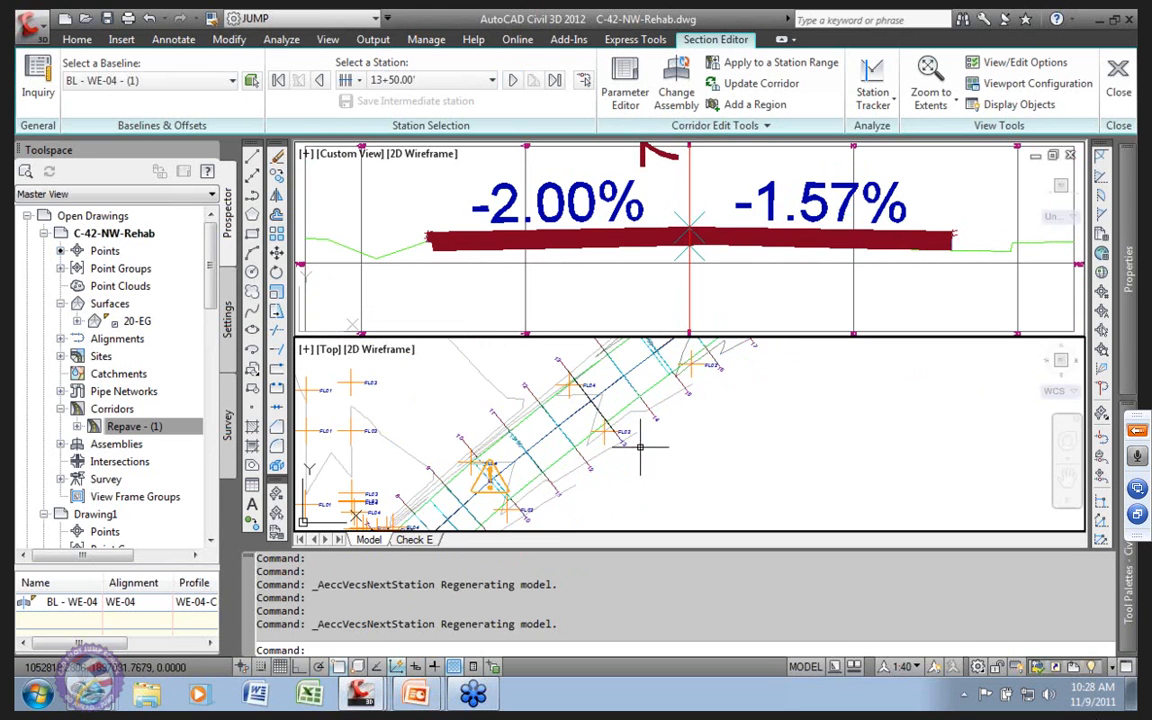
{"action": "scroll", "coordinate": [561, 465], "scroll_direction": "up", "scroll_amount": 3}
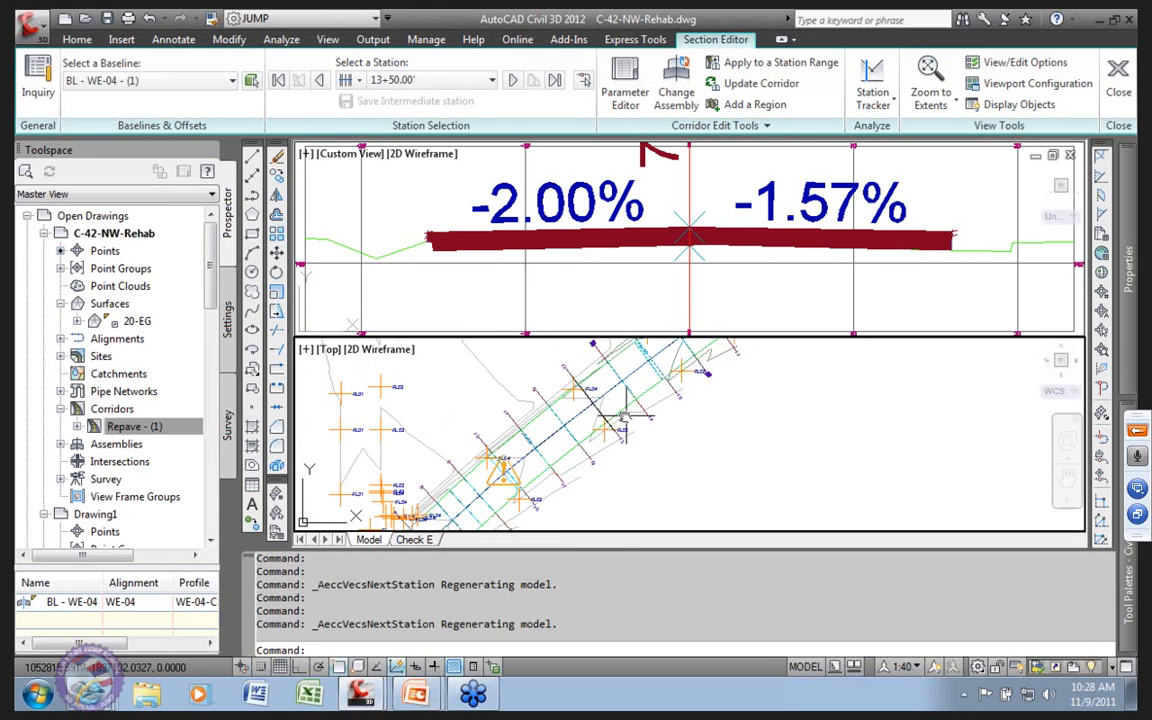
{"action": "left_click", "coordinate": [512, 80]}
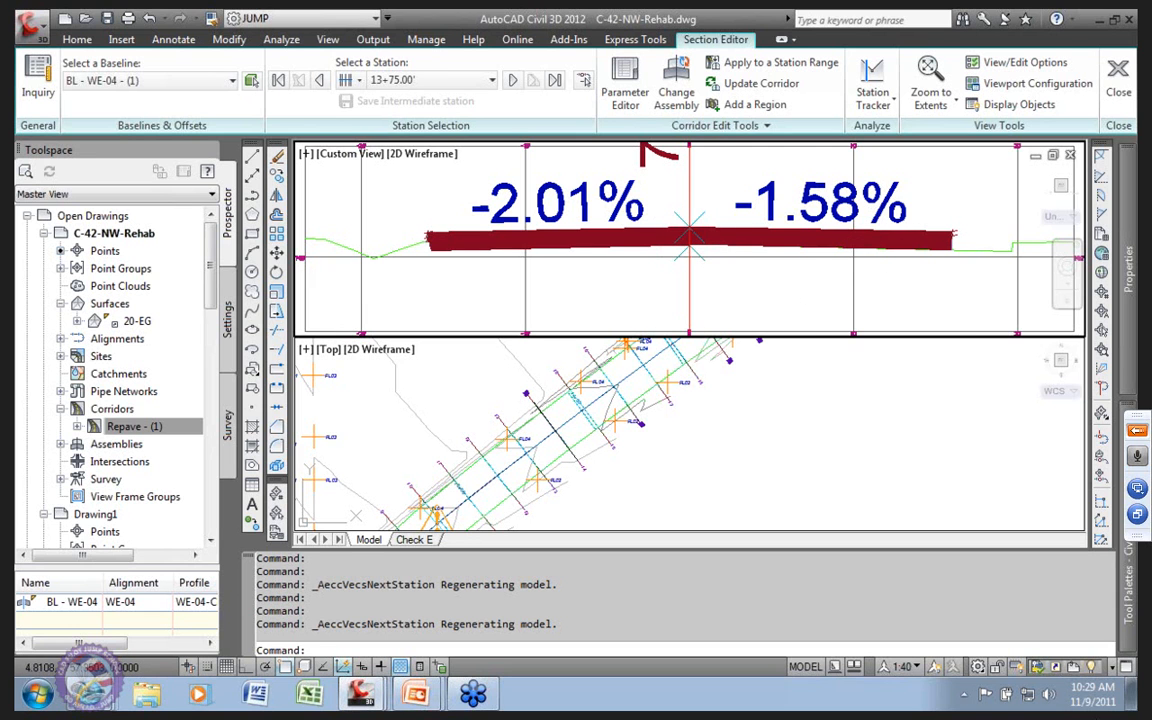
{"action": "scroll", "coordinate": [768, 300], "scroll_direction": "down", "scroll_amount": 5}
{"action": "middle_click_drag", "start_coordinate": [766, 302], "coordinate": [565, 292]}
{"action": "scroll", "coordinate": [565, 292], "scroll_direction": "down", "scroll_amount": 1}
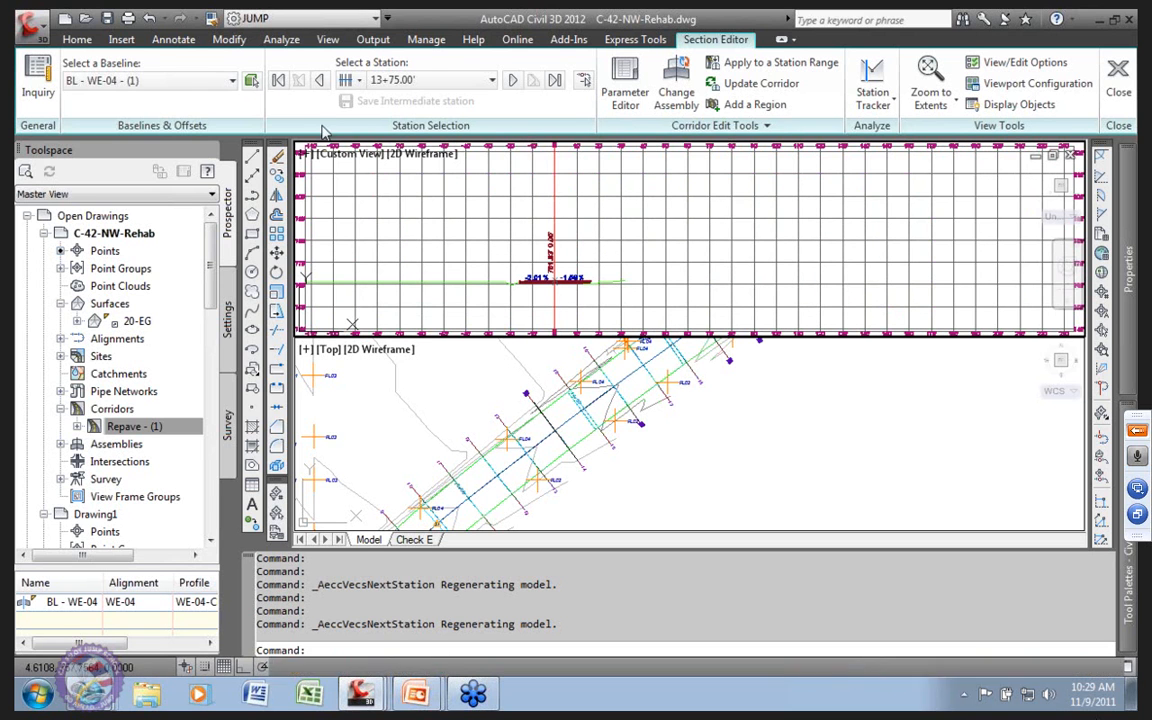
Step: Display the corridor section at station 18+50 and close the Section Editor
{"action": "left_click", "coordinate": [492, 80]}
{"action": "scroll", "coordinate": [430, 220], "scroll_direction": "down", "scroll_amount": 4}
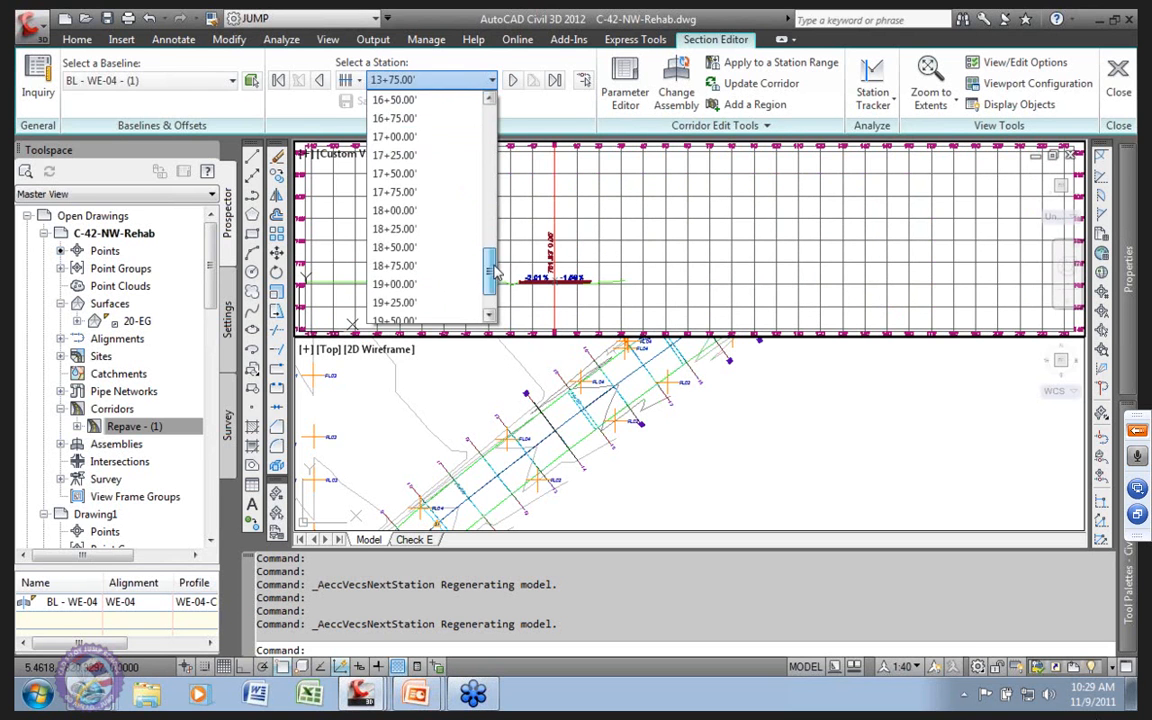
{"action": "left_click", "coordinate": [392, 248]}
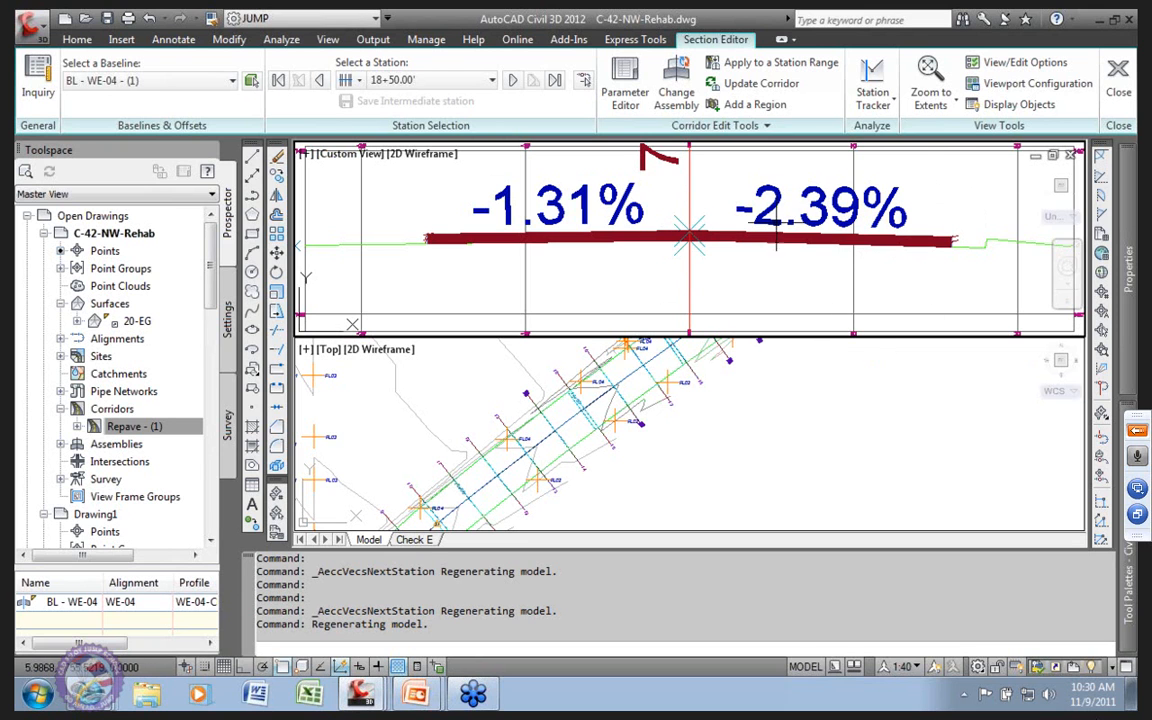
{"action": "left_click", "coordinate": [1117, 80]}
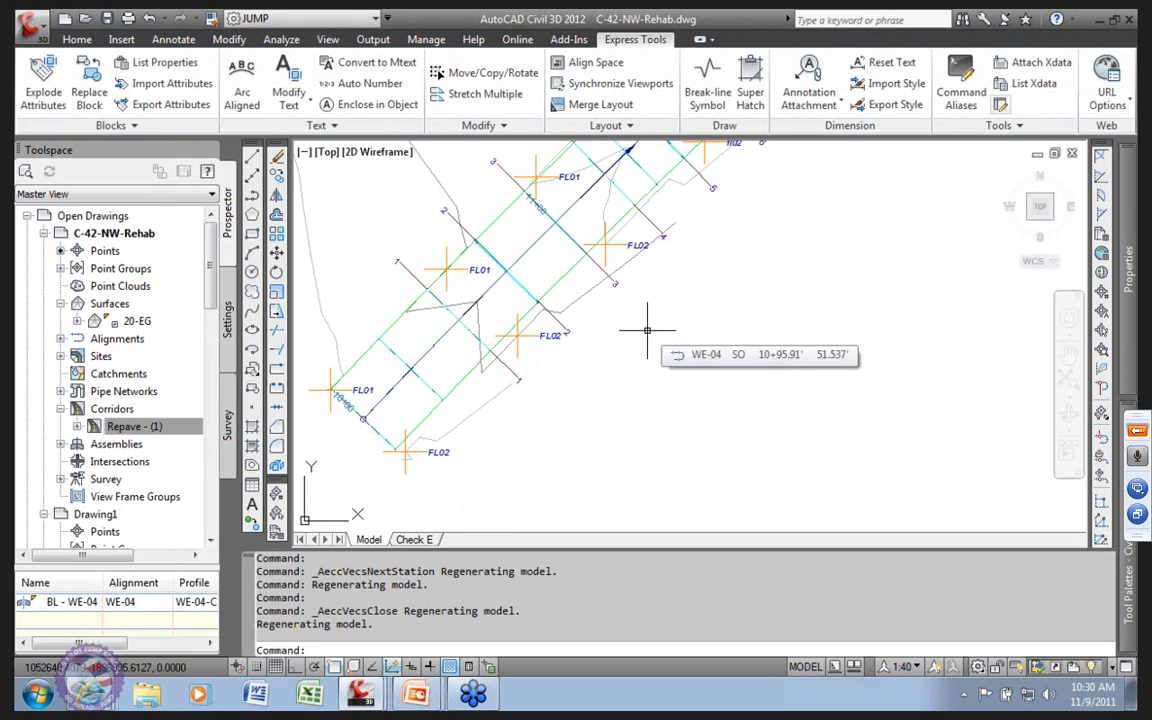
Step: Examine the sample lines along the corridor in plan, select sample line SL-20 and clear the selection
{"action": "scroll", "coordinate": [775, 212], "scroll_direction": "down", "scroll_amount": 4}
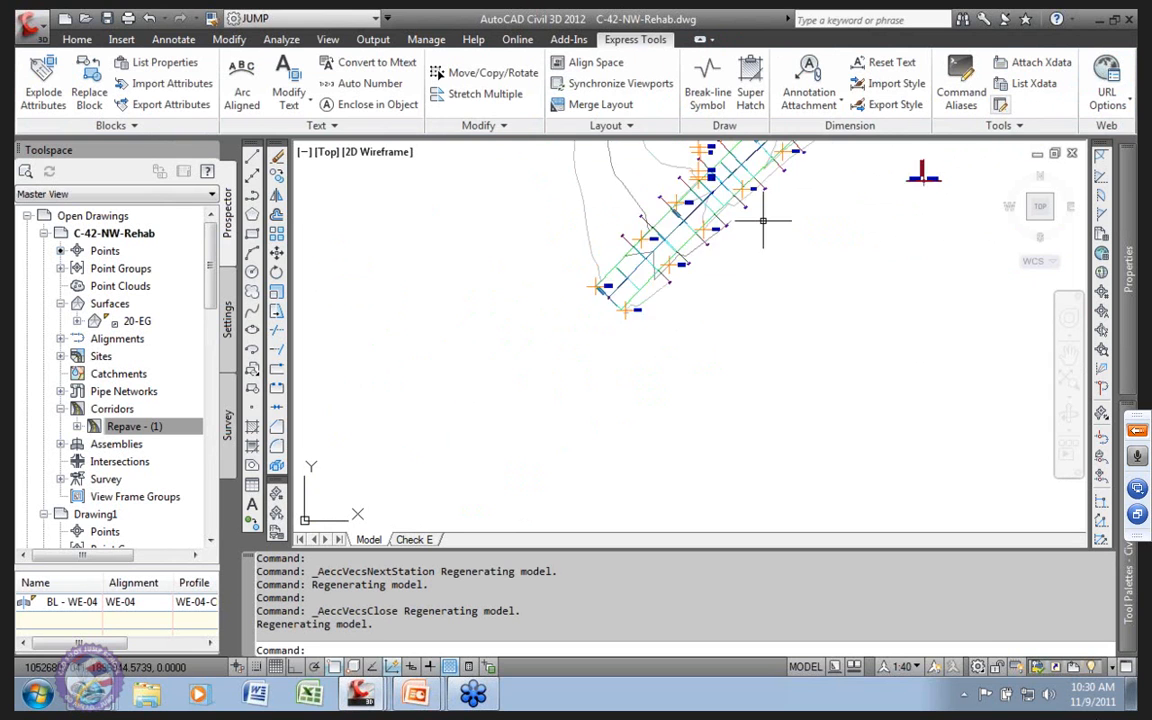
{"action": "scroll", "coordinate": [781, 218], "scroll_direction": "up", "scroll_amount": 6}
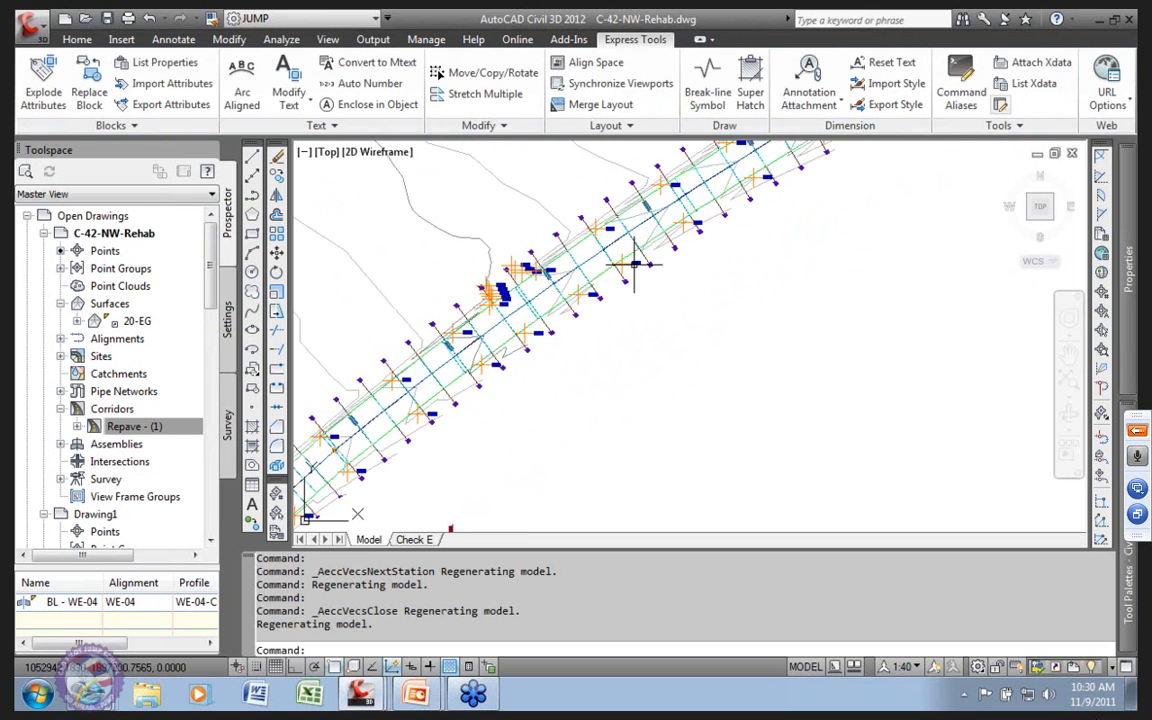
{"action": "scroll", "coordinate": [732, 243], "scroll_direction": "down", "scroll_amount": 2}
{"action": "middle_click_drag", "start_coordinate": [688, 291], "coordinate": [604, 354]}
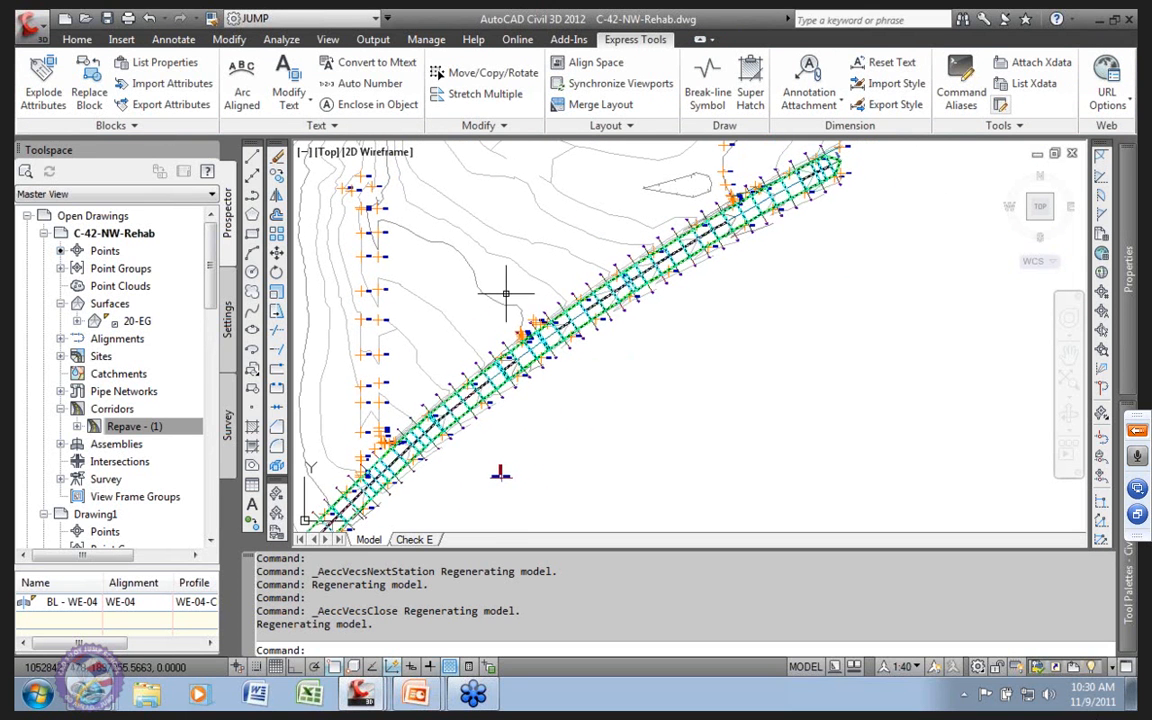
{"action": "scroll", "coordinate": [519, 398], "scroll_direction": "up", "scroll_amount": 6}
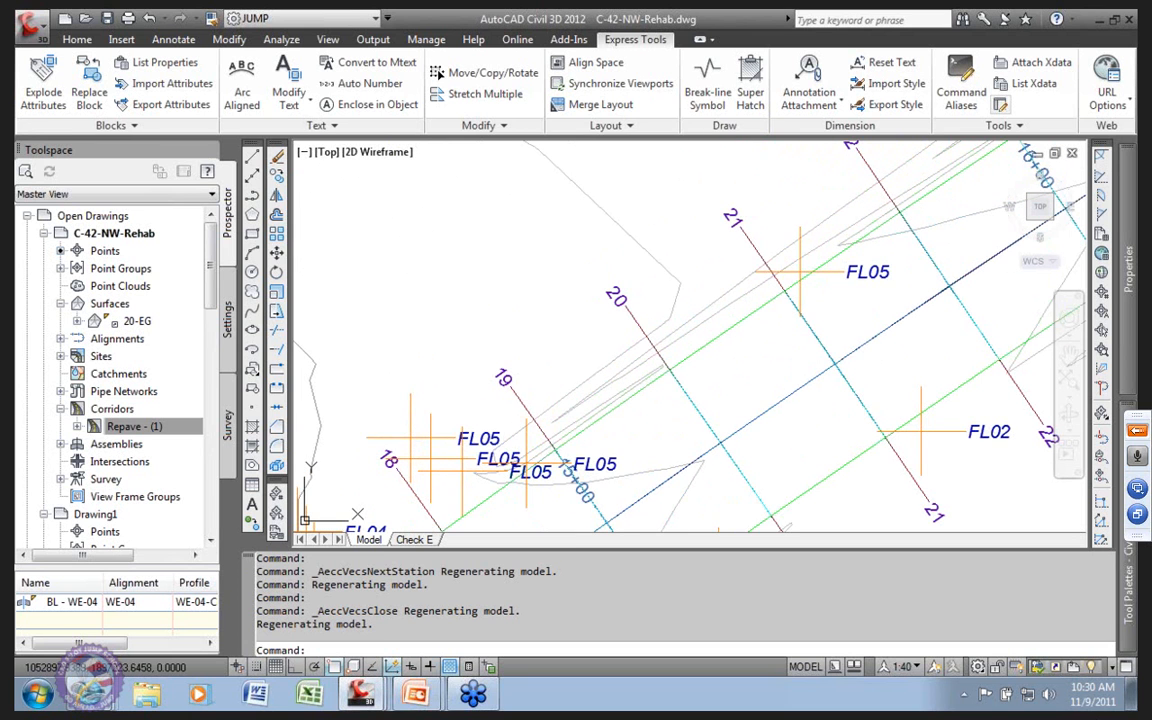
{"action": "left_click", "coordinate": [586, 303]}
{"action": "scroll", "coordinate": [586, 303], "scroll_direction": "down", "scroll_amount": 4}
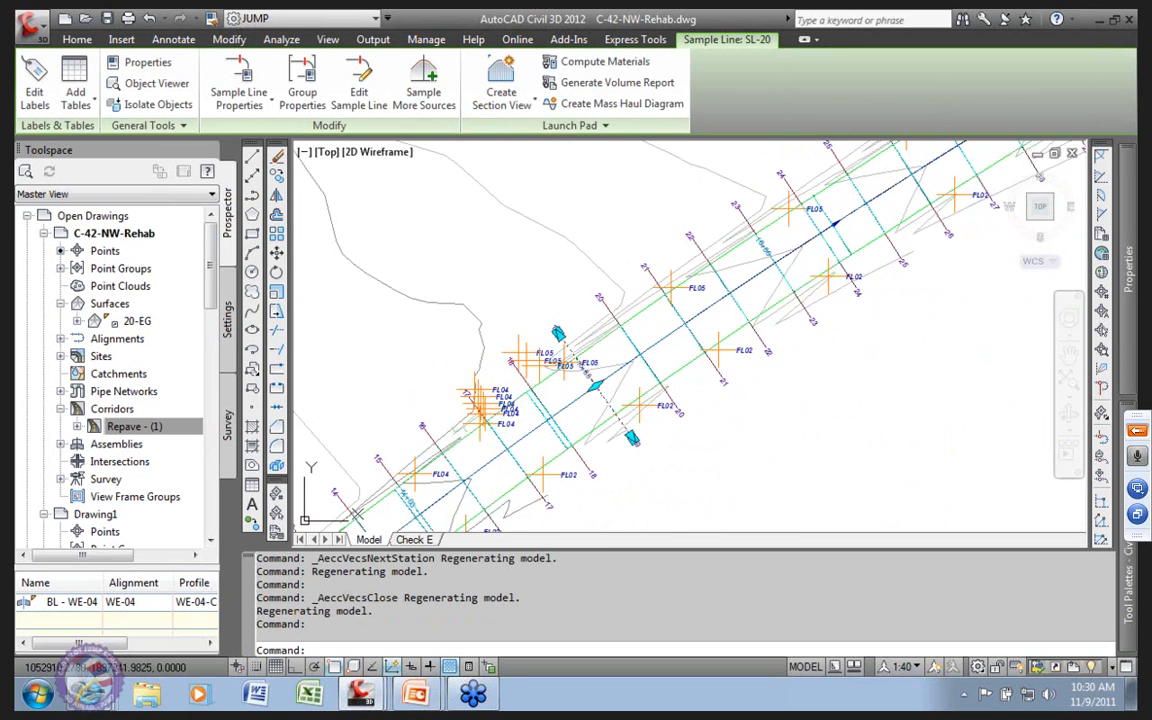
{"action": "scroll", "coordinate": [637, 323], "scroll_direction": "down", "scroll_amount": 5}
{"action": "scroll", "coordinate": [637, 323], "scroll_direction": "up", "scroll_amount": 5}
{"action": "scroll", "coordinate": [583, 327], "scroll_direction": "up", "scroll_amount": 2}
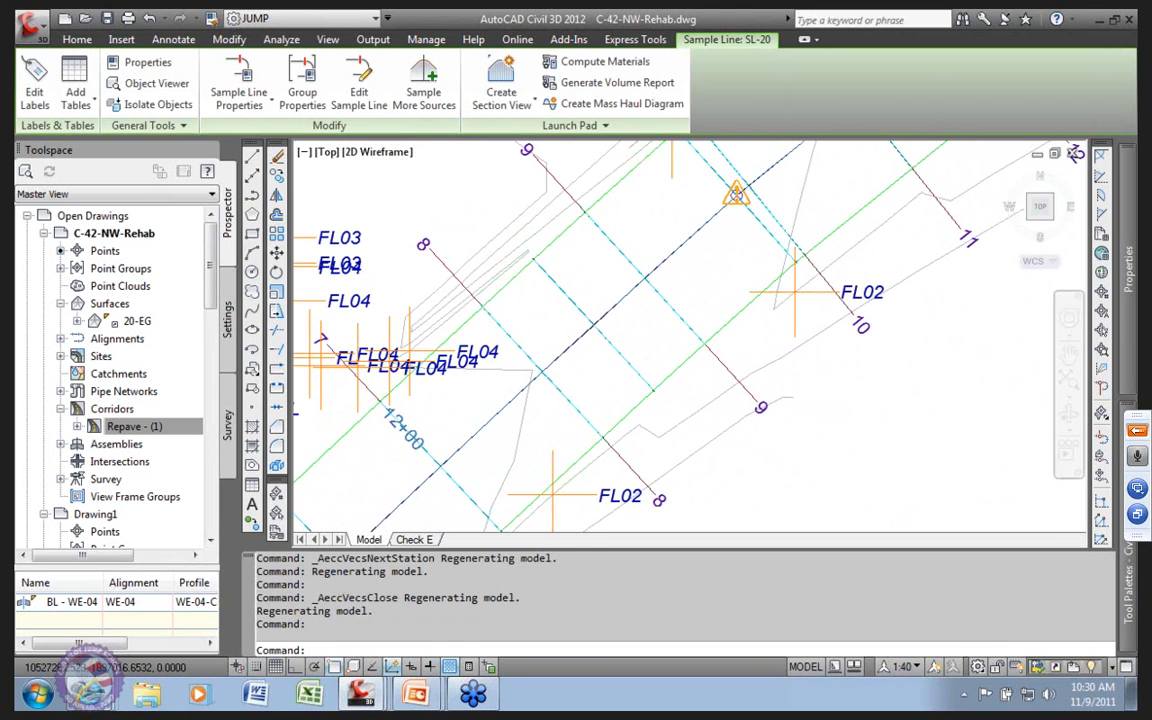
{"action": "scroll", "coordinate": [634, 410], "scroll_direction": "down", "scroll_amount": 6}
{"action": "middle_click_drag", "start_coordinate": [625, 405], "coordinate": [737, 261]}
{"action": "middle_click_drag", "start_coordinate": [629, 440], "coordinate": [660, 427]}
{"action": "middle_click_drag", "start_coordinate": [707, 345], "coordinate": [587, 431]}
{"action": "scroll", "coordinate": [707, 236], "scroll_direction": "down", "scroll_amount": 3}
{"action": "middle_click_drag", "start_coordinate": [707, 236], "coordinate": [757, 164]}
{"action": "scroll", "coordinate": [667, 280], "scroll_direction": "up", "scroll_amount": 1}
{"action": "scroll", "coordinate": [660, 289], "scroll_direction": "up", "scroll_amount": 3}
{"action": "left_click", "coordinate": [740, 286]}
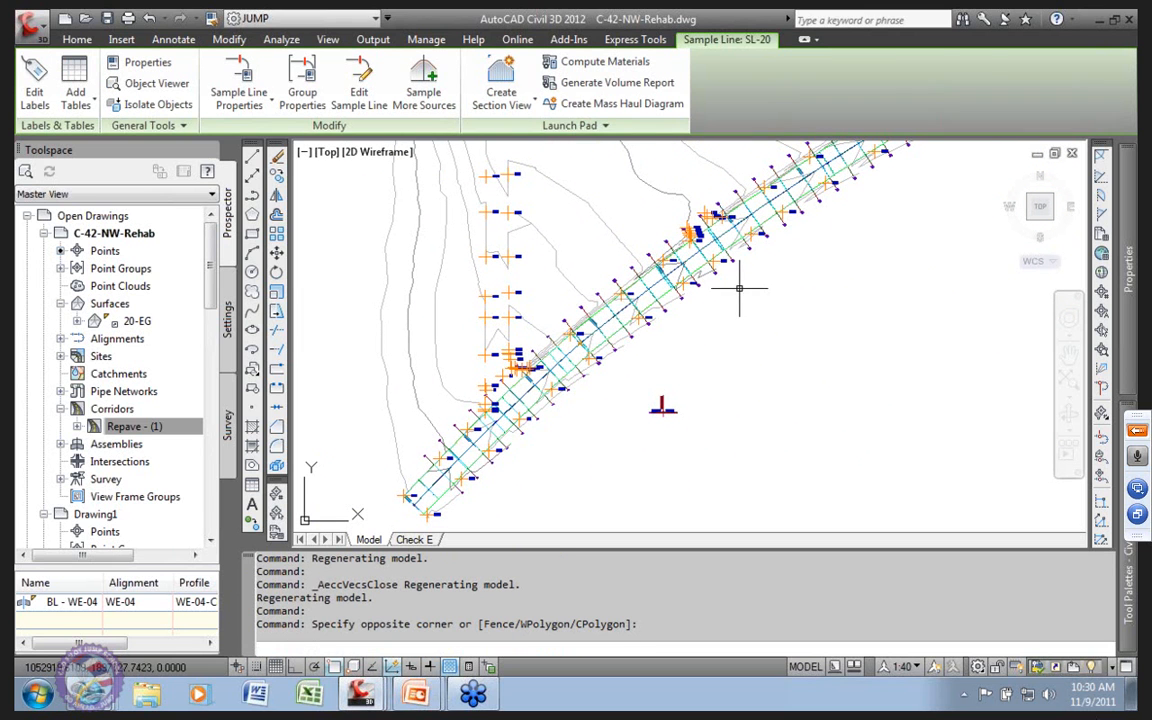
{"action": "key", "text": "Escape"}
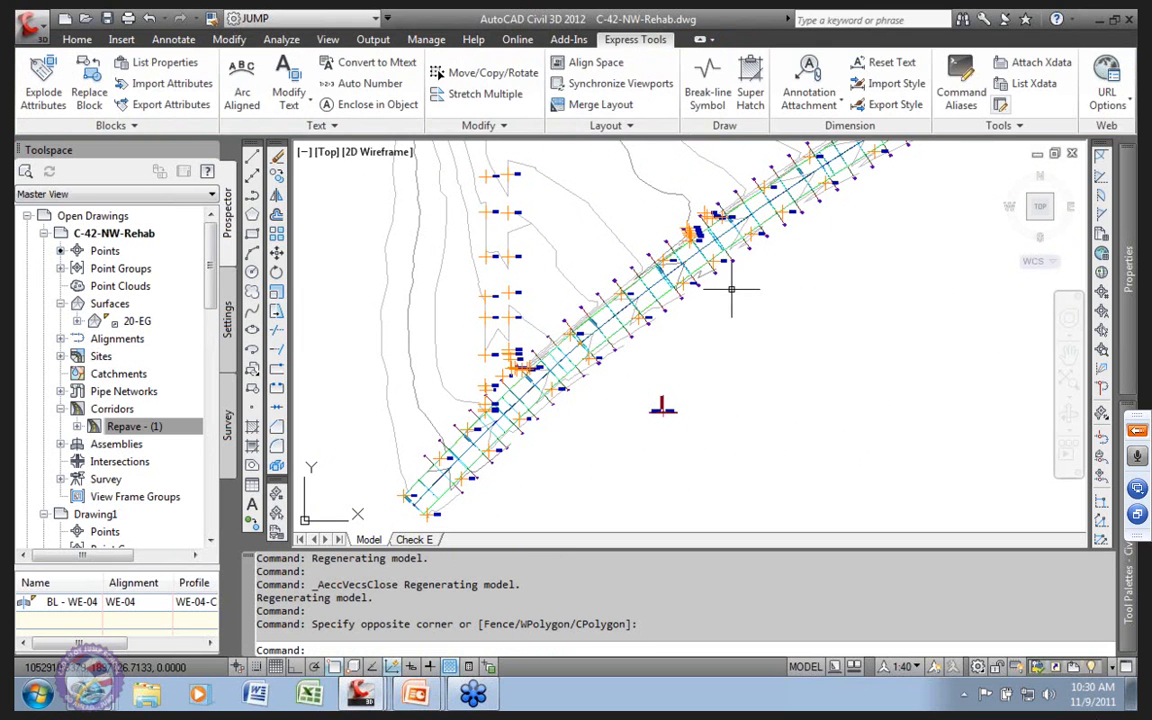
Step: Open the properties of sample line group SLG-1 under the WE-04 centerline alignment
{"action": "left_click", "coordinate": [77, 40]}
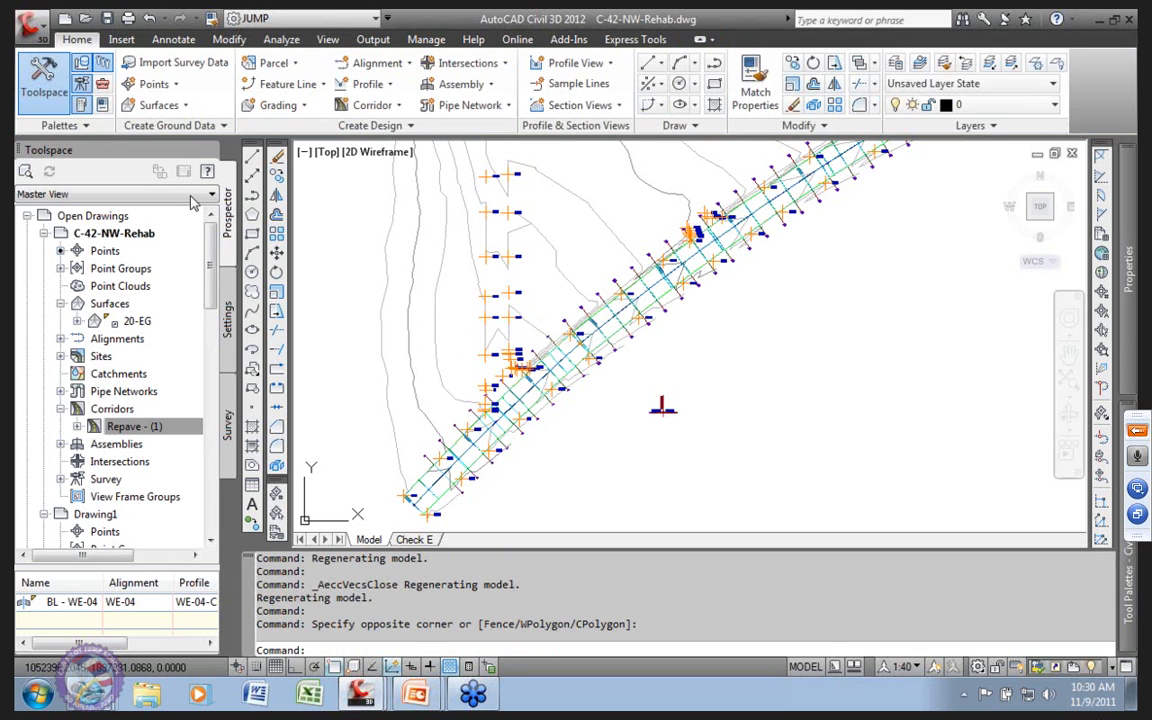
{"action": "left_click", "coordinate": [60, 339]}
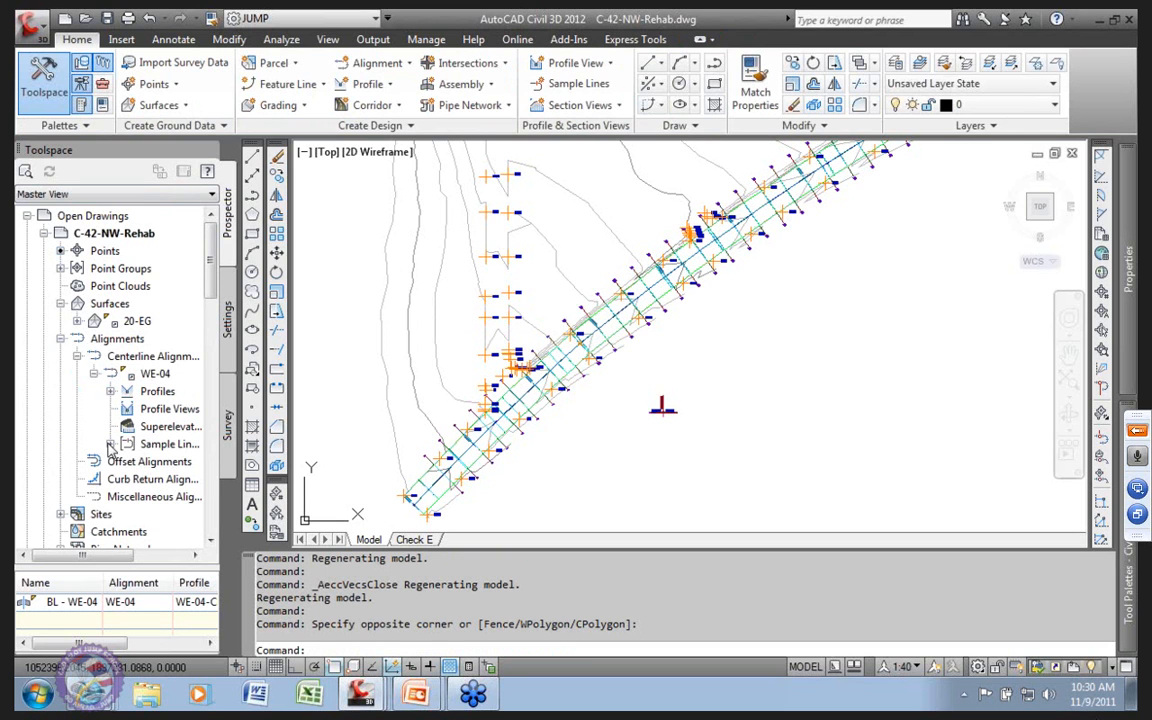
{"action": "left_click", "coordinate": [111, 445]}
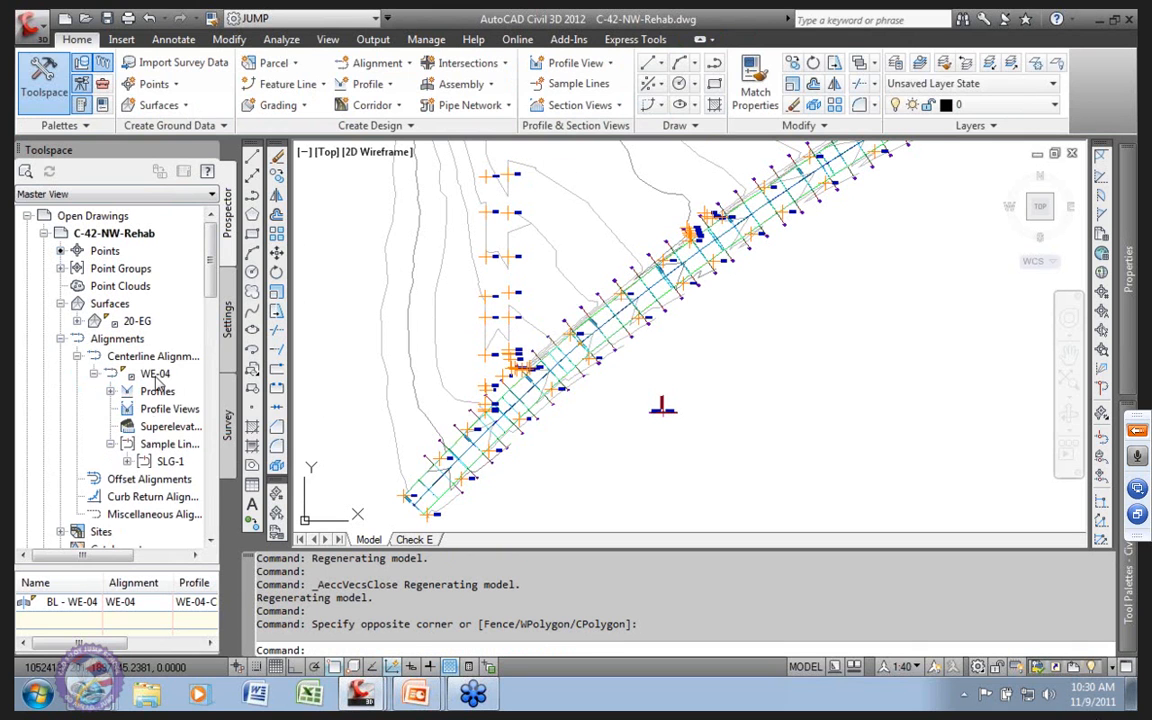
{"action": "right_click", "coordinate": [160, 461]}
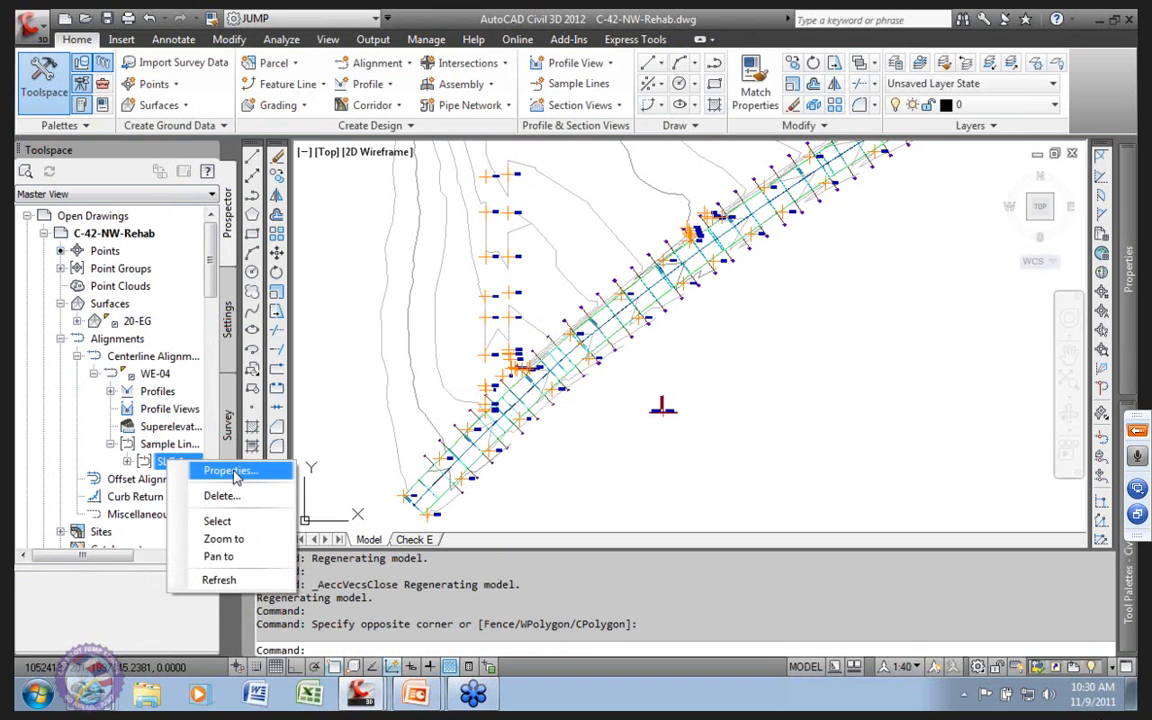
{"action": "left_click", "coordinate": [232, 471]}
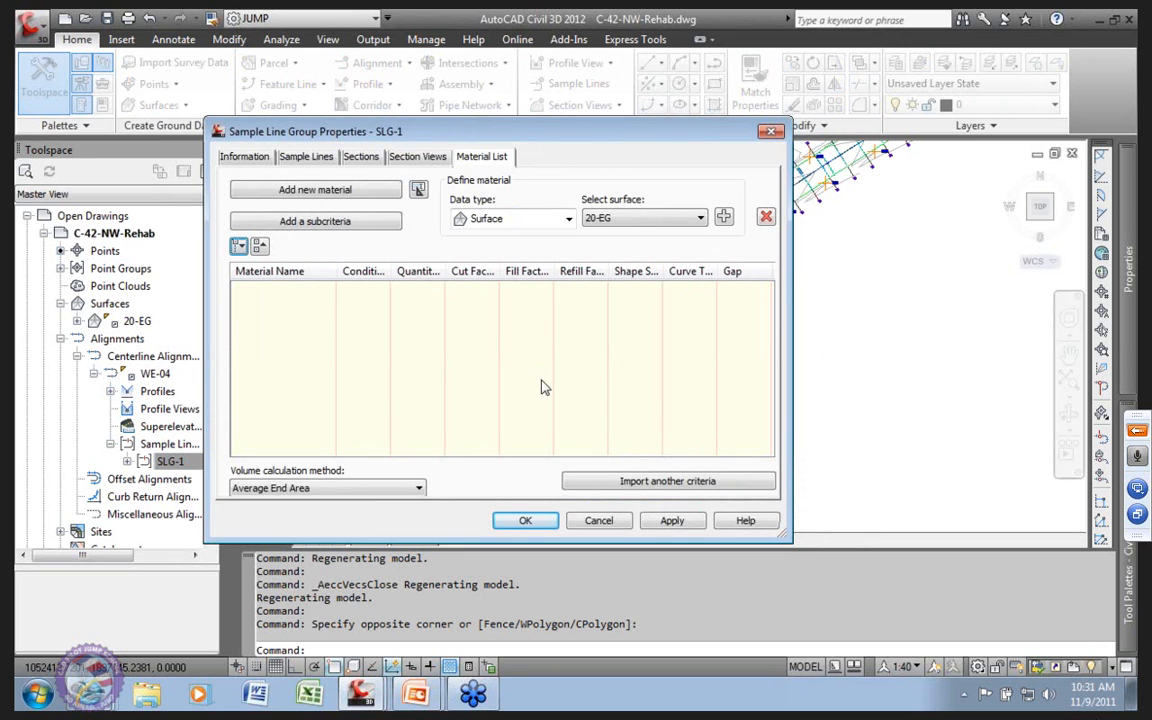
Step: Review the sample lines of group SLG-1, checking stations, styles and offsets through the full list
{"action": "left_click", "coordinate": [245, 157]}
{"action": "left_click", "coordinate": [305, 157]}
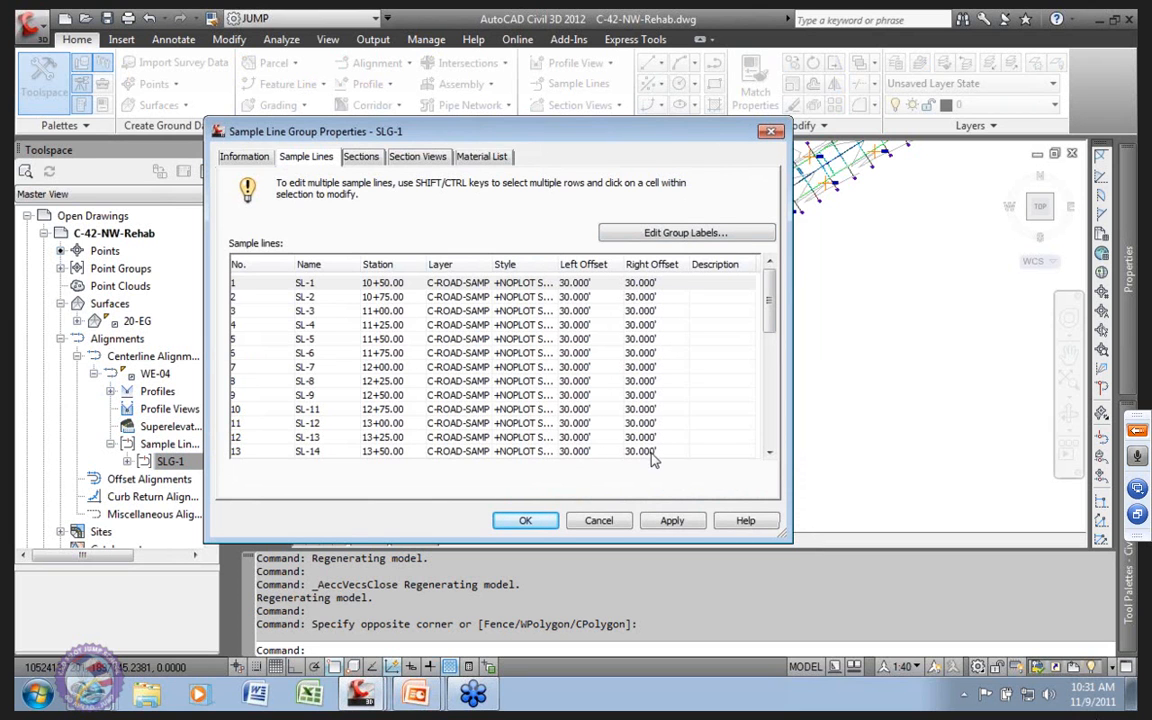
{"action": "left_click_drag", "start_coordinate": [770, 315], "coordinate": [762, 287]}
{"action": "scroll", "coordinate": [770, 310], "scroll_direction": "down", "scroll_amount": 6}
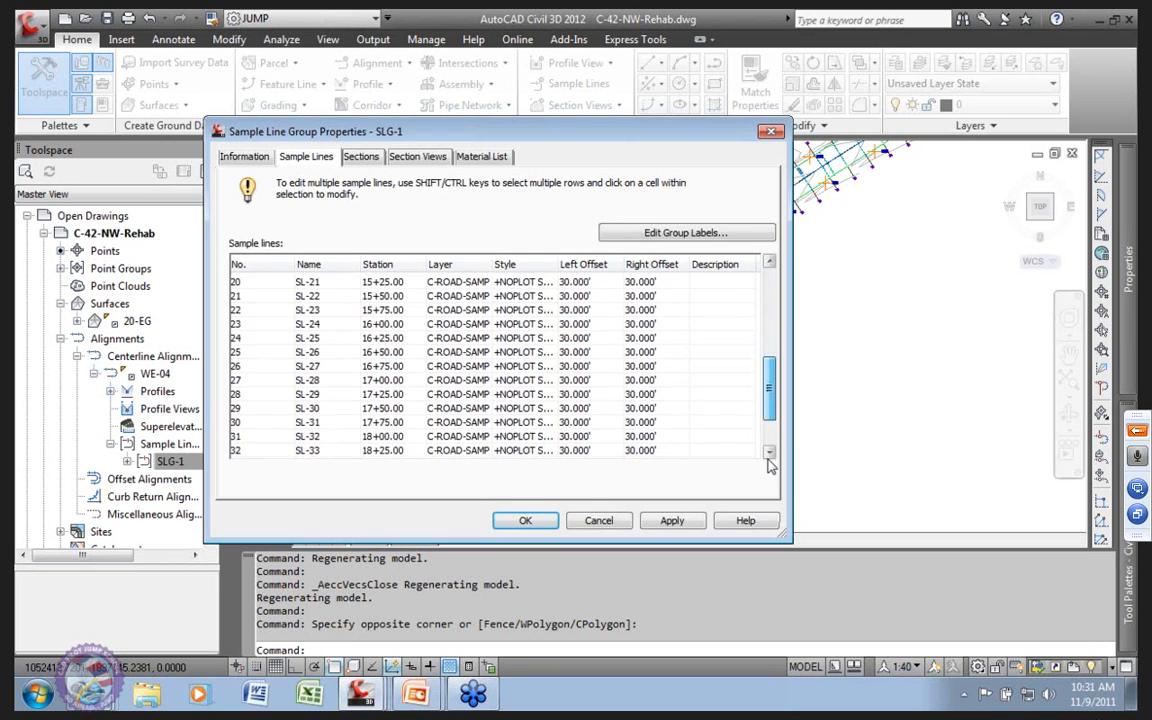
{"action": "scroll", "coordinate": [645, 300], "scroll_direction": "up", "scroll_amount": 6}
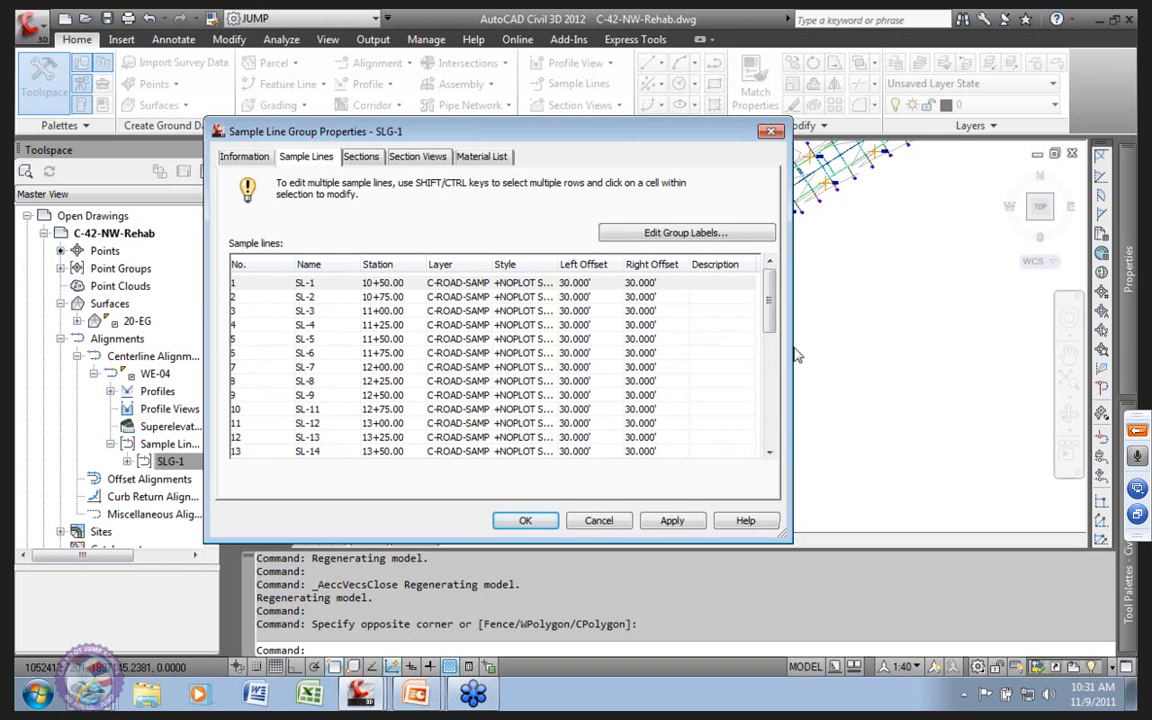
{"action": "scroll", "coordinate": [770, 315], "scroll_direction": "down", "scroll_amount": 5}
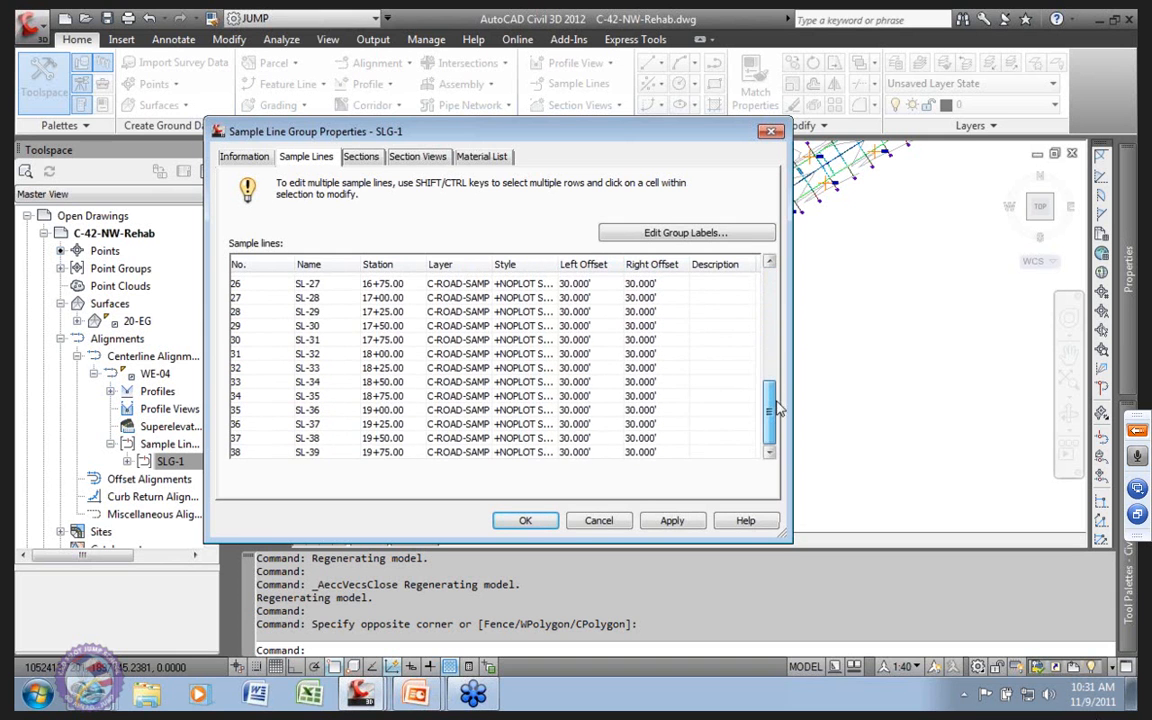
{"action": "scroll", "coordinate": [655, 295], "scroll_direction": "up", "scroll_amount": 5}
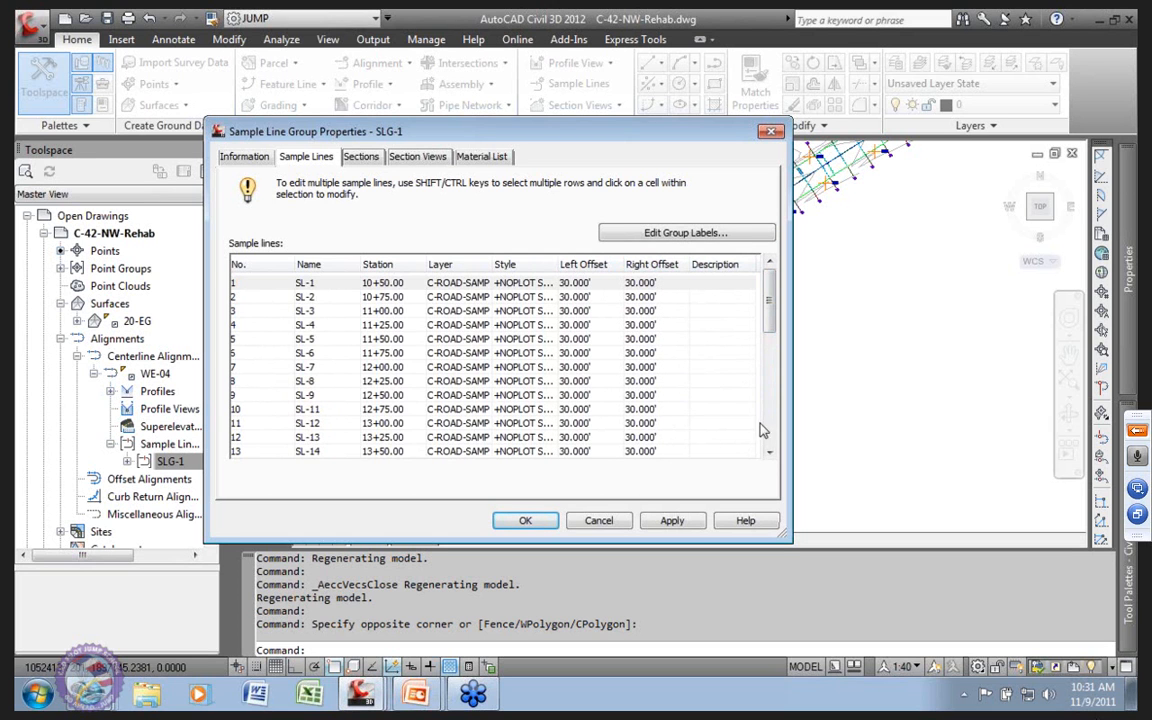
{"action": "scroll", "coordinate": [768, 320], "scroll_direction": "down", "scroll_amount": 5}
{"action": "scroll", "coordinate": [772, 318], "scroll_direction": "up", "scroll_amount": 5}
Step: Check SLG-1's sampled section sources and the available volume calculation methods, and leave the group properties without changes
{"action": "left_click", "coordinate": [361, 158]}
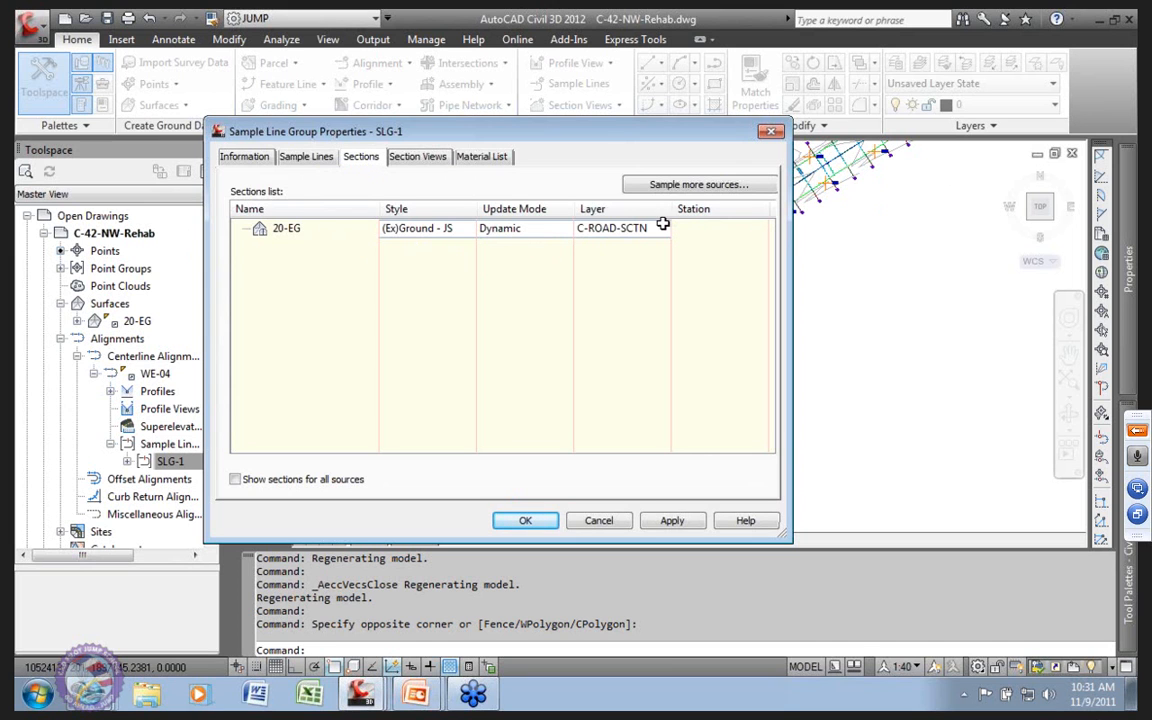
{"action": "left_click", "coordinate": [457, 154]}
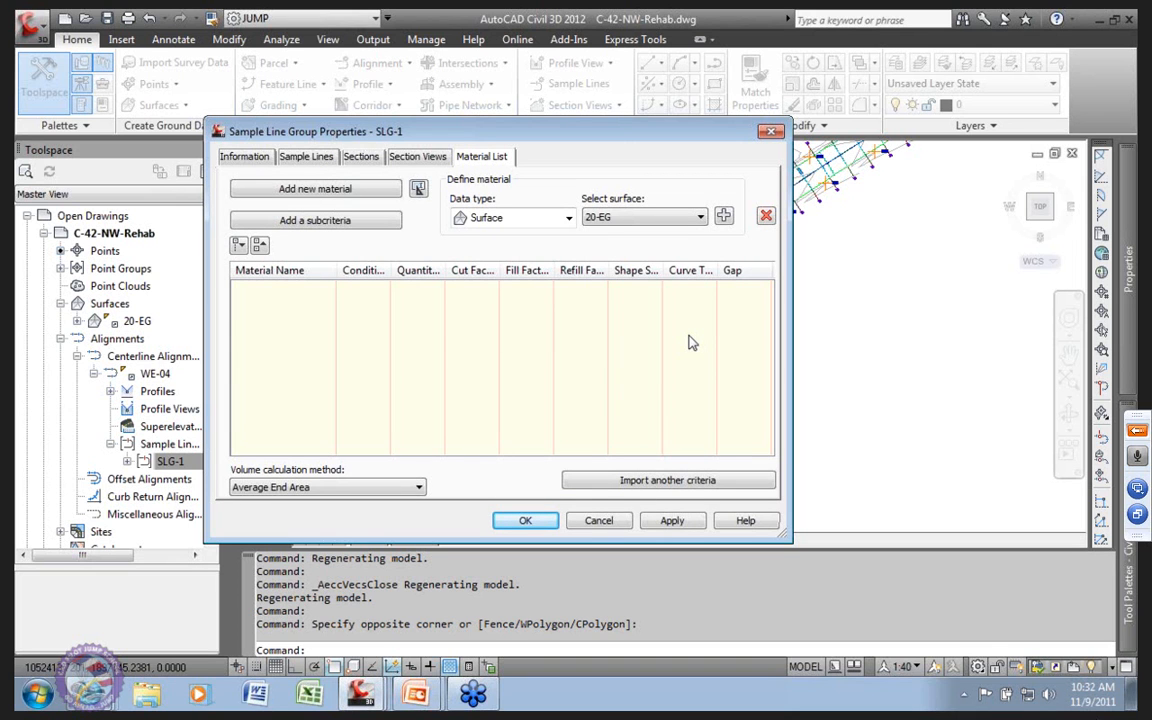
{"action": "left_click", "coordinate": [419, 487]}
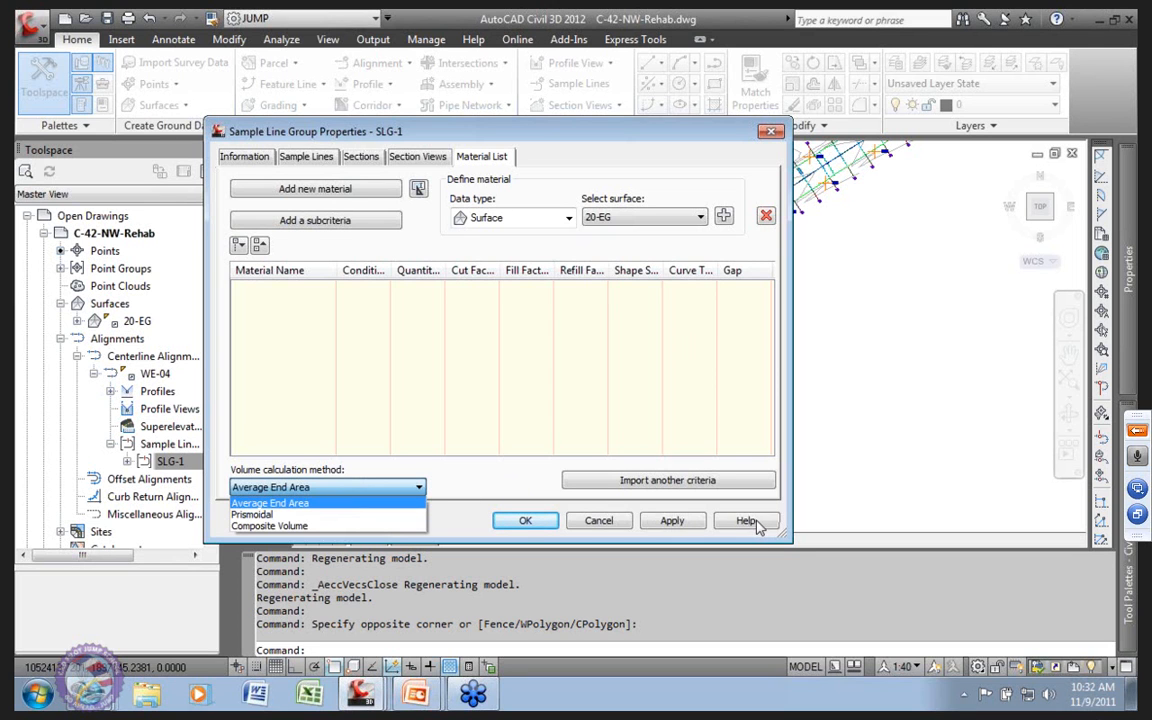
{"action": "left_click", "coordinate": [492, 480]}
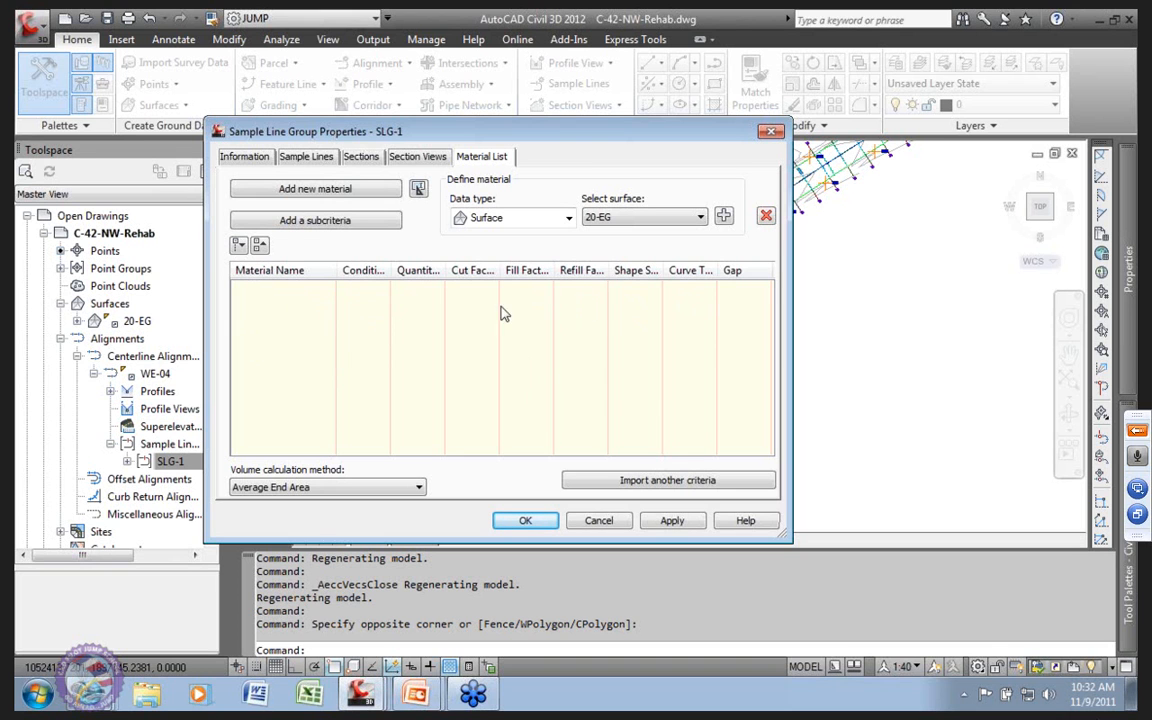
{"action": "left_click", "coordinate": [599, 520]}
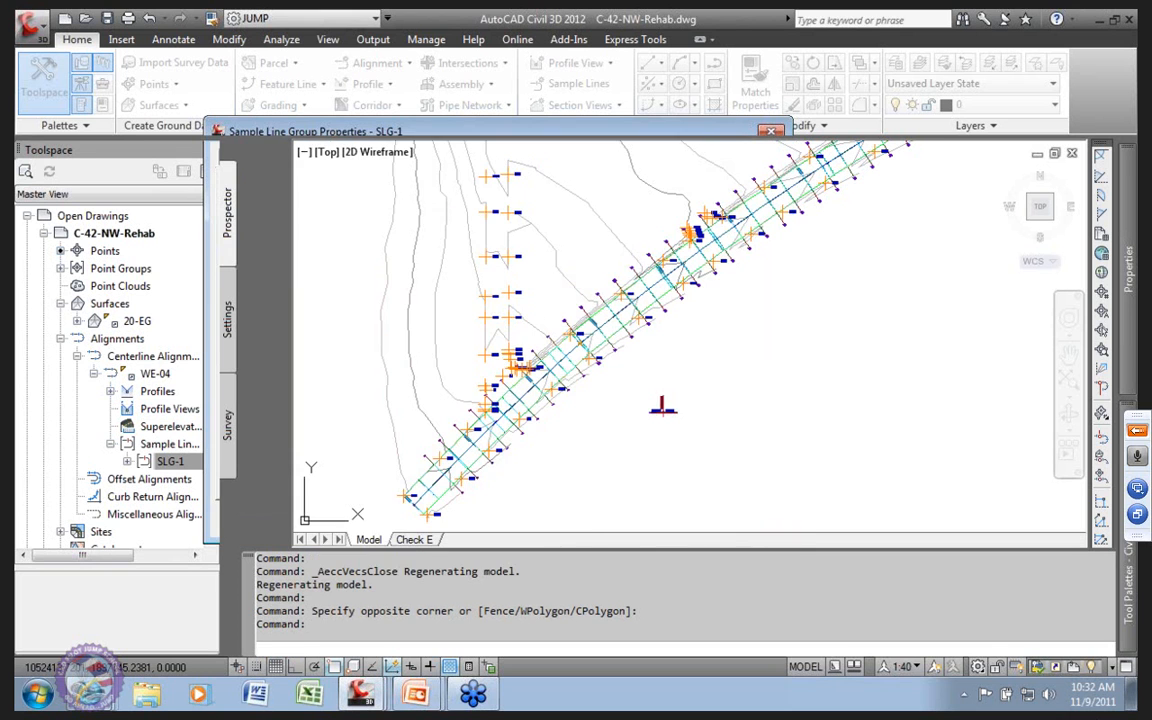
Step: Close the C-42-NW-Rehab drawing and save its changes
{"action": "scroll", "coordinate": [405, 303], "scroll_direction": "down", "scroll_amount": 3}
{"action": "left_click", "coordinate": [113, 233]}
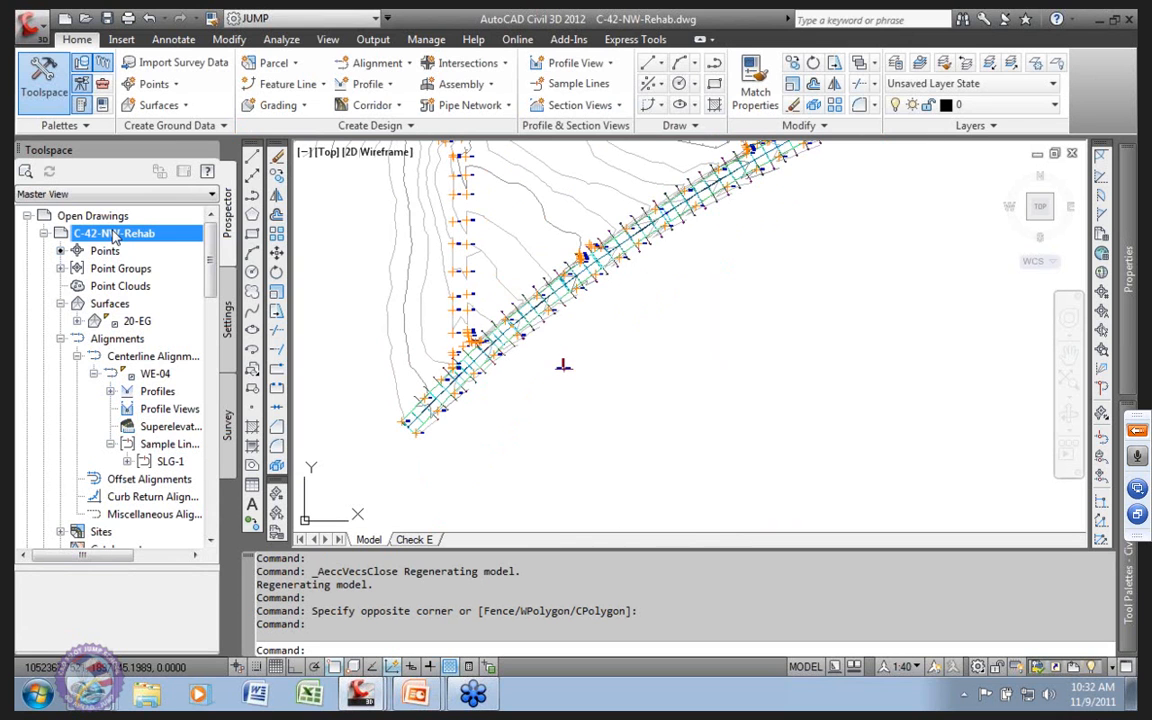
{"action": "right_click", "coordinate": [113, 233]}
{"action": "key", "text": "Escape"}
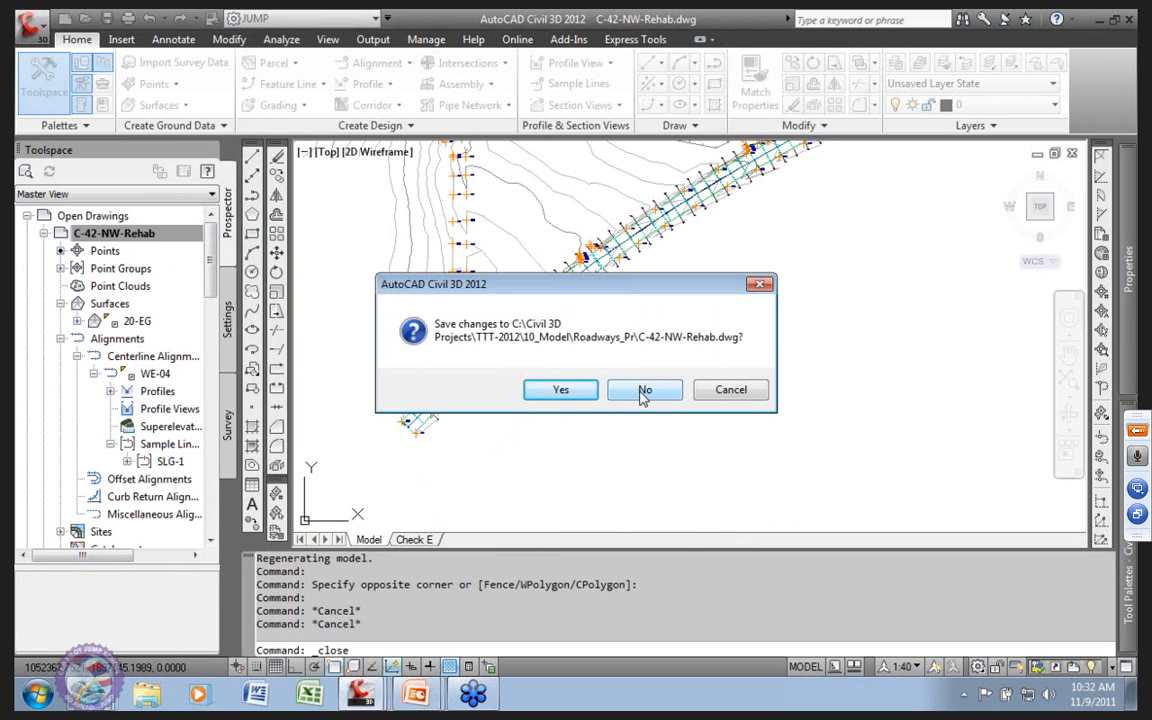
{"action": "mouse_move", "coordinate": [674, 283]}
{"action": "left_mouse_down"}
{"action": "mouse_move", "coordinate": [790, 350]}
{"action": "mouse_move", "coordinate": [879, 328]}
{"action": "mouse_move", "coordinate": [921, 301]}
{"action": "left_mouse_up"}
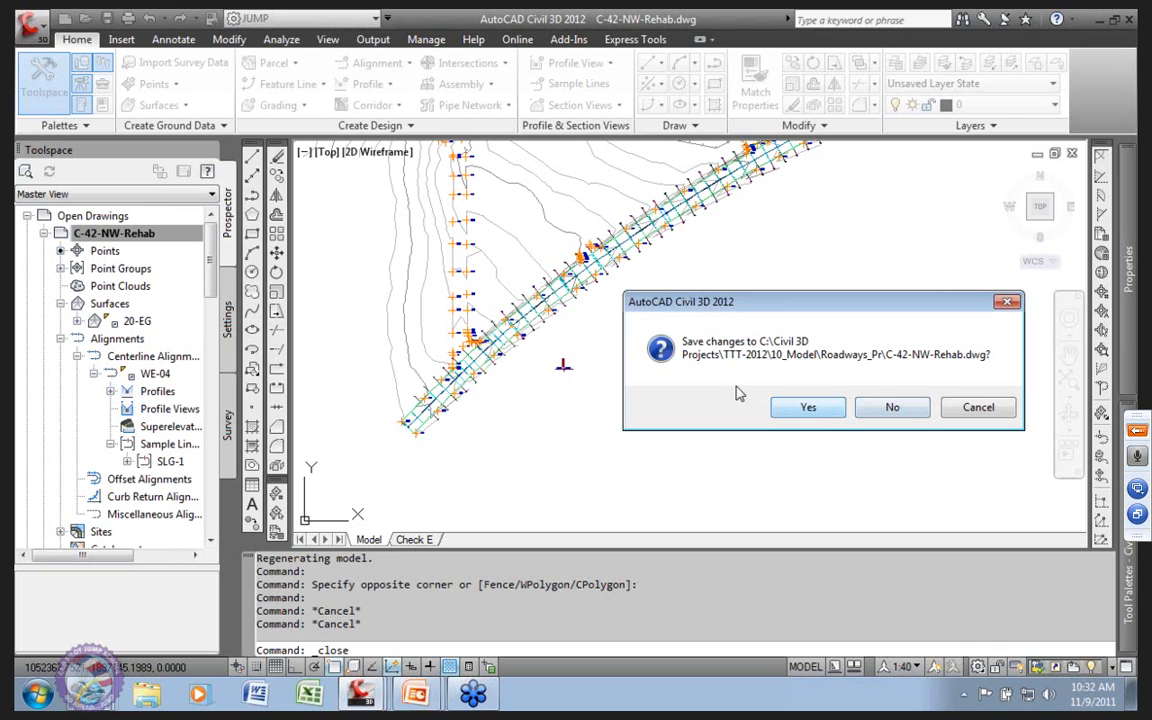
{"action": "left_click", "coordinate": [812, 410]}
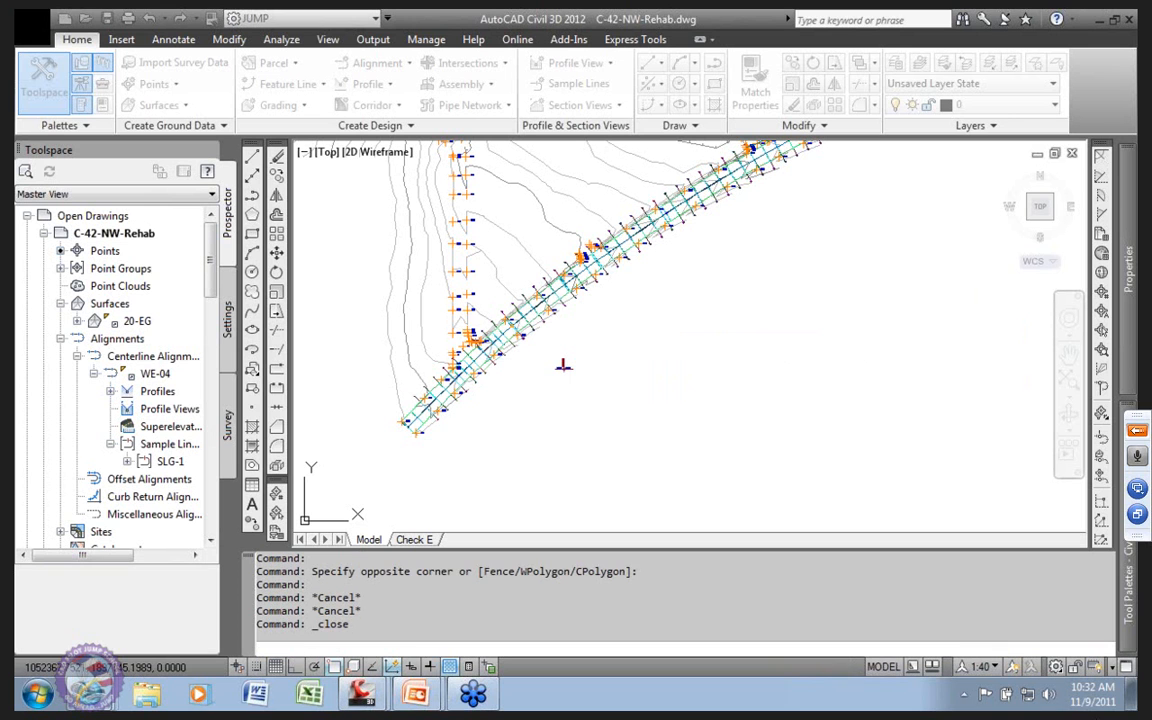
Step: Open C-45-NW-Rehab.dwg from the Roadways_Pr folder and dismiss the event viewer
{"action": "left_click", "coordinate": [85, 18]}
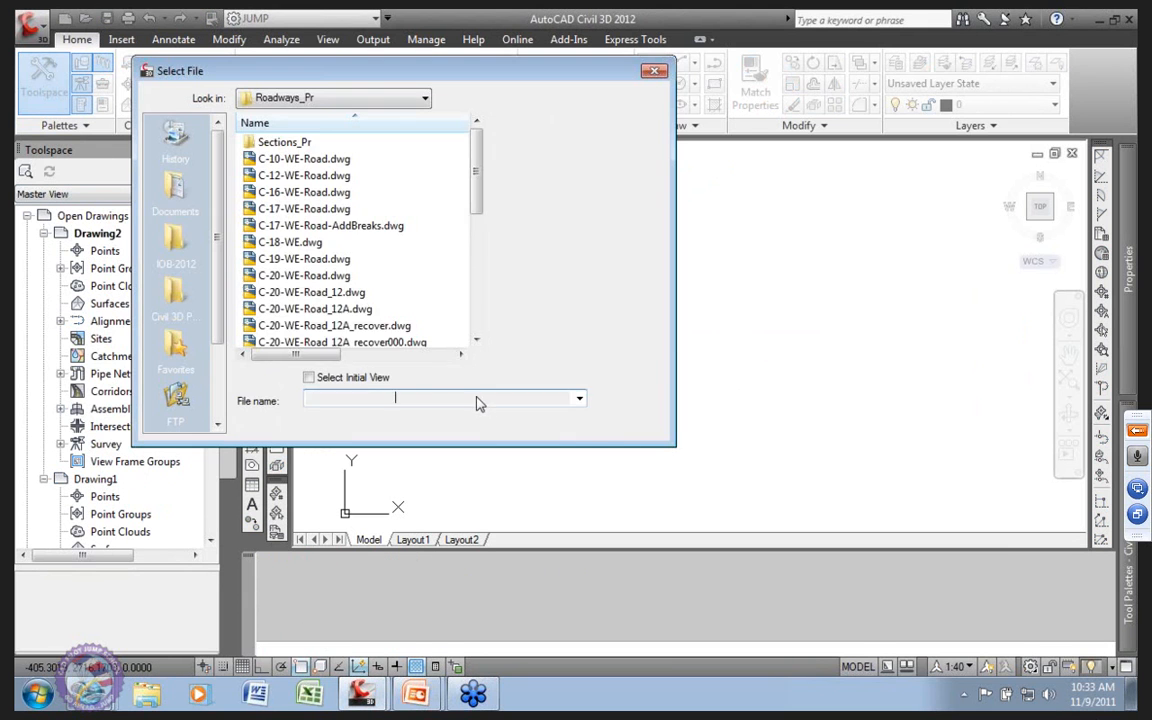
{"action": "scroll", "coordinate": [476, 244], "scroll_direction": "down", "scroll_amount": 1}
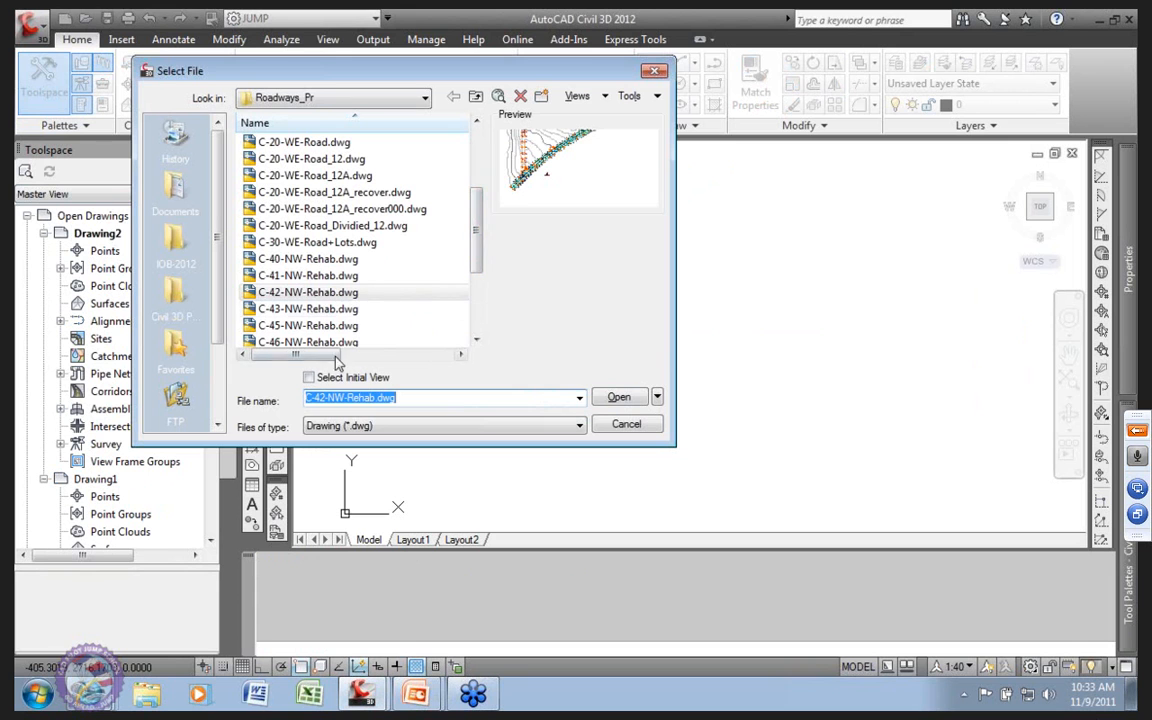
{"action": "left_click", "coordinate": [300, 325]}
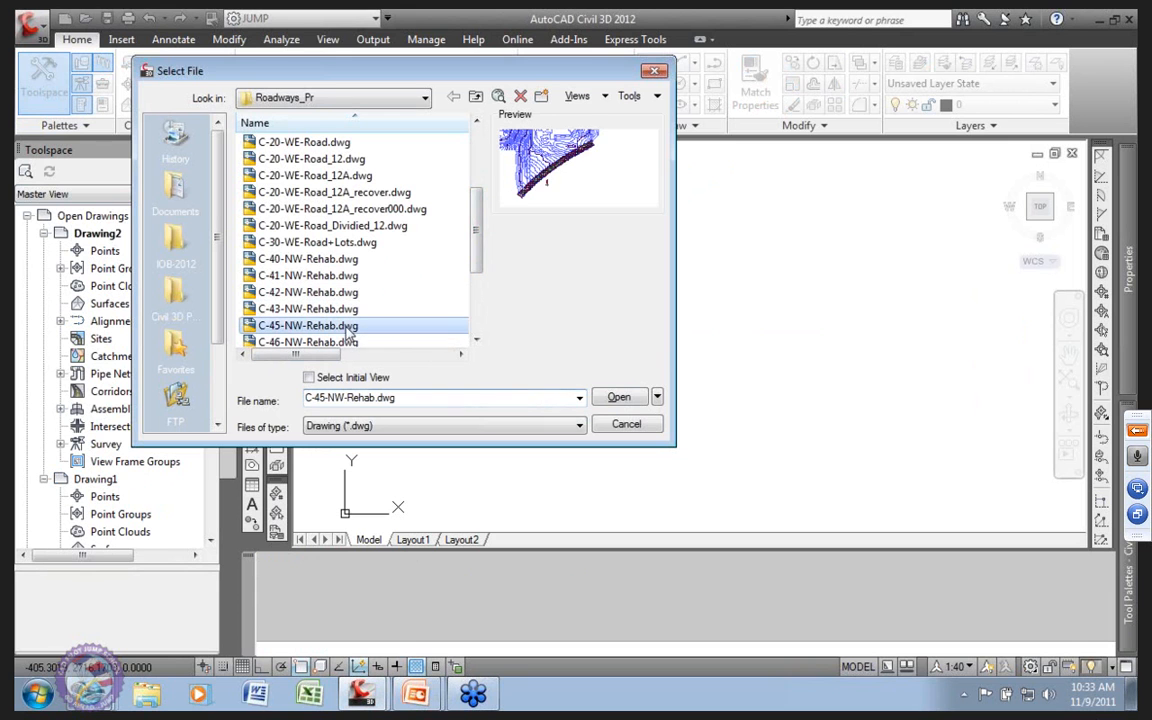
{"action": "left_click", "coordinate": [621, 397]}
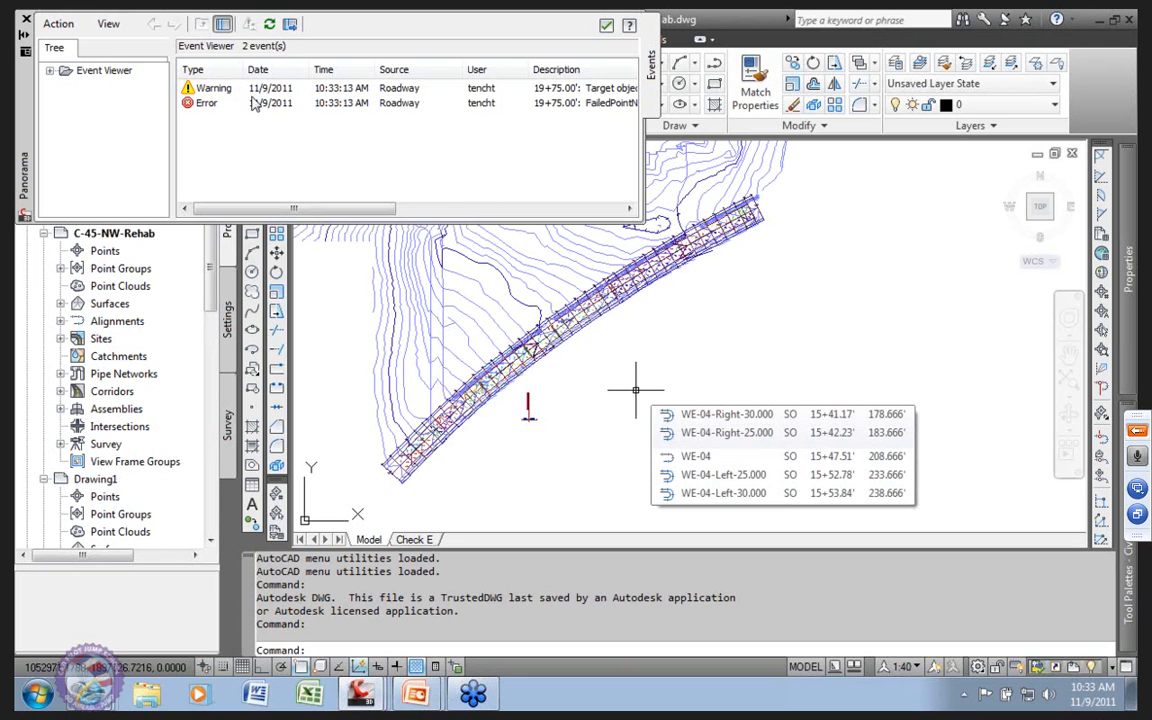
{"action": "left_click", "coordinate": [607, 25]}
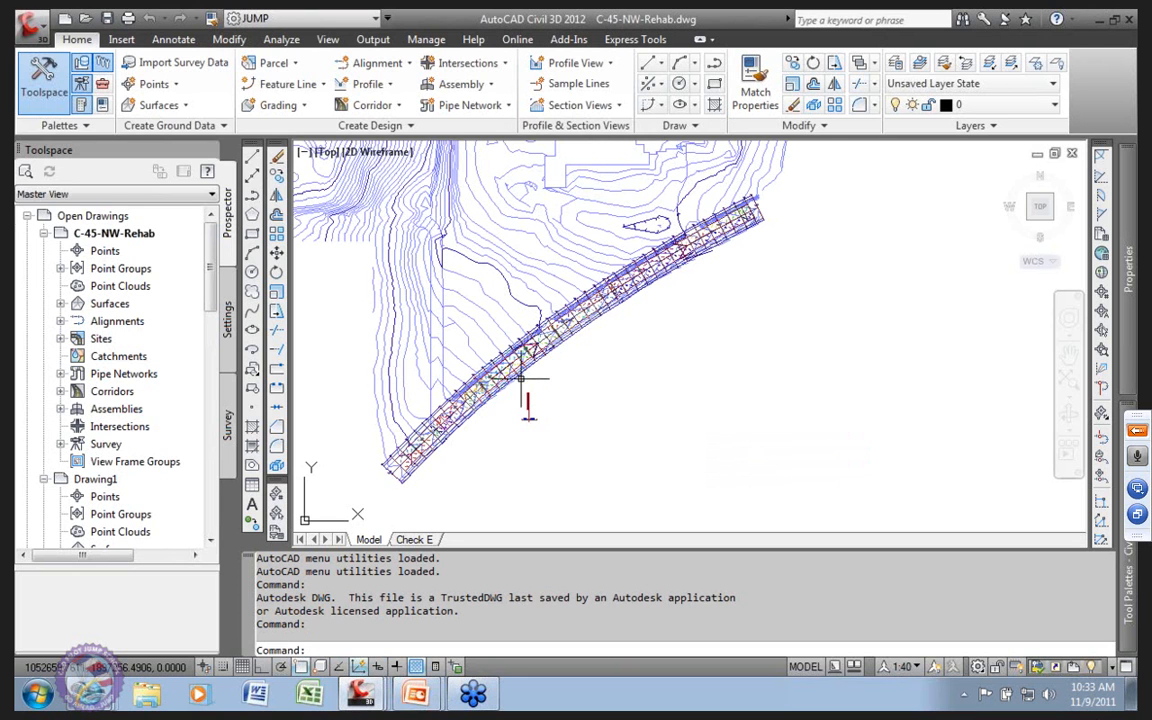
Step: Select Corridor EG, bring up its corridor surface settings and expand the surface to show its Top link data
{"action": "scroll", "coordinate": [476, 334], "scroll_direction": "up", "scroll_amount": 5}
{"action": "scroll", "coordinate": [495, 320], "scroll_direction": "up", "scroll_amount": 5}
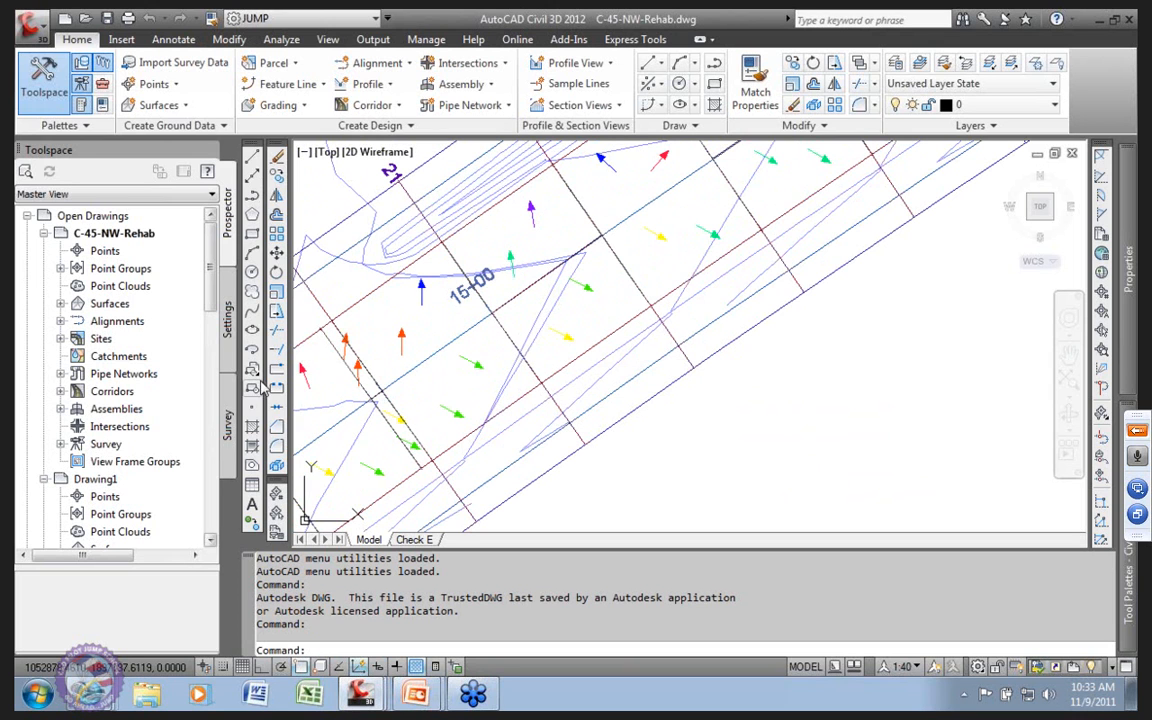
{"action": "left_click", "coordinate": [60, 391]}
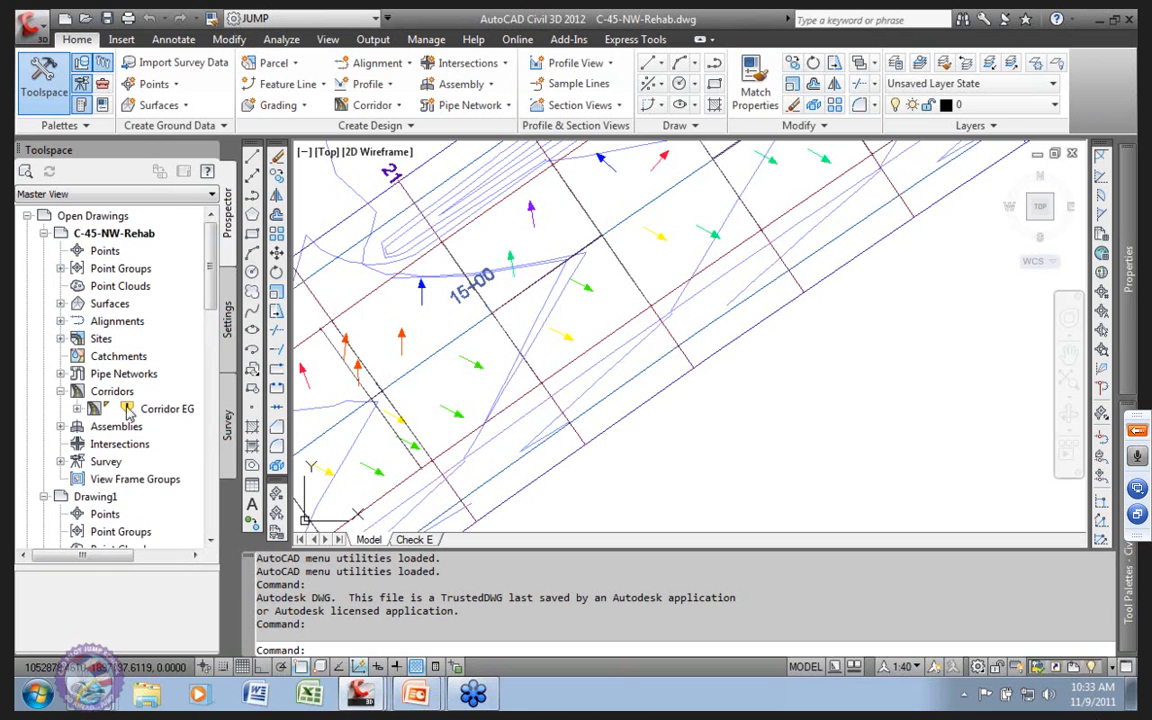
{"action": "left_click", "coordinate": [160, 410]}
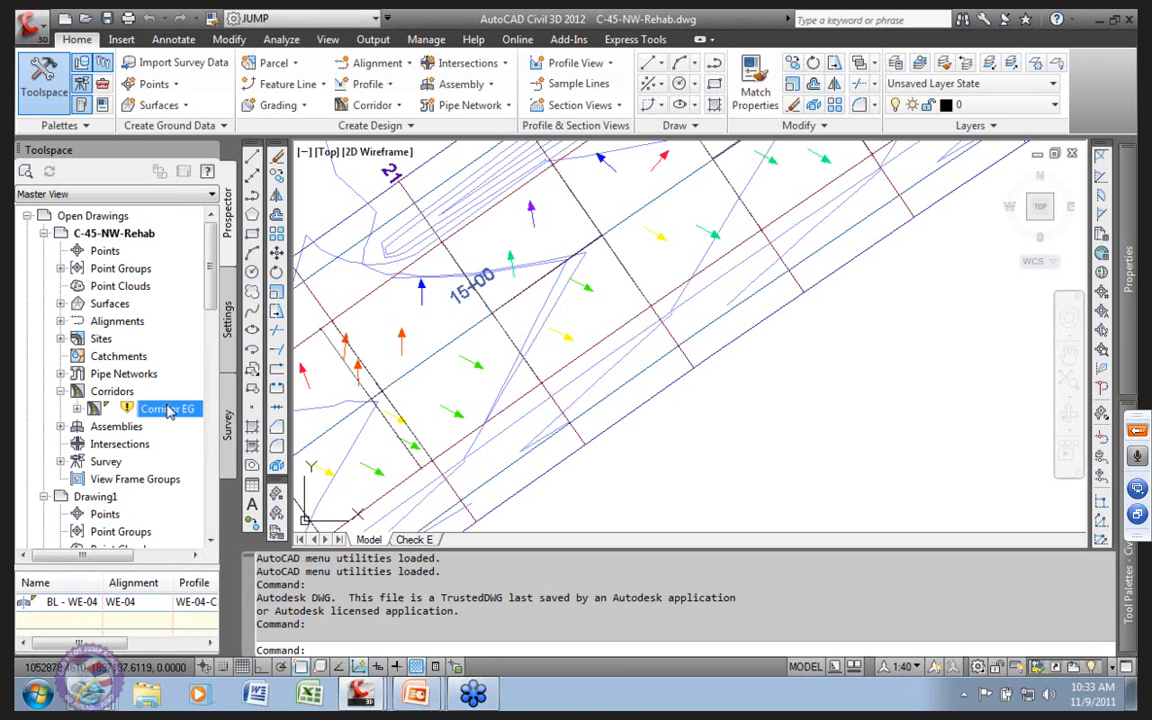
{"action": "right_click", "coordinate": [167, 408]}
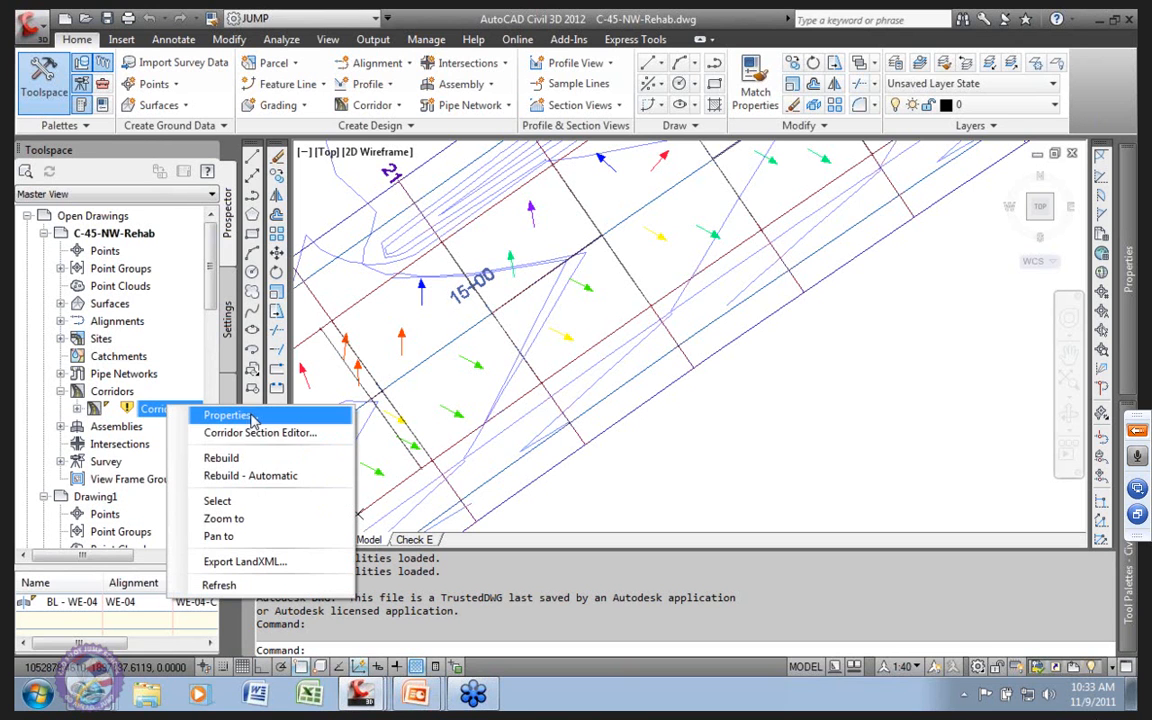
{"action": "left_click", "coordinate": [217, 501]}
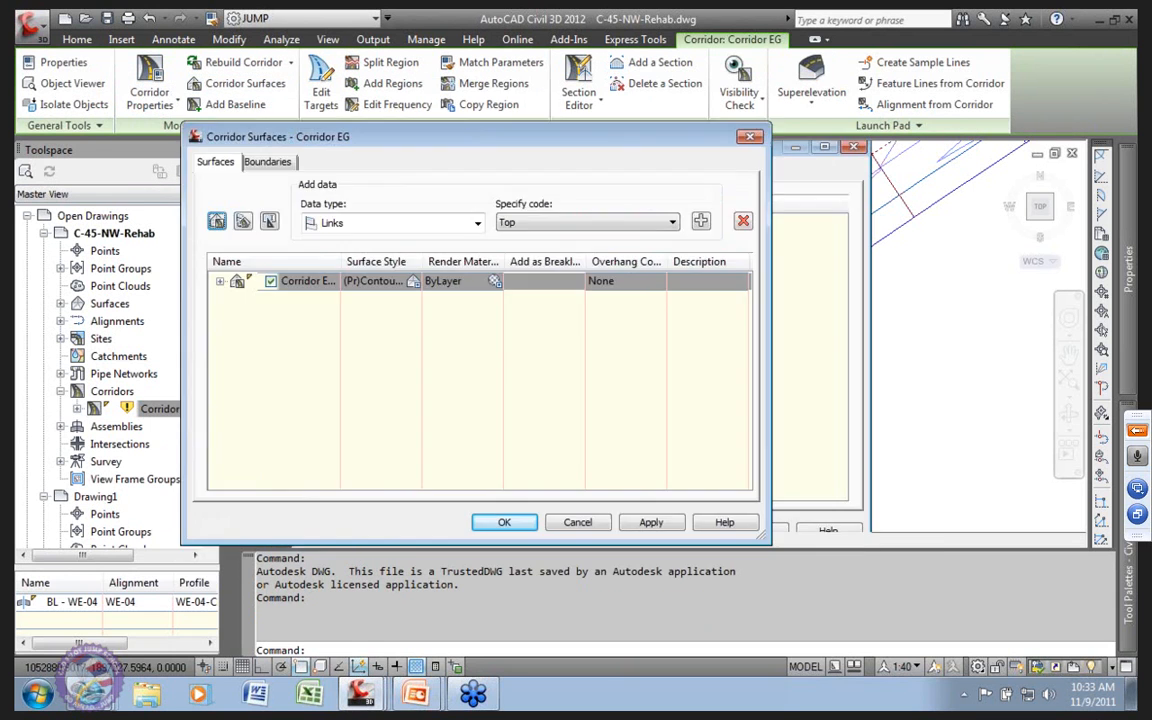
{"action": "left_click", "coordinate": [221, 282]}
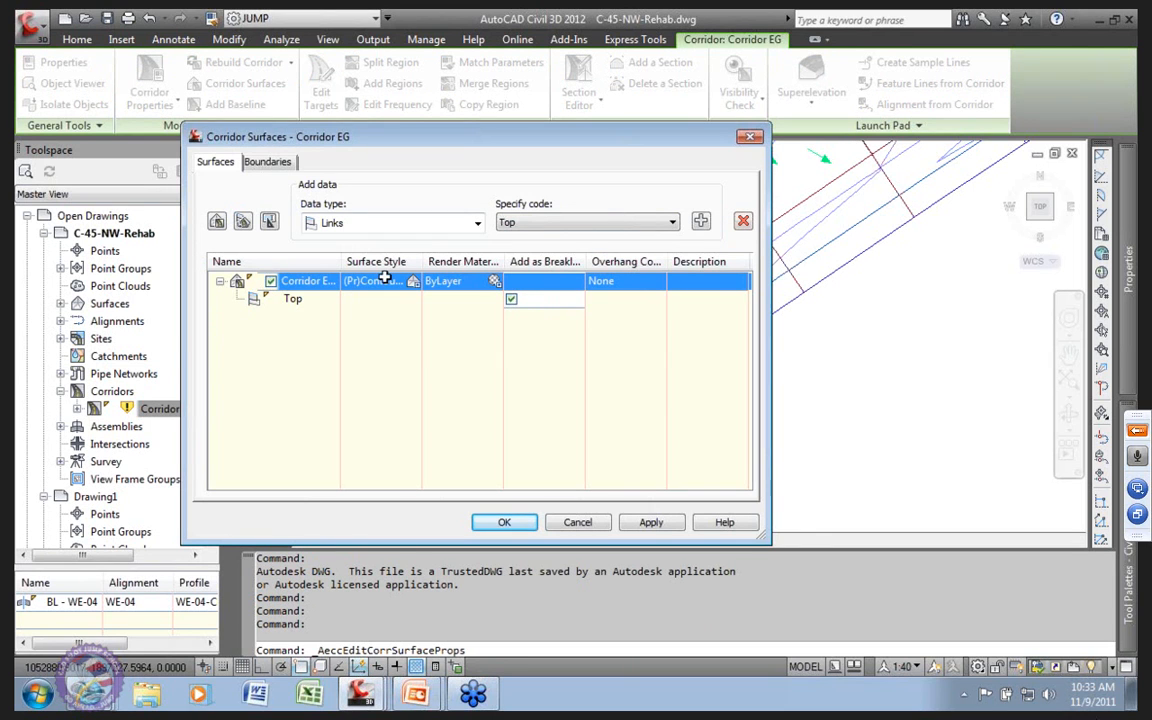
Step: Set the overhang correction of the Corridor EG TOP surface to Top Links and apply it
{"action": "left_click", "coordinate": [600, 283]}
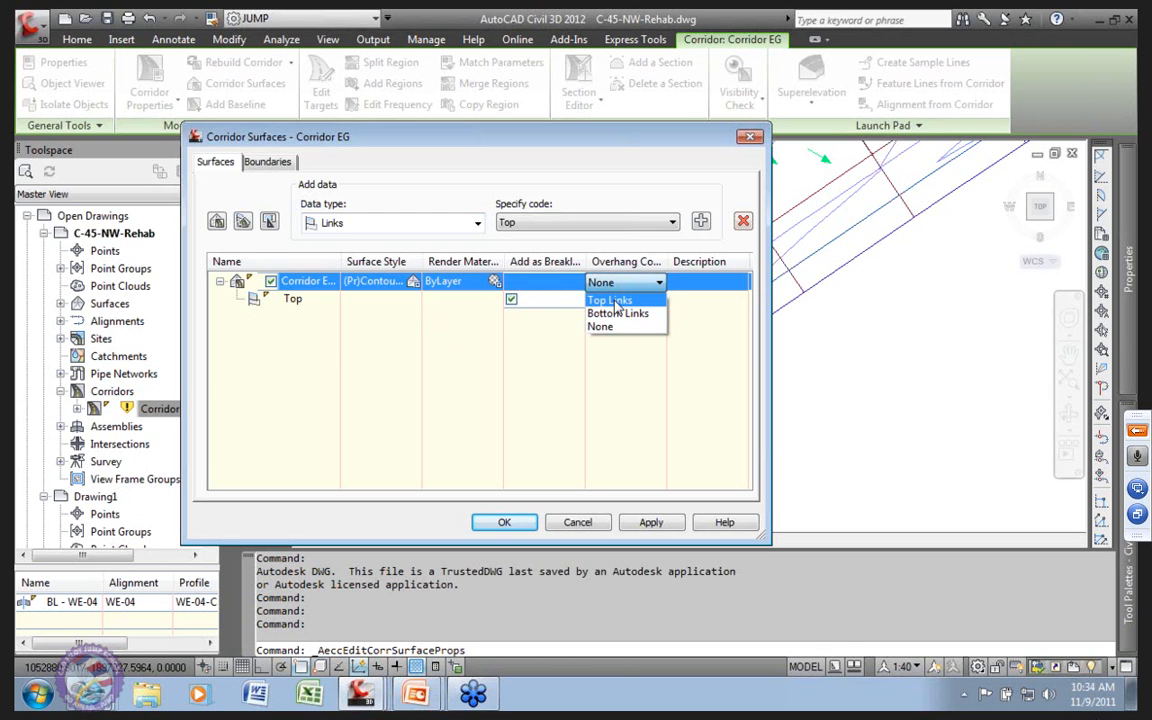
{"action": "left_click", "coordinate": [616, 302]}
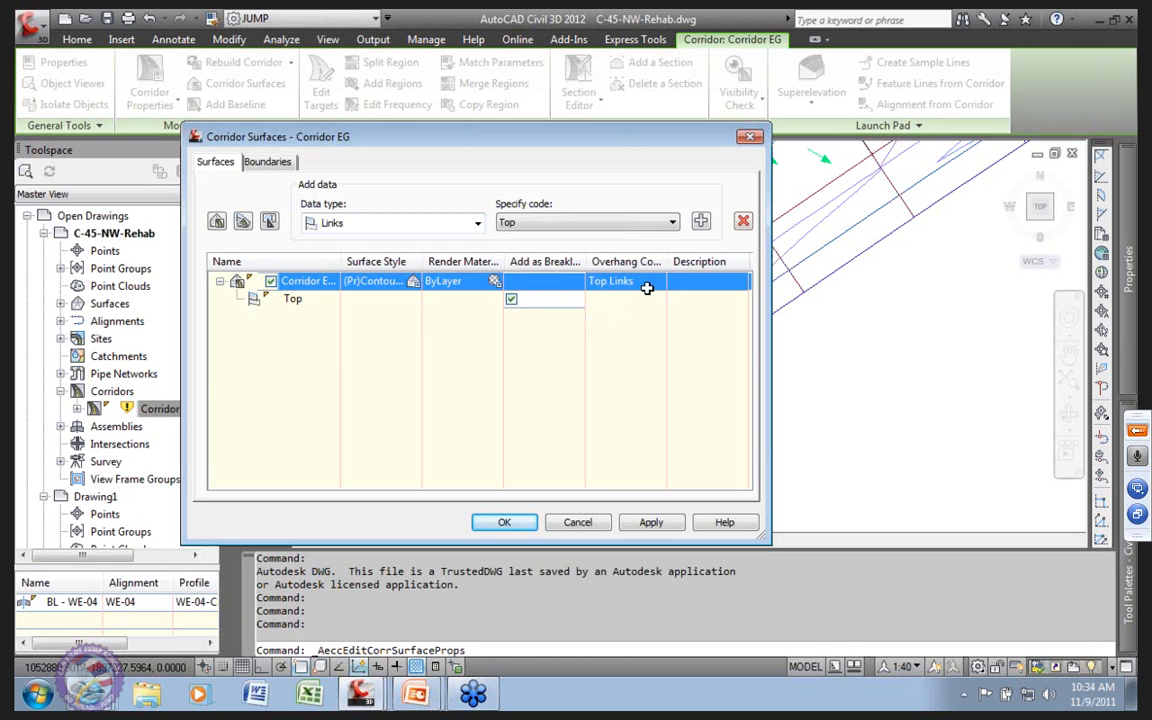
{"action": "left_click", "coordinate": [650, 522]}
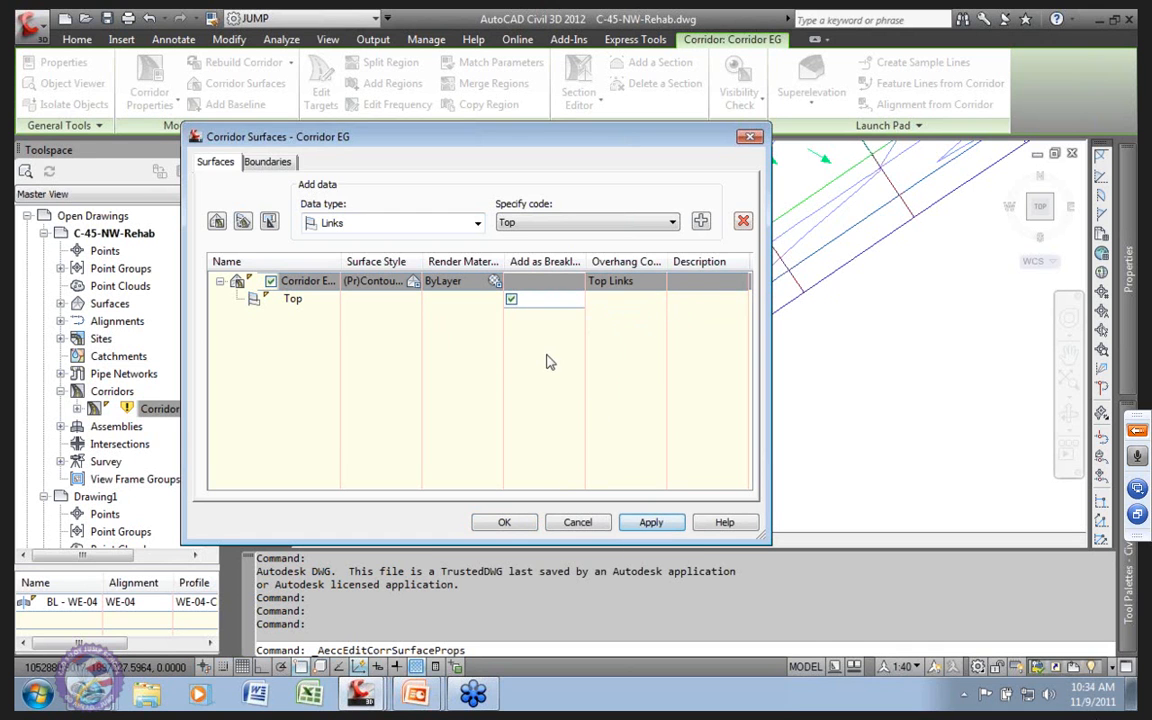
Step: Check the boundary definition of the Corridor EG TOP surface and accept the corridor surface settings
{"action": "left_click", "coordinate": [327, 284]}
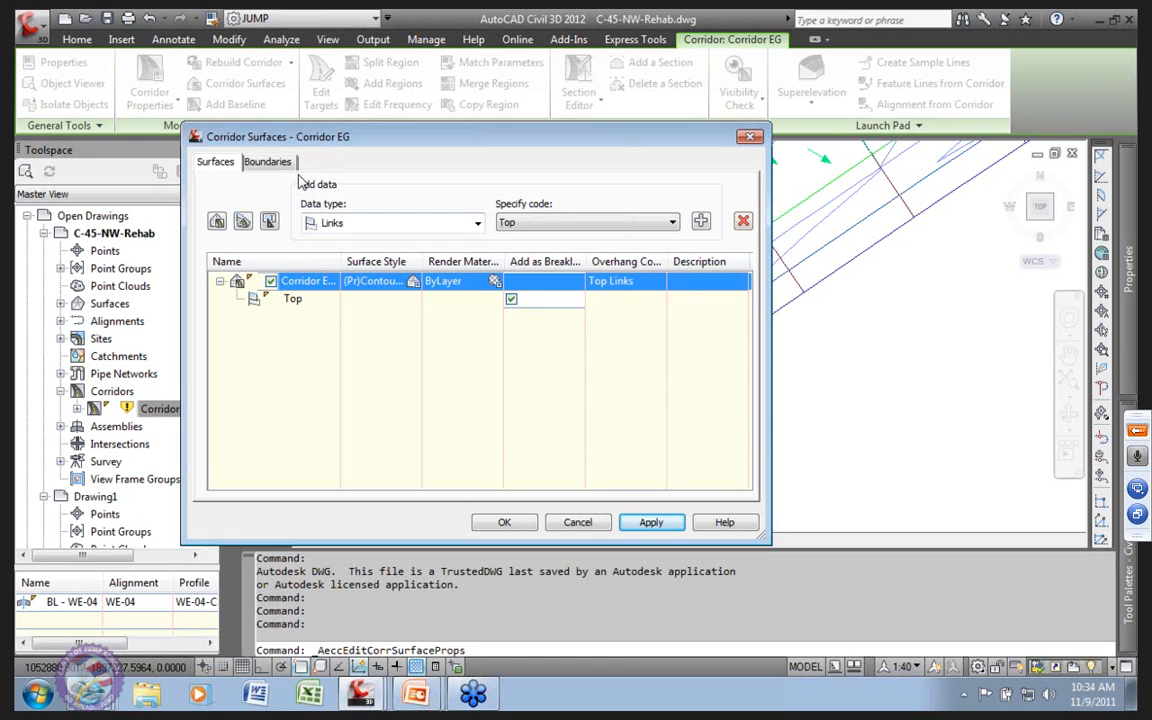
{"action": "left_click", "coordinate": [267, 161]}
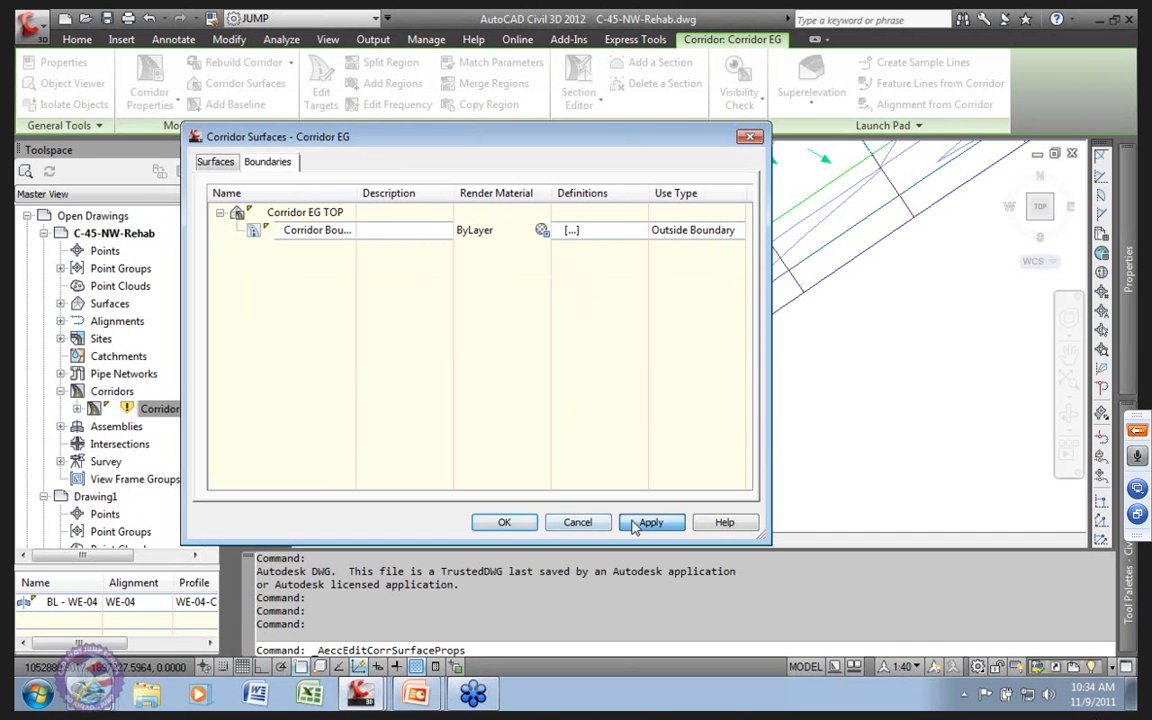
{"action": "left_click", "coordinate": [506, 522]}
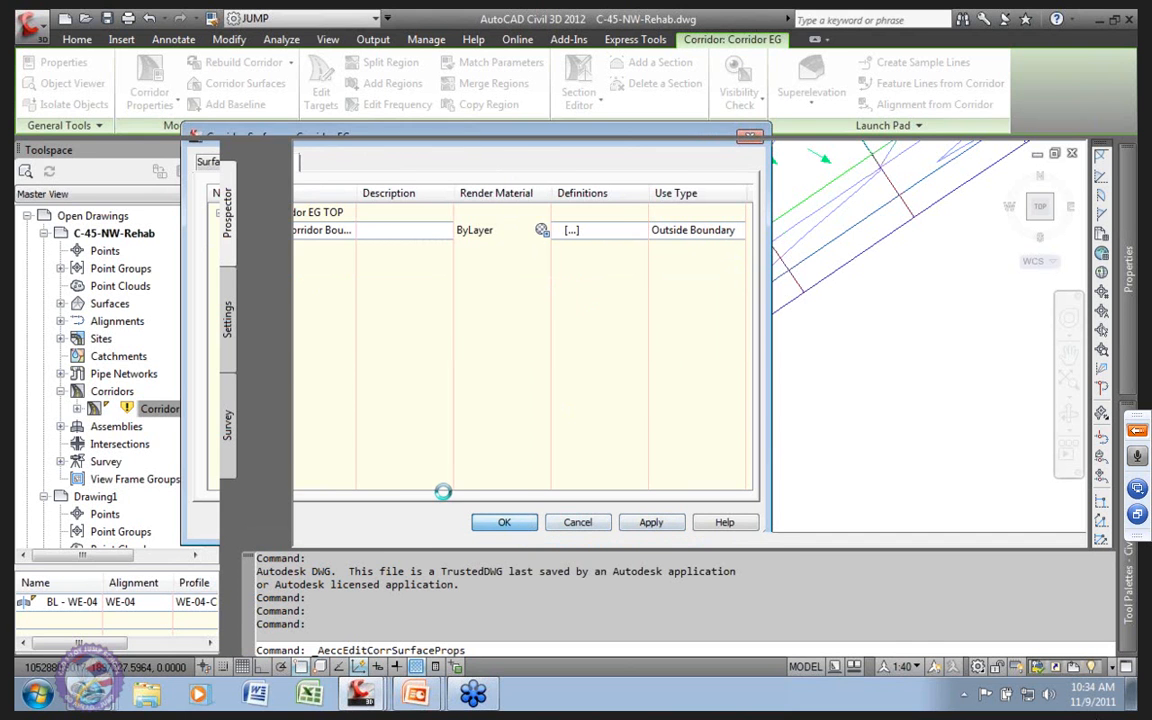
Step: Examine the slope arrows and contours along the rebuilt corridor around station 15+00 and select the Corridor EG TOP surface
{"action": "scroll", "coordinate": [514, 316], "scroll_direction": "down", "scroll_amount": 5}
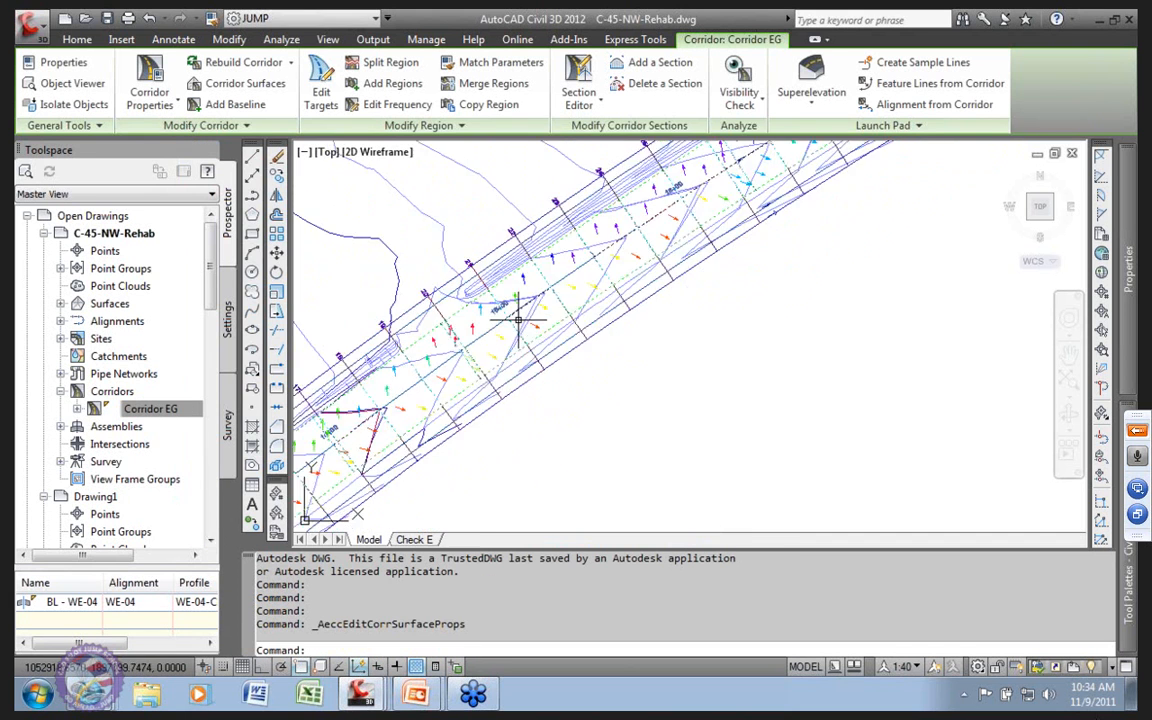
{"action": "scroll", "coordinate": [477, 354], "scroll_direction": "up", "scroll_amount": 5}
{"action": "middle_click_drag", "start_coordinate": [519, 360], "coordinate": [617, 308]}
{"action": "scroll", "coordinate": [610, 290], "scroll_direction": "down", "scroll_amount": 4}
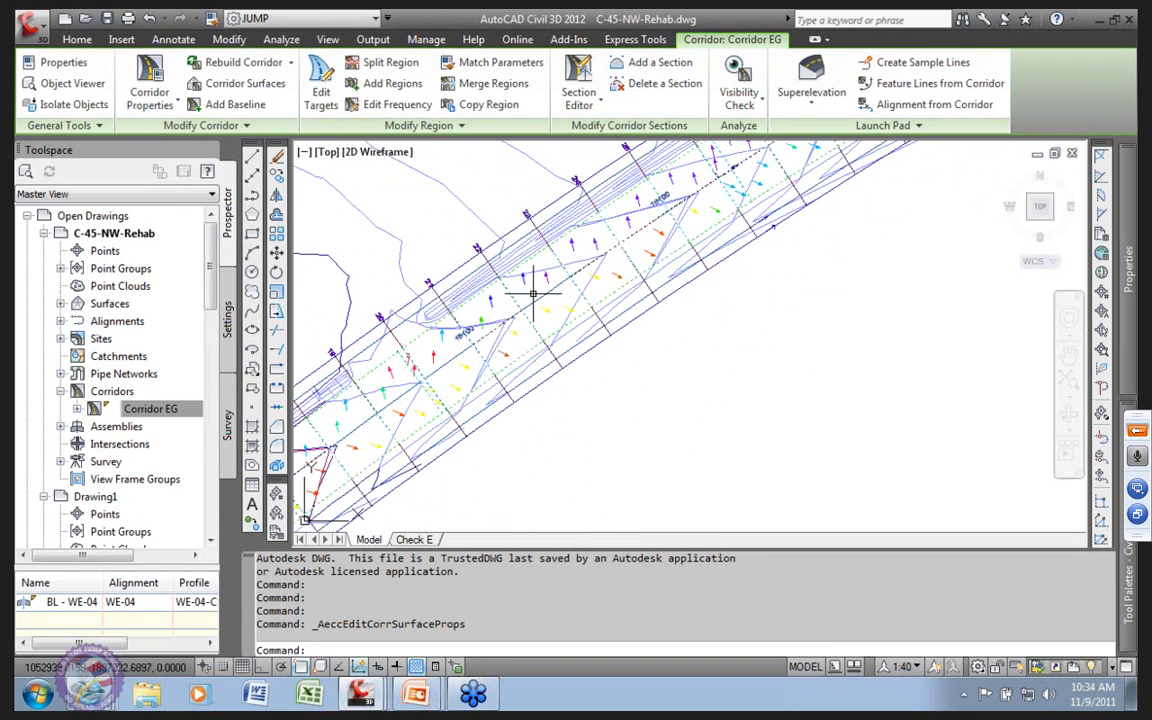
{"action": "scroll", "coordinate": [560, 240], "scroll_direction": "up", "scroll_amount": 4}
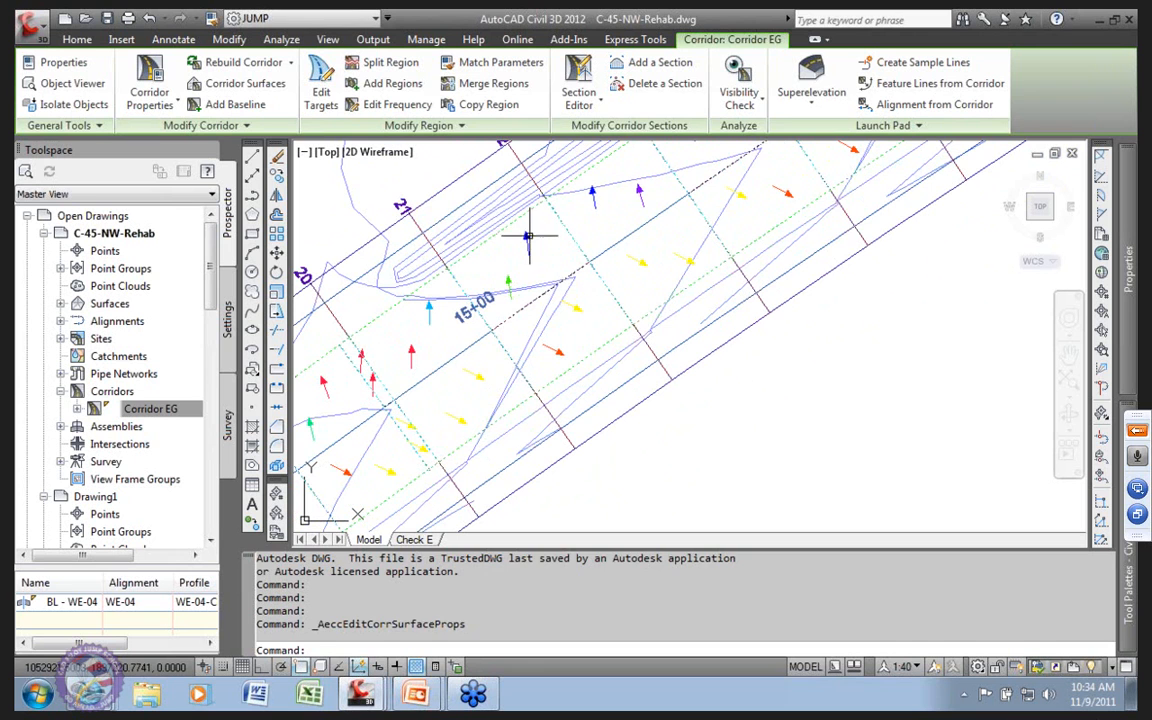
{"action": "left_click", "coordinate": [581, 240]}
{"action": "scroll", "coordinate": [584, 242], "scroll_direction": "down", "scroll_amount": 4}
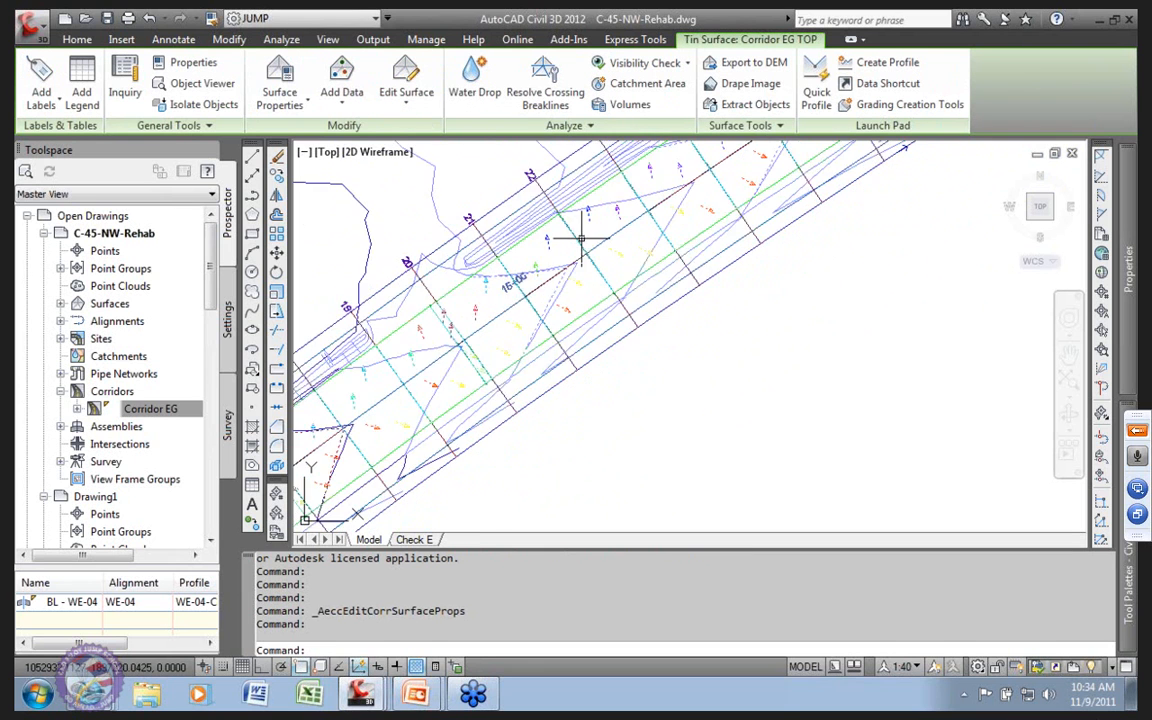
Step: Run a Slope Arrows analysis with 8 ranges on the Corridor EG TOP surface, review the slope ranges, and accept the surface properties
{"action": "scroll", "coordinate": [545, 350], "scroll_direction": "up", "scroll_amount": 8}
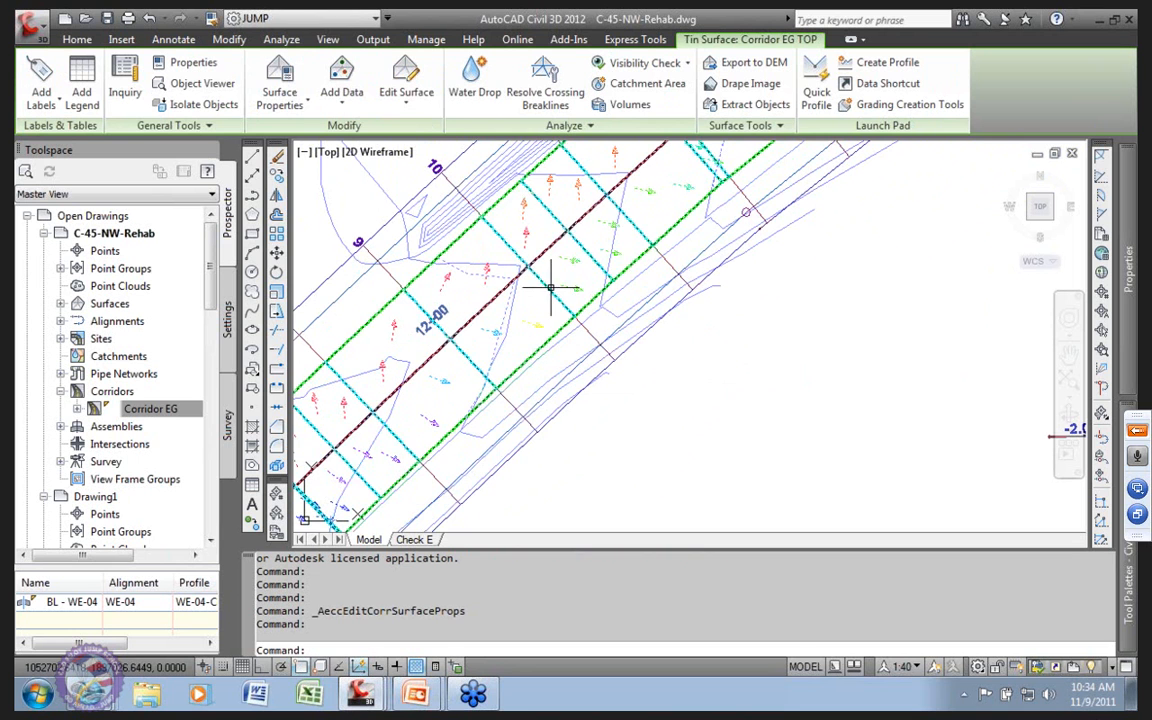
{"action": "scroll", "coordinate": [478, 298], "scroll_direction": "down", "scroll_amount": 5}
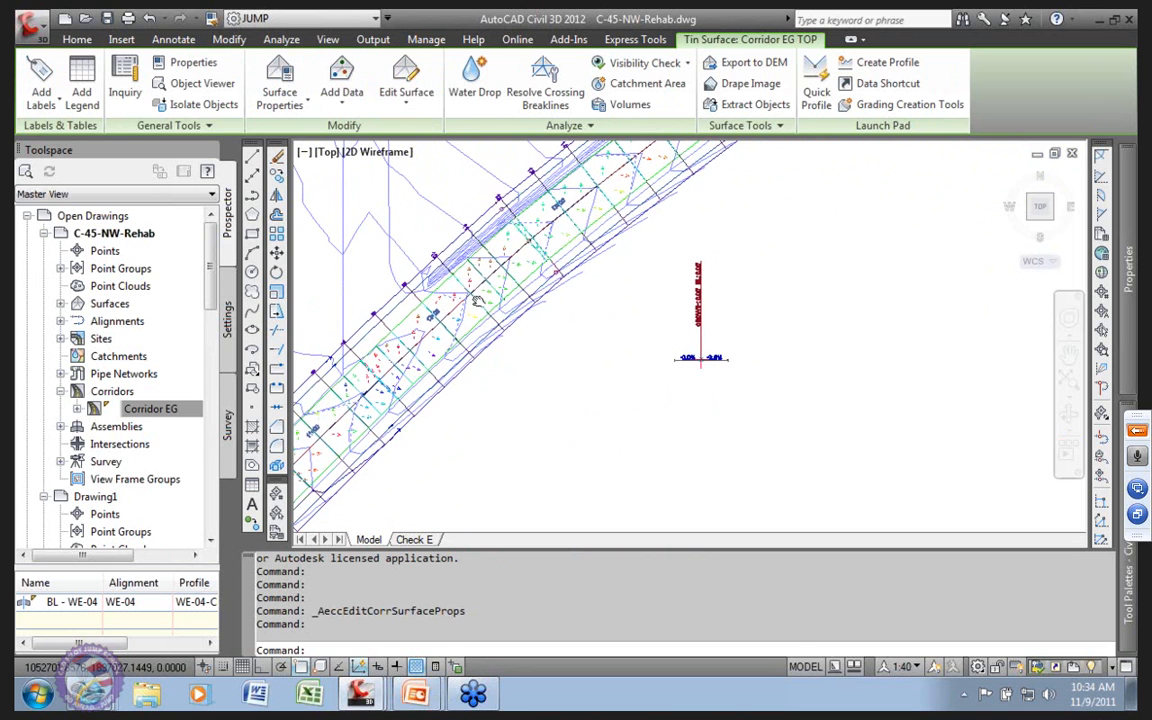
{"action": "left_click", "coordinate": [281, 75]}
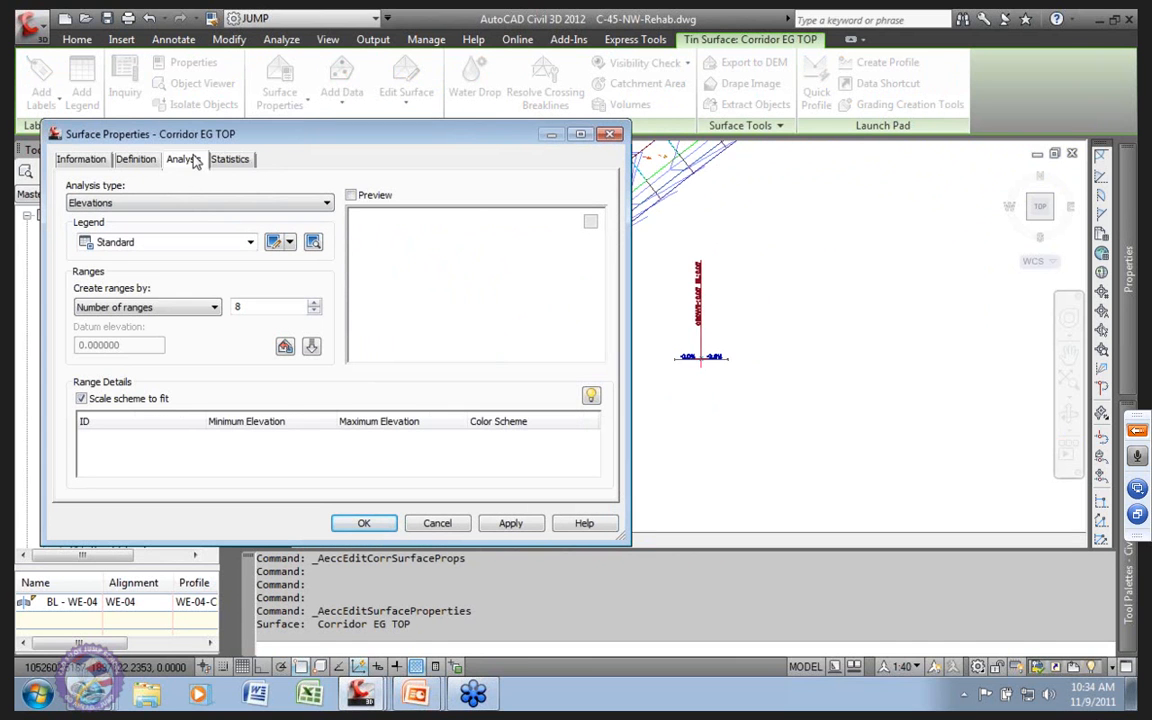
{"action": "left_click", "coordinate": [323, 204]}
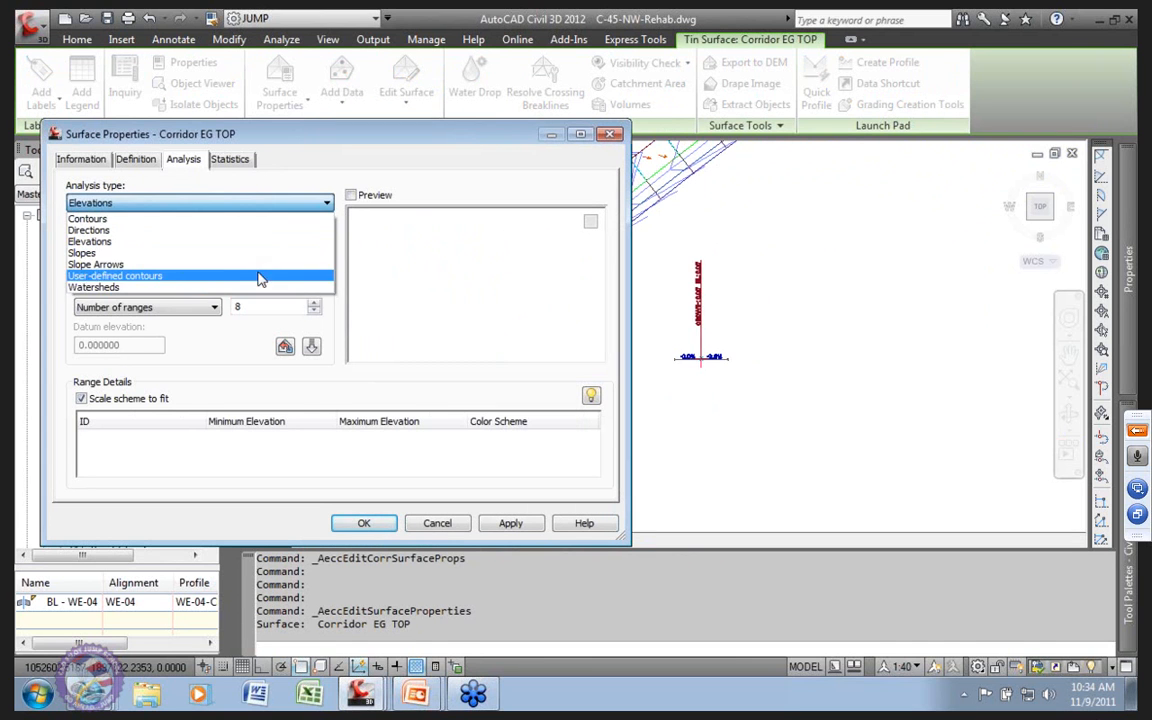
{"action": "left_click", "coordinate": [100, 265]}
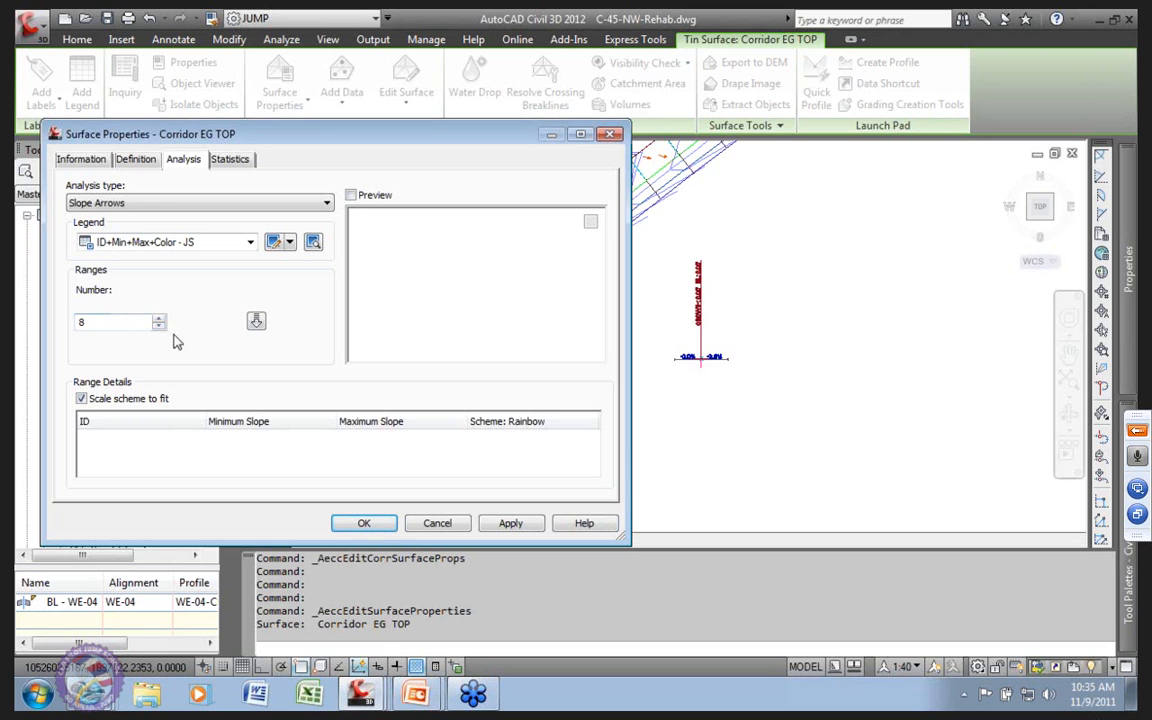
{"action": "left_click", "coordinate": [256, 322]}
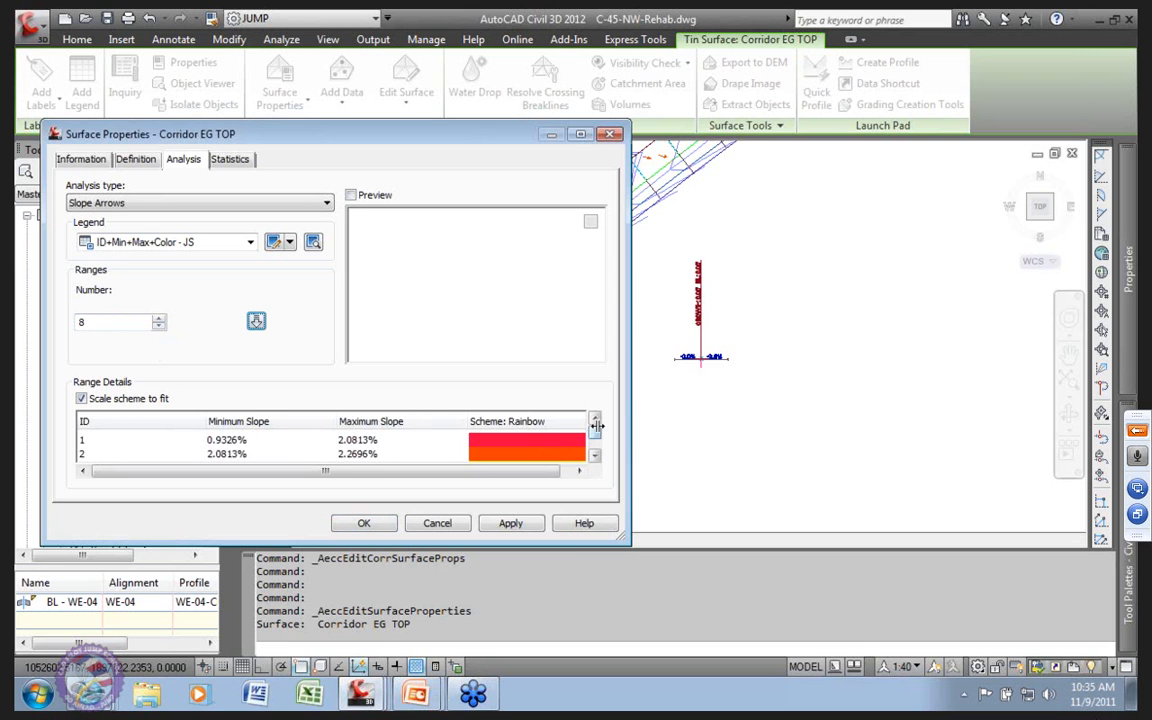
{"action": "left_click_drag", "start_coordinate": [597, 437], "coordinate": [596, 449]}
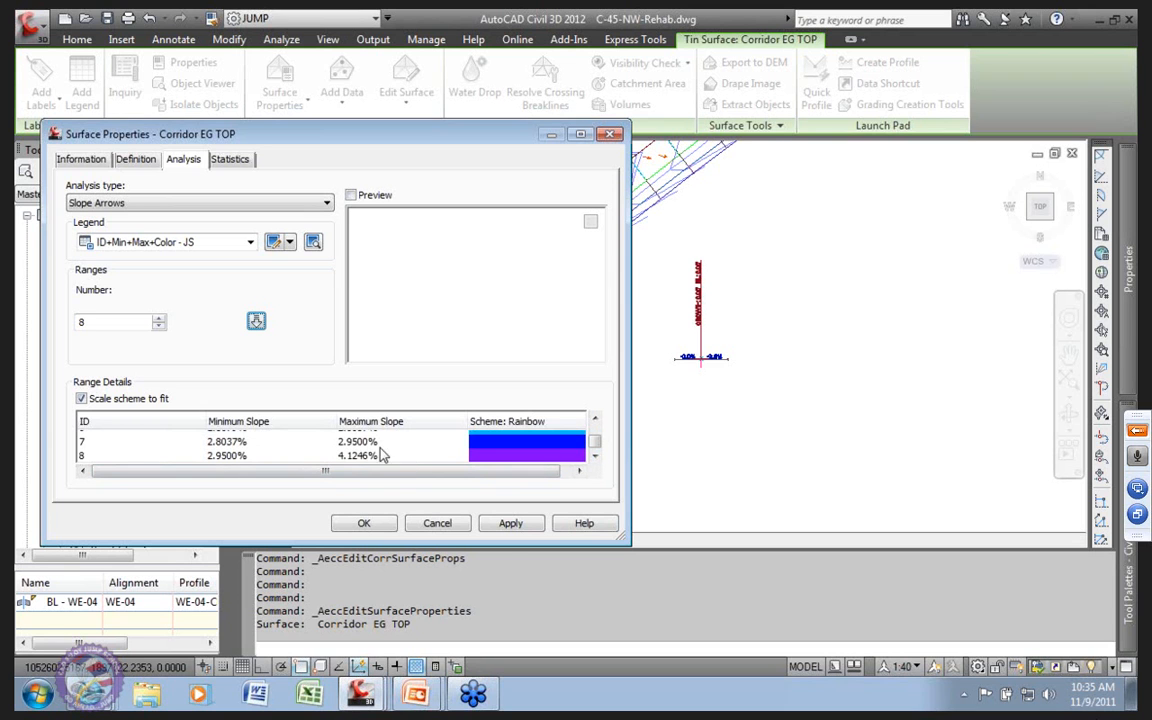
{"action": "left_click", "coordinate": [510, 523]}
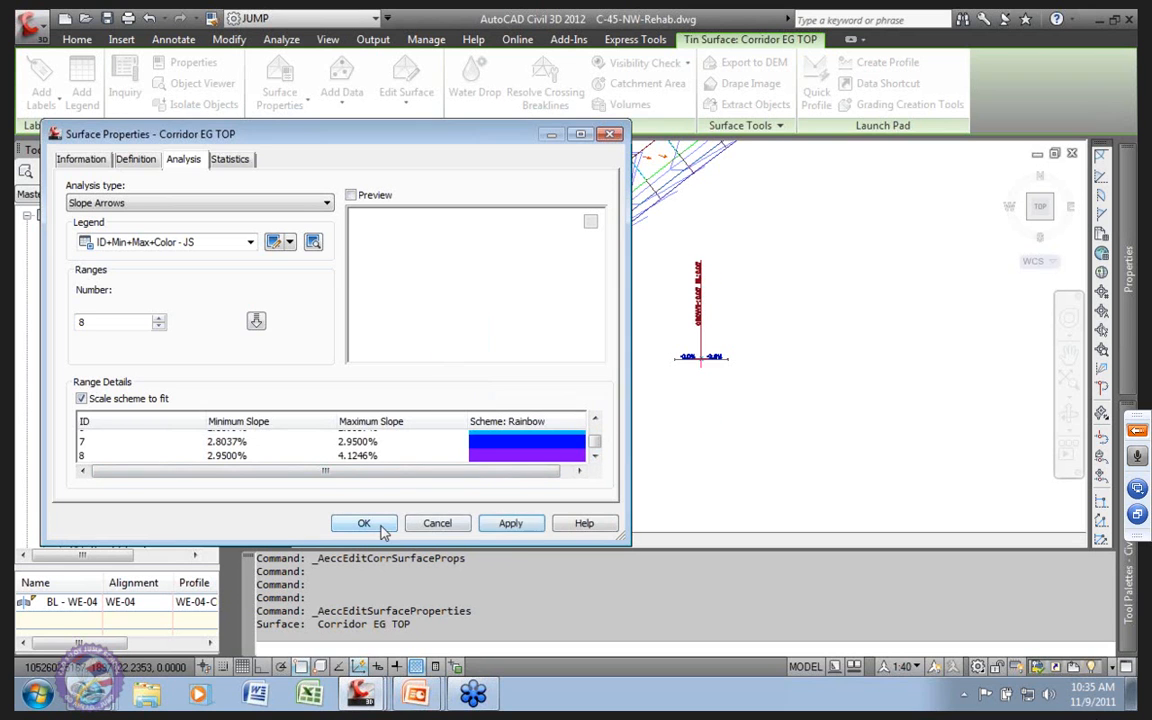
{"action": "left_click", "coordinate": [364, 523]}
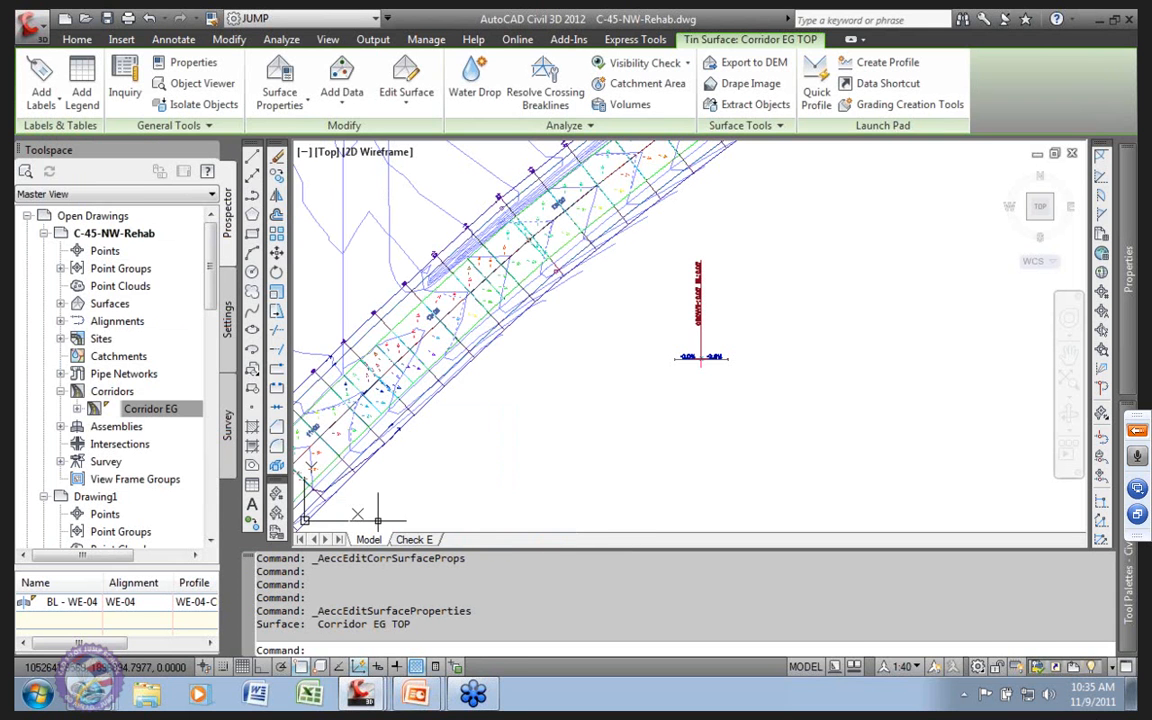
Step: Examine the colours and directions of the slope arrows along the corridor, especially between stations 11+00 and 12+00
{"action": "scroll", "coordinate": [383, 297], "scroll_direction": "up", "scroll_amount": 3}
{"action": "scroll", "coordinate": [432, 314], "scroll_direction": "up", "scroll_amount": 3}
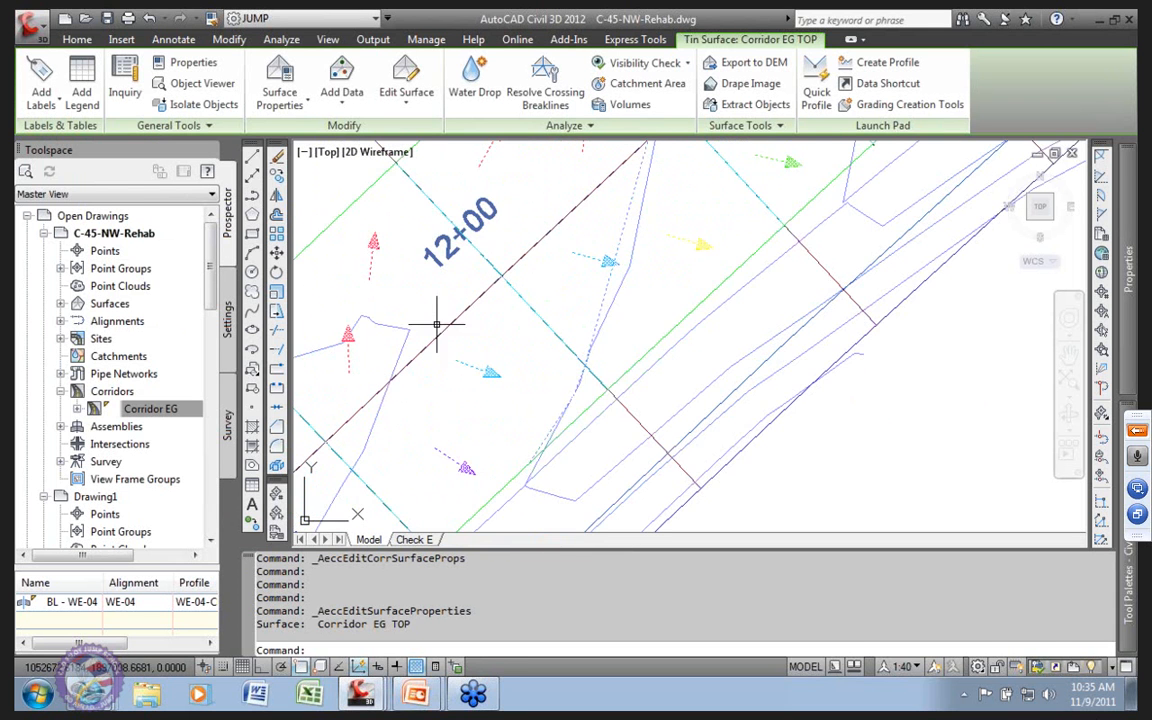
{"action": "scroll", "coordinate": [489, 347], "scroll_direction": "down", "scroll_amount": 3}
{"action": "scroll", "coordinate": [530, 320], "scroll_direction": "up", "scroll_amount": 4}
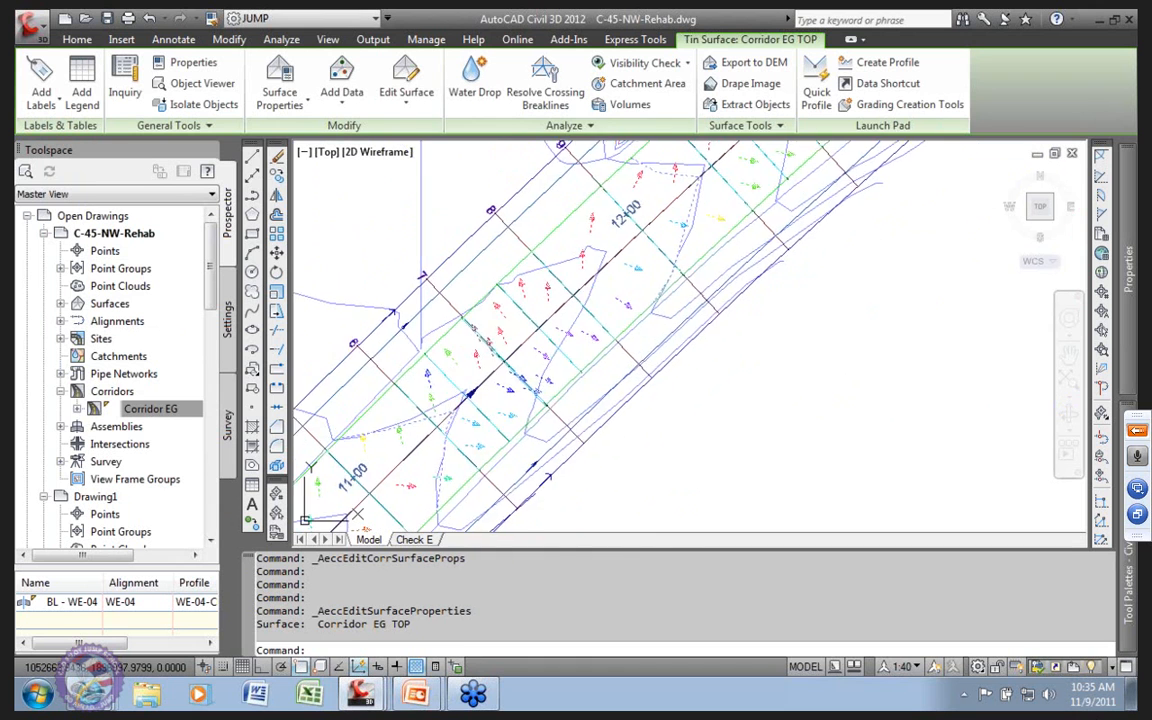
{"action": "left_click", "coordinate": [568, 366]}
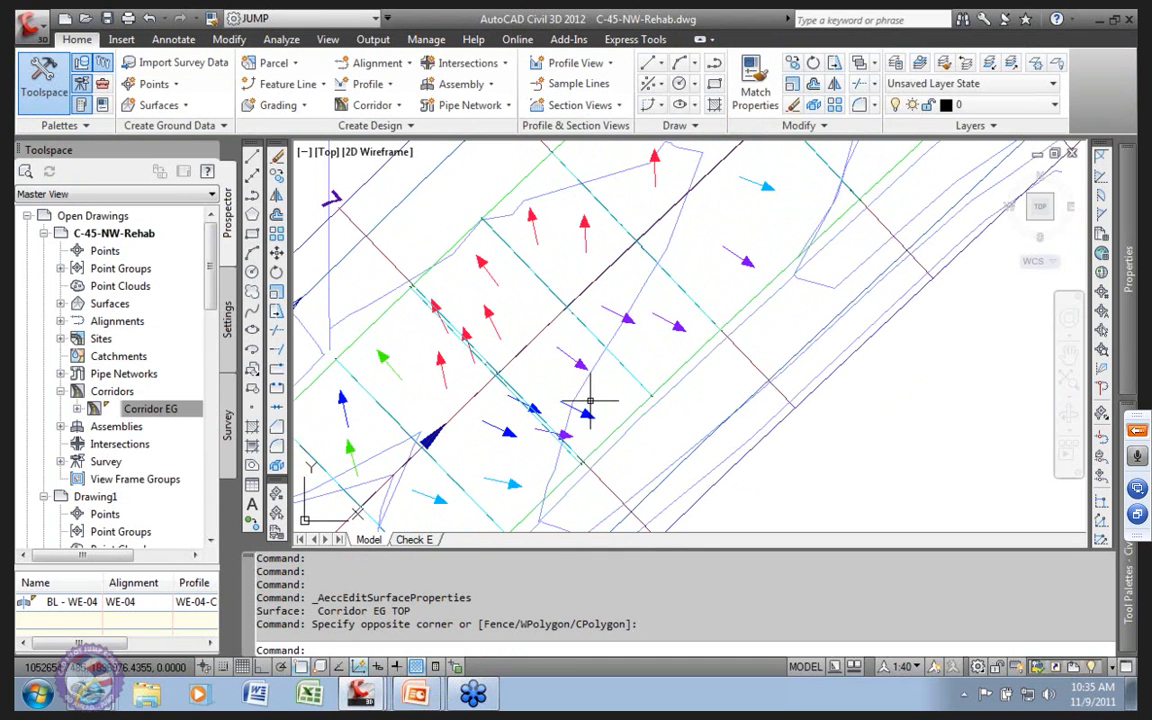
{"action": "scroll", "coordinate": [578, 382], "scroll_direction": "down", "scroll_amount": 2}
{"action": "scroll", "coordinate": [547, 440], "scroll_direction": "down", "scroll_amount": 1}
{"action": "mouse_move", "coordinate": [455, 510]}
{"action": "middle_mouse_down"}
{"action": "mouse_move", "coordinate": [553, 360]}
{"action": "mouse_move", "coordinate": [509, 377]}
{"action": "middle_mouse_up"}
{"action": "scroll", "coordinate": [569, 345], "scroll_direction": "down", "scroll_amount": 1}
{"action": "middle_click_drag", "start_coordinate": [706, 192], "coordinate": [537, 339]}
{"action": "middle_click_drag", "start_coordinate": [622, 257], "coordinate": [559, 330]}
Step: Bring up the parameters of the assembly's OverlayMillAndLevel2 subassembly and set its Left Sample Point Offset to -5
{"action": "scroll", "coordinate": [725, 485], "scroll_direction": "up", "scroll_amount": 5}
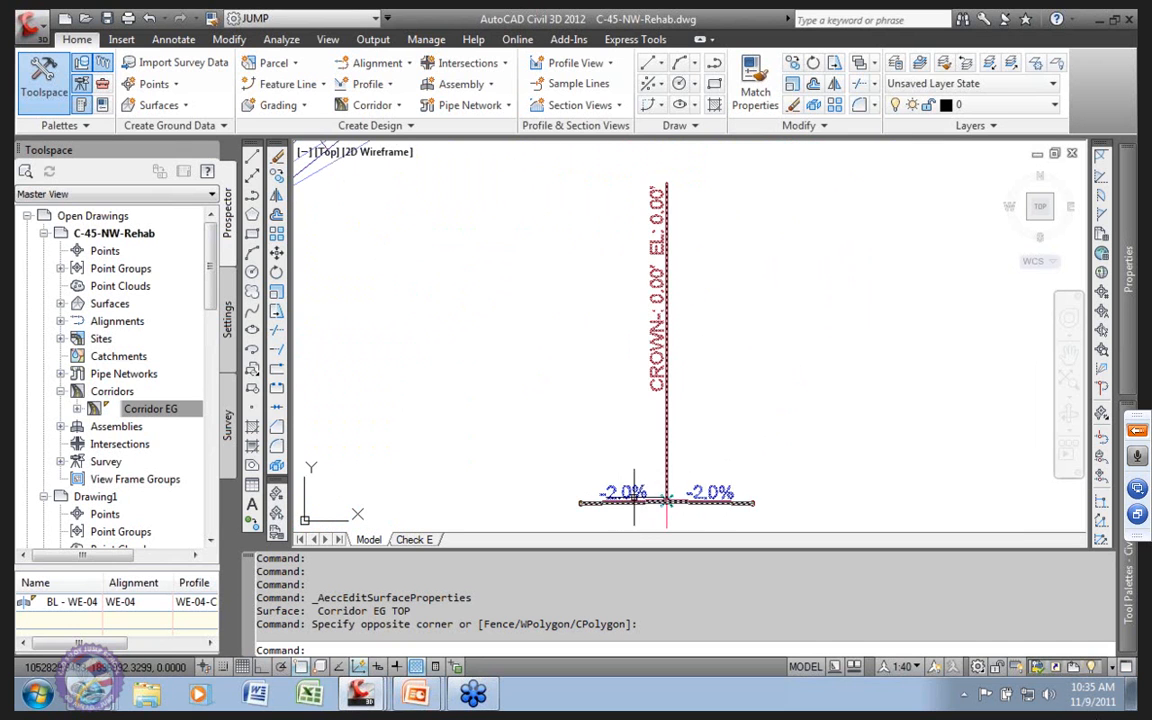
{"action": "left_click", "coordinate": [622, 490]}
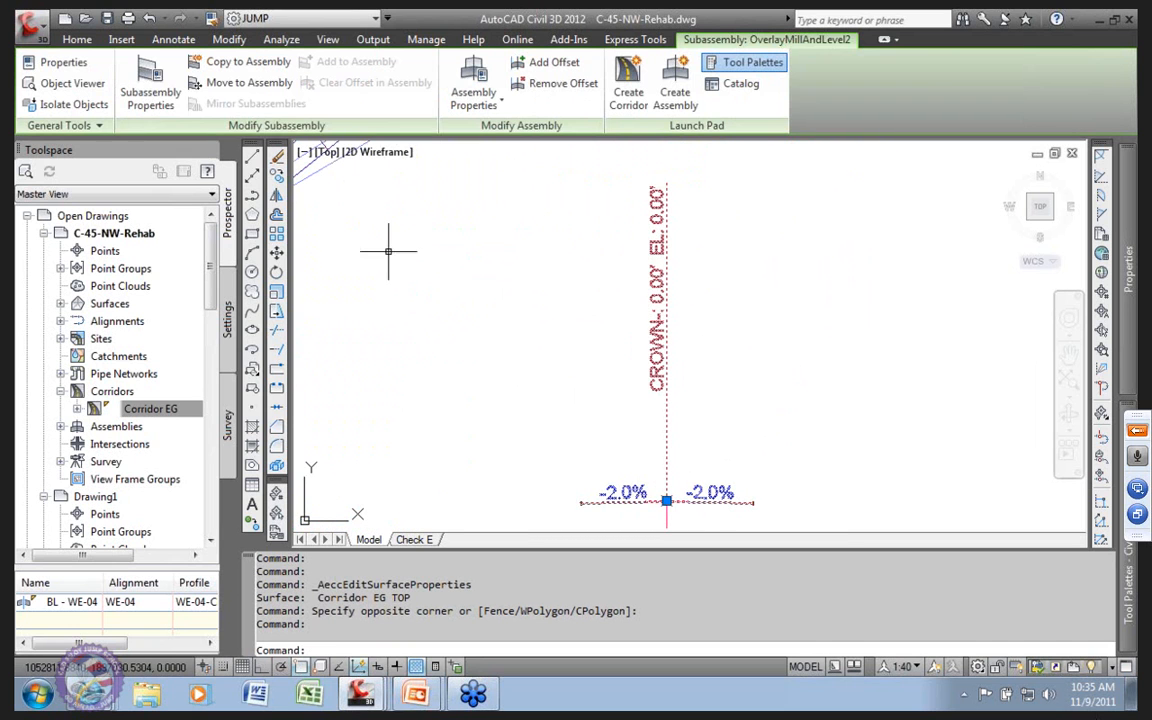
{"action": "left_click", "coordinate": [150, 92]}
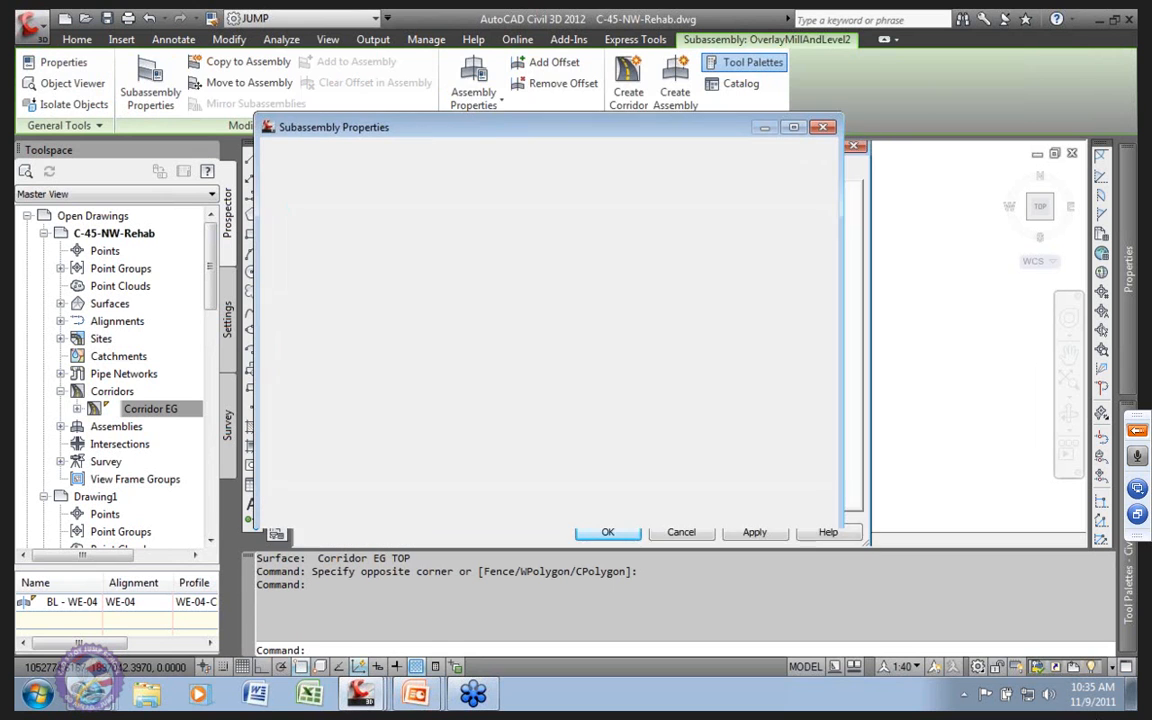
{"action": "left_click", "coordinate": [355, 152]}
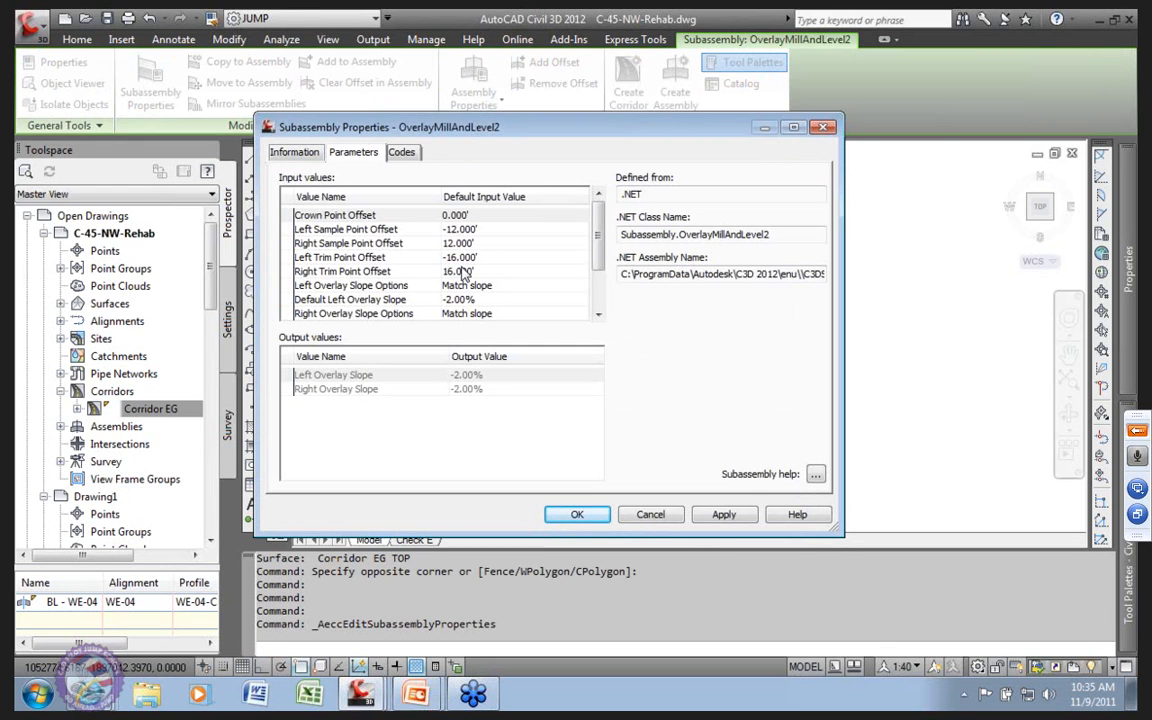
{"action": "left_click", "coordinate": [463, 230]}
{"action": "left_click", "coordinate": [463, 230]}
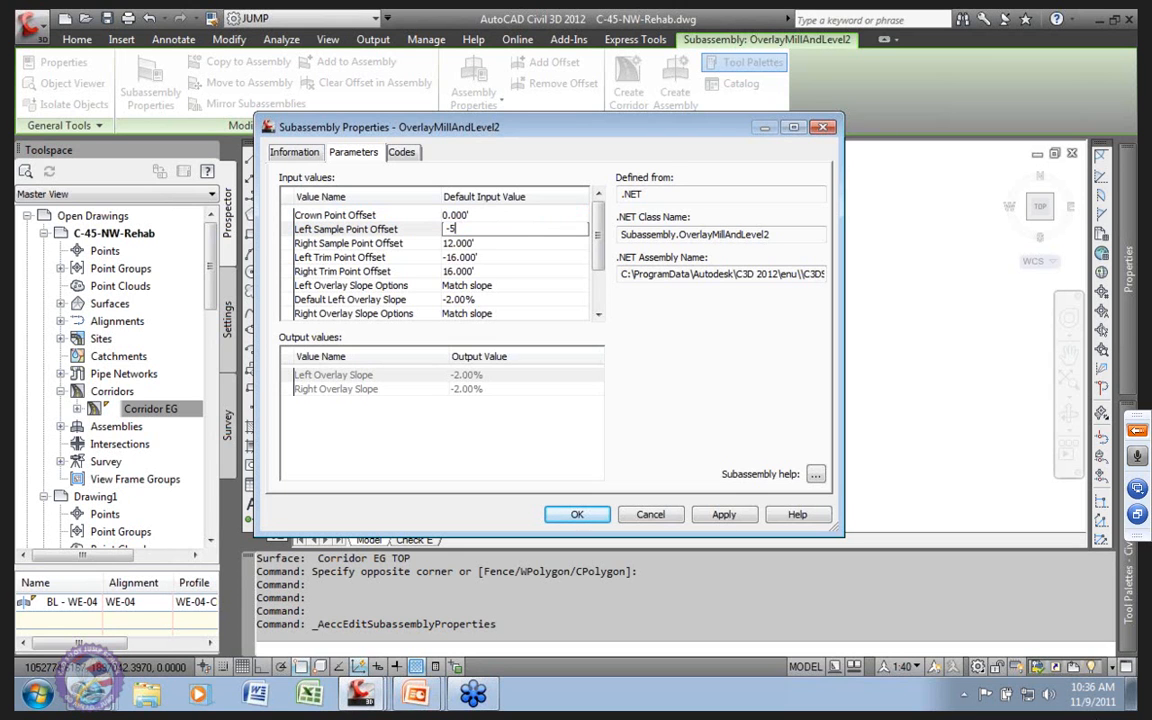
{"action": "key", "text": "Return"}
Step: Set the subassembly's Right Sample Point Offset to 6, then apply and accept the subassembly properties
{"action": "left_click", "coordinate": [490, 246]}
{"action": "left_click", "coordinate": [490, 246]}
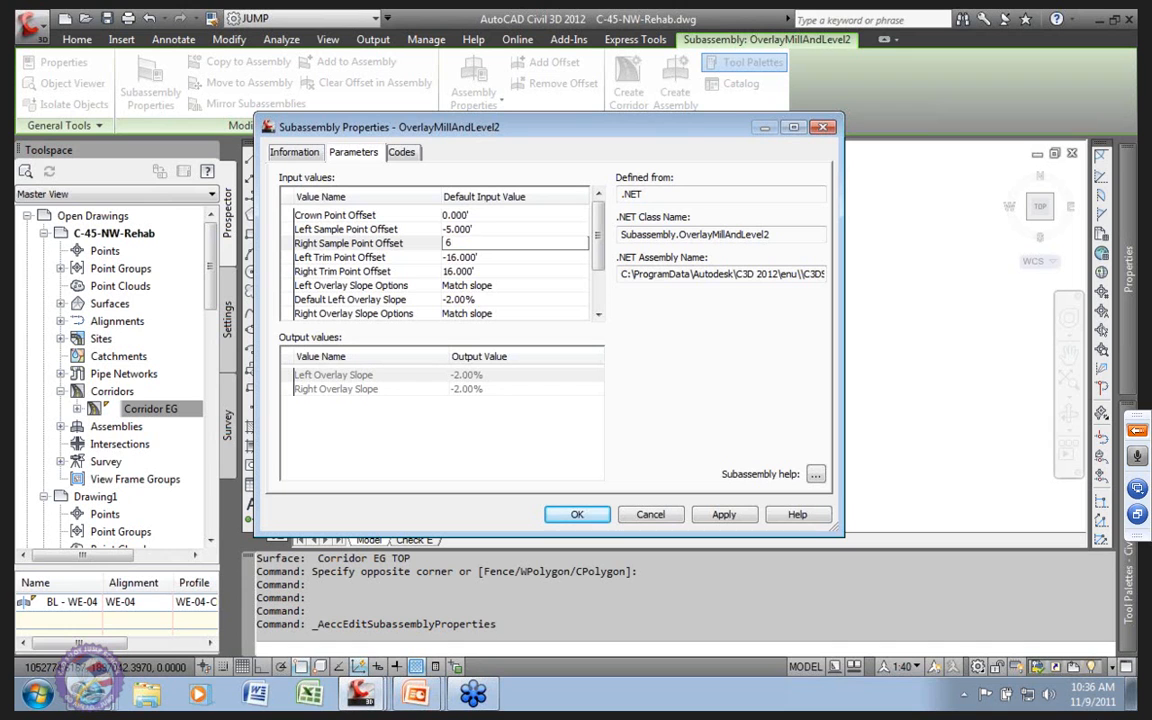
{"action": "left_click", "coordinate": [484, 231]}
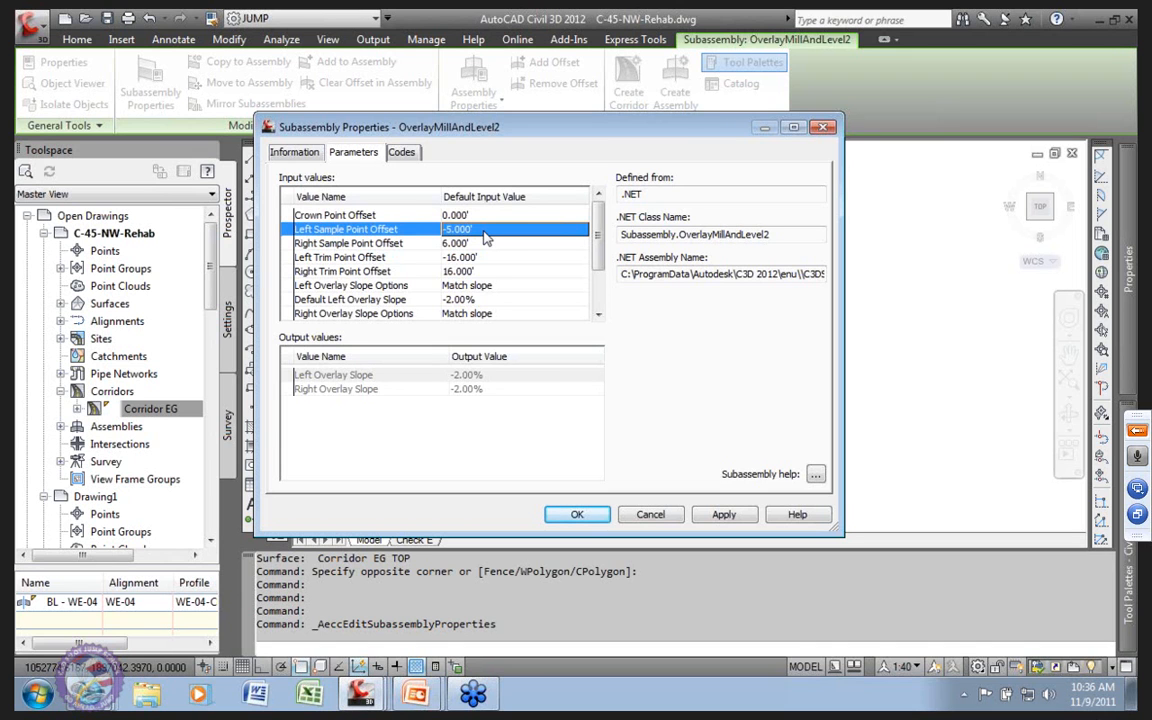
{"action": "left_click", "coordinate": [728, 516]}
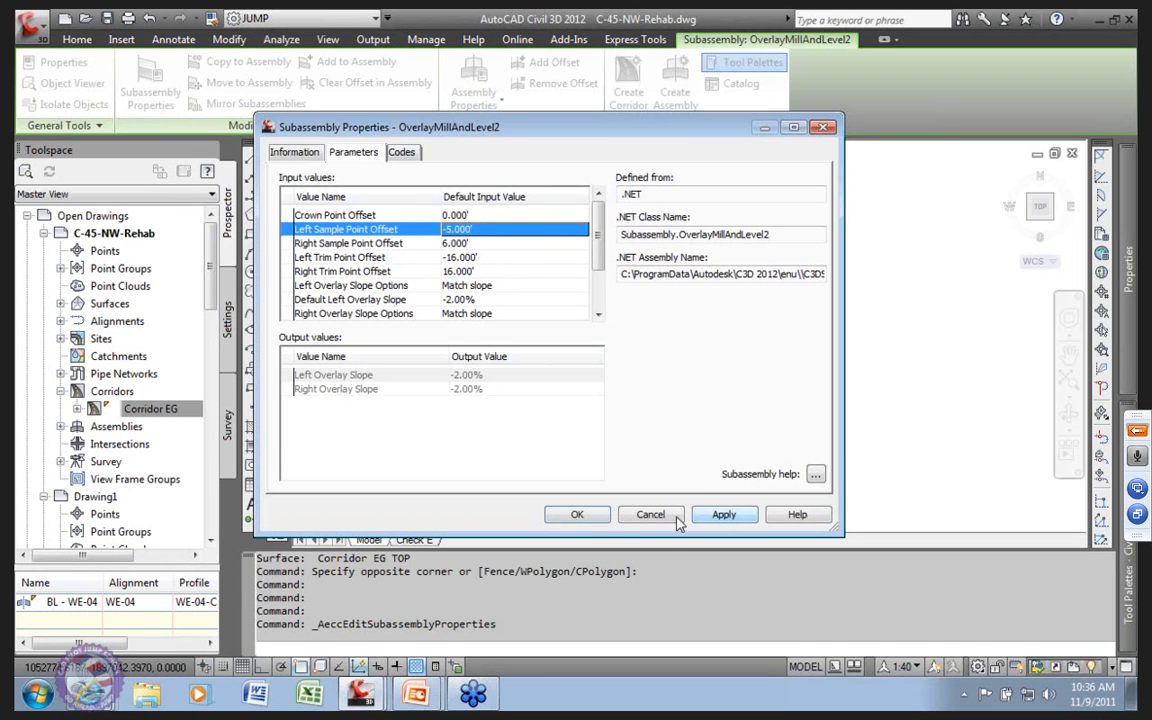
{"action": "left_click", "coordinate": [584, 516]}
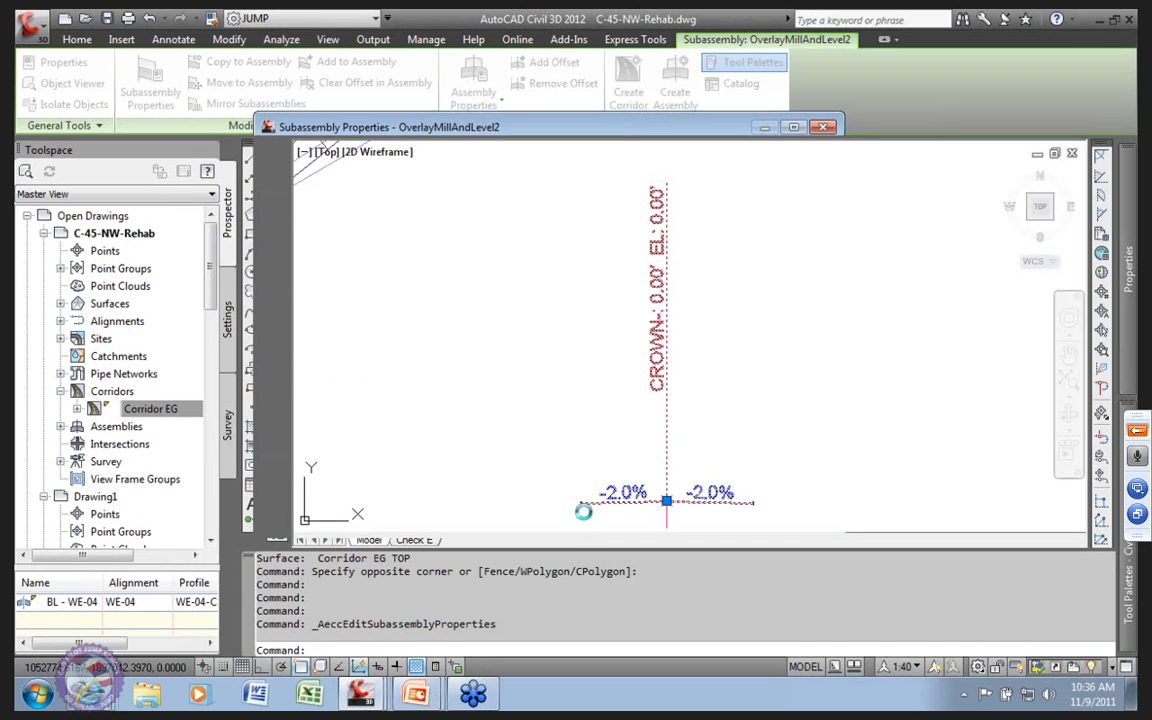
Step: Rebuild Corridor EG so that it uses the changed subassembly sample offsets
{"action": "scroll", "coordinate": [411, 244], "scroll_direction": "down", "scroll_amount": 5}
{"action": "middle_click_drag", "start_coordinate": [411, 244], "coordinate": [528, 335]}
{"action": "right_click", "coordinate": [190, 408]}
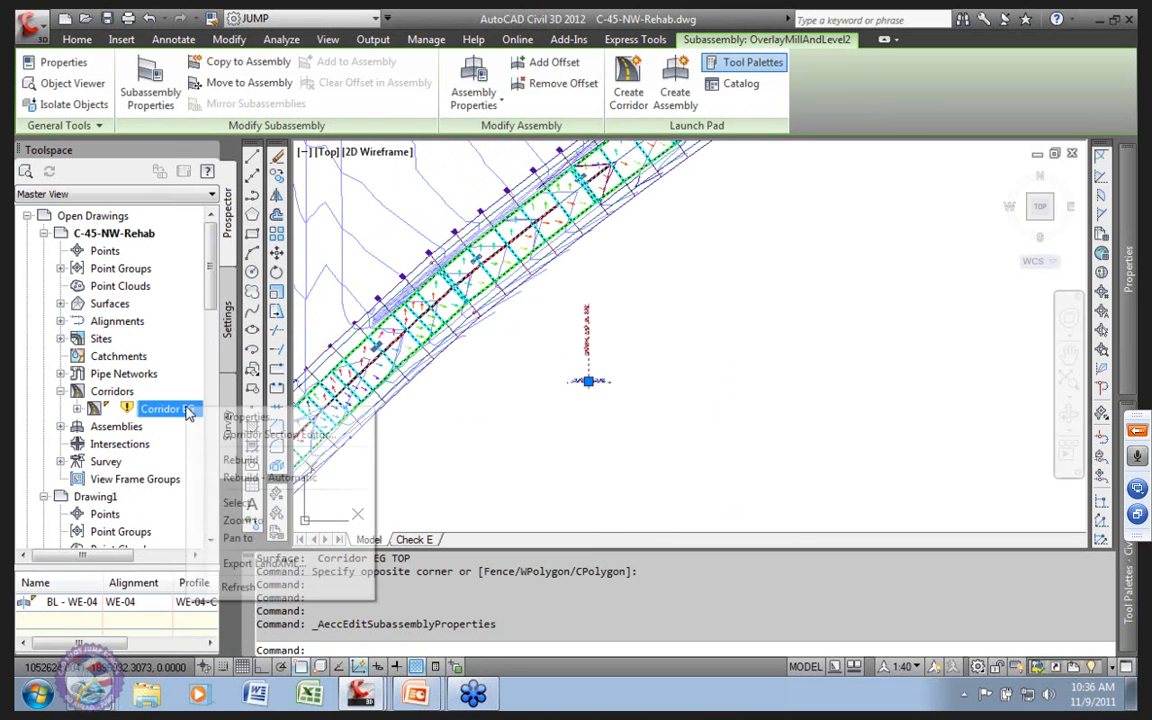
{"action": "left_click", "coordinate": [238, 461]}
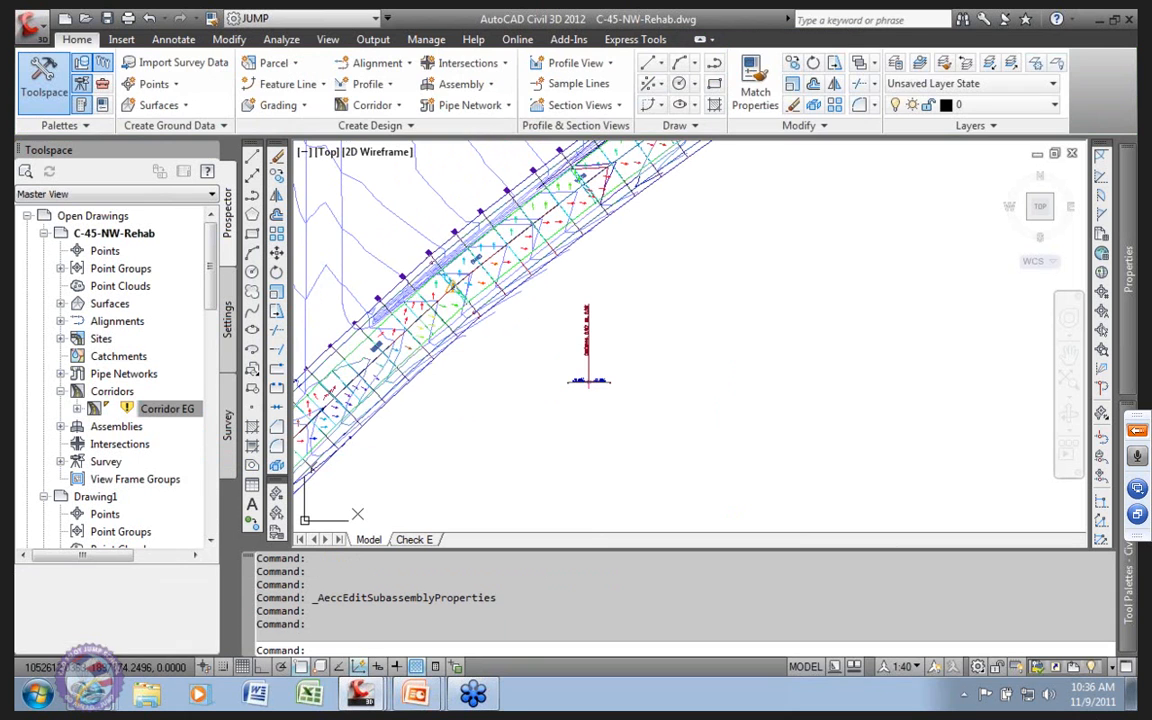
Step: Examine the slope arrows and contours of the rebuilt corridor surface, especially around station 18+00
{"action": "mouse_move", "coordinate": [572, 195]}
{"action": "middle_mouse_down"}
{"action": "mouse_move", "coordinate": [430, 282]}
{"action": "mouse_move", "coordinate": [401, 318]}
{"action": "mouse_move", "coordinate": [572, 198]}
{"action": "mouse_move", "coordinate": [496, 256]}
{"action": "middle_mouse_up"}
{"action": "mouse_move", "coordinate": [646, 152]}
{"action": "middle_mouse_down"}
{"action": "mouse_move", "coordinate": [568, 213]}
{"action": "mouse_move", "coordinate": [522, 283]}
{"action": "middle_mouse_up"}
{"action": "scroll", "coordinate": [522, 283], "scroll_direction": "down", "scroll_amount": 1}
{"action": "scroll", "coordinate": [522, 283], "scroll_direction": "up", "scroll_amount": 6}
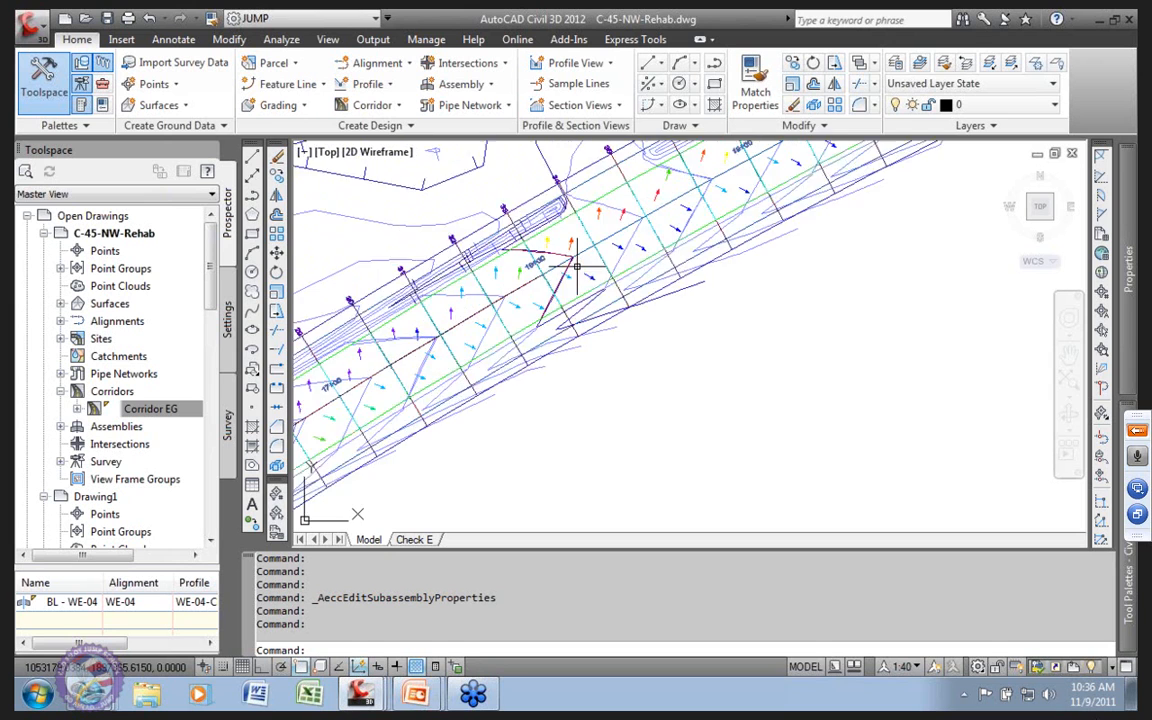
{"action": "scroll", "coordinate": [506, 263], "scroll_direction": "down", "scroll_amount": 4}
{"action": "scroll", "coordinate": [506, 263], "scroll_direction": "up", "scroll_amount": 4}
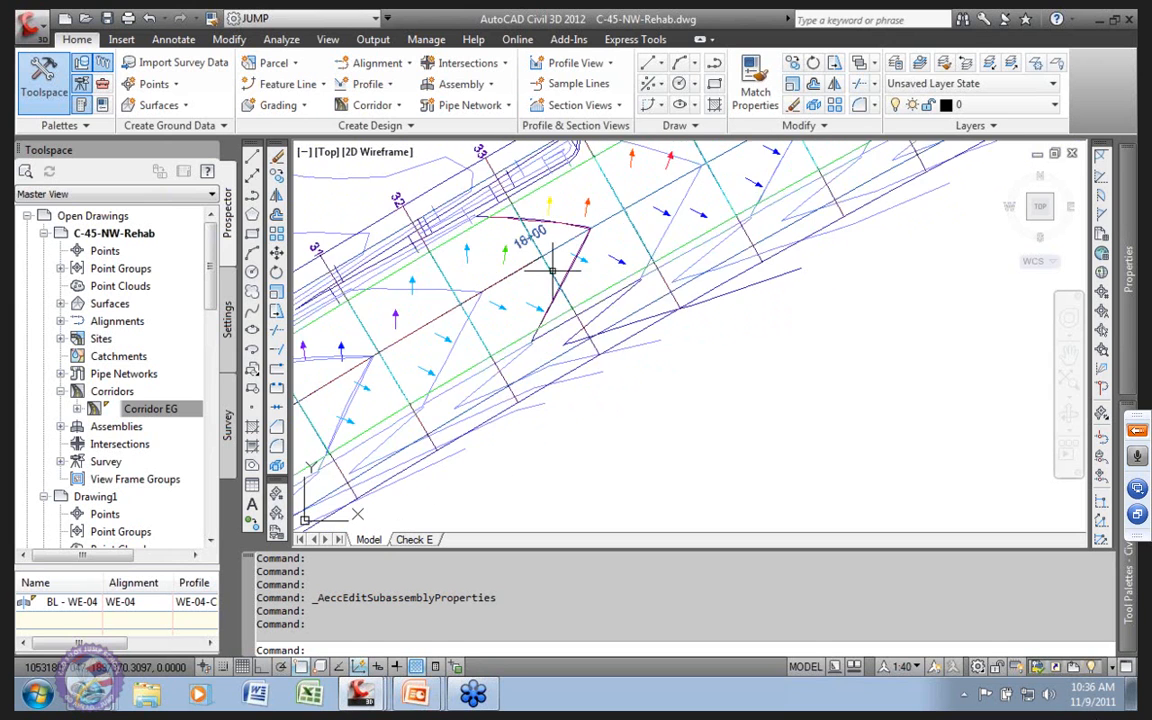
{"action": "scroll", "coordinate": [506, 263], "scroll_direction": "down", "scroll_amount": 1}
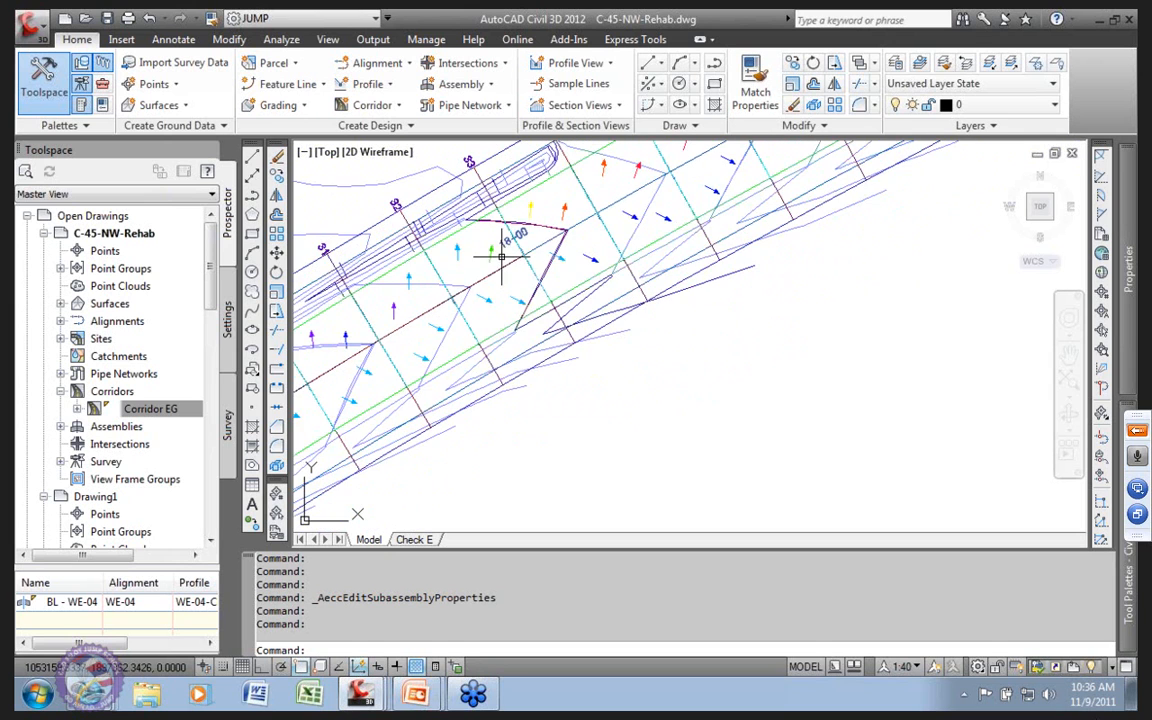
{"action": "middle_click_drag", "start_coordinate": [499, 267], "coordinate": [533, 288]}
Step: Change the surface style of the 20-EG surface to (Qa)Border-Triangles-Points - JS and accept the surface properties
{"action": "left_click", "coordinate": [450, 285]}
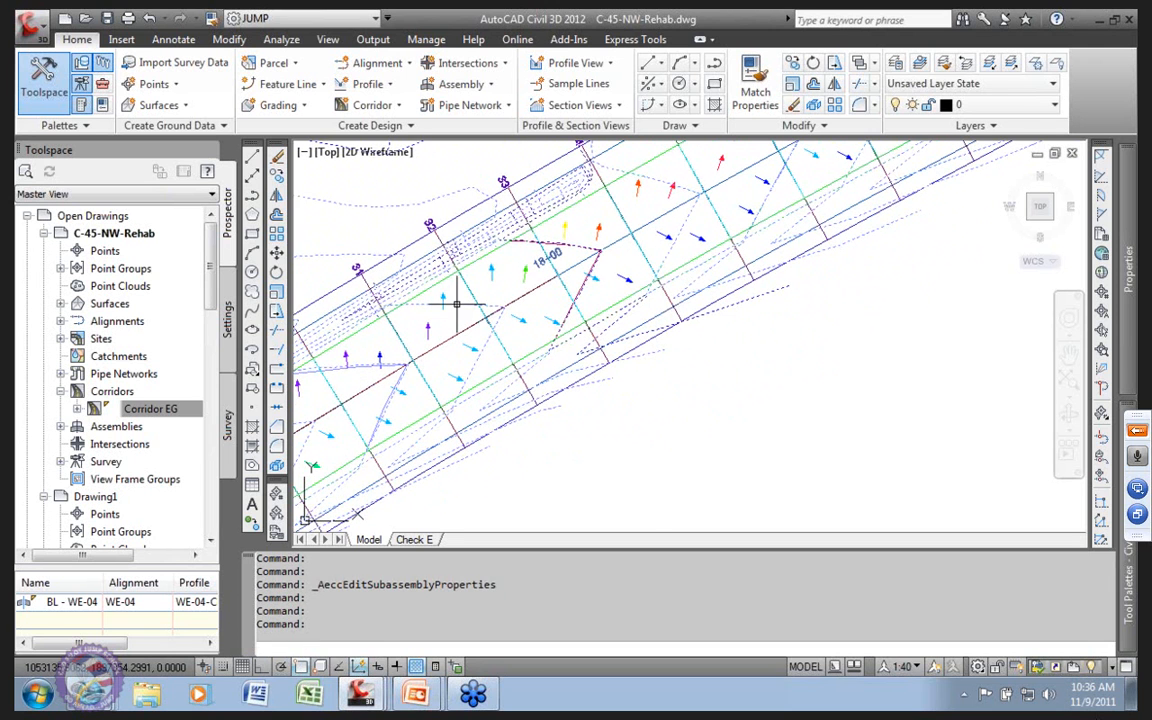
{"action": "scroll", "coordinate": [453, 285], "scroll_direction": "down", "scroll_amount": 3}
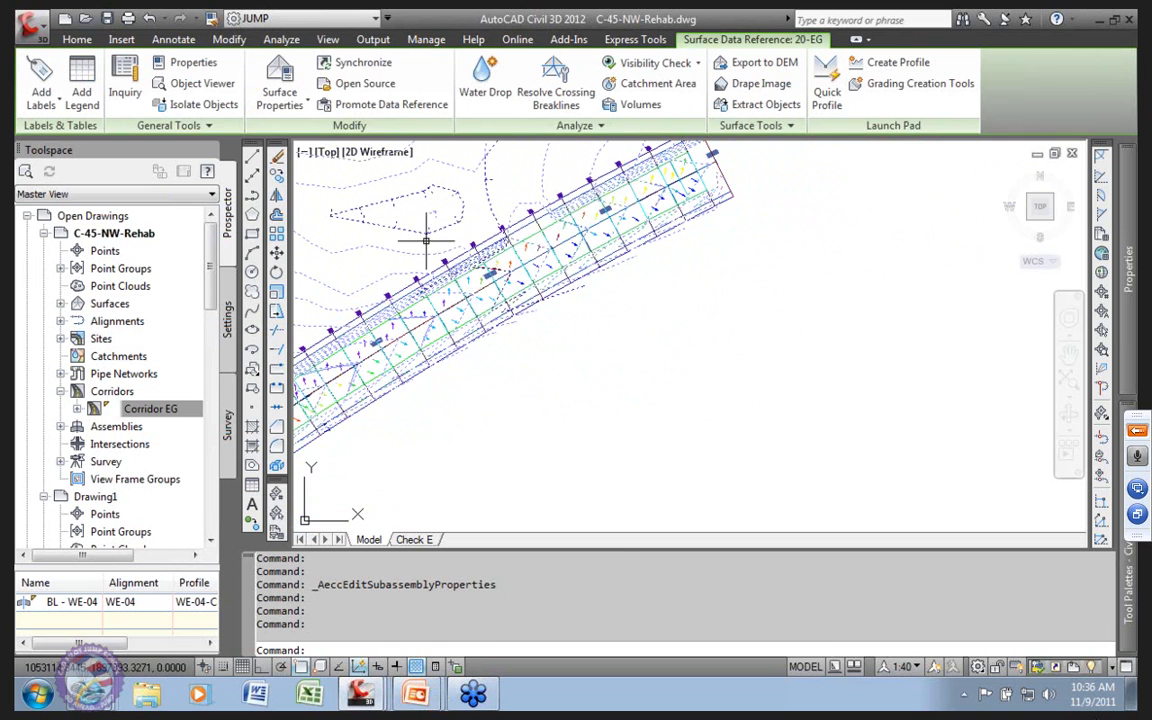
{"action": "right_click", "coordinate": [461, 233]}
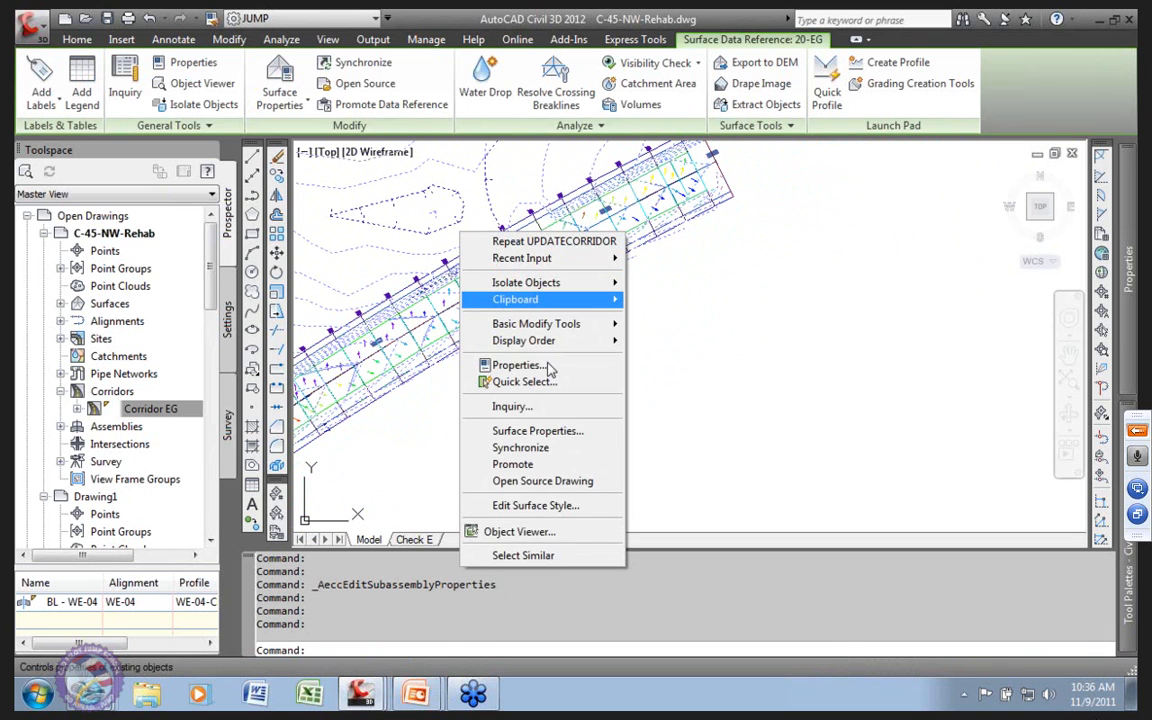
{"action": "left_click", "coordinate": [560, 430]}
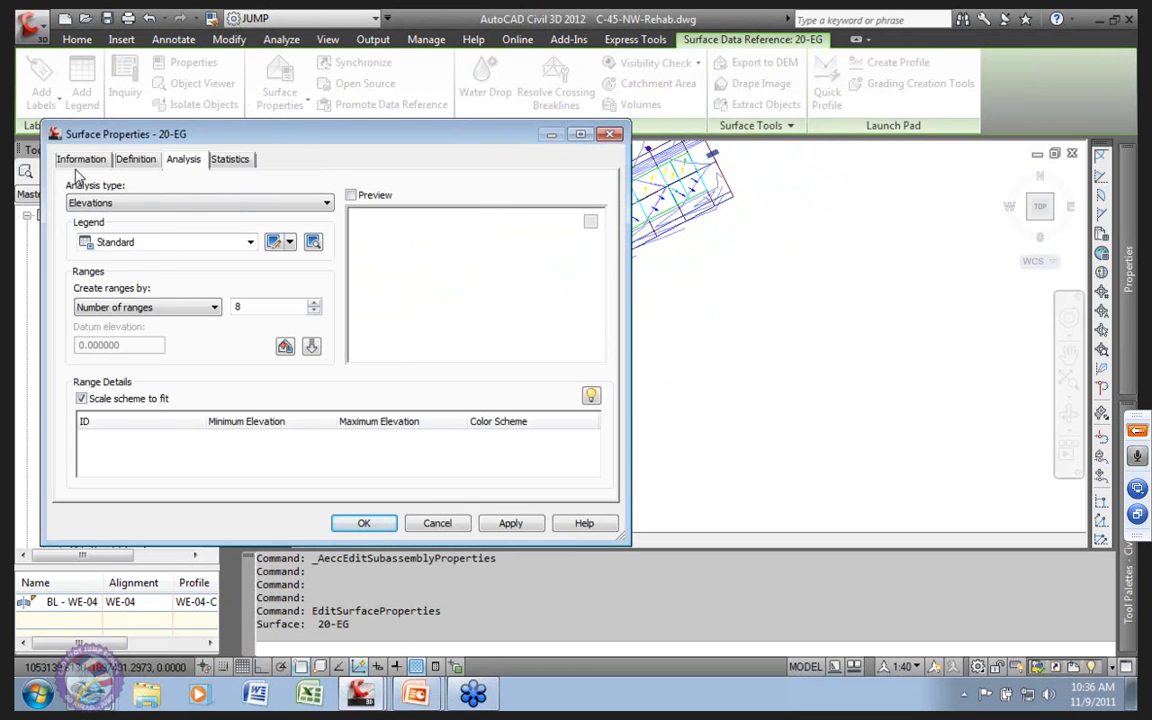
{"action": "left_click", "coordinate": [81, 159]}
{"action": "left_click", "coordinate": [250, 340]}
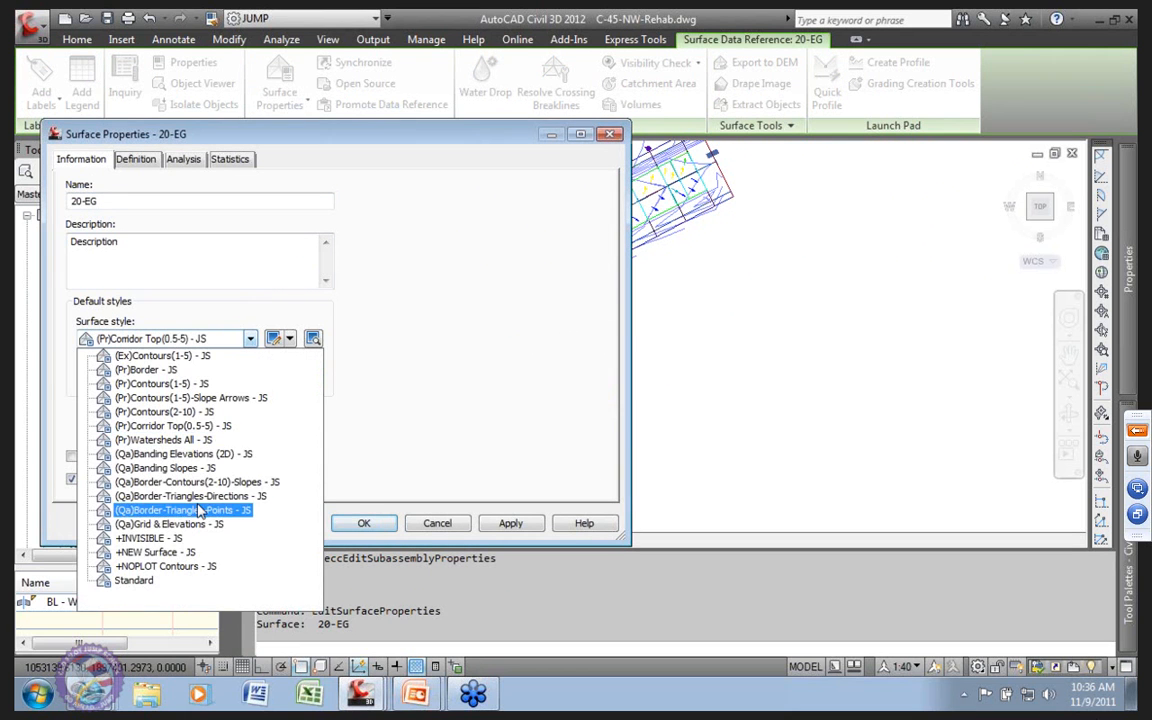
{"action": "left_click", "coordinate": [230, 513]}
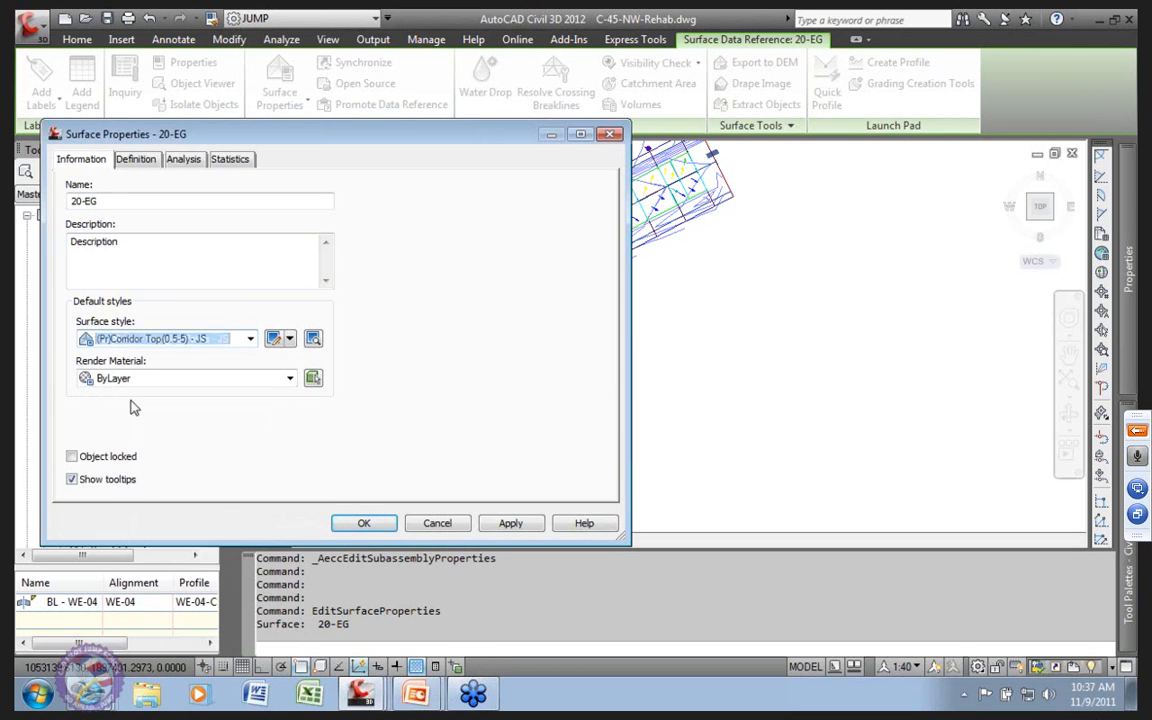
{"action": "left_click", "coordinate": [509, 524]}
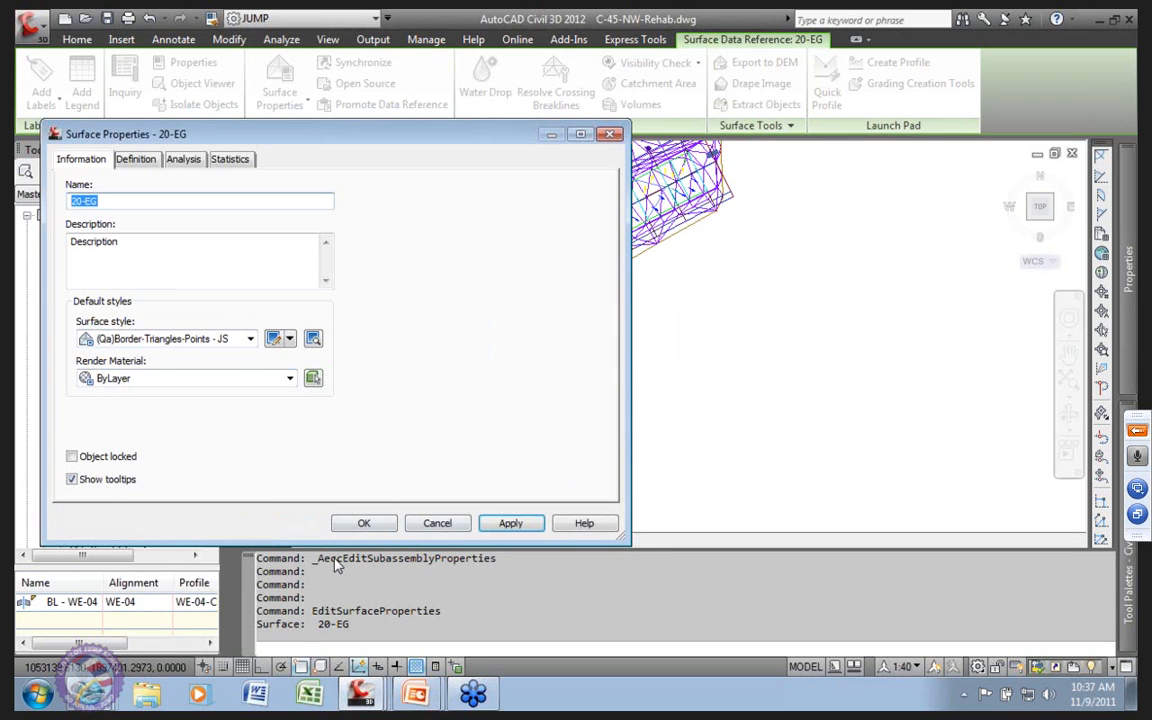
{"action": "left_click", "coordinate": [364, 524]}
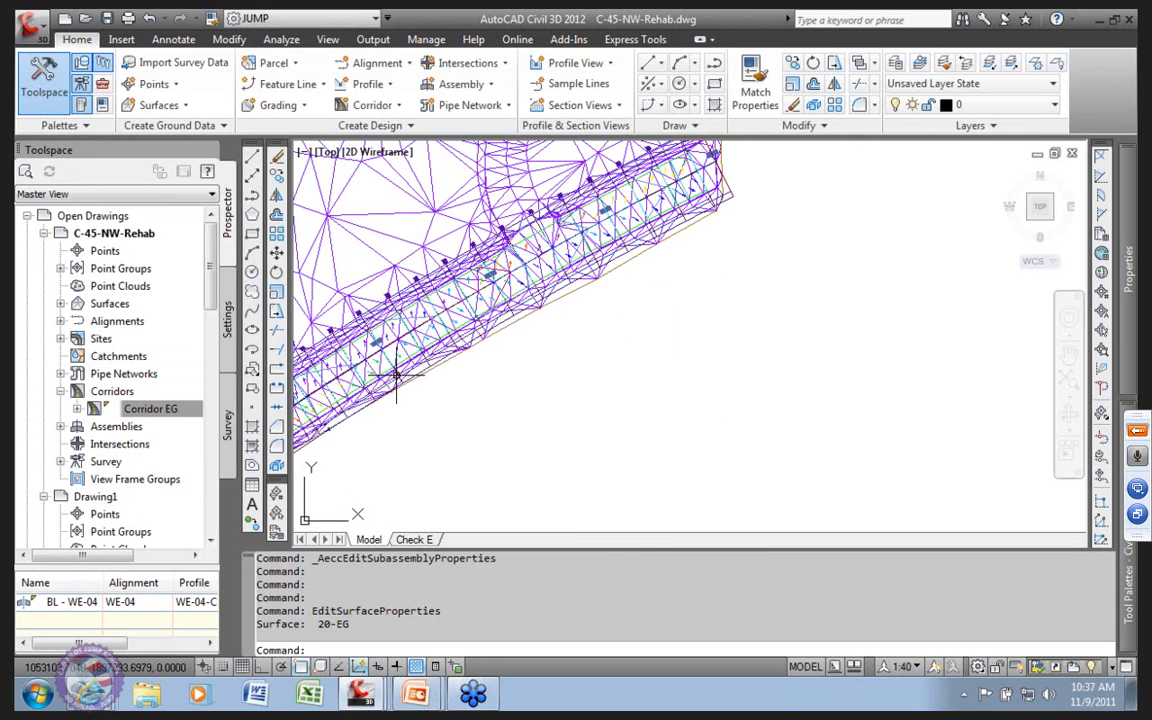
Step: Examine how the 20-EG triangles and points lie against the corridor's slope arrows around station 16+00
{"action": "middle_click_drag", "start_coordinate": [434, 339], "coordinate": [550, 293]}
{"action": "mouse_move", "coordinate": [445, 370]}
{"action": "middle_mouse_down"}
{"action": "mouse_move", "coordinate": [530, 312]}
{"action": "mouse_move", "coordinate": [549, 321]}
{"action": "middle_mouse_up"}
{"action": "scroll", "coordinate": [445, 378], "scroll_direction": "up", "scroll_amount": 1}
{"action": "scroll", "coordinate": [386, 407], "scroll_direction": "up", "scroll_amount": 1}
{"action": "scroll", "coordinate": [386, 407], "scroll_direction": "up", "scroll_amount": 1}
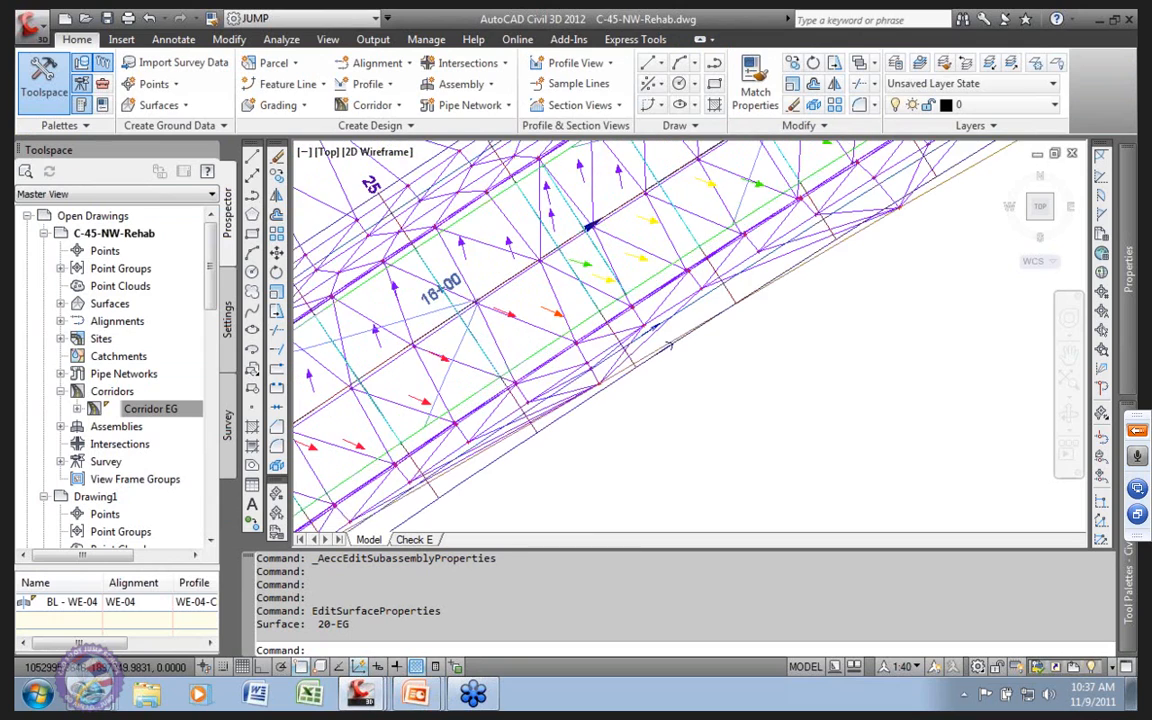
Step: Examine the 20-EG triangles against the corridor's slope arrows from station 16+00 to the corridor's end at 19+91
{"action": "scroll", "coordinate": [386, 407], "scroll_direction": "up", "scroll_amount": 1}
{"action": "middle_click_drag", "start_coordinate": [392, 401], "coordinate": [550, 287]}
{"action": "scroll", "coordinate": [390, 403], "scroll_direction": "down", "scroll_amount": 1}
{"action": "middle_click_drag", "start_coordinate": [390, 403], "coordinate": [529, 287]}
{"action": "scroll", "coordinate": [529, 287], "scroll_direction": "down", "scroll_amount": 1}
{"action": "middle_click_drag", "start_coordinate": [383, 392], "coordinate": [571, 232]}
{"action": "mouse_move", "coordinate": [478, 303]}
{"action": "middle_mouse_down"}
{"action": "mouse_move", "coordinate": [568, 242]}
{"action": "mouse_move", "coordinate": [501, 312]}
{"action": "mouse_move", "coordinate": [592, 210]}
{"action": "mouse_move", "coordinate": [527, 230]}
{"action": "mouse_move", "coordinate": [450, 302]}
{"action": "middle_mouse_up"}
{"action": "middle_click_drag", "start_coordinate": [574, 202], "coordinate": [330, 416]}
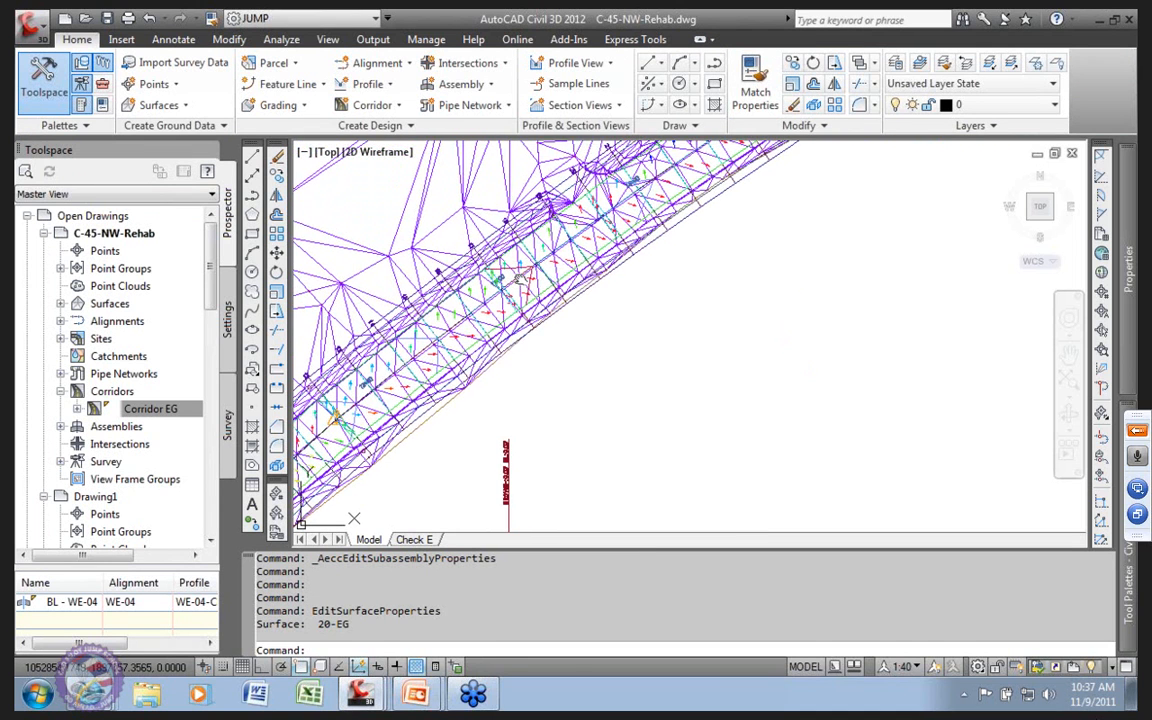
{"action": "middle_click_drag", "start_coordinate": [432, 325], "coordinate": [345, 392]}
{"action": "middle_click_drag", "start_coordinate": [532, 260], "coordinate": [390, 350]}
{"action": "middle_click_drag", "start_coordinate": [542, 283], "coordinate": [458, 329]}
{"action": "middle_click_drag", "start_coordinate": [606, 237], "coordinate": [496, 297]}
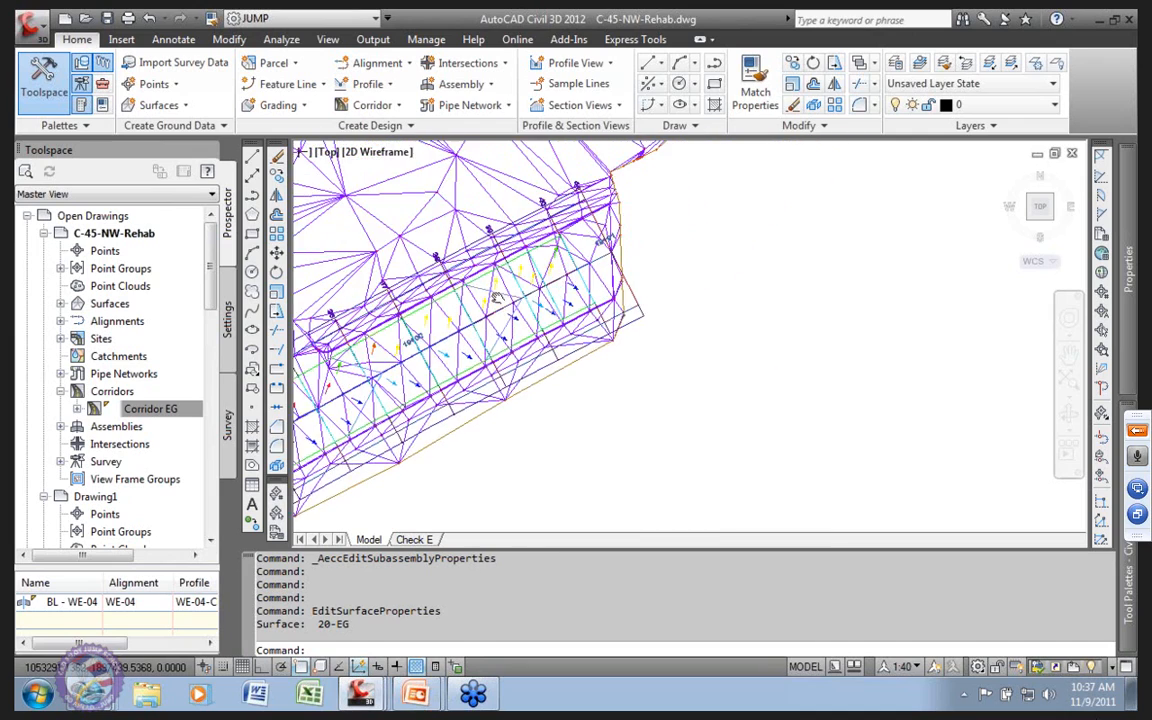
{"action": "scroll", "coordinate": [515, 280], "scroll_direction": "up", "scroll_amount": 5}
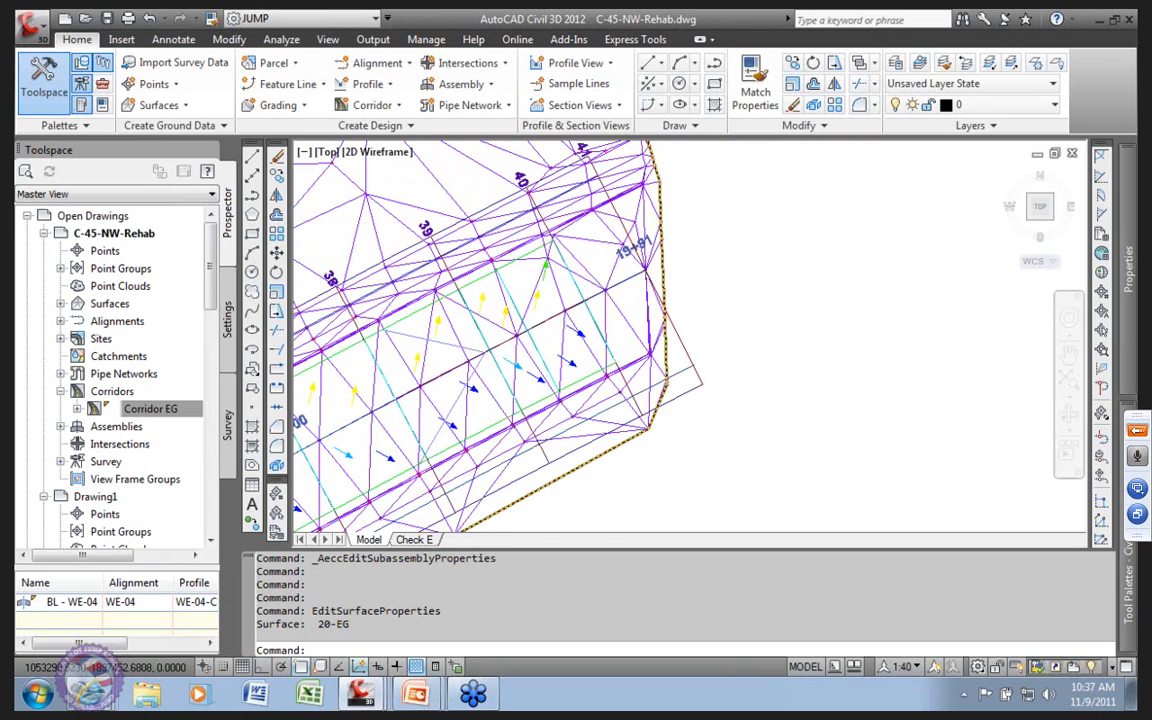
{"action": "scroll", "coordinate": [379, 330], "scroll_direction": "up", "scroll_amount": 2}
{"action": "scroll", "coordinate": [350, 352], "scroll_direction": "up", "scroll_amount": 2}
Step: Examine how the 20-EG triangles and points meet the corridor's slope arrows around station 18+00 and the adjoining curb return
{"action": "scroll", "coordinate": [386, 340], "scroll_direction": "down", "scroll_amount": 5}
{"action": "middle_click_drag", "start_coordinate": [411, 337], "coordinate": [614, 285]}
{"action": "scroll", "coordinate": [502, 329], "scroll_direction": "up", "scroll_amount": 6}
{"action": "middle_click_drag", "start_coordinate": [419, 352], "coordinate": [693, 223]}
{"action": "middle_click_drag", "start_coordinate": [464, 351], "coordinate": [684, 209]}
{"action": "middle_click_drag", "start_coordinate": [425, 380], "coordinate": [691, 168]}
{"action": "middle_click_drag", "start_coordinate": [421, 352], "coordinate": [714, 198]}
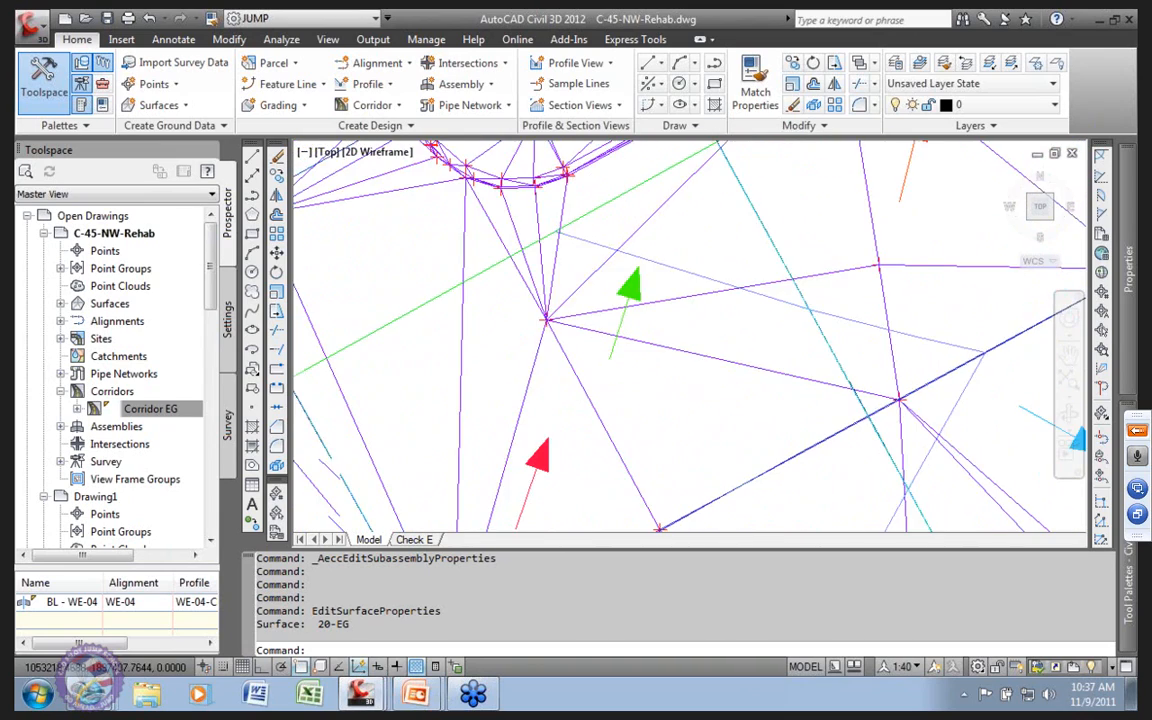
{"action": "scroll", "coordinate": [617, 260], "scroll_direction": "down", "scroll_amount": 3}
{"action": "middle_click_drag", "start_coordinate": [553, 365], "coordinate": [666, 200]}
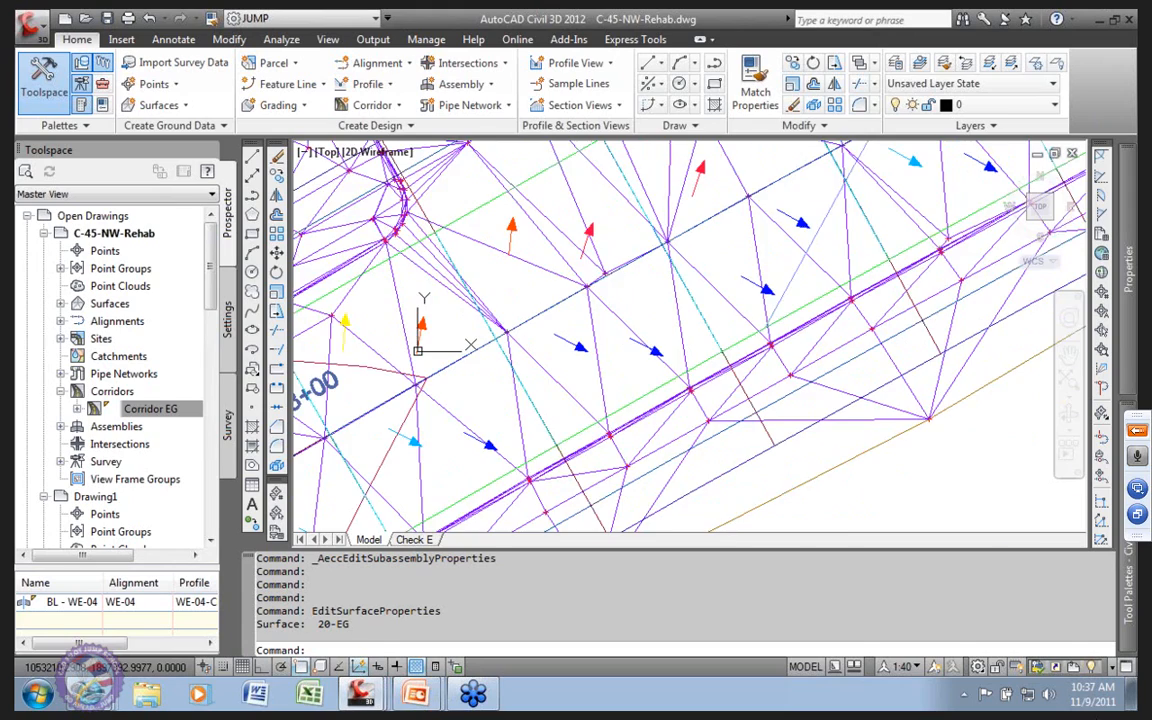
{"action": "scroll", "coordinate": [527, 291], "scroll_direction": "down", "scroll_amount": 3}
{"action": "middle_click_drag", "start_coordinate": [527, 291], "coordinate": [452, 362]}
{"action": "scroll", "coordinate": [576, 278], "scroll_direction": "up", "scroll_amount": 1}
{"action": "scroll", "coordinate": [700, 206], "scroll_direction": "up", "scroll_amount": 2}
{"action": "scroll", "coordinate": [705, 206], "scroll_direction": "down", "scroll_amount": 4}
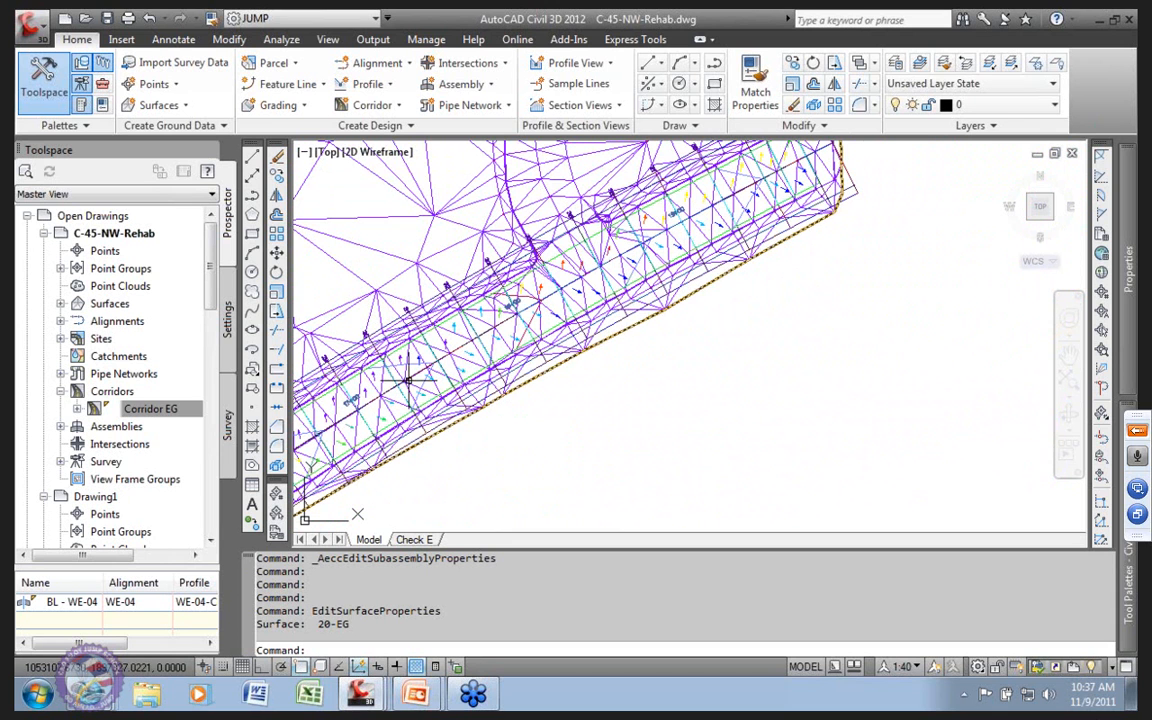
Step: Compare the slope arrows with the 20-EG triangulation over the whole length of the corridor
{"action": "middle_click_drag", "start_coordinate": [426, 372], "coordinate": [558, 322]}
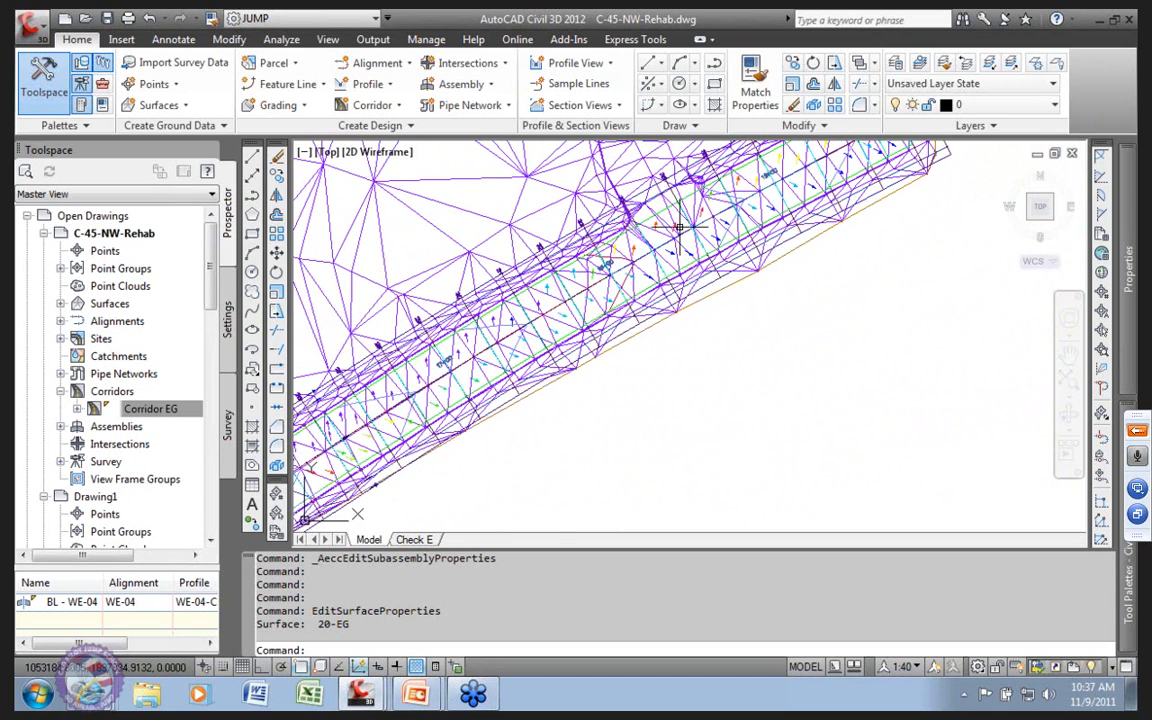
{"action": "scroll", "coordinate": [398, 390], "scroll_direction": "up", "scroll_amount": 2}
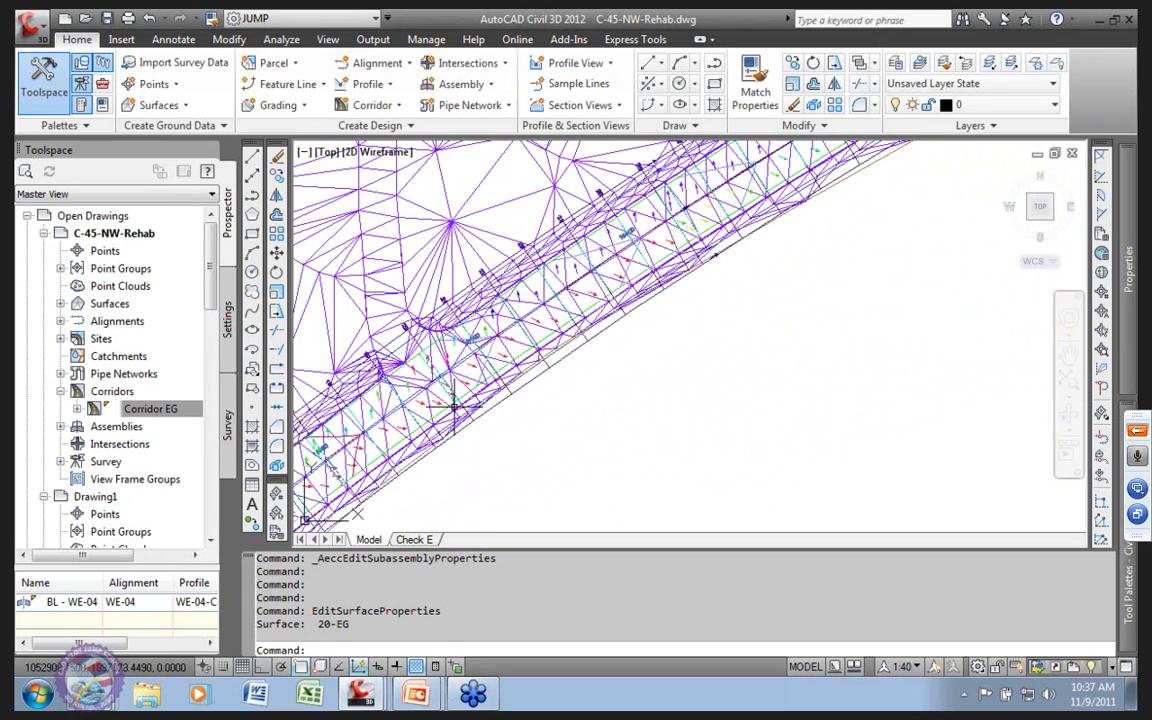
{"action": "middle_click_drag", "start_coordinate": [369, 440], "coordinate": [505, 340]}
{"action": "scroll", "coordinate": [503, 338], "scroll_direction": "down", "scroll_amount": 4}
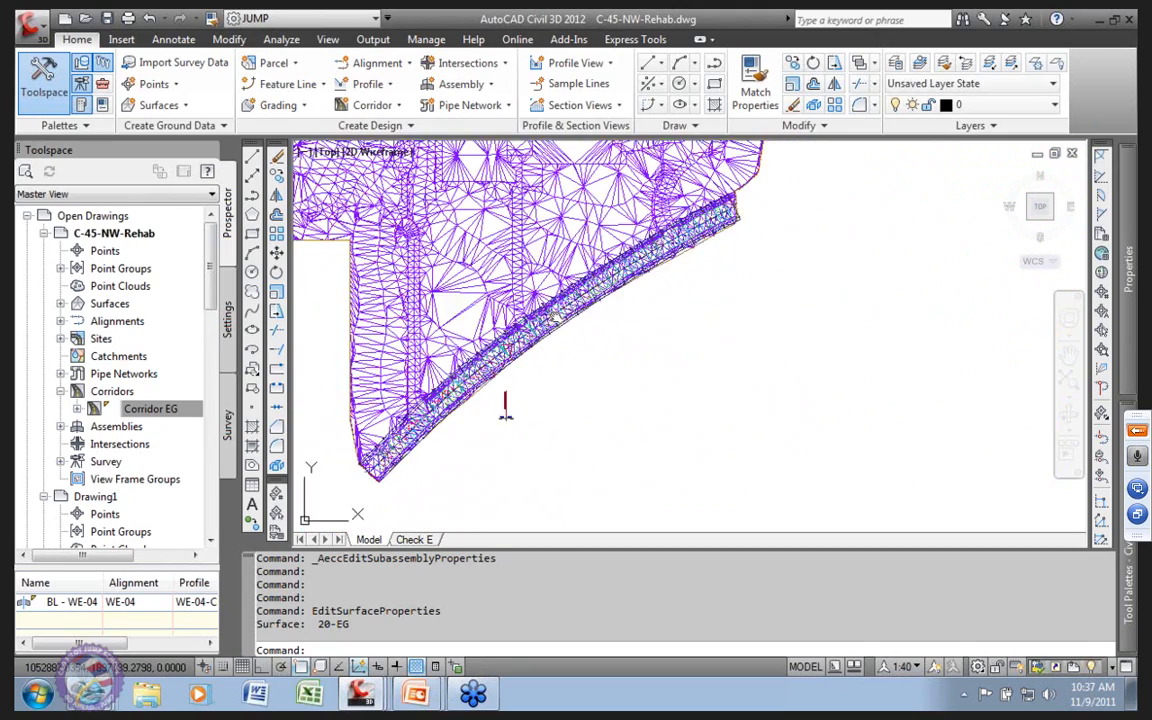
{"action": "scroll", "coordinate": [490, 362], "scroll_direction": "up", "scroll_amount": 5}
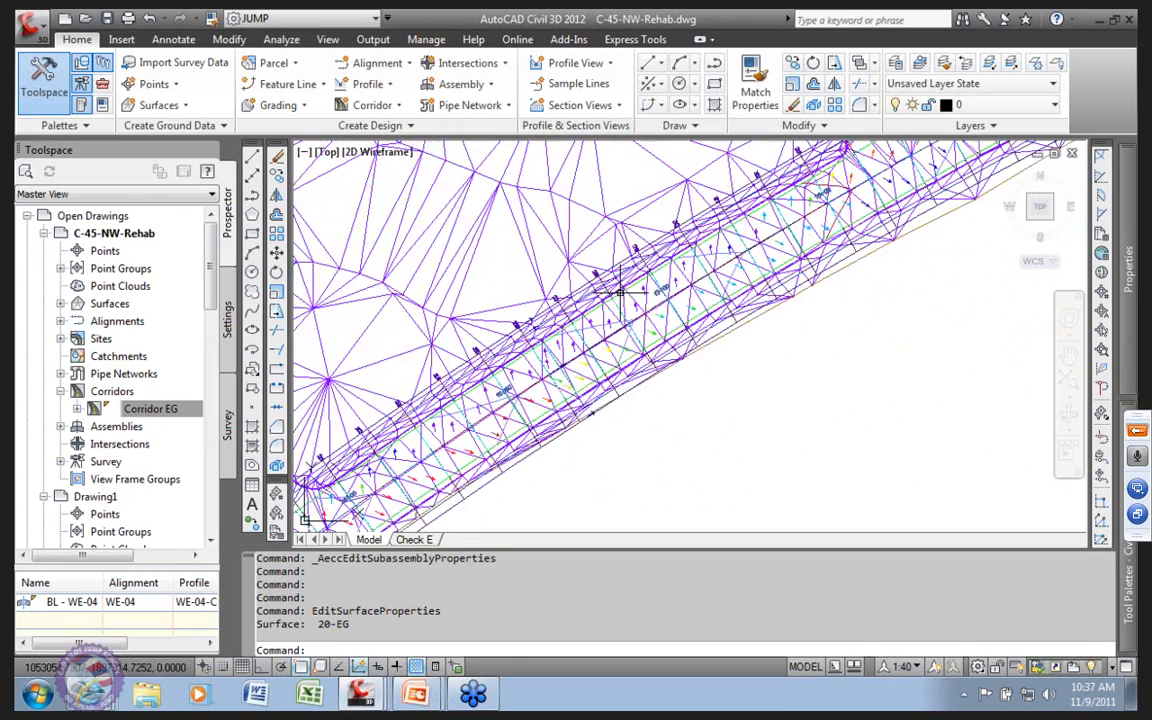
{"action": "scroll", "coordinate": [682, 274], "scroll_direction": "down", "scroll_amount": 6}
{"action": "middle_click_drag", "start_coordinate": [682, 274], "coordinate": [568, 358]}
{"action": "scroll", "coordinate": [568, 358], "scroll_direction": "up", "scroll_amount": 2}
{"action": "scroll", "coordinate": [568, 355], "scroll_direction": "up", "scroll_amount": 4}
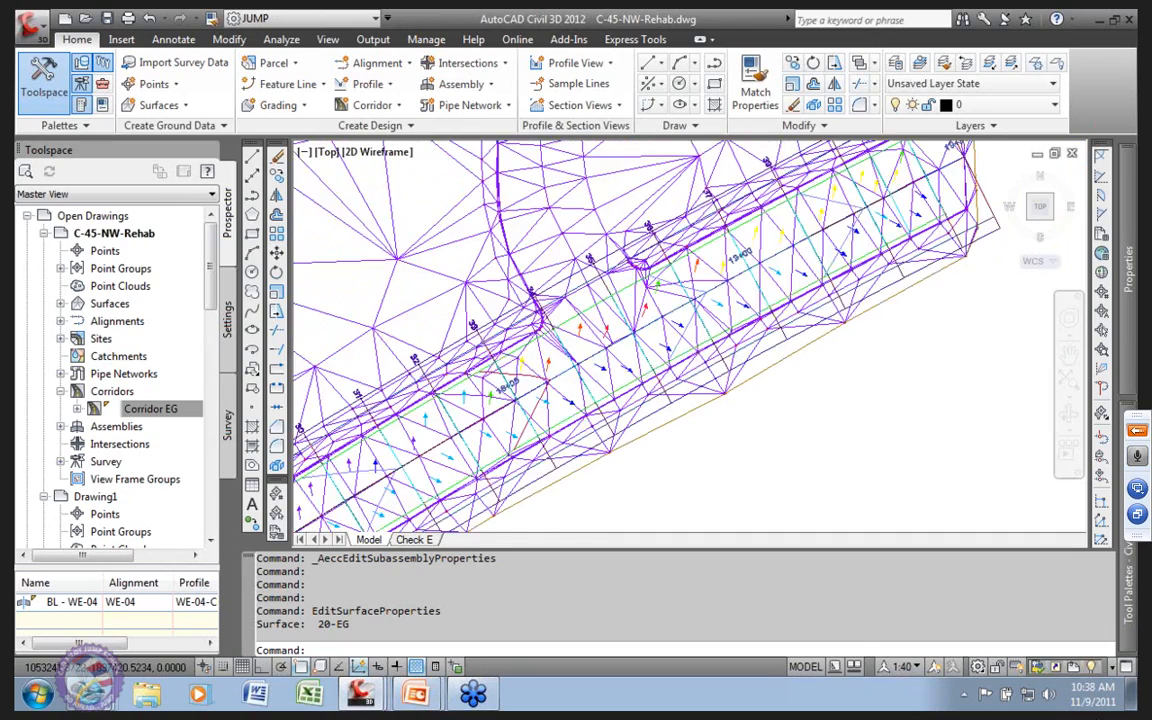
{"action": "scroll", "coordinate": [712, 262], "scroll_direction": "down", "scroll_amount": 4}
{"action": "scroll", "coordinate": [618, 331], "scroll_direction": "down", "scroll_amount": 3}
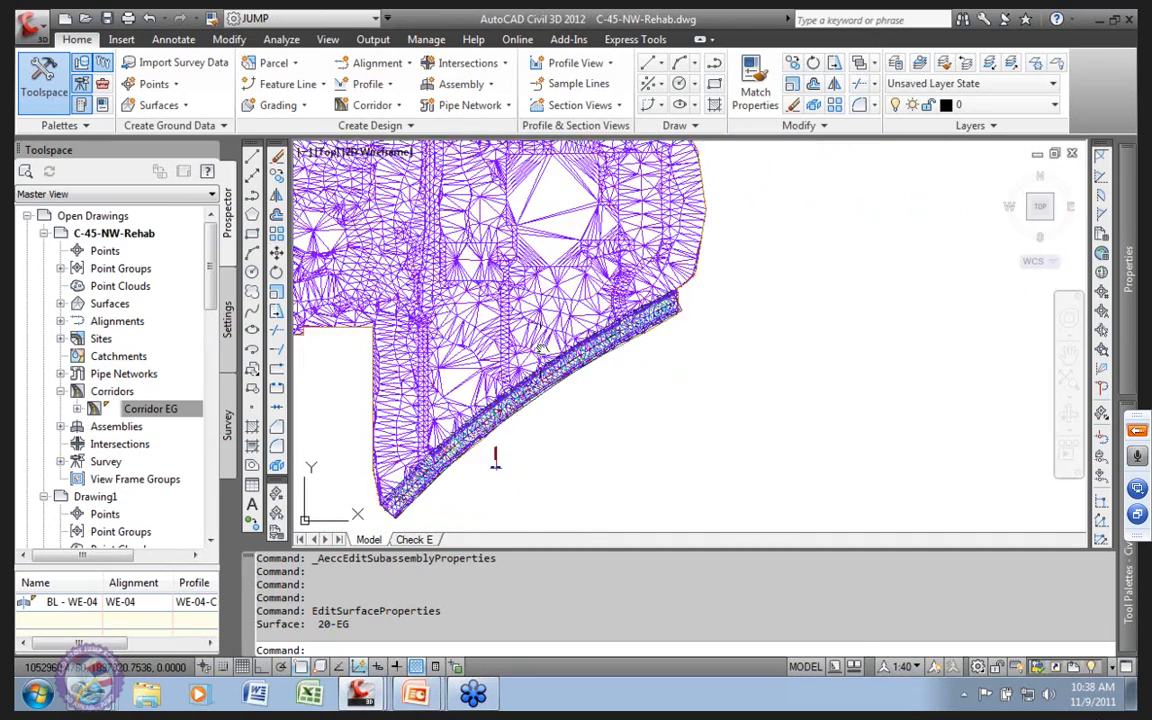
Step: Change the surface style of the 20-EG surface to +INVISIBLE - JS and accept the surface properties
{"action": "middle_click_drag", "start_coordinate": [502, 321], "coordinate": [561, 266]}
{"action": "left_click", "coordinate": [553, 402]}
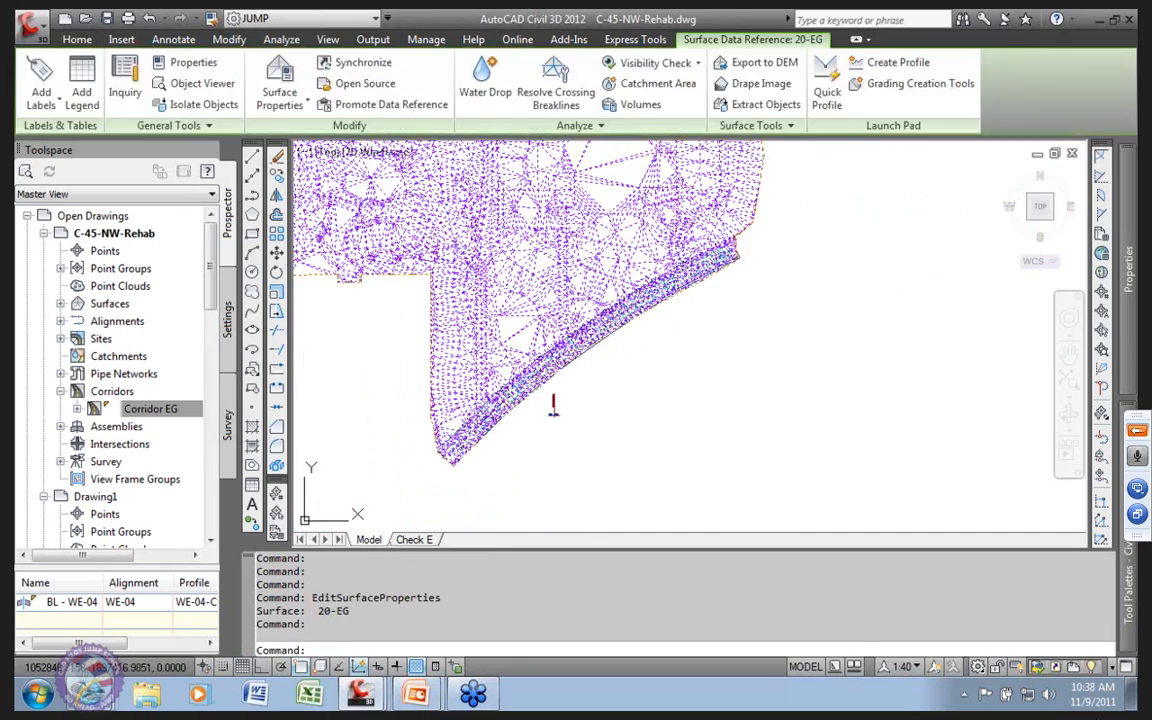
{"action": "right_click", "coordinate": [556, 402]}
{"action": "left_click", "coordinate": [632, 466]}
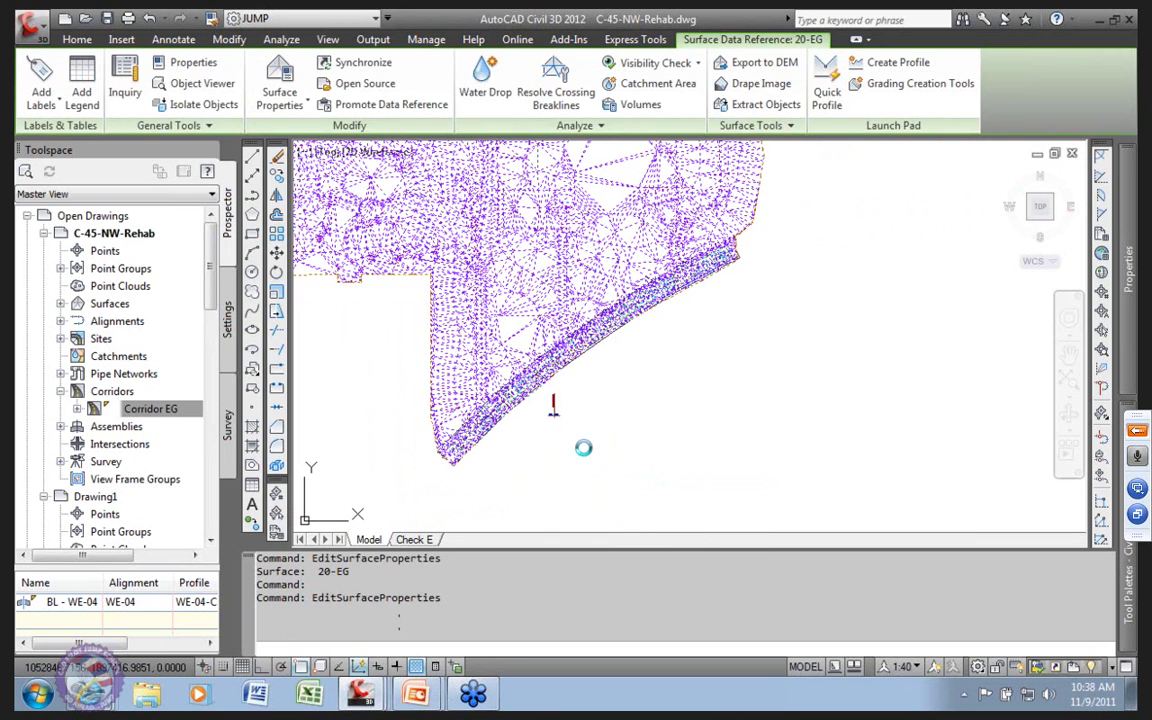
{"action": "left_click", "coordinate": [250, 339]}
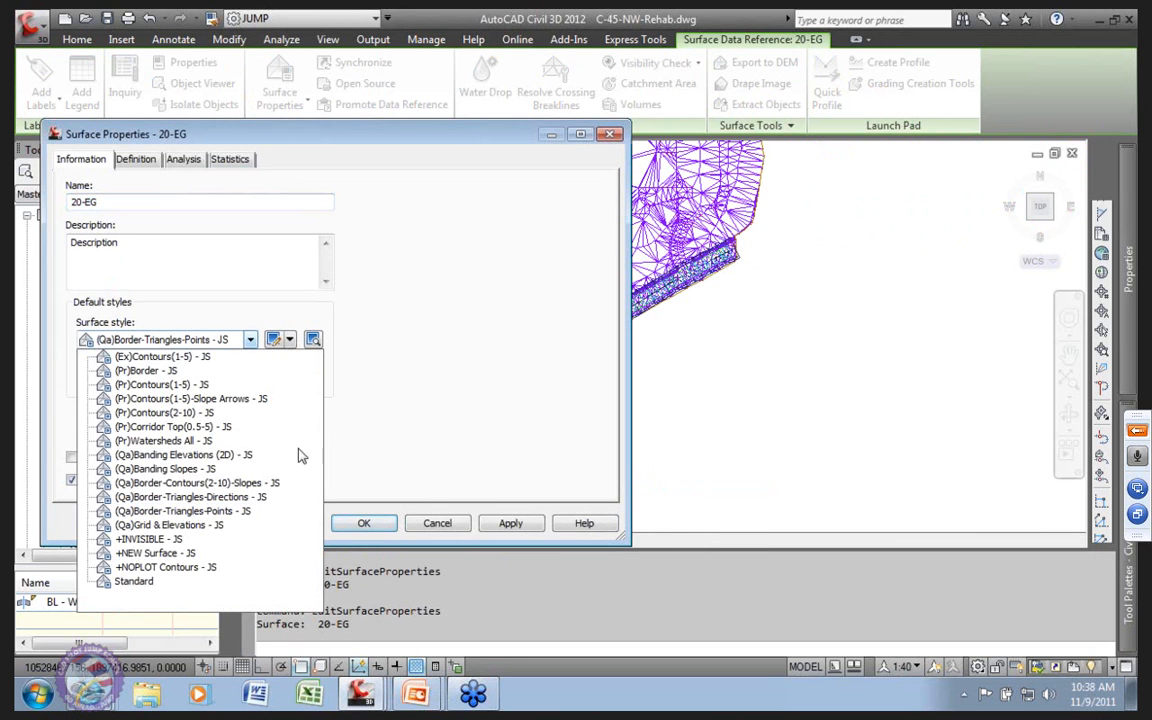
{"action": "left_click", "coordinate": [150, 540]}
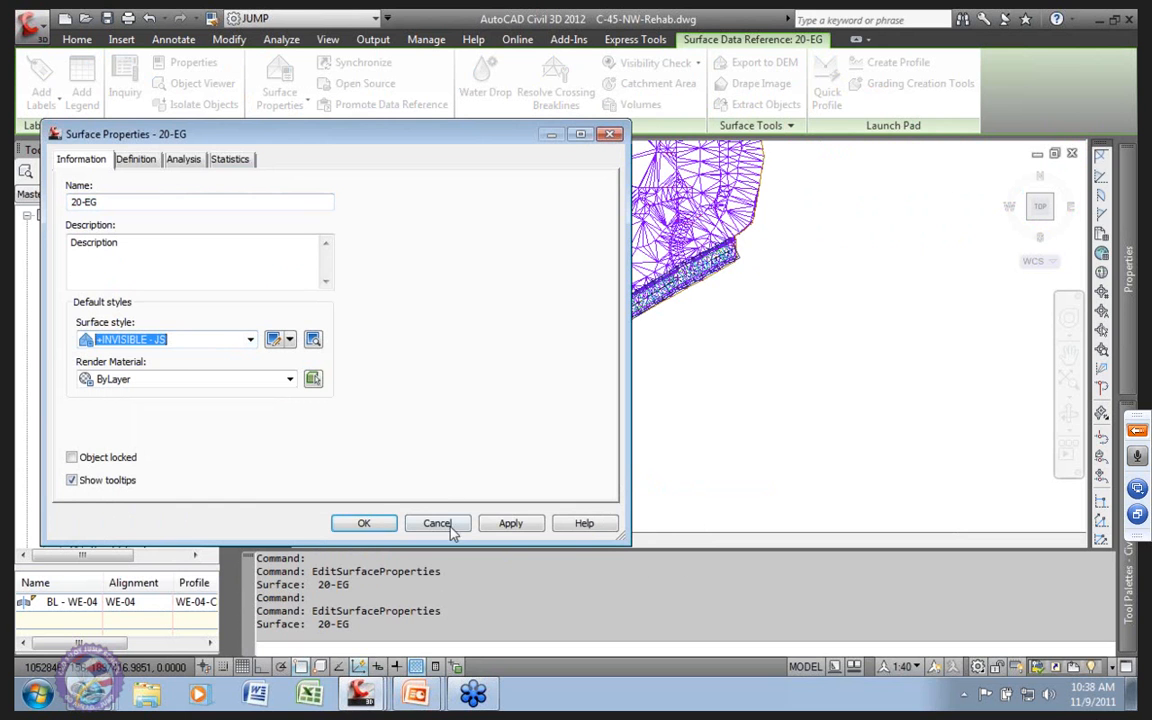
{"action": "left_click", "coordinate": [510, 523]}
{"action": "left_click", "coordinate": [364, 523]}
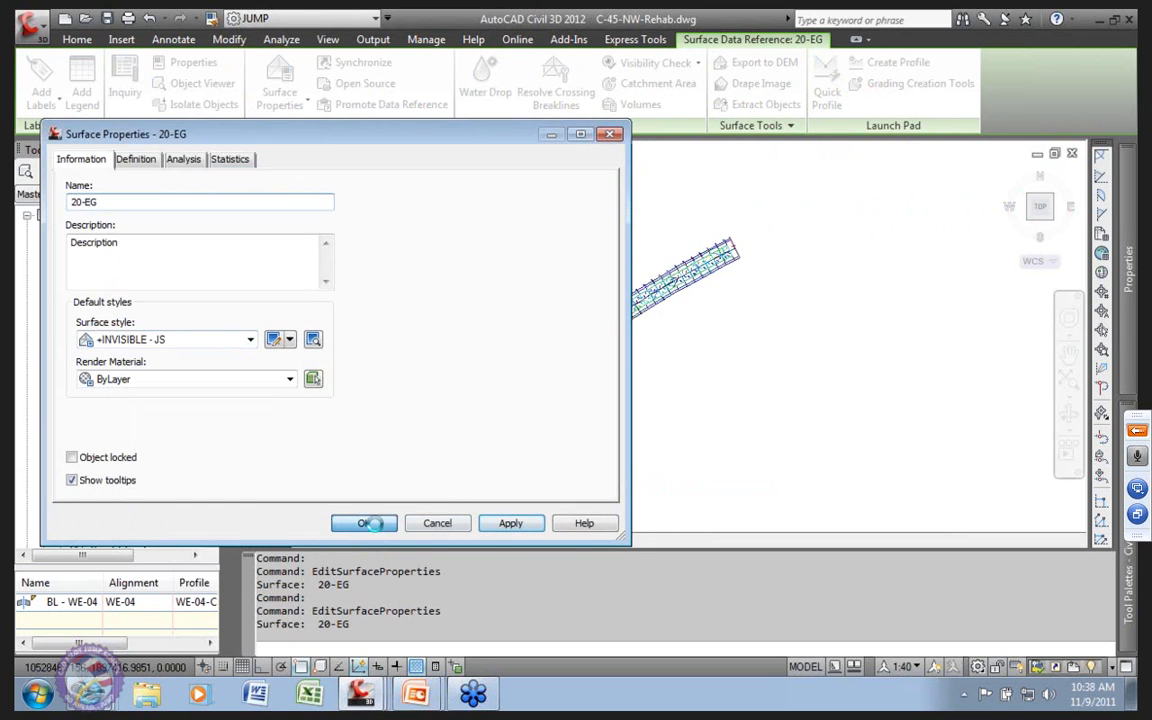
Step: Examine the corridor's slope arrows and contours along the road with the 20-EG triangles hidden
{"action": "scroll", "coordinate": [555, 408], "scroll_direction": "up", "scroll_amount": 2}
{"action": "middle_click_drag", "start_coordinate": [555, 408], "coordinate": [495, 376]}
{"action": "scroll", "coordinate": [497, 376], "scroll_direction": "up", "scroll_amount": 2}
{"action": "scroll", "coordinate": [553, 341], "scroll_direction": "up", "scroll_amount": 1}
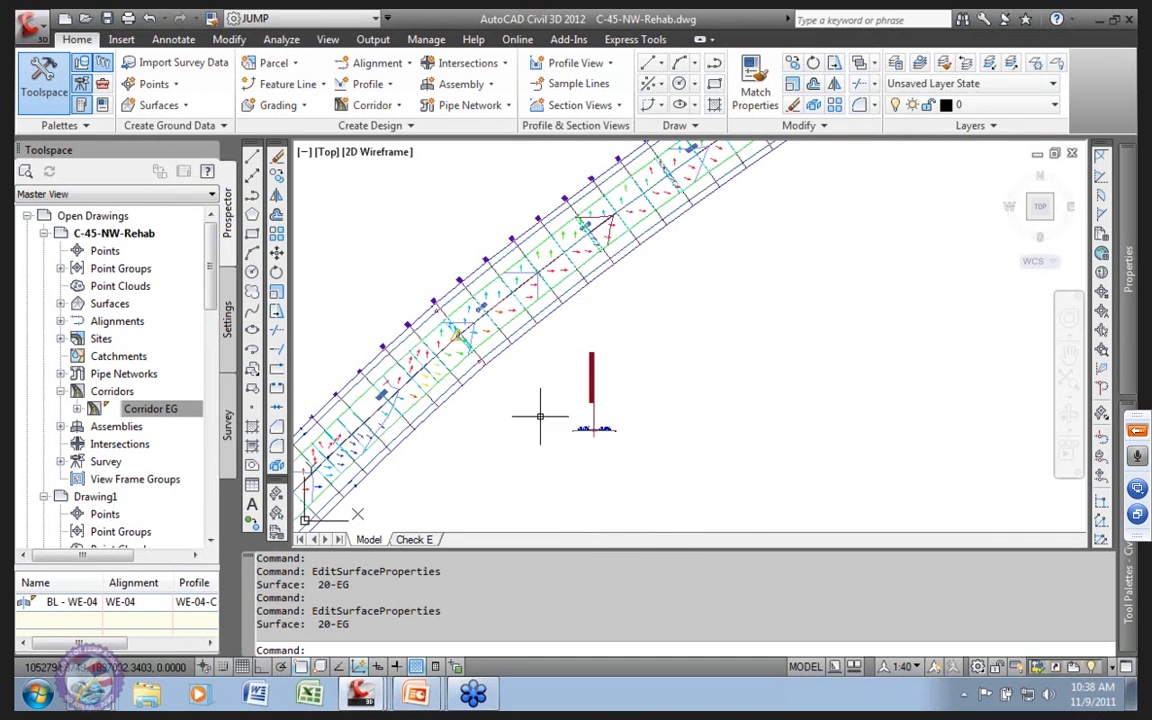
{"action": "middle_click_drag", "start_coordinate": [576, 319], "coordinate": [425, 492]}
{"action": "mouse_move", "coordinate": [749, 270]}
{"action": "middle_mouse_down"}
{"action": "mouse_move", "coordinate": [764, 265]}
{"action": "mouse_move", "coordinate": [498, 456]}
{"action": "middle_mouse_up"}
{"action": "mouse_move", "coordinate": [738, 306]}
{"action": "middle_mouse_down"}
{"action": "mouse_move", "coordinate": [622, 388]}
{"action": "mouse_move", "coordinate": [866, 234]}
{"action": "middle_mouse_up"}
{"action": "mouse_move", "coordinate": [514, 435]}
{"action": "middle_mouse_down"}
{"action": "mouse_move", "coordinate": [594, 386]}
{"action": "mouse_move", "coordinate": [771, 235]}
{"action": "middle_mouse_up"}
{"action": "middle_click_drag", "start_coordinate": [484, 430], "coordinate": [636, 315]}
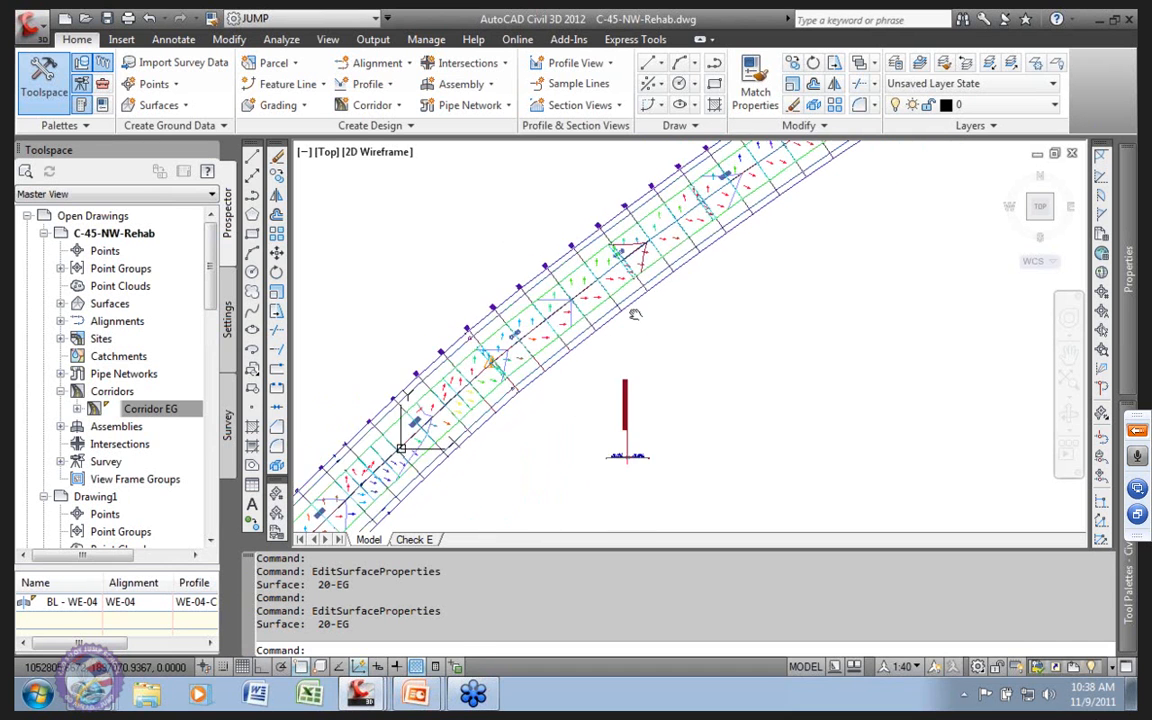
Step: Close the C-45-NW-Rehab drawing without saving its changes
{"action": "right_click", "coordinate": [141, 235]}
{"action": "left_click", "coordinate": [193, 243]}
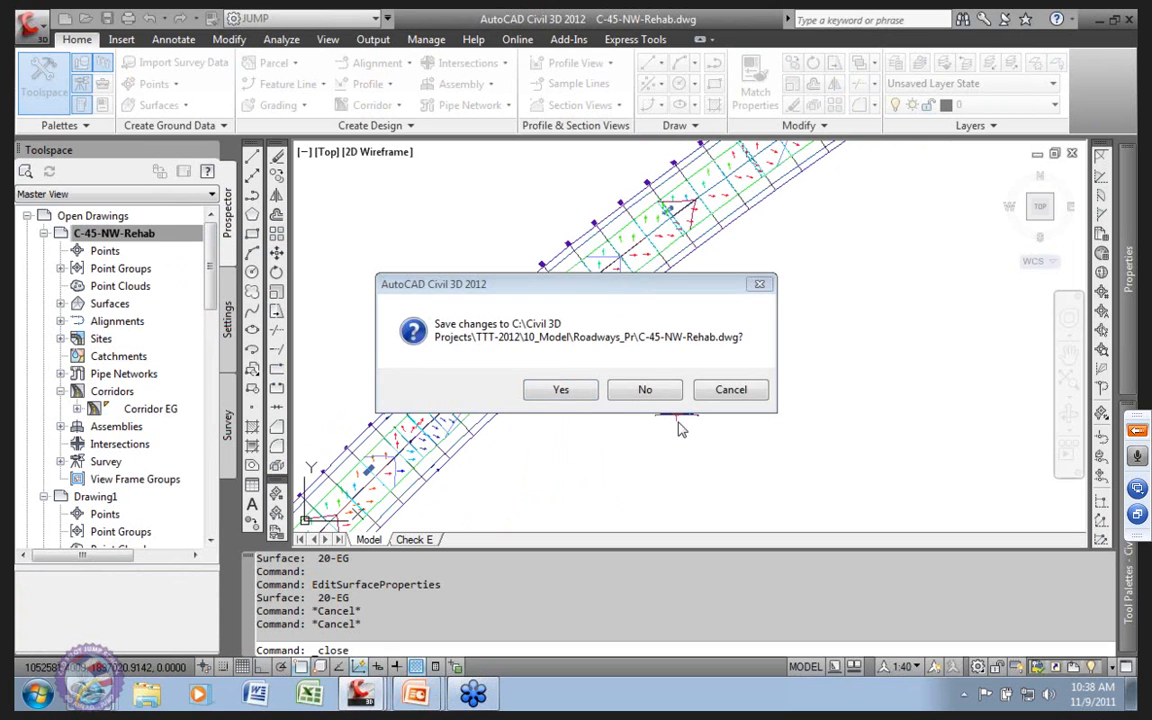
{"action": "left_click", "coordinate": [650, 390]}
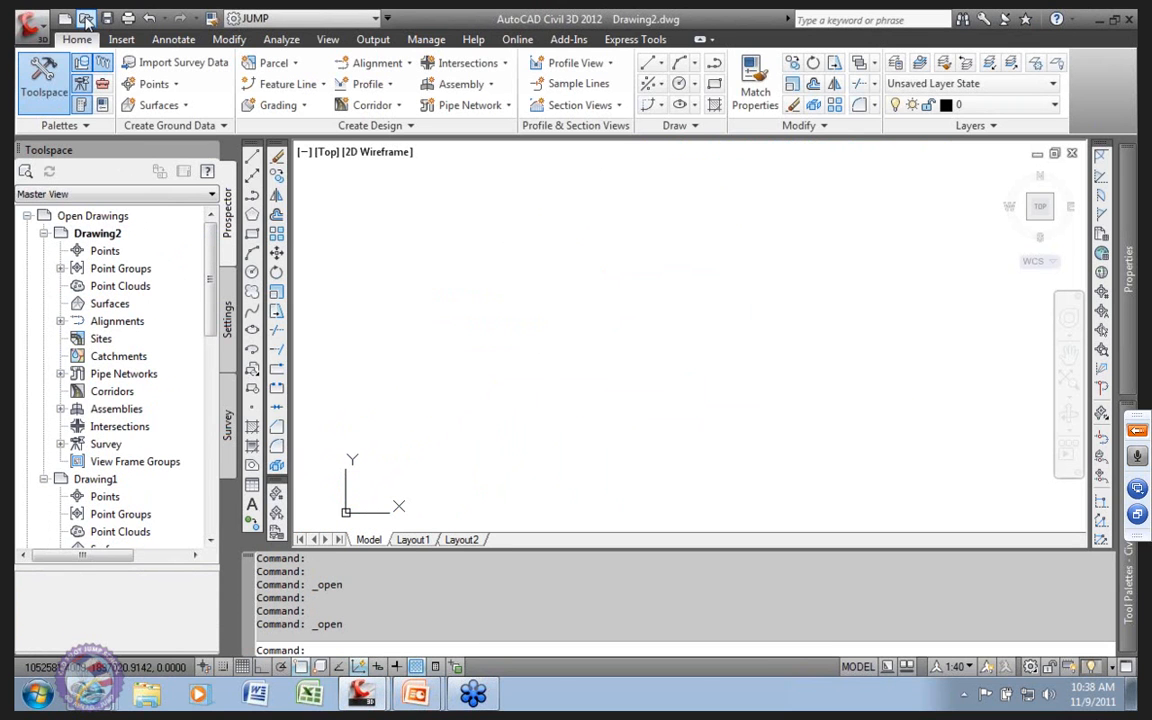
Step: Open the drawing C-46-NW-Rehab.dwg from the Roadways_Pr folder
{"action": "left_click", "coordinate": [85, 18]}
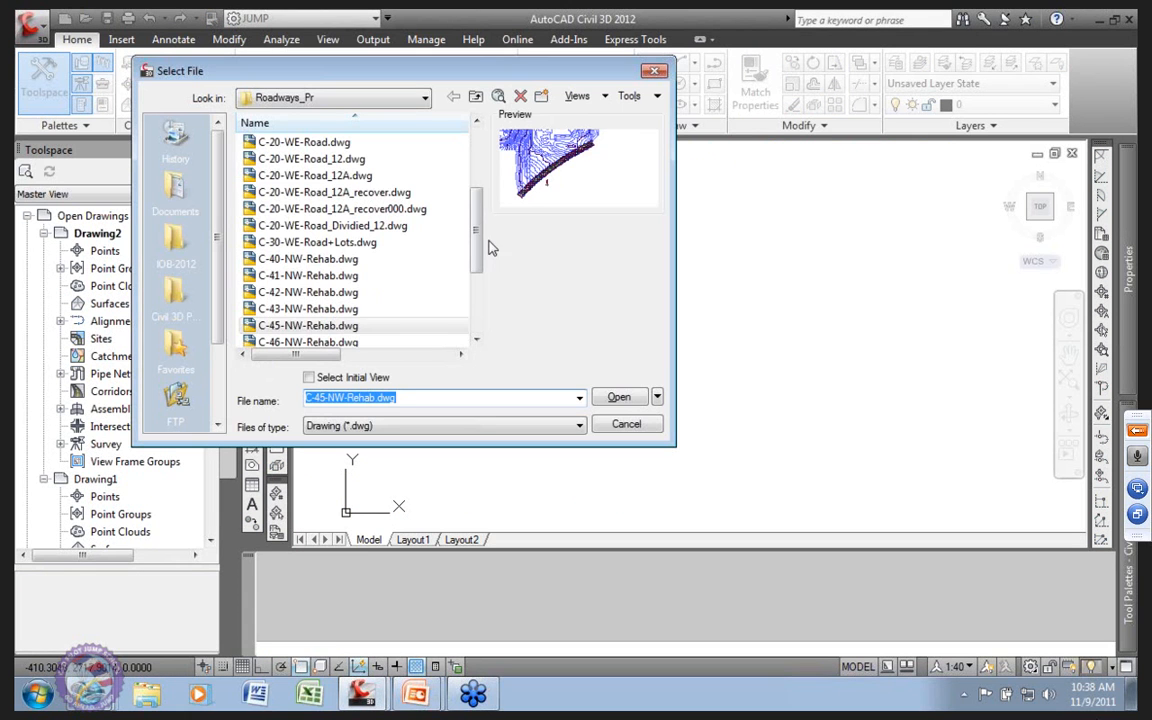
{"action": "scroll", "coordinate": [392, 297], "scroll_direction": "down", "scroll_amount": 1}
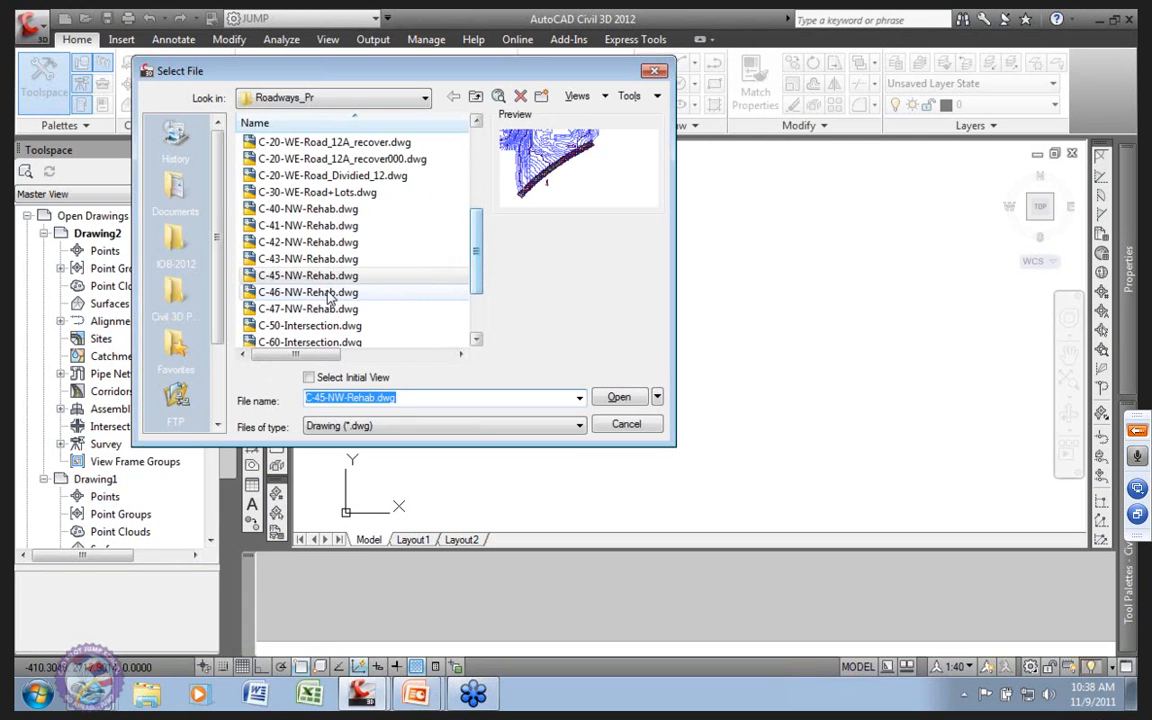
{"action": "left_click", "coordinate": [617, 398]}
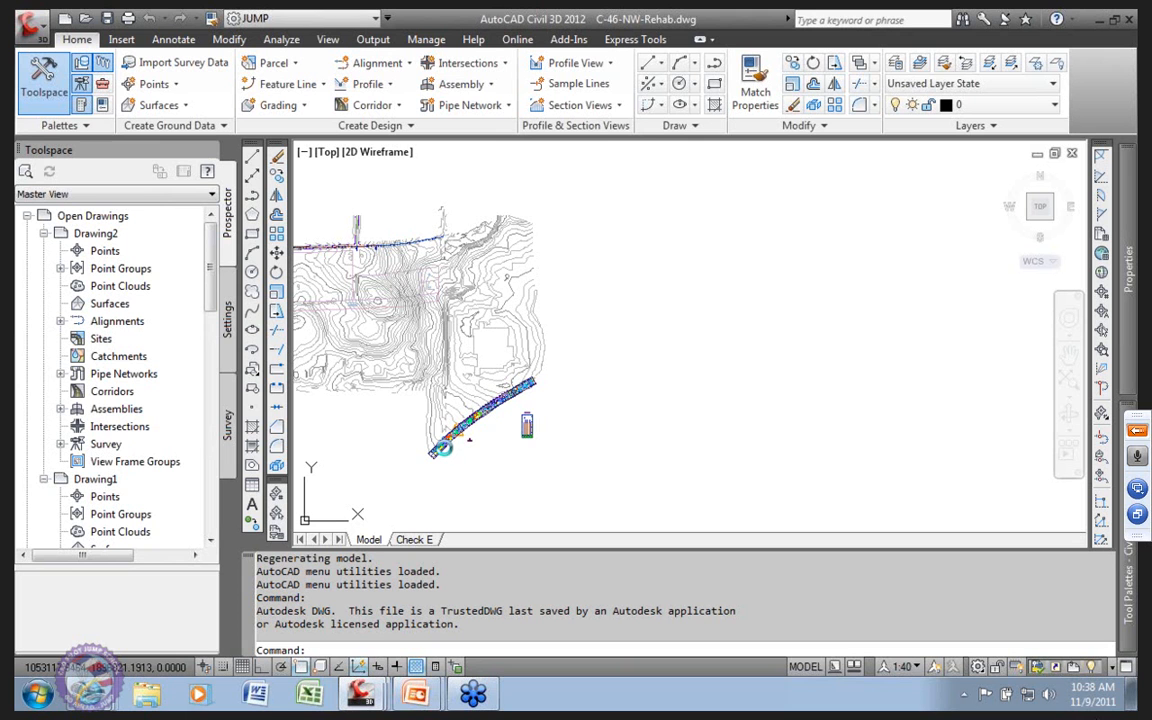
Step: Examine the corridor's slope arrows and dense sections near station 11+00 and around the warning marker
{"action": "scroll", "coordinate": [450, 445], "scroll_direction": "up", "scroll_amount": 3}
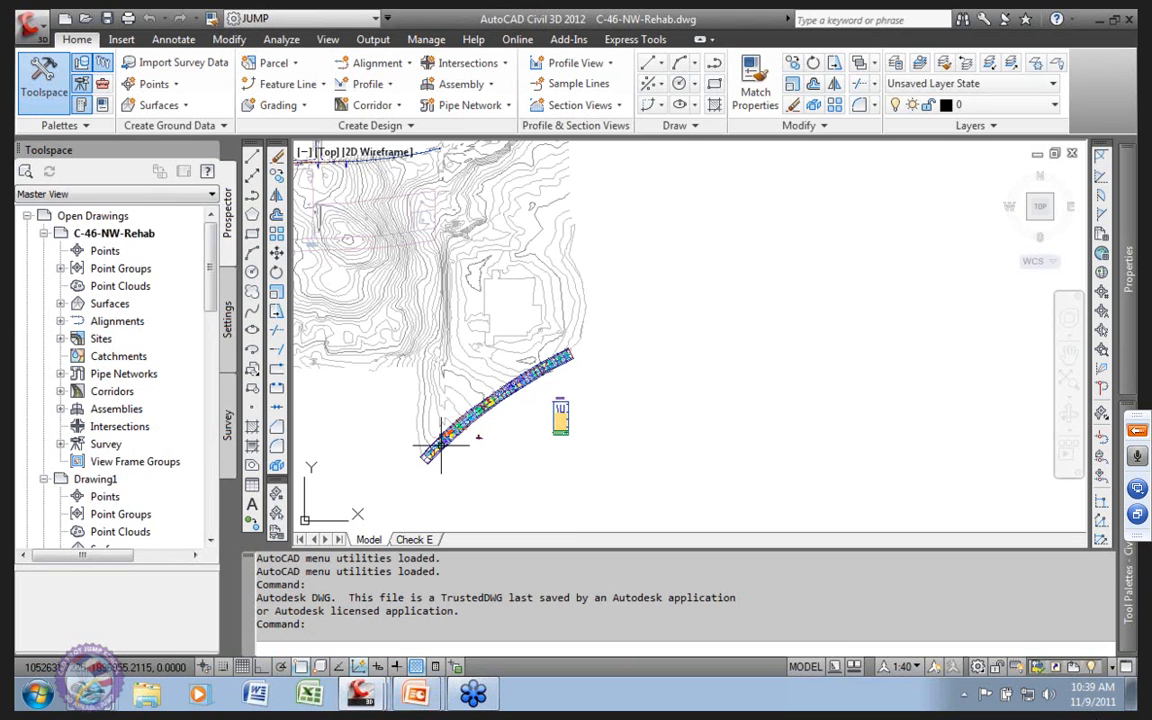
{"action": "scroll", "coordinate": [488, 433], "scroll_direction": "up", "scroll_amount": 5}
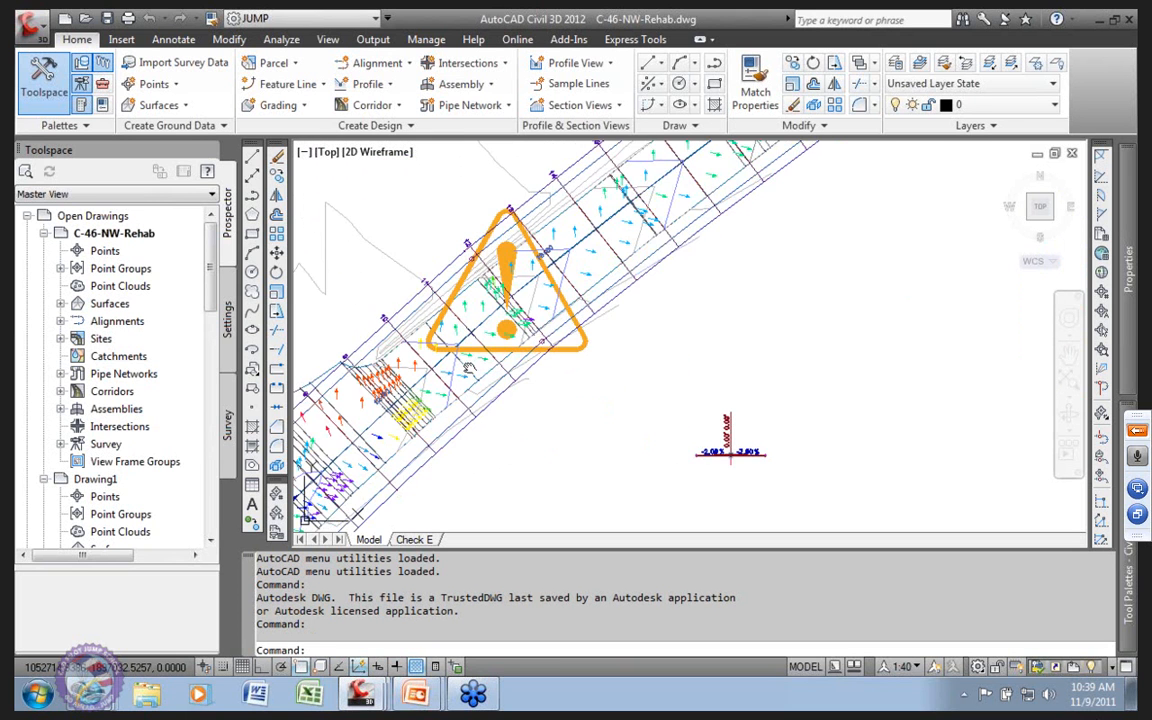
{"action": "scroll", "coordinate": [565, 335], "scroll_direction": "down", "scroll_amount": 6}
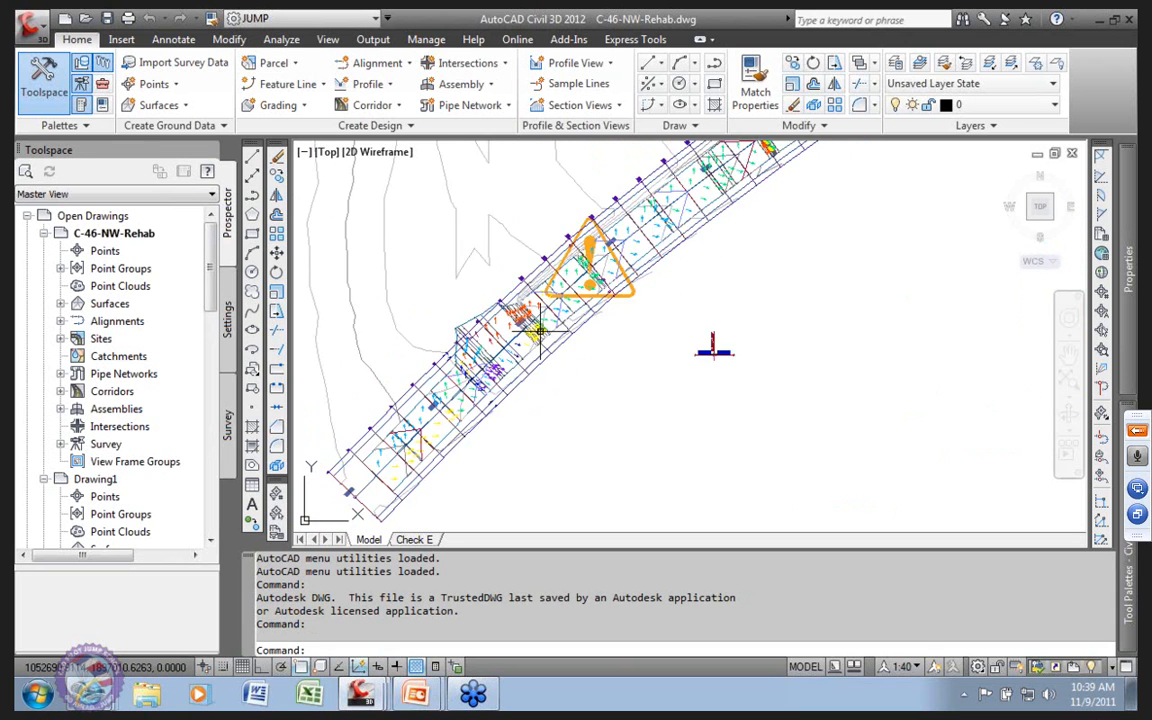
{"action": "scroll", "coordinate": [513, 378], "scroll_direction": "up", "scroll_amount": 5}
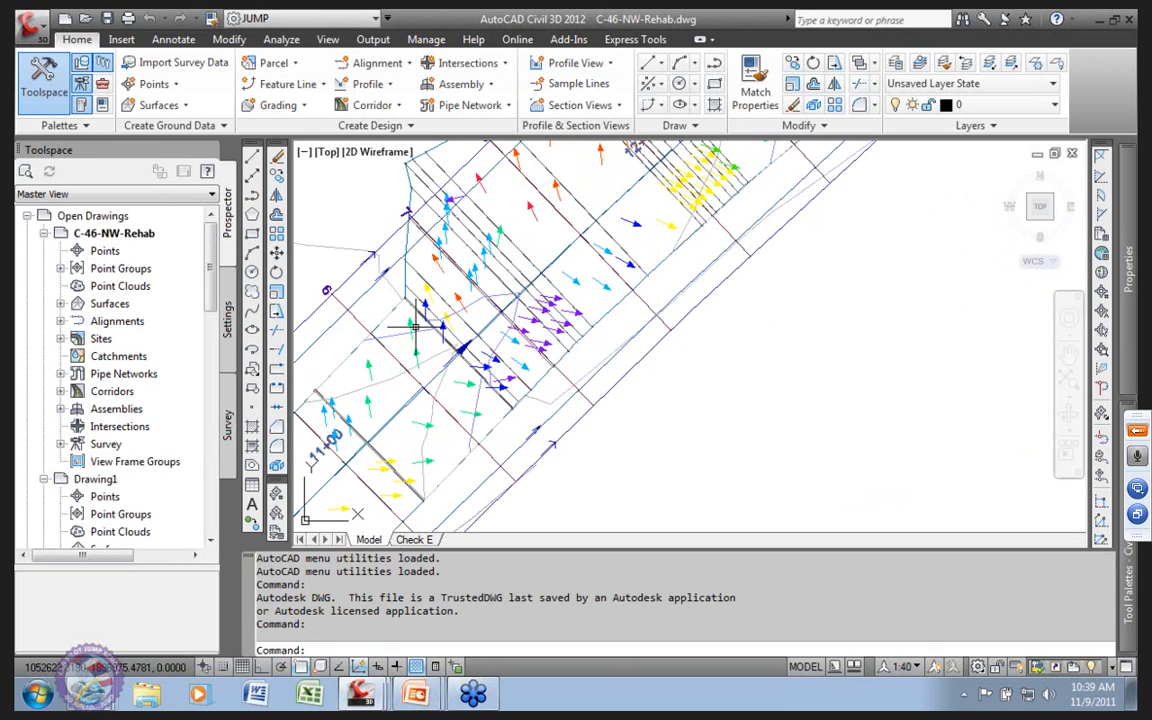
{"action": "scroll", "coordinate": [468, 310], "scroll_direction": "down", "scroll_amount": 5}
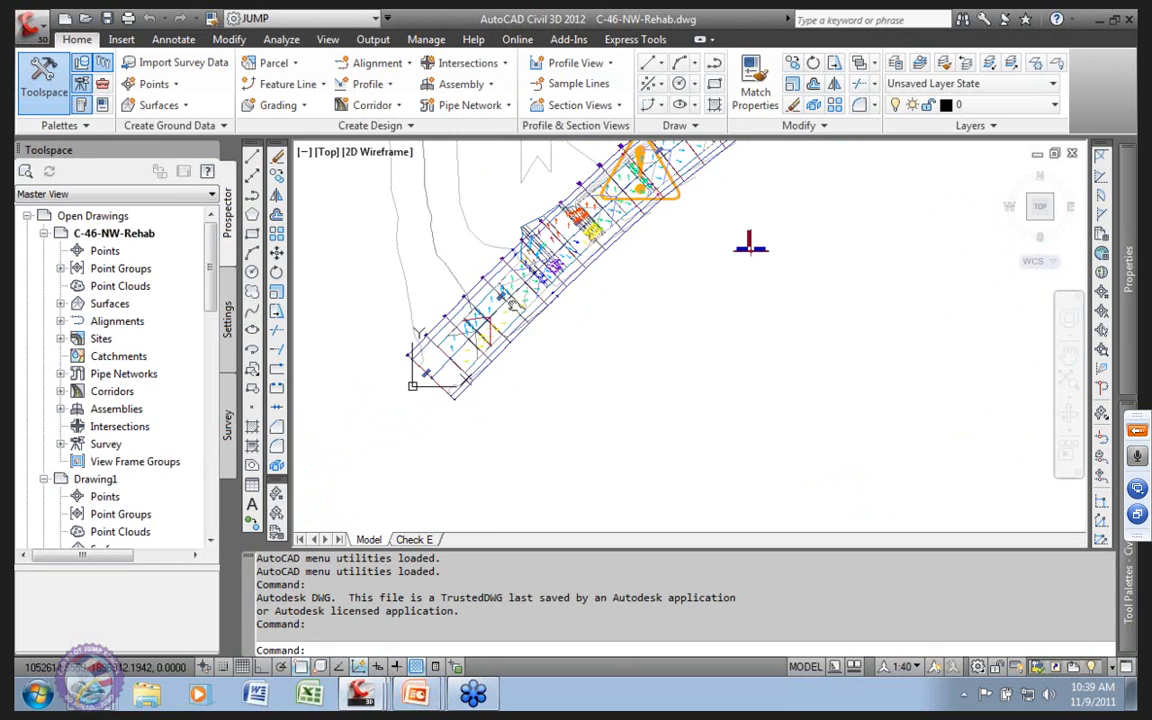
Step: Review the target mapping of the Assembly - Null region in Corridor EG's properties, and leave without changing anything
{"action": "left_click", "coordinate": [60, 391]}
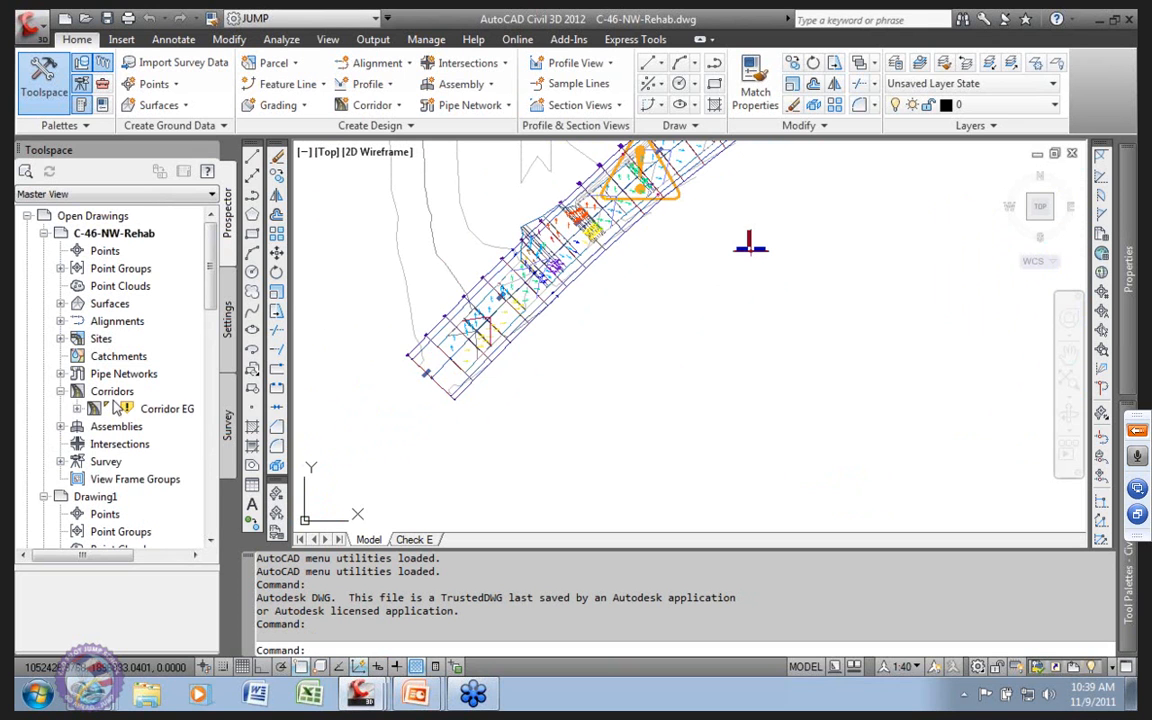
{"action": "left_click", "coordinate": [168, 410]}
{"action": "right_click", "coordinate": [170, 410]}
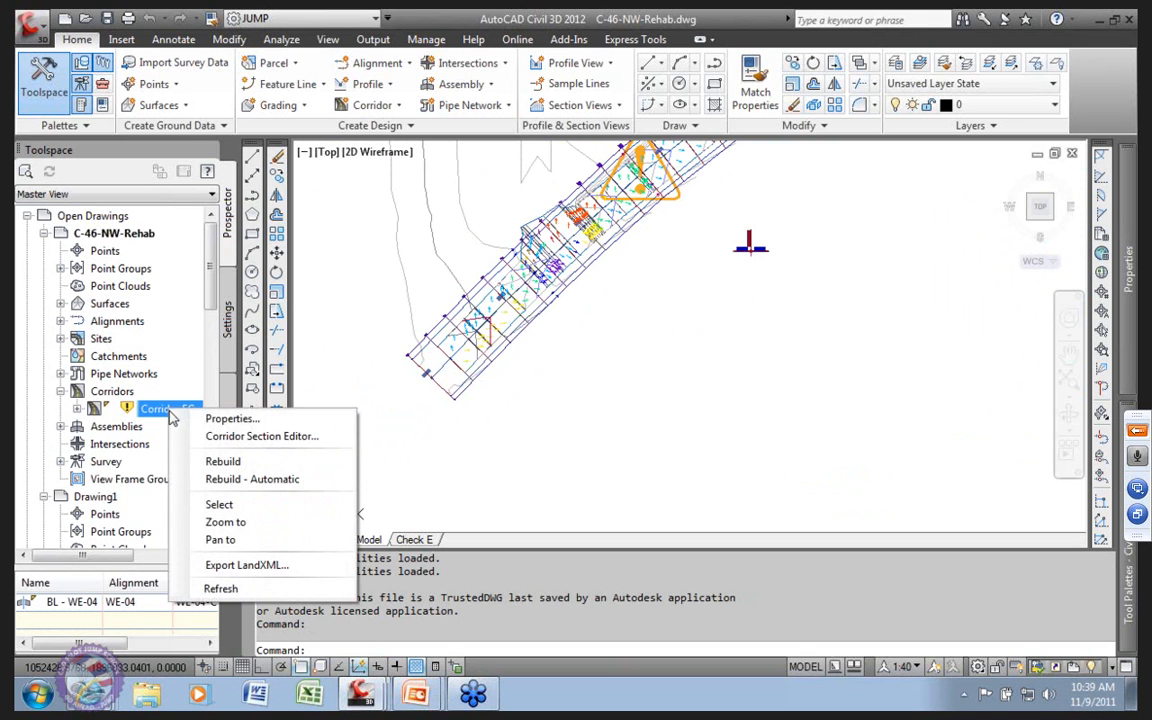
{"action": "left_click", "coordinate": [213, 418]}
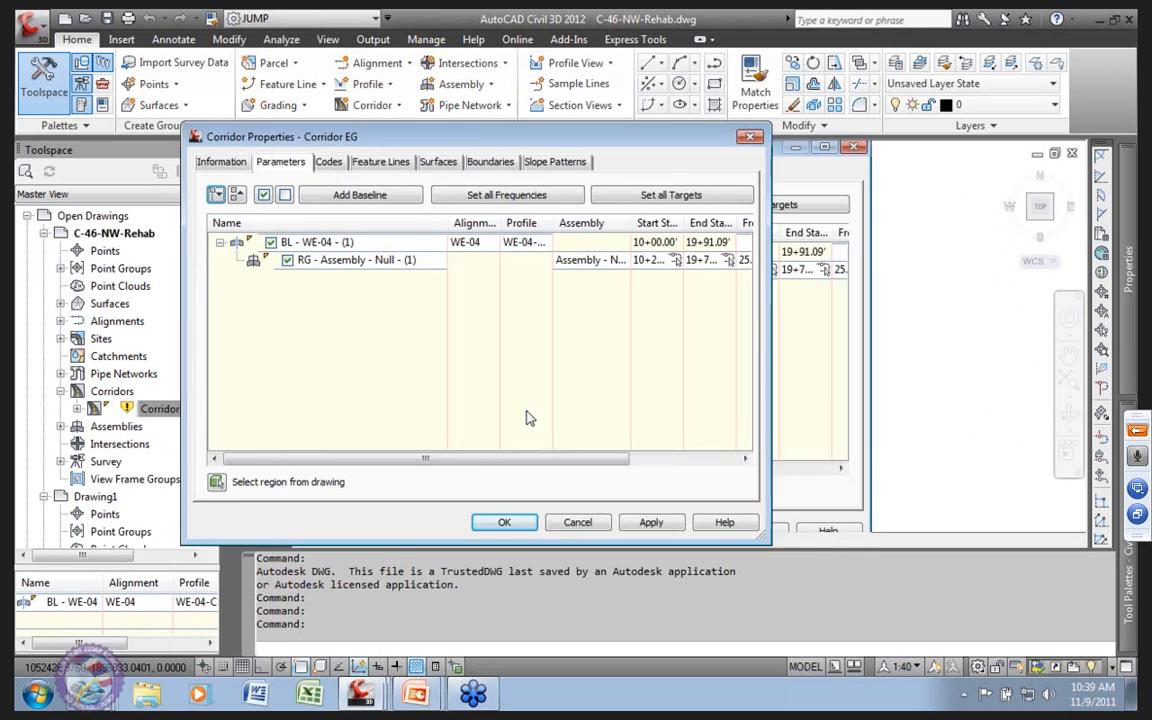
{"action": "left_click_drag", "start_coordinate": [437, 460], "coordinate": [600, 460]}
{"action": "left_click", "coordinate": [688, 260]}
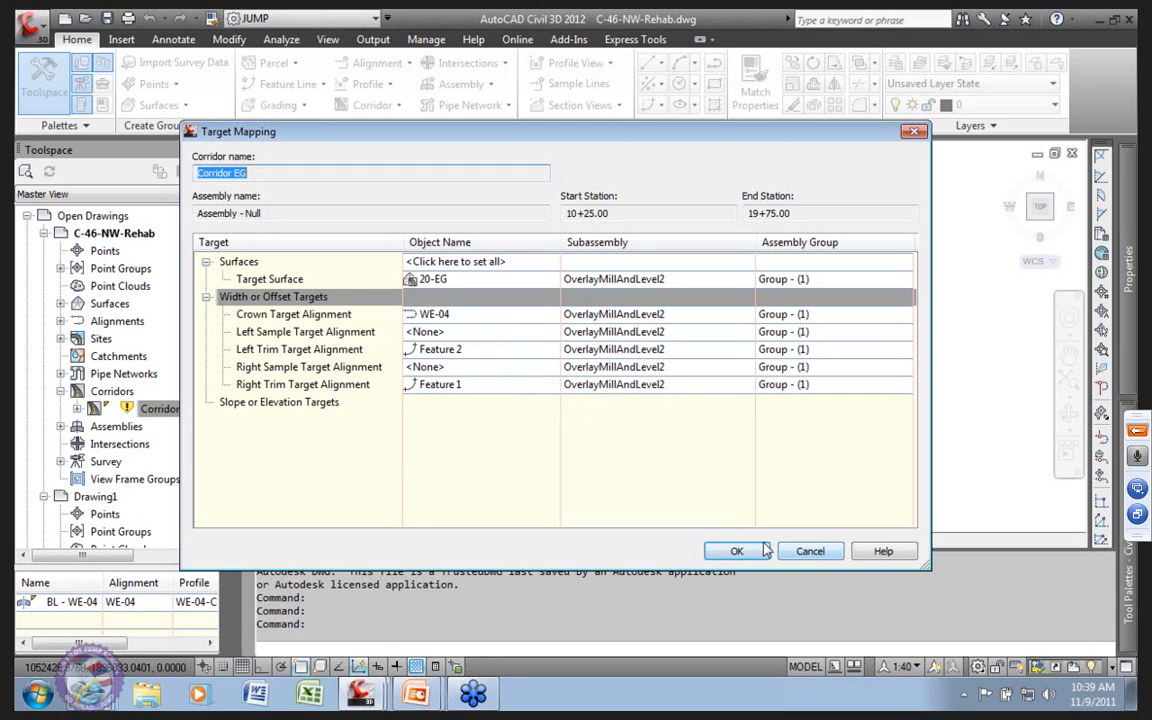
{"action": "left_click_drag", "start_coordinate": [703, 145], "coordinate": [587, 104]}
{"action": "left_click", "coordinate": [695, 512]}
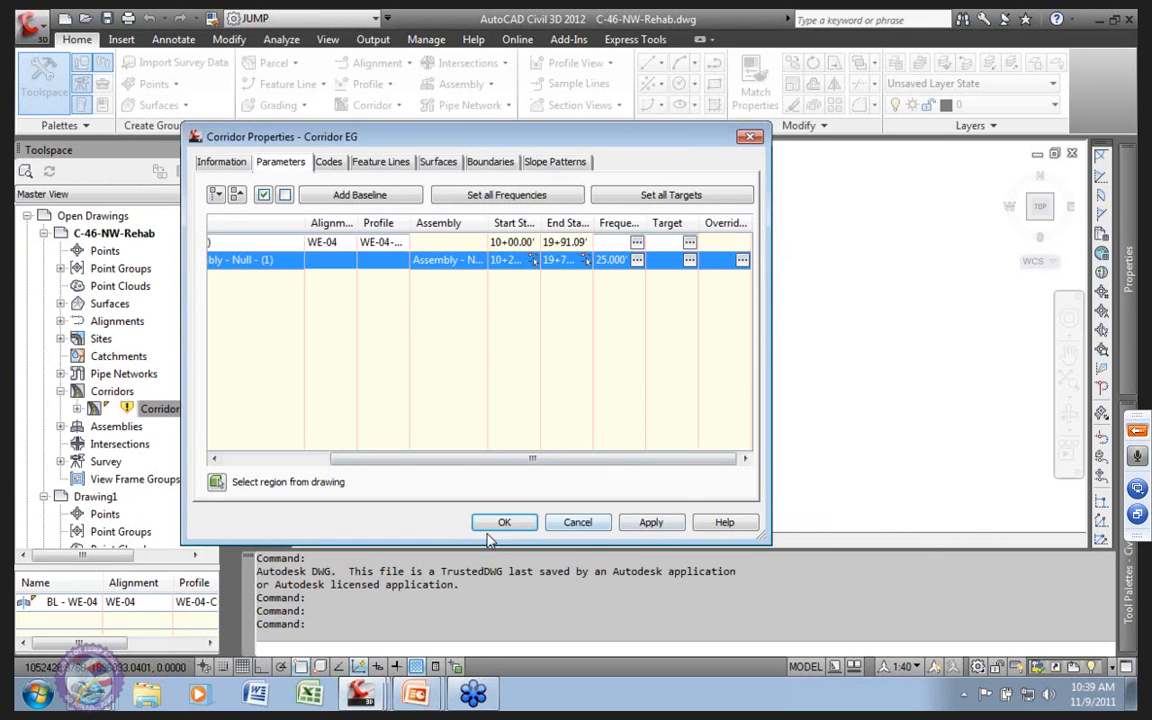
{"action": "left_click", "coordinate": [572, 523]}
Step: Review the input parameters of the OverlayMillAndLevel2 subassembly down to the overlay depth, and leave without changing anything
{"action": "middle_click_drag", "start_coordinate": [826, 278], "coordinate": [621, 355]}
{"action": "scroll", "coordinate": [542, 326], "scroll_direction": "up", "scroll_amount": 5}
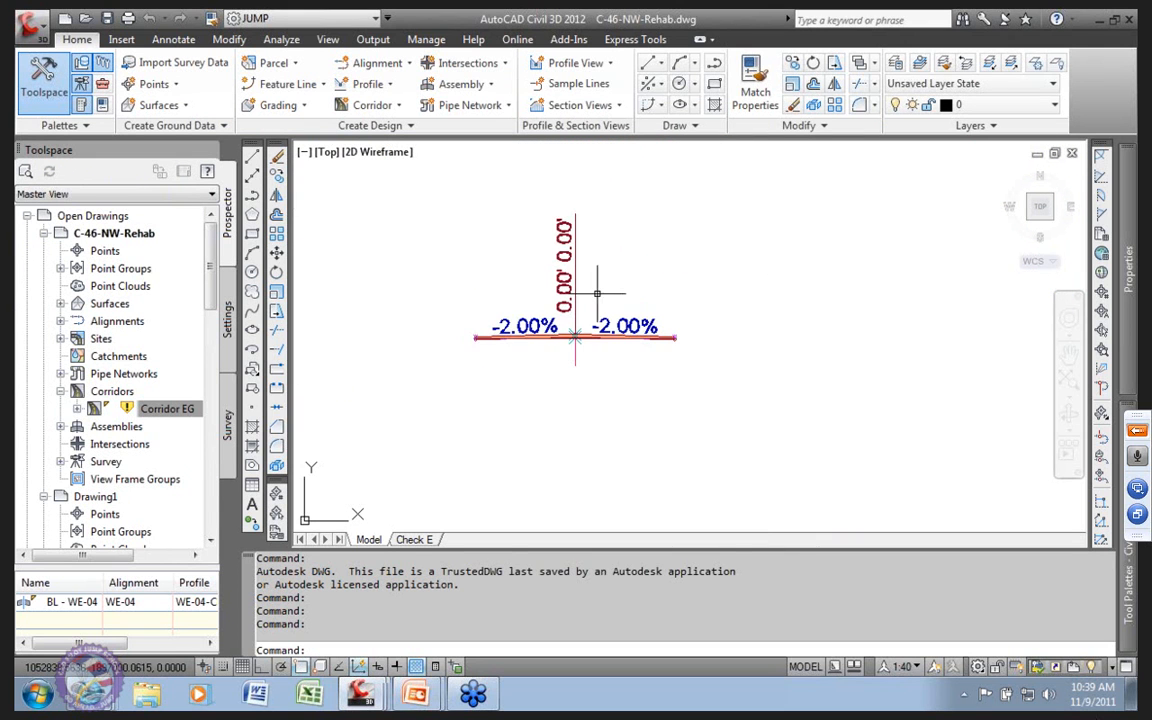
{"action": "left_click", "coordinate": [551, 335]}
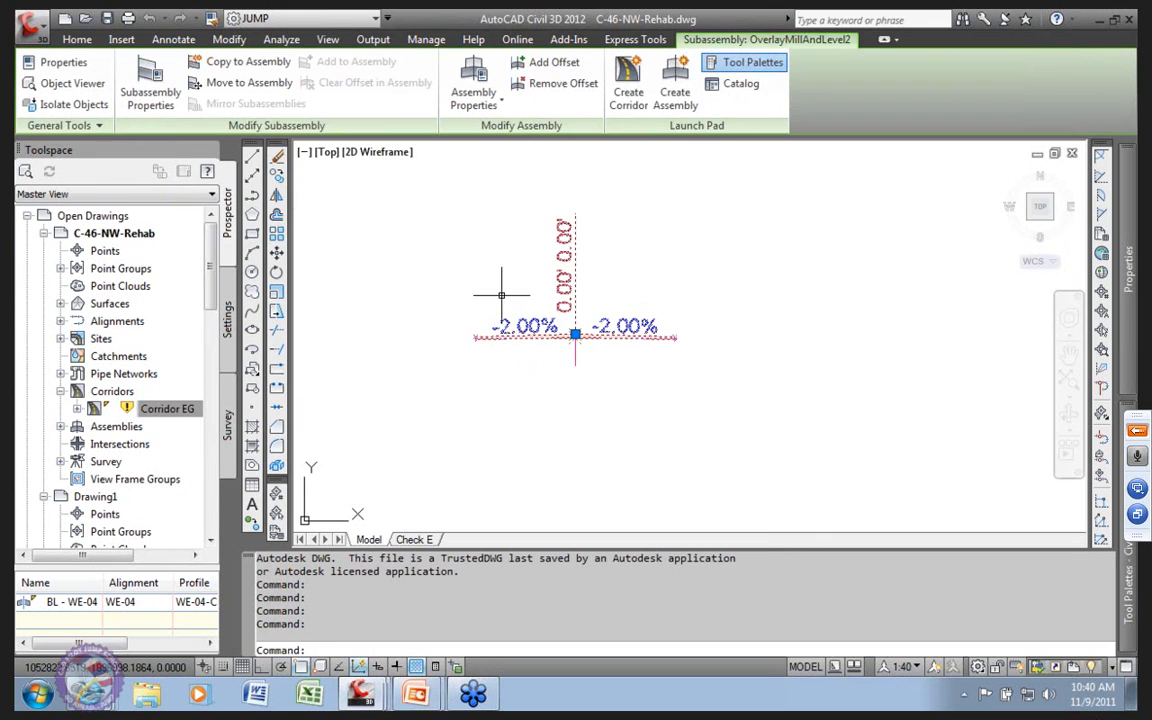
{"action": "left_click", "coordinate": [150, 85]}
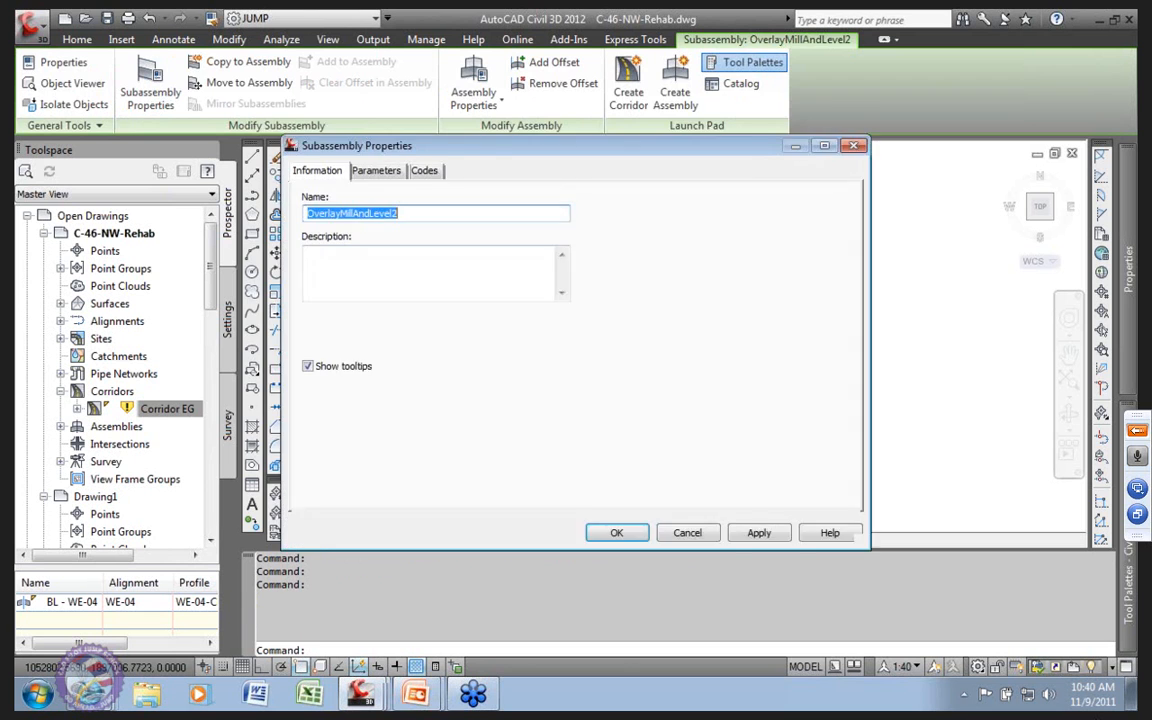
{"action": "left_click", "coordinate": [355, 153]}
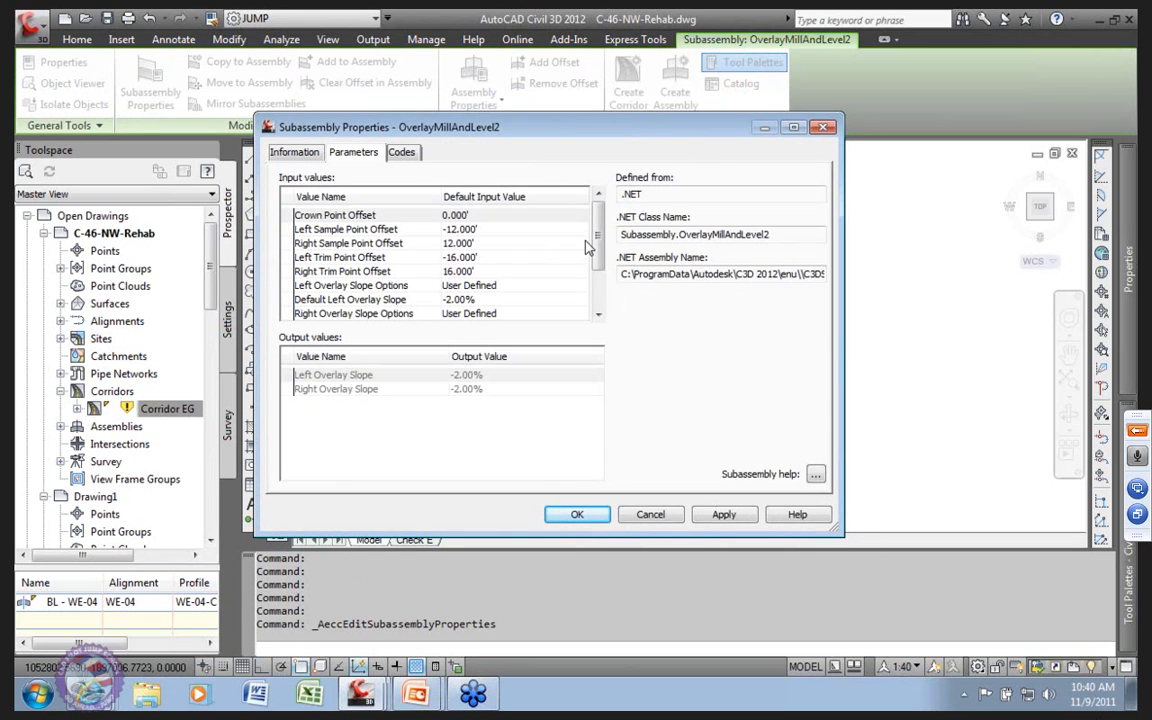
{"action": "scroll", "coordinate": [466, 262], "scroll_direction": "down", "scroll_amount": 2}
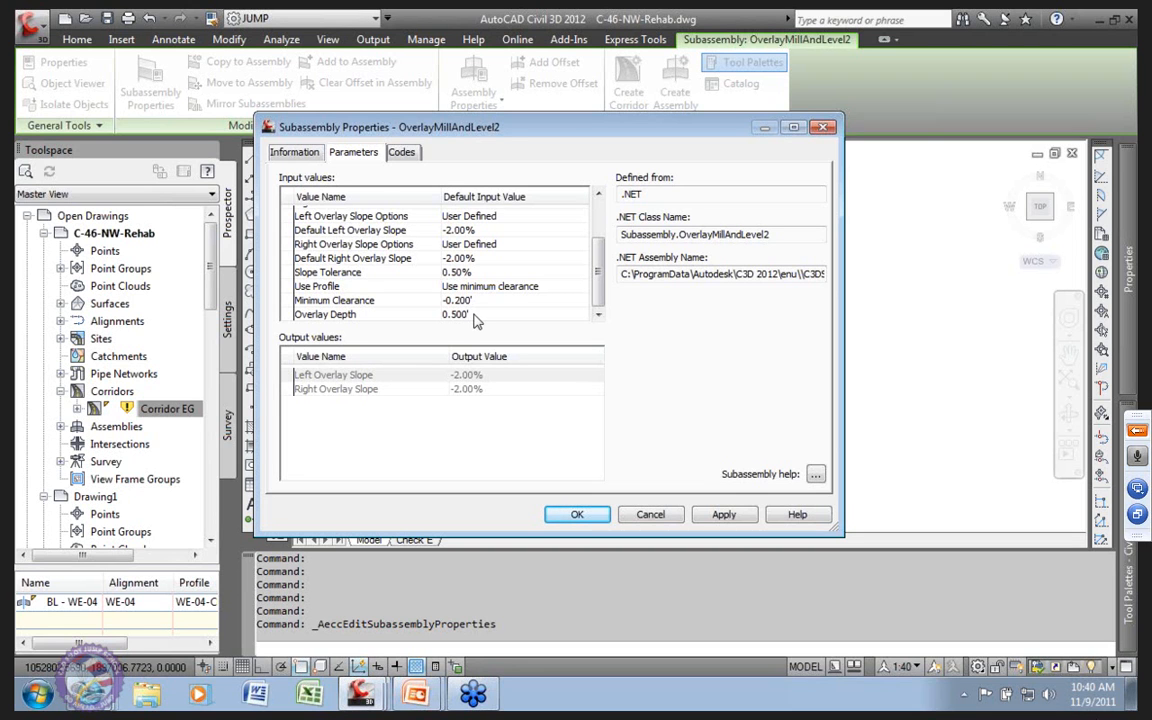
{"action": "left_click", "coordinate": [651, 515]}
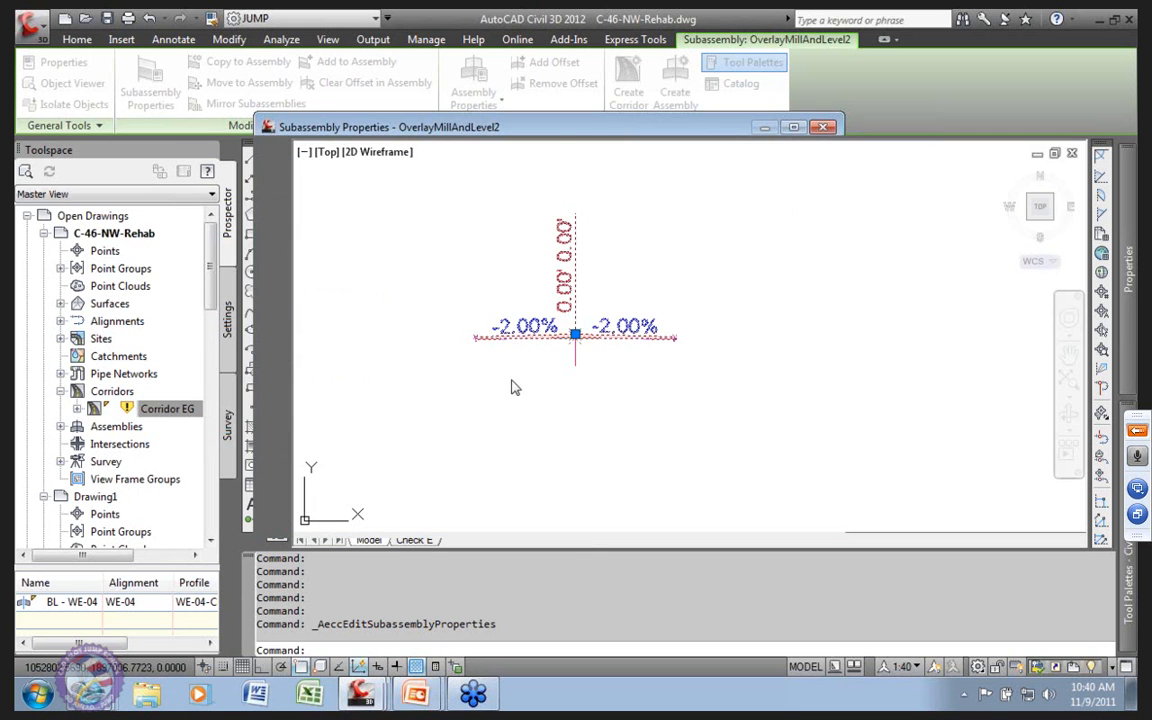
Step: Return to the corridor around station 13+00 and rebuild Corridor EG
{"action": "scroll", "coordinate": [511, 377], "scroll_direction": "down", "scroll_amount": 6}
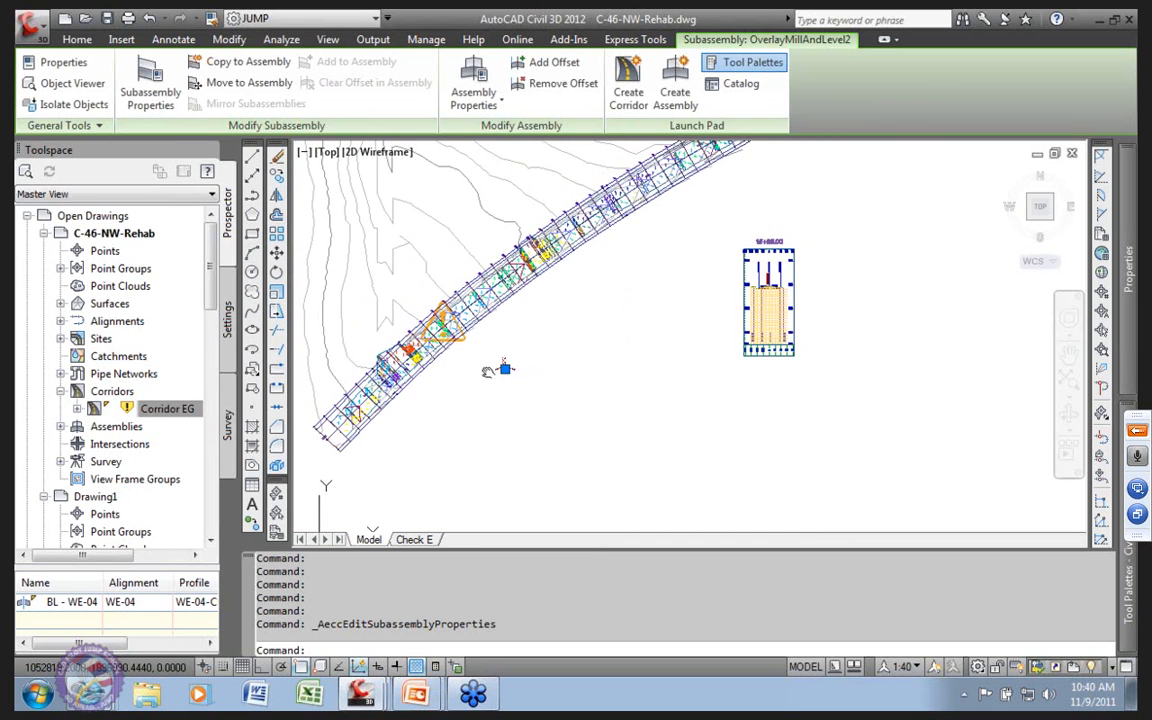
{"action": "scroll", "coordinate": [455, 465], "scroll_direction": "down", "scroll_amount": 1}
{"action": "scroll", "coordinate": [491, 303], "scroll_direction": "up", "scroll_amount": 5}
{"action": "middle_click_drag", "start_coordinate": [491, 303], "coordinate": [535, 288]}
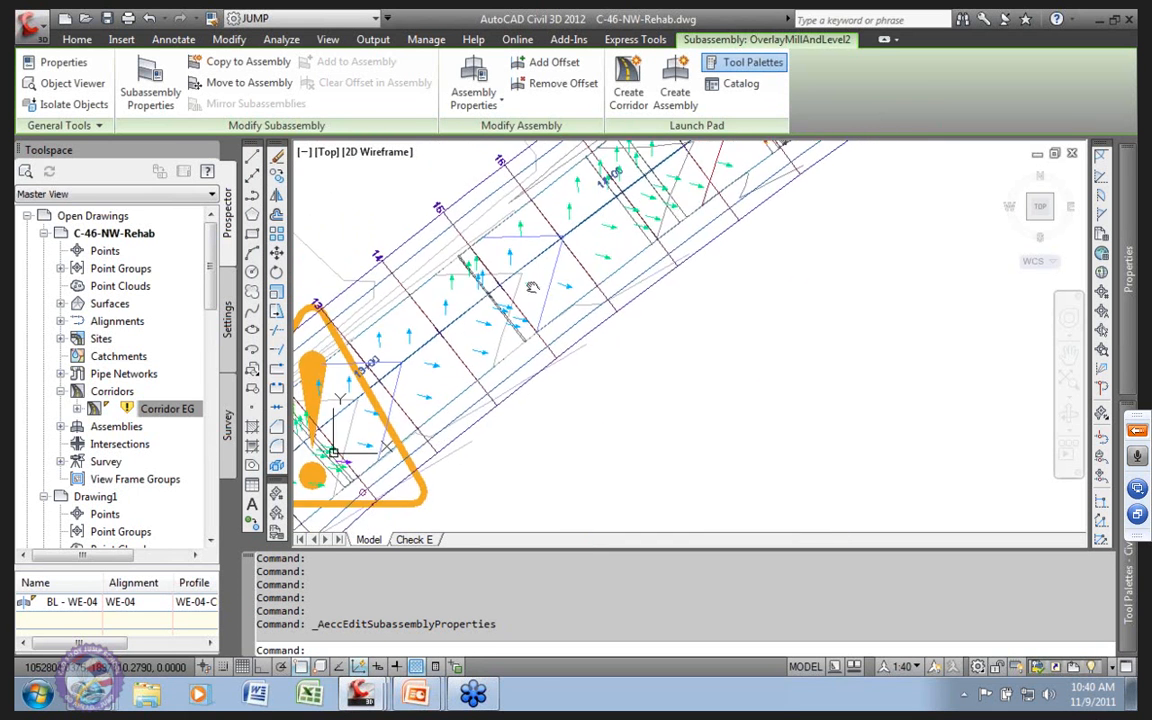
{"action": "left_click", "coordinate": [186, 410]}
{"action": "right_click", "coordinate": [187, 414]}
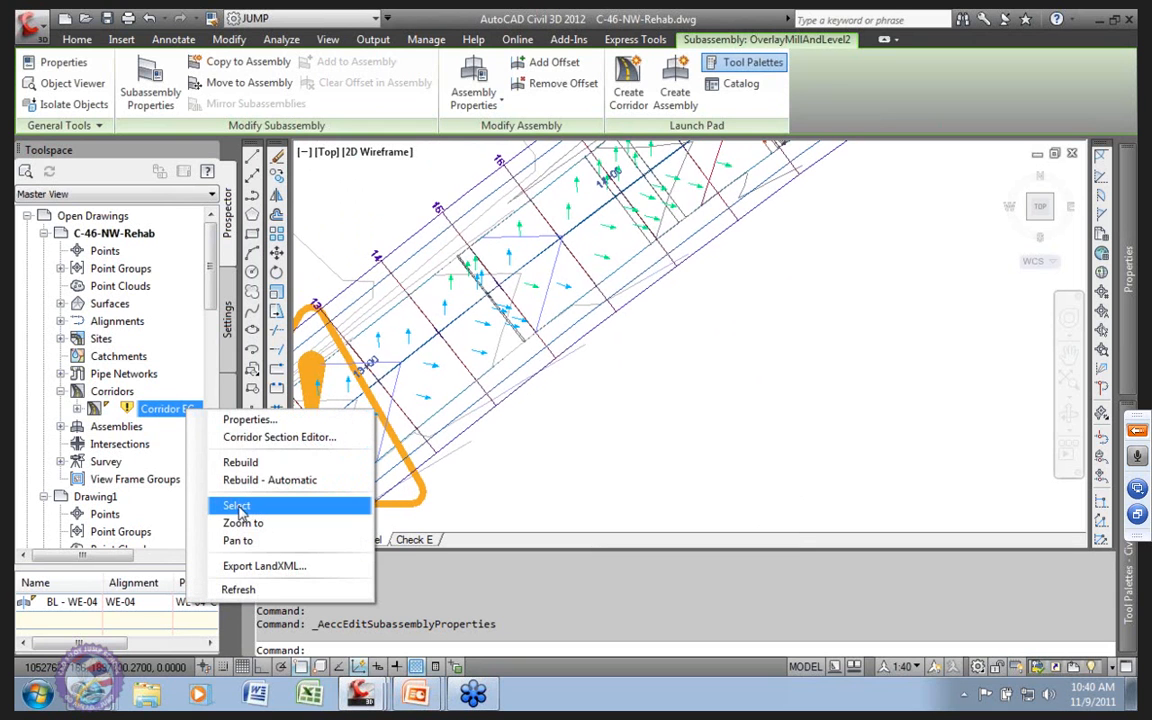
{"action": "left_click", "coordinate": [236, 462]}
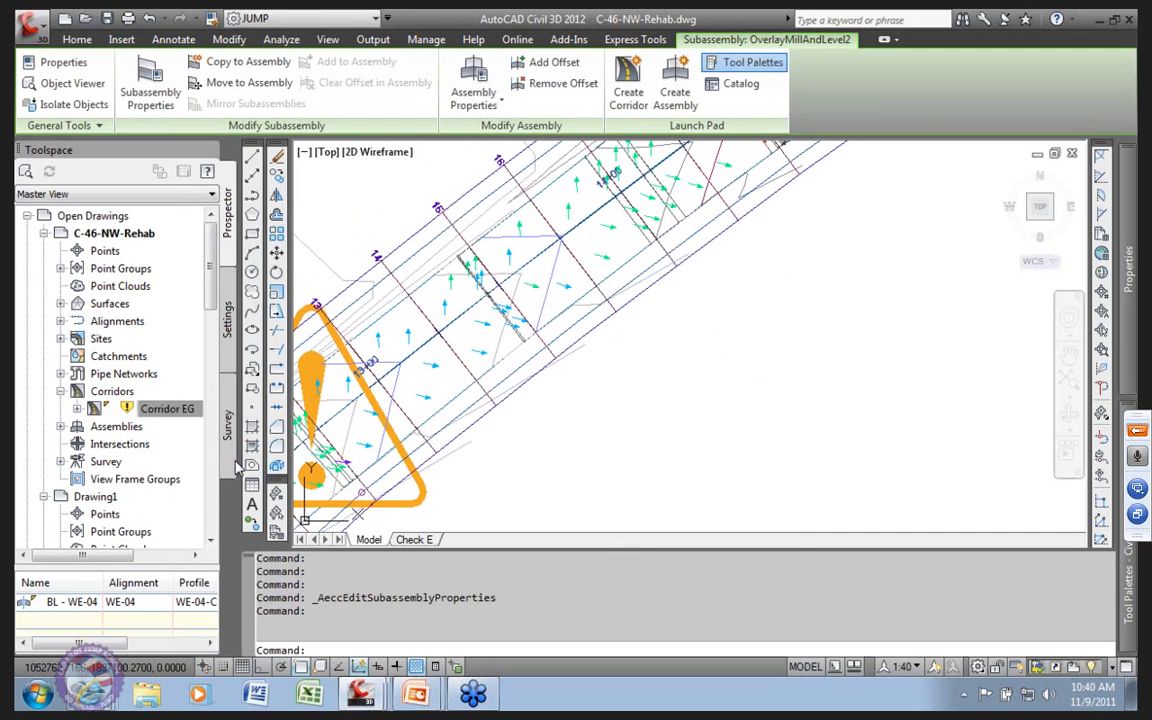
Step: Select Corridor EG, open it in the Section Editor and advance to station 10+25.00
{"action": "right_click", "coordinate": [175, 410]}
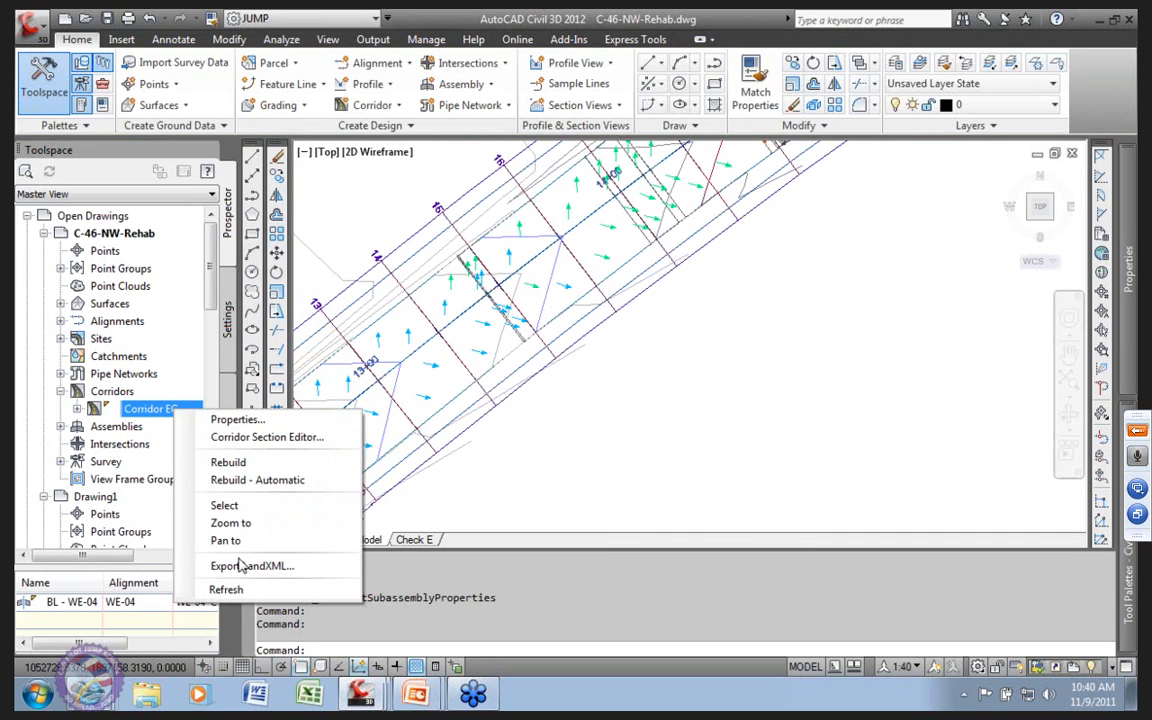
{"action": "left_click", "coordinate": [230, 505]}
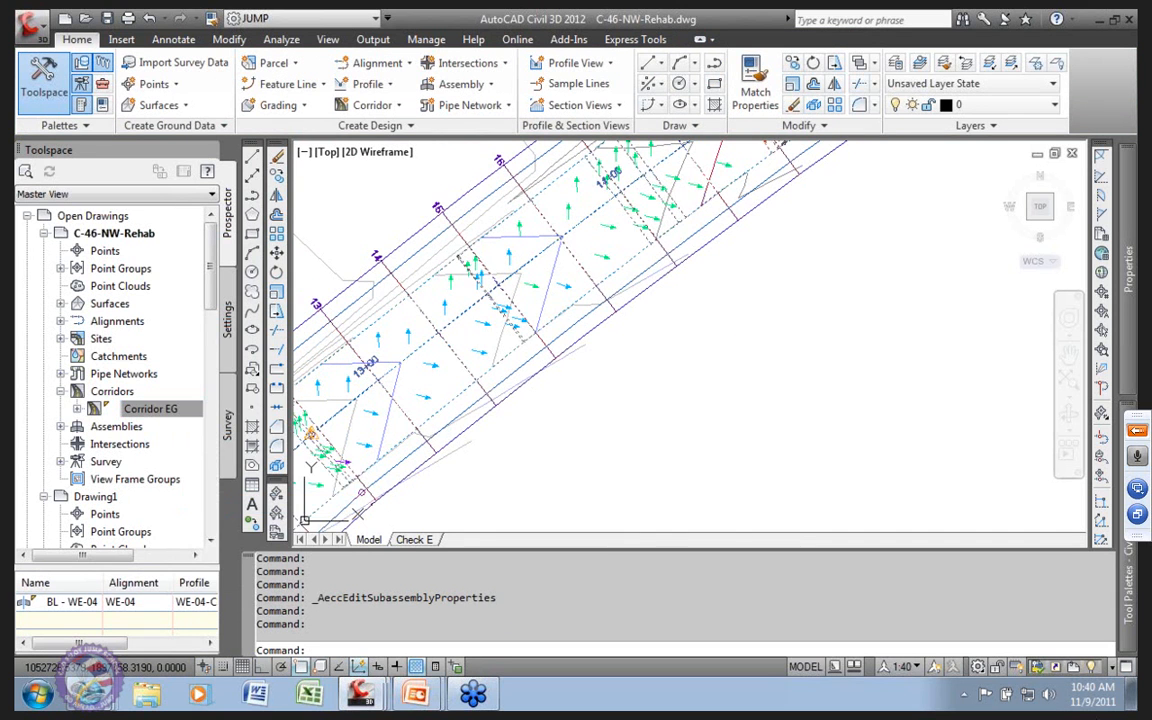
{"action": "left_click", "coordinate": [578, 95]}
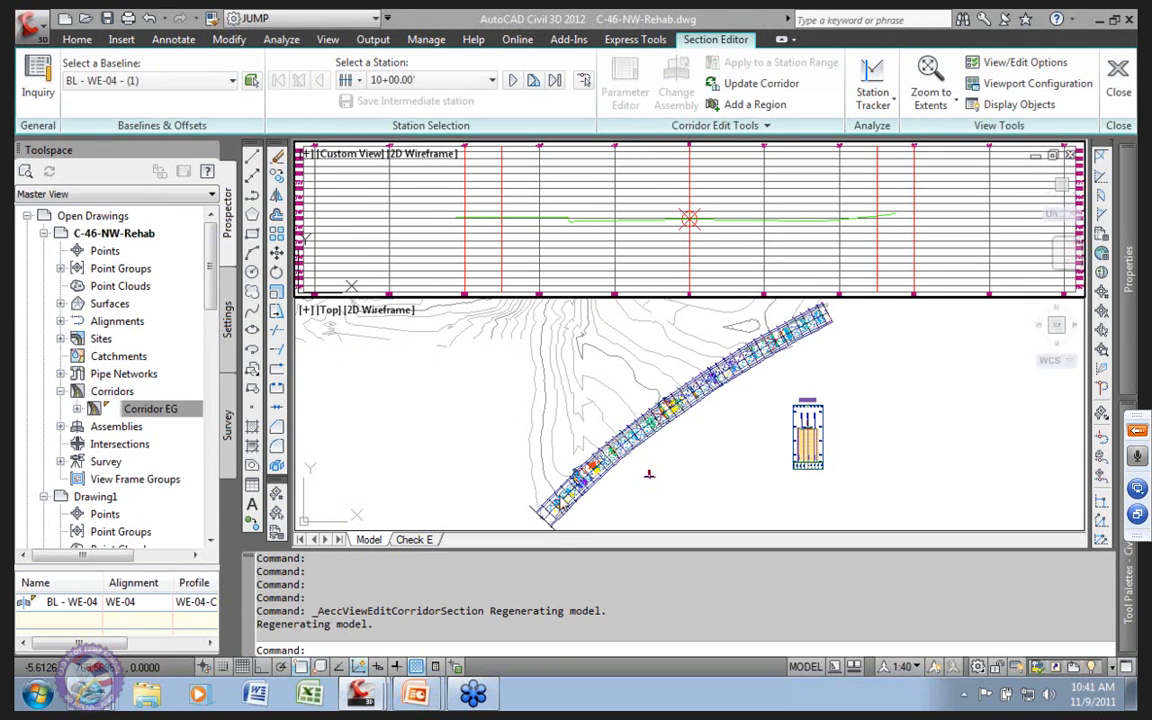
{"action": "left_click", "coordinate": [514, 81]}
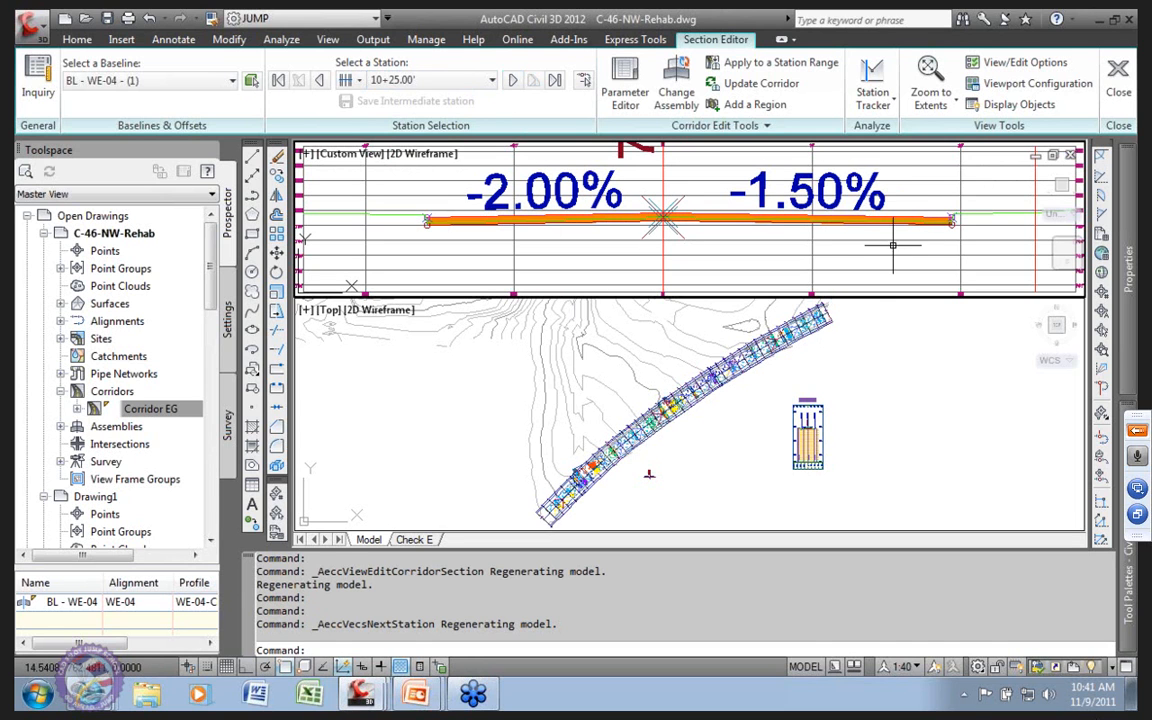
Step: Choose VE Overlay Grade Labels - TT as the default code set style in the corridor section view/edit options
{"action": "left_click", "coordinate": [1027, 63]}
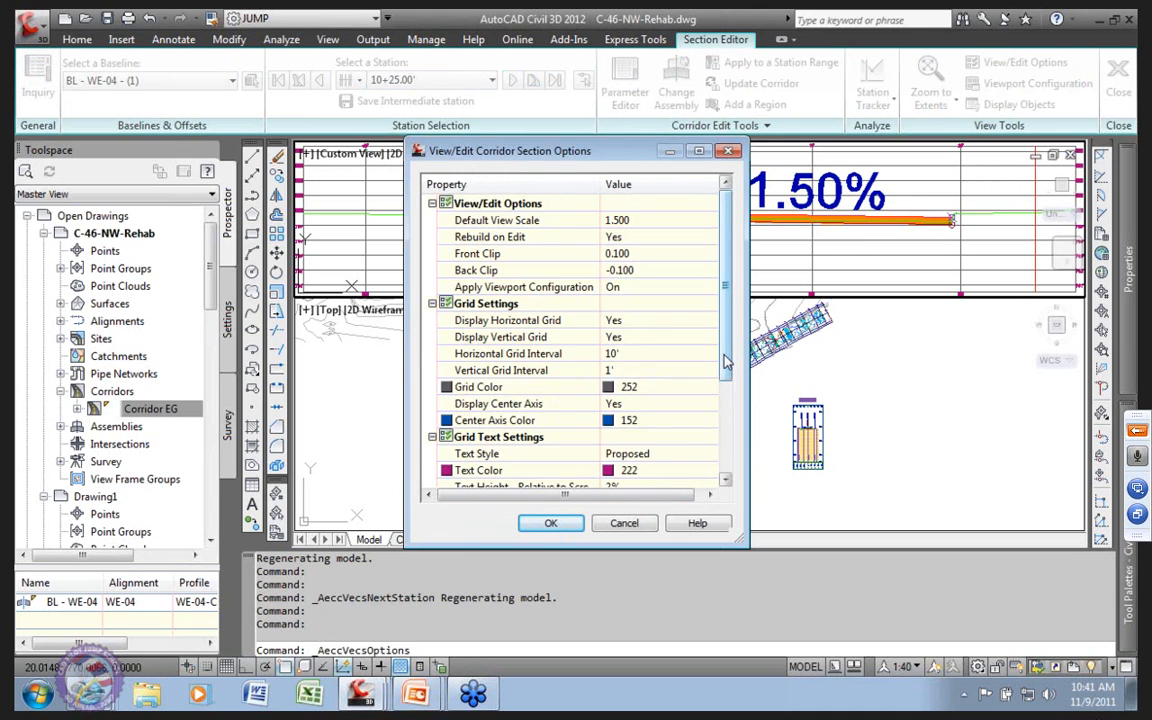
{"action": "scroll", "coordinate": [727, 362], "scroll_direction": "down", "scroll_amount": 3}
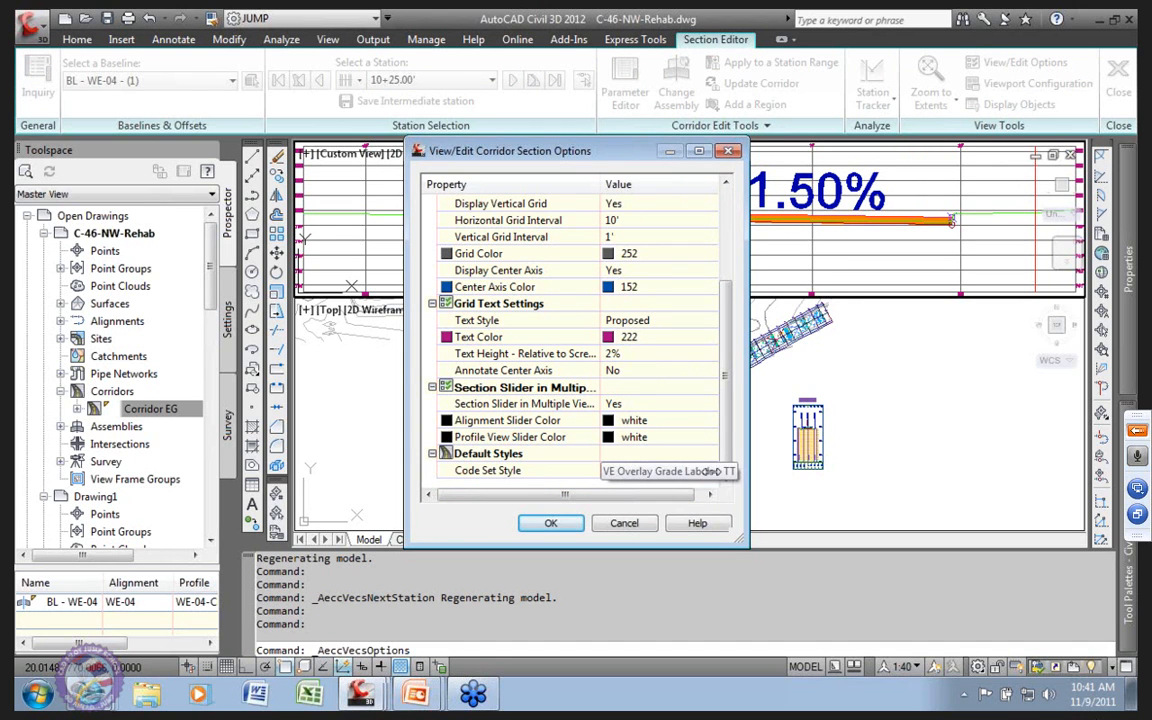
{"action": "left_click", "coordinate": [668, 471]}
{"action": "left_click", "coordinate": [706, 470]}
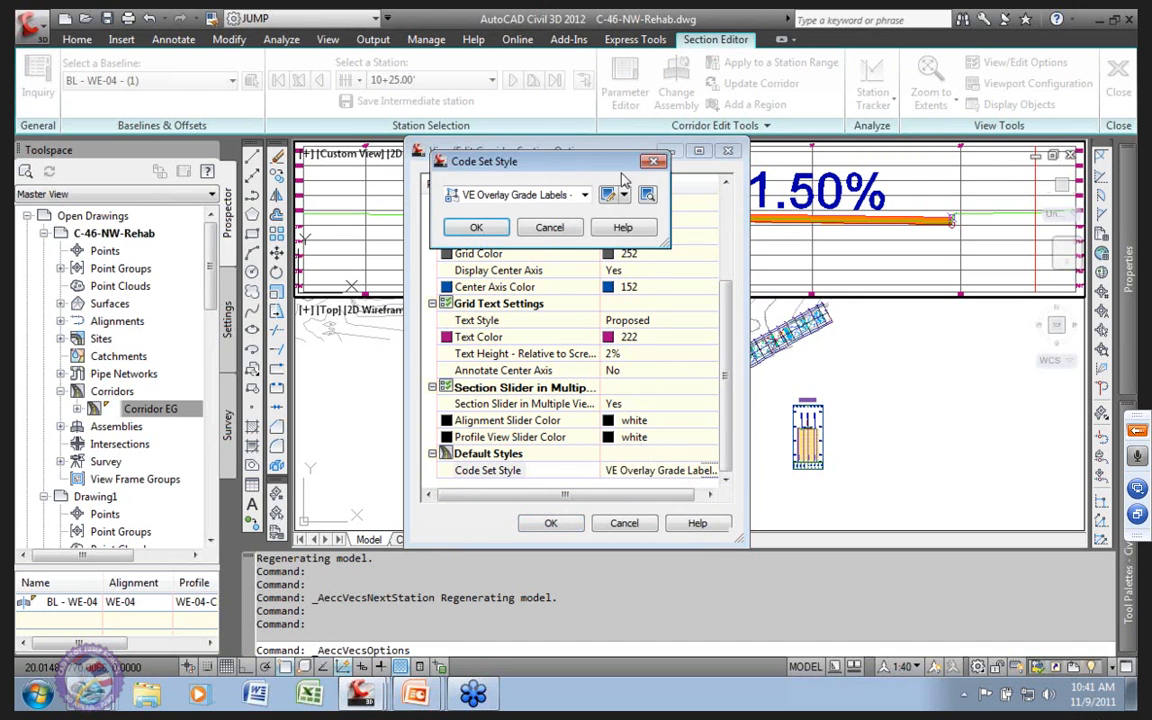
{"action": "left_click", "coordinate": [585, 196]}
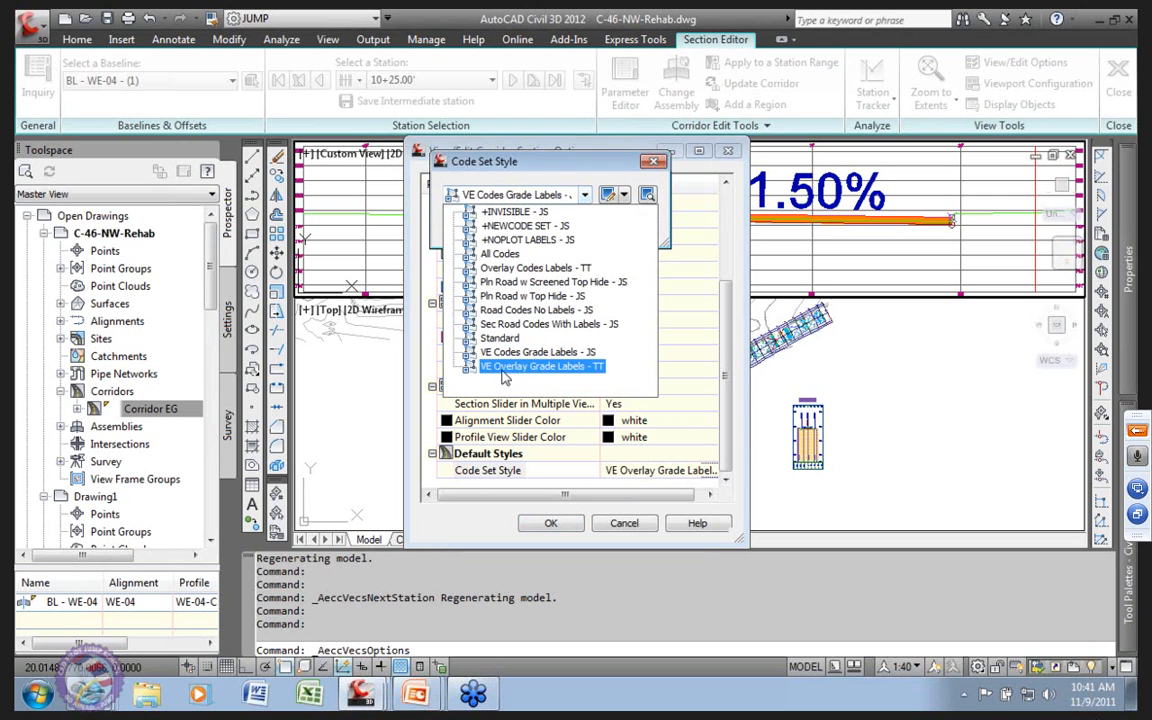
{"action": "left_click", "coordinate": [518, 367]}
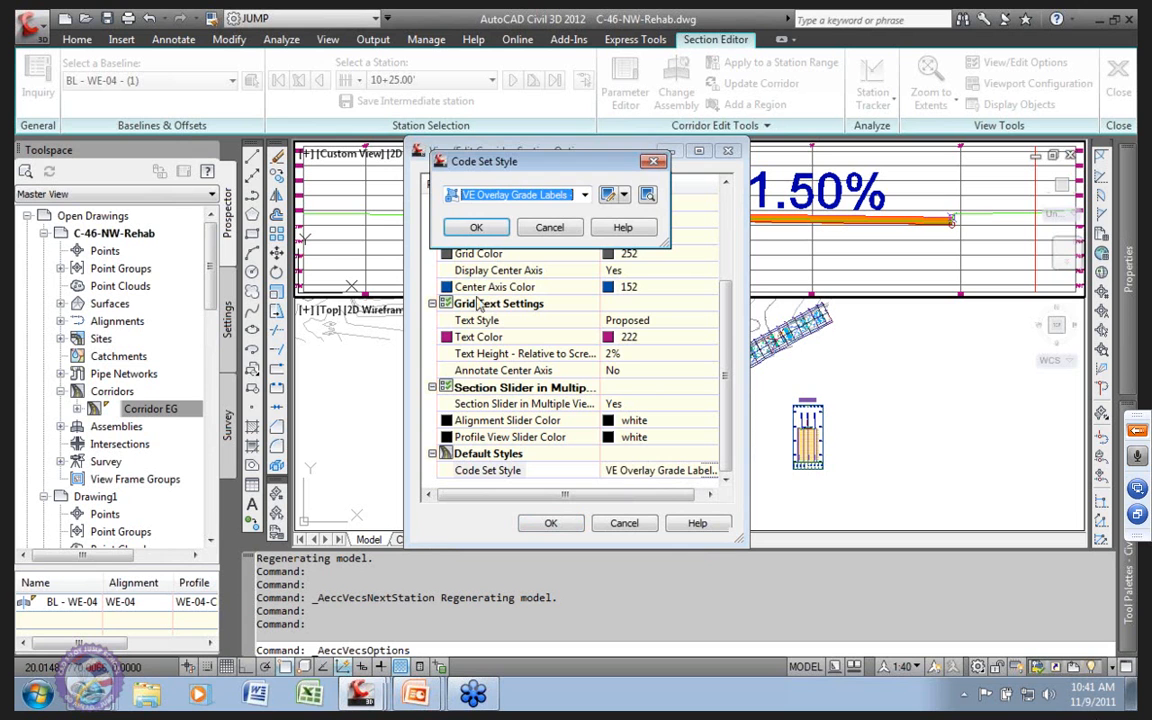
{"action": "left_click", "coordinate": [480, 227]}
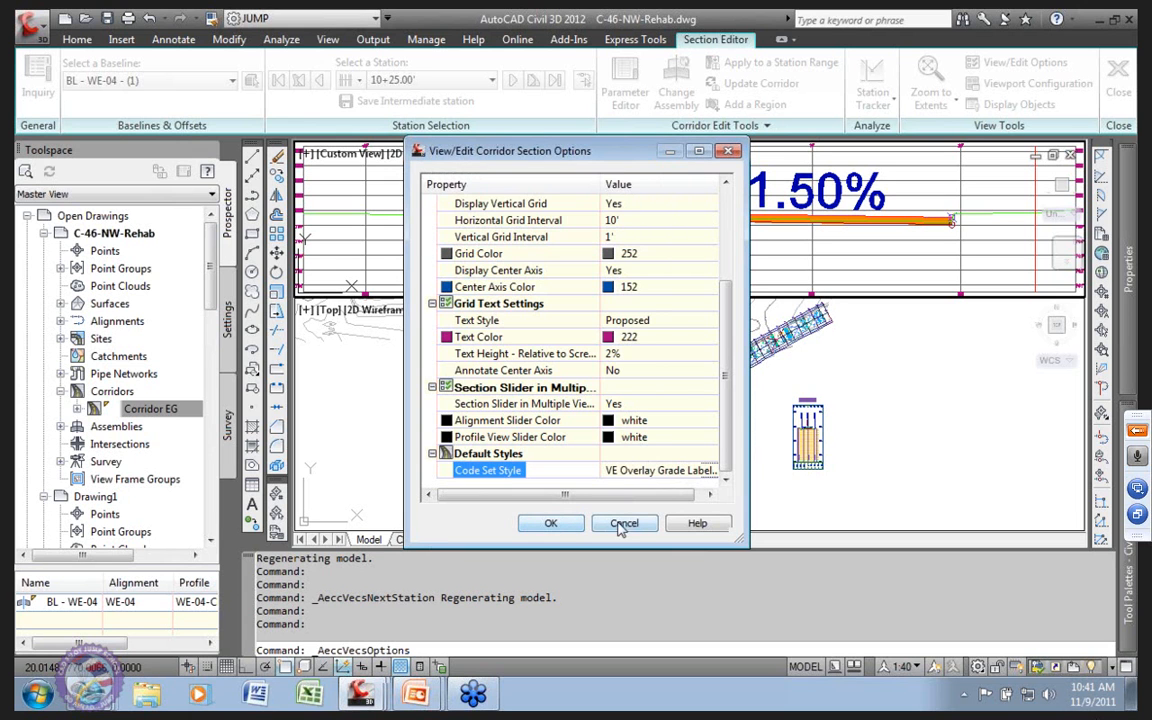
{"action": "left_click", "coordinate": [551, 523]}
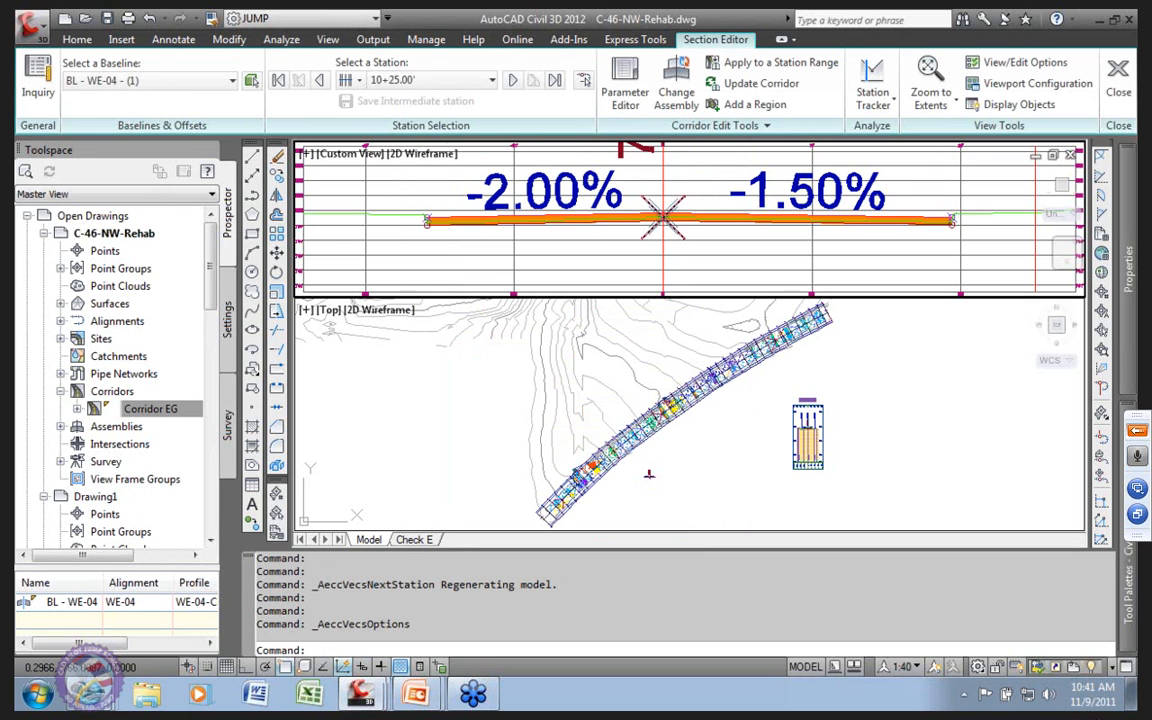
Step: Examine the overlay section at station 10+25.00 around the crown and its slope labels
{"action": "scroll", "coordinate": [662, 216], "scroll_direction": "down", "scroll_amount": 3}
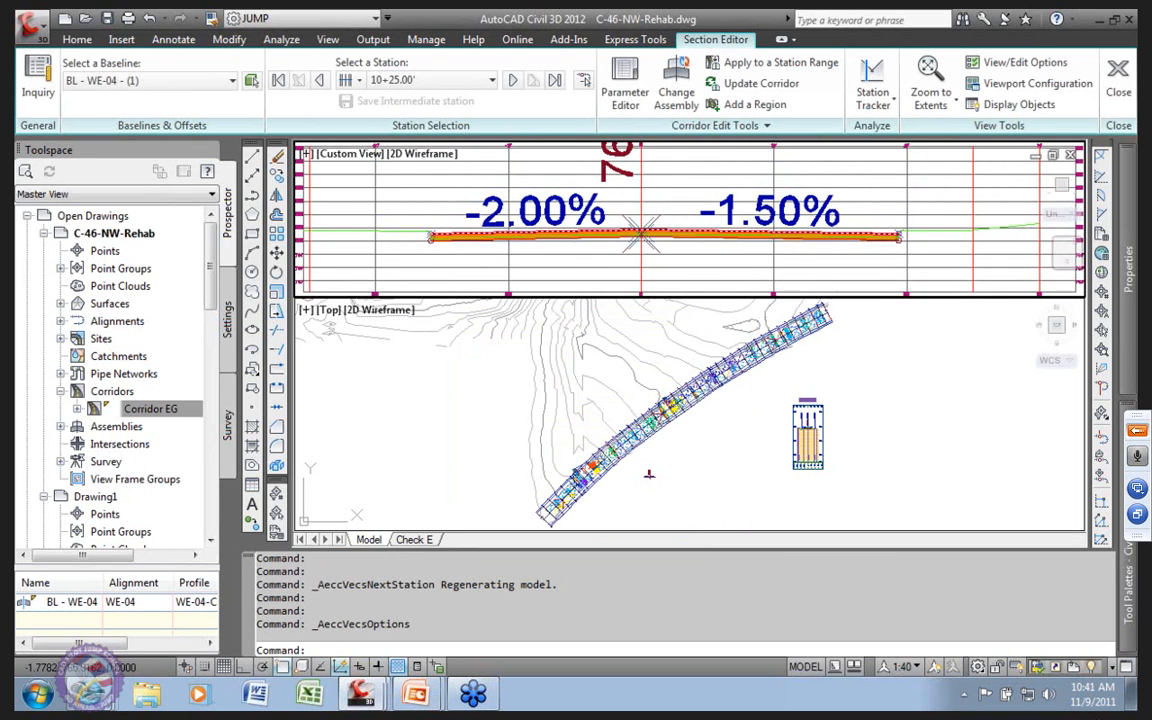
{"action": "scroll", "coordinate": [648, 236], "scroll_direction": "up", "scroll_amount": 5}
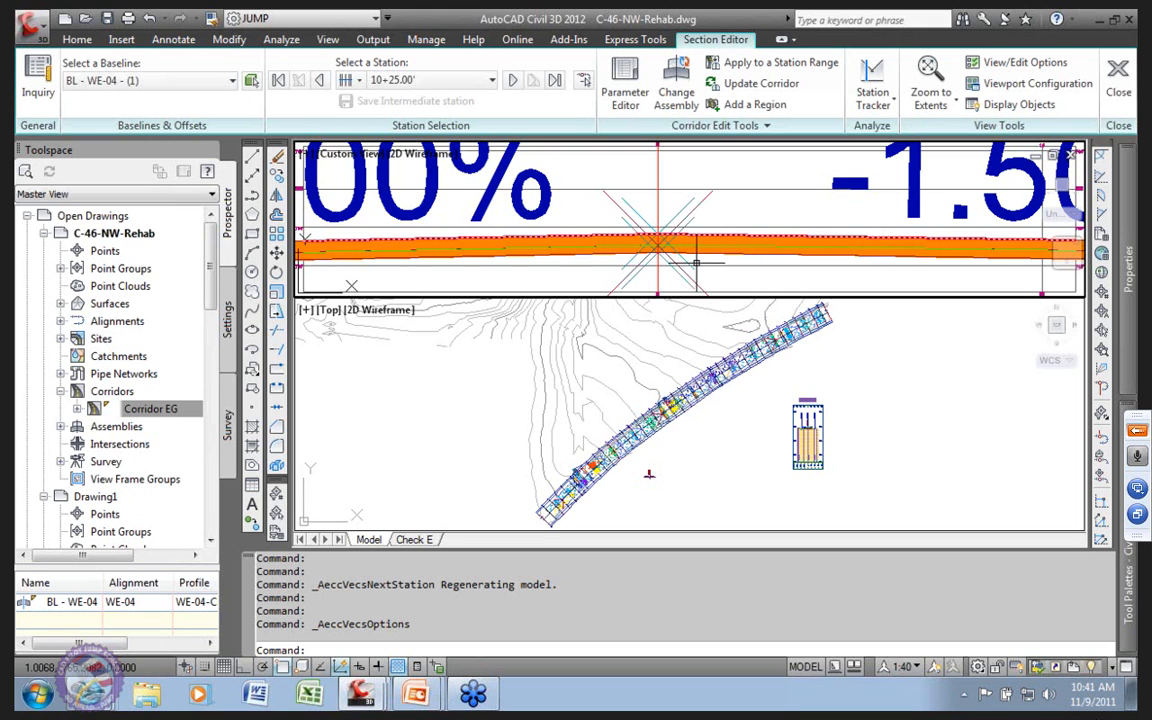
{"action": "scroll", "coordinate": [719, 262], "scroll_direction": "down", "scroll_amount": 3}
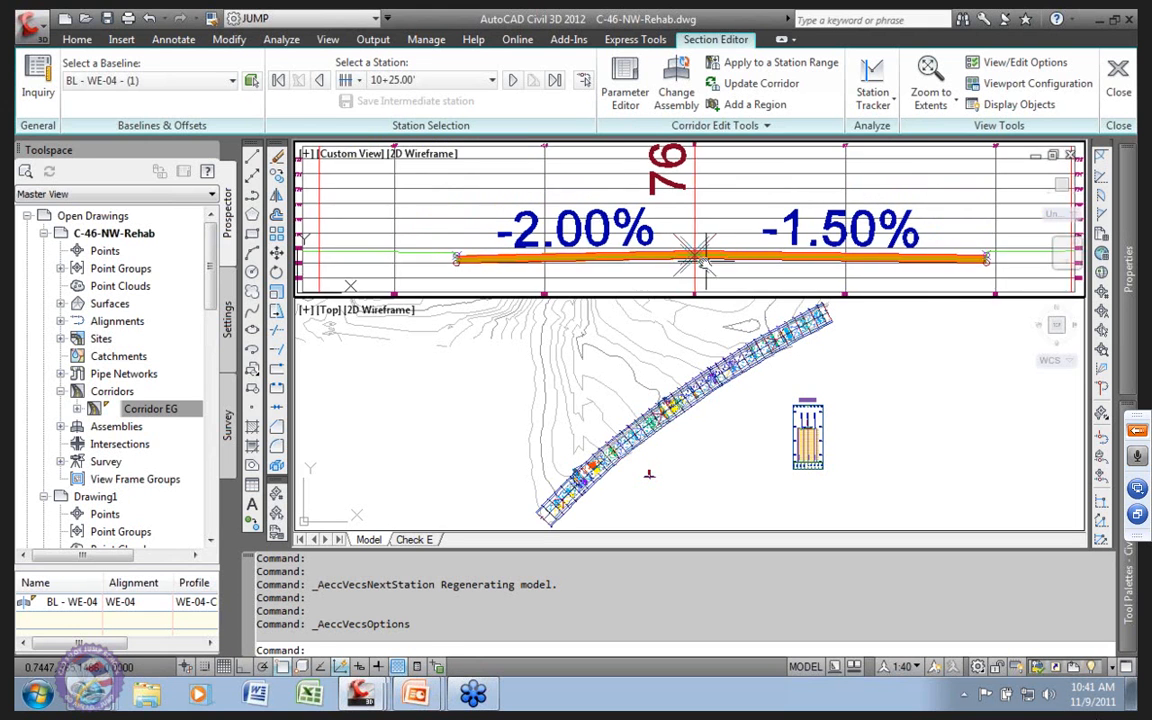
{"action": "scroll", "coordinate": [652, 235], "scroll_direction": "up", "scroll_amount": 1}
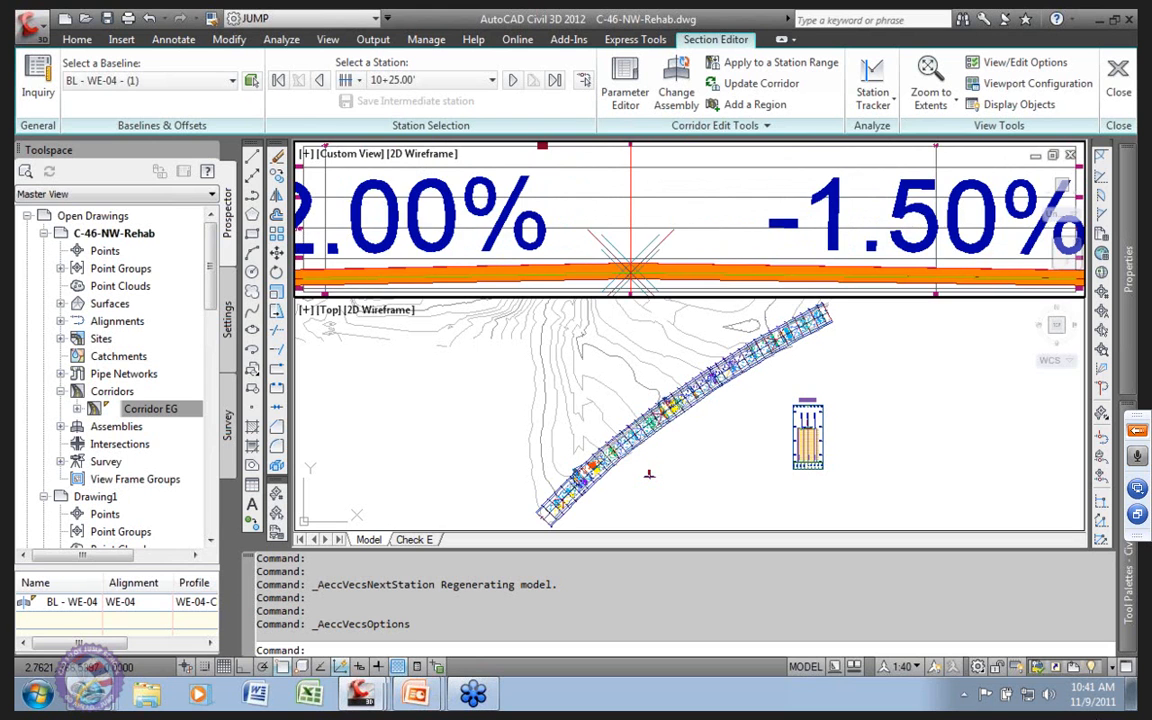
{"action": "scroll", "coordinate": [630, 258], "scroll_direction": "down", "scroll_amount": 4}
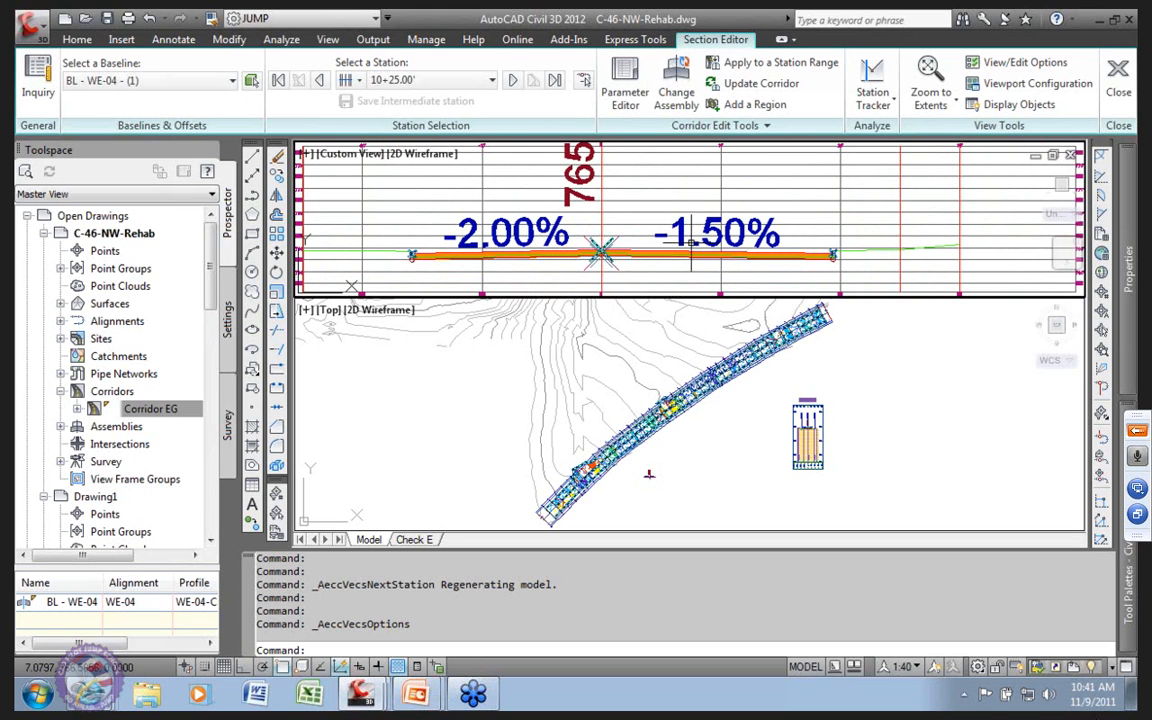
Step: Step through the Corridor EG sections from station 10+25.00 to 16+83.11, checking the overlay slope labels, and close the Section Editor
{"action": "left_click", "coordinate": [512, 80]}
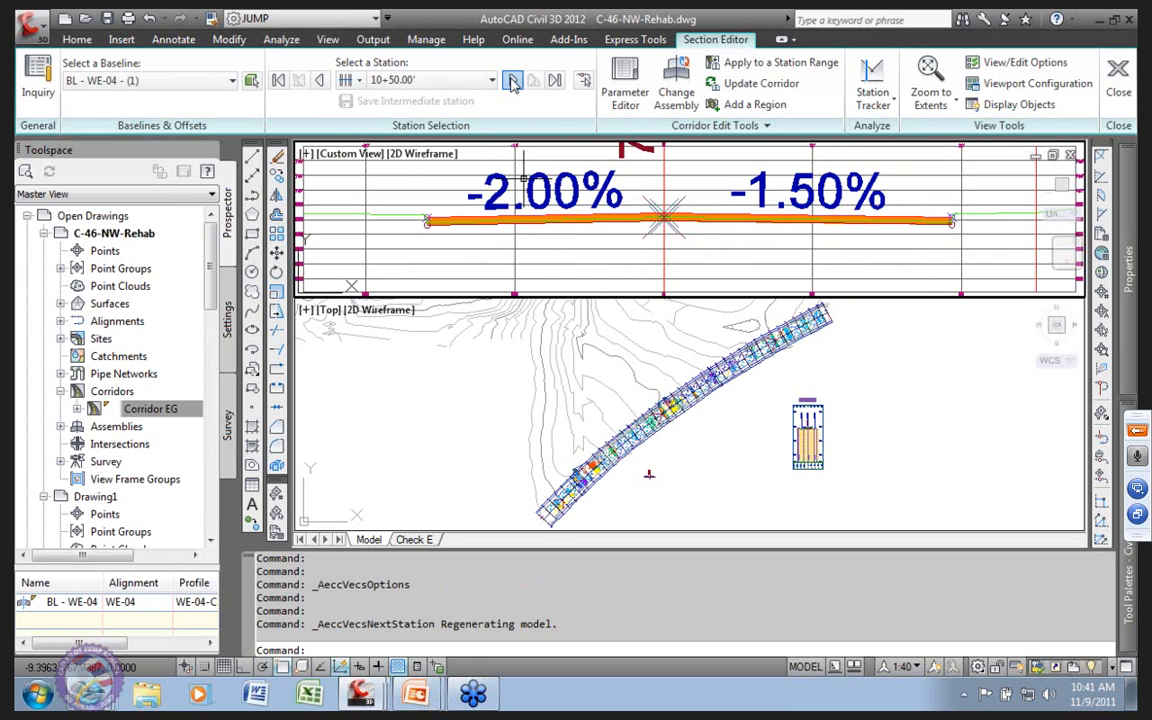
{"action": "left_click", "coordinate": [512, 80]}
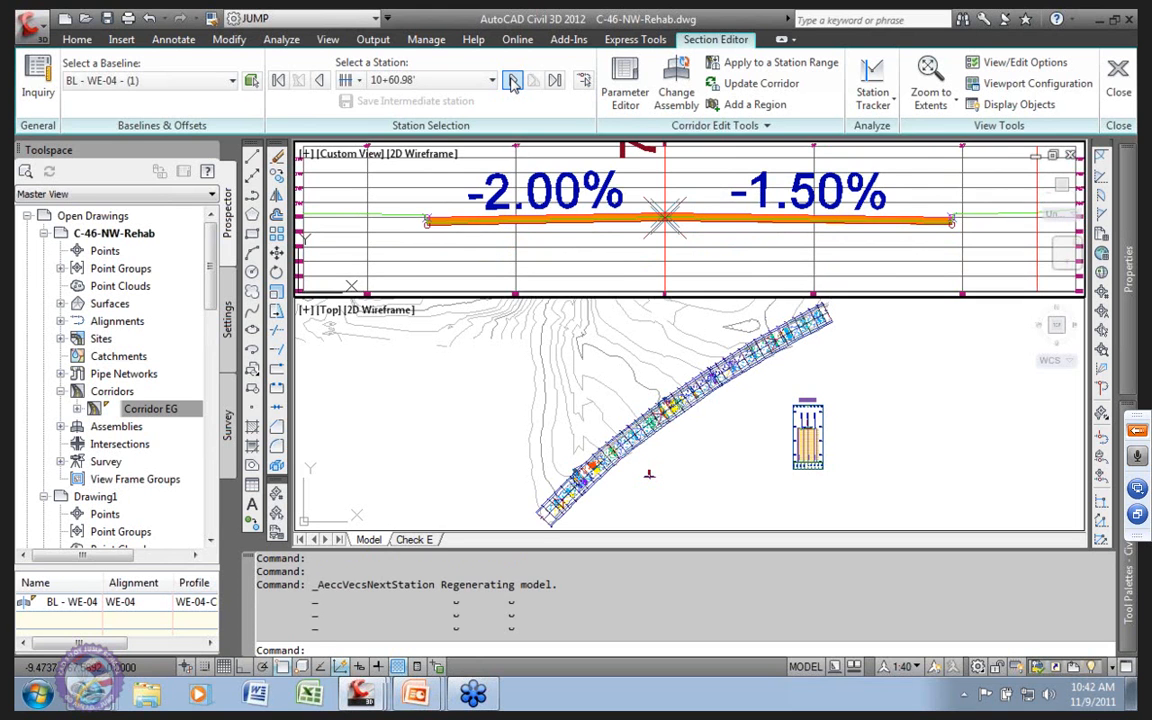
{"action": "left_click", "coordinate": [512, 80]}
{"action": "left_click", "coordinate": [512, 82]}
{"action": "left_click", "coordinate": [512, 82]}
{"action": "left_click", "coordinate": [512, 82]}
{"action": "left_click", "coordinate": [512, 82]}
{"action": "left_click", "coordinate": [512, 82]}
{"action": "left_click", "coordinate": [512, 82]}
{"action": "left_click", "coordinate": [512, 82]}
{"action": "left_click", "coordinate": [512, 82]}
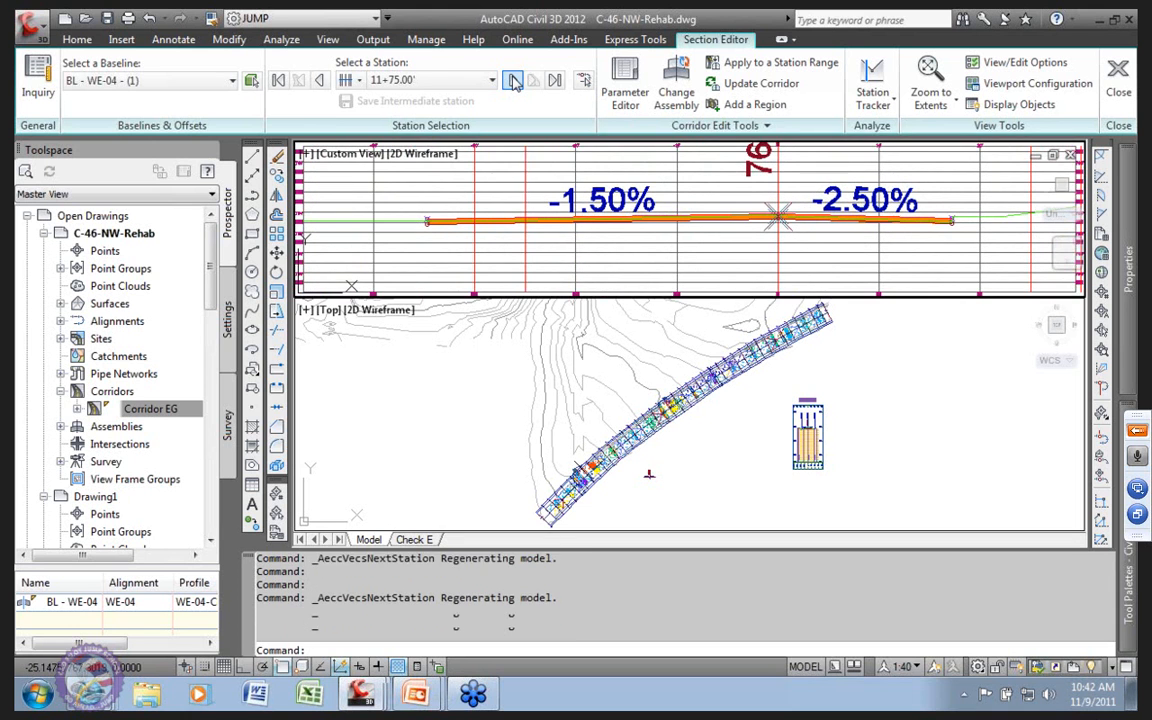
{"action": "left_click", "coordinate": [512, 82]}
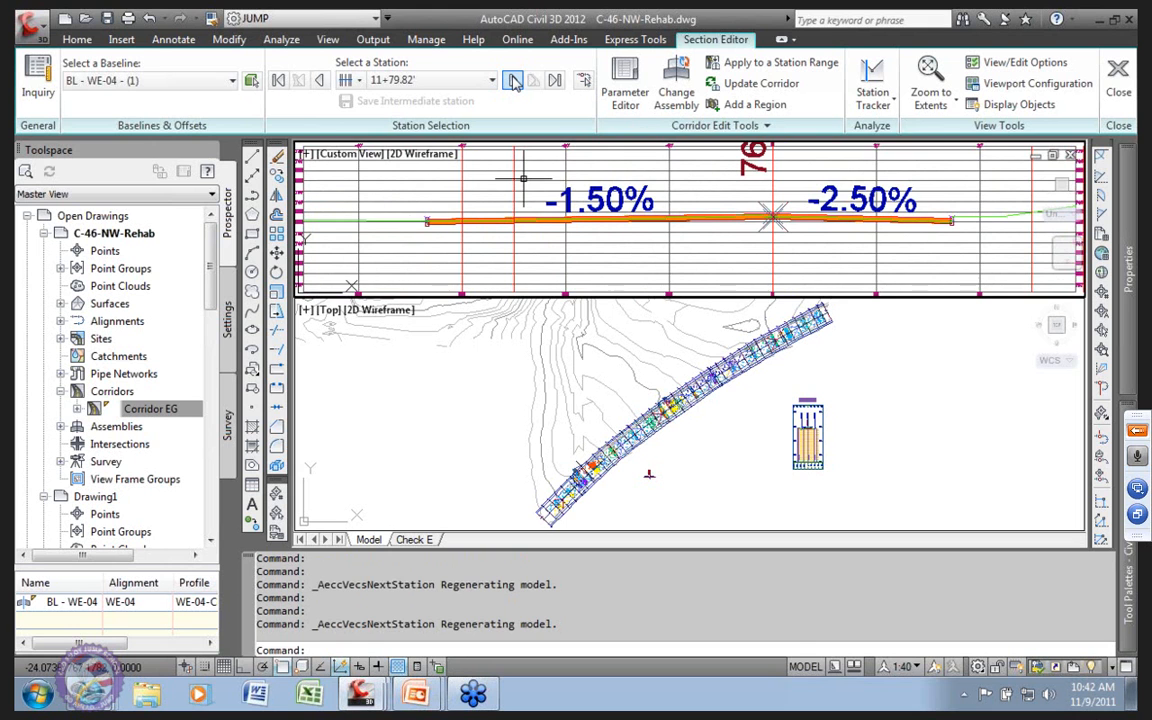
{"action": "left_click", "coordinate": [512, 82]}
{"action": "left_click", "coordinate": [512, 82]}
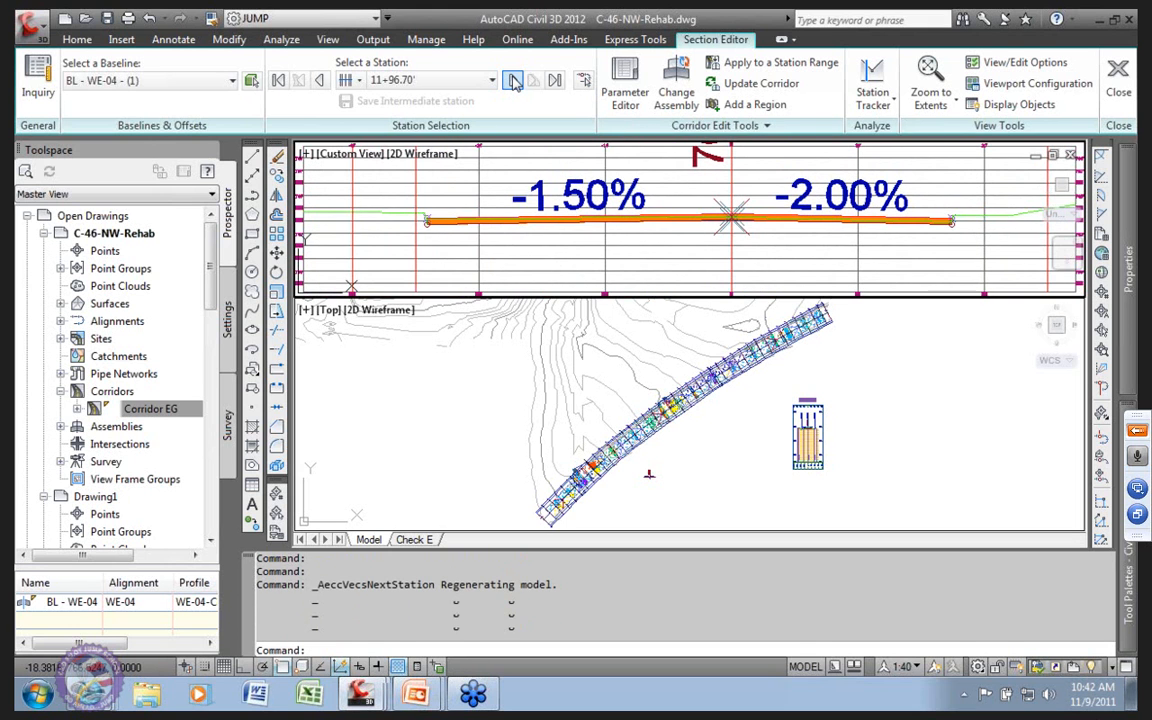
{"action": "left_click", "coordinate": [512, 82]}
{"action": "left_click", "coordinate": [512, 82]}
{"action": "left_click", "coordinate": [512, 82]}
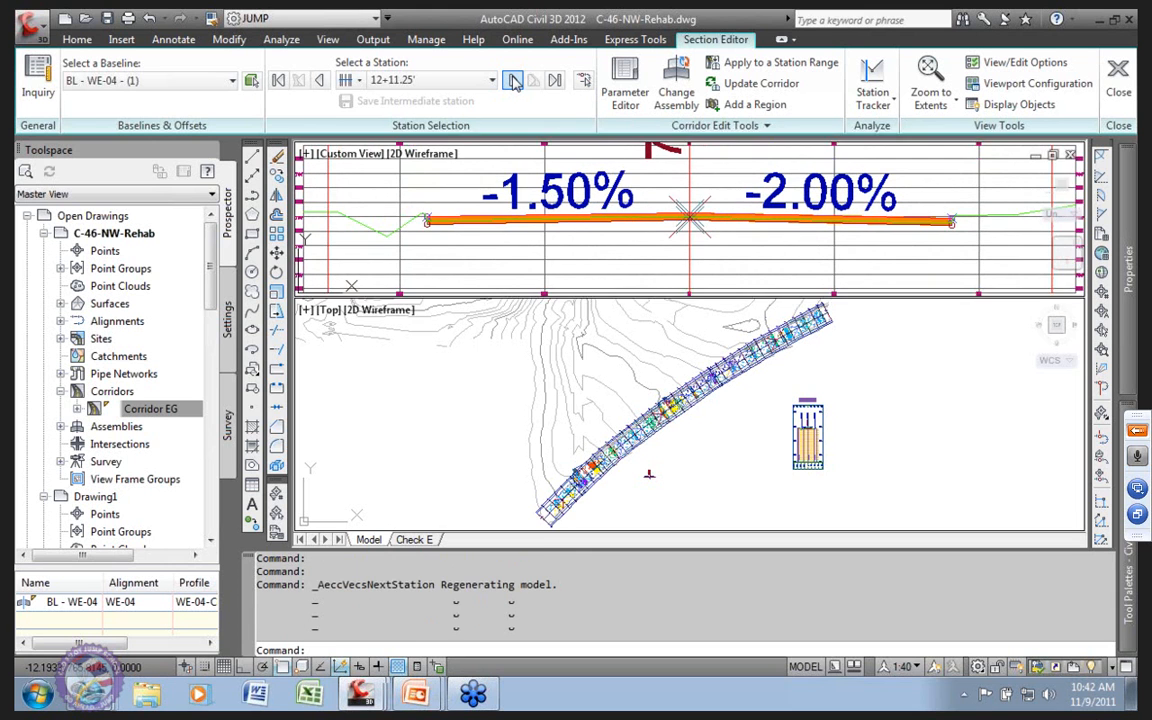
{"action": "left_click", "coordinate": [512, 82]}
{"action": "left_click", "coordinate": [512, 82]}
{"action": "left_click", "coordinate": [512, 82]}
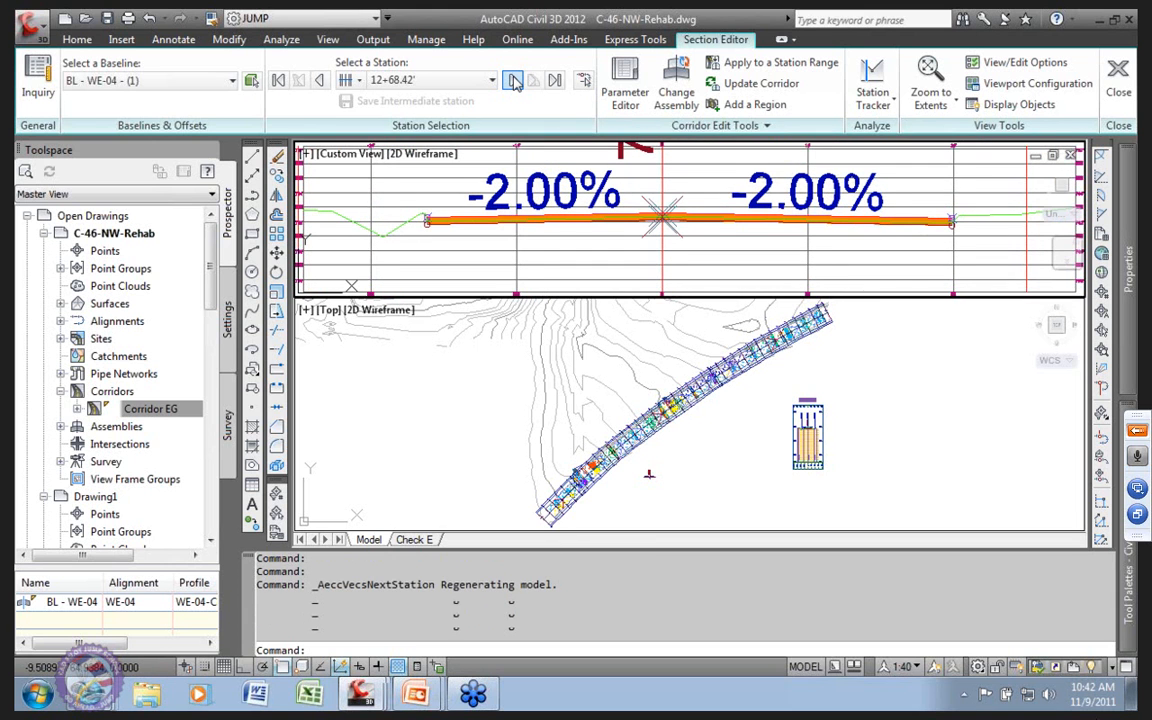
{"action": "left_click", "coordinate": [512, 82]}
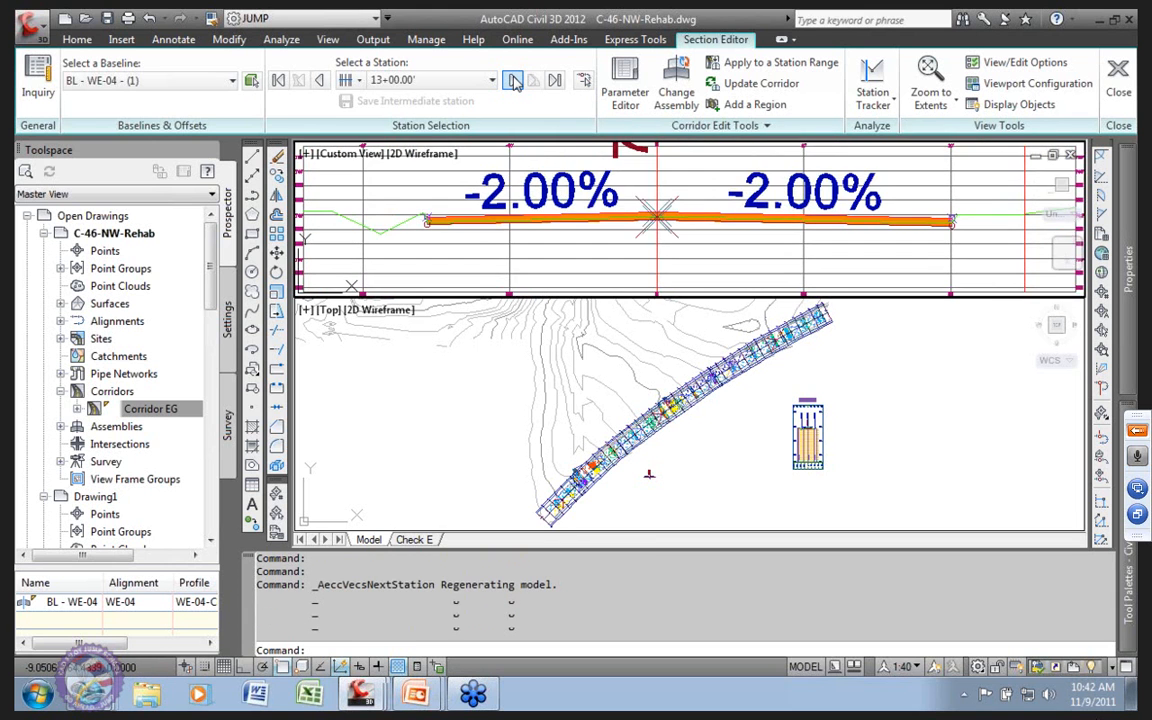
{"action": "left_click", "coordinate": [512, 82]}
{"action": "left_click", "coordinate": [512, 82]}
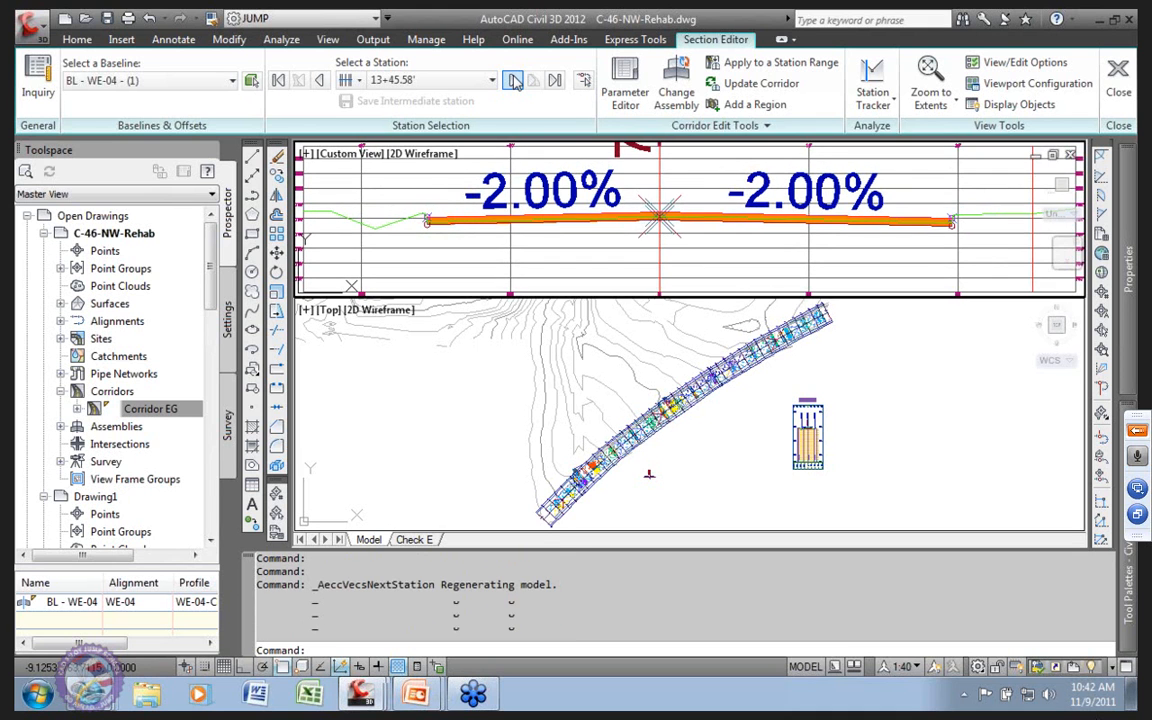
{"action": "left_click", "coordinate": [512, 82]}
{"action": "left_click", "coordinate": [512, 82]}
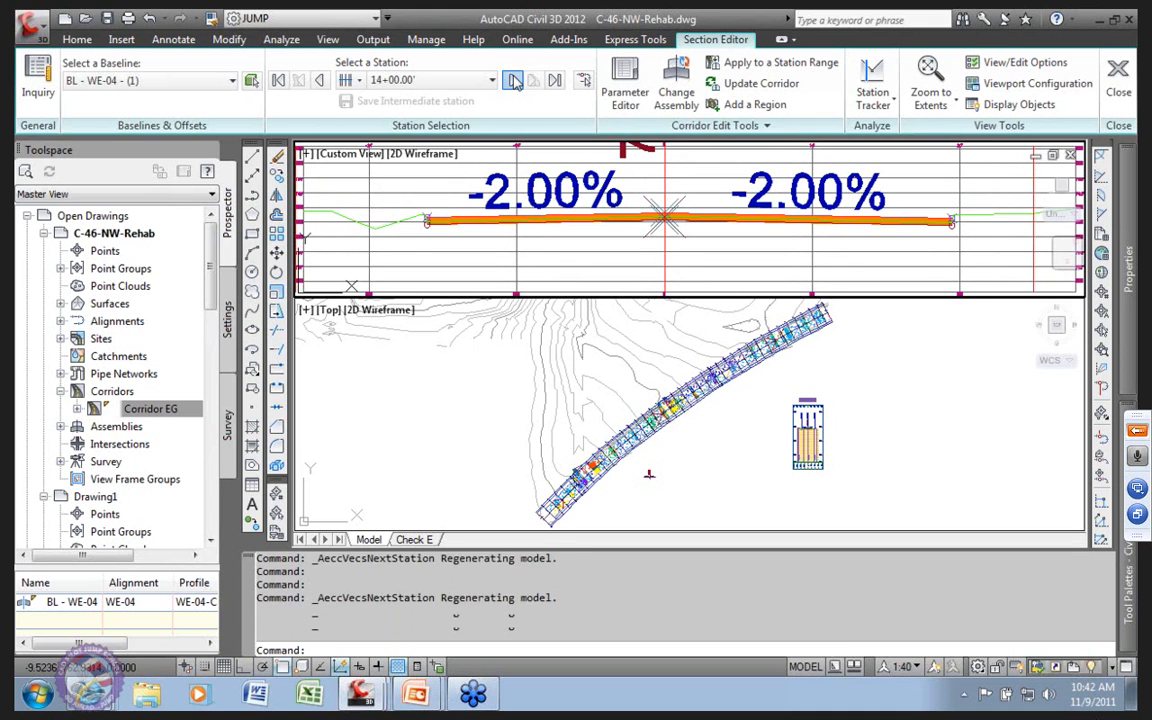
{"action": "left_click", "coordinate": [512, 82]}
{"action": "left_click", "coordinate": [512, 82]}
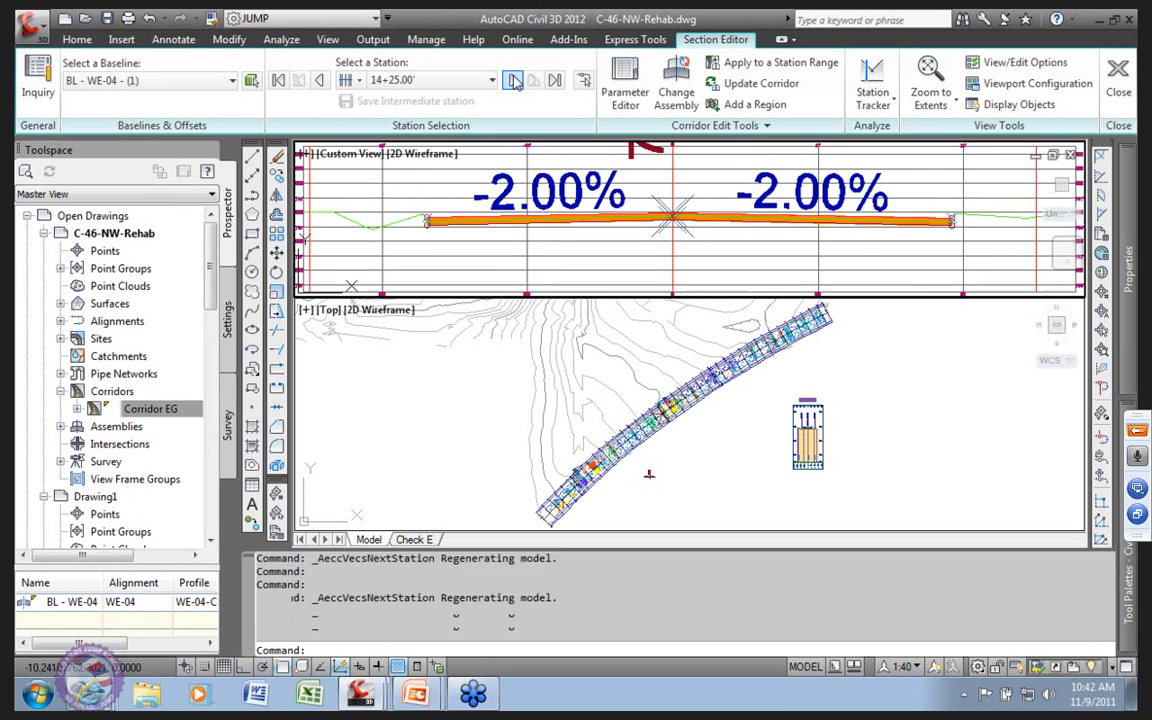
{"action": "left_click", "coordinate": [512, 82]}
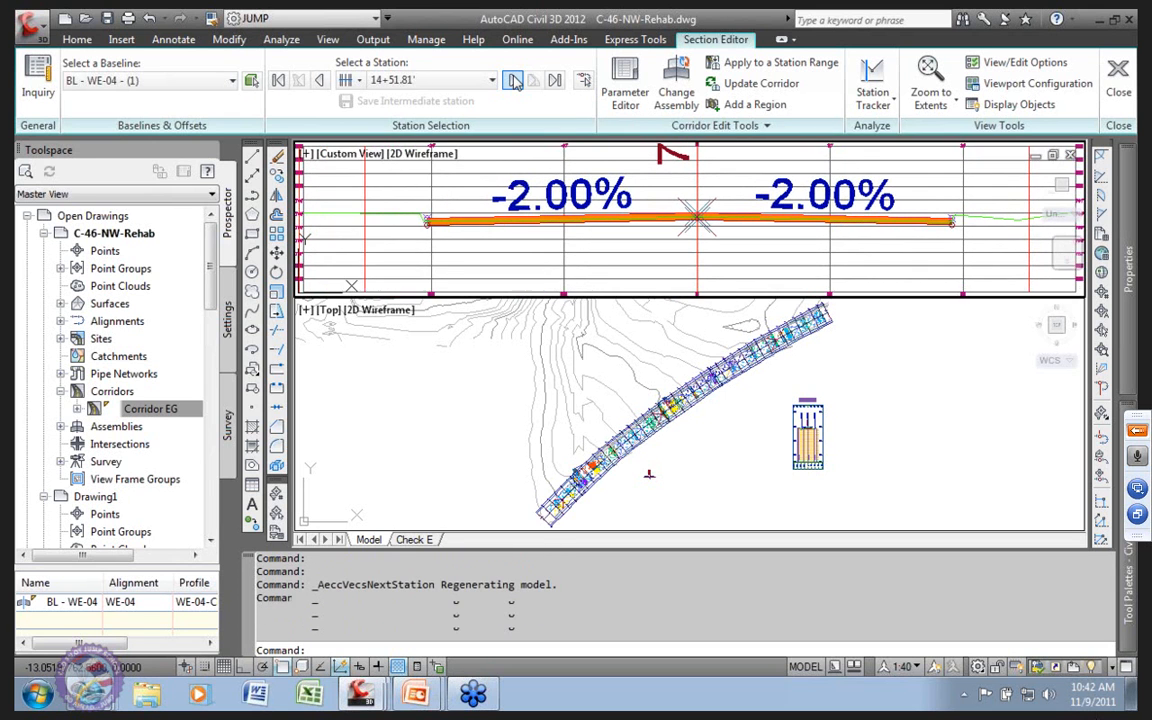
{"action": "left_click", "coordinate": [512, 82]}
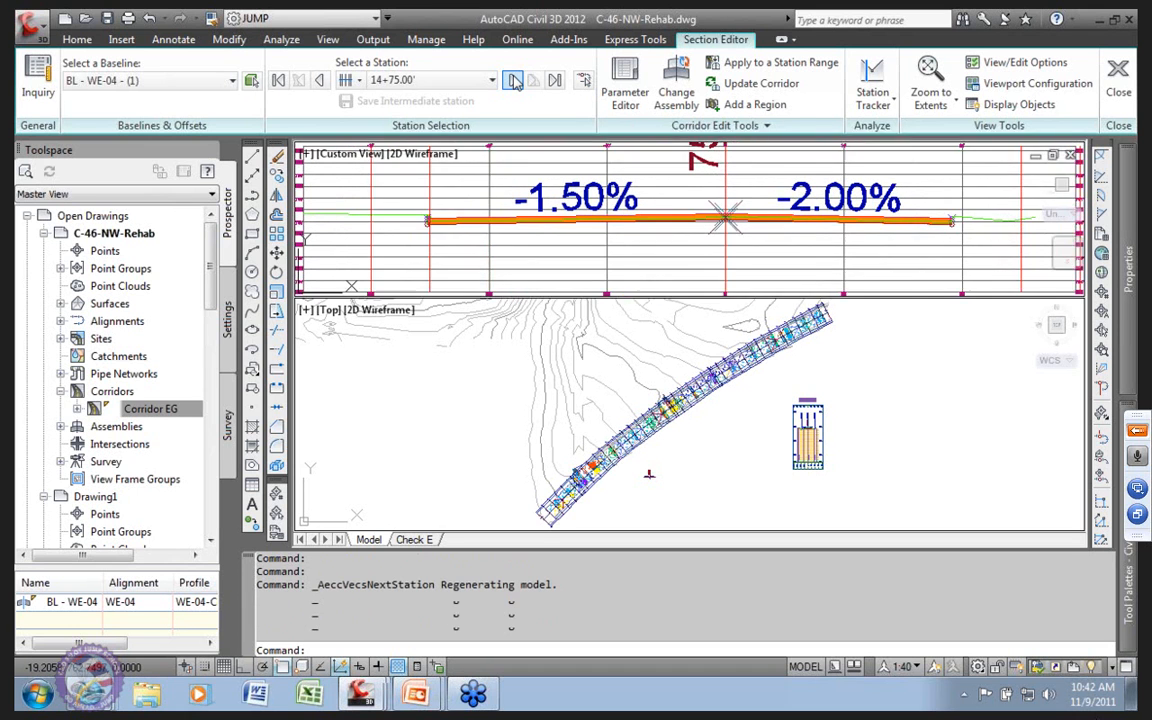
{"action": "left_click", "coordinate": [512, 82]}
{"action": "left_click", "coordinate": [512, 82]}
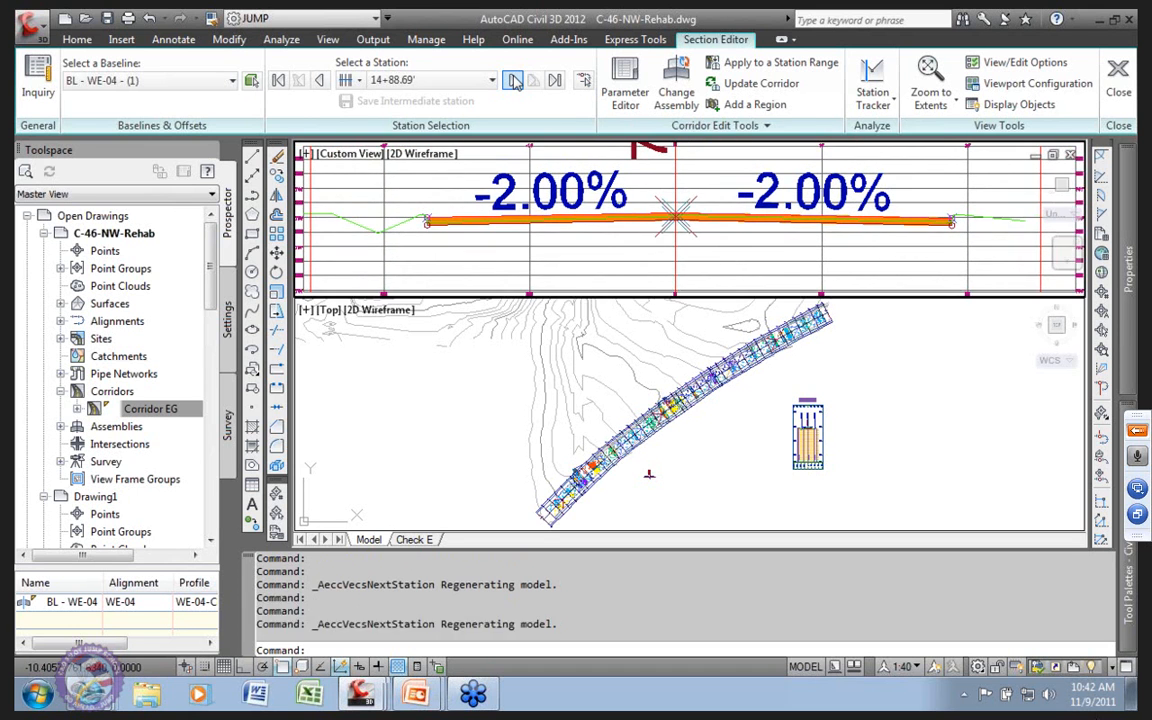
{"action": "left_click", "coordinate": [512, 82]}
{"action": "left_click", "coordinate": [512, 82]}
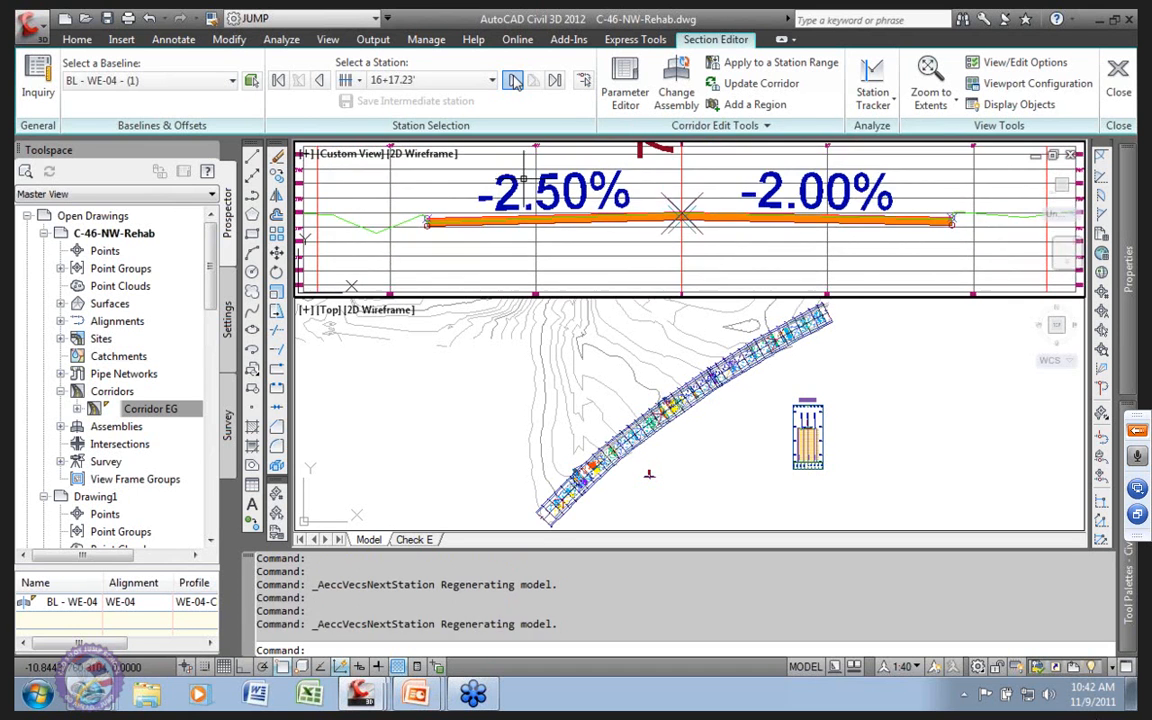
{"action": "left_click", "coordinate": [512, 82]}
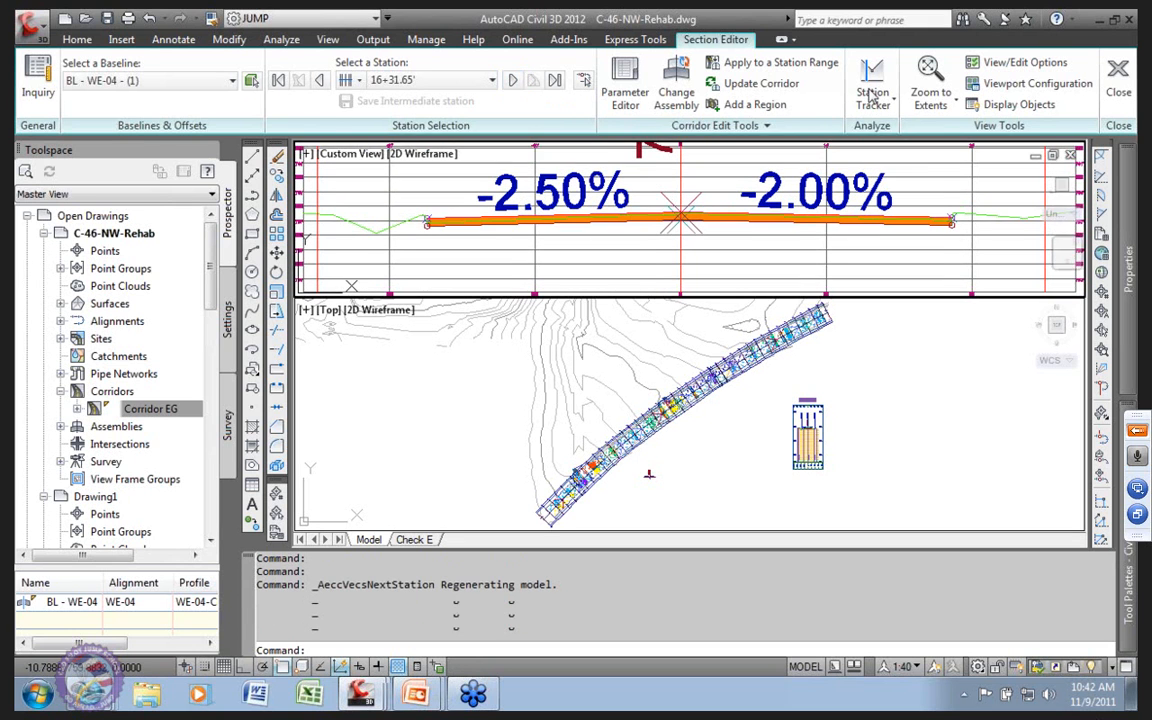
{"action": "left_click", "coordinate": [1116, 88]}
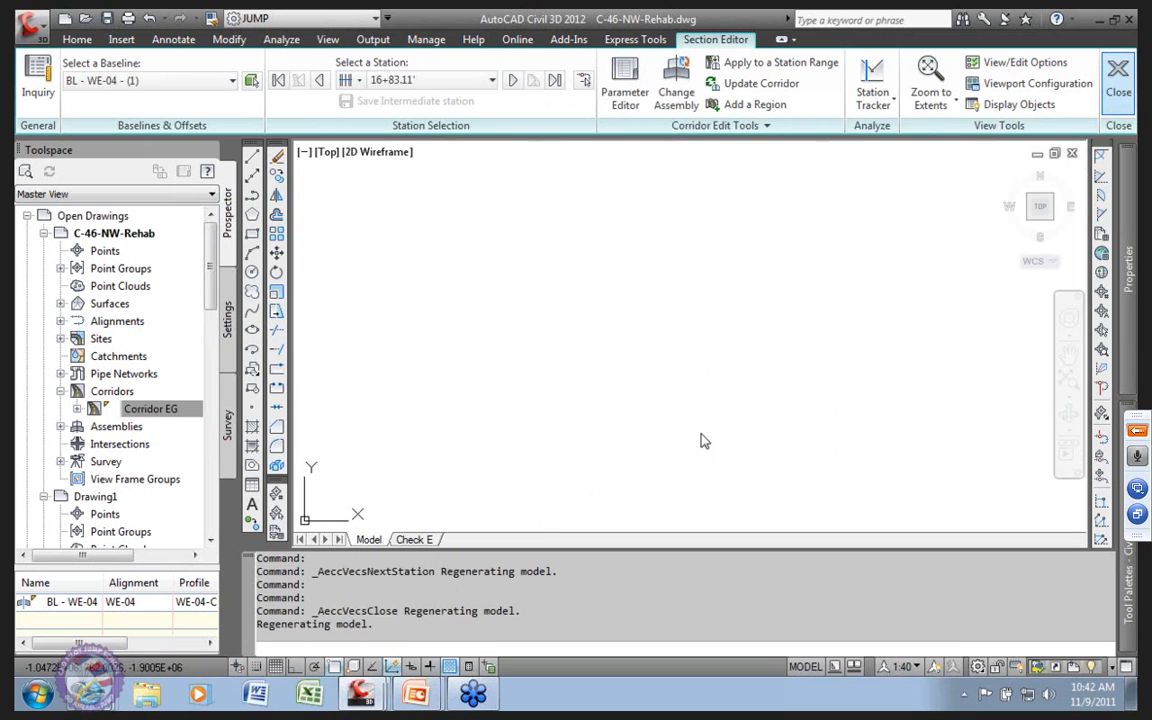
Step: Change the object style of the 15+25.00 section view to FullIn Majors 4x - JS and deselect the view
{"action": "scroll", "coordinate": [643, 391], "scroll_direction": "down", "scroll_amount": 10}
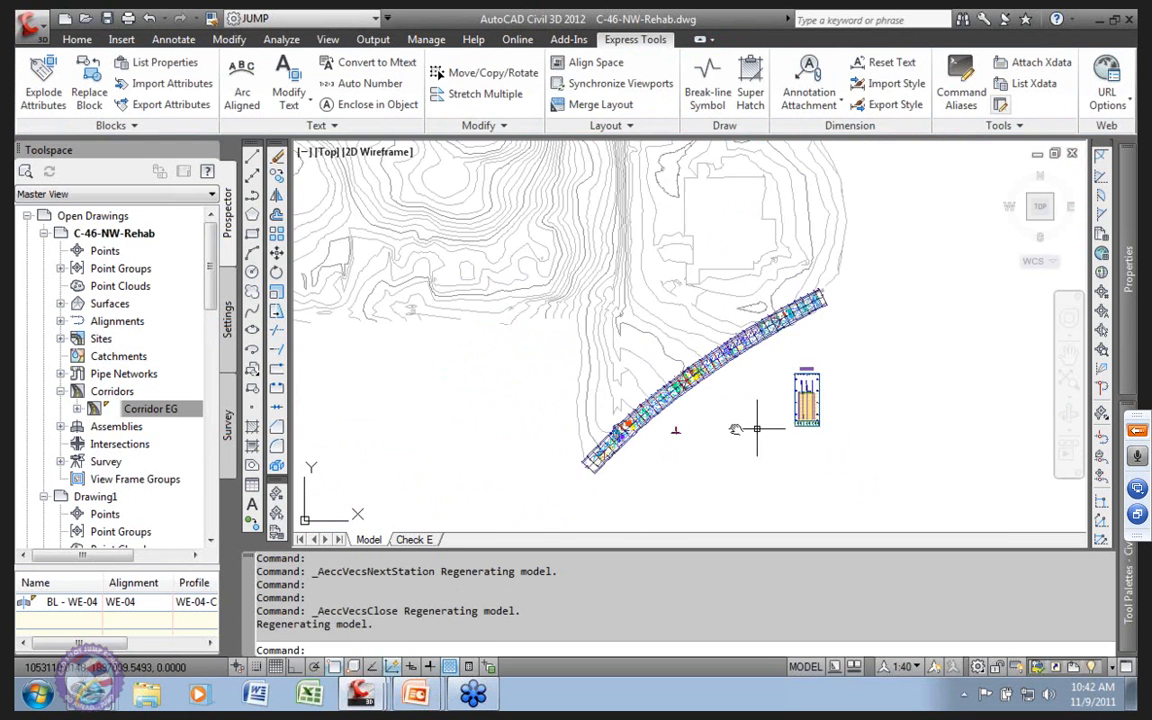
{"action": "scroll", "coordinate": [582, 392], "scroll_direction": "up", "scroll_amount": 6}
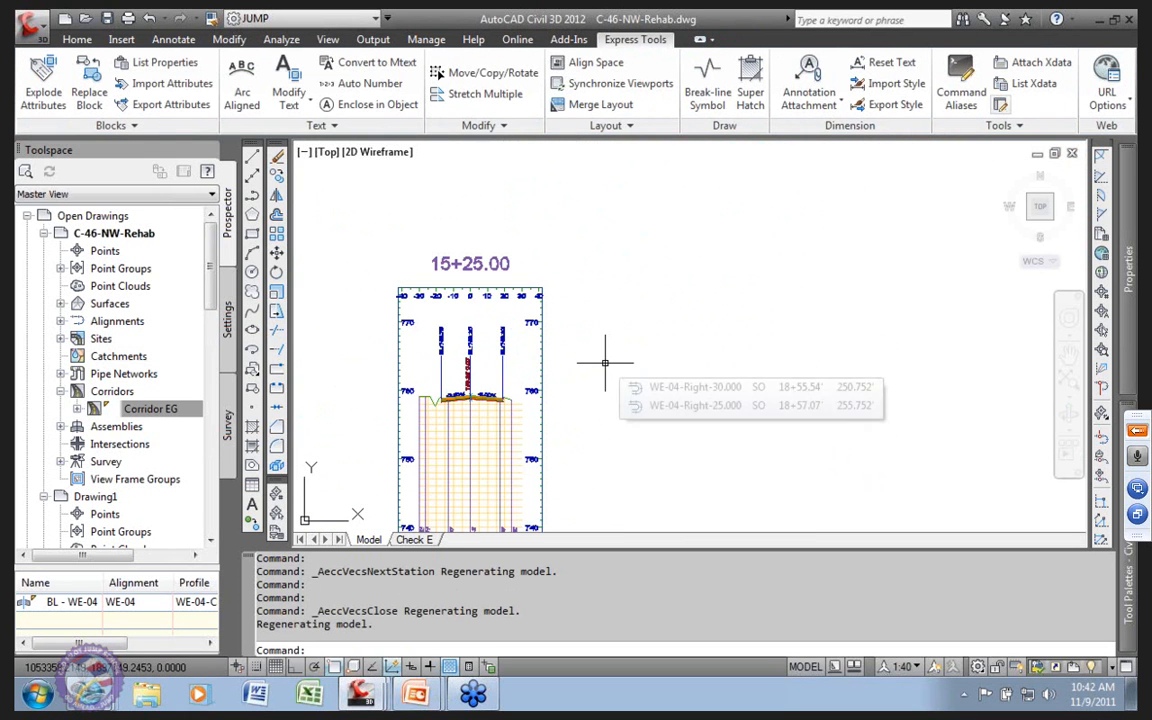
{"action": "middle_click_drag", "start_coordinate": [571, 465], "coordinate": [588, 367]}
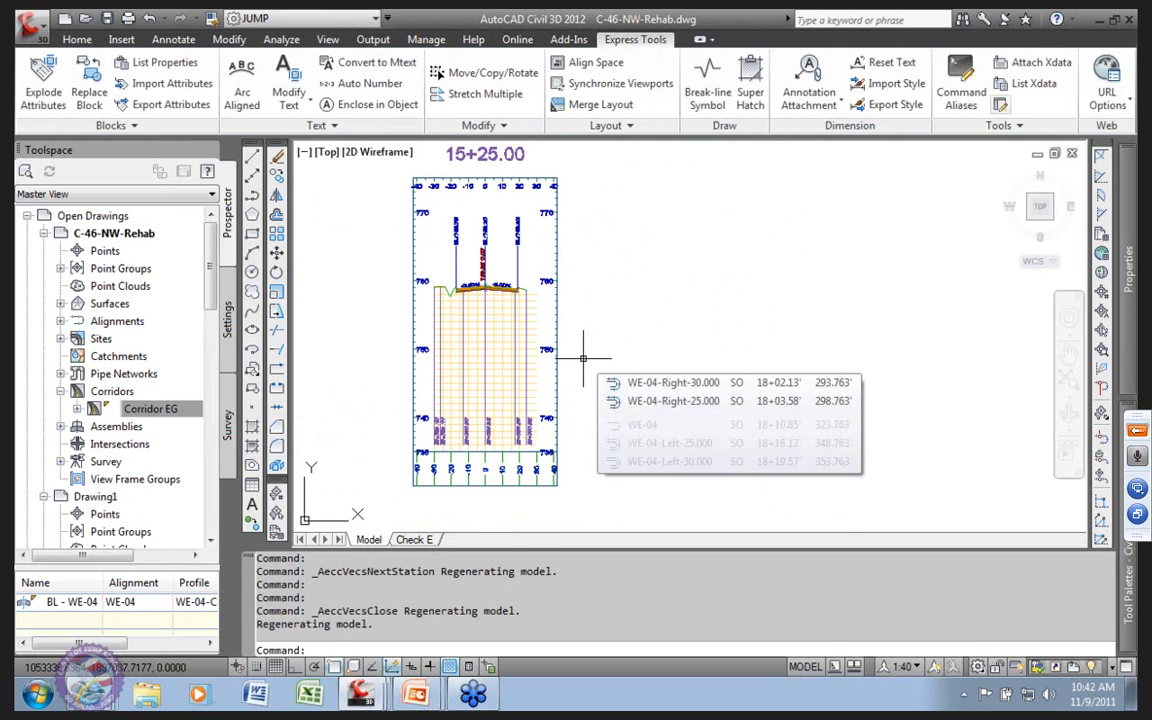
{"action": "scroll", "coordinate": [486, 285], "scroll_direction": "up", "scroll_amount": 6}
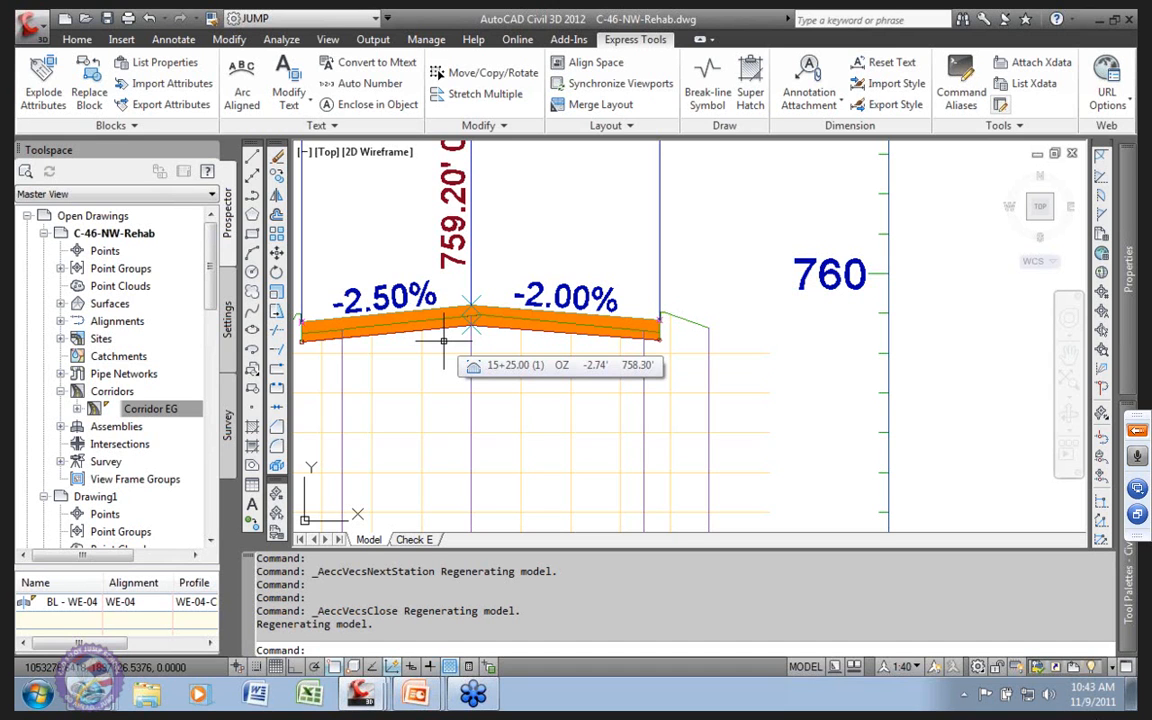
{"action": "scroll", "coordinate": [471, 314], "scroll_direction": "down", "scroll_amount": 5}
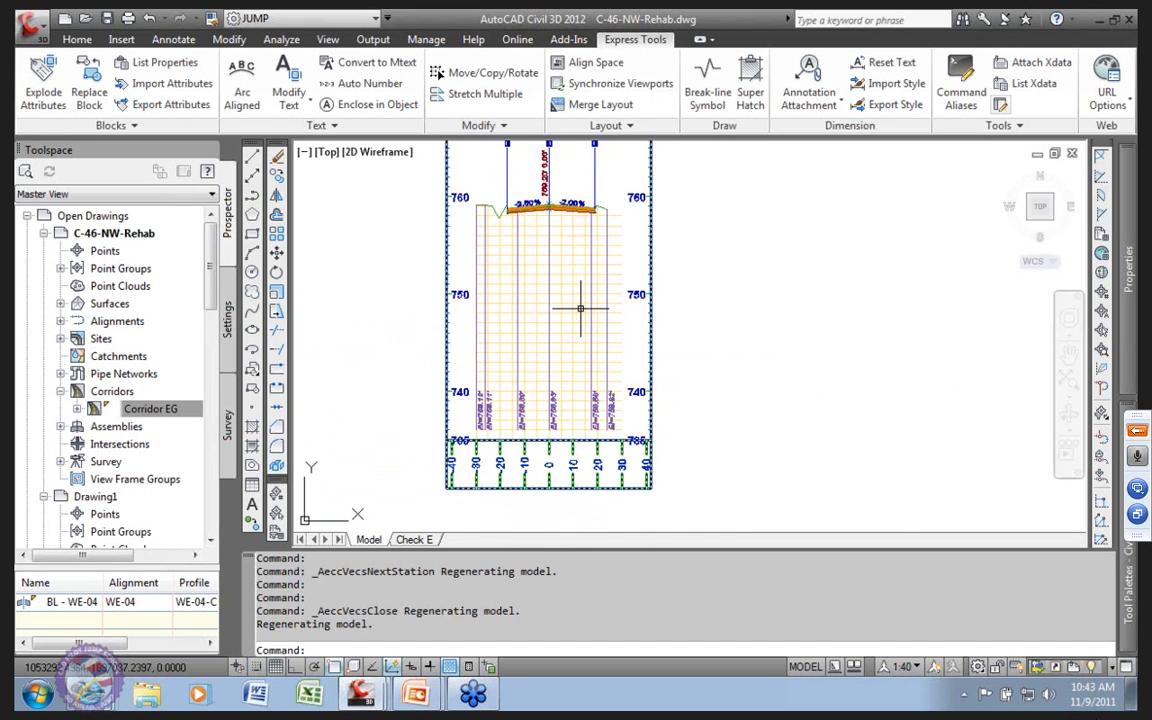
{"action": "left_click", "coordinate": [578, 317]}
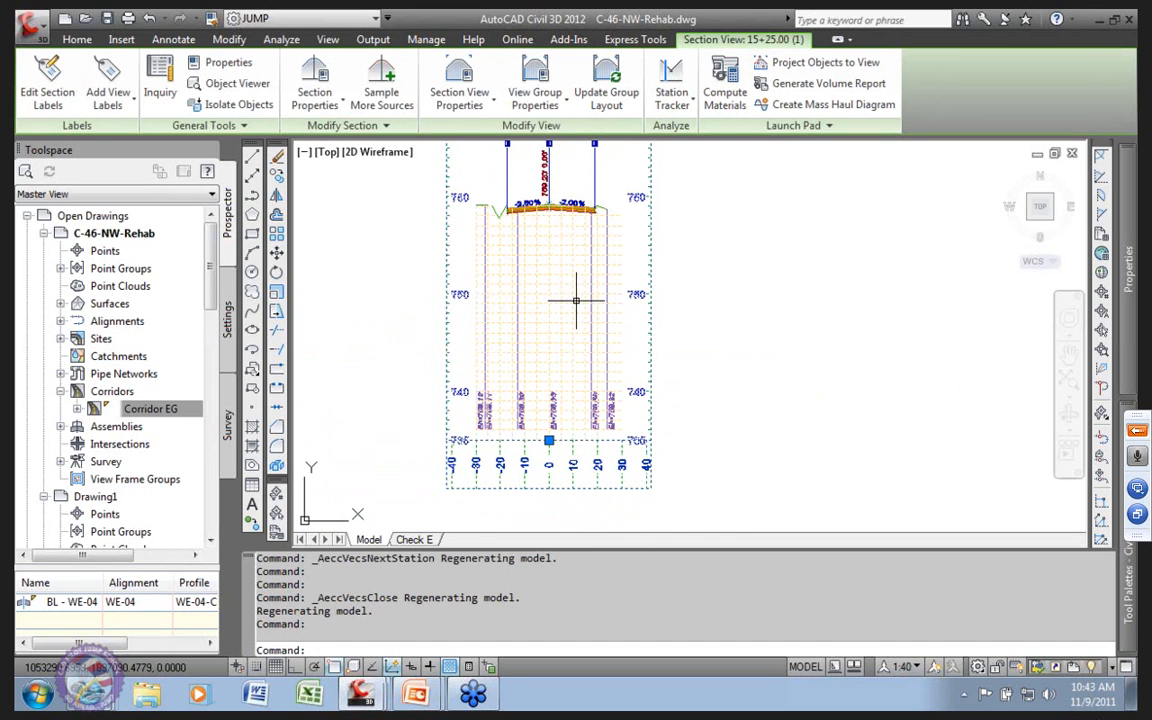
{"action": "left_click", "coordinate": [462, 85]}
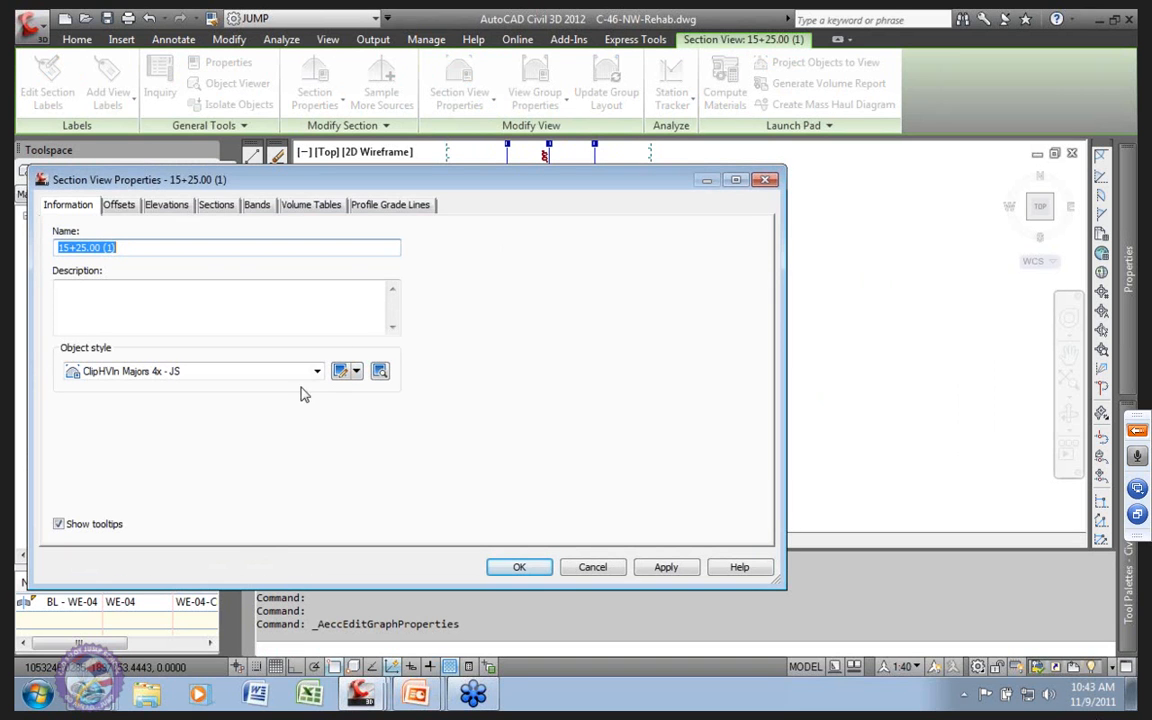
{"action": "left_click", "coordinate": [316, 371]}
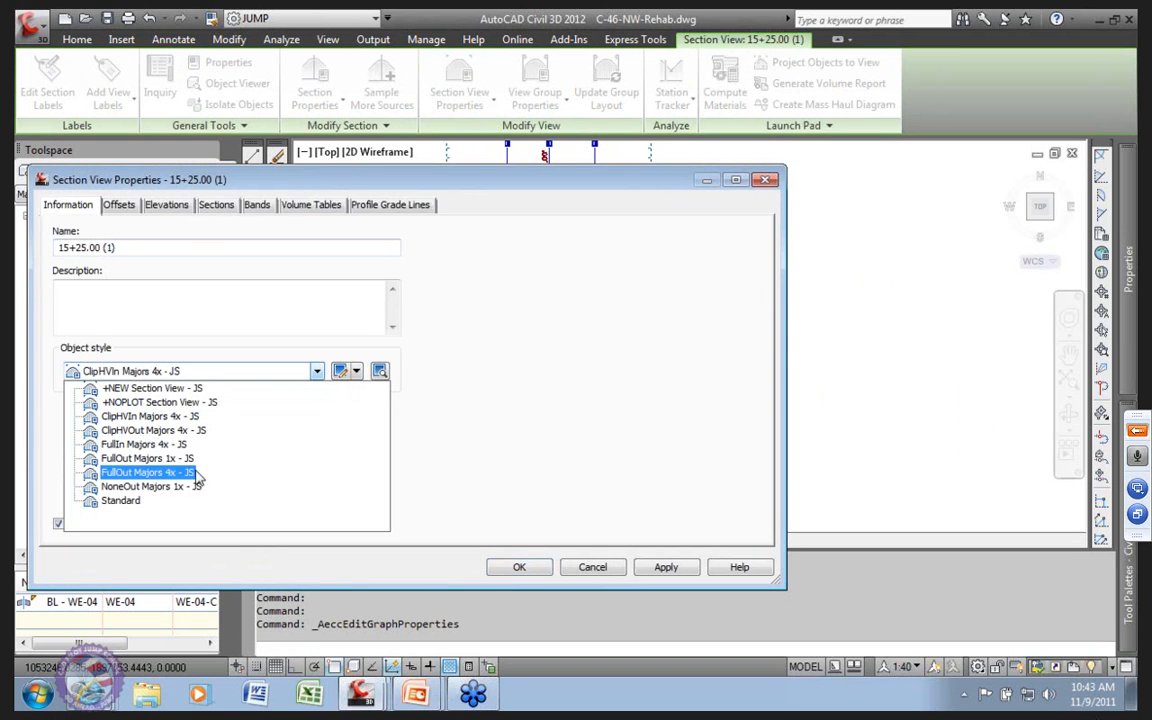
{"action": "left_click", "coordinate": [133, 446]}
{"action": "left_click", "coordinate": [664, 568]}
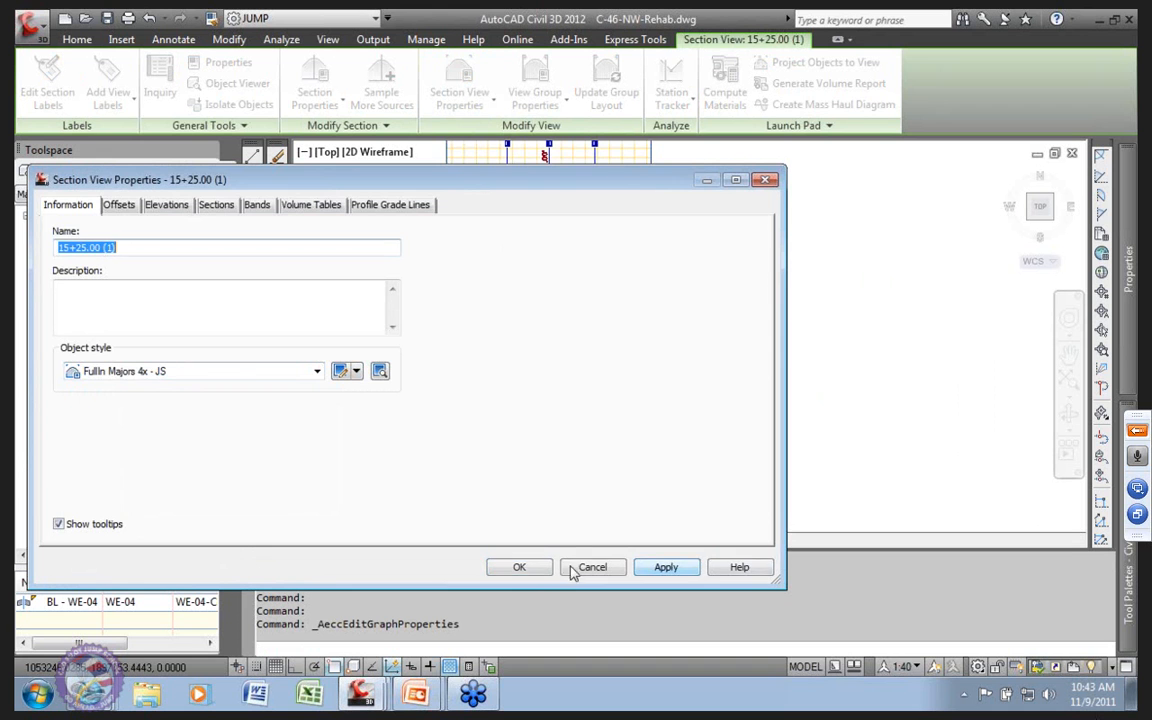
{"action": "left_click", "coordinate": [518, 567]}
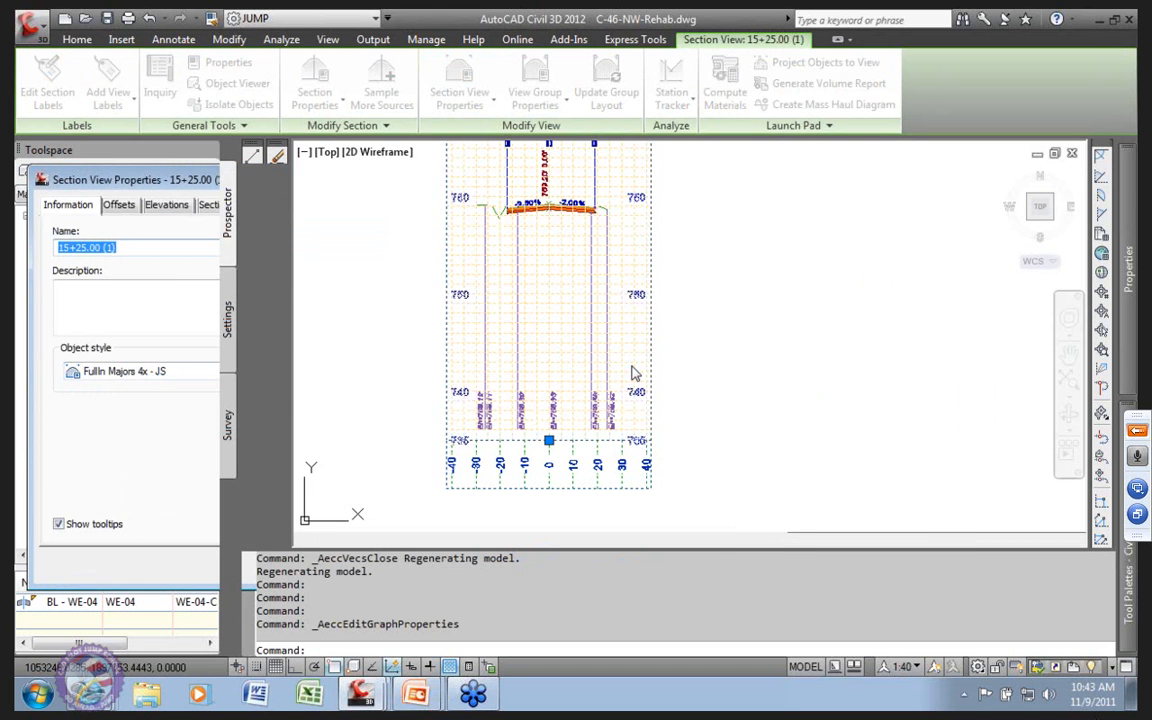
{"action": "scroll", "coordinate": [620, 281], "scroll_direction": "up", "scroll_amount": 5}
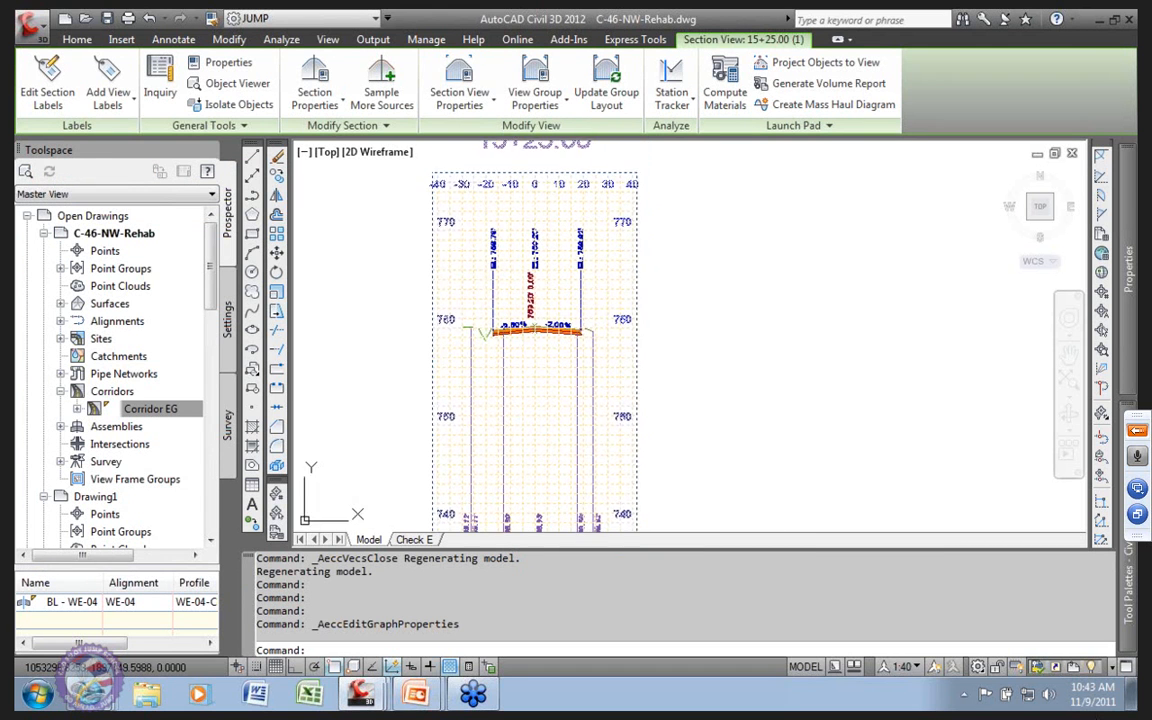
{"action": "left_click", "coordinate": [818, 374]}
{"action": "key", "text": "Escape"}
Step: Examine the 15+25.00 section view: the elevation labels along its base, and the overlay layers and slope labels around the crown
{"action": "scroll", "coordinate": [818, 374], "scroll_direction": "down", "scroll_amount": 5}
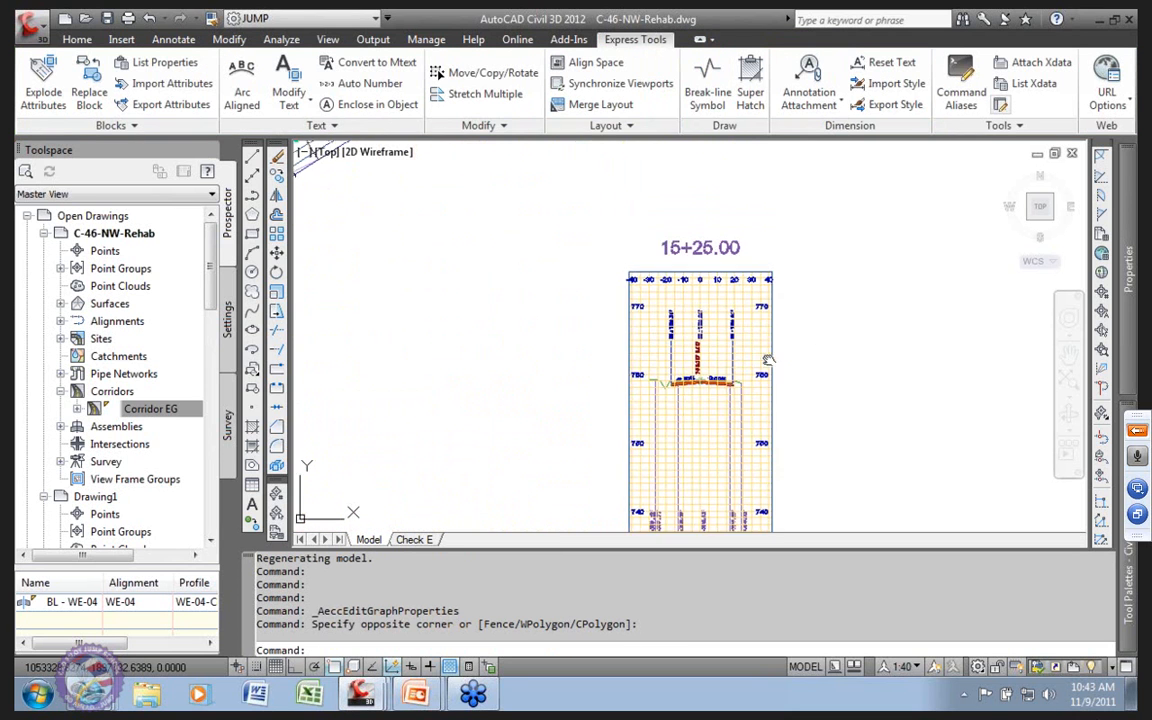
{"action": "scroll", "coordinate": [548, 447], "scroll_direction": "up", "scroll_amount": 2}
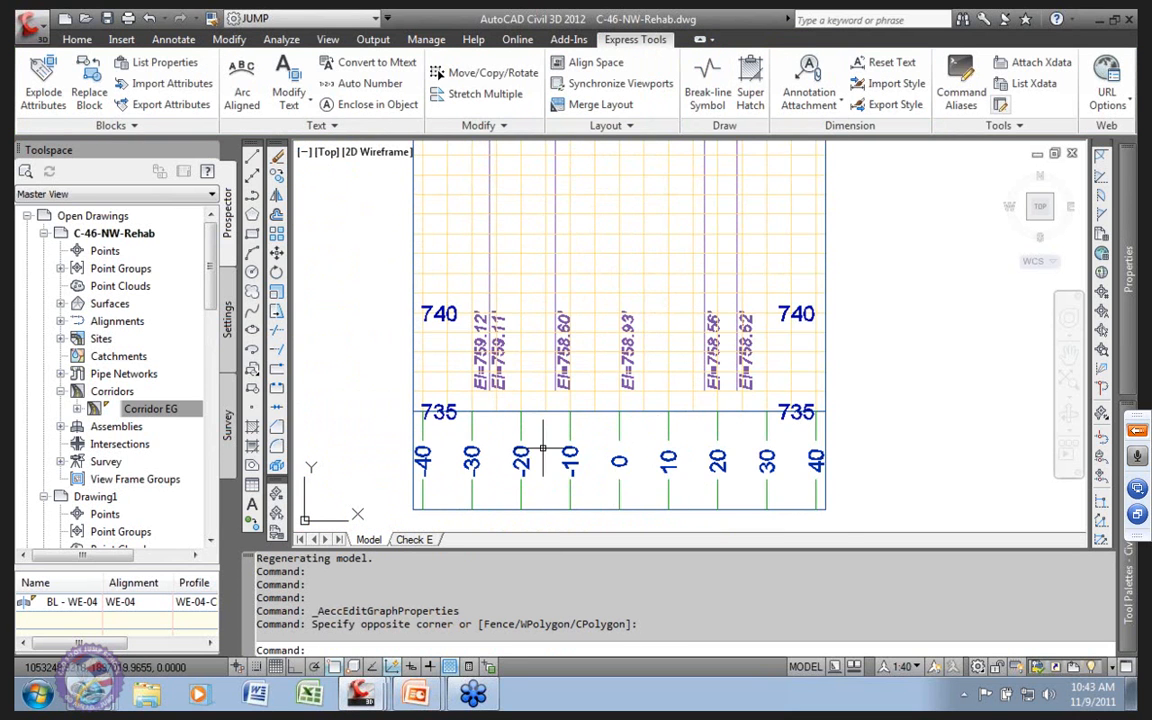
{"action": "scroll", "coordinate": [907, 380], "scroll_direction": "down", "scroll_amount": 2}
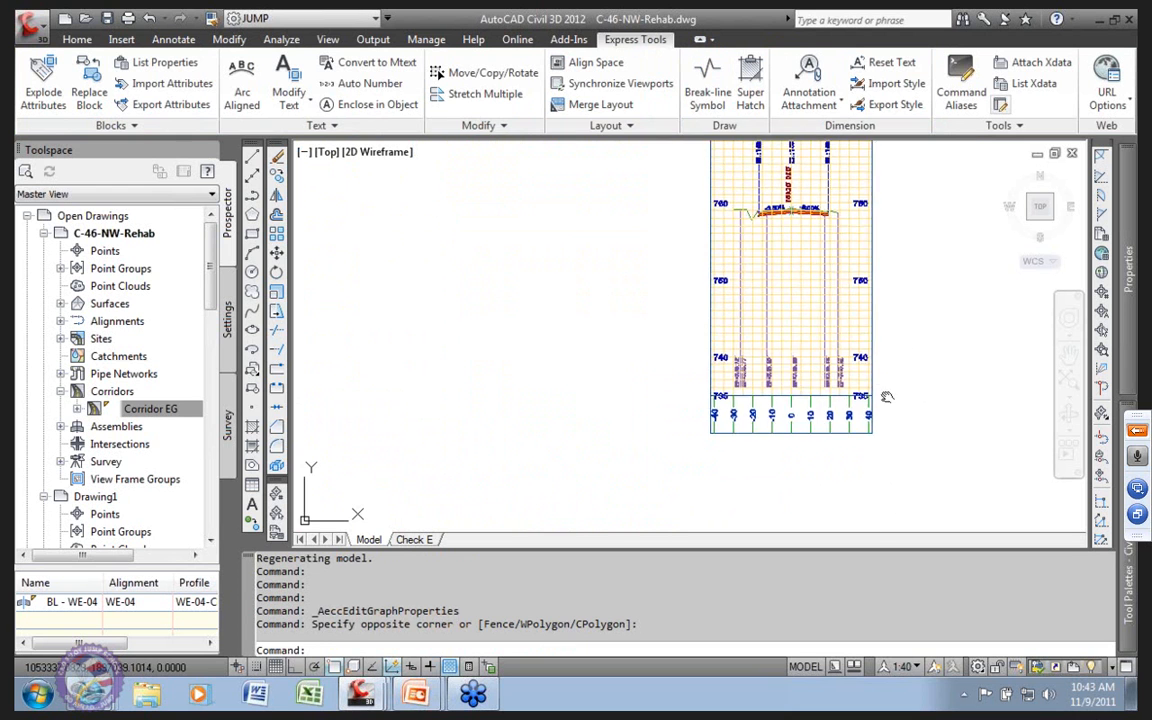
{"action": "middle_click_drag", "start_coordinate": [905, 380], "coordinate": [689, 501]}
{"action": "scroll", "coordinate": [581, 332], "scroll_direction": "up", "scroll_amount": 3}
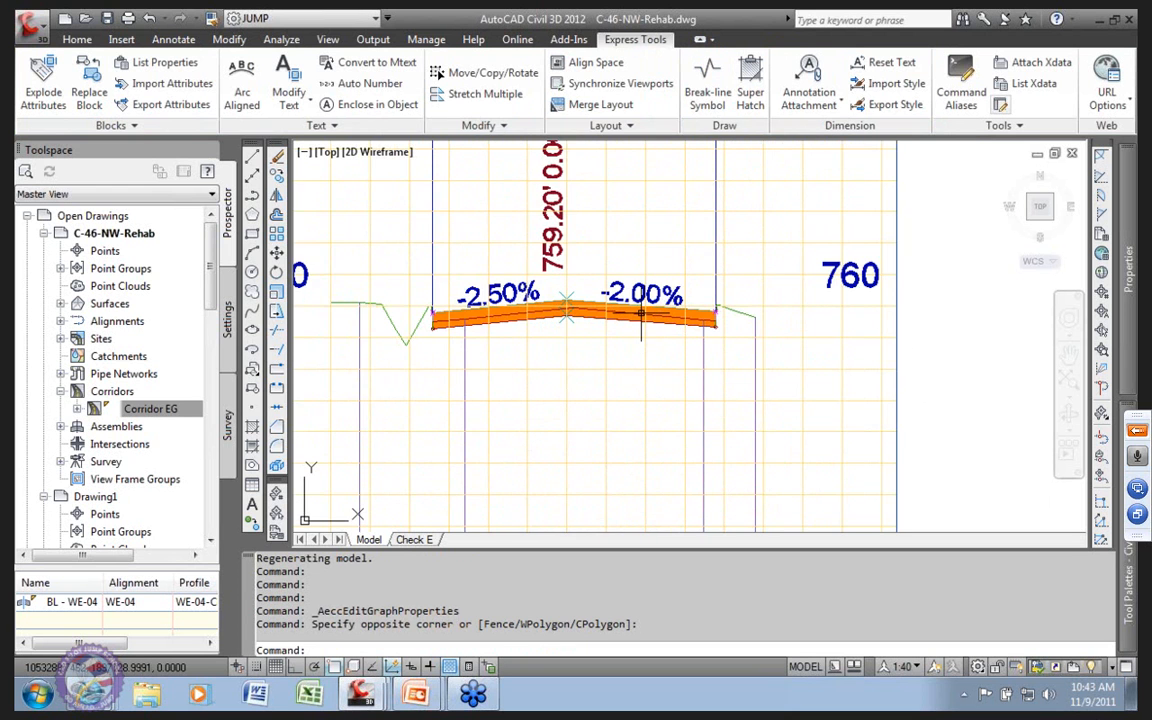
{"action": "scroll", "coordinate": [641, 313], "scroll_direction": "up", "scroll_amount": 3}
{"action": "scroll", "coordinate": [998, 316], "scroll_direction": "down", "scroll_amount": 4}
{"action": "middle_click_drag", "start_coordinate": [923, 318], "coordinate": [449, 340]}
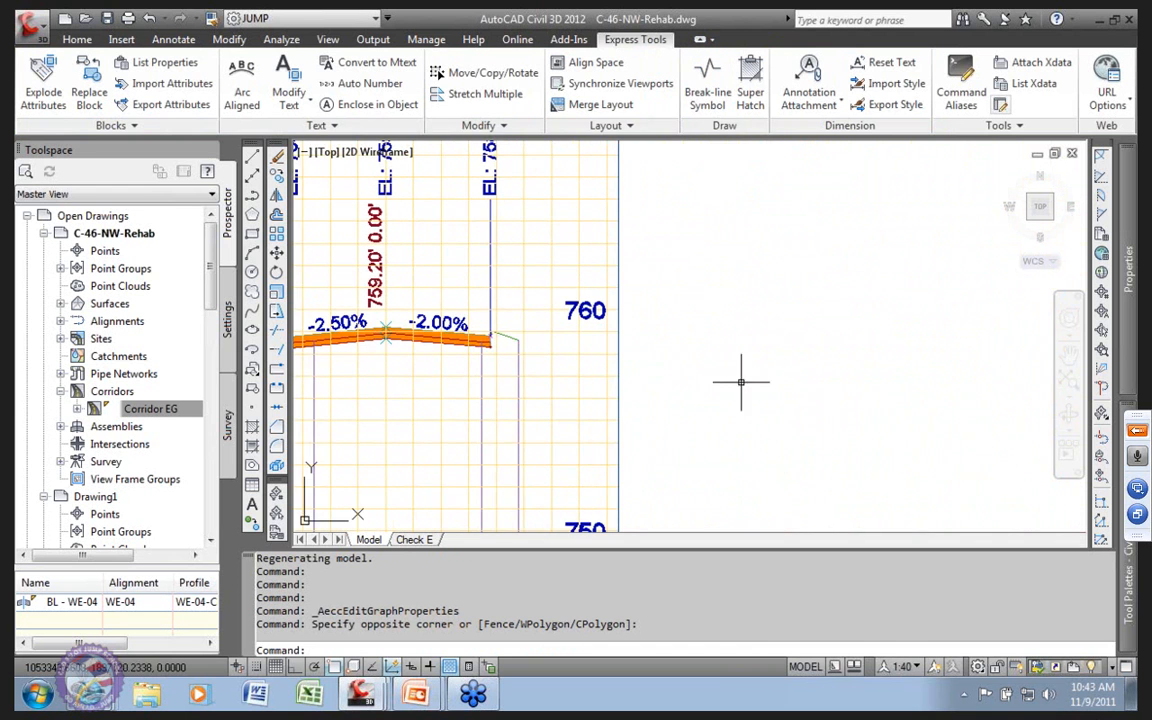
{"action": "scroll", "coordinate": [519, 411], "scroll_direction": "down", "scroll_amount": 5}
{"action": "scroll", "coordinate": [597, 371], "scroll_direction": "up", "scroll_amount": 8}
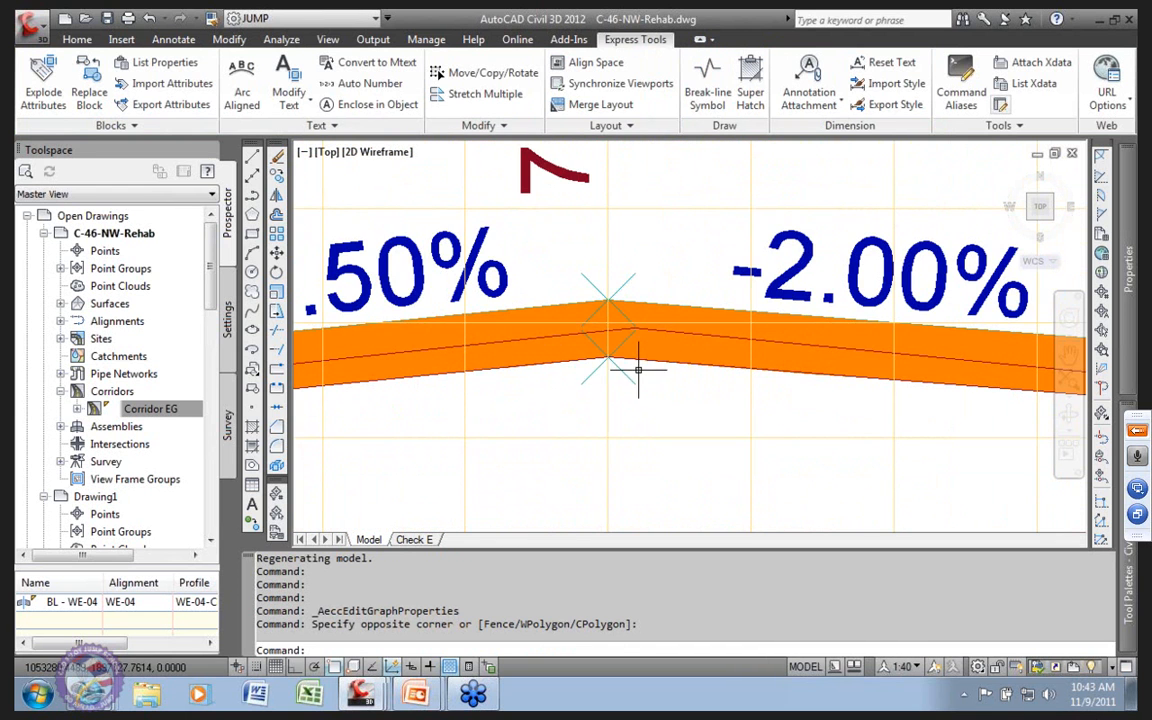
{"action": "scroll", "coordinate": [622, 373], "scroll_direction": "down", "scroll_amount": 3}
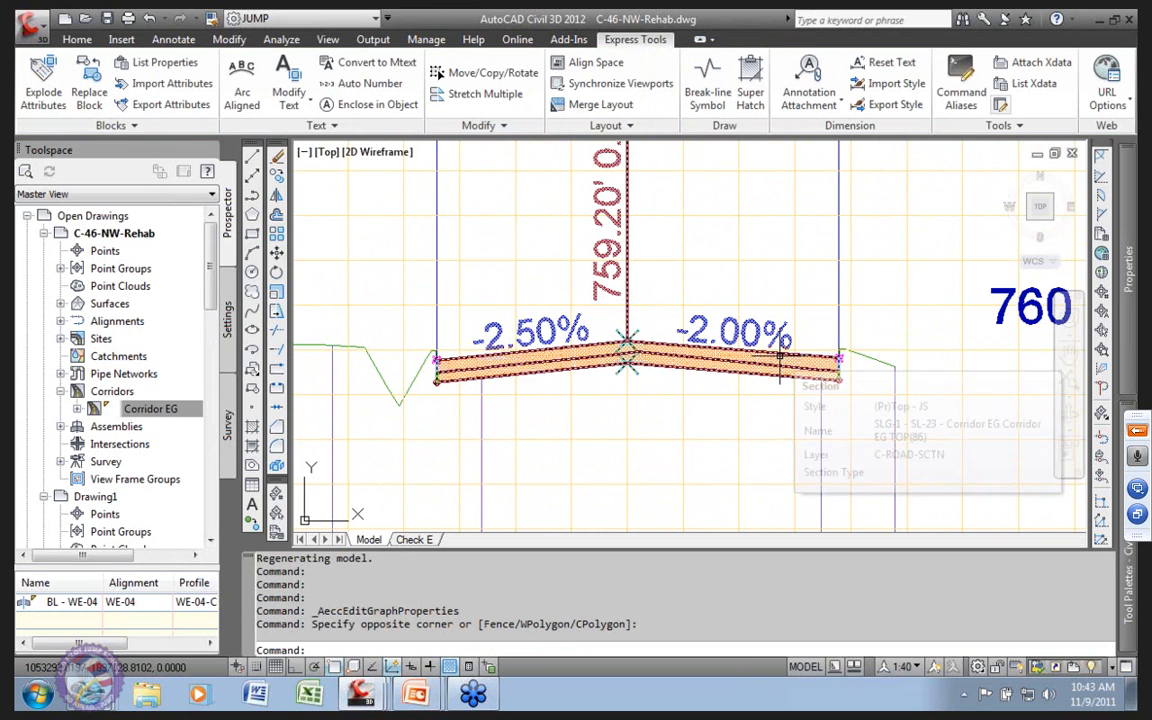
Step: Examine the 15+25.00 section view, comparing its overlay crown and slope labels with the corridor in plan
{"action": "scroll", "coordinate": [768, 345], "scroll_direction": "down", "scroll_amount": 4}
{"action": "scroll", "coordinate": [700, 380], "scroll_direction": "down", "scroll_amount": 3}
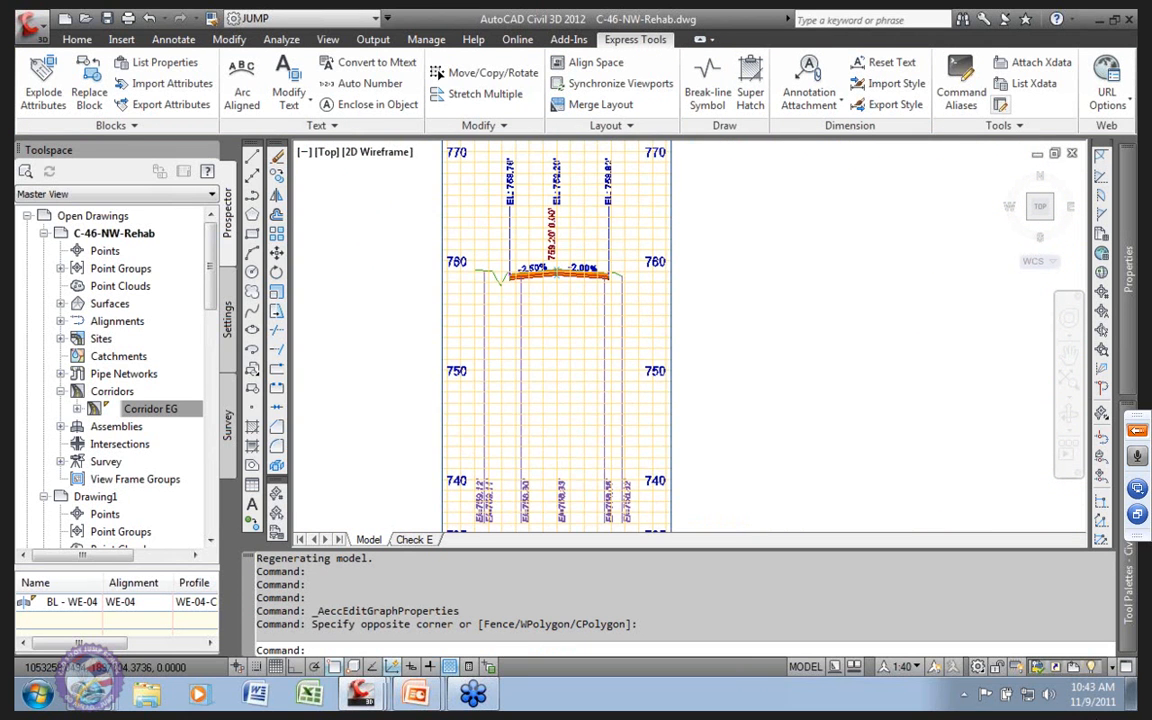
{"action": "scroll", "coordinate": [469, 294], "scroll_direction": "down", "scroll_amount": 5}
{"action": "mouse_move", "coordinate": [399, 375]}
{"action": "middle_mouse_down"}
{"action": "mouse_move", "coordinate": [617, 319]}
{"action": "mouse_move", "coordinate": [553, 382]}
{"action": "middle_mouse_up"}
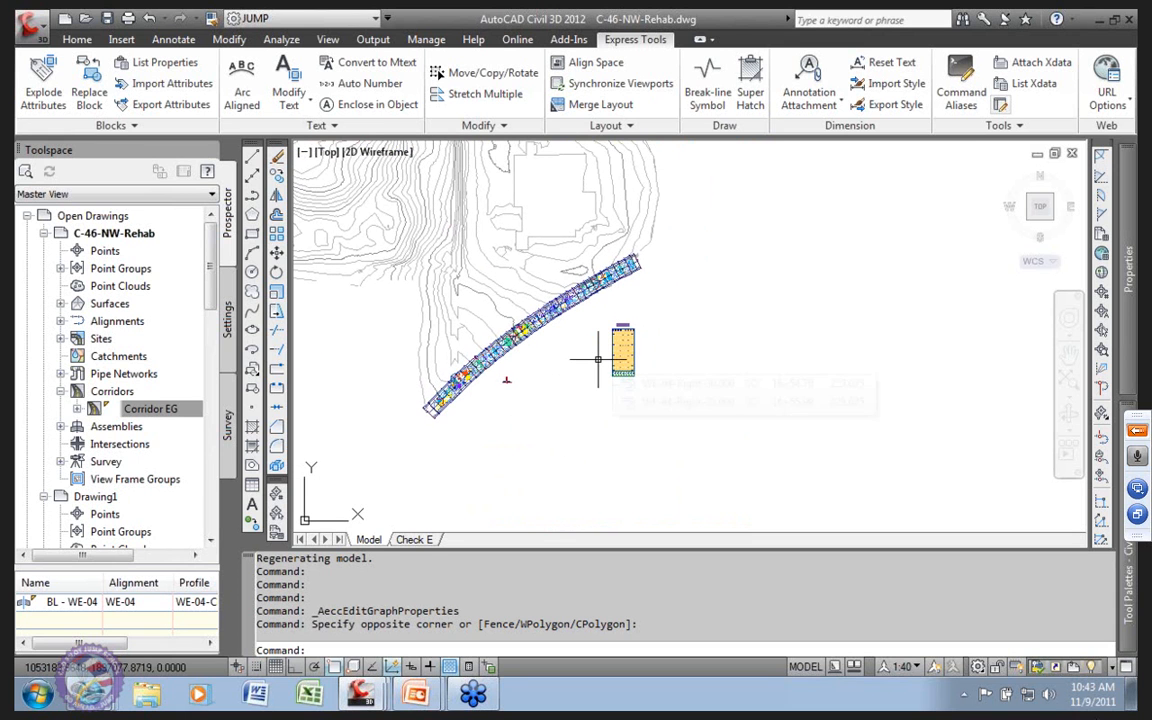
{"action": "scroll", "coordinate": [580, 353], "scroll_direction": "up", "scroll_amount": 12}
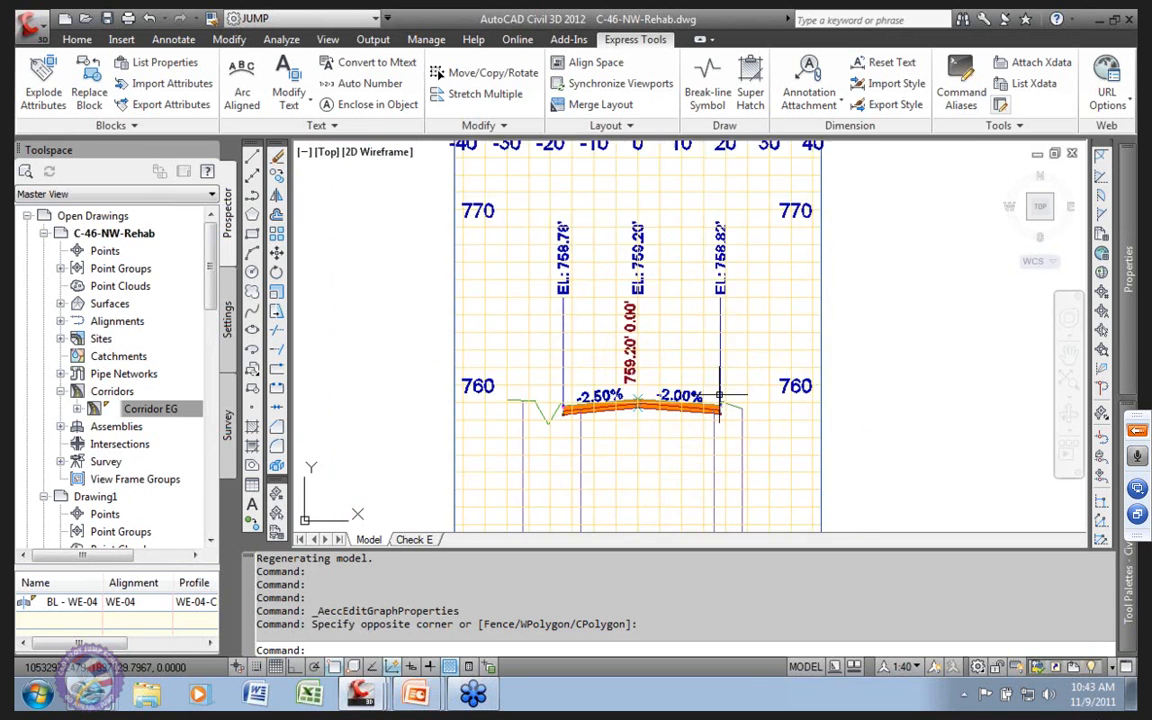
{"action": "scroll", "coordinate": [489, 333], "scroll_direction": "down", "scroll_amount": 10}
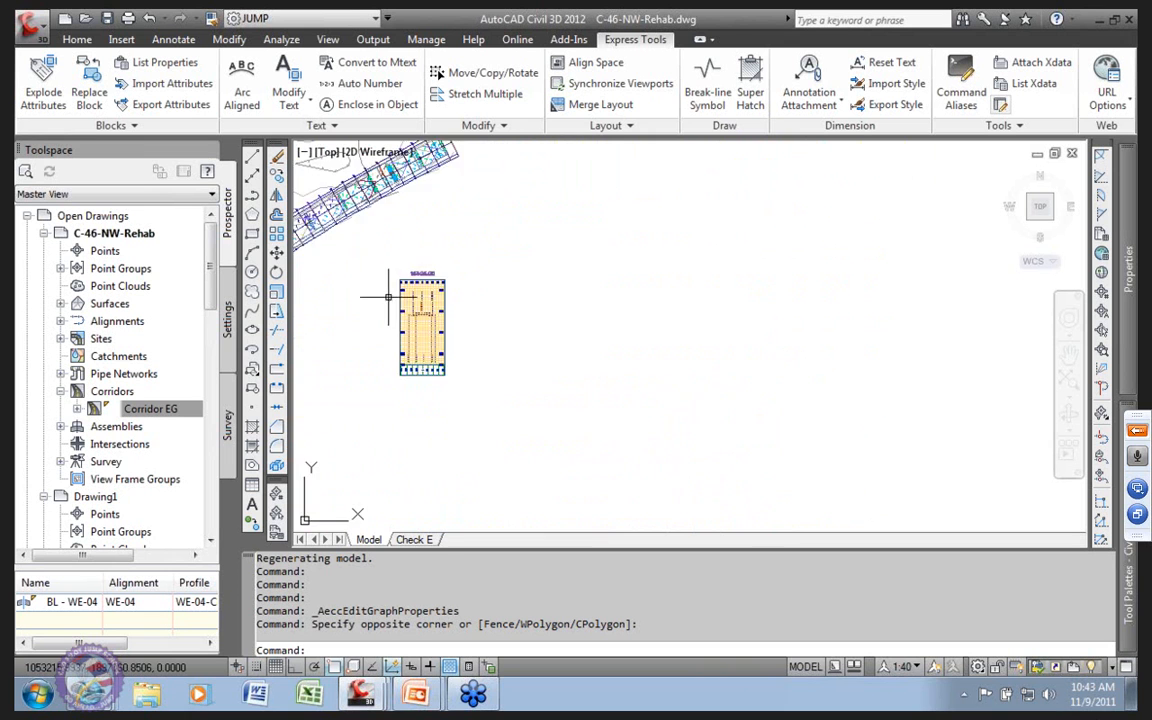
{"action": "scroll", "coordinate": [457, 326], "scroll_direction": "up", "scroll_amount": 12}
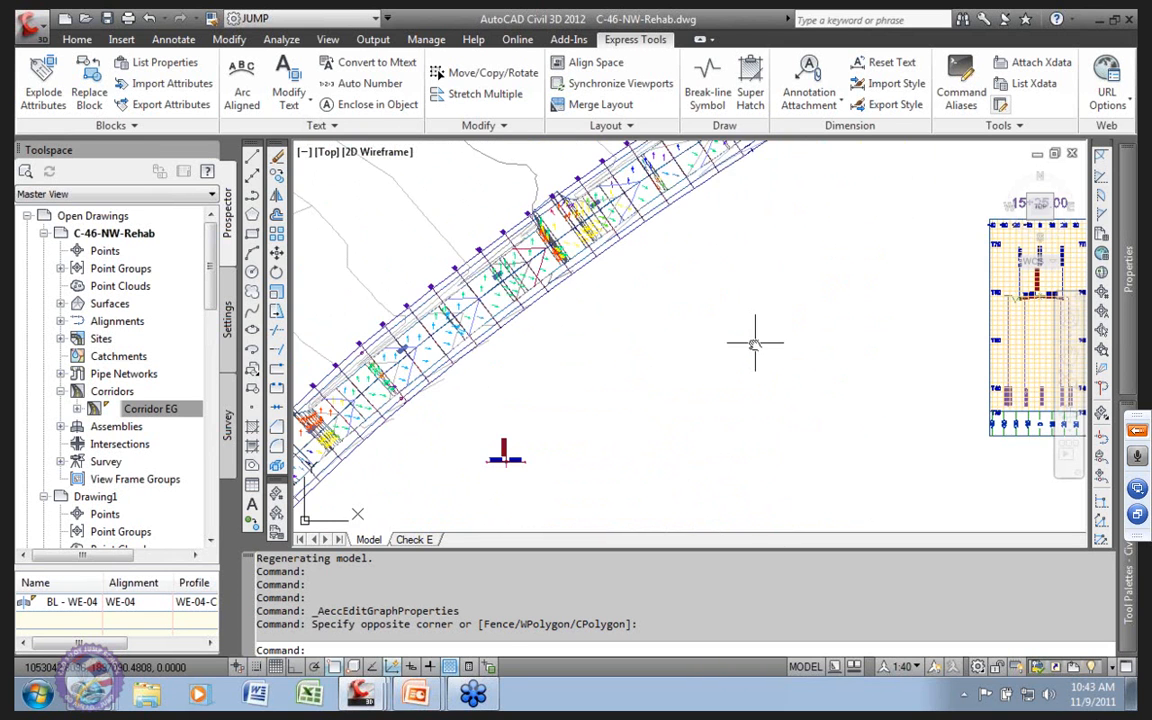
{"action": "scroll", "coordinate": [710, 412], "scroll_direction": "up", "scroll_amount": 6}
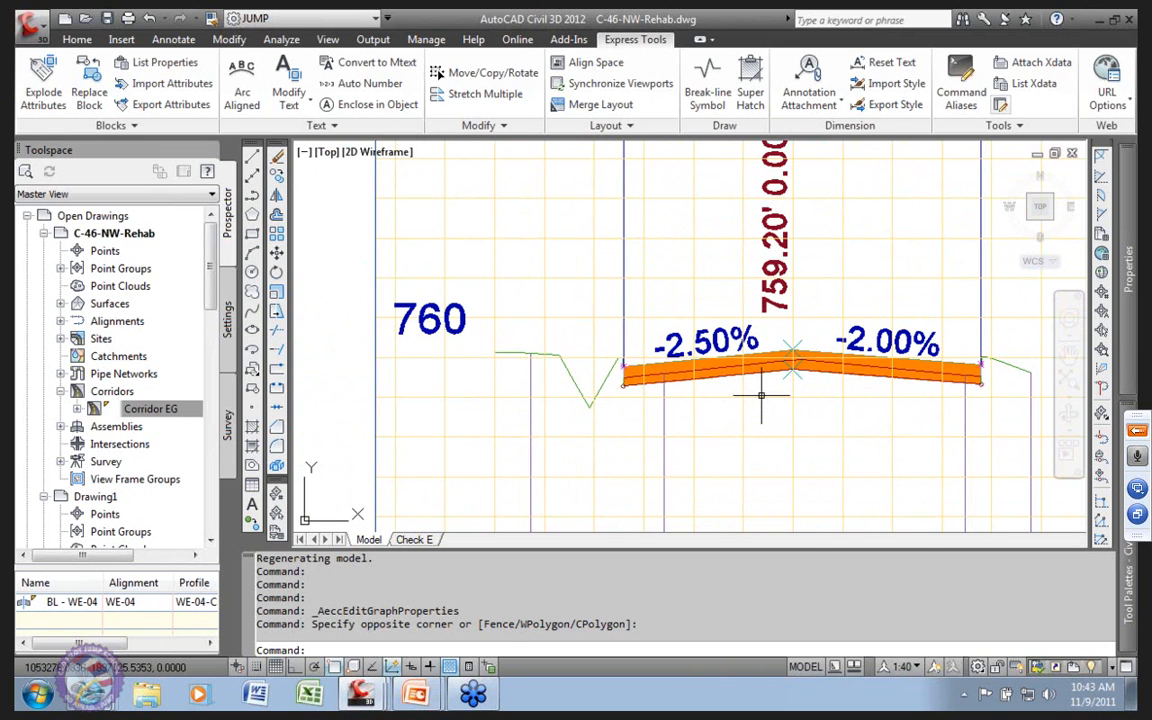
{"action": "scroll", "coordinate": [763, 393], "scroll_direction": "up", "scroll_amount": 3}
{"action": "scroll", "coordinate": [700, 325], "scroll_direction": "down", "scroll_amount": 10}
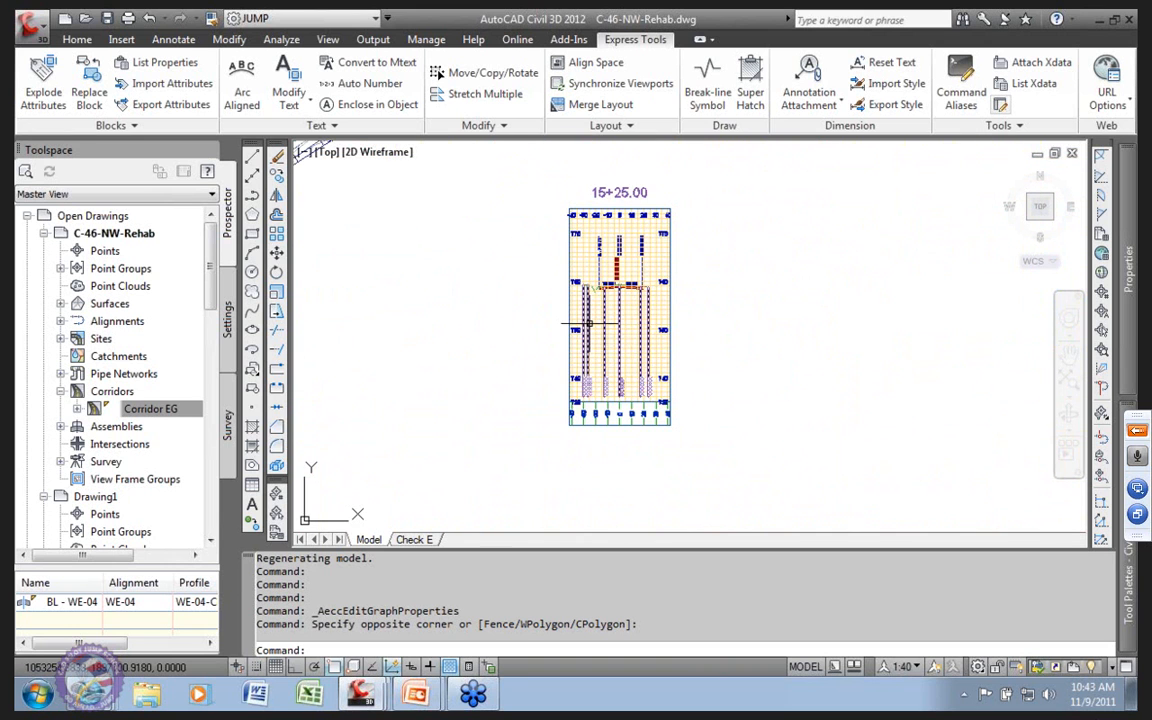
{"action": "scroll", "coordinate": [570, 326], "scroll_direction": "down", "scroll_amount": 5}
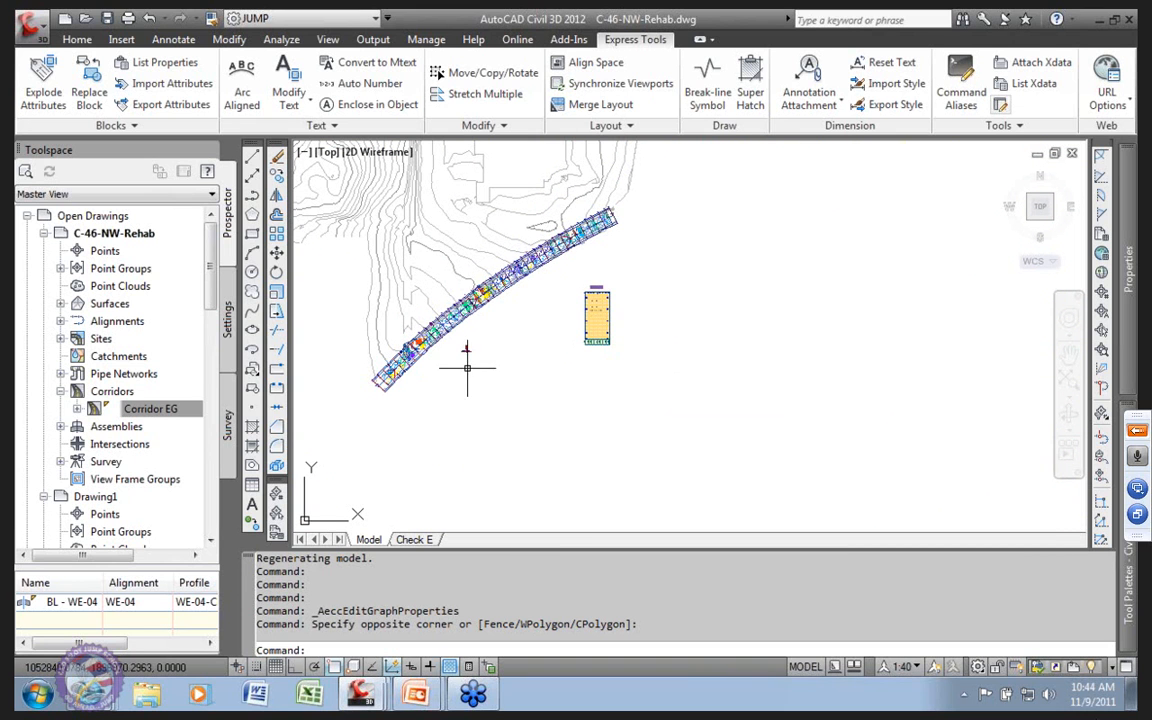
Step: Examine the corridor's slope arrows and edge lines in plan between sample lines 8 and 13, around stations 12+00 and 13+00
{"action": "scroll", "coordinate": [494, 364], "scroll_direction": "up", "scroll_amount": 6}
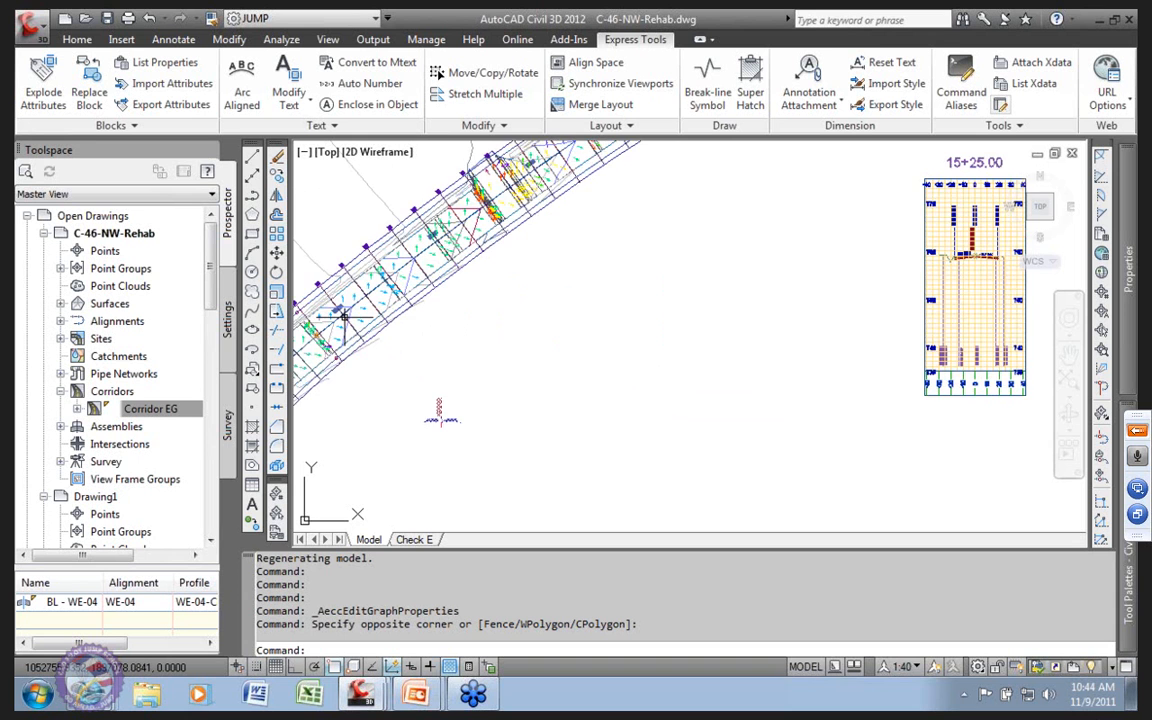
{"action": "middle_click_drag", "start_coordinate": [343, 316], "coordinate": [570, 316]}
{"action": "scroll", "coordinate": [472, 392], "scroll_direction": "up", "scroll_amount": 7}
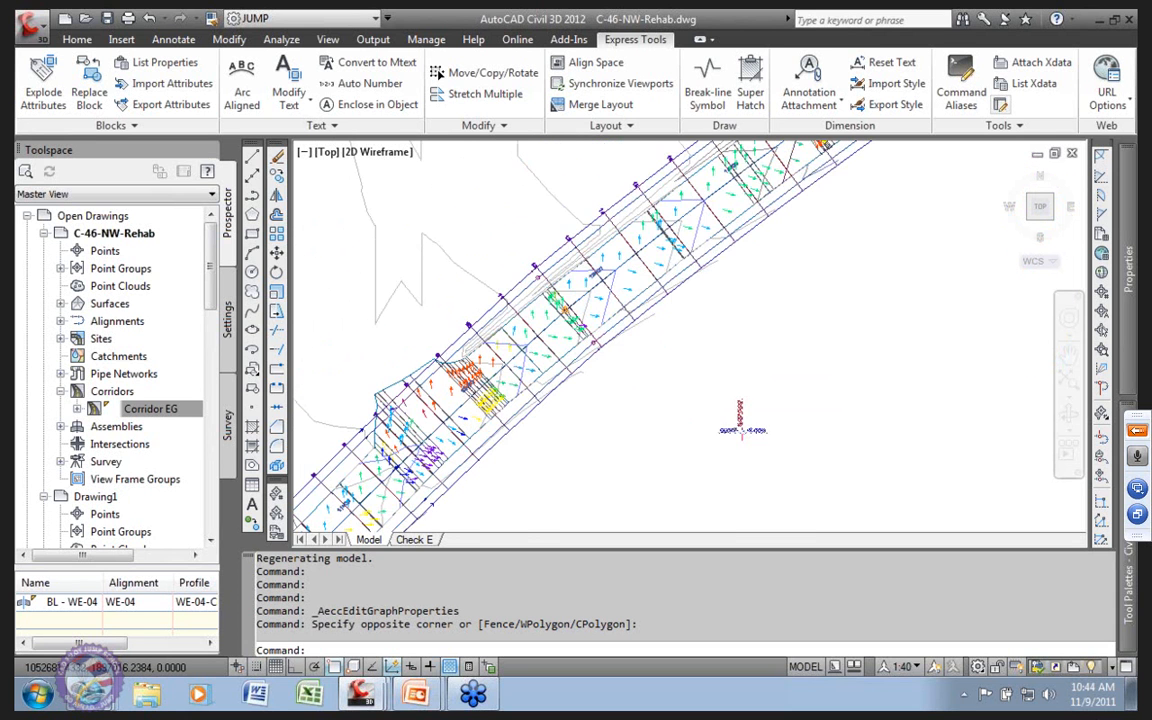
{"action": "scroll", "coordinate": [440, 320], "scroll_direction": "down", "scroll_amount": 2}
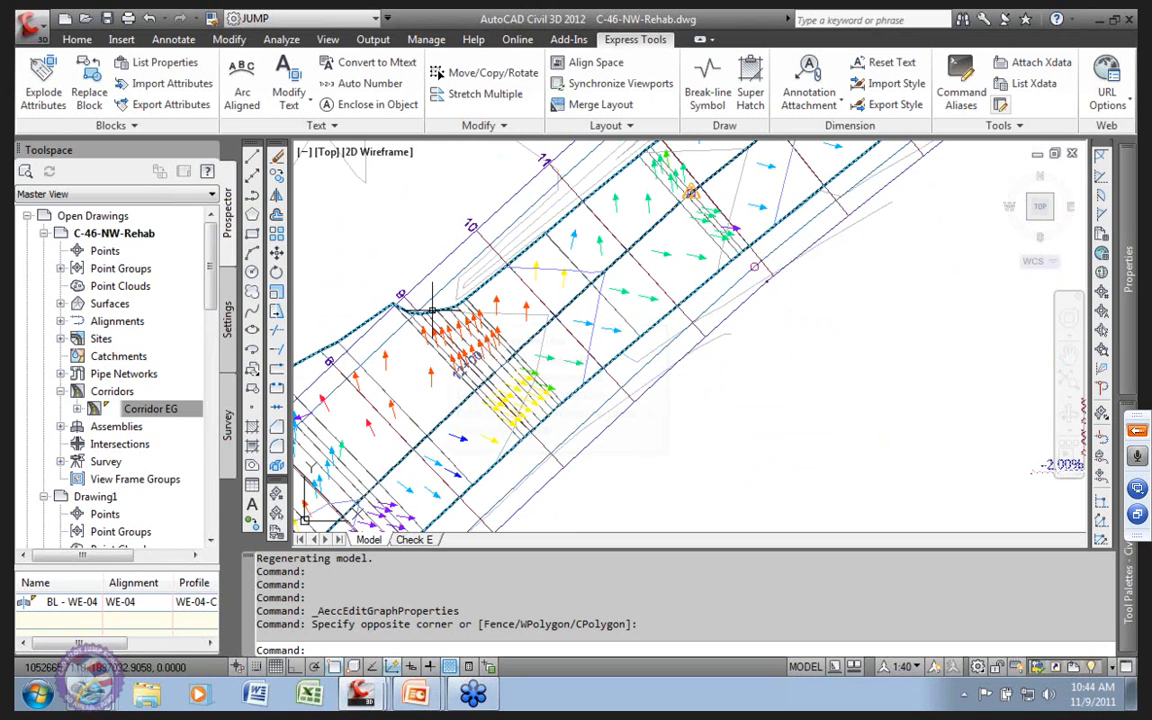
{"action": "mouse_move", "coordinate": [432, 310]}
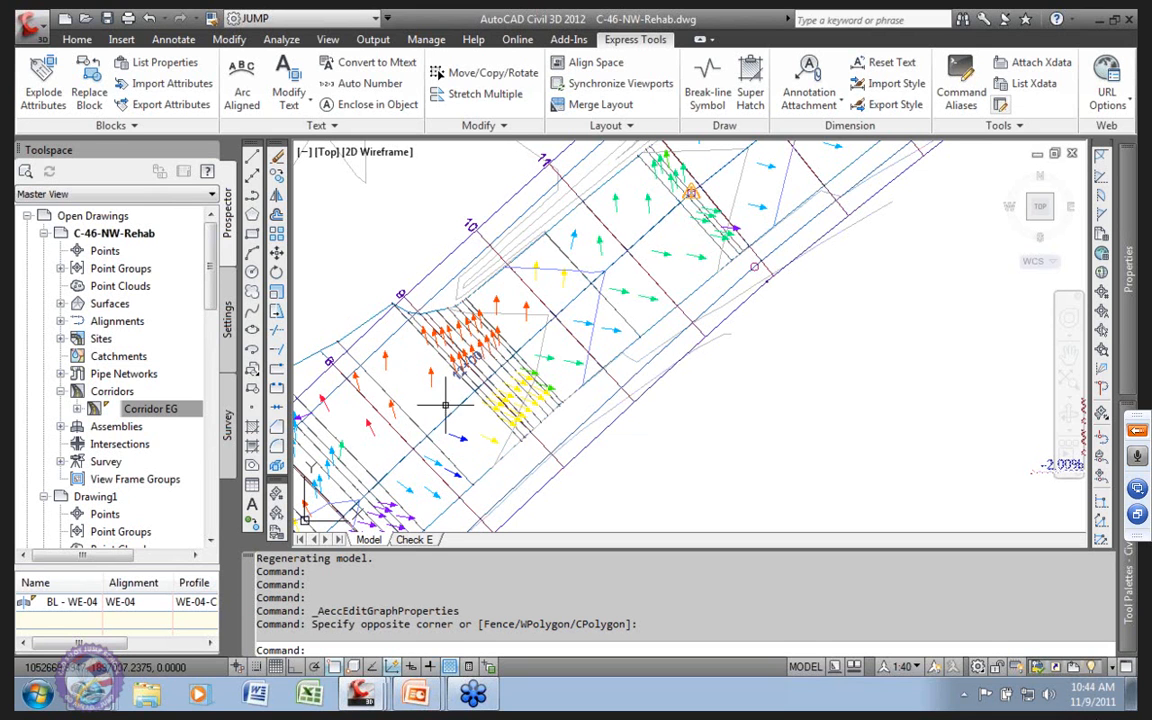
{"action": "middle_click_drag", "start_coordinate": [658, 432], "coordinate": [648, 445]}
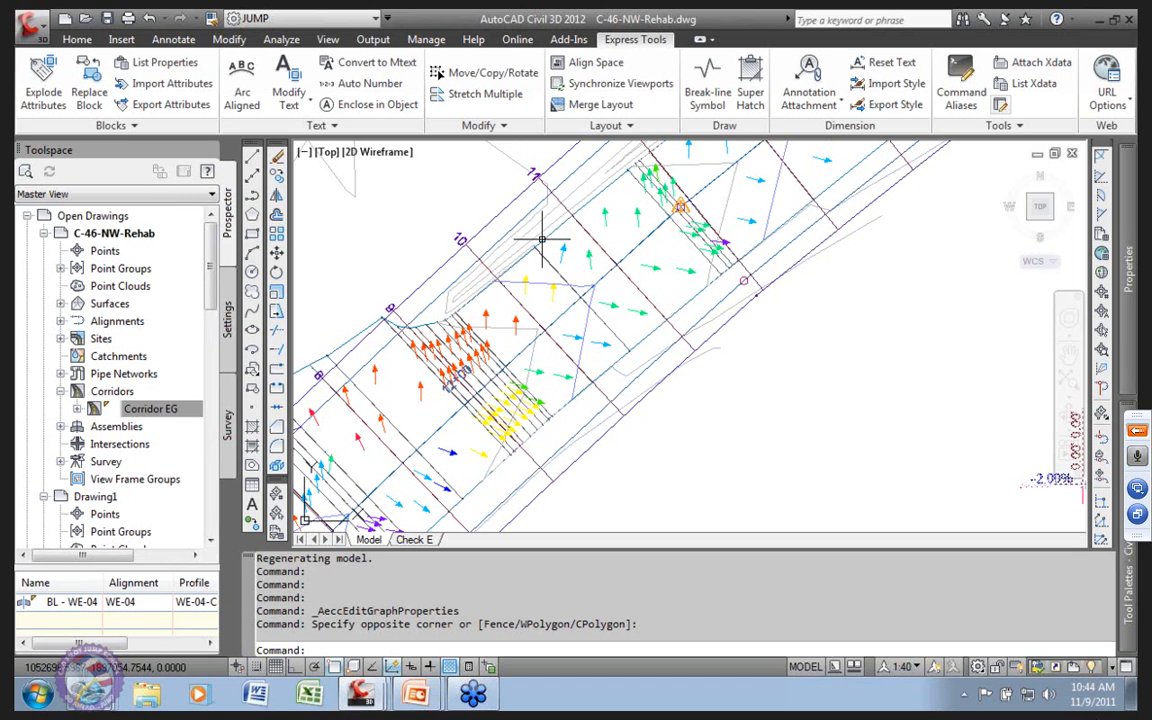
{"action": "middle_click_drag", "start_coordinate": [540, 255], "coordinate": [436, 330]}
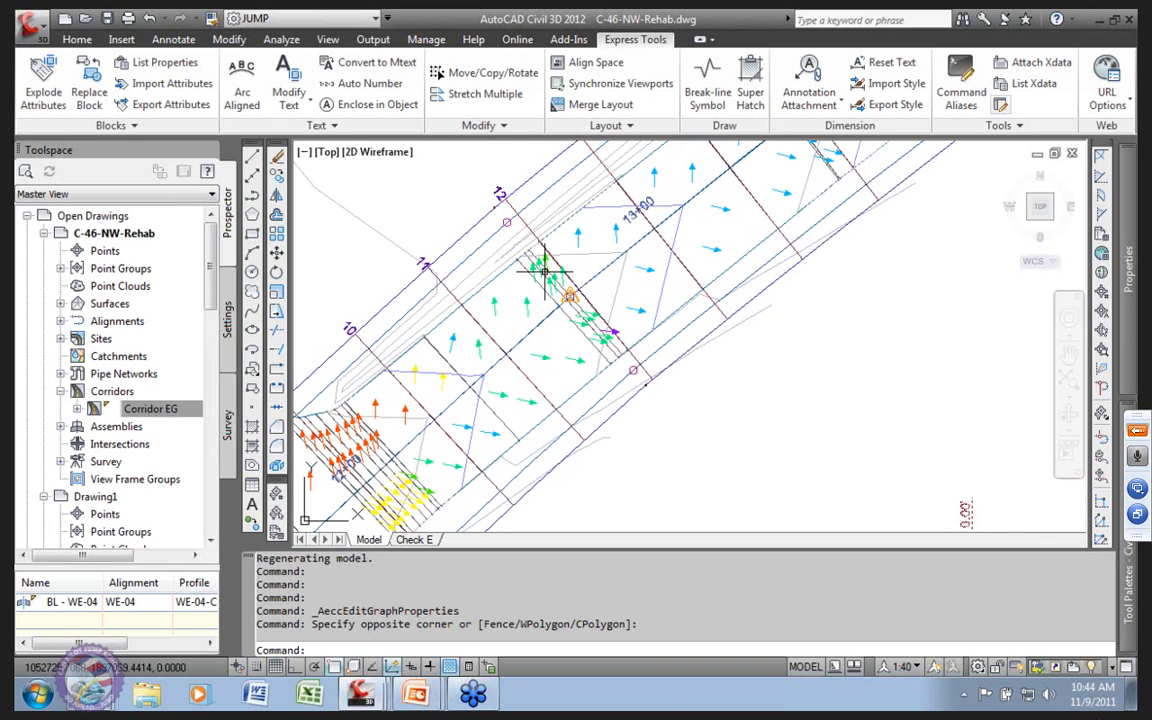
{"action": "scroll", "coordinate": [517, 338], "scroll_direction": "down", "scroll_amount": 5}
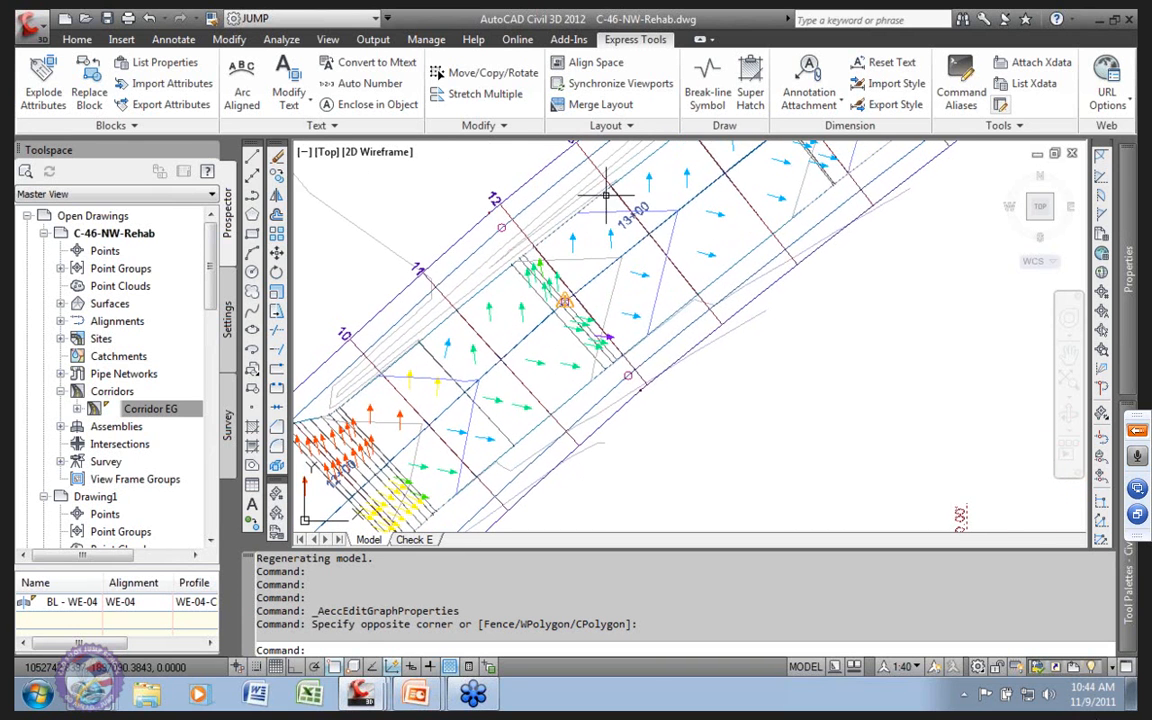
{"action": "scroll", "coordinate": [517, 338], "scroll_direction": "up", "scroll_amount": 7}
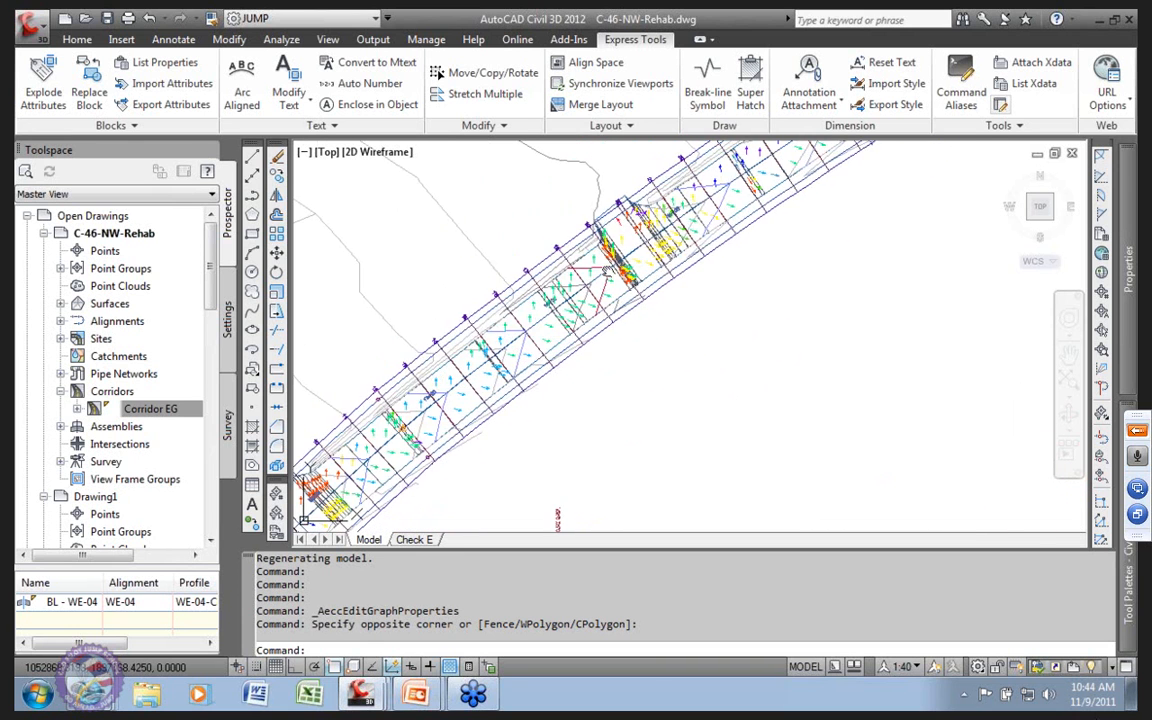
Step: Examine the corridor edge transitions and slope arrows between sample lines 19 and 21, near station 15+00
{"action": "scroll", "coordinate": [520, 184], "scroll_direction": "up", "scroll_amount": 4}
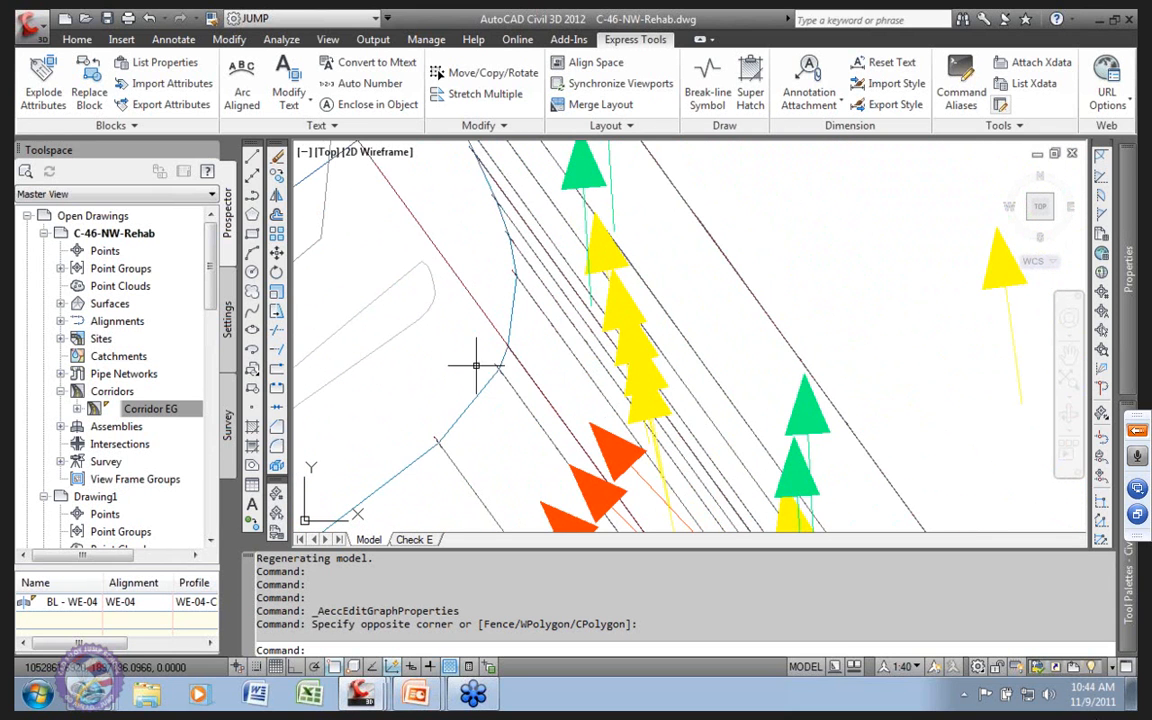
{"action": "scroll", "coordinate": [810, 278], "scroll_direction": "down", "scroll_amount": 3}
{"action": "mouse_move", "coordinate": [828, 302]}
{"action": "middle_mouse_down"}
{"action": "mouse_move", "coordinate": [838, 306]}
{"action": "mouse_move", "coordinate": [458, 438]}
{"action": "middle_mouse_up"}
{"action": "middle_click_drag", "start_coordinate": [632, 362], "coordinate": [514, 361]}
{"action": "scroll", "coordinate": [532, 349], "scroll_direction": "up", "scroll_amount": 4}
{"action": "scroll", "coordinate": [633, 344], "scroll_direction": "down", "scroll_amount": 7}
{"action": "scroll", "coordinate": [633, 344], "scroll_direction": "down", "scroll_amount": 4}
{"action": "middle_click_drag", "start_coordinate": [633, 344], "coordinate": [539, 345]}
{"action": "scroll", "coordinate": [539, 345], "scroll_direction": "up", "scroll_amount": 5}
{"action": "scroll", "coordinate": [535, 335], "scroll_direction": "down", "scroll_amount": 4}
{"action": "scroll", "coordinate": [505, 308], "scroll_direction": "up", "scroll_amount": 4}
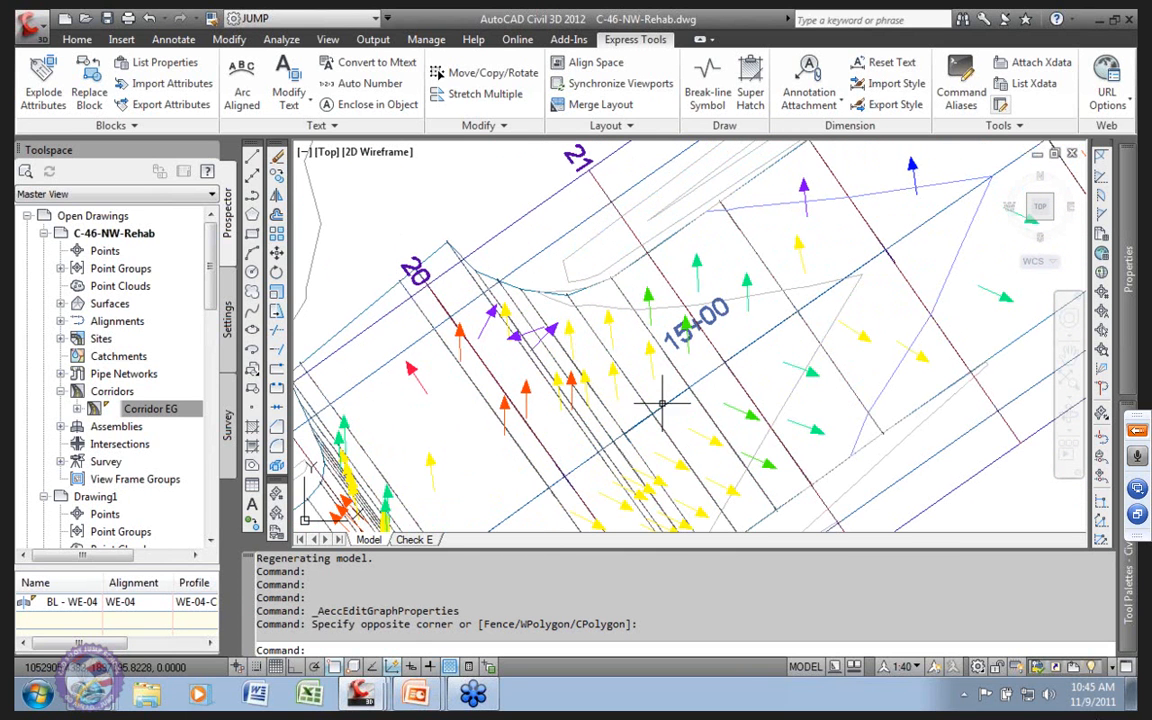
{"action": "scroll", "coordinate": [720, 240], "scroll_direction": "down", "scroll_amount": 3}
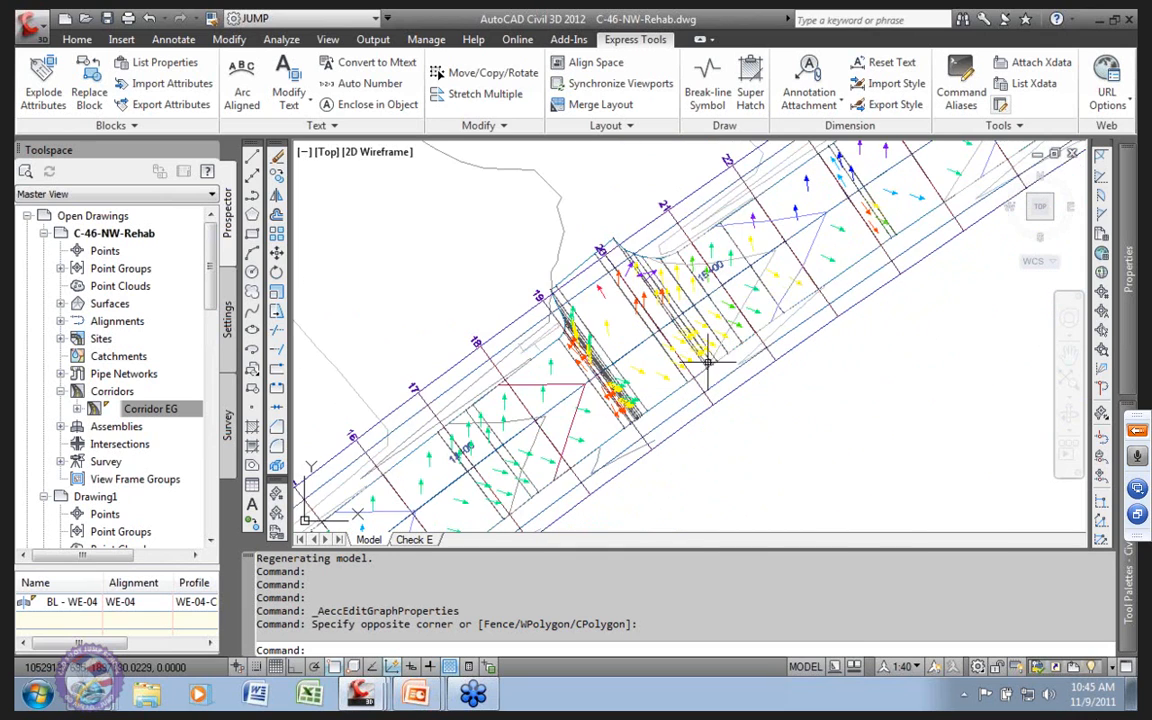
{"action": "scroll", "coordinate": [738, 340], "scroll_direction": "down", "scroll_amount": 3}
{"action": "scroll", "coordinate": [740, 342], "scroll_direction": "up", "scroll_amount": 3}
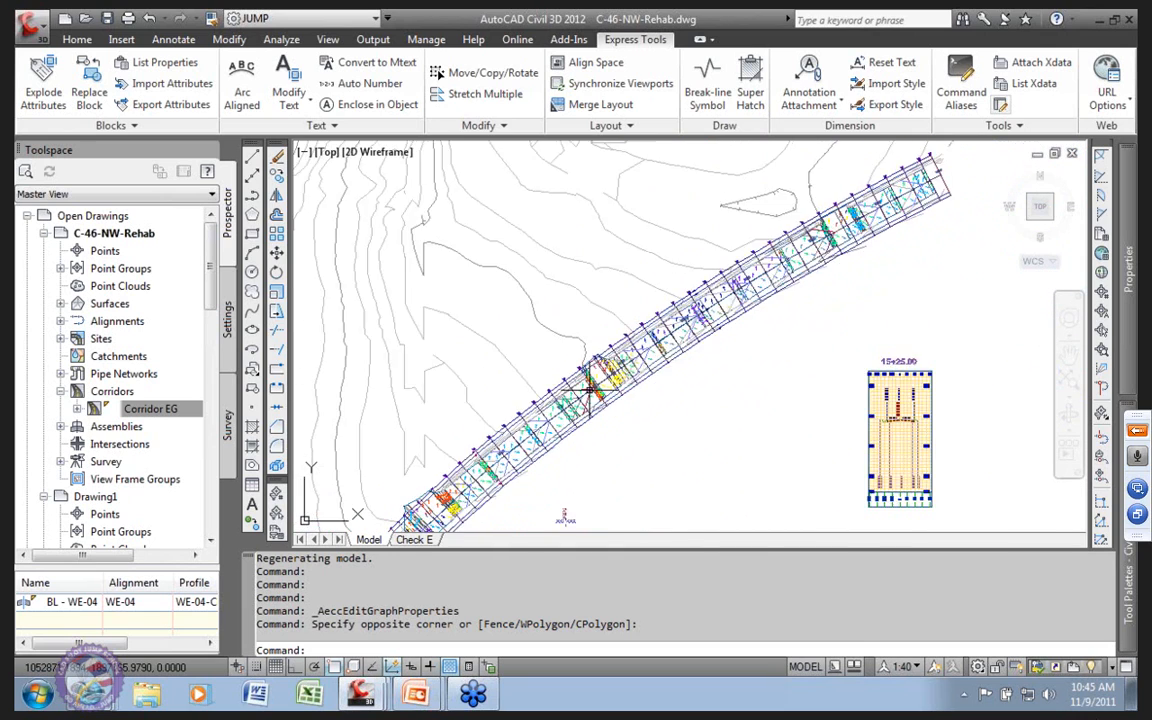
Step: Inspect sample line 19 against the closely spaced corridor sections beside it, and review the whole corridor with its section view
{"action": "scroll", "coordinate": [626, 315], "scroll_direction": "up", "scroll_amount": 5}
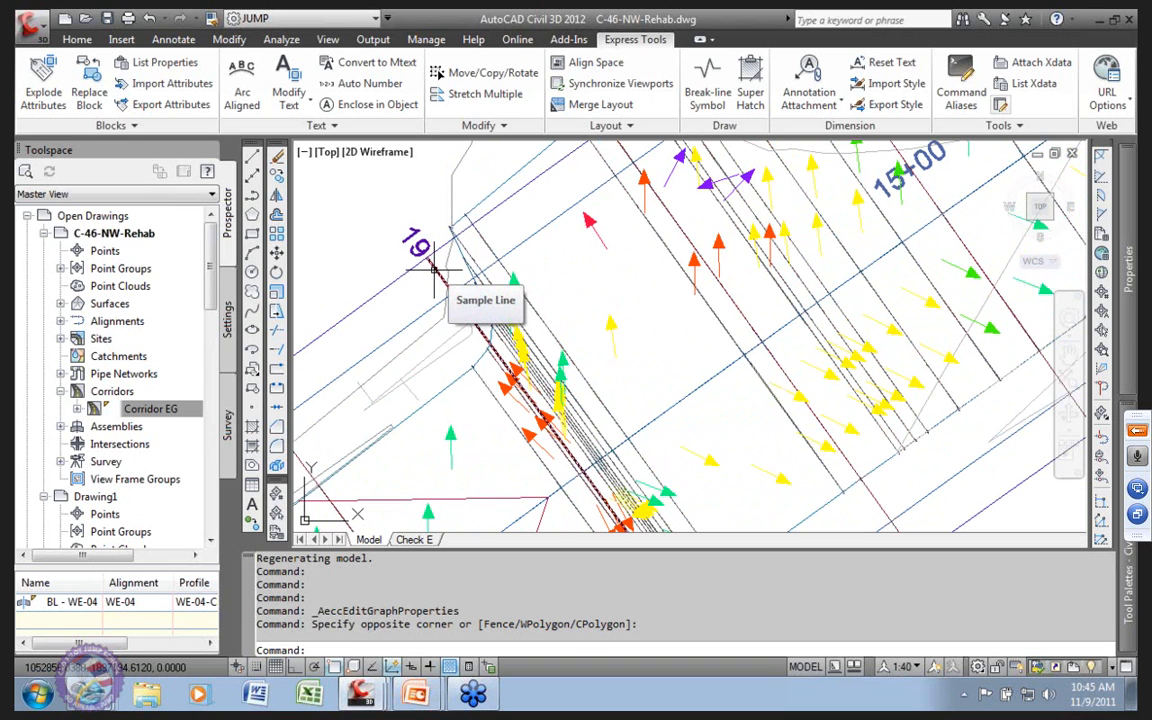
{"action": "scroll", "coordinate": [699, 321], "scroll_direction": "down", "scroll_amount": 5}
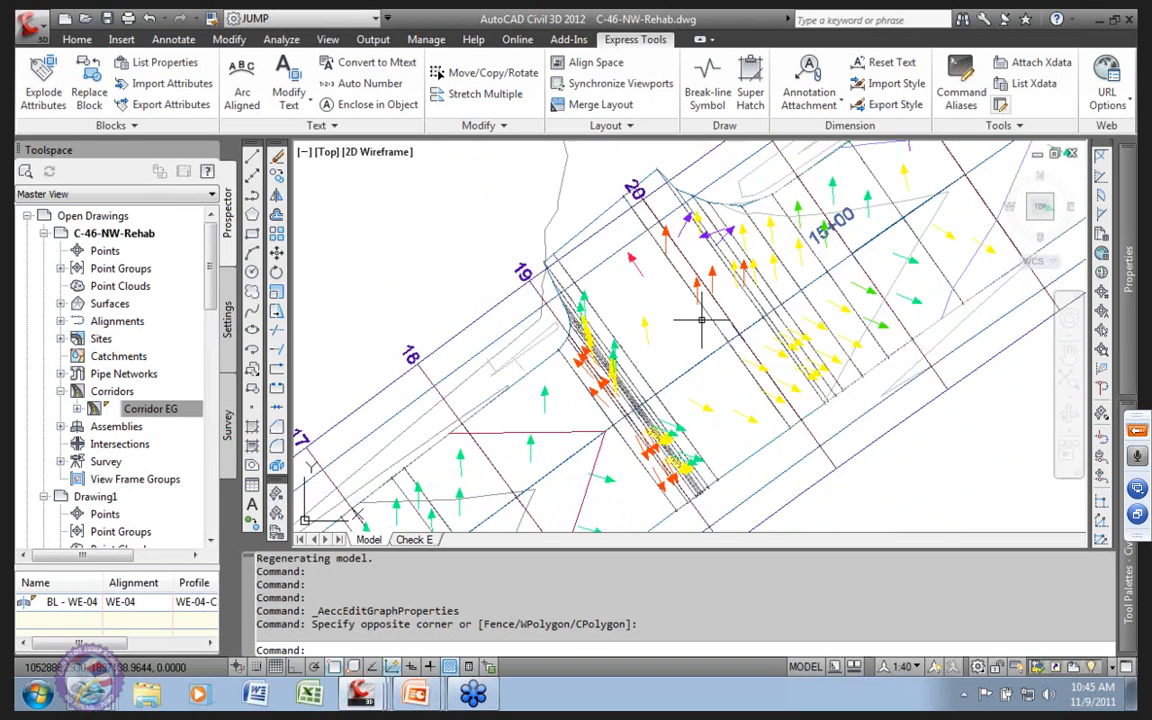
{"action": "scroll", "coordinate": [704, 327], "scroll_direction": "down", "scroll_amount": 2}
{"action": "middle_click_drag", "start_coordinate": [672, 404], "coordinate": [504, 385]}
{"action": "scroll", "coordinate": [643, 223], "scroll_direction": "up", "scroll_amount": 6}
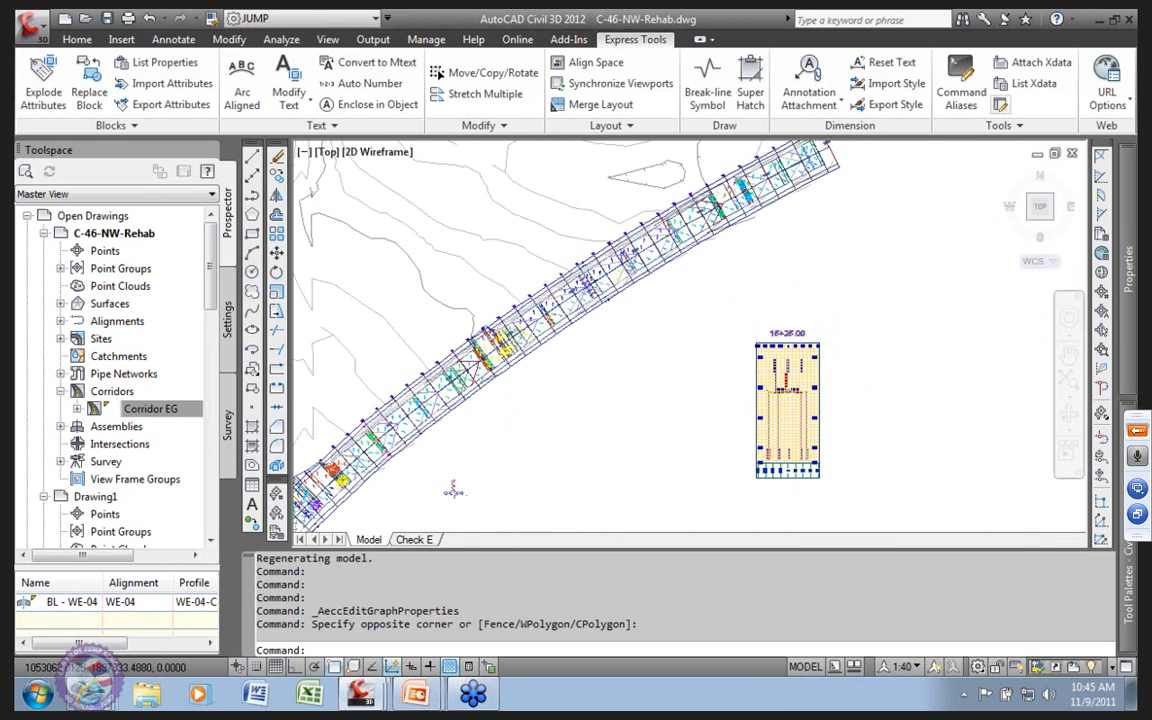
{"action": "scroll", "coordinate": [658, 249], "scroll_direction": "down", "scroll_amount": 3}
{"action": "middle_click_drag", "start_coordinate": [531, 339], "coordinate": [493, 369]}
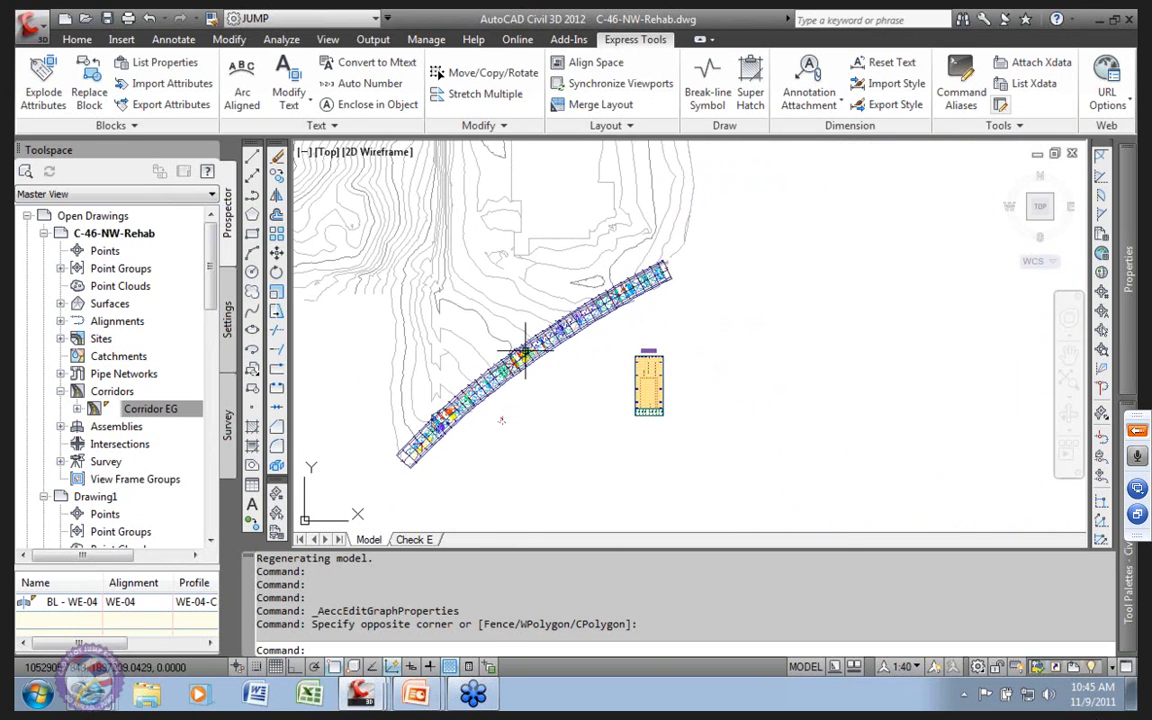
{"action": "scroll", "coordinate": [530, 345], "scroll_direction": "up", "scroll_amount": 1}
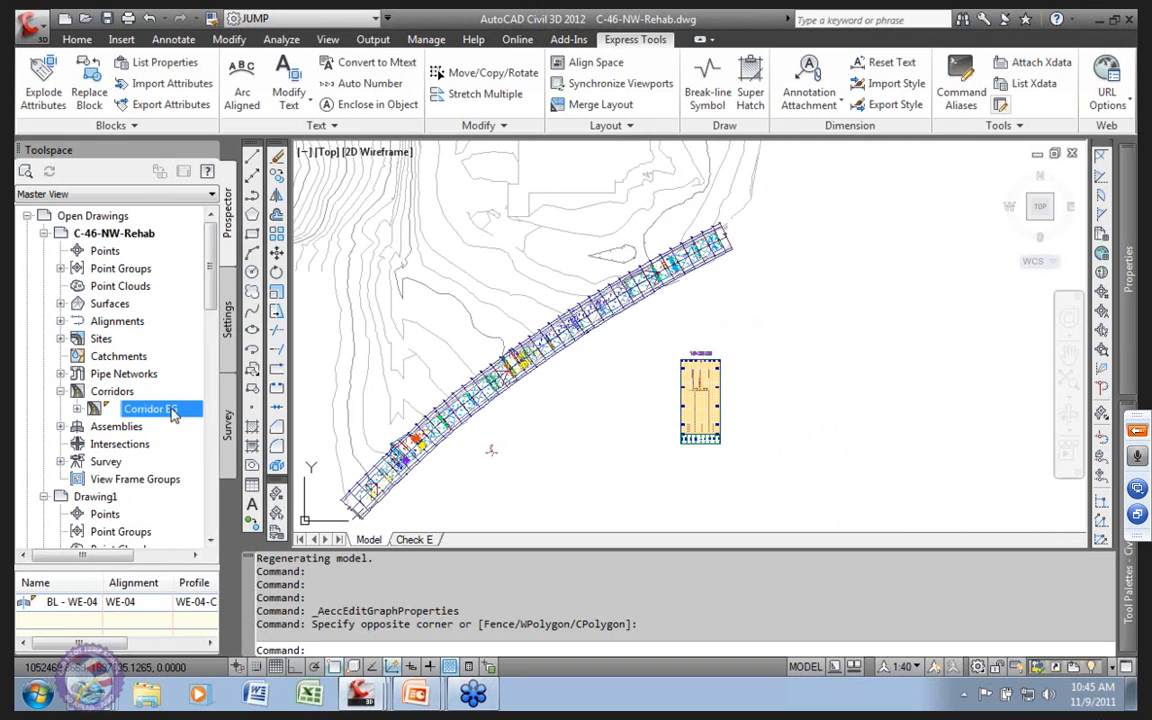
Step: Open the properties of sample line group SLG-1 under the WE-04 centerline alignment
{"action": "left_click", "coordinate": [61, 321]}
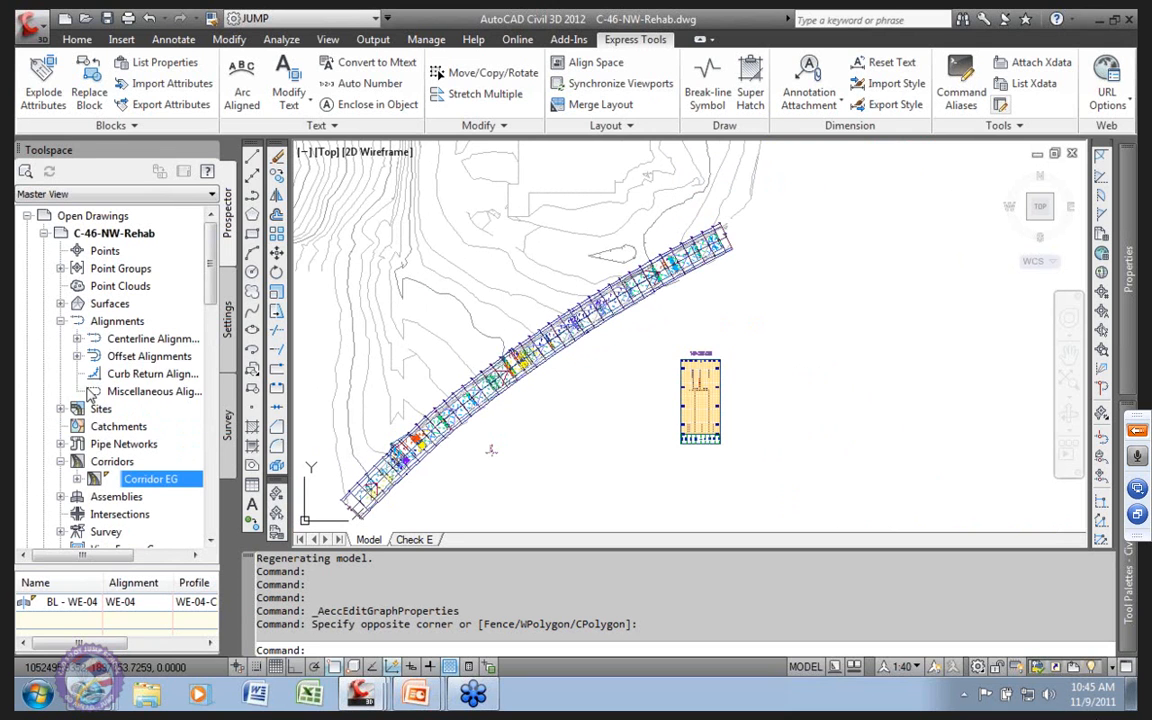
{"action": "left_click", "coordinate": [78, 340]}
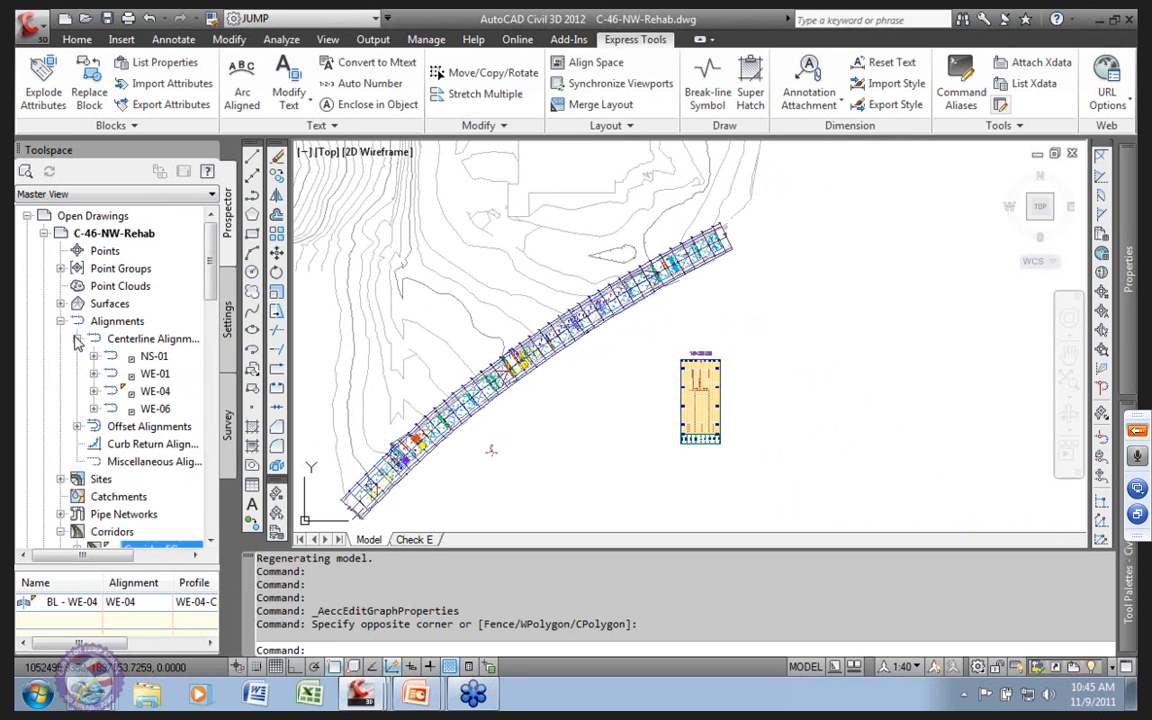
{"action": "left_click", "coordinate": [94, 391]}
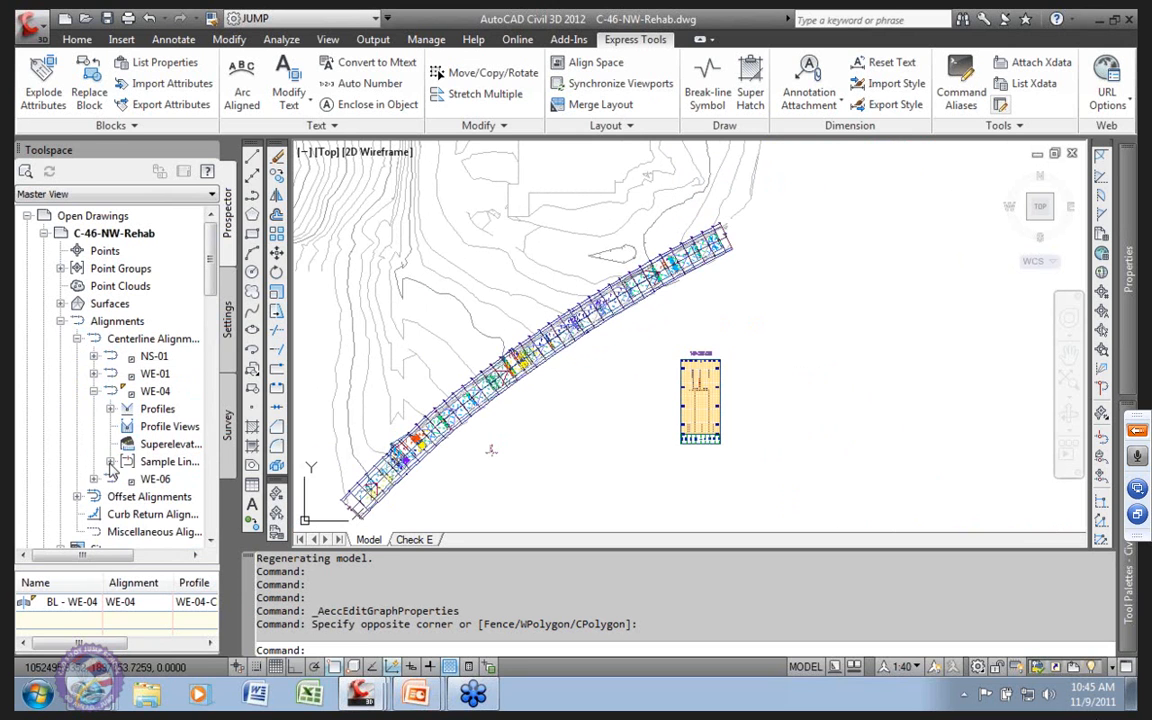
{"action": "left_click", "coordinate": [110, 462]}
{"action": "left_click", "coordinate": [170, 479]}
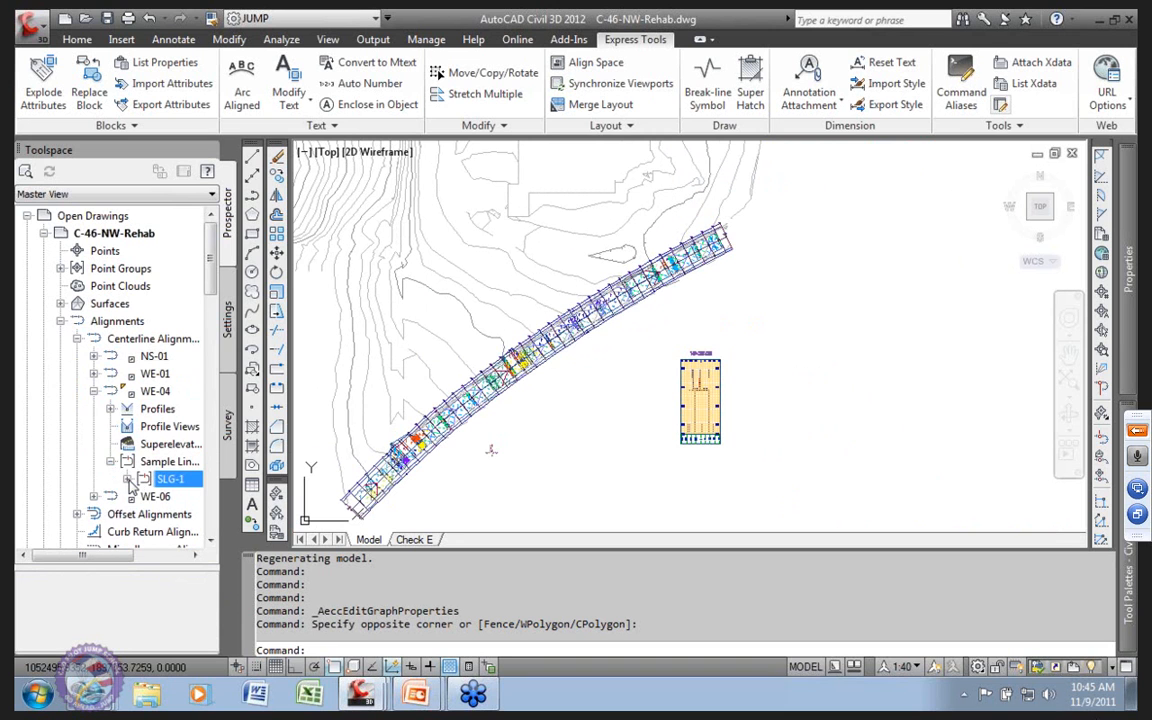
{"action": "left_click", "coordinate": [127, 479]}
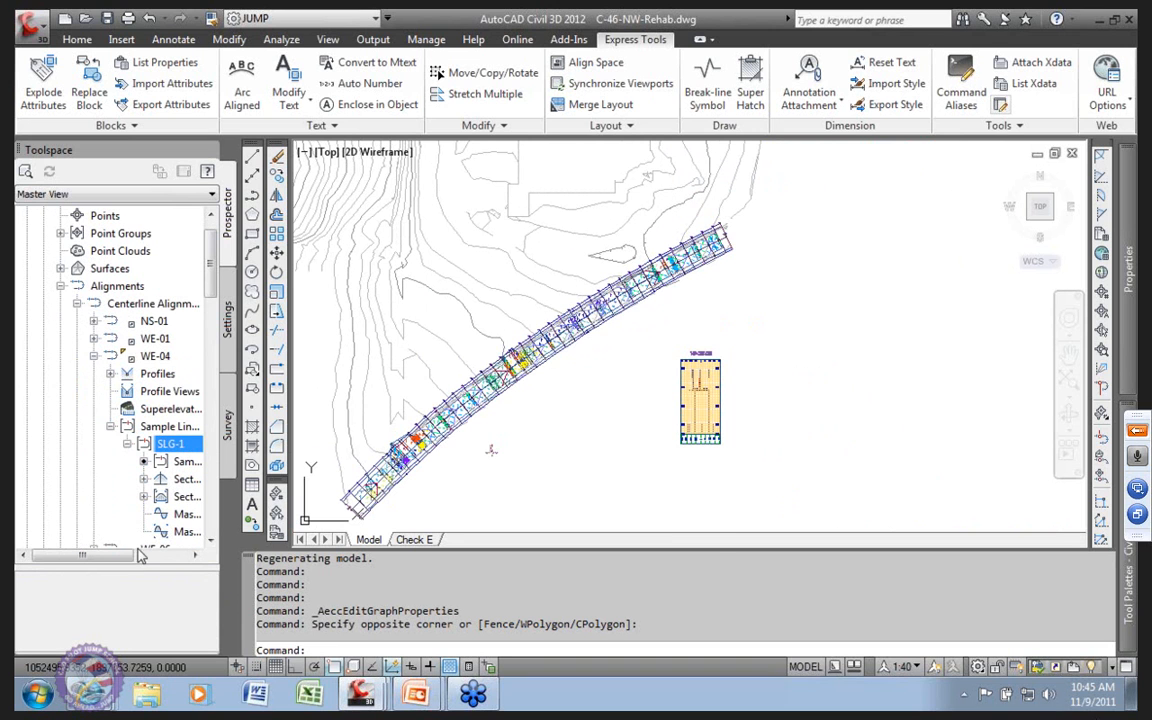
{"action": "left_click_drag", "start_coordinate": [121, 555], "coordinate": [176, 555]}
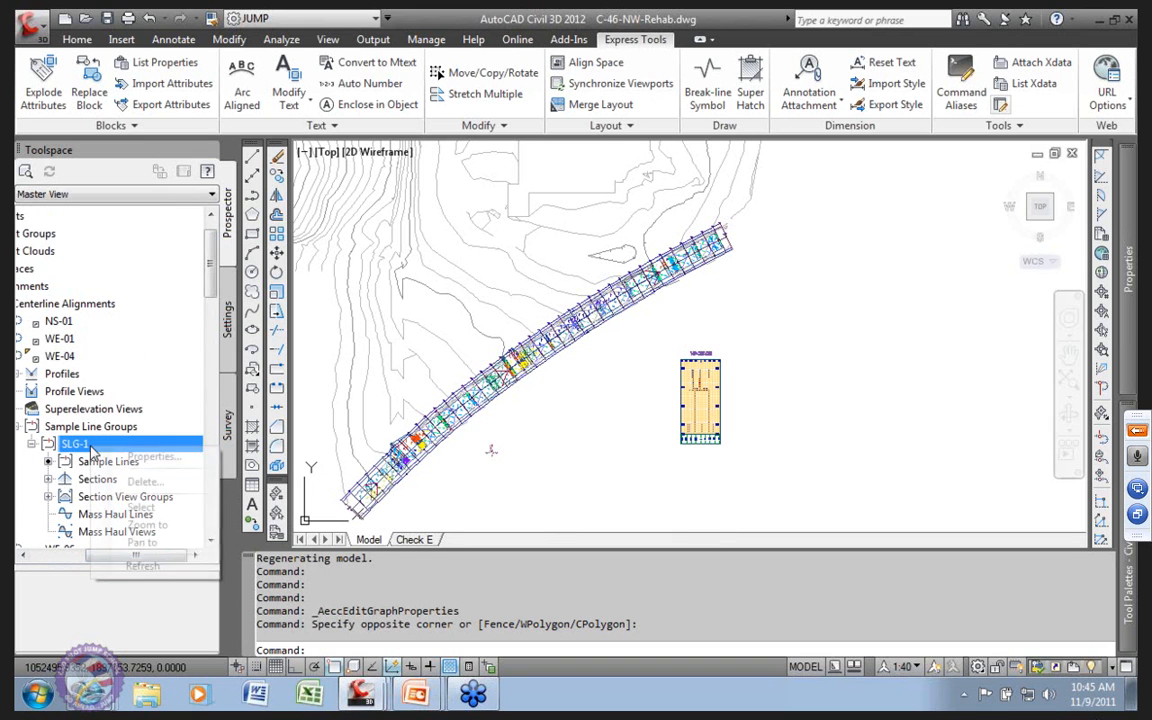
{"action": "right_click", "coordinate": [91, 445]}
{"action": "left_click", "coordinate": [151, 458]}
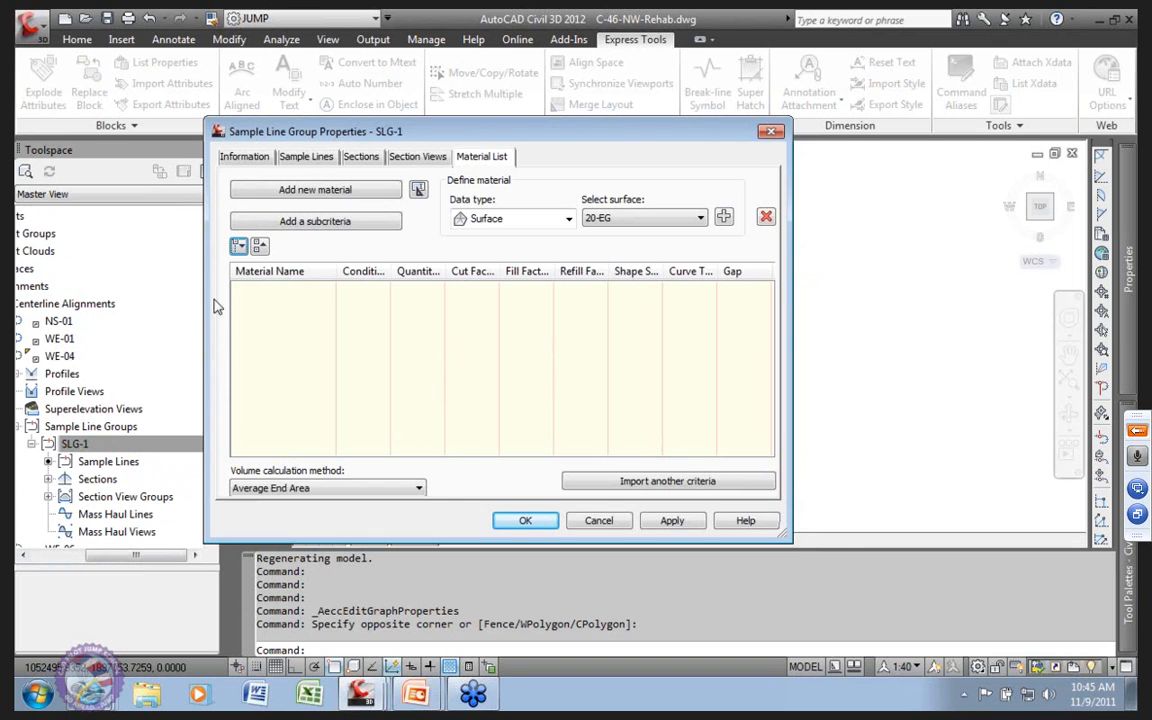
Step: Import another quantity takeoff criteria into SLG-1's material list, choosing Material List - JS
{"action": "left_click", "coordinate": [655, 484]}
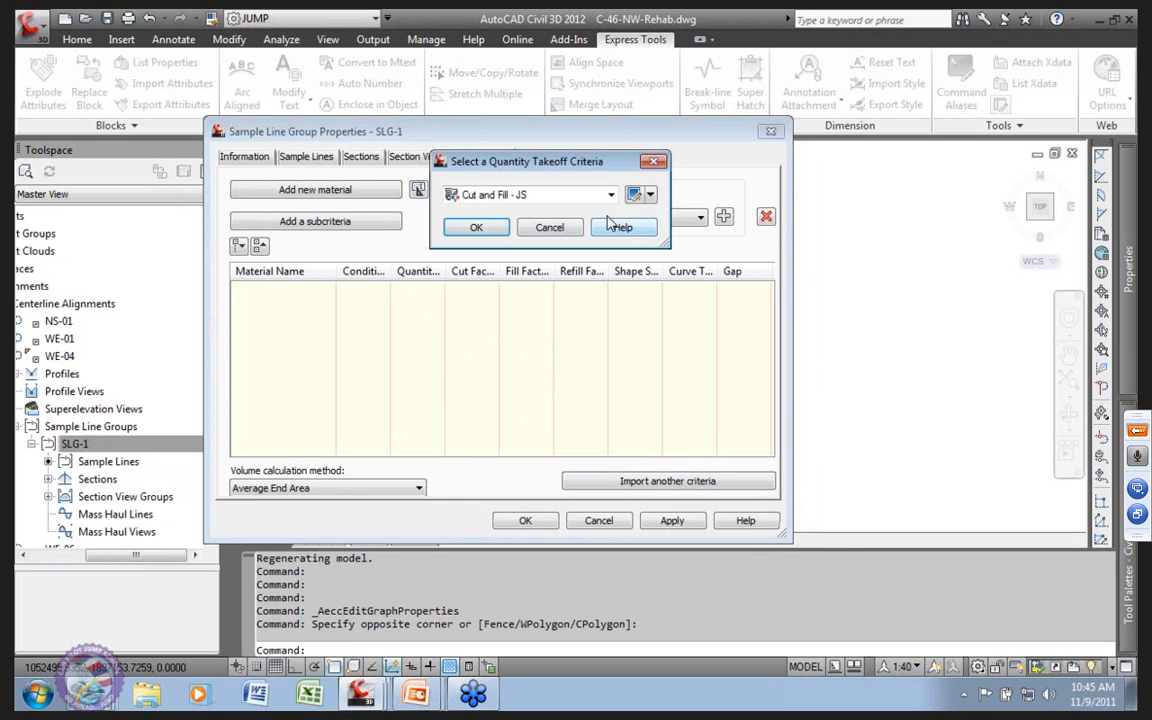
{"action": "left_click", "coordinate": [619, 192]}
{"action": "left_click", "coordinate": [492, 238]}
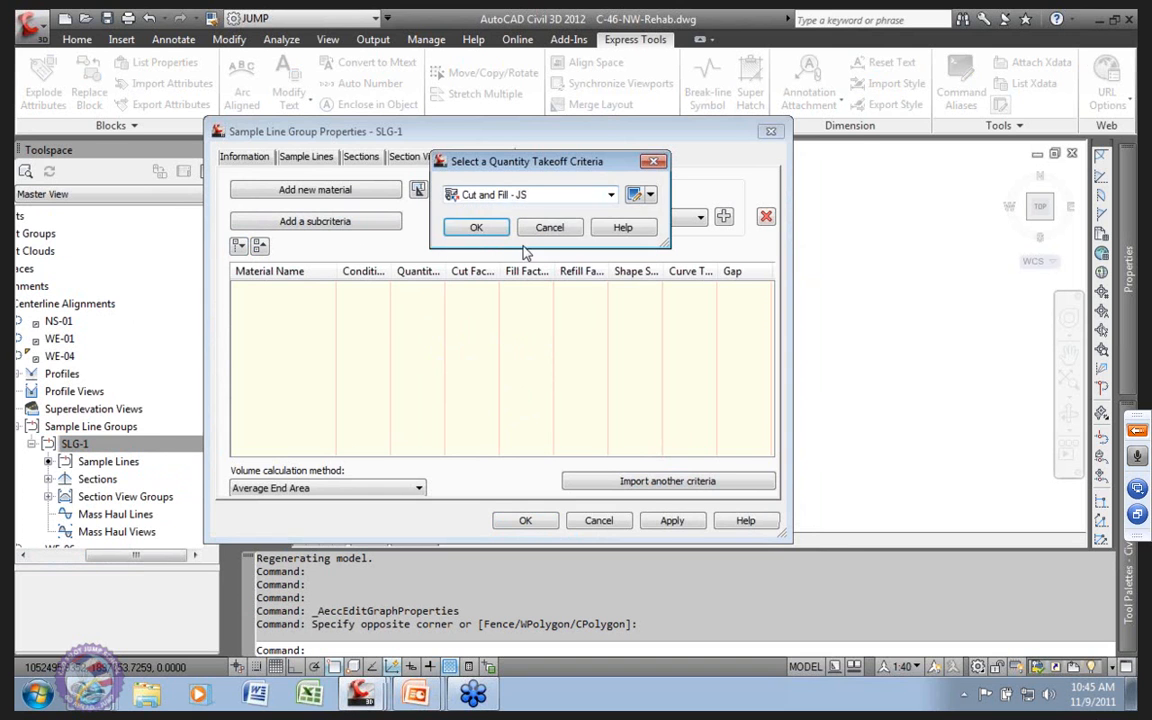
{"action": "left_click", "coordinate": [476, 227]}
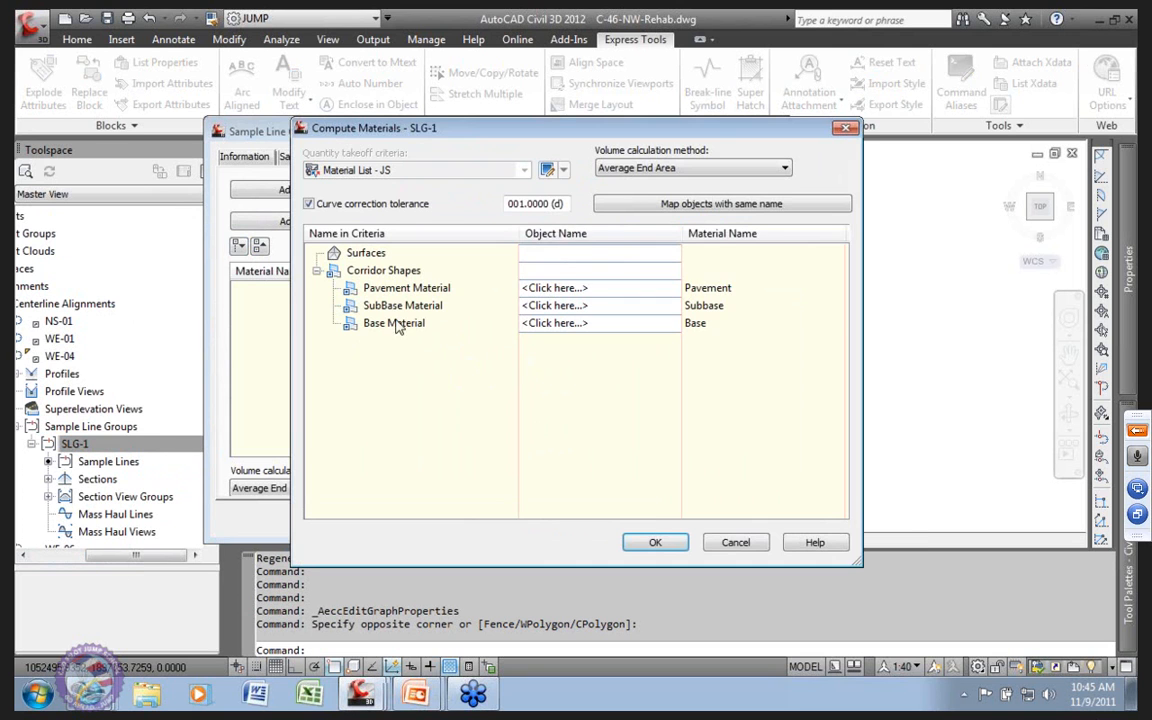
Step: Map Pavement Material to Corridor EG Overlay and SubBase Material to Corridor EG Mill, and accept the criteria with Base Material left unmapped
{"action": "left_click", "coordinate": [550, 289]}
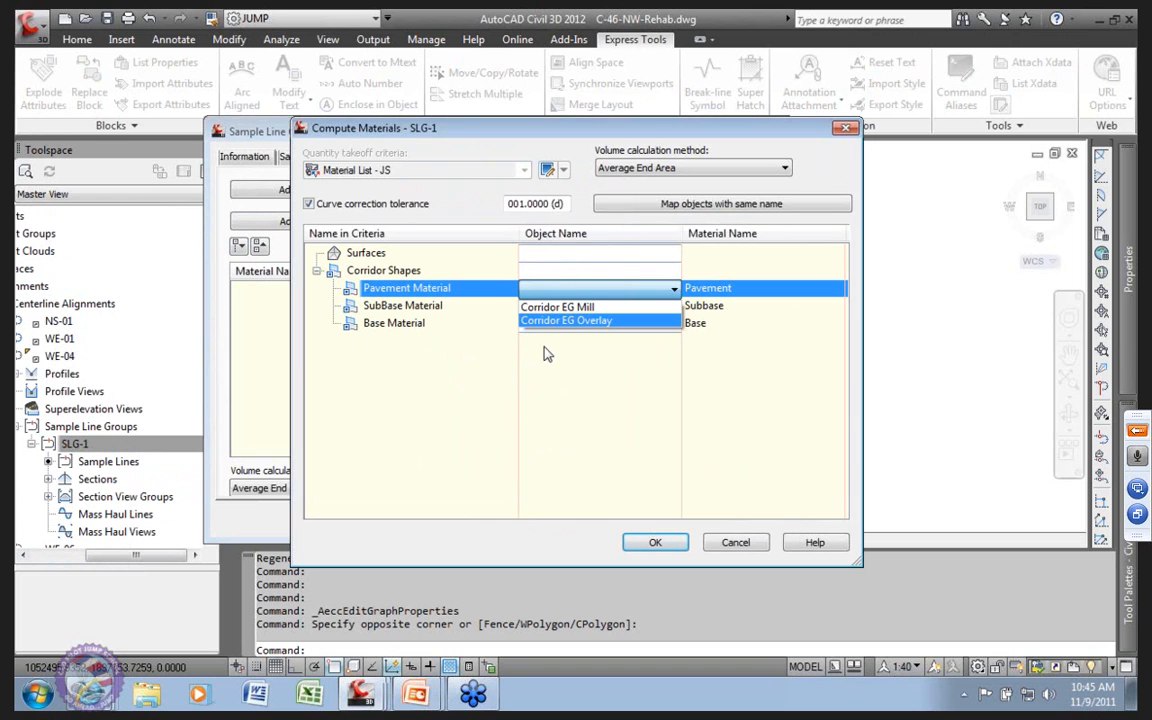
{"action": "left_click", "coordinate": [563, 321]}
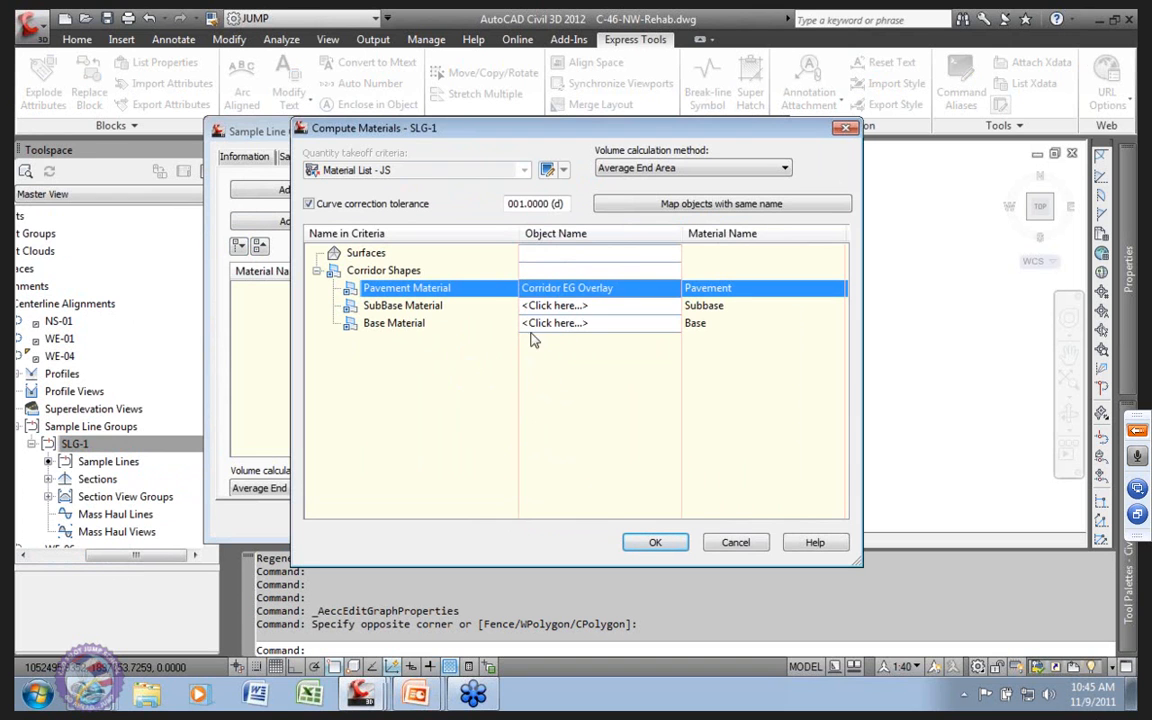
{"action": "left_click", "coordinate": [551, 307]}
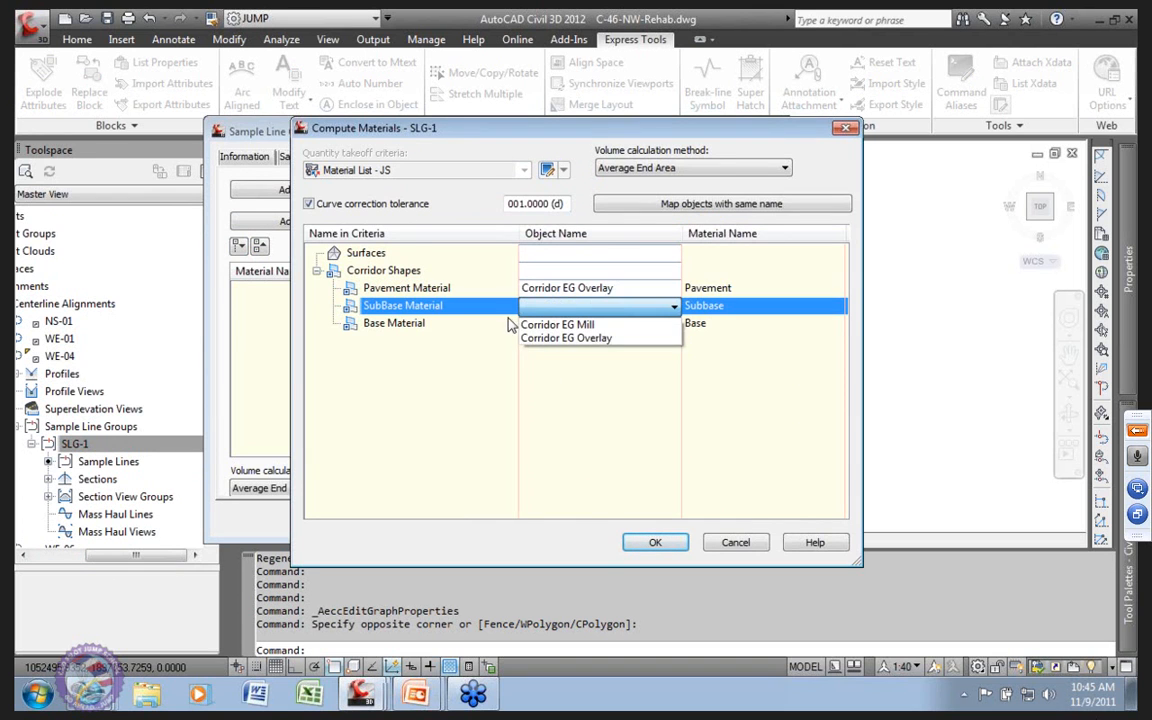
{"action": "left_click", "coordinate": [411, 286]}
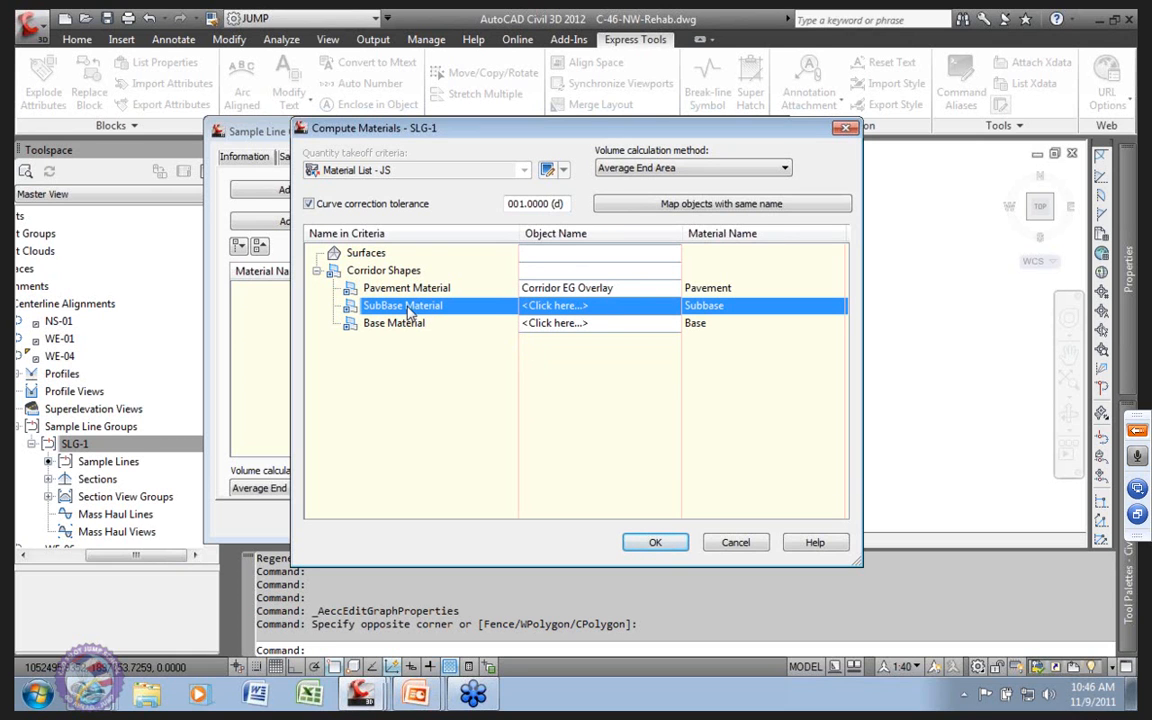
{"action": "left_click", "coordinate": [567, 313]}
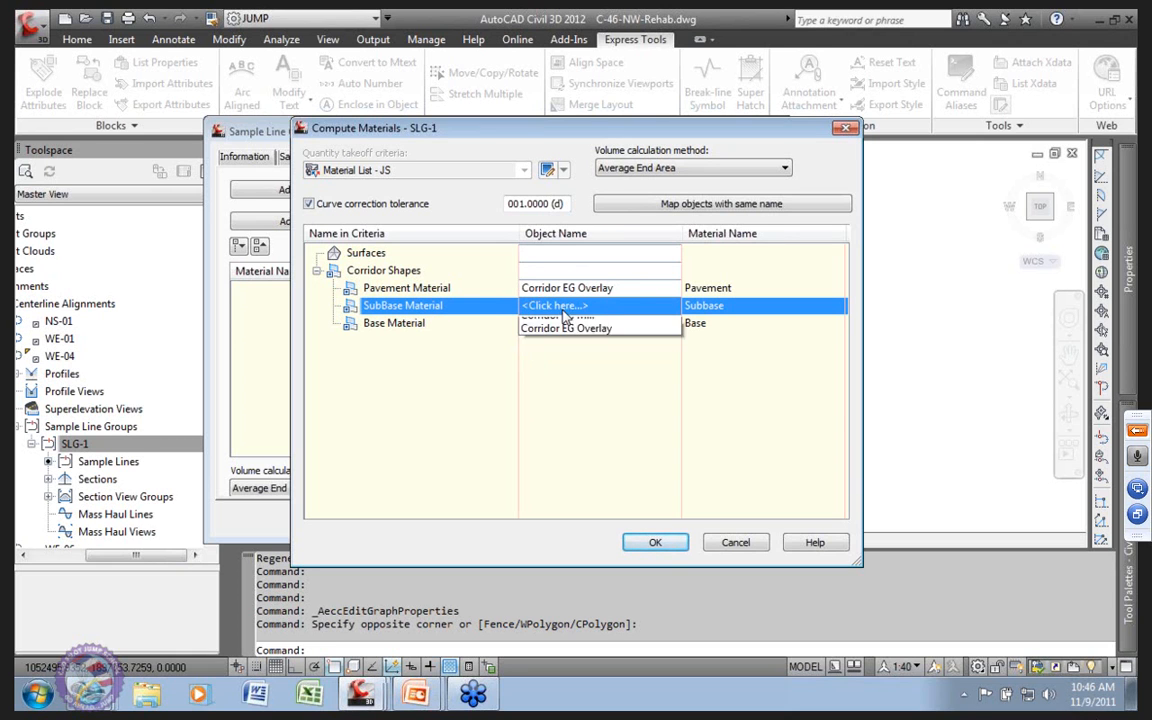
{"action": "left_click", "coordinate": [556, 322]}
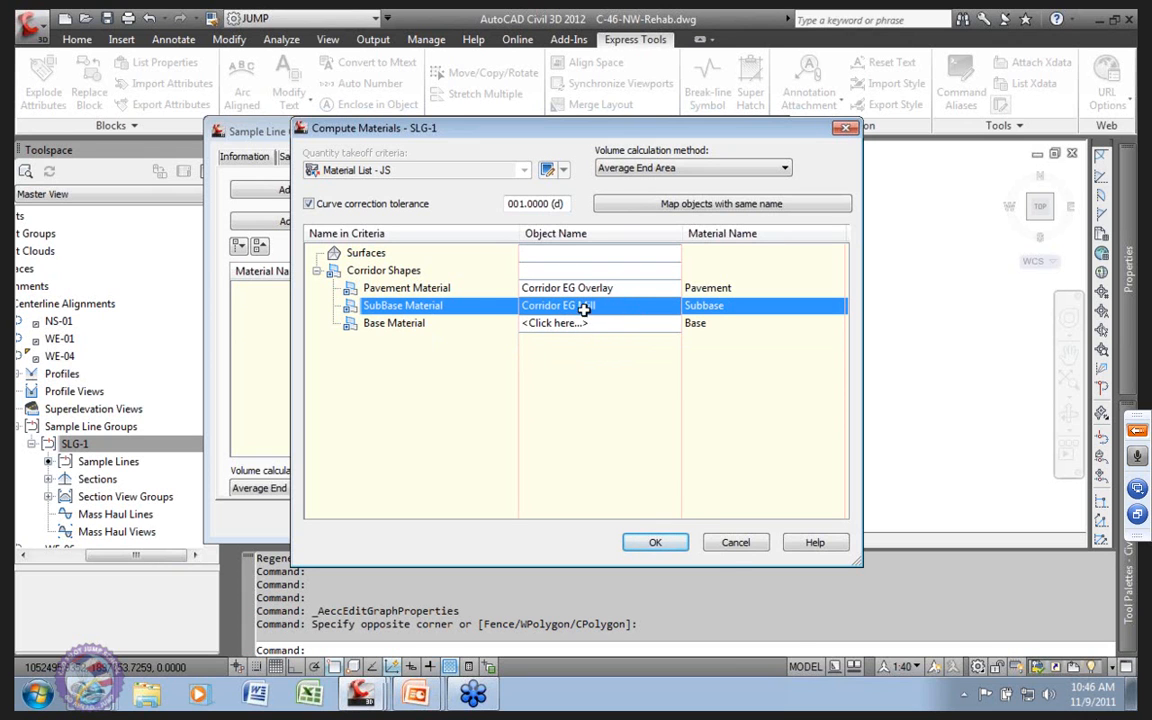
{"action": "left_click", "coordinate": [656, 542]}
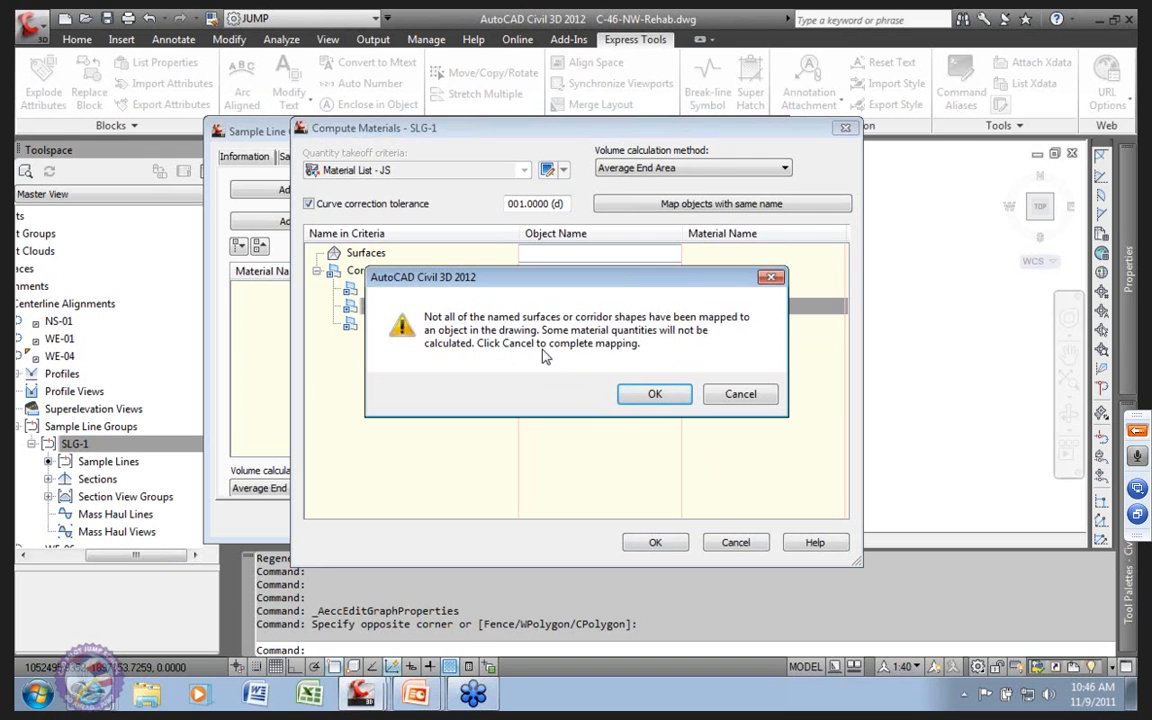
{"action": "left_click", "coordinate": [655, 393]}
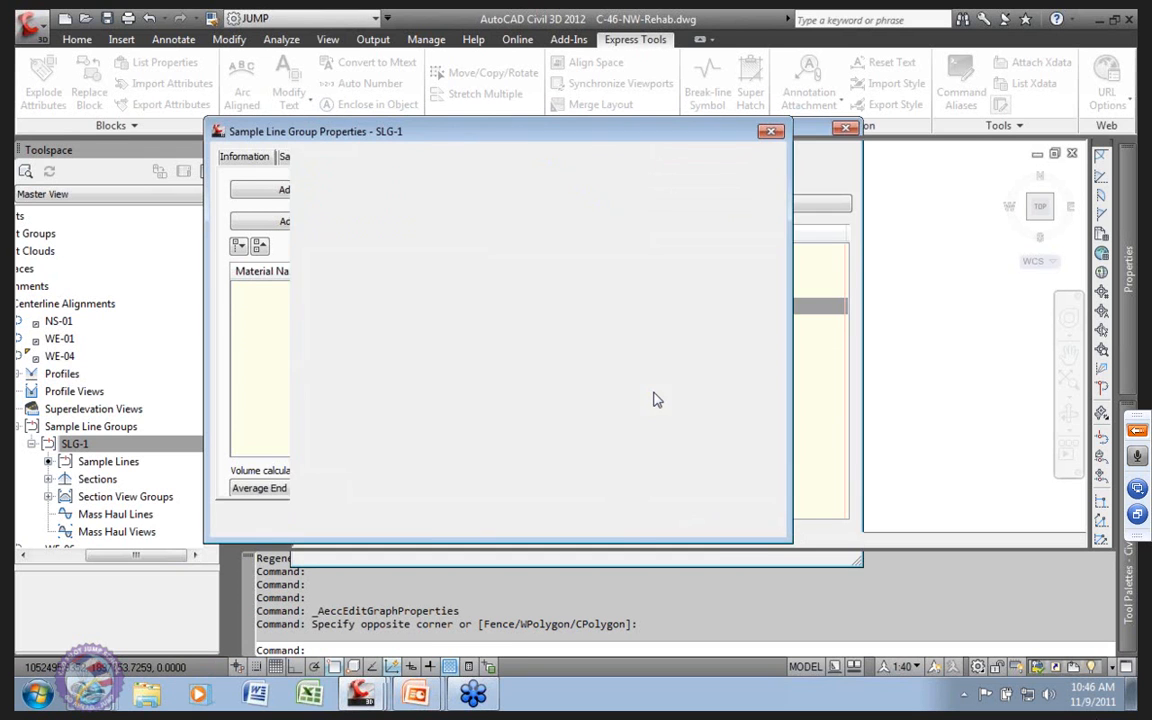
Step: Set the volume calculation method of sample line group SLG-1's material list to Prismoidal and apply the properties
{"action": "left_click", "coordinate": [242, 291]}
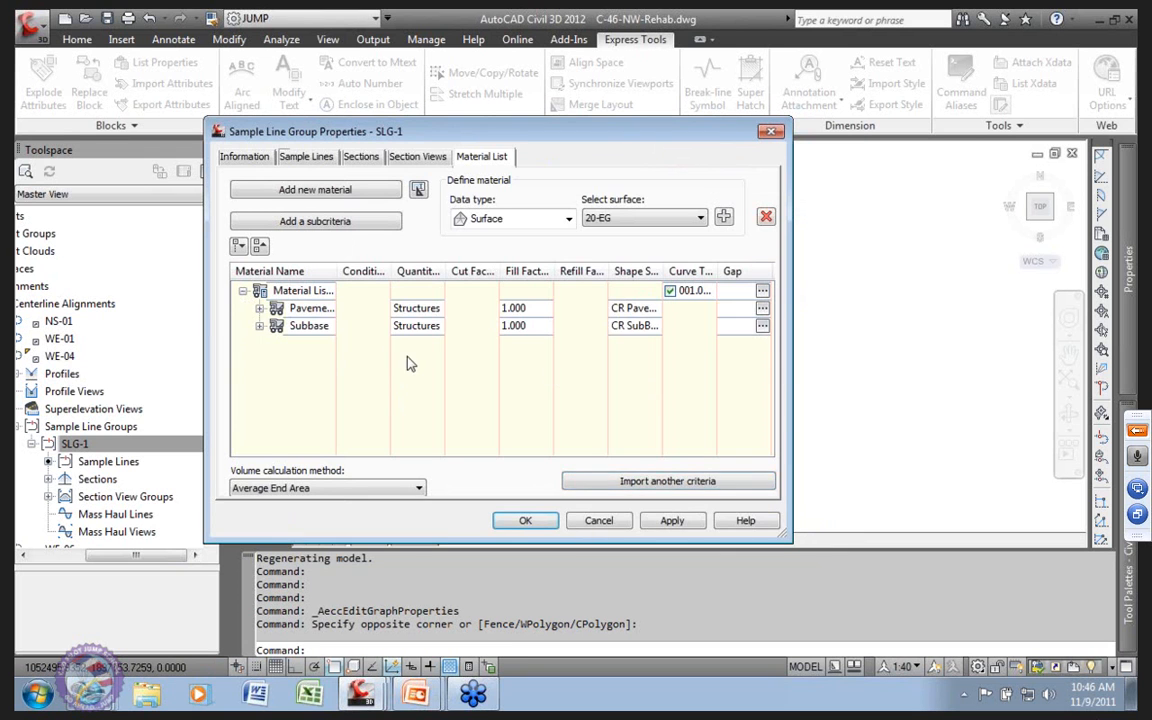
{"action": "left_click", "coordinate": [416, 489]}
{"action": "left_click", "coordinate": [252, 516]}
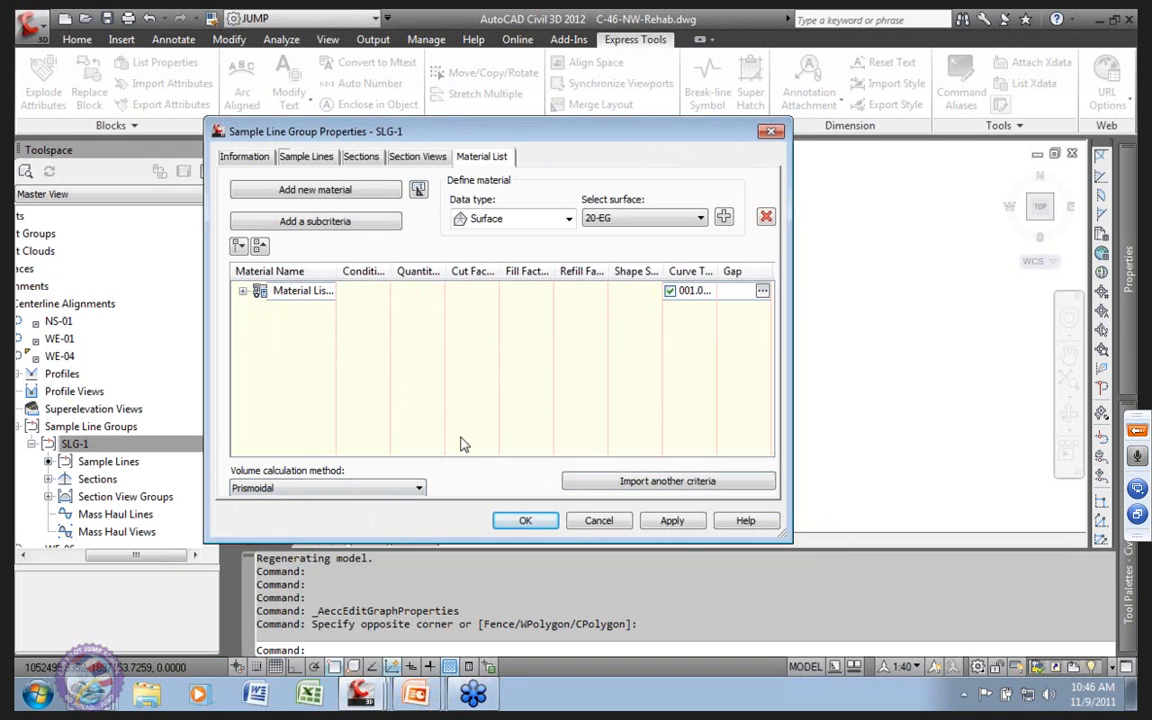
{"action": "left_click", "coordinate": [670, 520]}
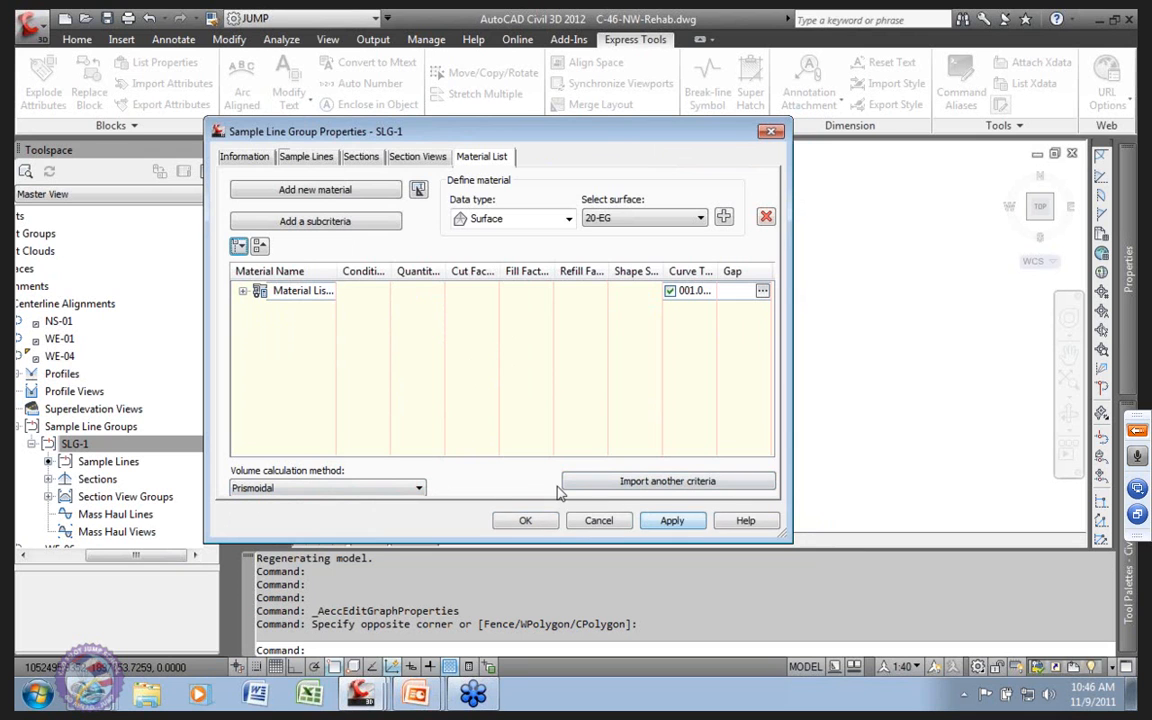
{"action": "left_click", "coordinate": [527, 521]}
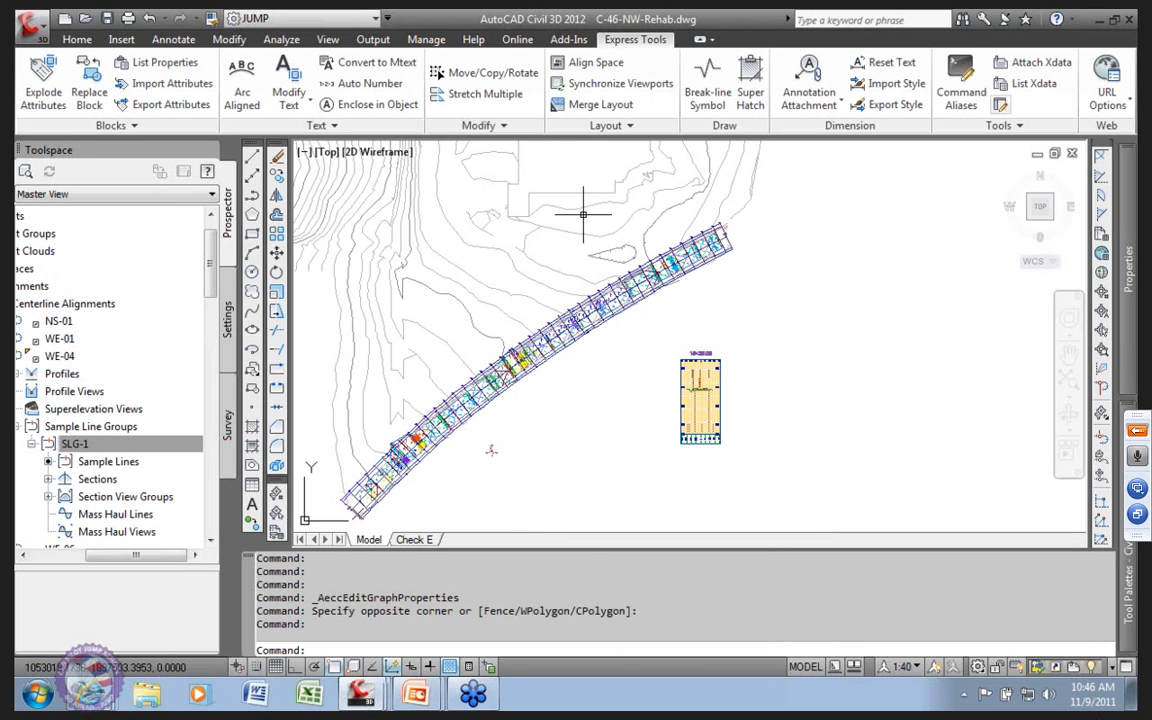
Step: Place an unsplit, static total volume table for WE-04's SLG-1 beside the road, using the Sta+CArea+FArea+CVol+FVol+CSum+FSum table style
{"action": "left_click", "coordinate": [281, 40]}
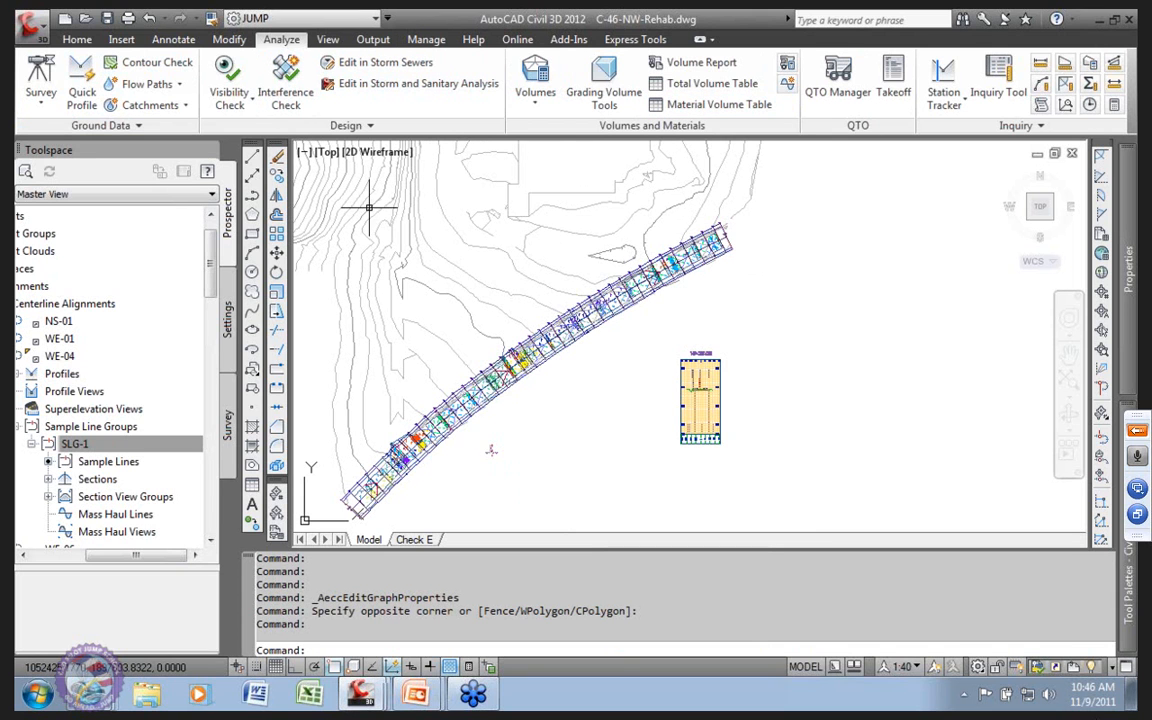
{"action": "scroll", "coordinate": [520, 360], "scroll_direction": "down", "scroll_amount": 3}
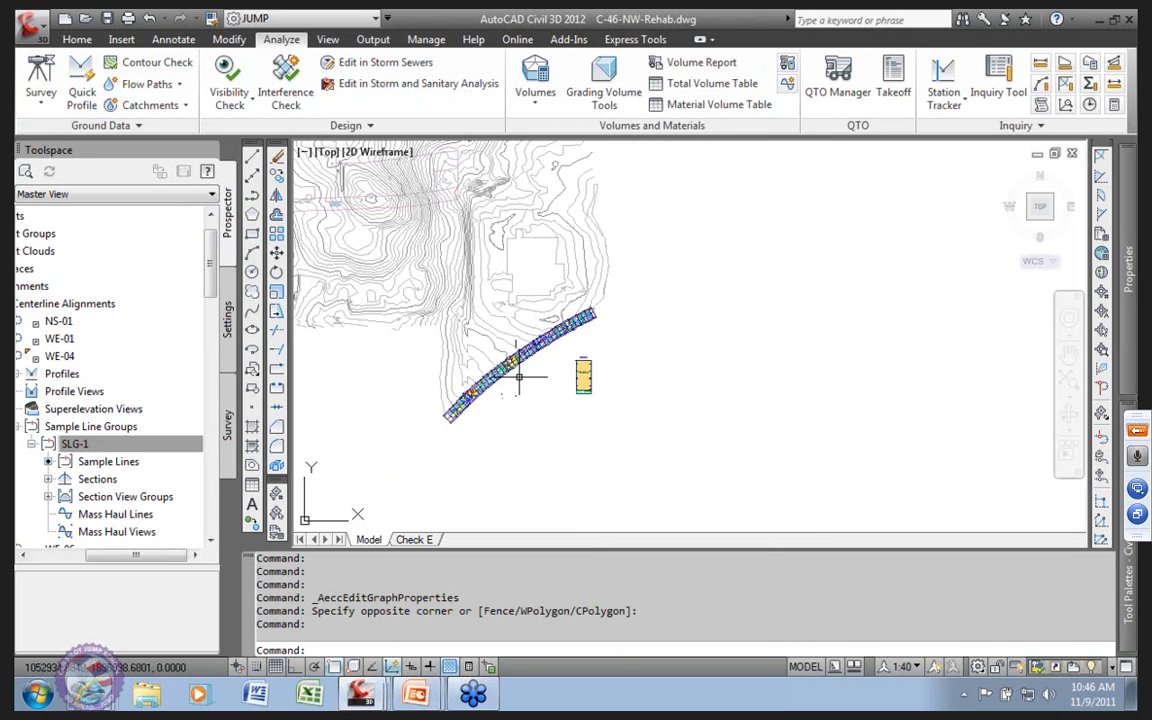
{"action": "middle_click_drag", "start_coordinate": [530, 418], "coordinate": [476, 463]}
{"action": "scroll", "coordinate": [445, 303], "scroll_direction": "up", "scroll_amount": 1}
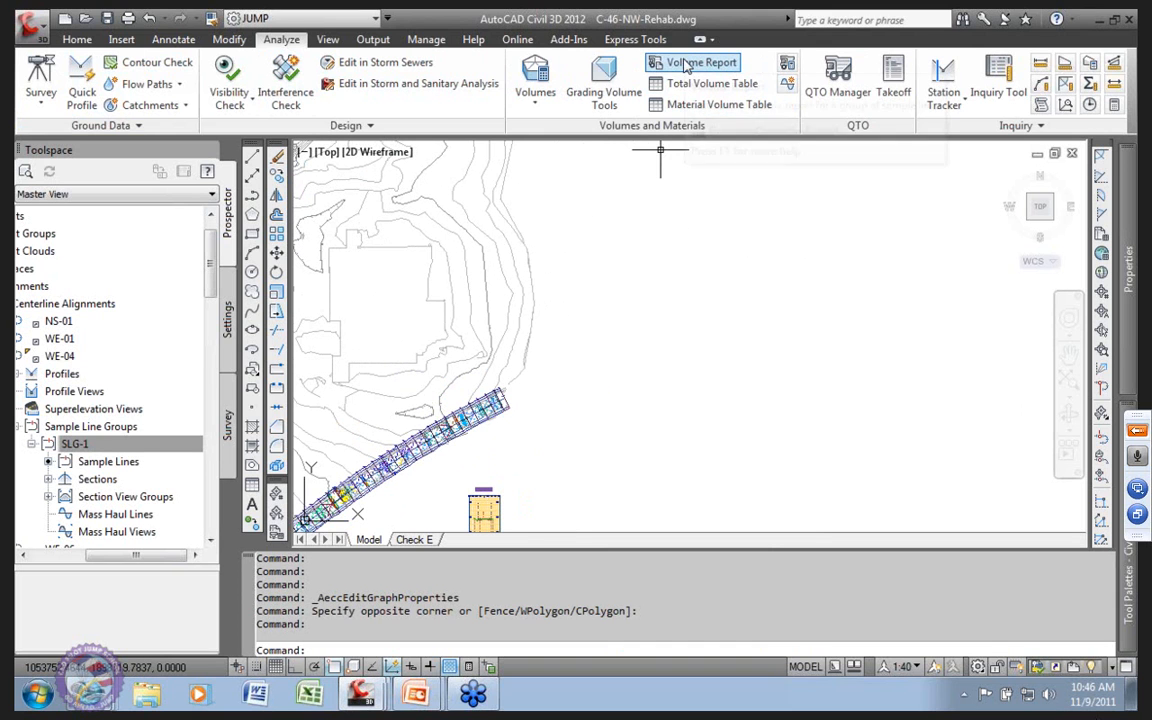
{"action": "left_click", "coordinate": [700, 84]}
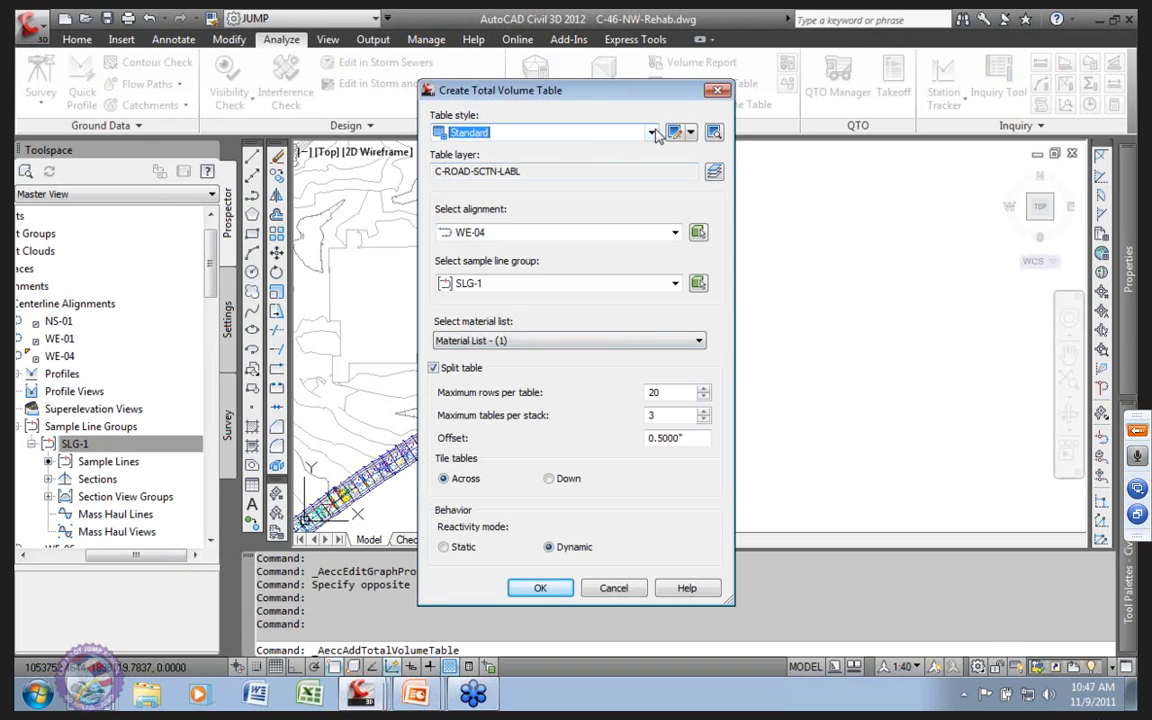
{"action": "left_click", "coordinate": [585, 132]}
{"action": "left_click", "coordinate": [563, 149]}
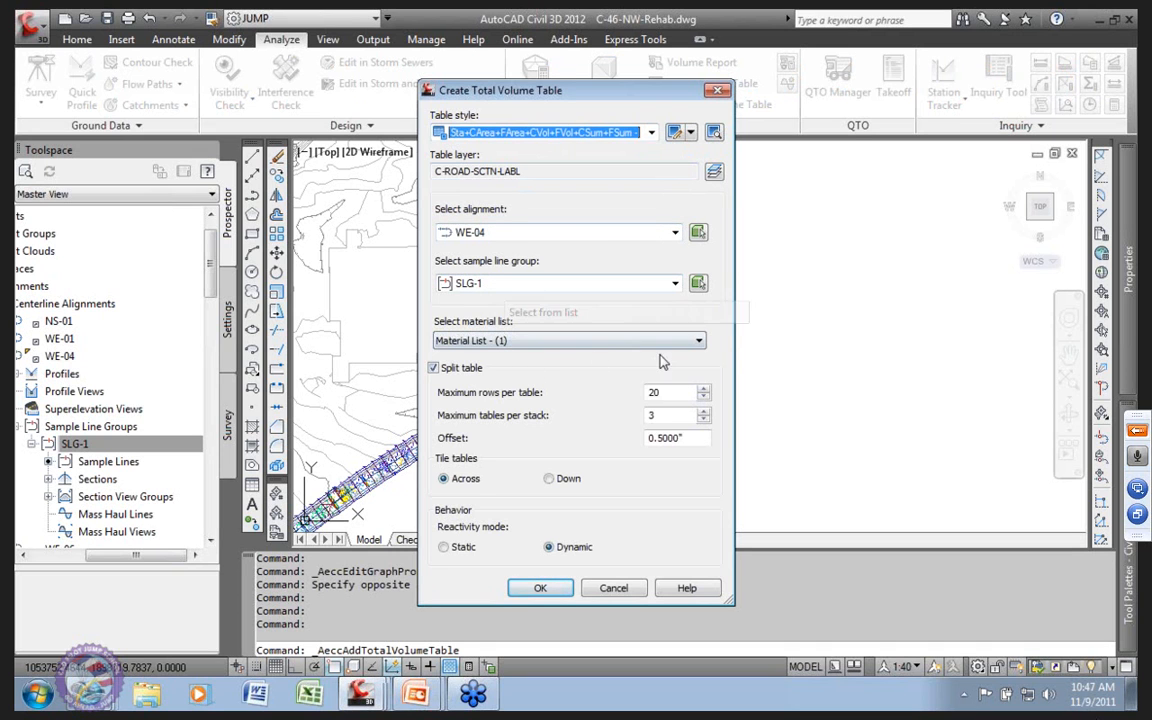
{"action": "left_click", "coordinate": [433, 368]}
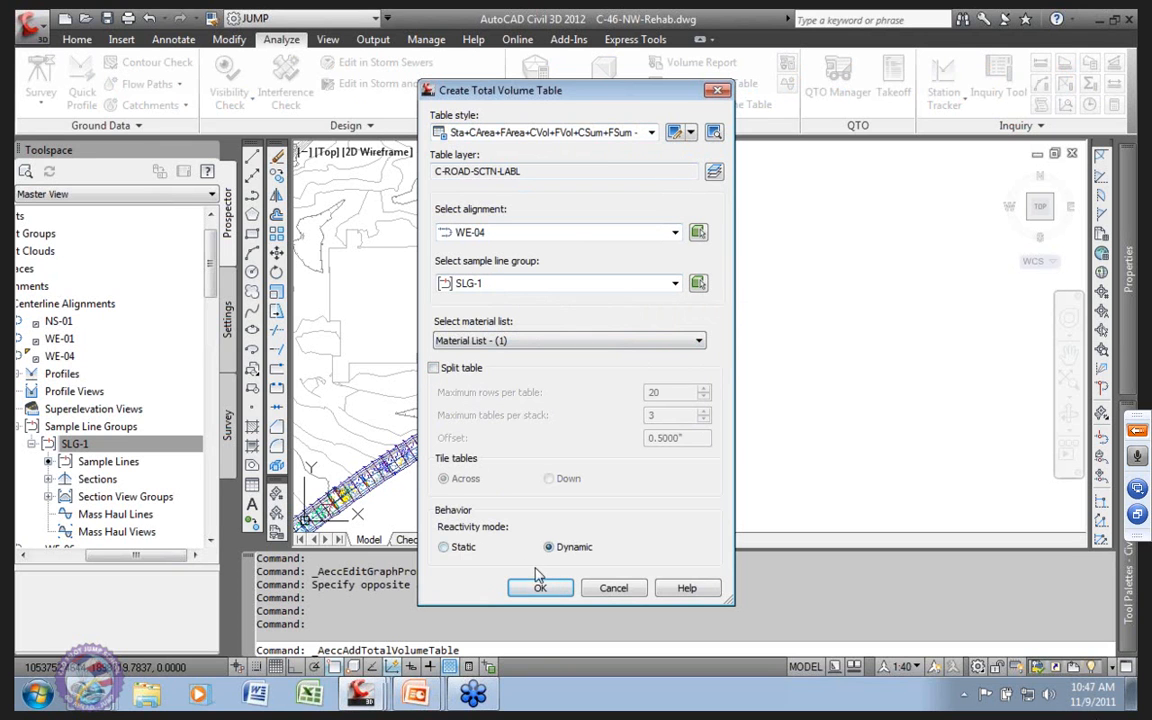
{"action": "left_click", "coordinate": [443, 547]}
{"action": "left_click", "coordinate": [535, 589]}
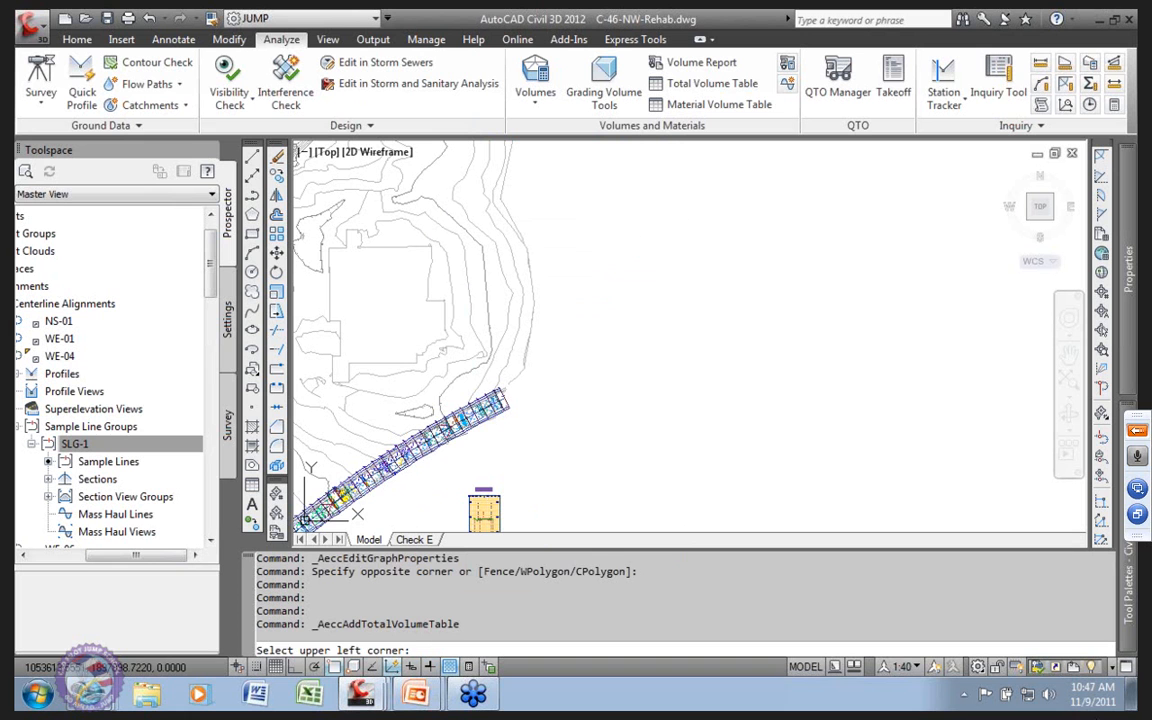
{"action": "left_click", "coordinate": [604, 232]}
Step: Examine the station, area and volume columns of the total volume table
{"action": "scroll", "coordinate": [638, 201], "scroll_direction": "up", "scroll_amount": 5}
{"action": "scroll", "coordinate": [638, 201], "scroll_direction": "up", "scroll_amount": 6}
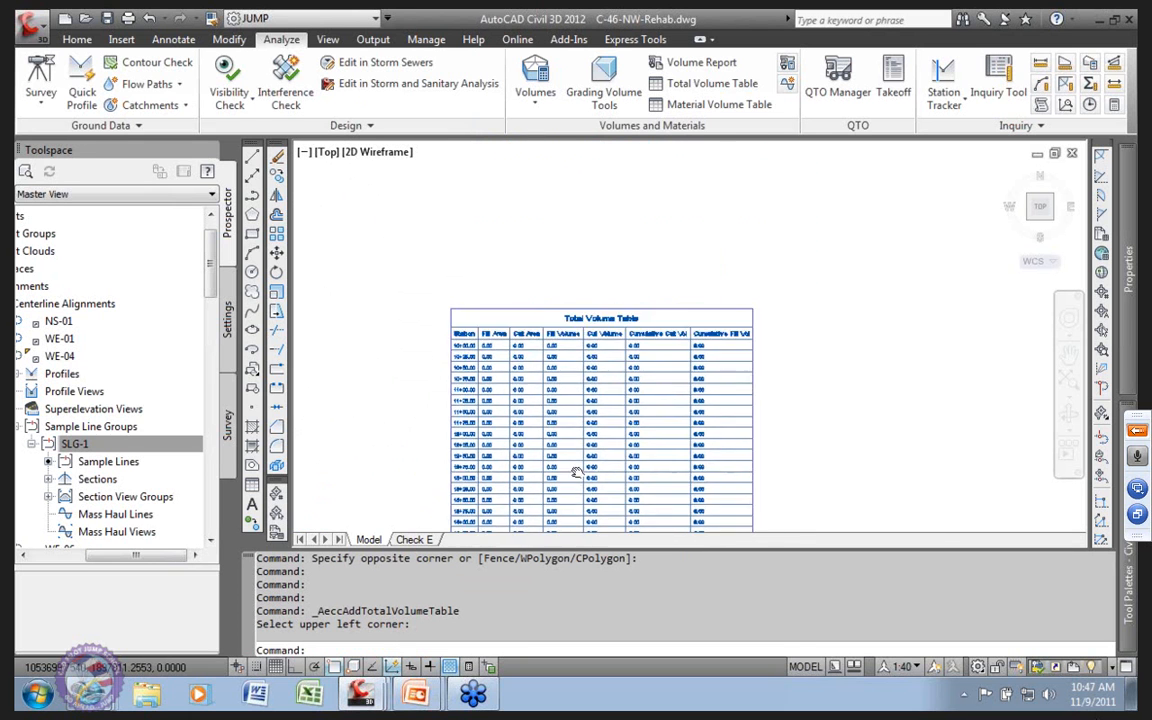
{"action": "scroll", "coordinate": [606, 404], "scroll_direction": "down", "scroll_amount": 8}
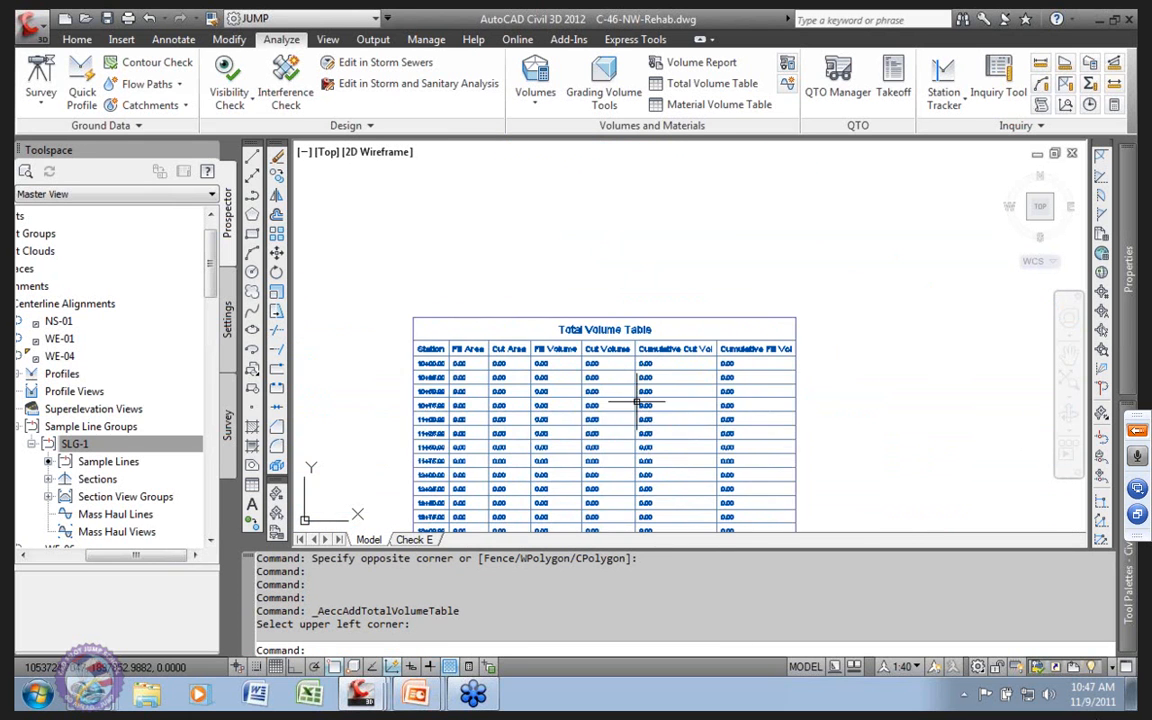
{"action": "scroll", "coordinate": [620, 420], "scroll_direction": "up", "scroll_amount": 6}
{"action": "scroll", "coordinate": [612, 398], "scroll_direction": "down", "scroll_amount": 4}
{"action": "scroll", "coordinate": [616, 396], "scroll_direction": "down", "scroll_amount": 5}
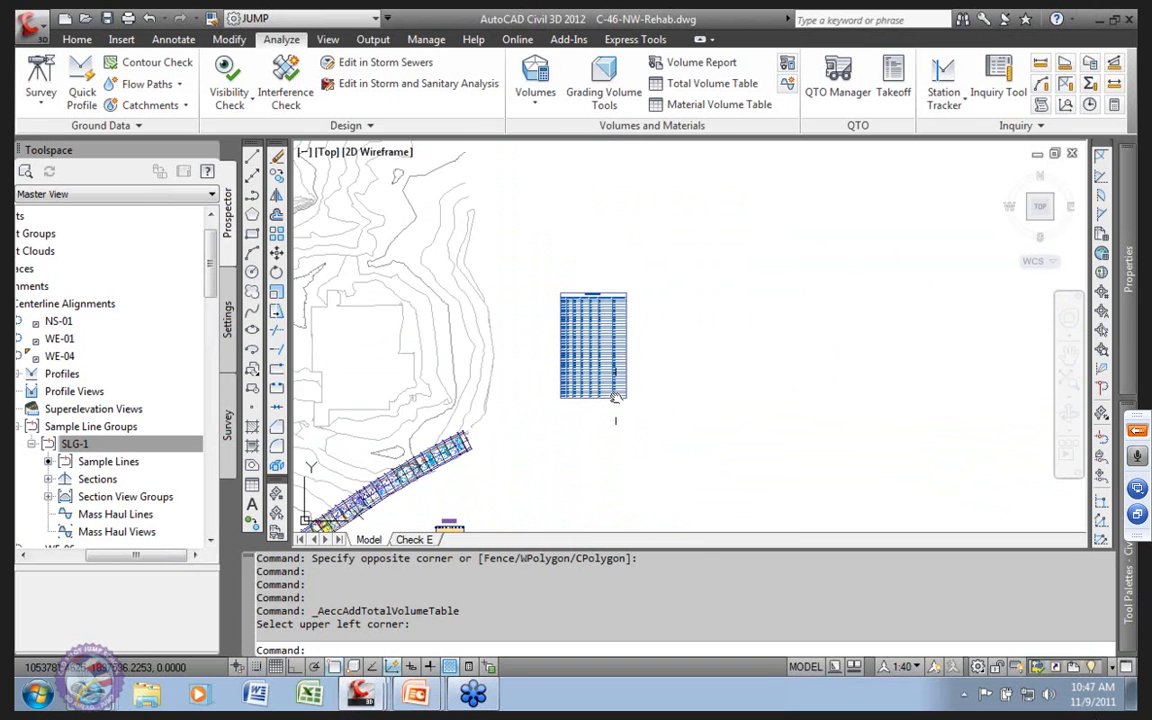
{"action": "scroll", "coordinate": [560, 440], "scroll_direction": "up", "scroll_amount": 6}
{"action": "scroll", "coordinate": [560, 368], "scroll_direction": "up", "scroll_amount": 3}
Step: Delete the total volume table from the drawing
{"action": "scroll", "coordinate": [555, 347], "scroll_direction": "down", "scroll_amount": 6}
{"action": "left_click", "coordinate": [577, 355]}
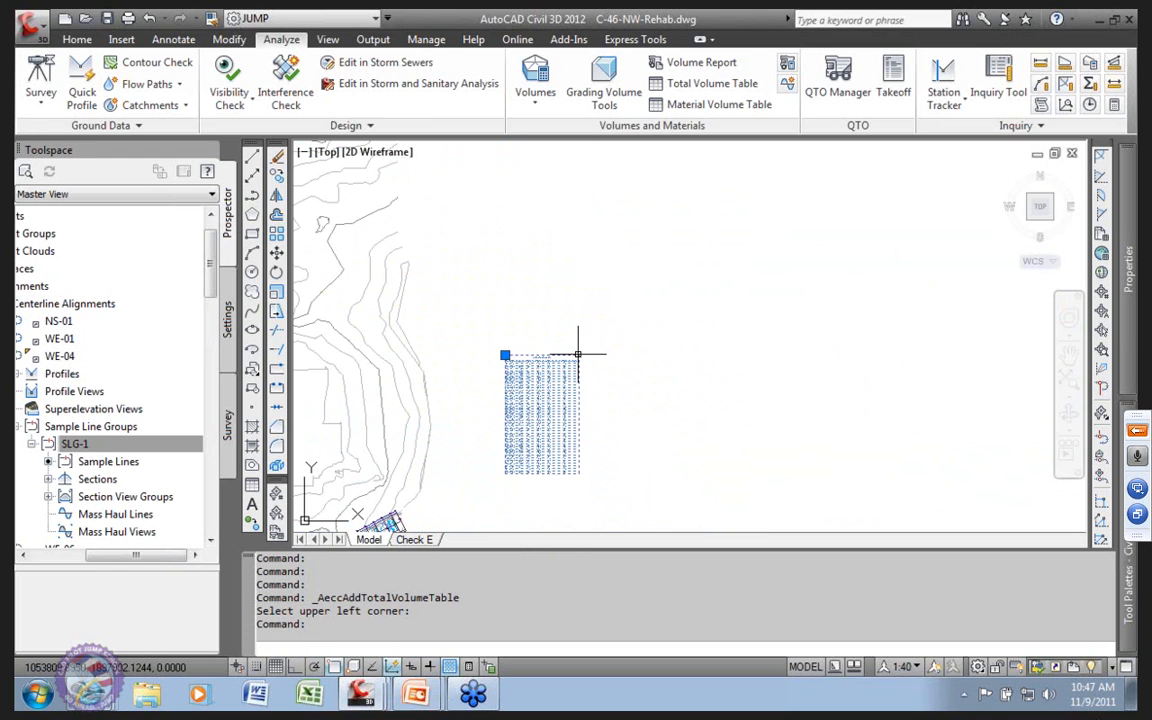
{"action": "key", "text": "Delete"}
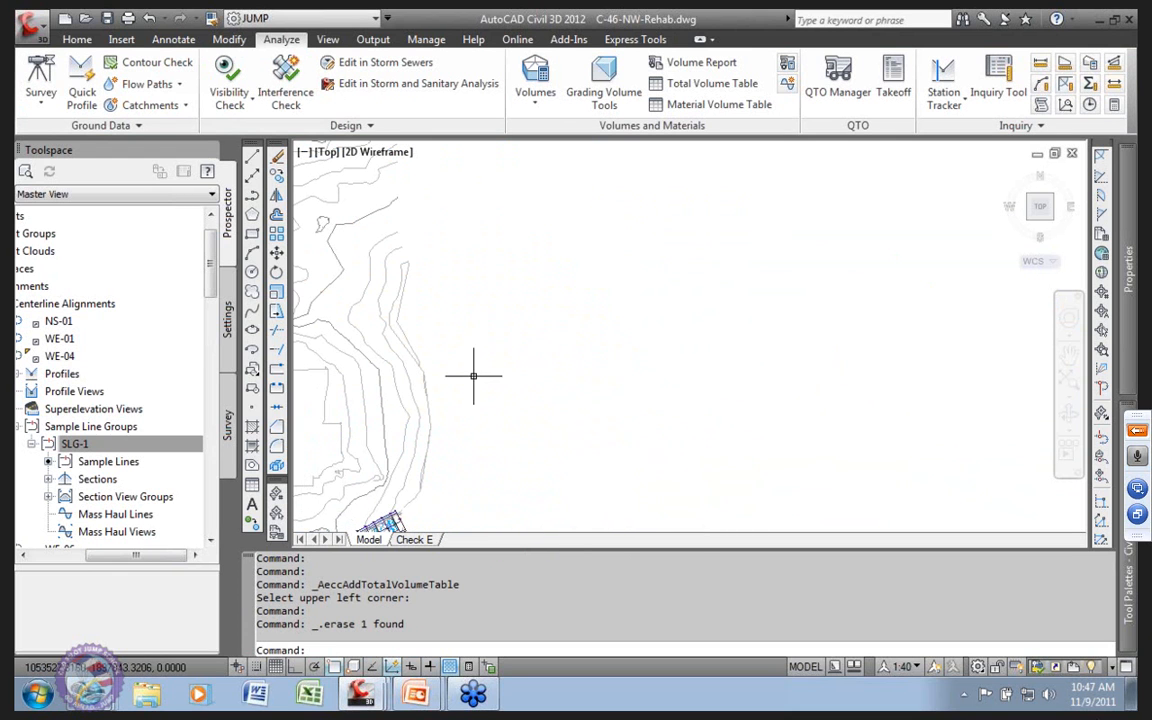
{"action": "scroll", "coordinate": [480, 390], "scroll_direction": "down", "scroll_amount": 3}
{"action": "mouse_move", "coordinate": [485, 402]}
{"action": "middle_mouse_down"}
{"action": "mouse_move", "coordinate": [581, 334]}
{"action": "mouse_move", "coordinate": [620, 326]}
{"action": "middle_mouse_up"}
{"action": "scroll", "coordinate": [550, 283], "scroll_direction": "down", "scroll_amount": 3}
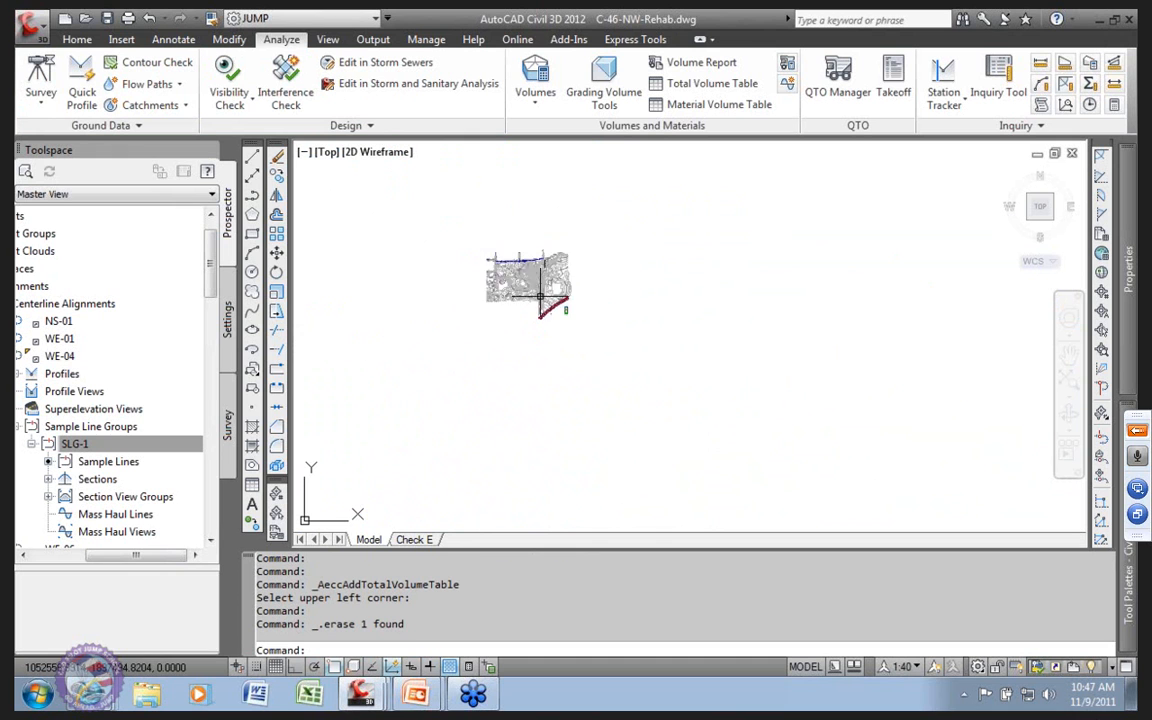
{"action": "scroll", "coordinate": [550, 292], "scroll_direction": "up", "scroll_amount": 3}
{"action": "scroll", "coordinate": [556, 306], "scroll_direction": "up", "scroll_amount": 3}
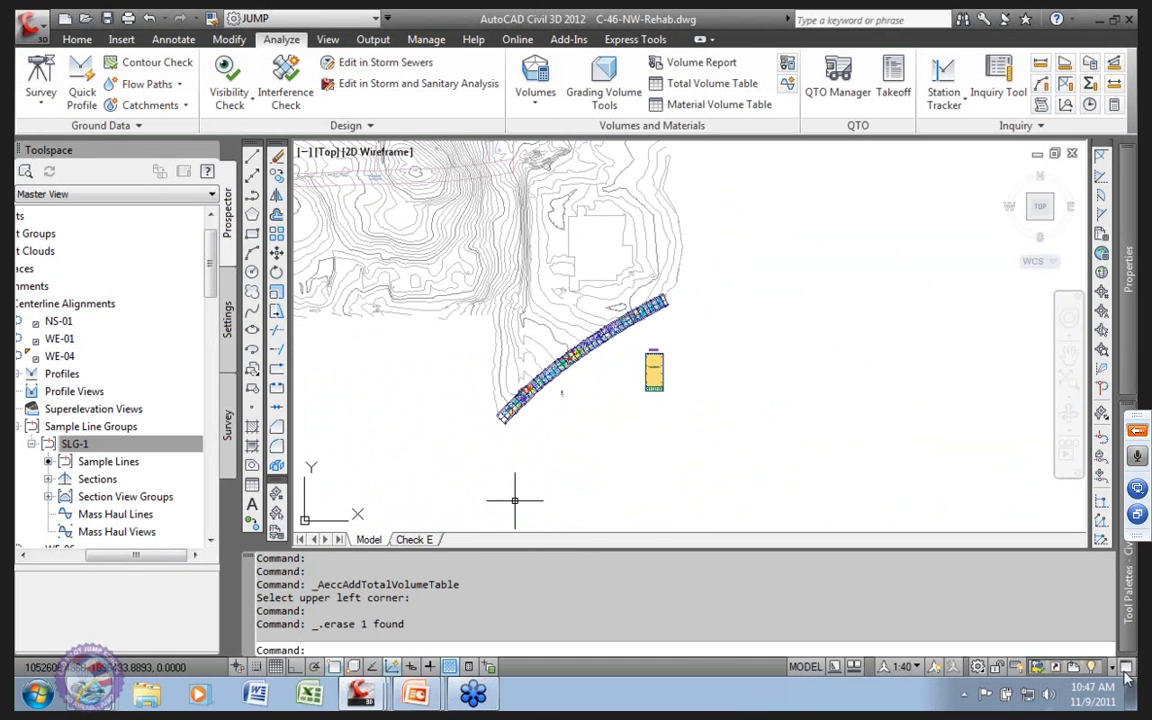
{"action": "scroll", "coordinate": [527, 408], "scroll_direction": "down", "scroll_amount": 4}
{"action": "middle_click_drag", "start_coordinate": [511, 380], "coordinate": [483, 422]}
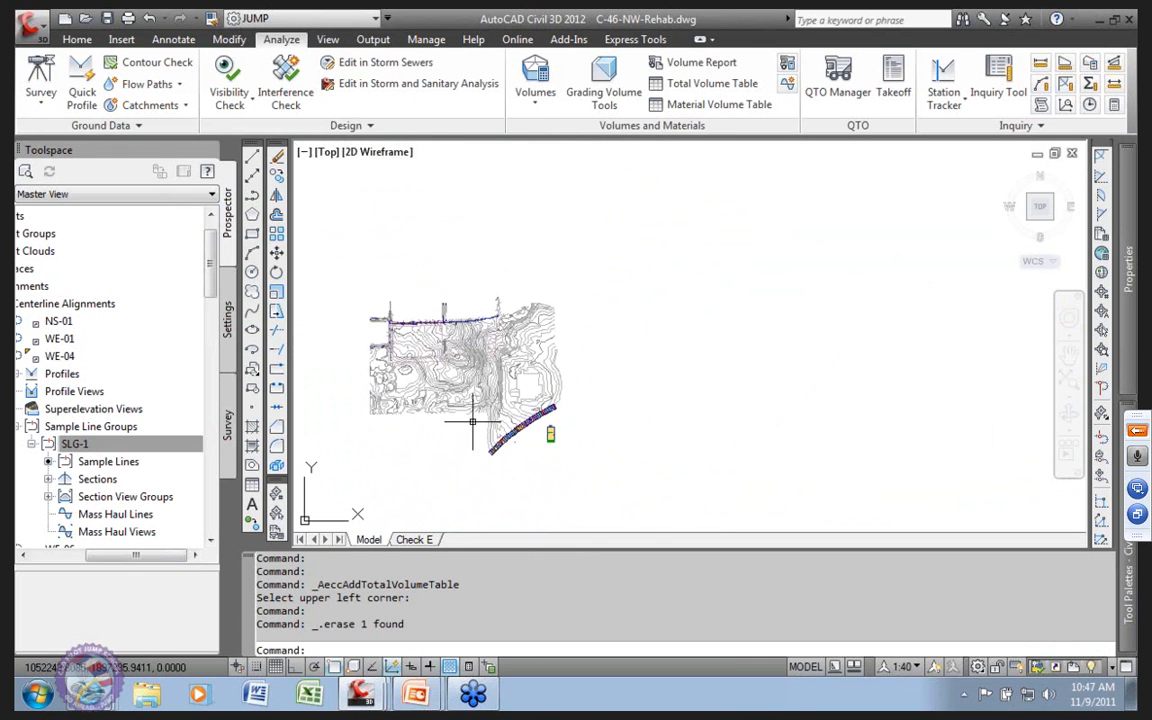
Step: Close the C-46-NW-Rehab drawing
{"action": "scroll", "coordinate": [74, 240], "scroll_direction": "up", "scroll_amount": 1}
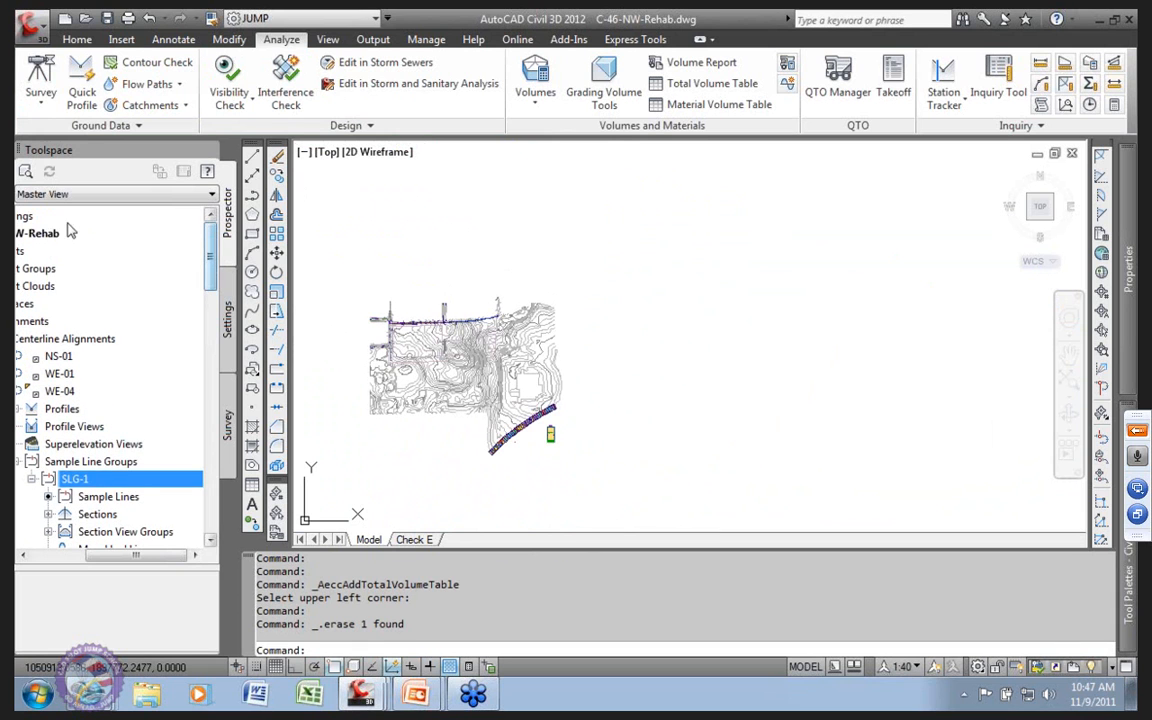
{"action": "right_click", "coordinate": [48, 235]}
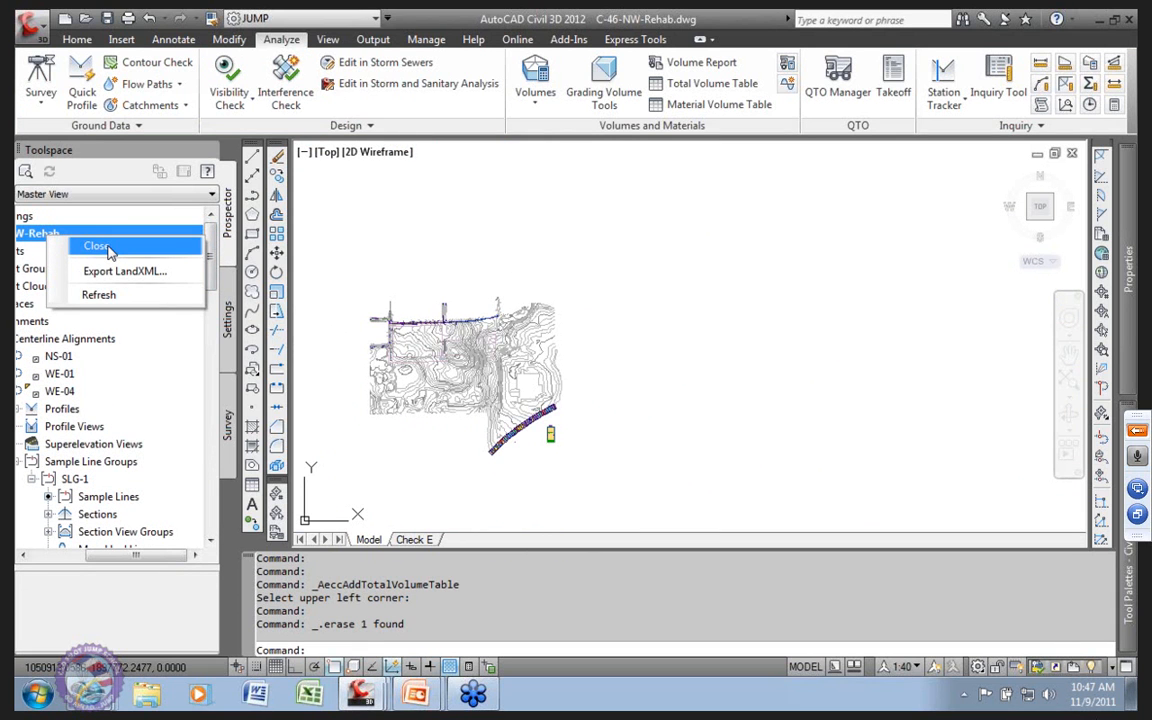
{"action": "left_click", "coordinate": [110, 250]}
{"action": "left_click", "coordinate": [645, 390]}
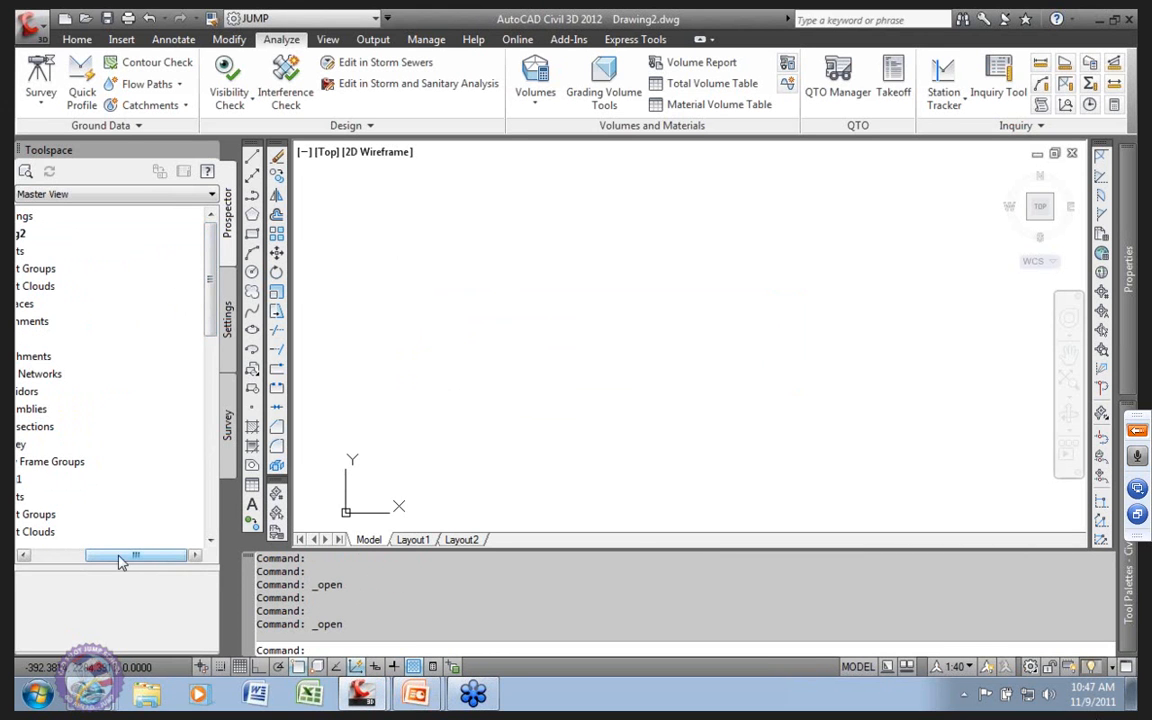
Step: Assign the coordinate system code il83-ef to Drawing2 in its drawing settings
{"action": "left_click_drag", "start_coordinate": [125, 560], "coordinate": [70, 560]}
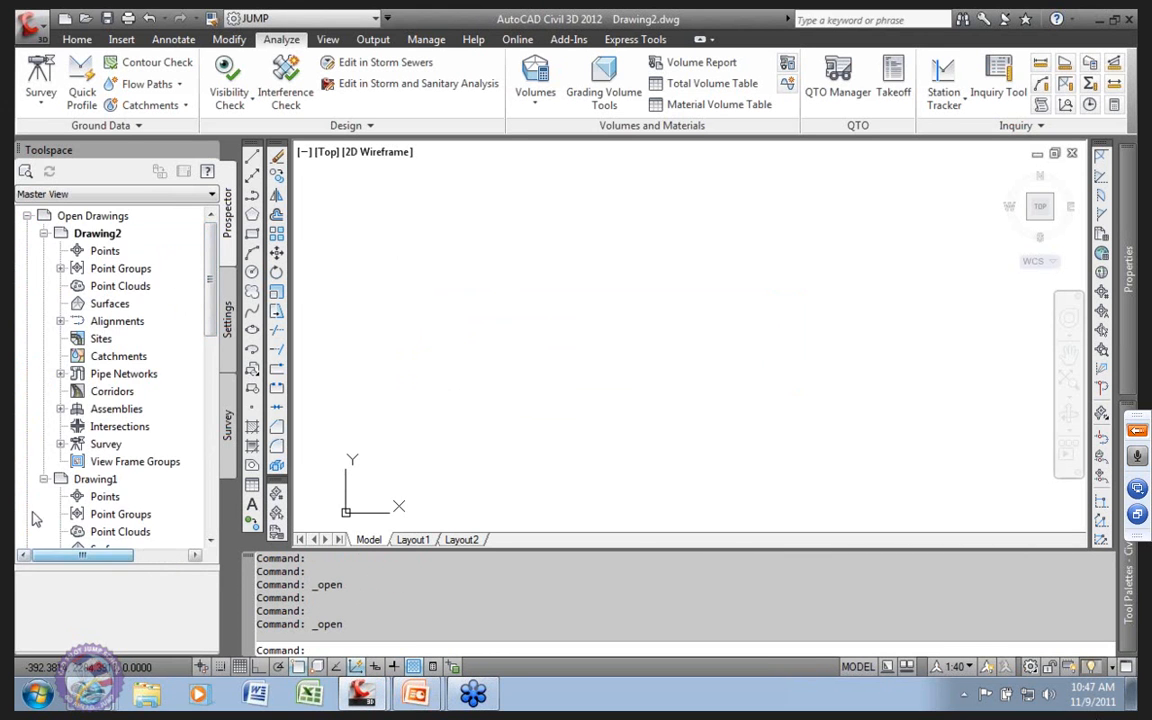
{"action": "left_click", "coordinate": [229, 330]}
{"action": "left_click", "coordinate": [96, 216]}
{"action": "right_click", "coordinate": [130, 217]}
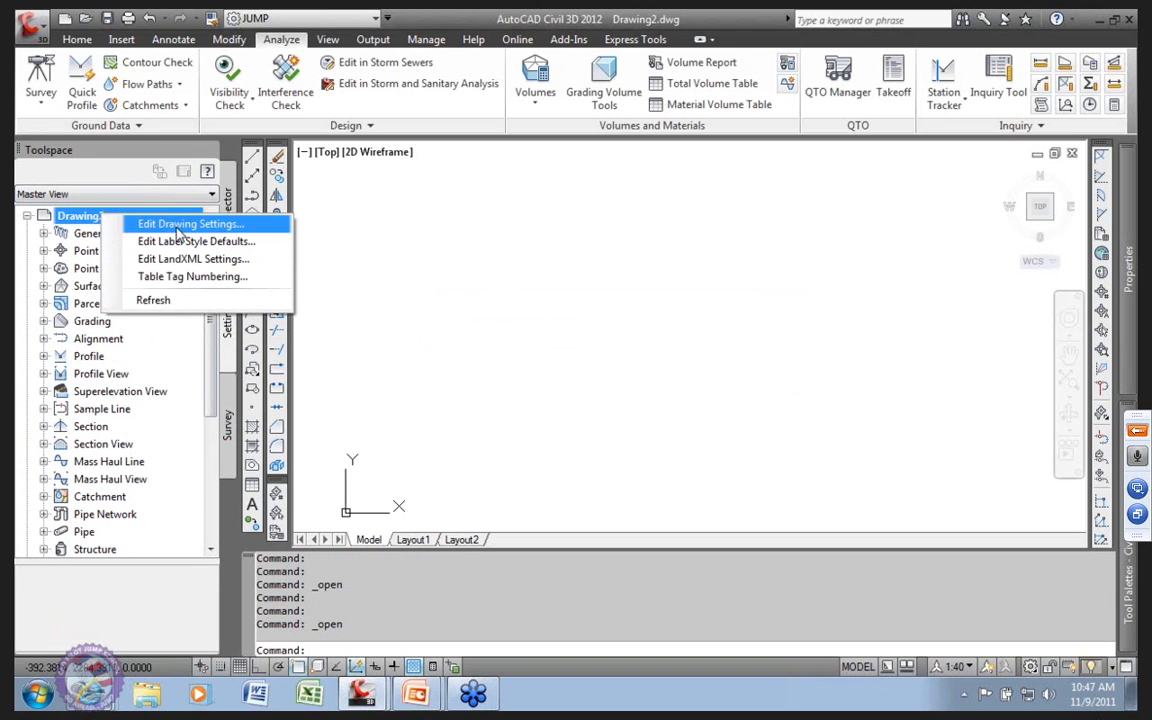
{"action": "left_click", "coordinate": [178, 224]}
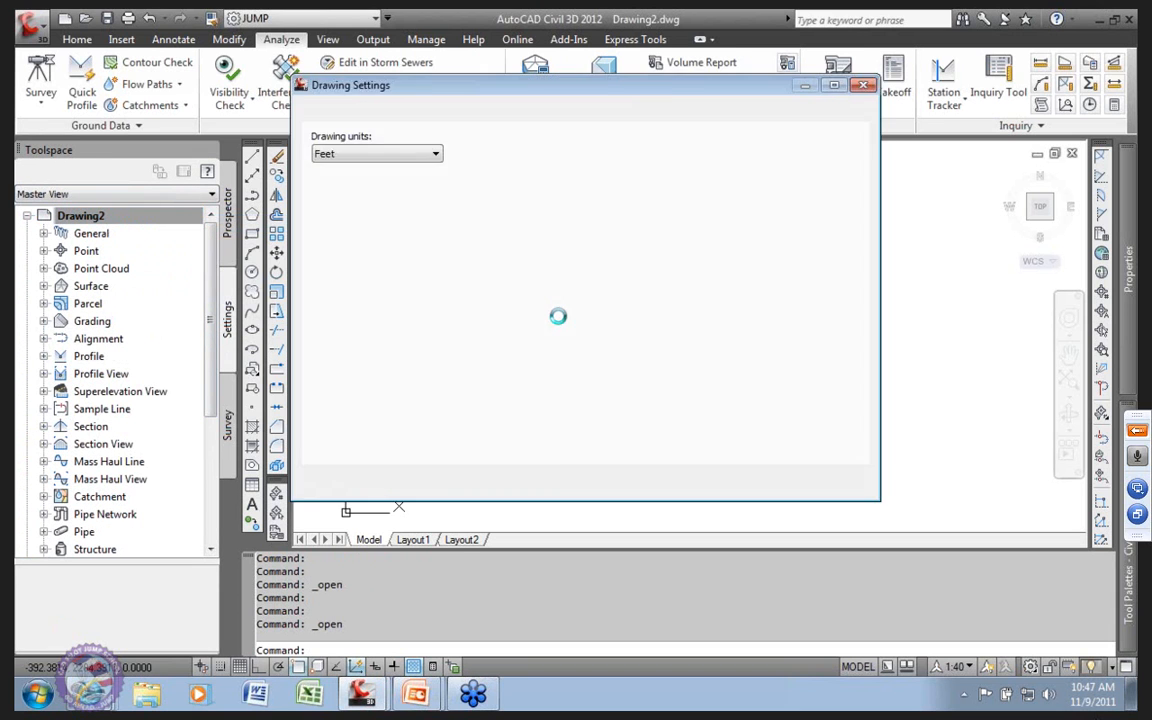
{"action": "type", "text": "il"}
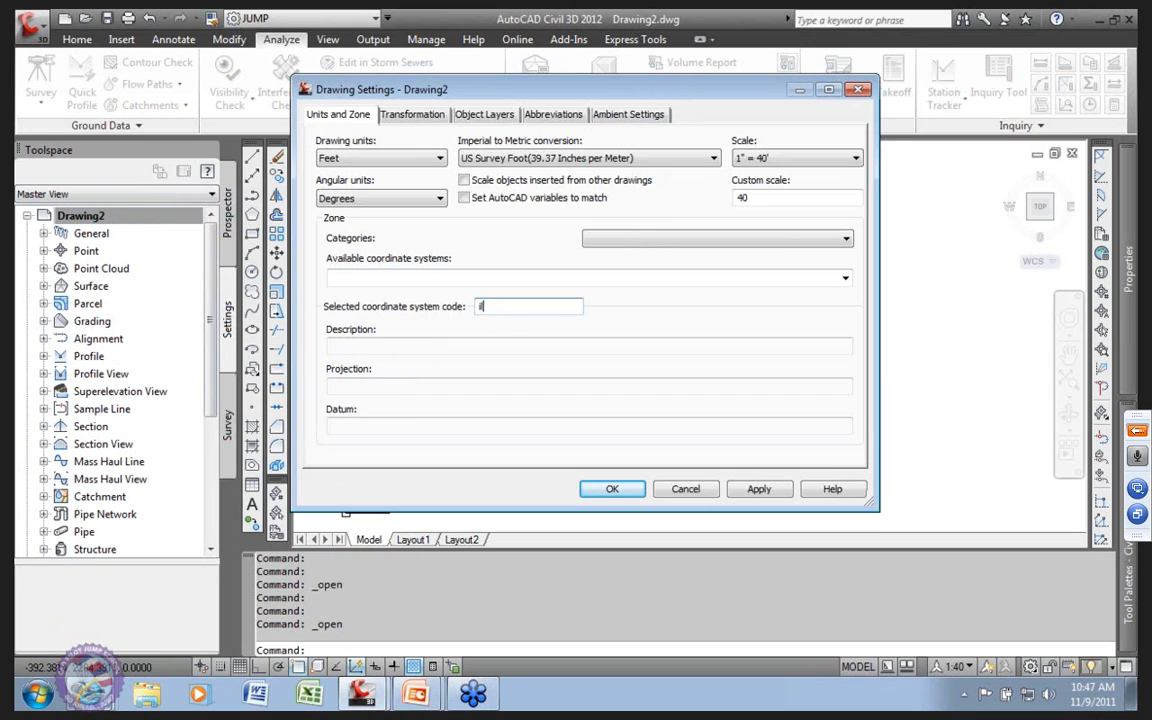
{"action": "type", "text": "83-ef"}
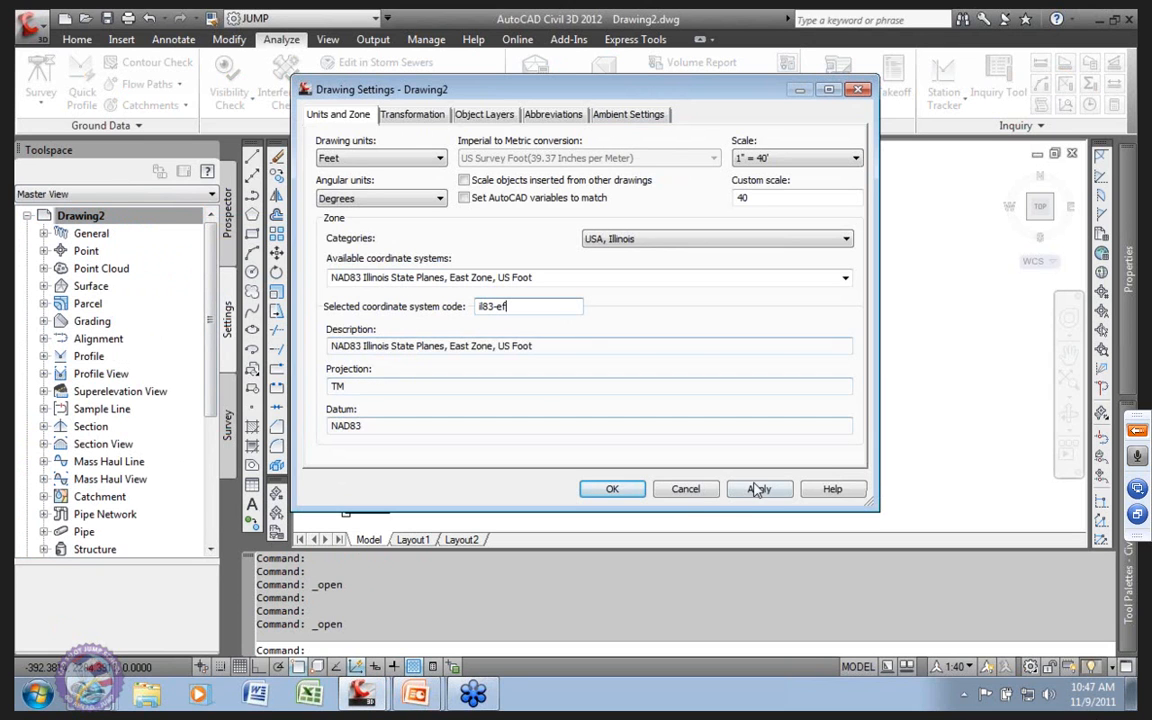
{"action": "left_click", "coordinate": [614, 489]}
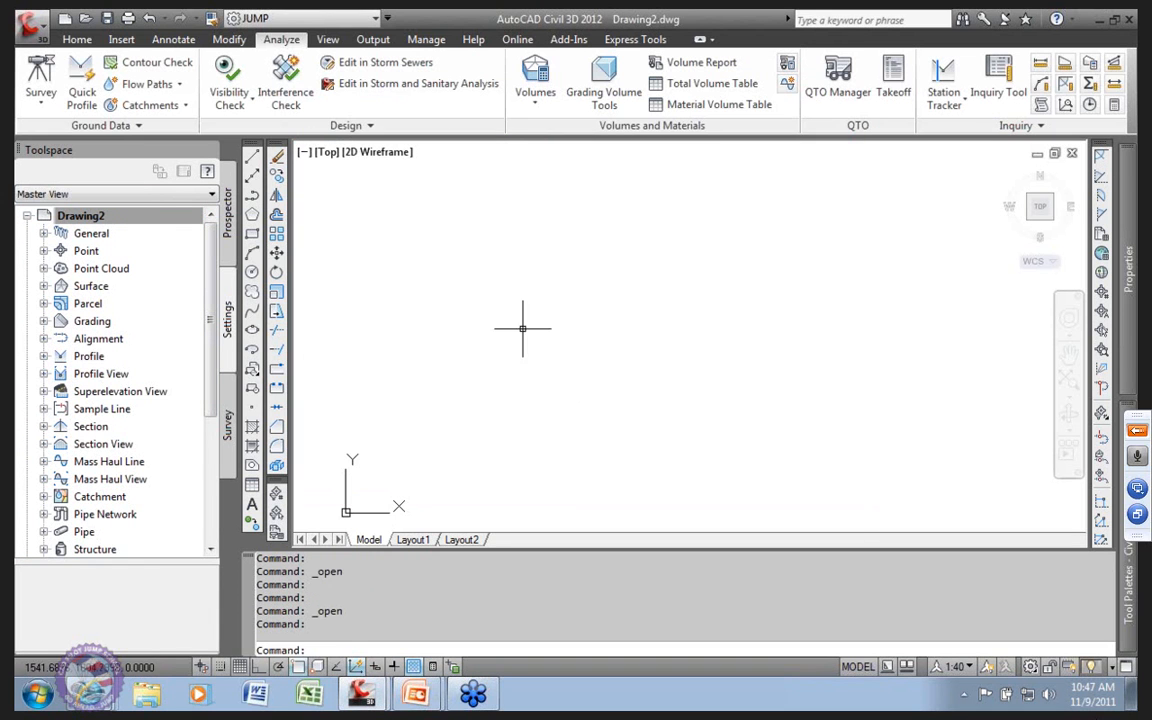
Step: Start saving Drawing2 and browse to the Roadways_Pr folder inside 10_Model, down to its intersection drawings
{"action": "left_click", "coordinate": [229, 215]}
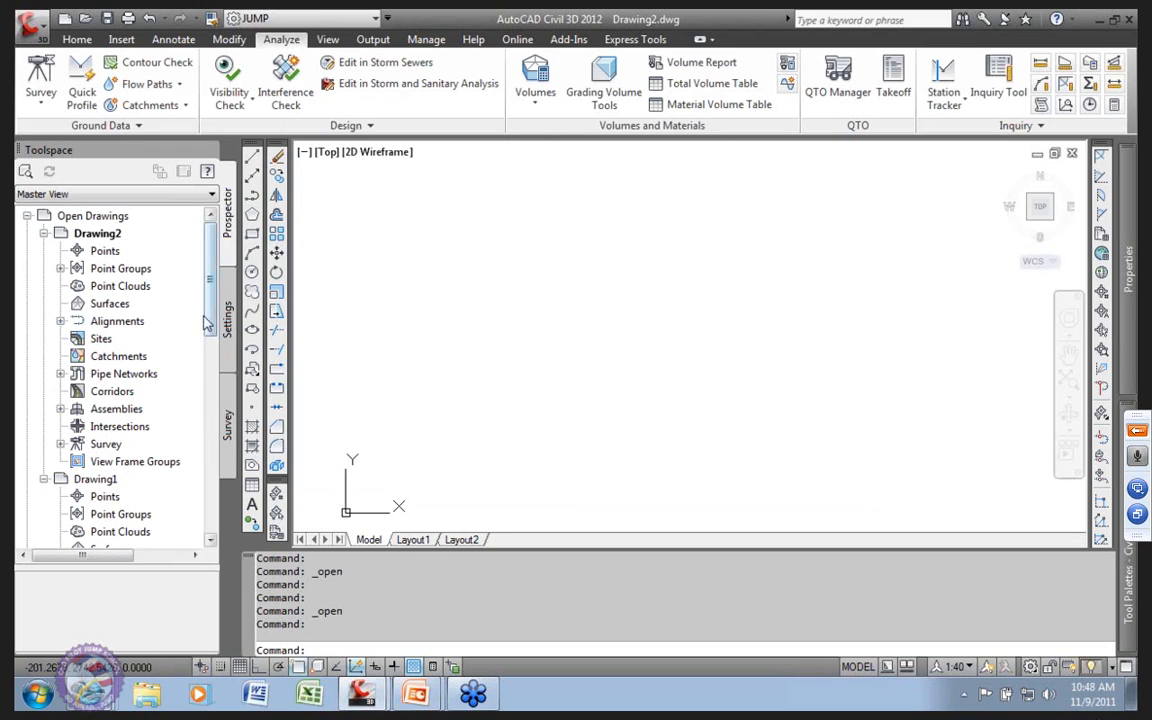
{"action": "left_click", "coordinate": [110, 233]}
{"action": "left_click", "coordinate": [108, 19]}
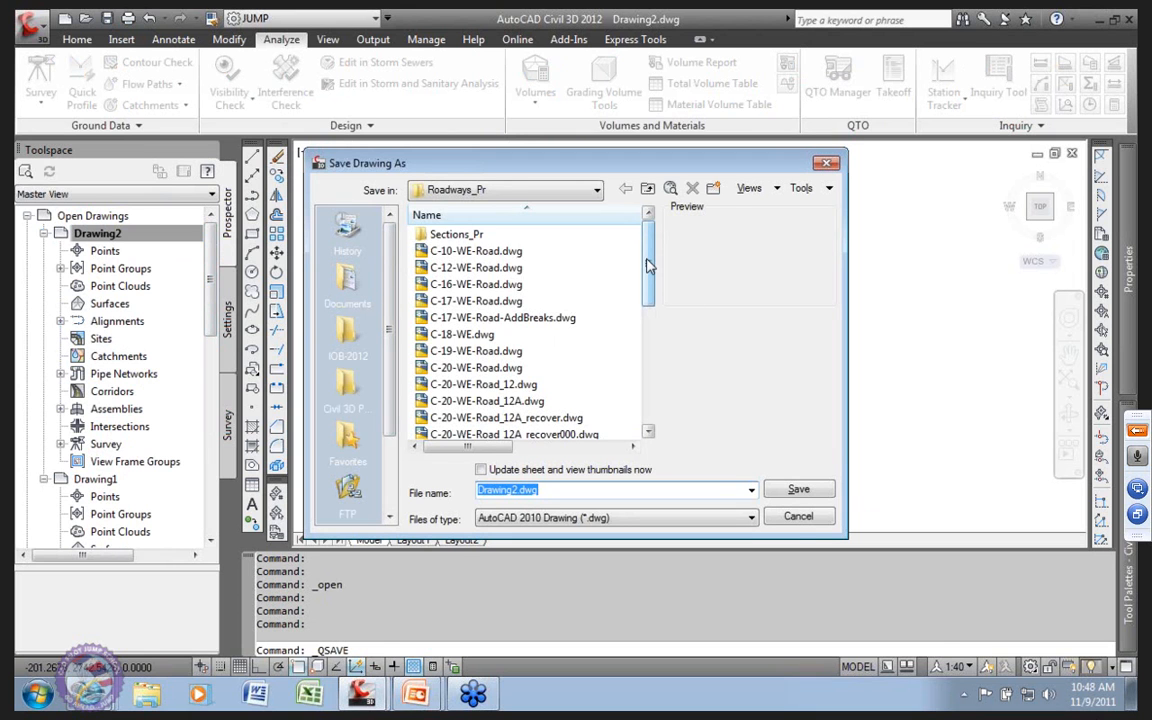
{"action": "left_click", "coordinate": [588, 189]}
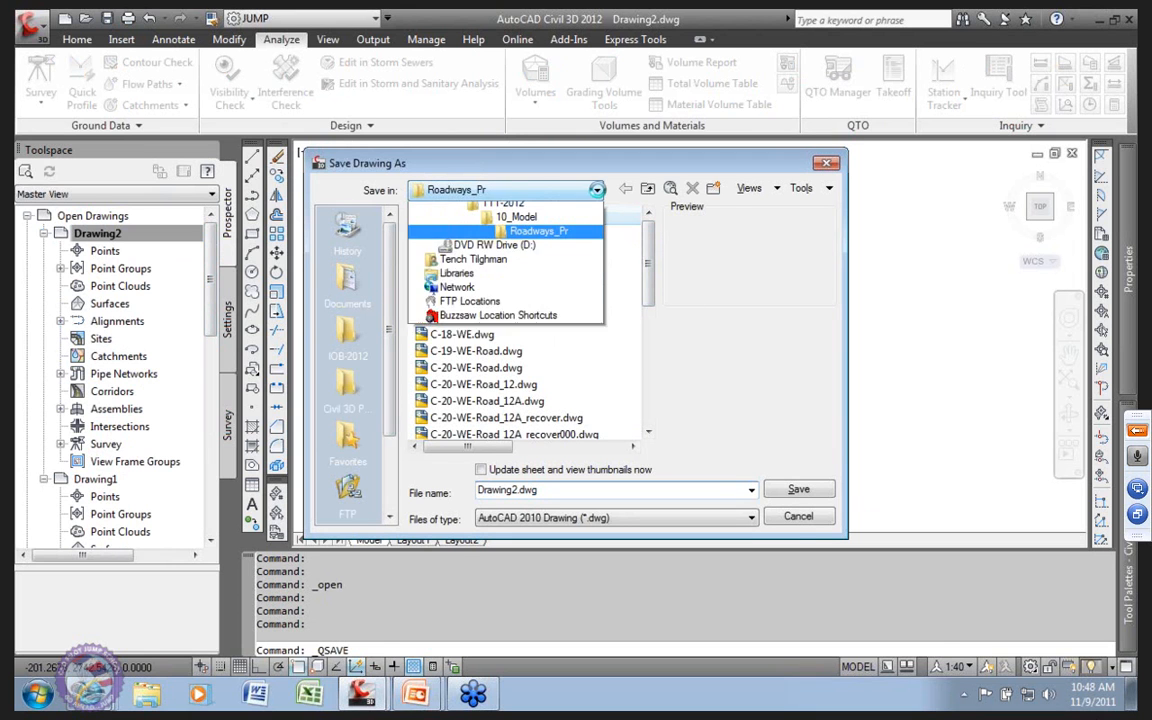
{"action": "left_click", "coordinate": [478, 249]}
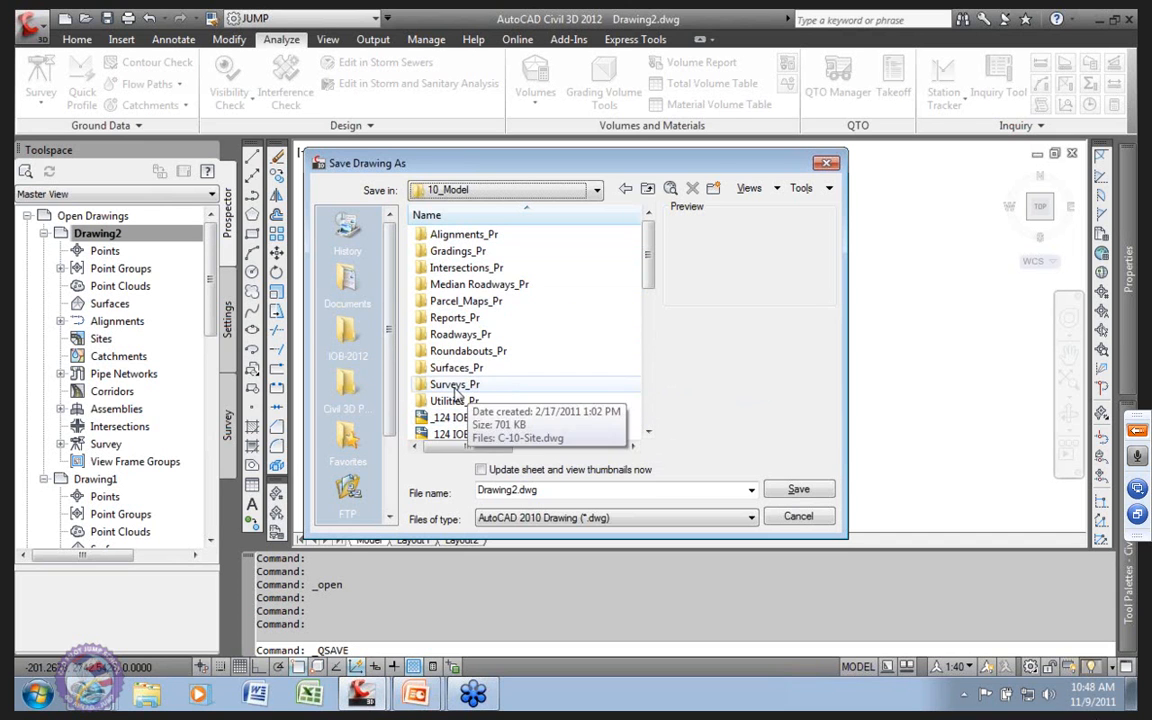
{"action": "double_click", "coordinate": [458, 334]}
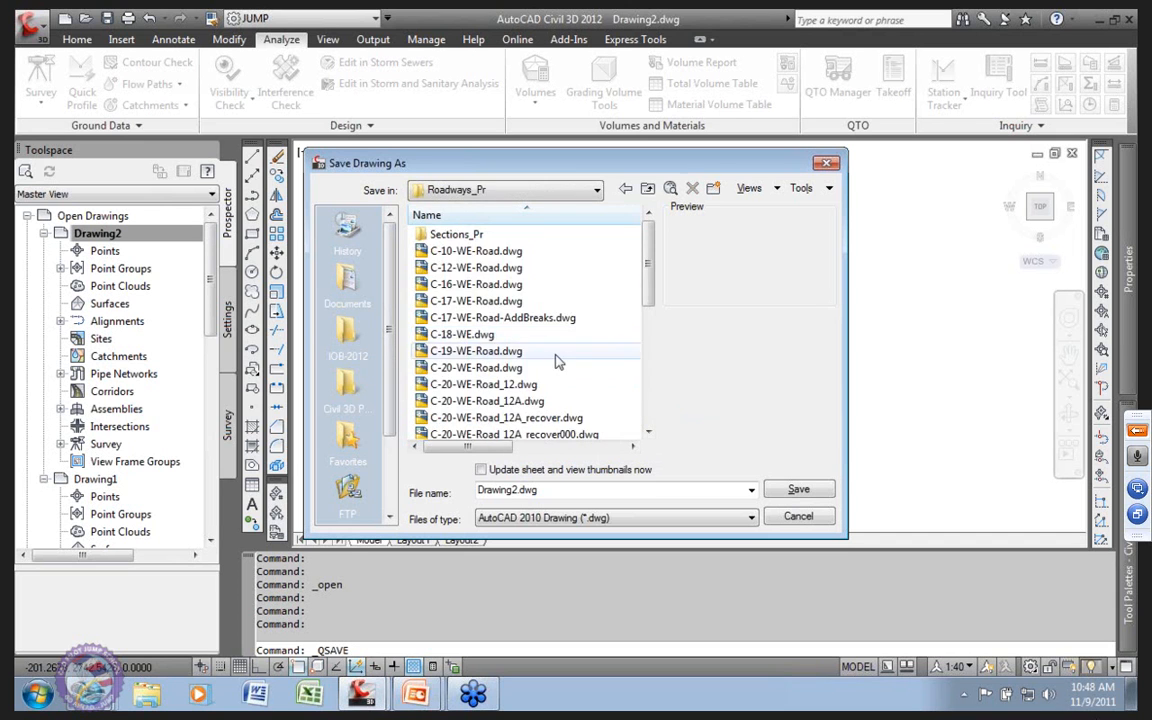
{"action": "left_click_drag", "start_coordinate": [650, 270], "coordinate": [653, 390]}
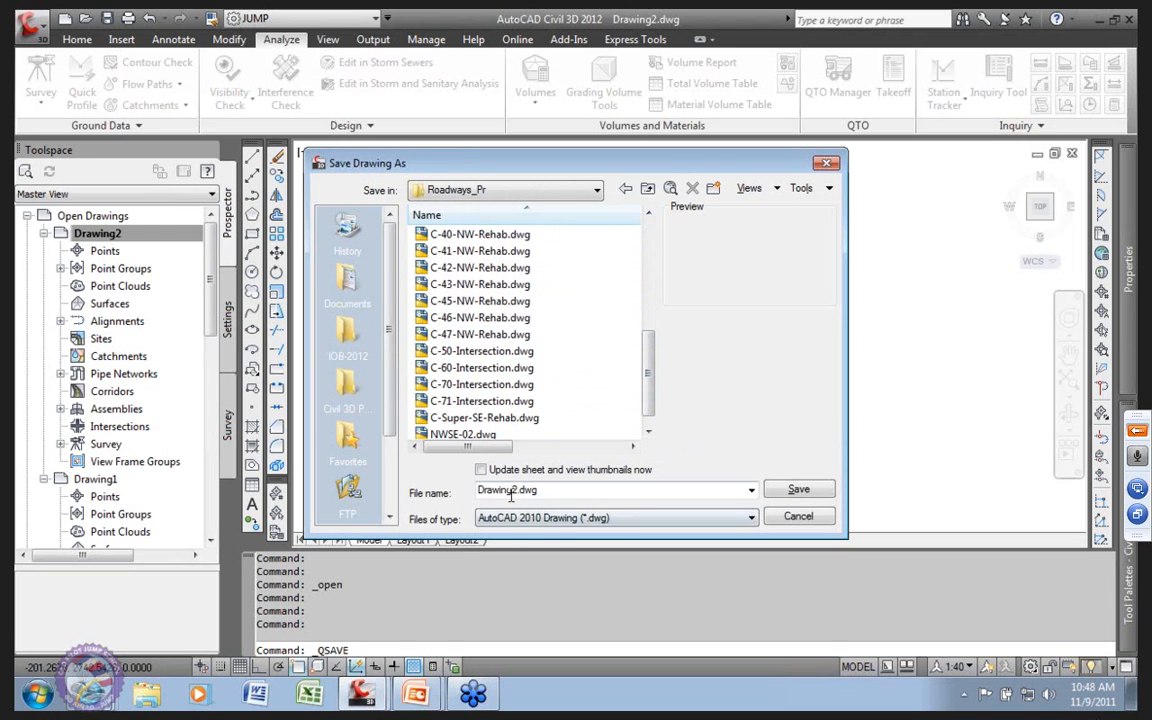
Step: Save the drawing as C-51-Repave-WE04.dwg, adapting the name of the existing C-50-Intersection.dwg file
{"action": "left_click", "coordinate": [437, 352]}
{"action": "left_click", "coordinate": [492, 490]}
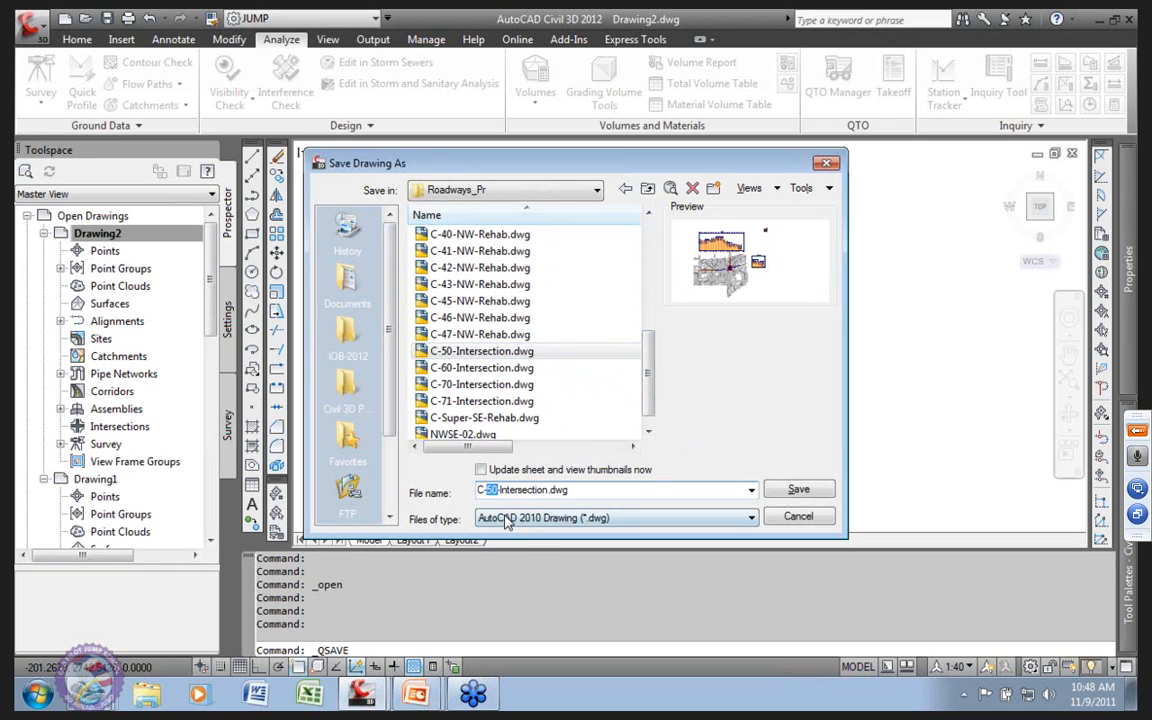
{"action": "type", "text": "51"}
{"action": "left_click_drag", "start_coordinate": [501, 490], "coordinate": [529, 490]}
{"action": "type", "text": "Repave-WE04"}
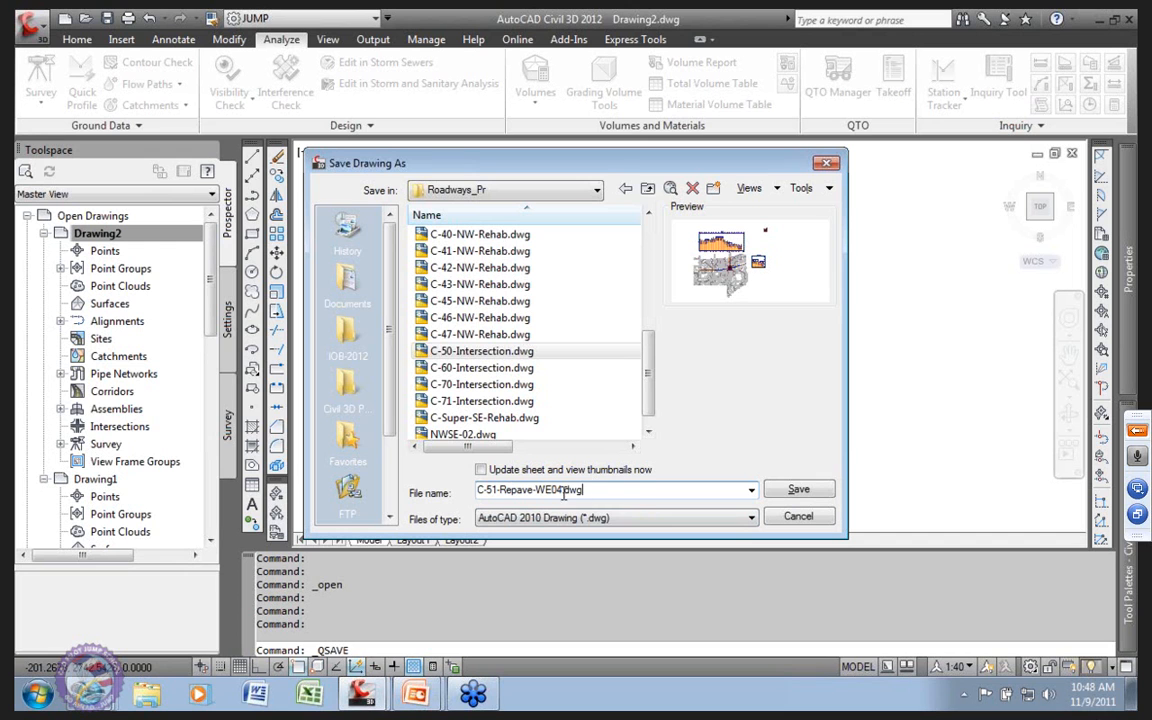
{"action": "left_click", "coordinate": [794, 489]}
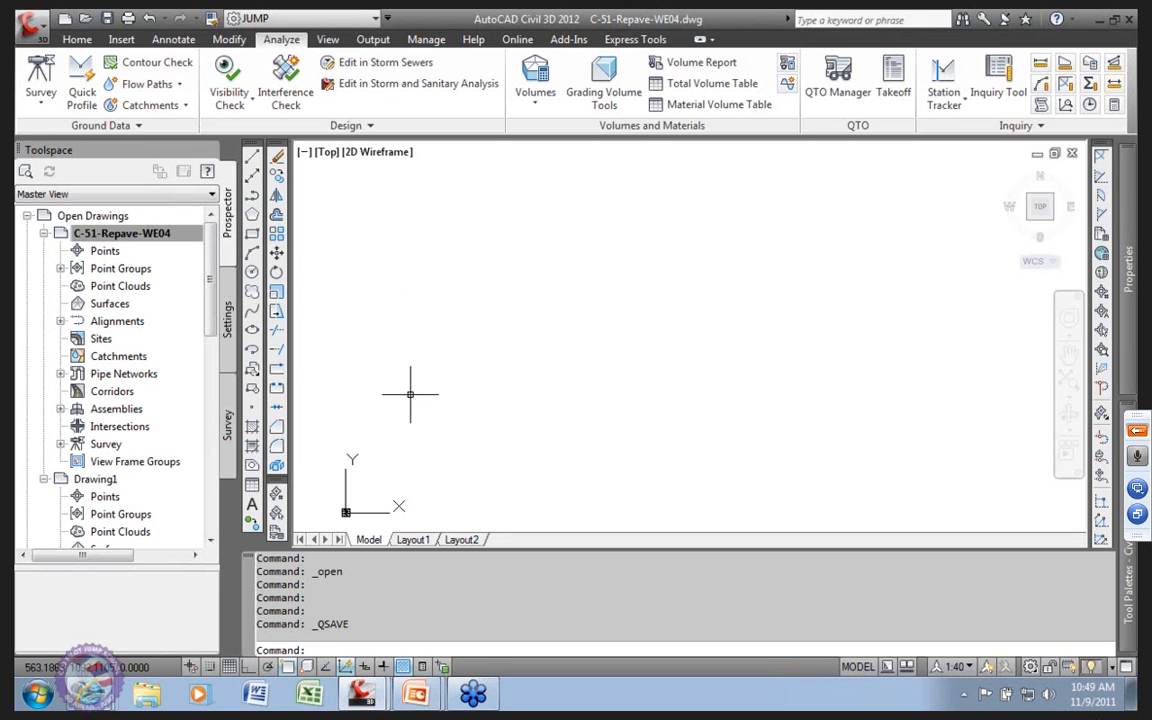
Step: Create a reference to the 20-EG surface from the data shortcuts, keeping the (Ex)Contours(1-5) - JS style
{"action": "left_click_drag", "start_coordinate": [211, 306], "coordinate": [211, 443]}
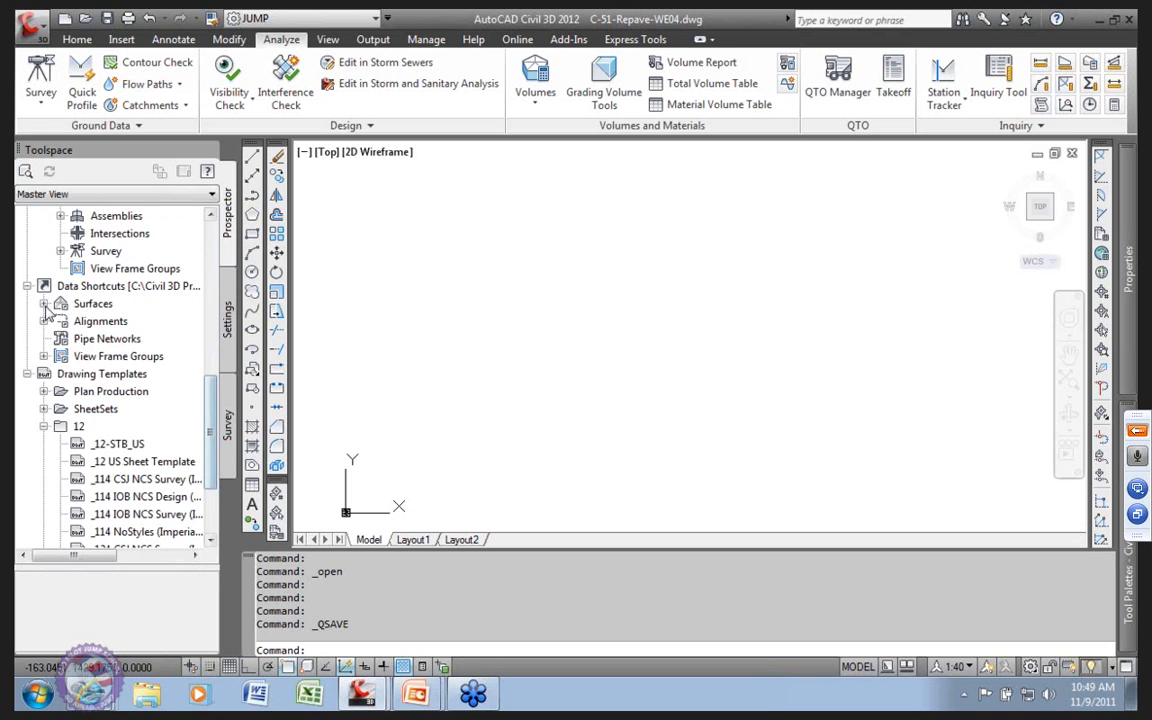
{"action": "left_click", "coordinate": [104, 340]}
{"action": "right_click", "coordinate": [108, 340]}
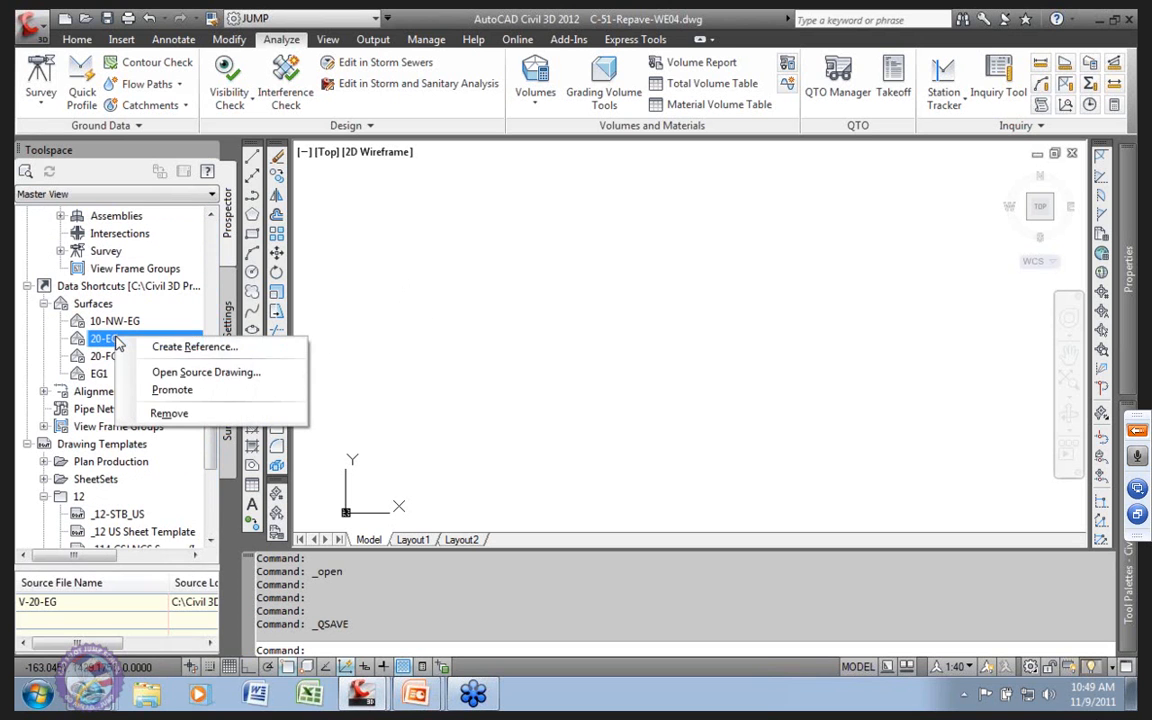
{"action": "left_click", "coordinate": [229, 346]}
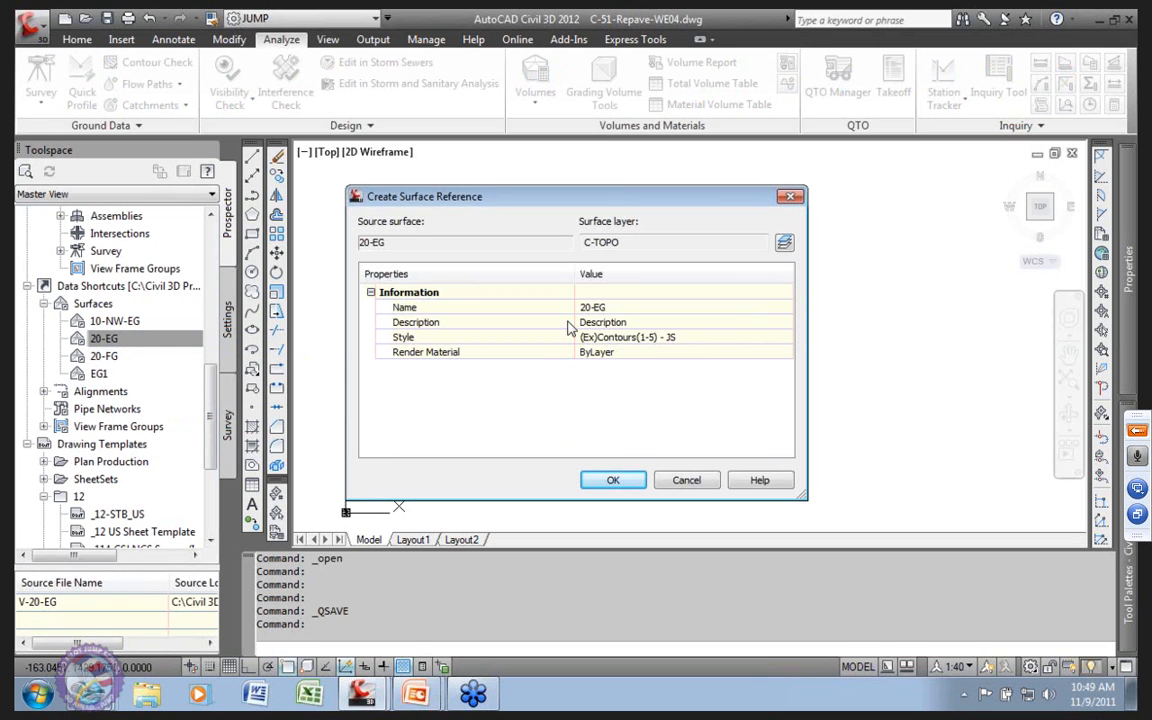
{"action": "left_click", "coordinate": [617, 480]}
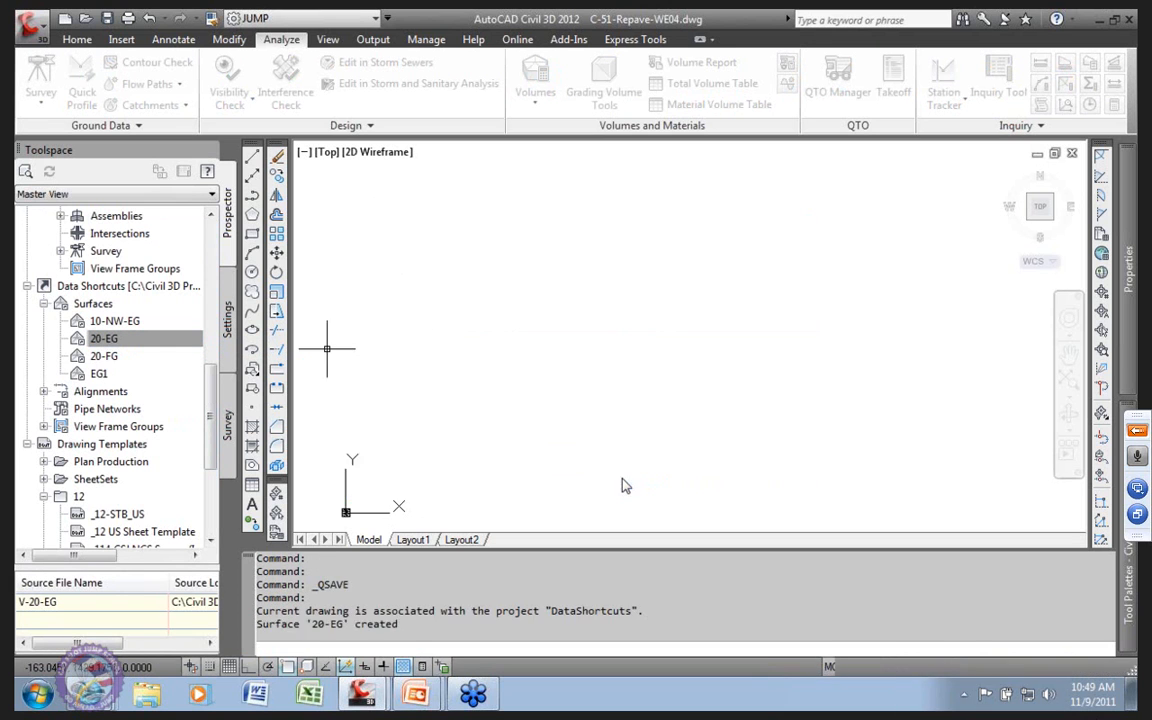
{"action": "right_click", "coordinate": [143, 345]}
Step: Zoom the drawing to the 20-EG surface listed under the C-51-Repave-WE04 surfaces
{"action": "scroll", "coordinate": [107, 302], "scroll_direction": "up", "scroll_amount": 10}
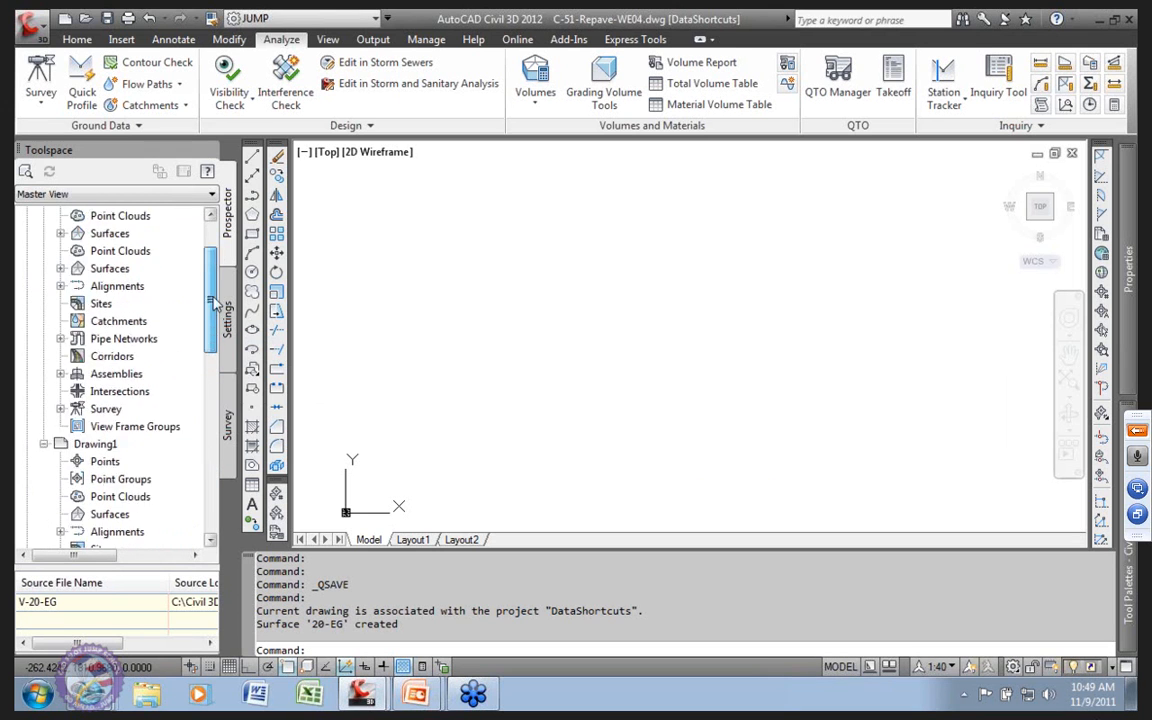
{"action": "double_click", "coordinate": [107, 302]}
{"action": "left_click", "coordinate": [126, 322]}
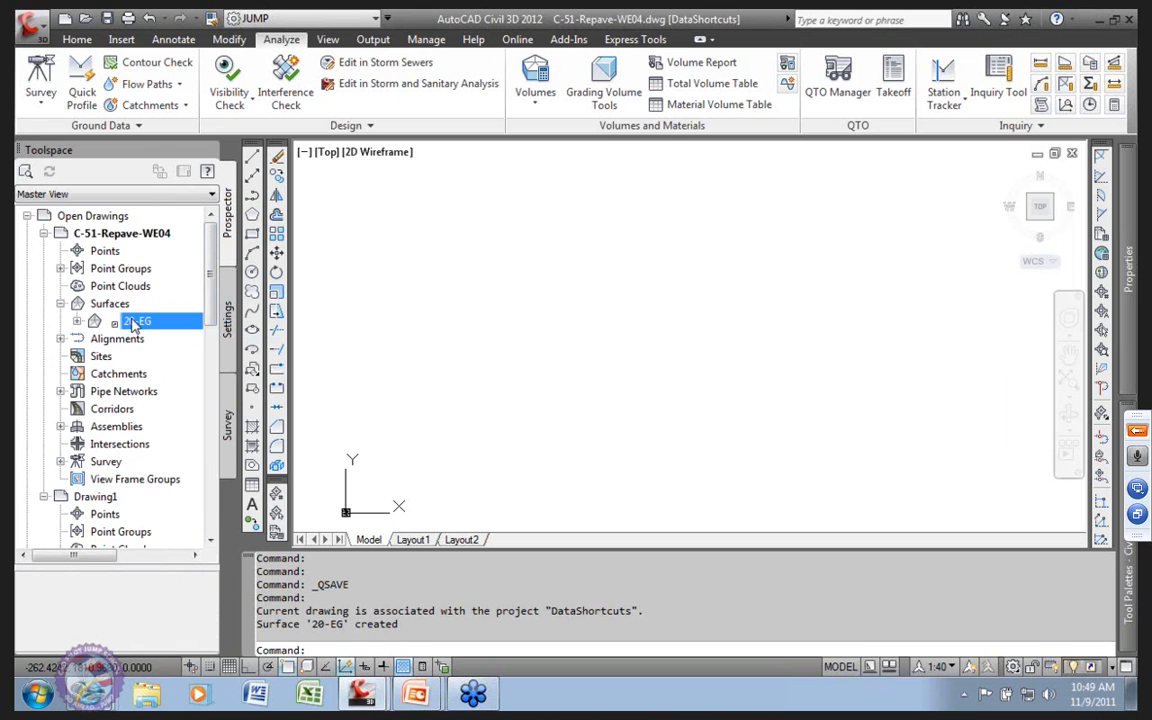
{"action": "right_click", "coordinate": [133, 324]}
{"action": "left_click", "coordinate": [201, 462]}
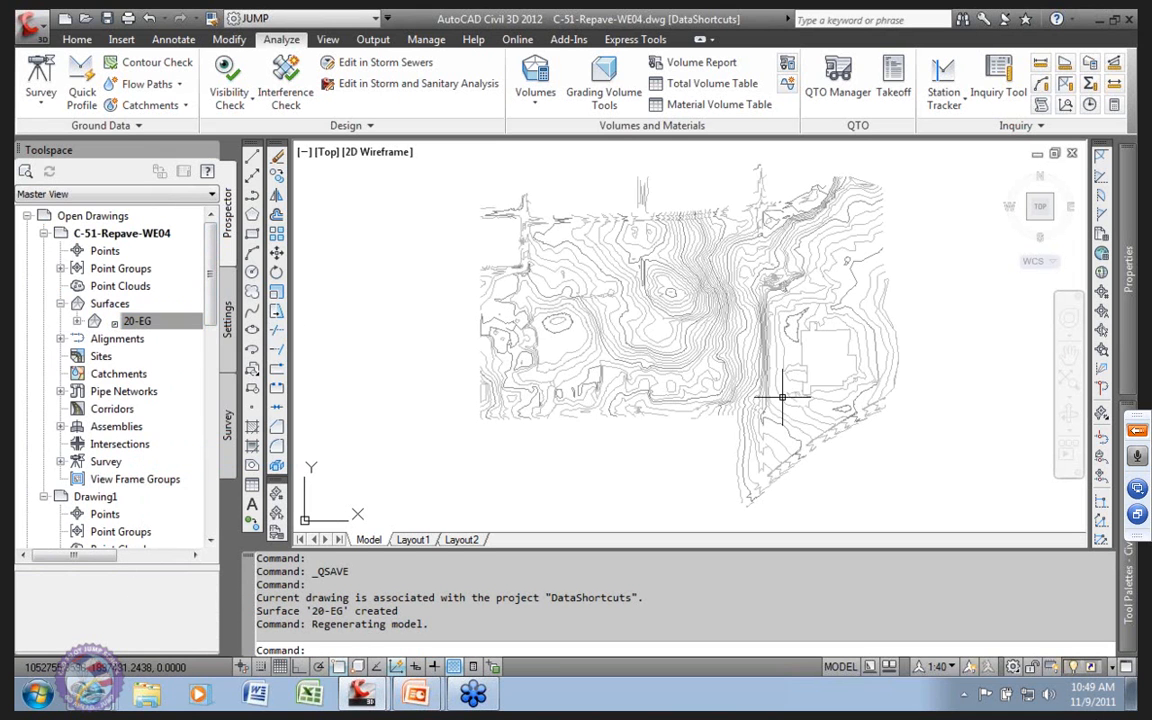
Step: Examine the 20-EG contours along the diagonal road at the surface's southeast edge
{"action": "scroll", "coordinate": [741, 365], "scroll_direction": "up", "scroll_amount": 2}
{"action": "scroll", "coordinate": [741, 365], "scroll_direction": "up", "scroll_amount": 5}
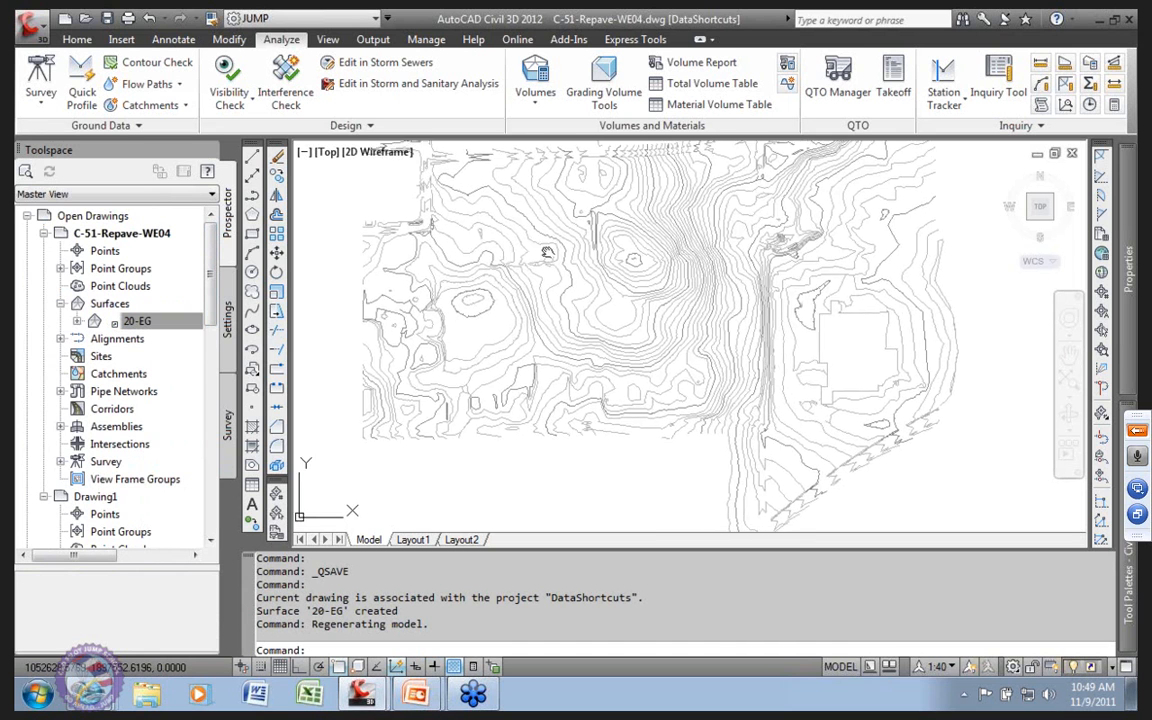
{"action": "scroll", "coordinate": [562, 362], "scroll_direction": "up", "scroll_amount": 2}
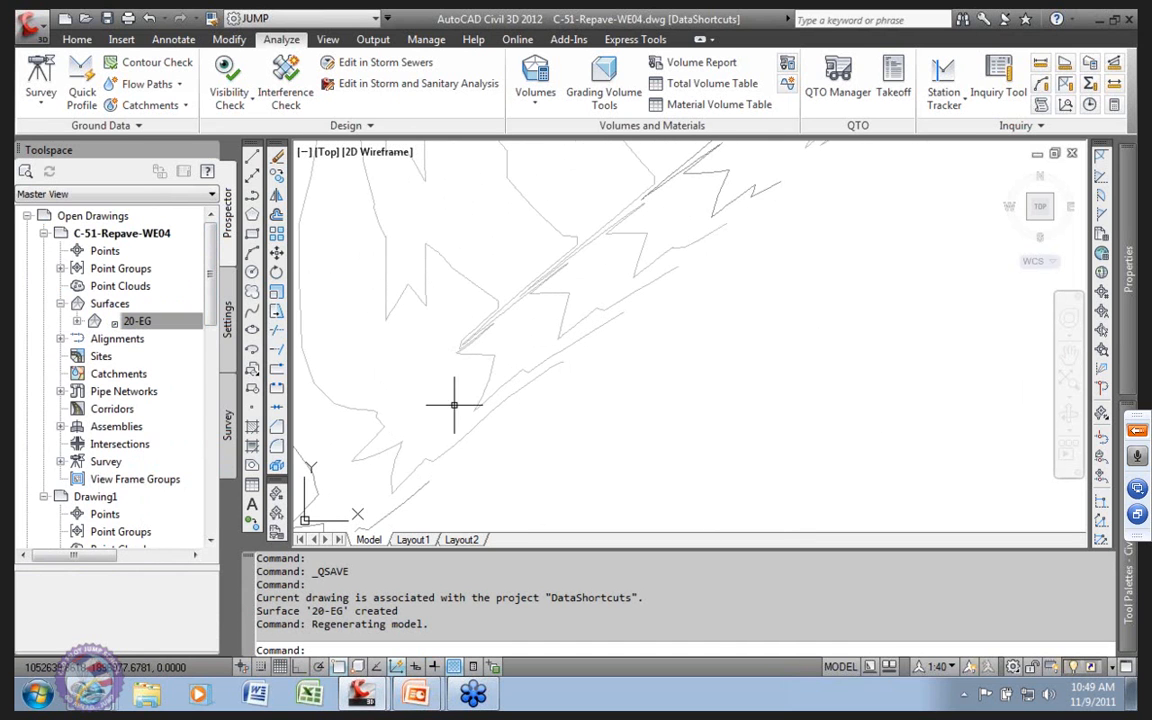
{"action": "scroll", "coordinate": [609, 268], "scroll_direction": "down", "scroll_amount": 2}
{"action": "scroll", "coordinate": [560, 317], "scroll_direction": "down", "scroll_amount": 3}
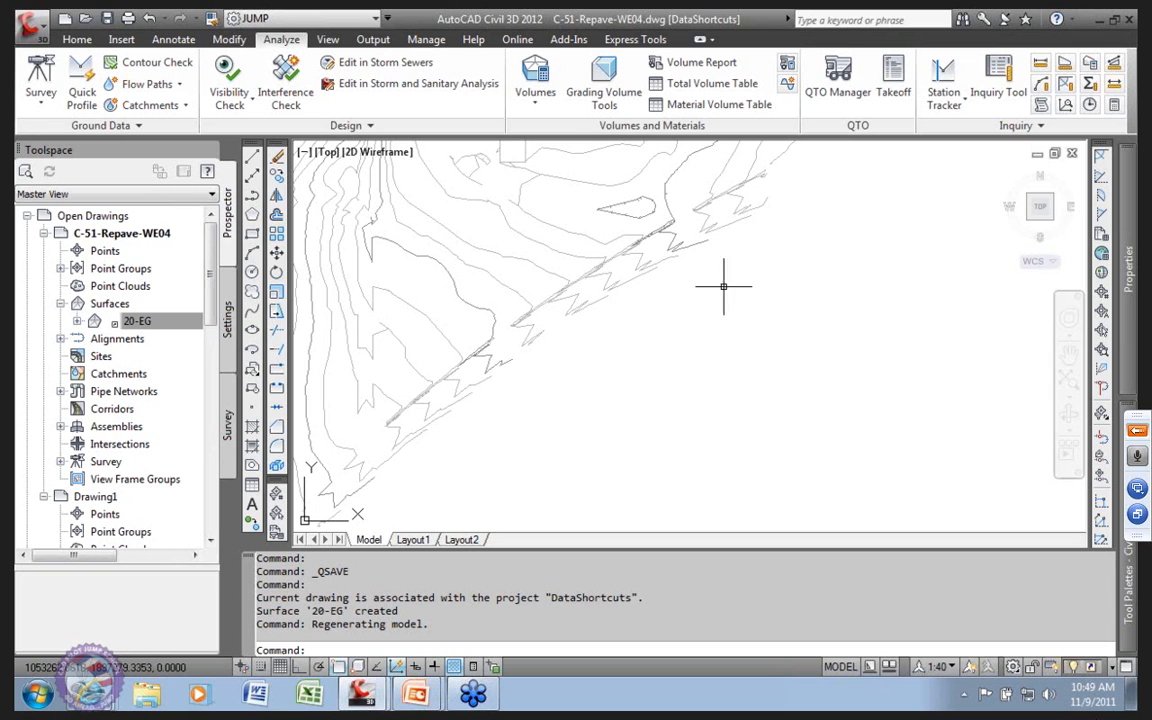
{"action": "scroll", "coordinate": [532, 329], "scroll_direction": "up", "scroll_amount": 4}
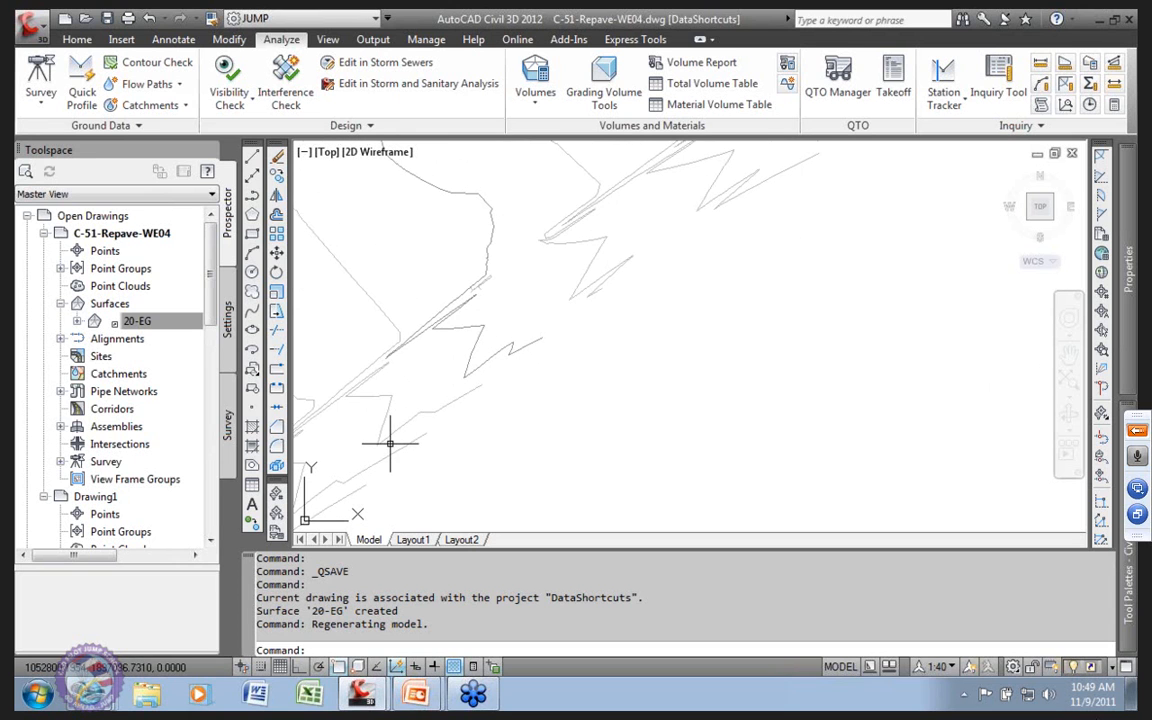
{"action": "scroll", "coordinate": [389, 443], "scroll_direction": "down", "scroll_amount": 3}
{"action": "middle_click_drag", "start_coordinate": [679, 250], "coordinate": [645, 267]}
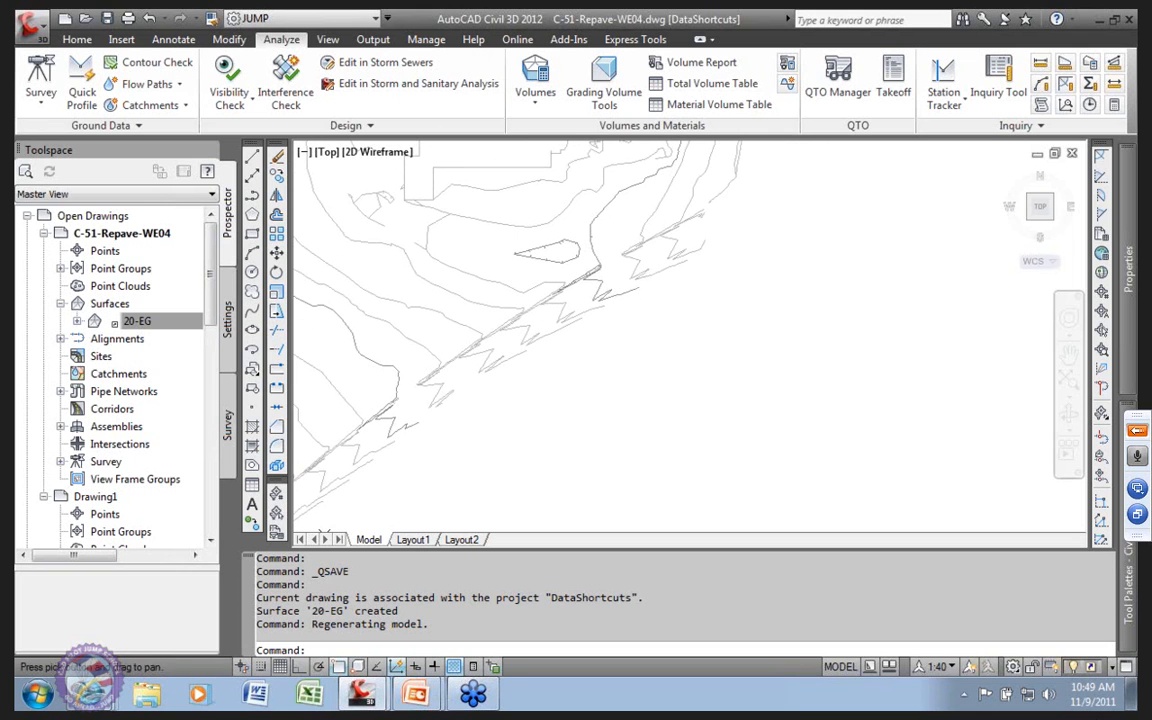
{"action": "scroll", "coordinate": [701, 247], "scroll_direction": "up", "scroll_amount": 3}
{"action": "scroll", "coordinate": [654, 247], "scroll_direction": "down", "scroll_amount": 3}
{"action": "mouse_move", "coordinate": [501, 333]}
{"action": "middle_mouse_down"}
{"action": "mouse_move", "coordinate": [590, 266]}
{"action": "mouse_move", "coordinate": [549, 258]}
{"action": "middle_mouse_up"}
{"action": "middle_click_drag", "start_coordinate": [475, 318], "coordinate": [591, 247]}
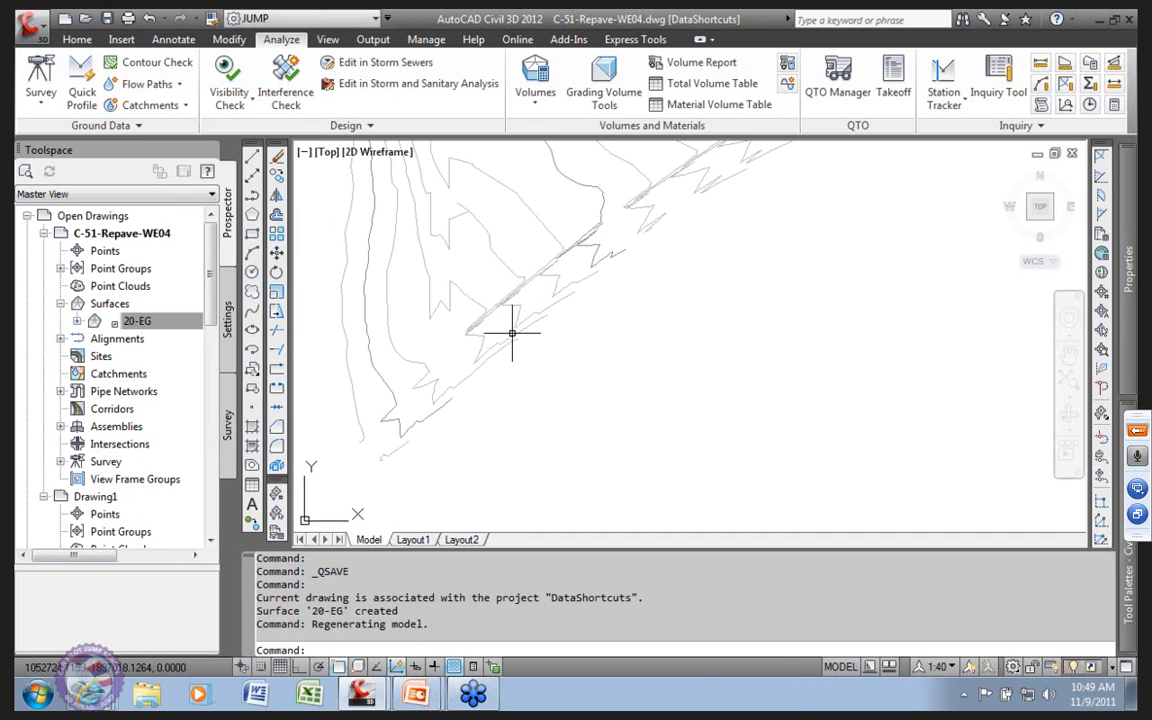
{"action": "scroll", "coordinate": [520, 313], "scroll_direction": "up", "scroll_amount": 3}
{"action": "scroll", "coordinate": [526, 305], "scroll_direction": "down", "scroll_amount": 2}
{"action": "scroll", "coordinate": [505, 306], "scroll_direction": "down", "scroll_amount": 2}
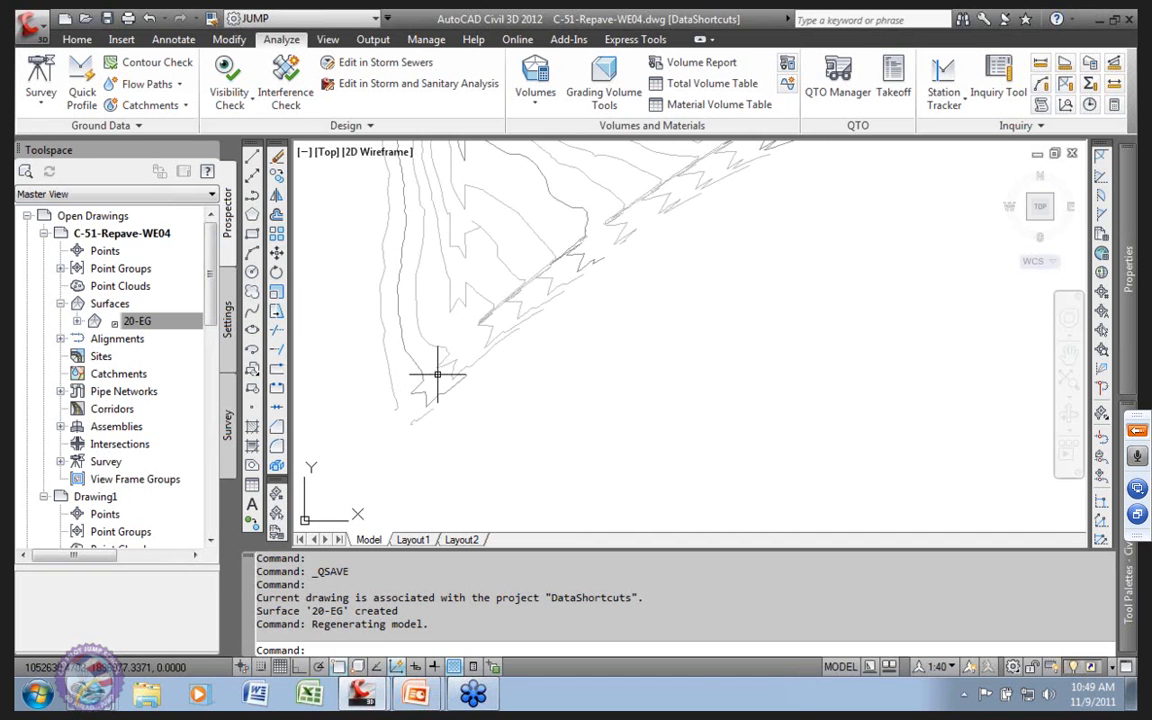
{"action": "middle_click_drag", "start_coordinate": [630, 238], "coordinate": [523, 366]}
{"action": "scroll", "coordinate": [514, 358], "scroll_direction": "up", "scroll_amount": 4}
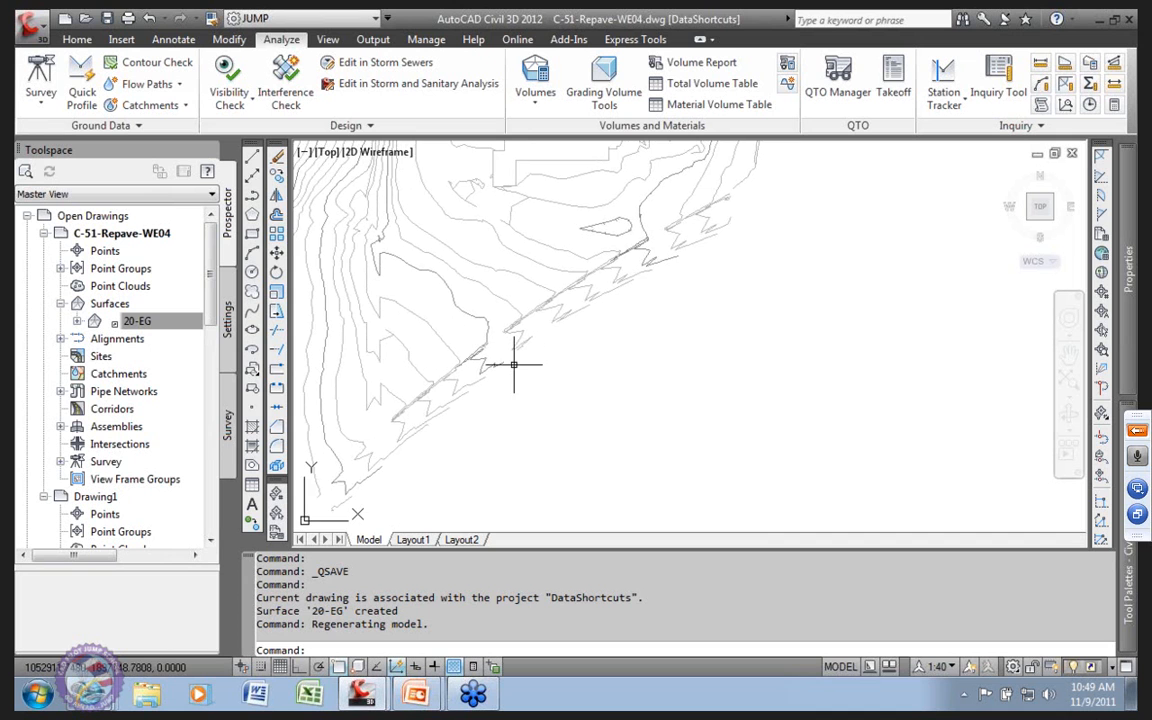
{"action": "scroll", "coordinate": [540, 329], "scroll_direction": "up", "scroll_amount": 3}
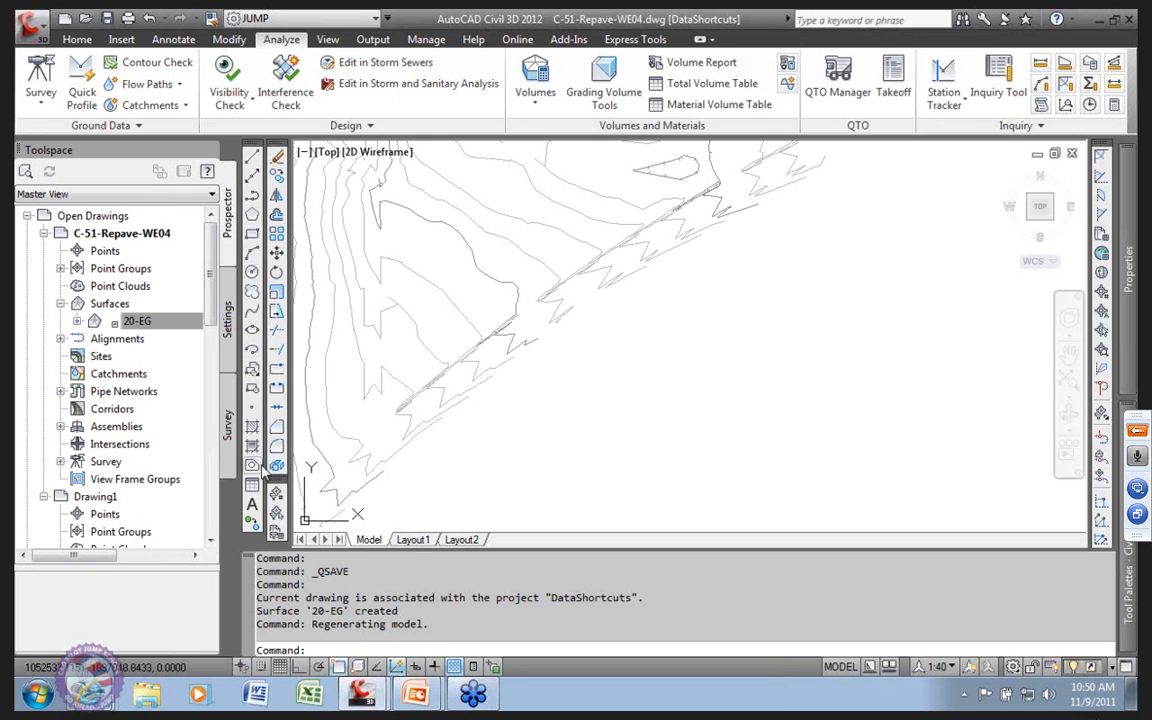
Step: Select the JS01 survey database and bring up the survey user settings
{"action": "left_click", "coordinate": [229, 418]}
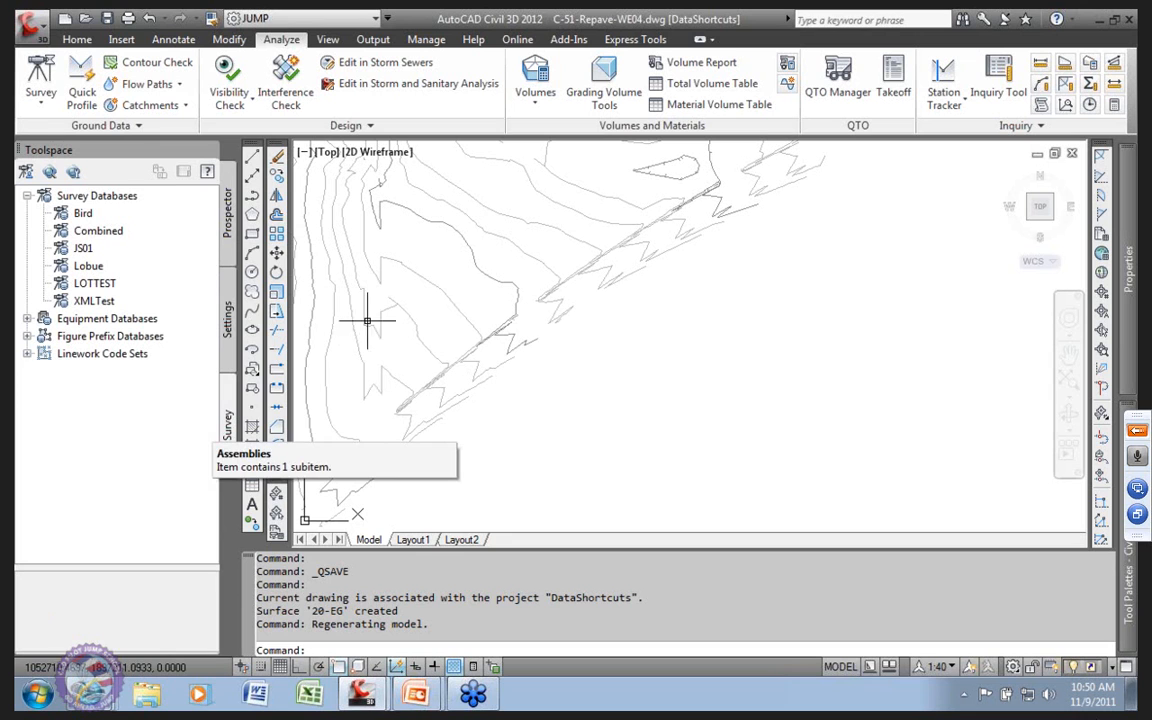
{"action": "left_click", "coordinate": [92, 251]}
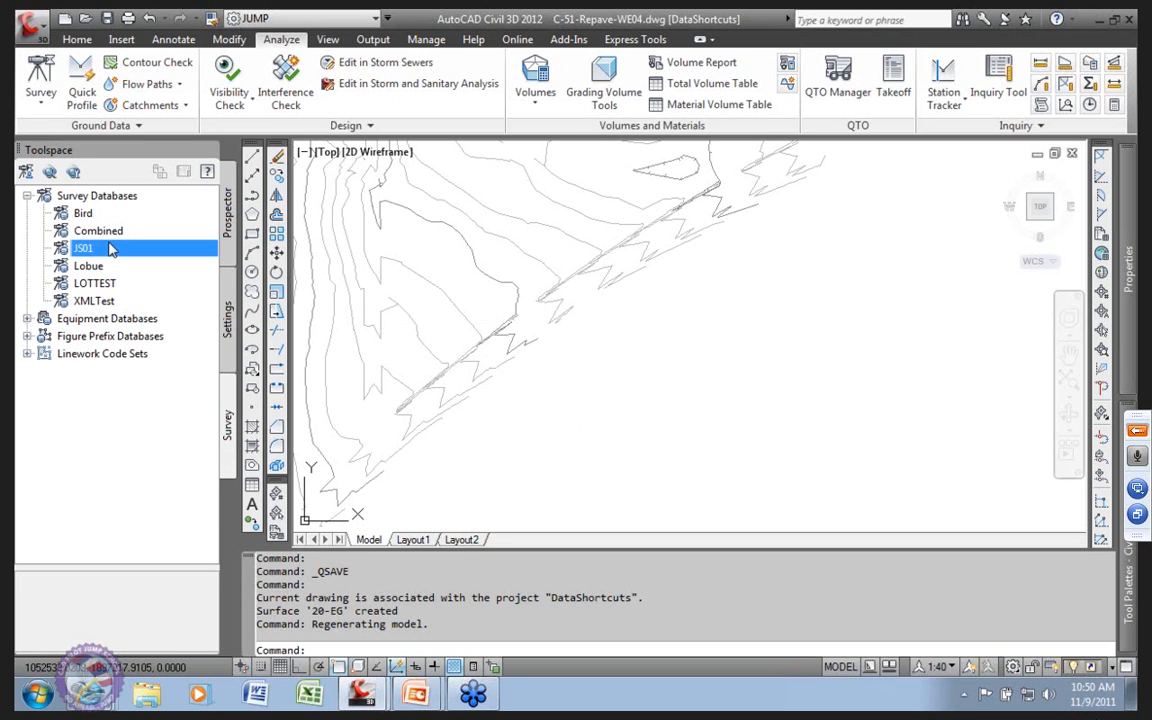
{"action": "left_click", "coordinate": [21, 170]}
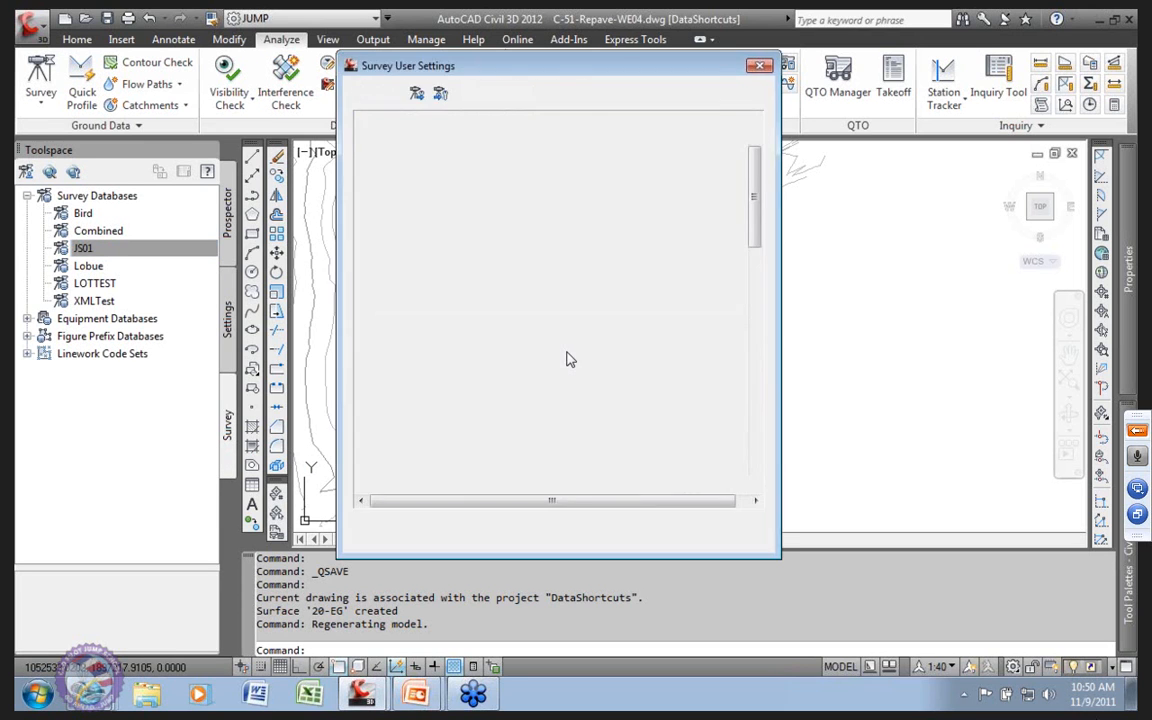
Step: Load the My_Project_F2F_Settings.usr_set file into the survey user settings
{"action": "left_click", "coordinate": [417, 93]}
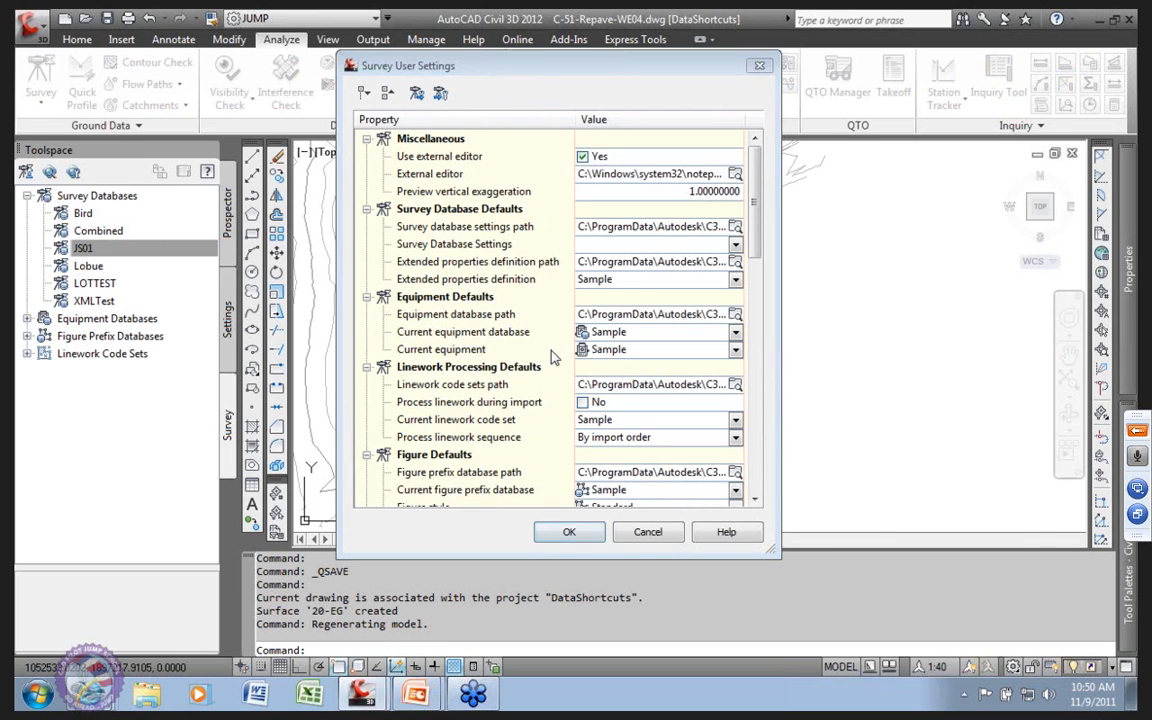
{"action": "left_click", "coordinate": [700, 258]}
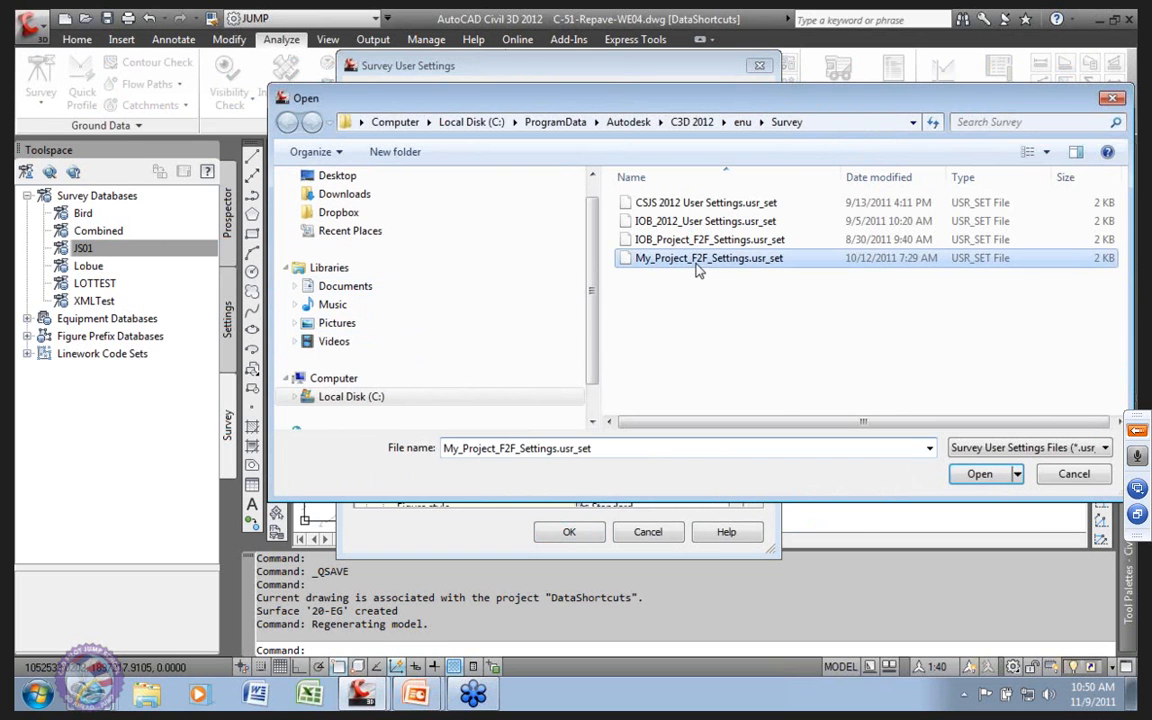
{"action": "left_click", "coordinate": [982, 474]}
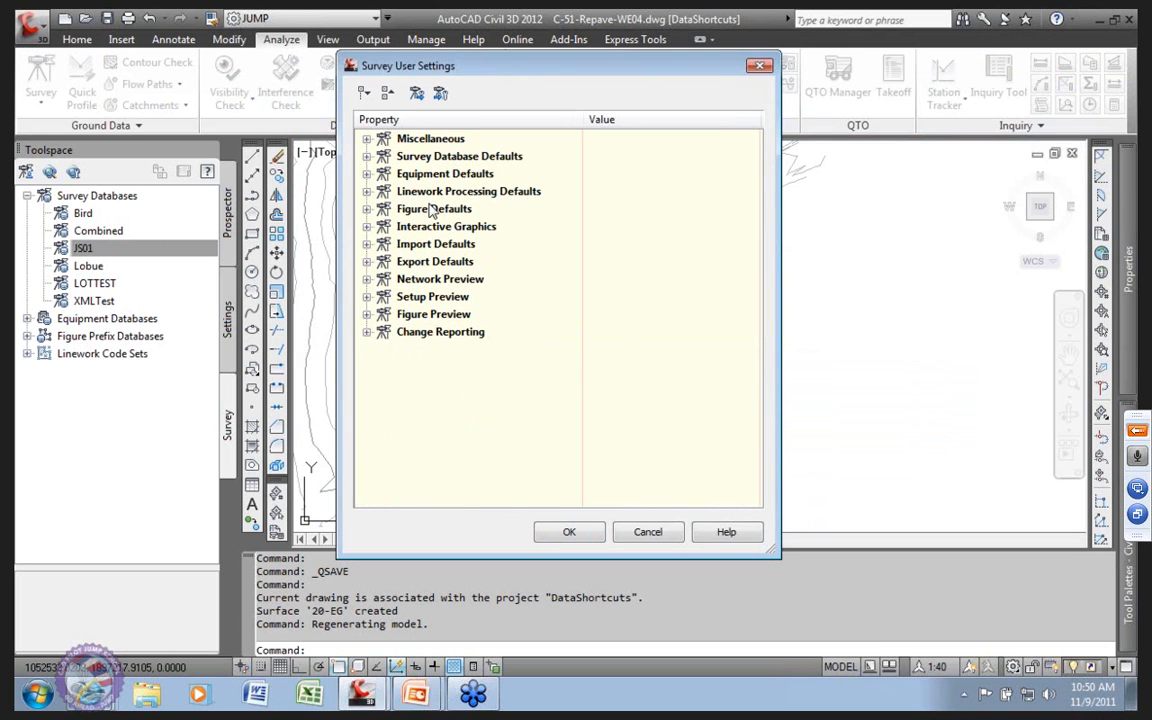
Step: Load the IOB_Project_F2F_Settings.usr_set file into the survey user settings, check its linework processing and figure defaults, and accept it
{"action": "left_click", "coordinate": [441, 95]}
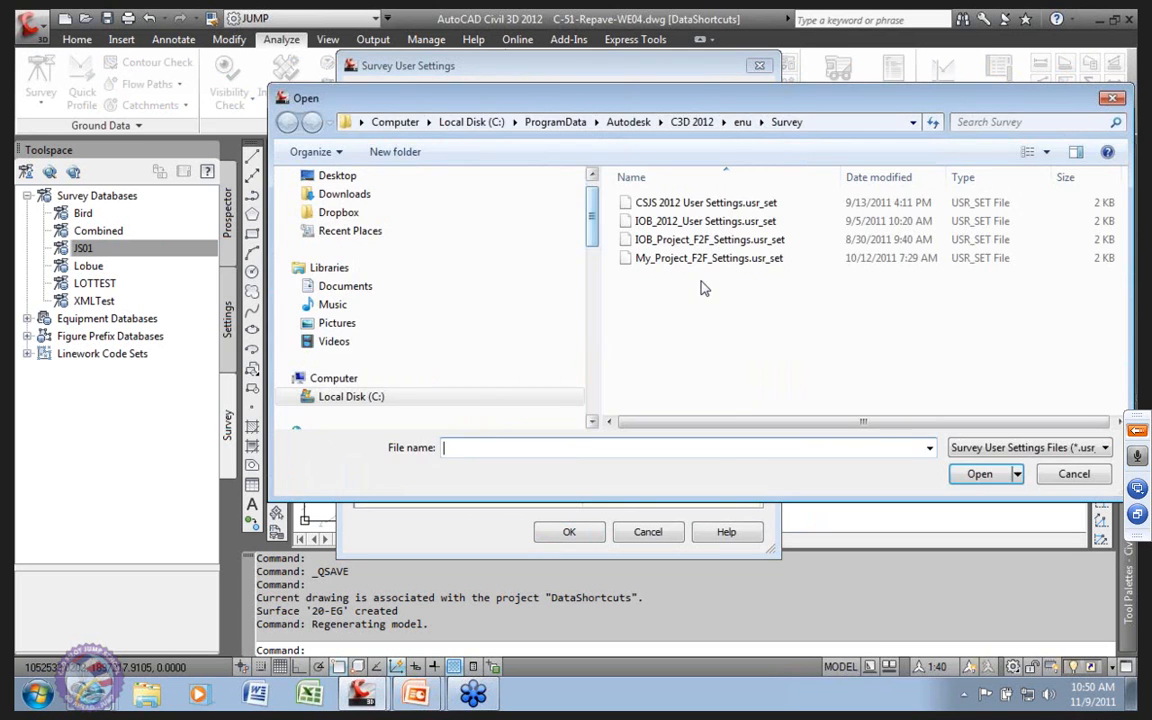
{"action": "left_click", "coordinate": [668, 241]}
{"action": "left_click", "coordinate": [979, 474]}
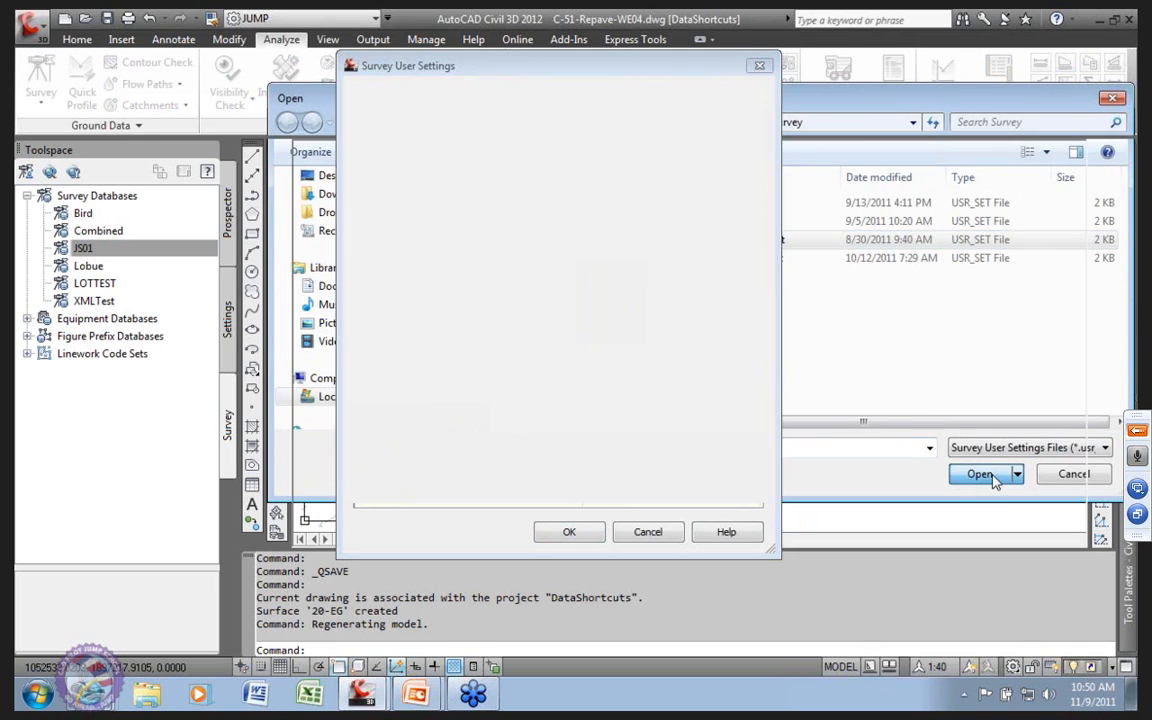
{"action": "left_click", "coordinate": [368, 192]}
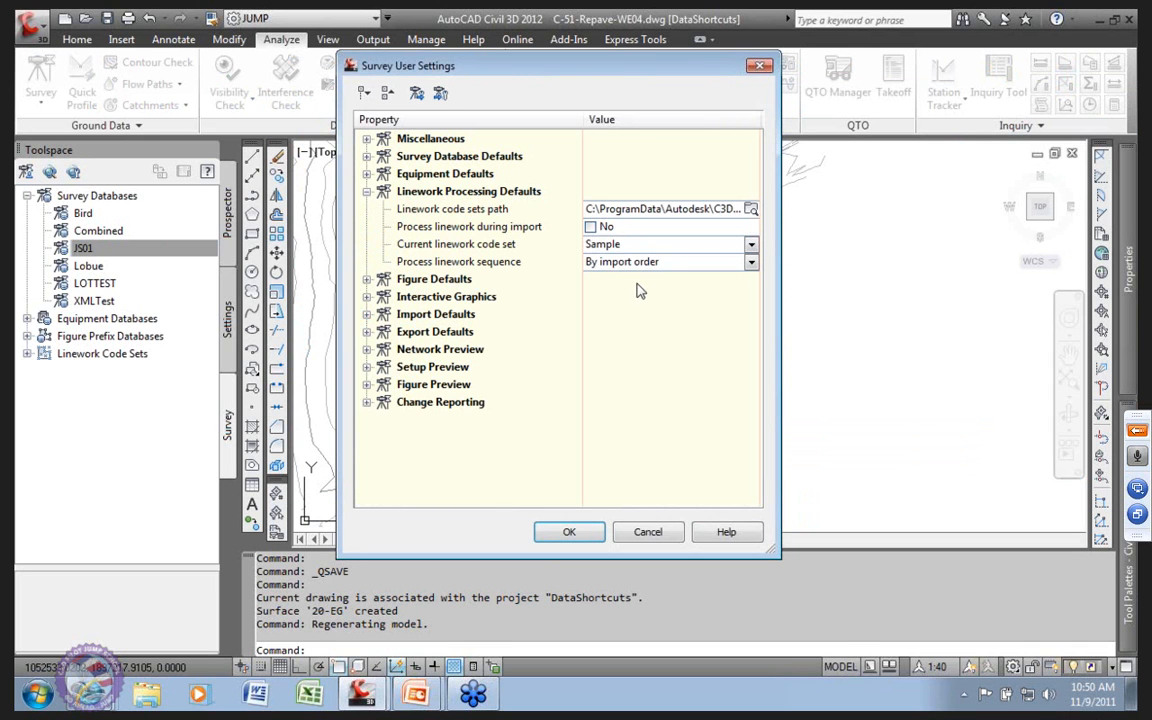
{"action": "left_click", "coordinate": [367, 192]}
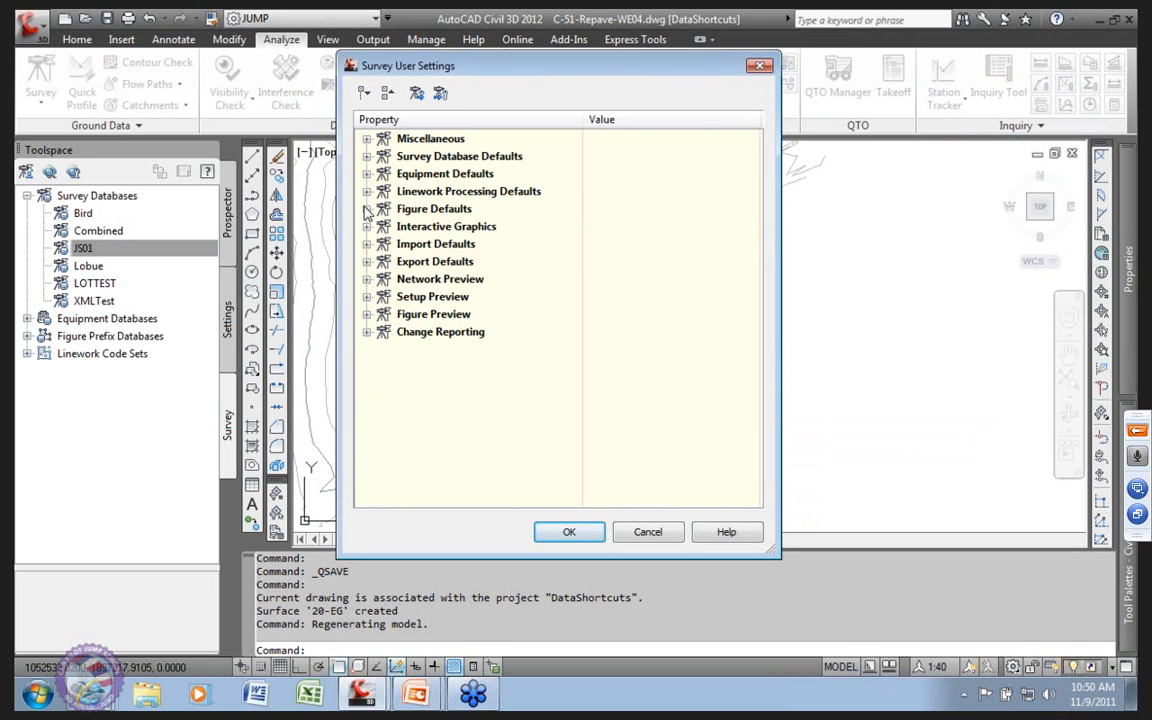
{"action": "left_click", "coordinate": [367, 209]}
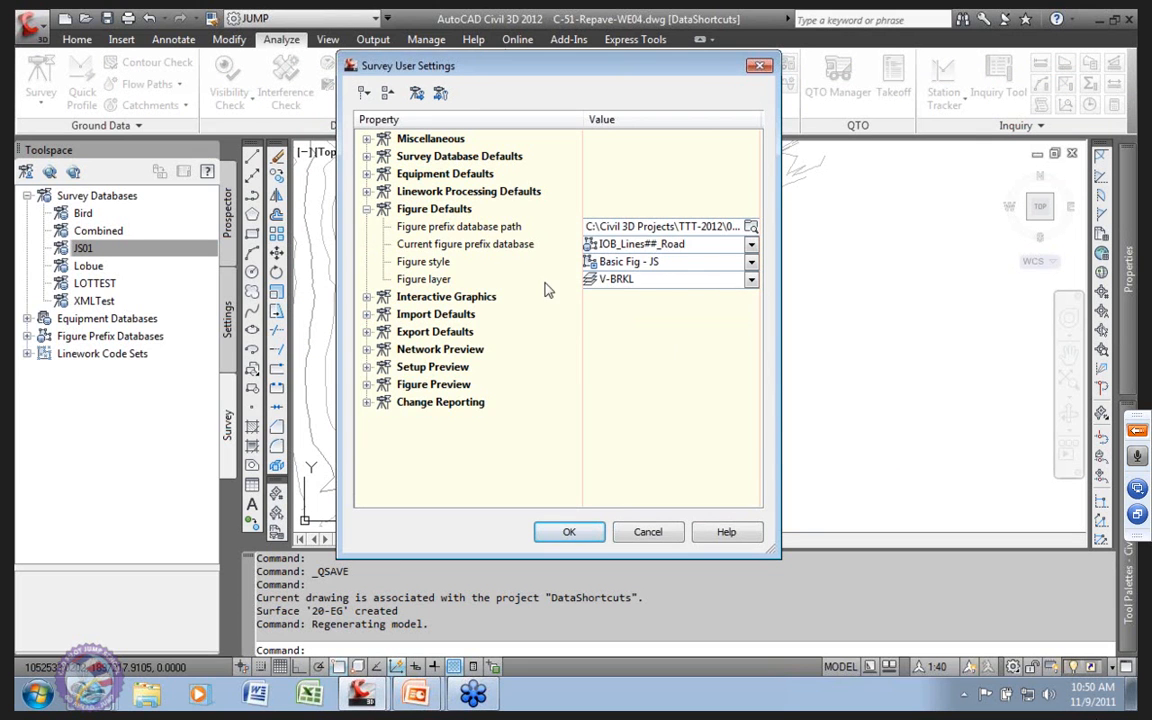
{"action": "left_click", "coordinate": [367, 209]}
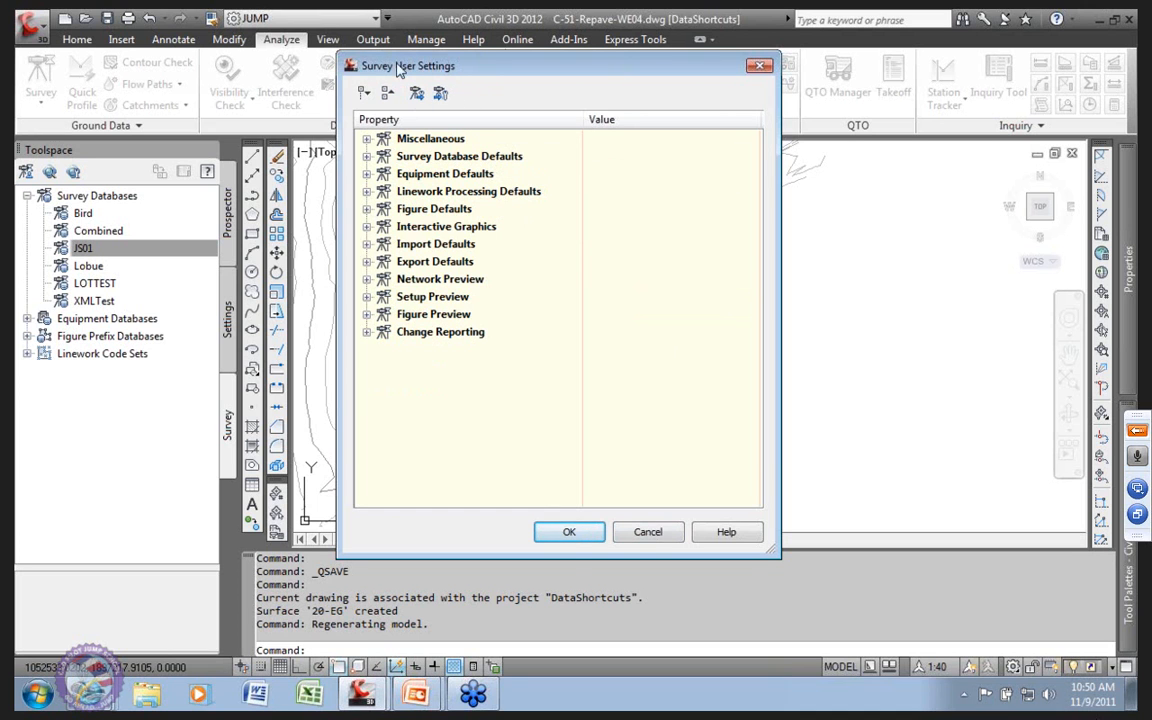
{"action": "left_click", "coordinate": [576, 537]}
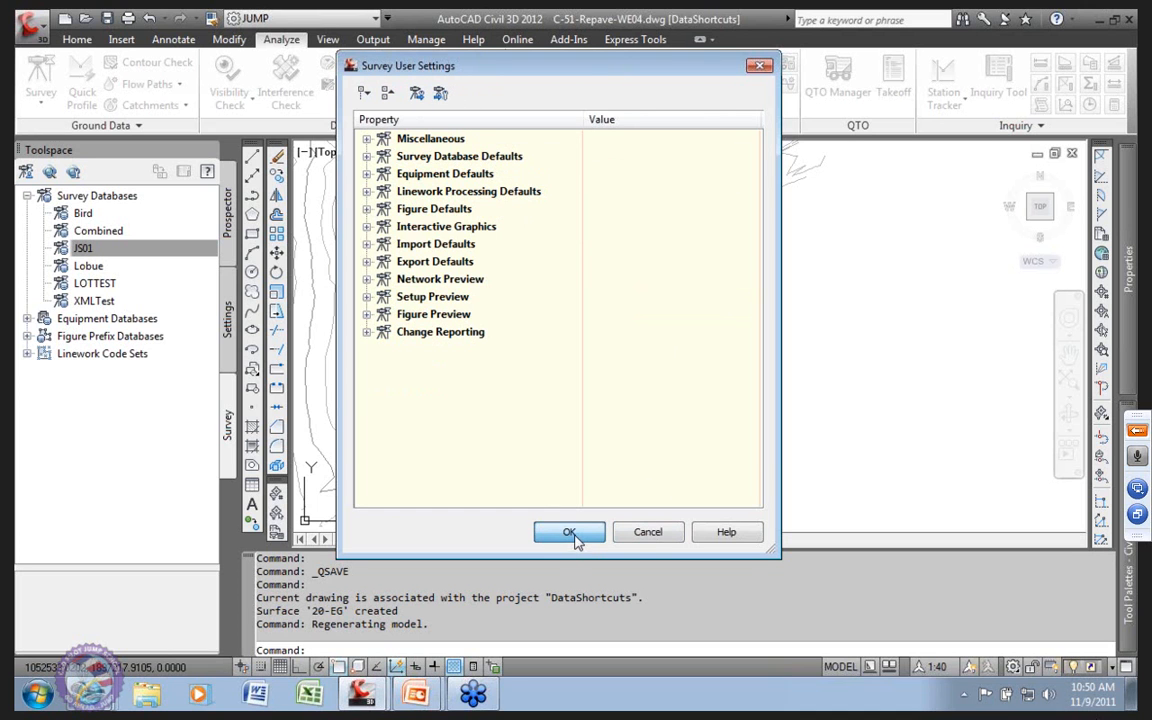
Step: Open the JS01 survey database for editing
{"action": "left_click", "coordinate": [130, 198]}
{"action": "right_click", "coordinate": [130, 198]}
{"action": "left_click", "coordinate": [69, 195]}
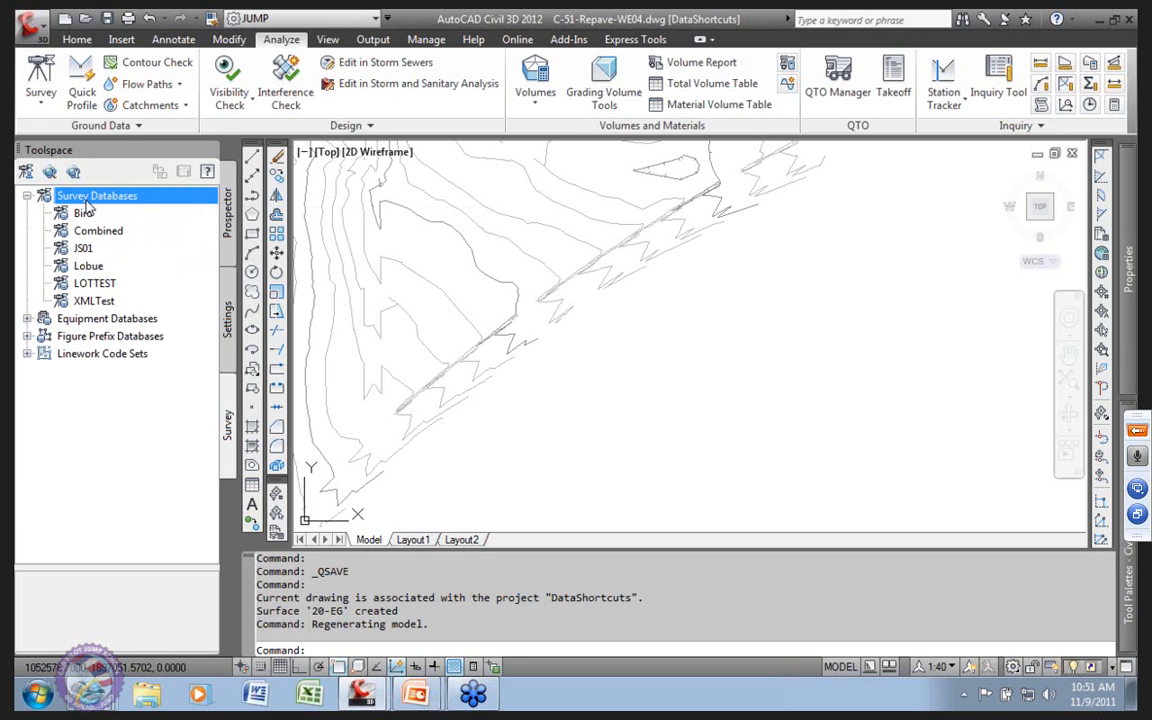
{"action": "left_click", "coordinate": [84, 250]}
{"action": "right_click", "coordinate": [79, 250]}
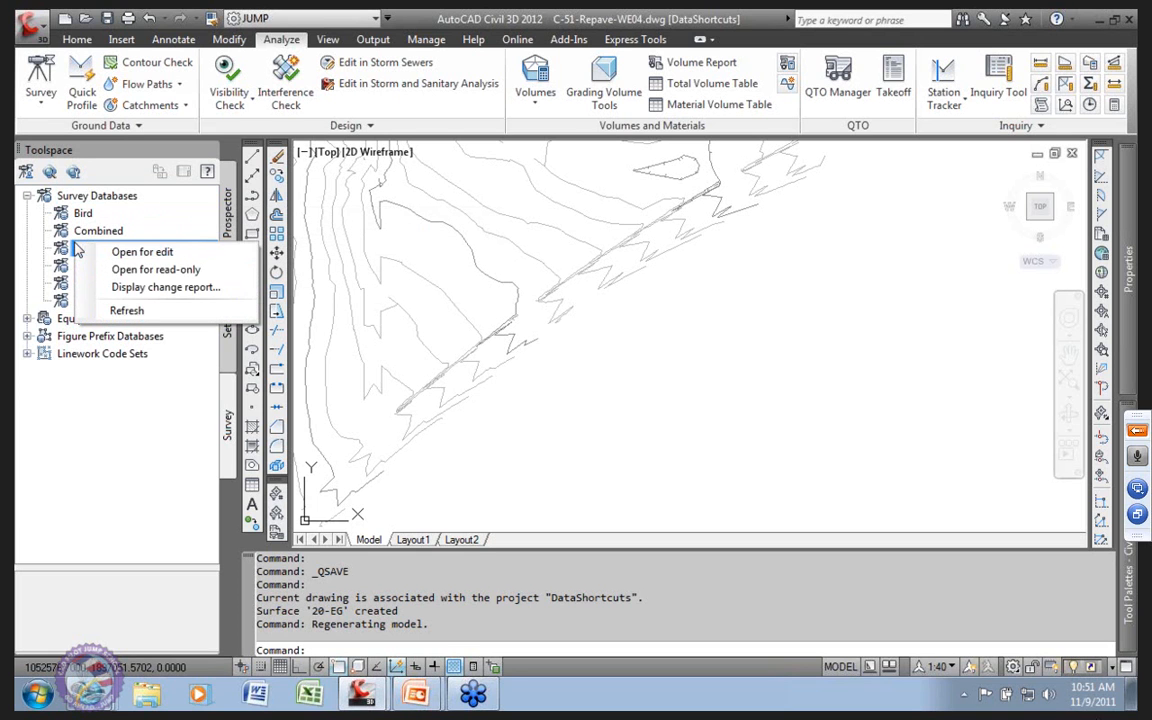
{"action": "left_click", "coordinate": [142, 252]}
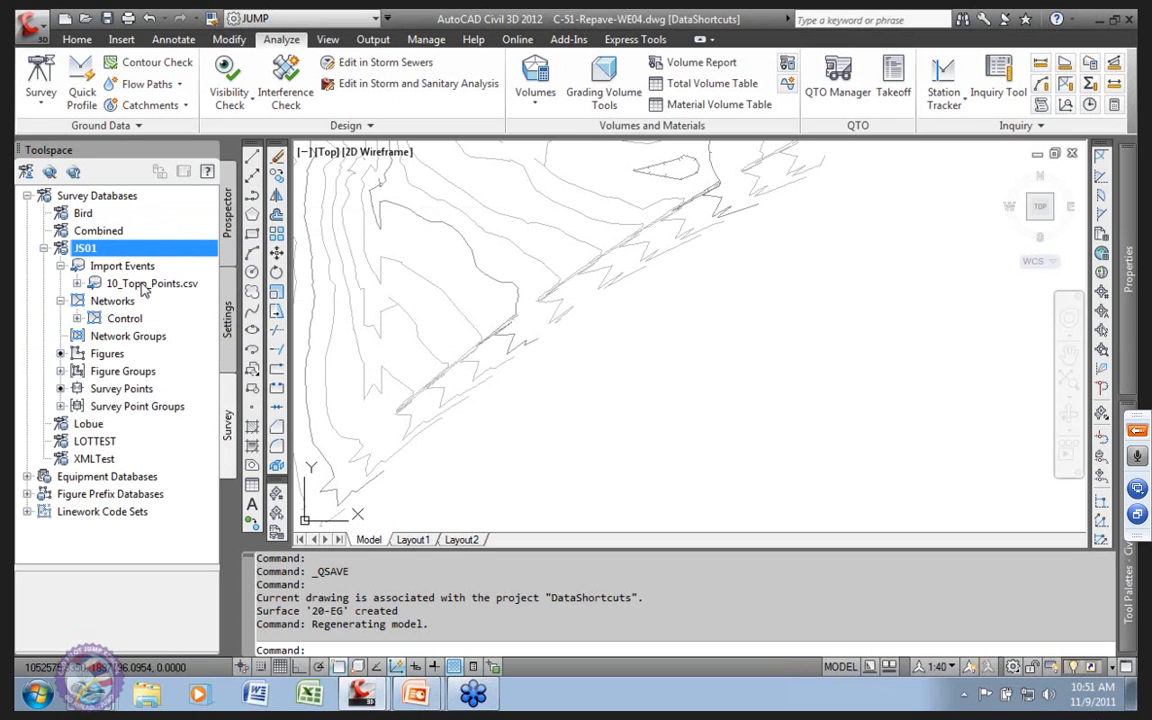
Step: Expand the 10_Topo_Points.csv import event and list the figures of the JS01 survey database
{"action": "left_click", "coordinate": [146, 284]}
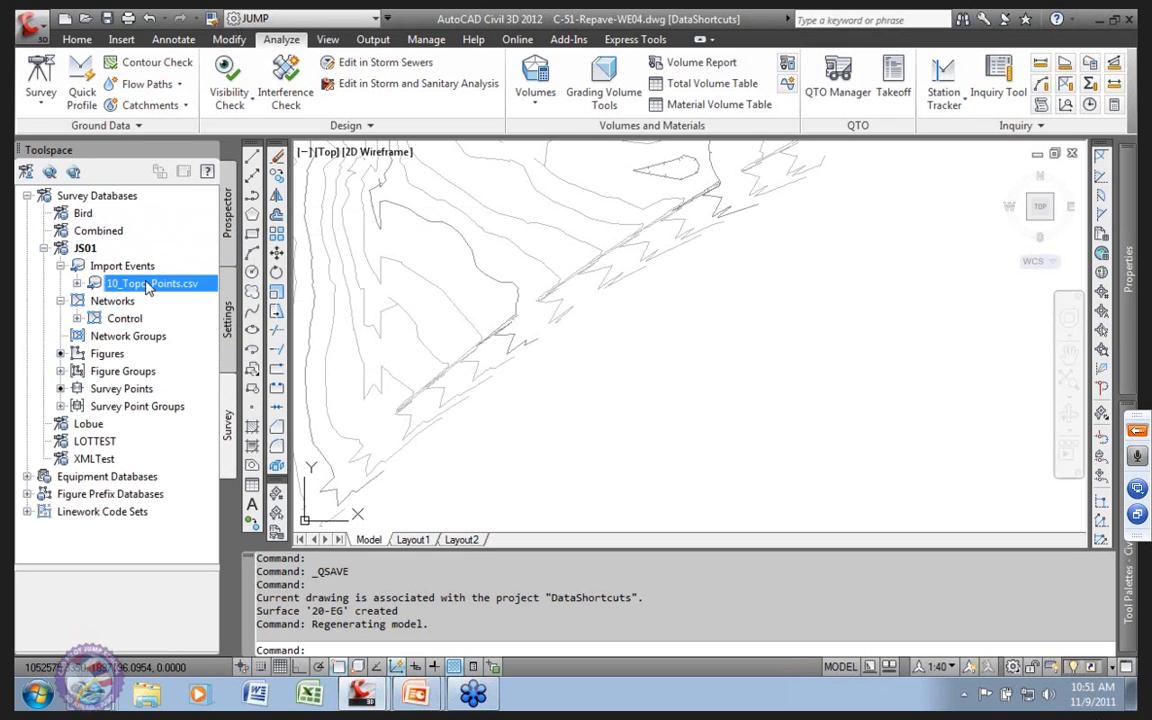
{"action": "left_click", "coordinate": [77, 284]}
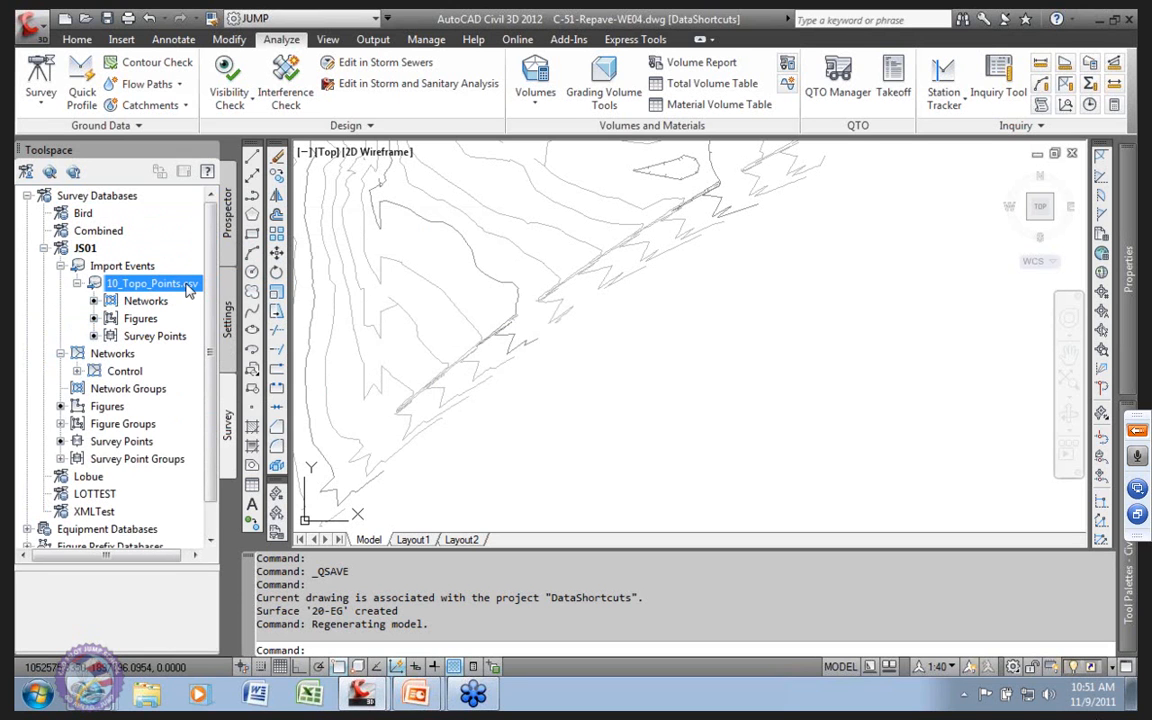
{"action": "mouse_move", "coordinate": [195, 290]}
{"action": "left_click", "coordinate": [110, 408]}
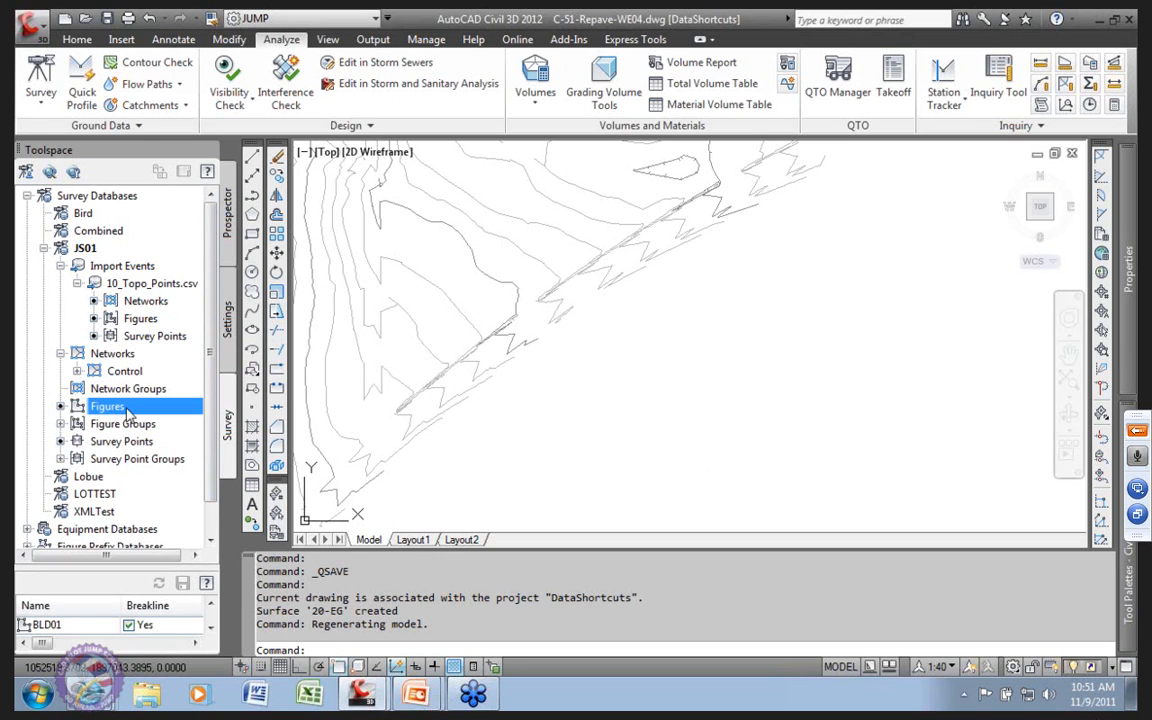
{"action": "scroll", "coordinate": [165, 447], "scroll_direction": "down", "scroll_amount": 1}
{"action": "scroll", "coordinate": [150, 455], "scroll_direction": "up", "scroll_amount": 1}
Step: Float the Toolspace over the drawing, place its item list beside the tree, and widen the figure list
{"action": "mouse_move", "coordinate": [110, 155]}
{"action": "left_mouse_down"}
{"action": "mouse_move", "coordinate": [102, 143]}
{"action": "mouse_move", "coordinate": [597, 190]}
{"action": "mouse_move", "coordinate": [560, 219]}
{"action": "mouse_move", "coordinate": [480, 230]}
{"action": "mouse_move", "coordinate": [182, 243]}
{"action": "mouse_move", "coordinate": [380, 326]}
{"action": "mouse_move", "coordinate": [508, 223]}
{"action": "mouse_move", "coordinate": [583, 380]}
{"action": "mouse_move", "coordinate": [566, 398]}
{"action": "mouse_move", "coordinate": [925, 402]}
{"action": "left_mouse_up"}
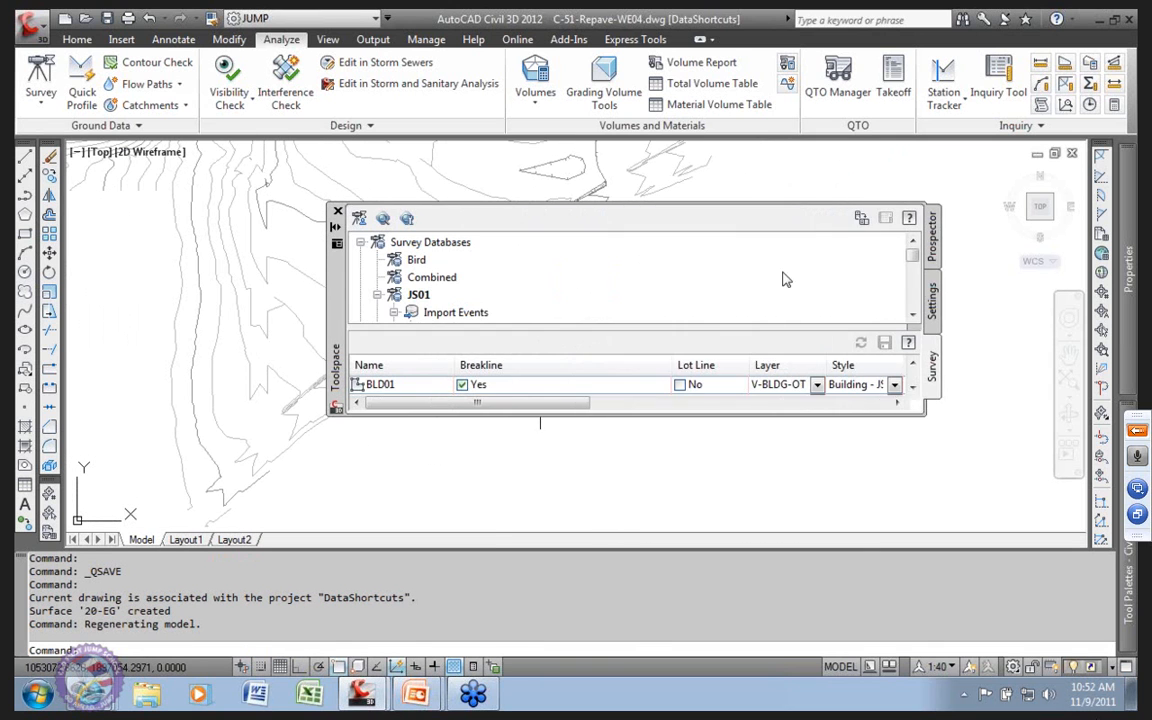
{"action": "left_click", "coordinate": [861, 220]}
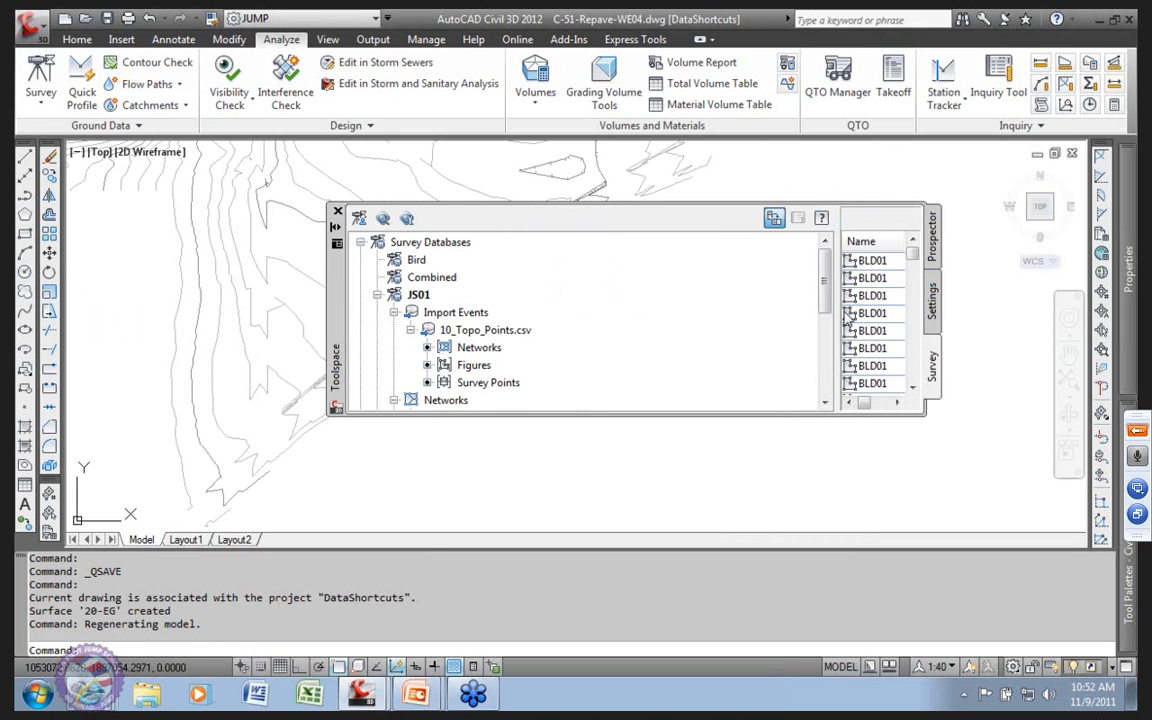
{"action": "left_click_drag", "start_coordinate": [833, 297], "coordinate": [565, 300]}
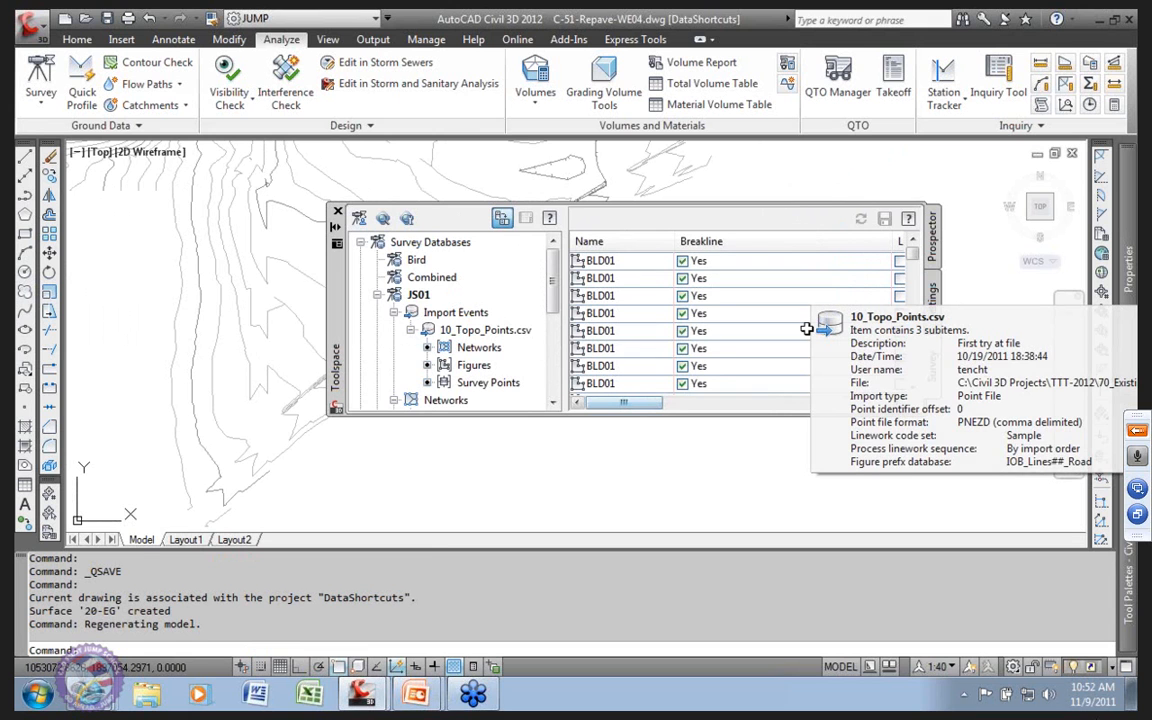
Step: Find the CLR01 figures in the JS01 figure list and highlight each of them in the drawing
{"action": "left_click_drag", "start_coordinate": [911, 256], "coordinate": [910, 293]}
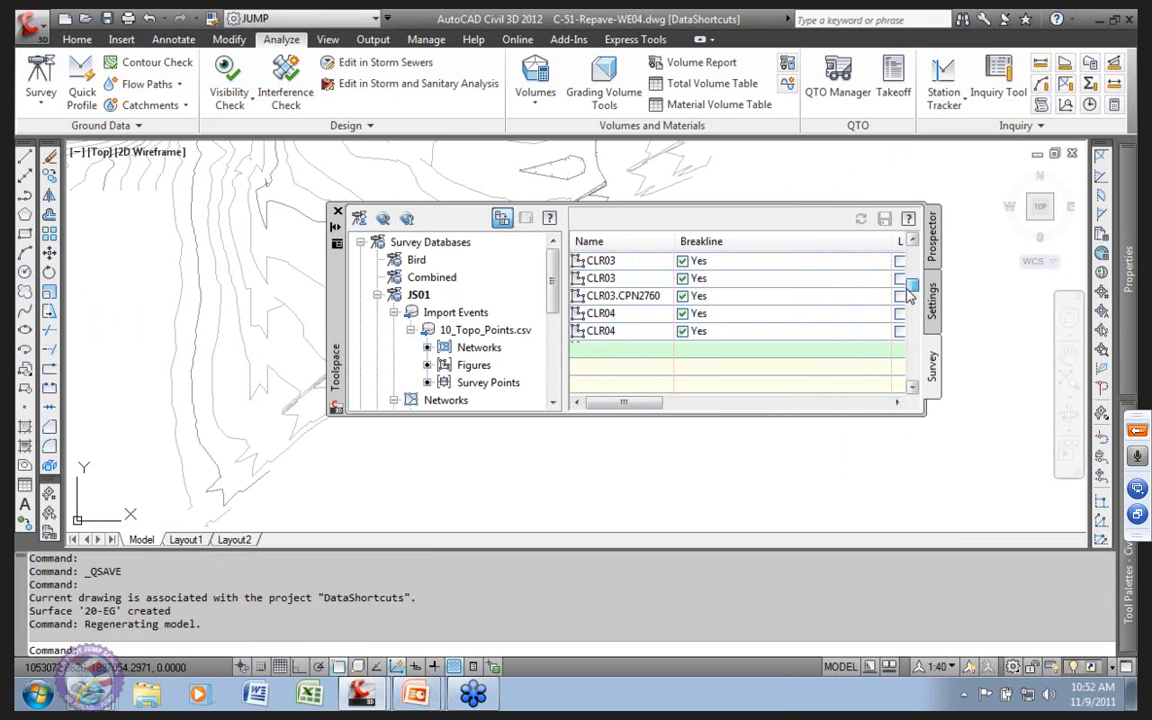
{"action": "left_click", "coordinate": [910, 243]}
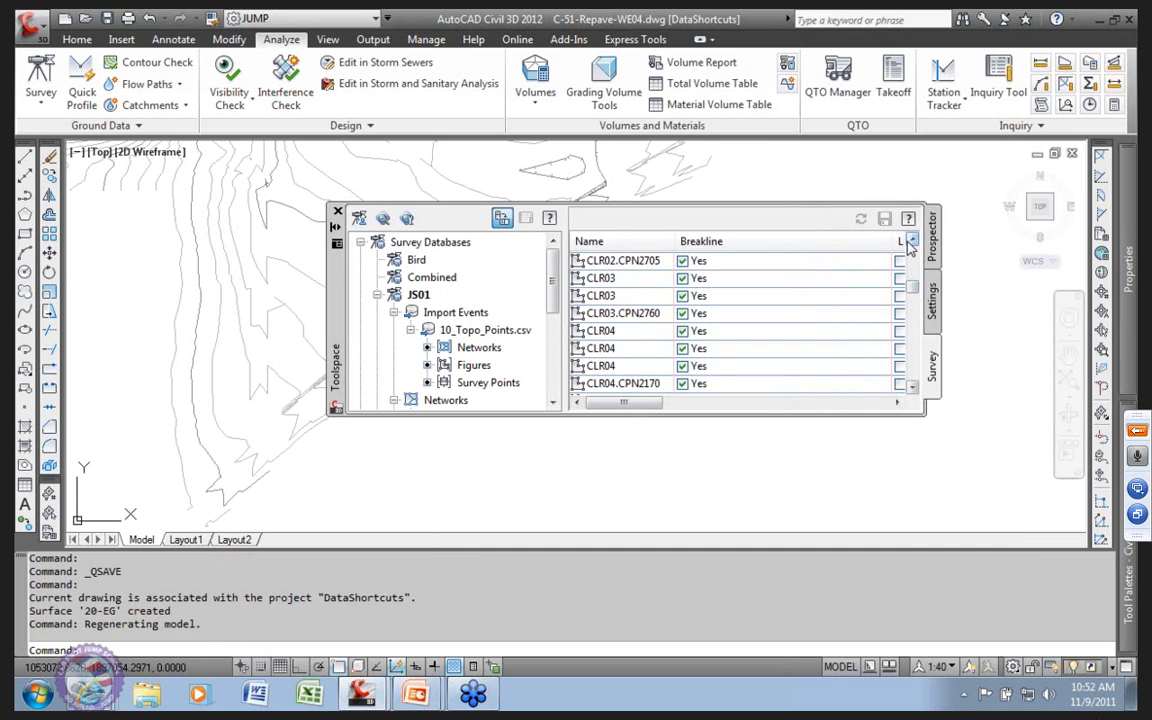
{"action": "left_click", "coordinate": [911, 243]}
{"action": "left_click", "coordinate": [911, 243]}
{"action": "left_click", "coordinate": [911, 243]}
{"action": "left_click", "coordinate": [911, 243]}
{"action": "left_click", "coordinate": [911, 243]}
{"action": "left_click", "coordinate": [580, 296]}
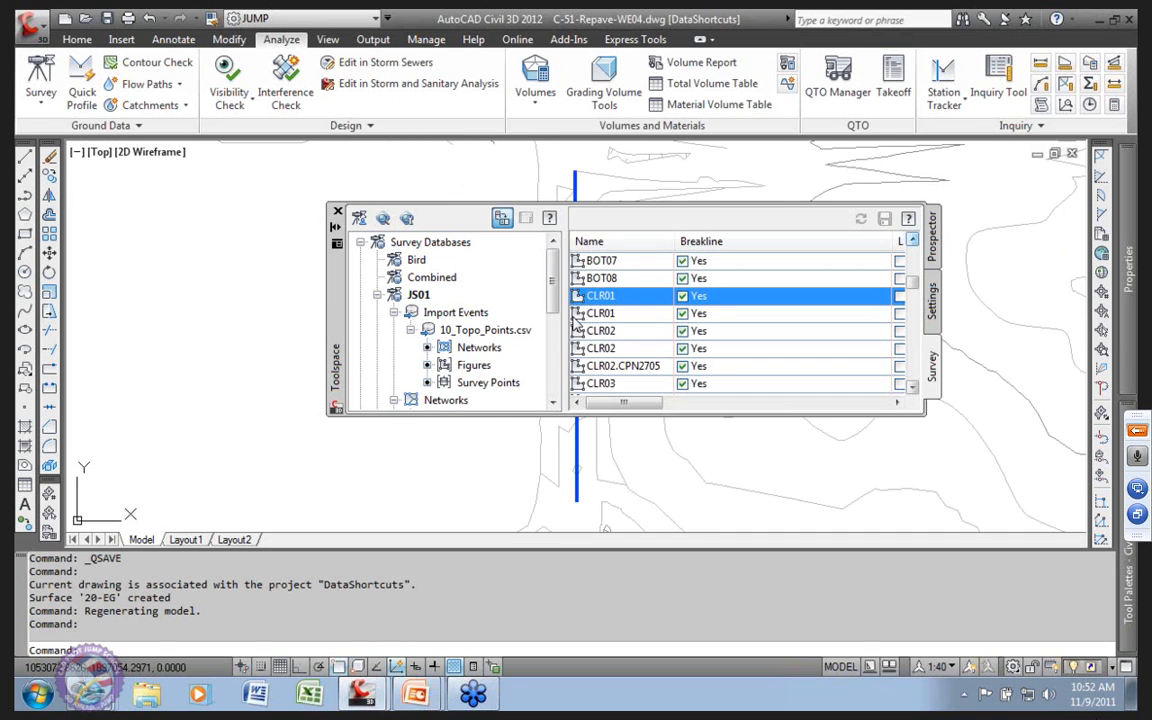
{"action": "left_click", "coordinate": [580, 314]}
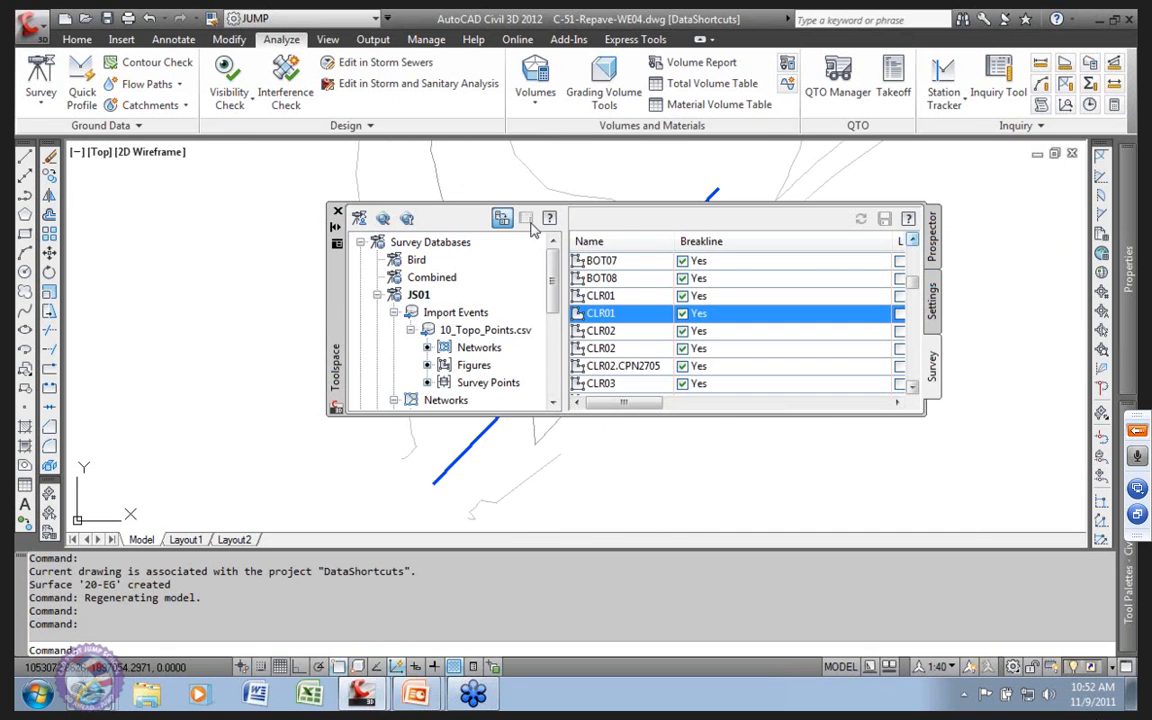
Step: Insert the survey points of the second CLR01 figure into the drawing and move the Toolspace clear of the figure
{"action": "left_click_drag", "start_coordinate": [336, 348], "coordinate": [135, 303]}
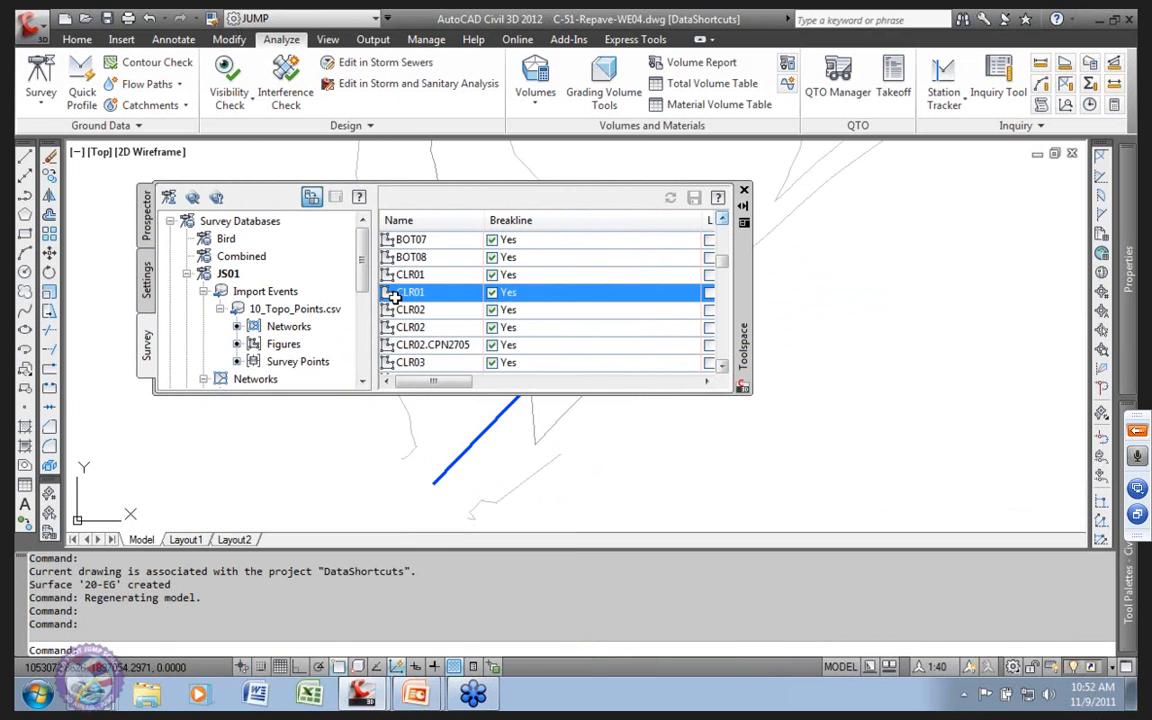
{"action": "right_click", "coordinate": [397, 303]}
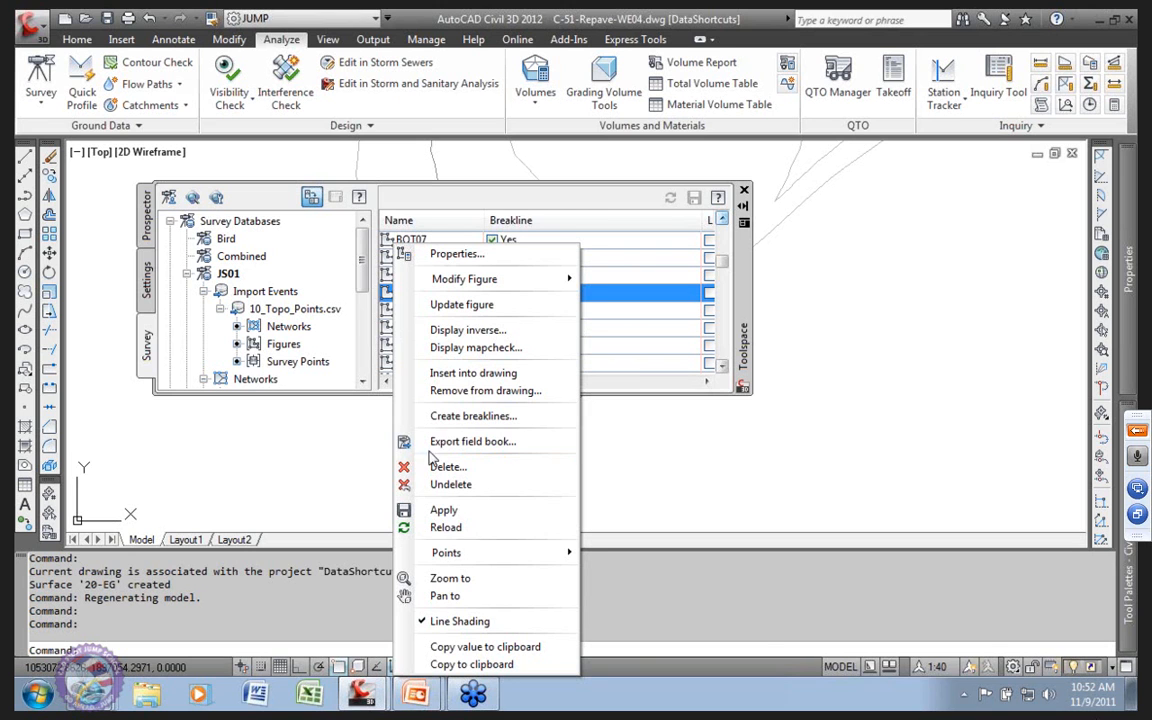
{"action": "mouse_move", "coordinate": [455, 553]}
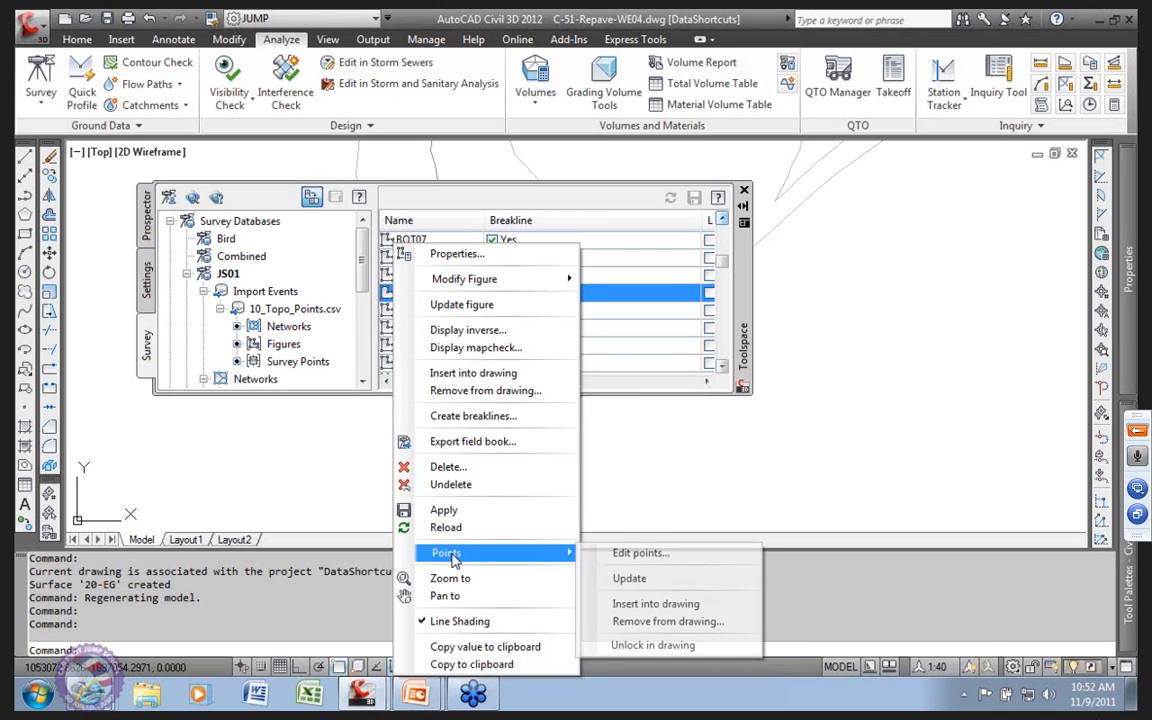
{"action": "left_click", "coordinate": [664, 605]}
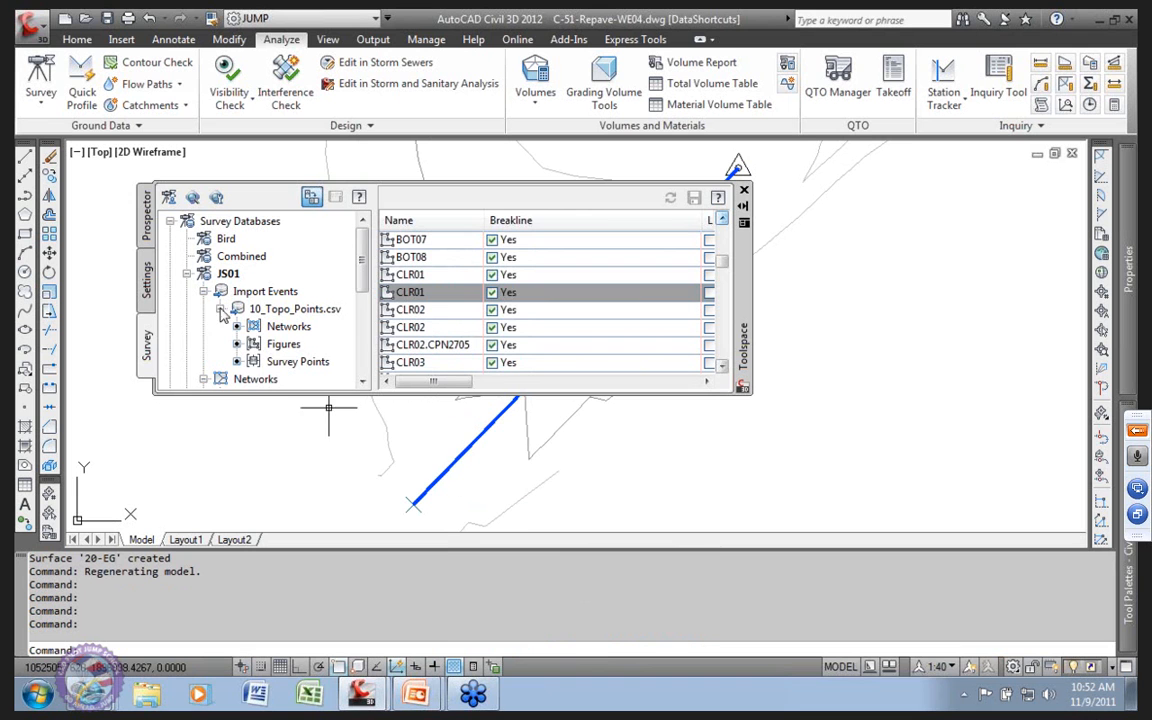
{"action": "left_click", "coordinate": [671, 290]}
{"action": "left_click_drag", "start_coordinate": [737, 265], "coordinate": [636, 285]}
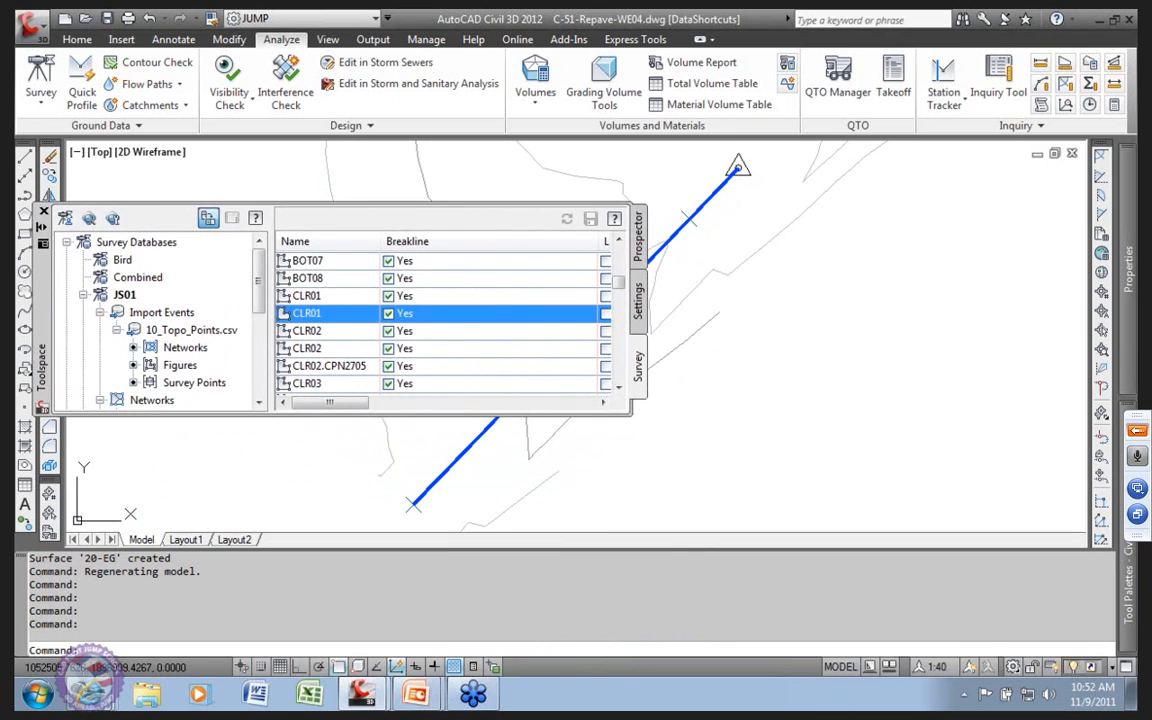
Step: Highlight both CLR02 figures in turn and insert the survey points of the second one, along the diagonal road, into the drawing
{"action": "left_click", "coordinate": [296, 331]}
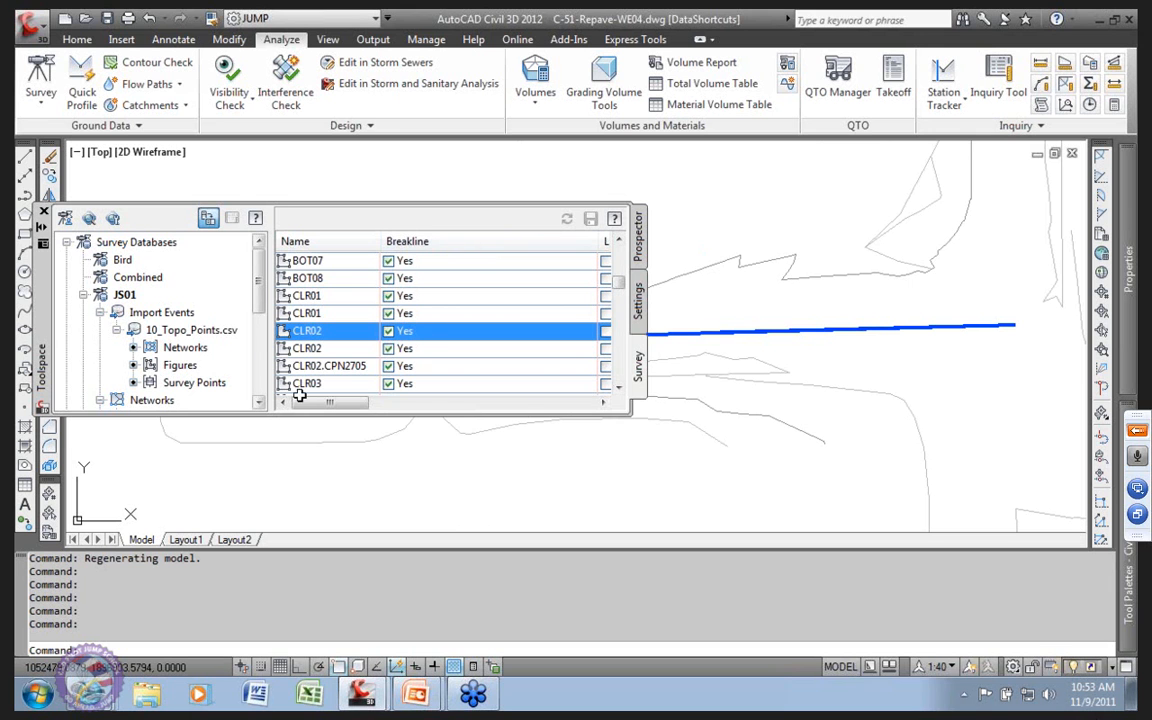
{"action": "left_click_drag", "start_coordinate": [44, 312], "coordinate": [162, 313]}
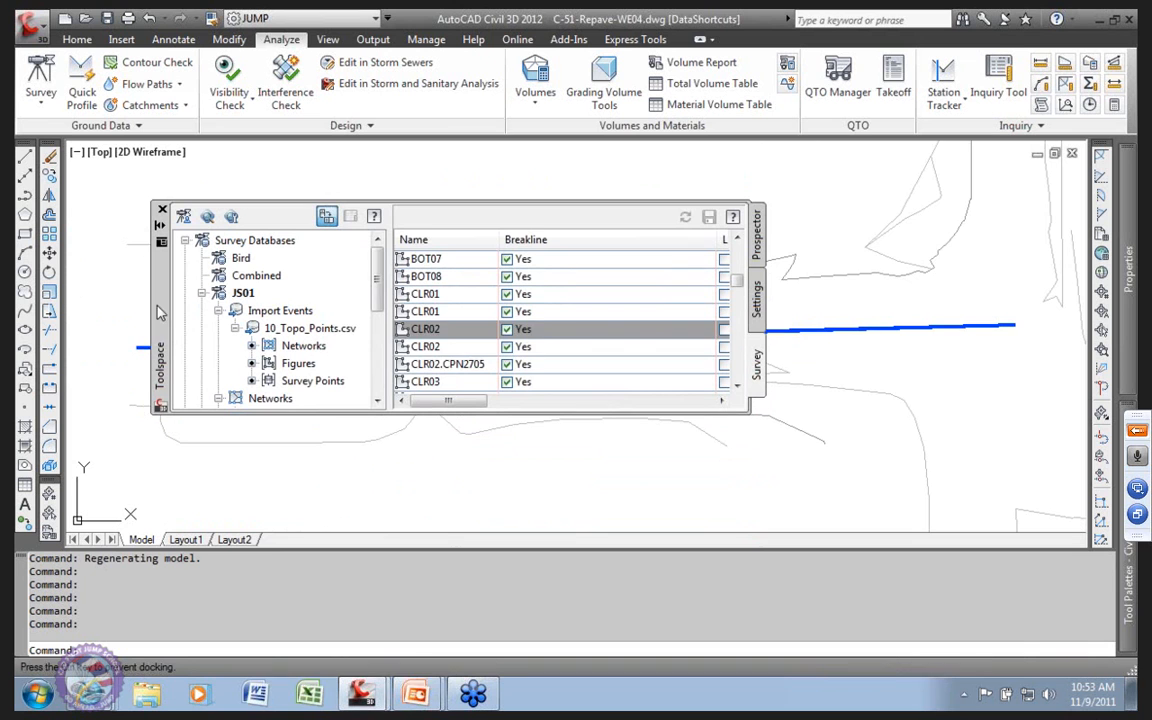
{"action": "left_click", "coordinate": [400, 347]}
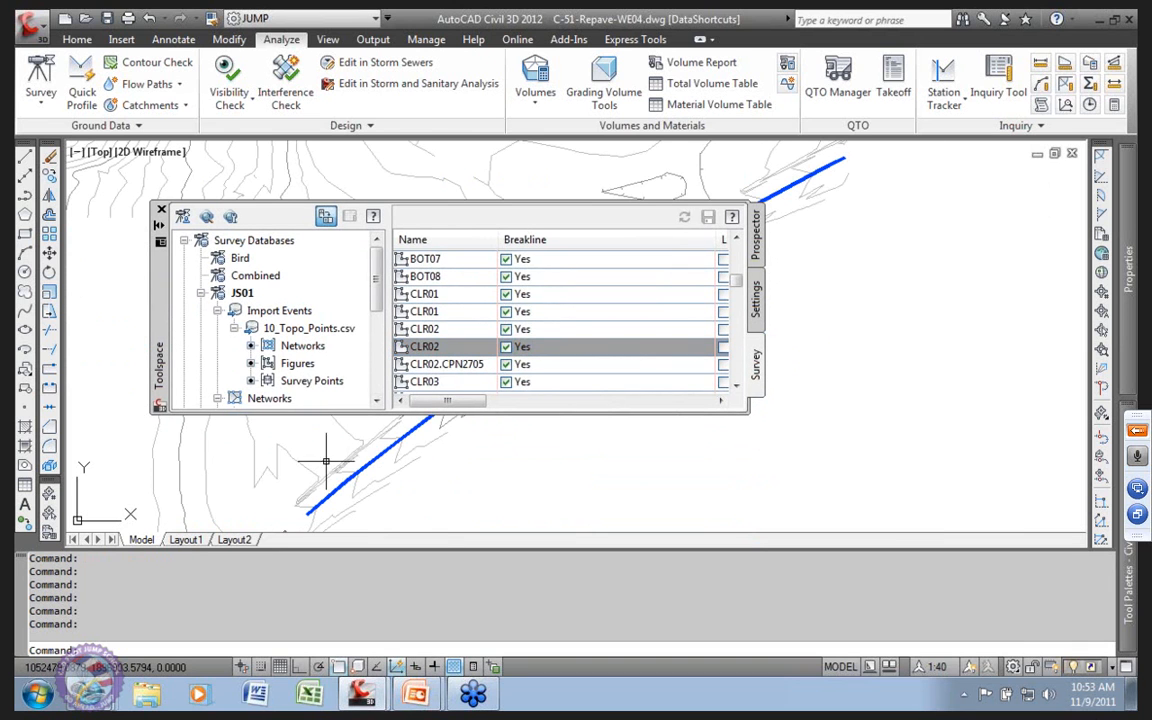
{"action": "left_click_drag", "start_coordinate": [165, 320], "coordinate": [222, 305]}
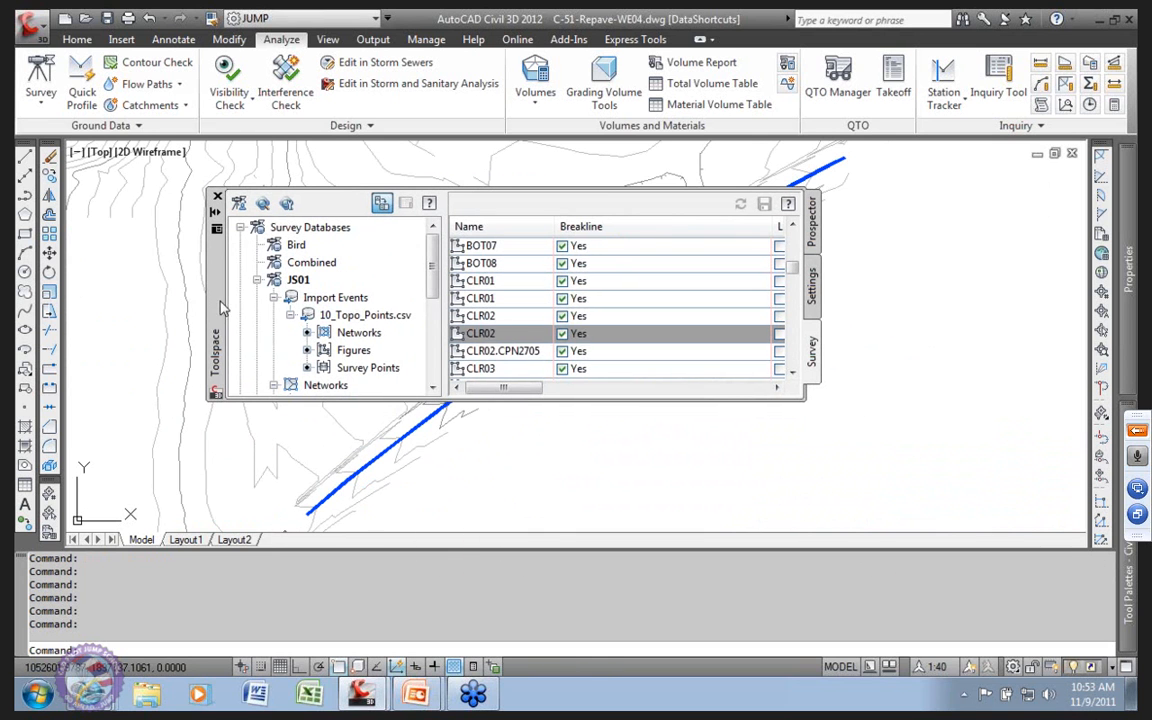
{"action": "right_click", "coordinate": [488, 341]}
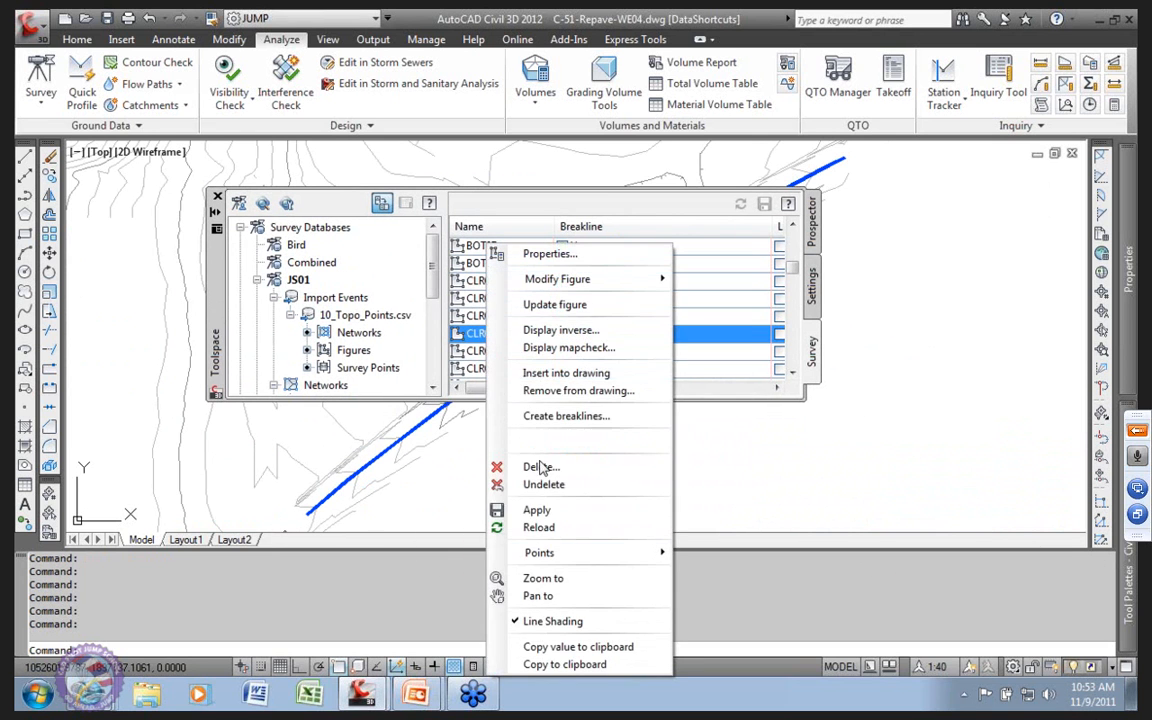
{"action": "mouse_move", "coordinate": [577, 557]}
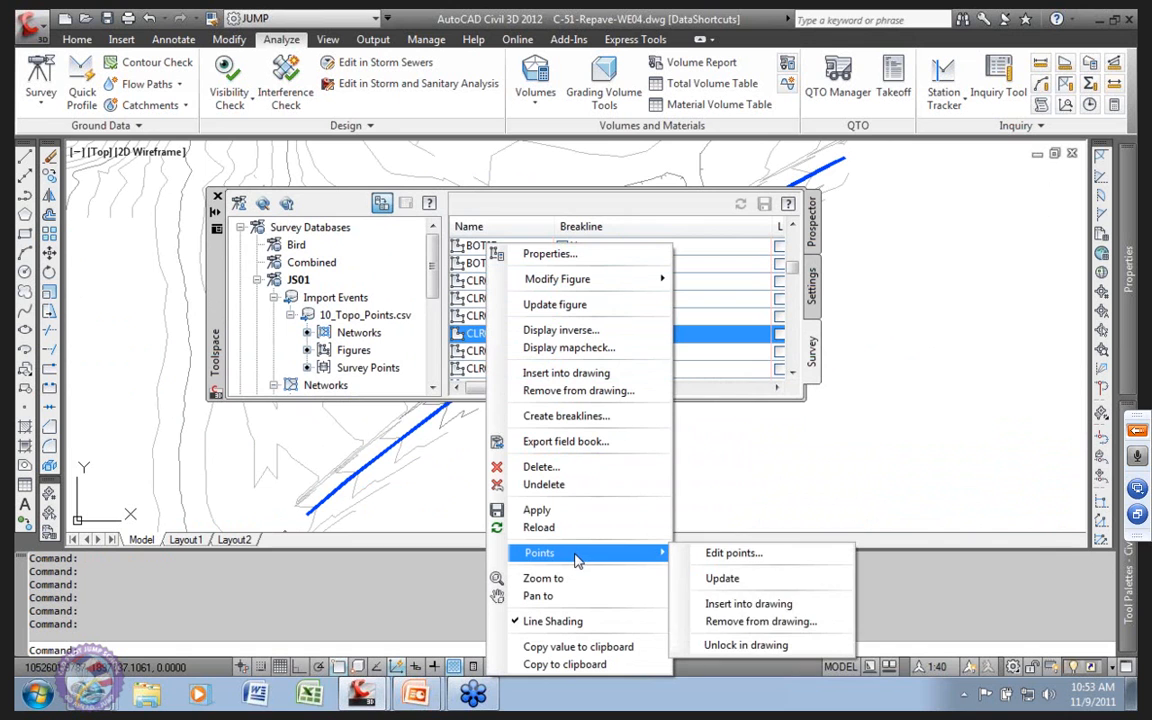
{"action": "left_click", "coordinate": [722, 606]}
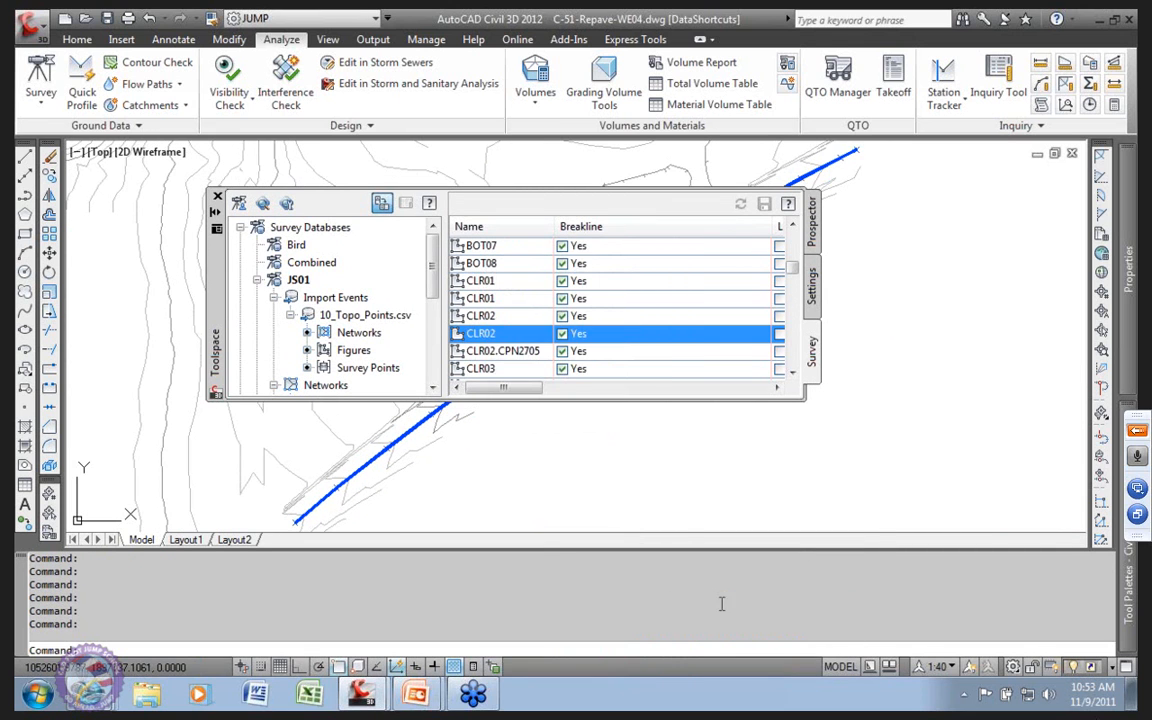
Step: Zoom the drawing to the CLR02.CPN2705 figure and move the Toolspace clear of it
{"action": "left_click", "coordinate": [482, 352]}
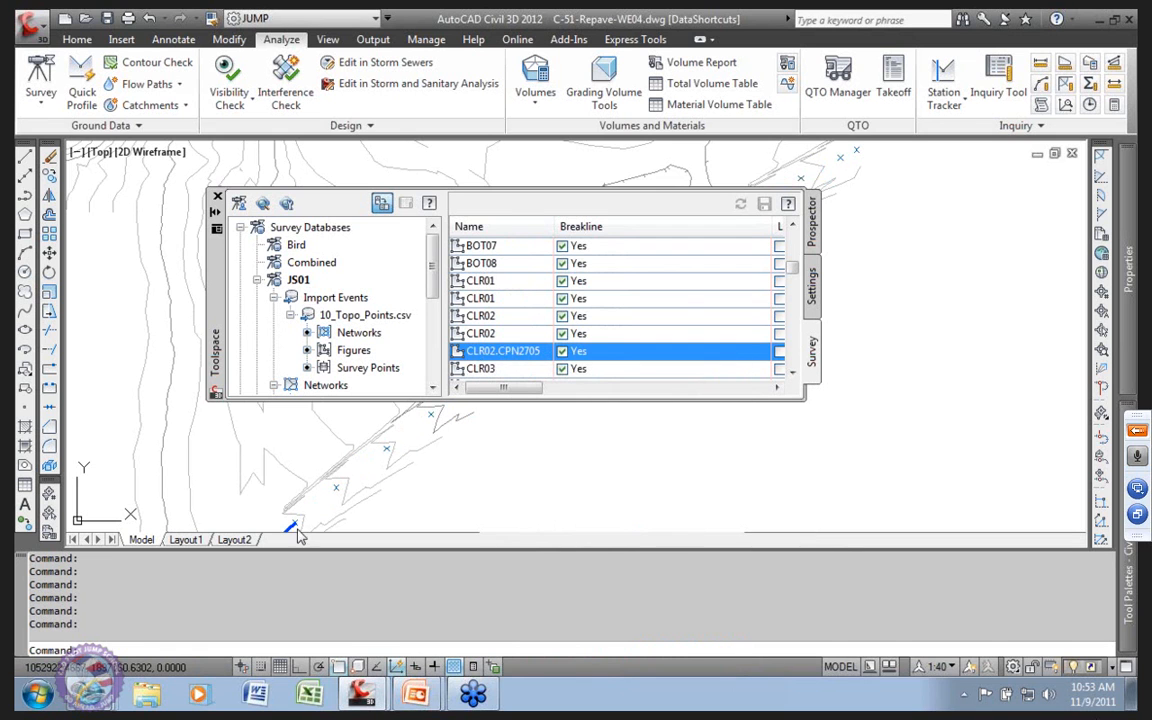
{"action": "double_click", "coordinate": [458, 352]}
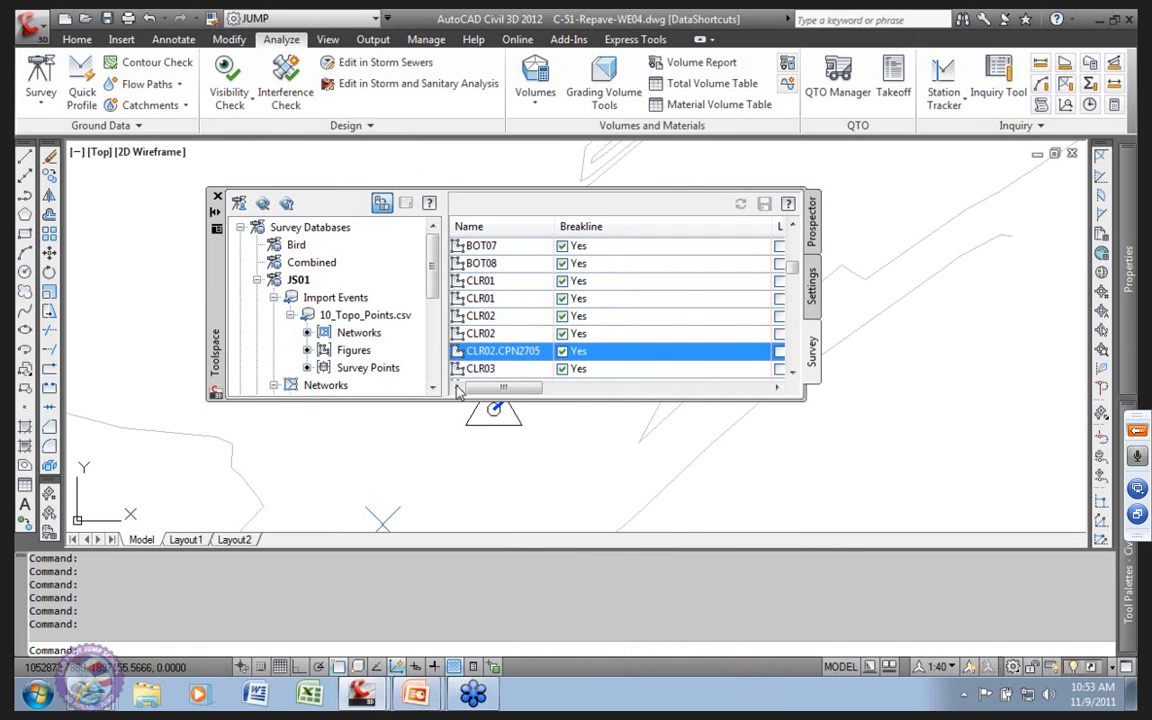
{"action": "mouse_move", "coordinate": [218, 338]}
{"action": "left_mouse_down"}
{"action": "mouse_move", "coordinate": [270, 447]}
{"action": "mouse_move", "coordinate": [333, 514]}
{"action": "left_mouse_up"}
{"action": "left_click_drag", "start_coordinate": [408, 544], "coordinate": [212, 270]}
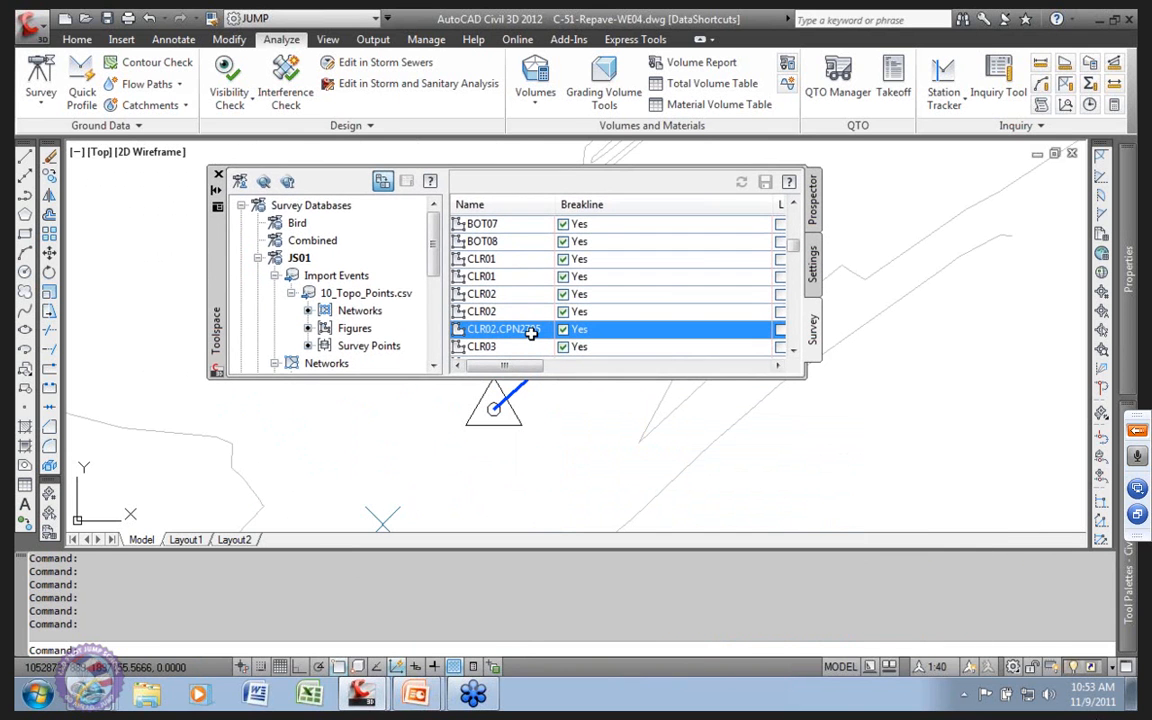
Step: Insert the survey points of the CLR02.CPN2705 figure into the drawing and dock the Toolspace
{"action": "right_click", "coordinate": [476, 334]}
{"action": "mouse_move", "coordinate": [520, 552]}
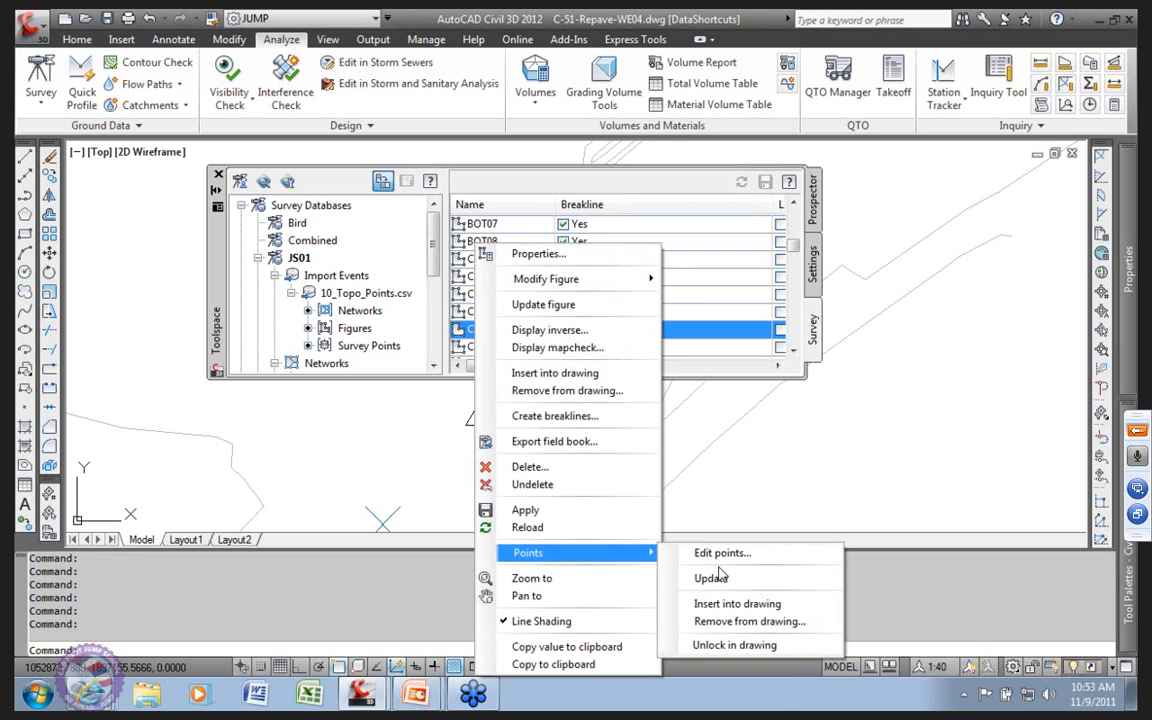
{"action": "left_click", "coordinate": [737, 604]}
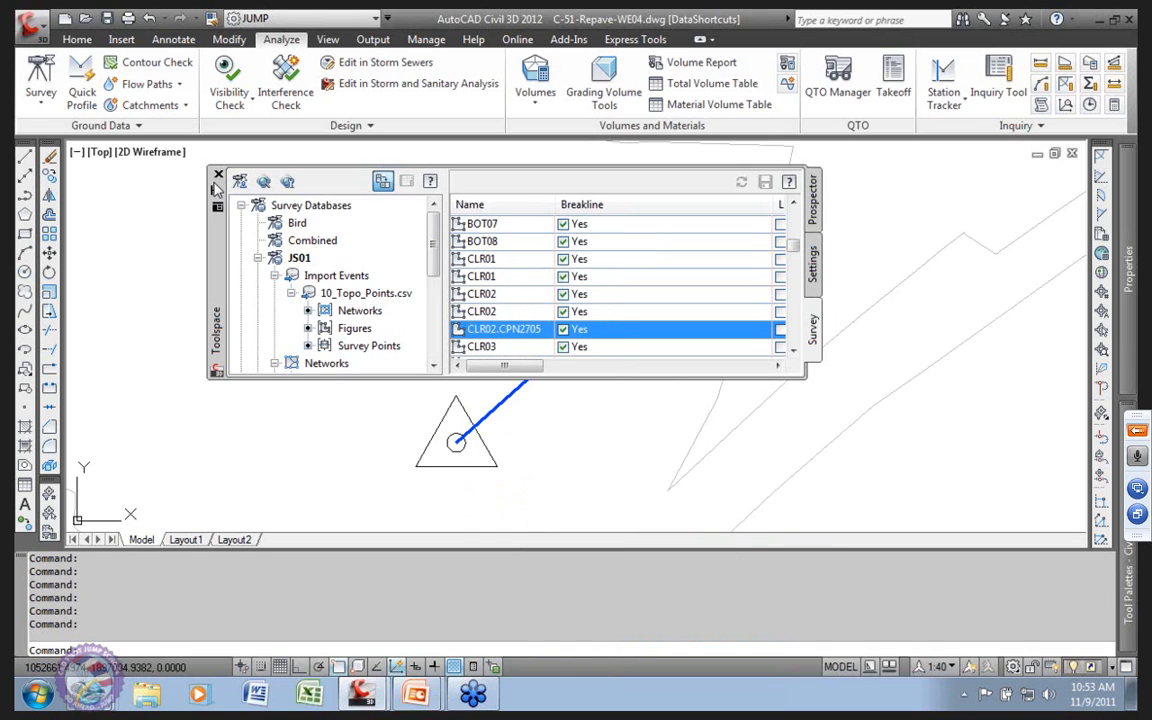
{"action": "left_click", "coordinate": [220, 243]}
{"action": "left_click_drag", "start_coordinate": [220, 243], "coordinate": [265, 352]}
Step: Examine the inserted centerline survey points along the diagonal road
{"action": "scroll", "coordinate": [643, 379], "scroll_direction": "down", "scroll_amount": 4}
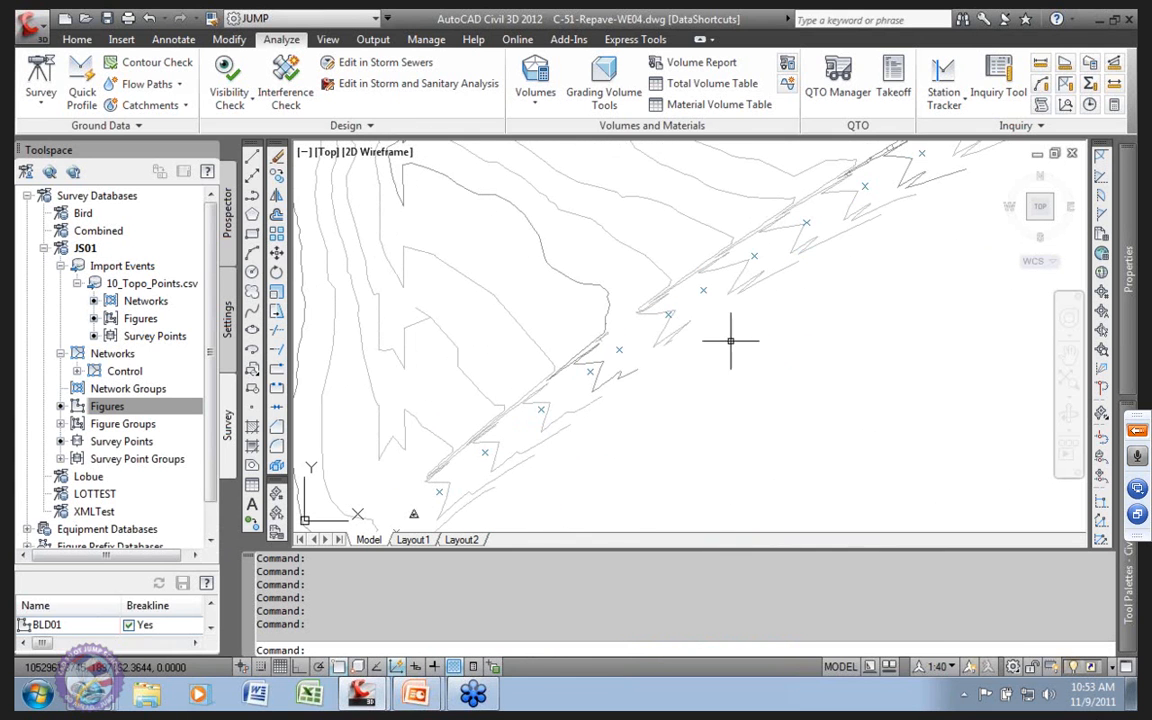
{"action": "mouse_move", "coordinate": [848, 252]}
{"action": "middle_mouse_down"}
{"action": "mouse_move", "coordinate": [877, 216]}
{"action": "mouse_move", "coordinate": [635, 409]}
{"action": "mouse_move", "coordinate": [850, 291]}
{"action": "mouse_move", "coordinate": [786, 320]}
{"action": "middle_mouse_up"}
{"action": "scroll", "coordinate": [780, 321], "scroll_direction": "down", "scroll_amount": 4}
{"action": "middle_click_drag", "start_coordinate": [650, 413], "coordinate": [609, 420]}
{"action": "scroll", "coordinate": [609, 420], "scroll_direction": "up", "scroll_amount": 2}
{"action": "scroll", "coordinate": [609, 420], "scroll_direction": "up", "scroll_amount": 5}
{"action": "scroll", "coordinate": [609, 420], "scroll_direction": "down", "scroll_amount": 4}
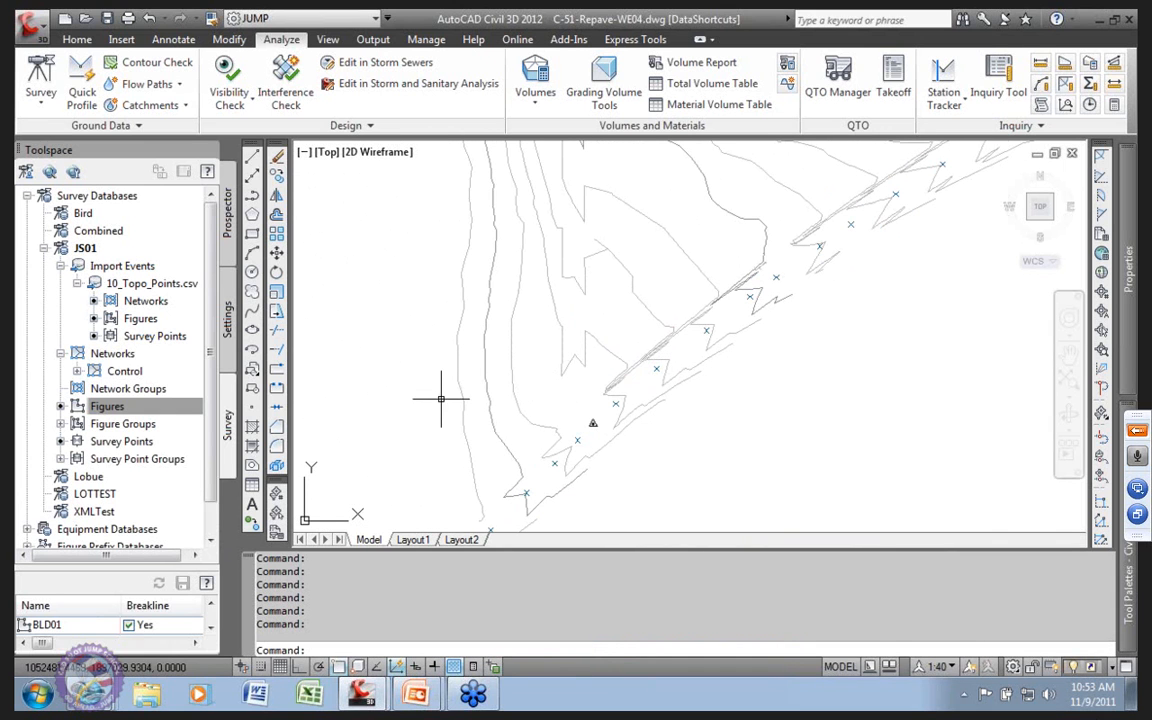
Step: List the JS01 survey points in an enlarged list and sort them by description
{"action": "left_click", "coordinate": [121, 441]}
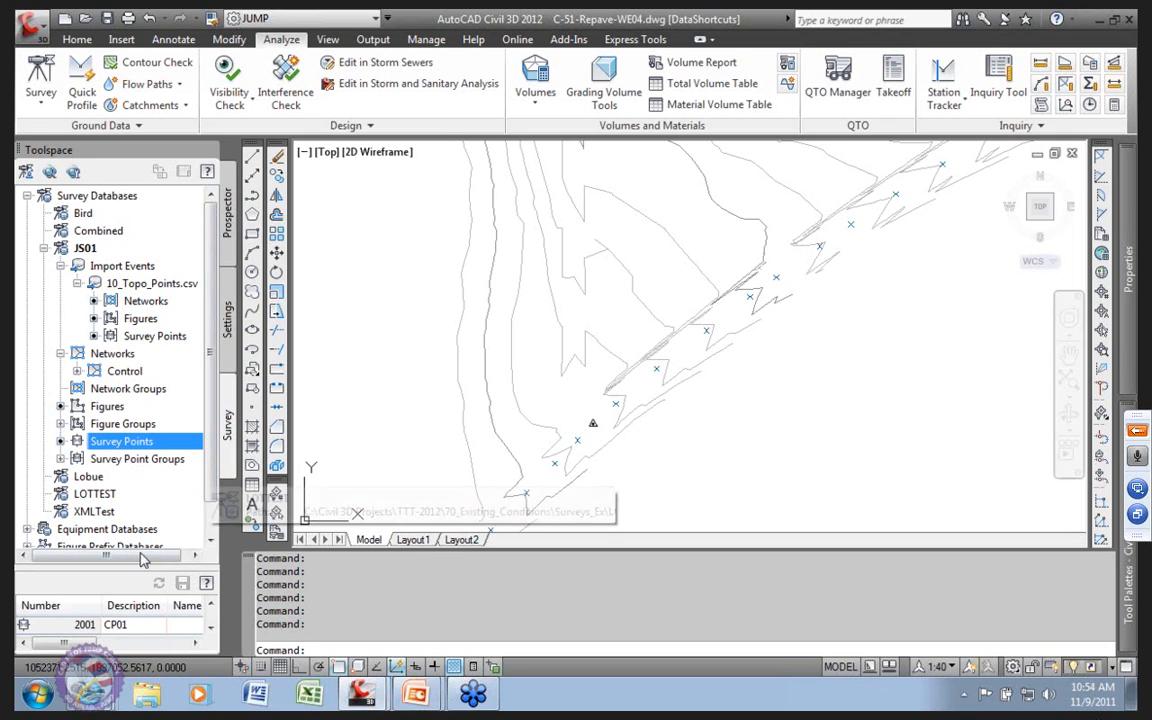
{"action": "left_click_drag", "start_coordinate": [91, 568], "coordinate": [100, 296]}
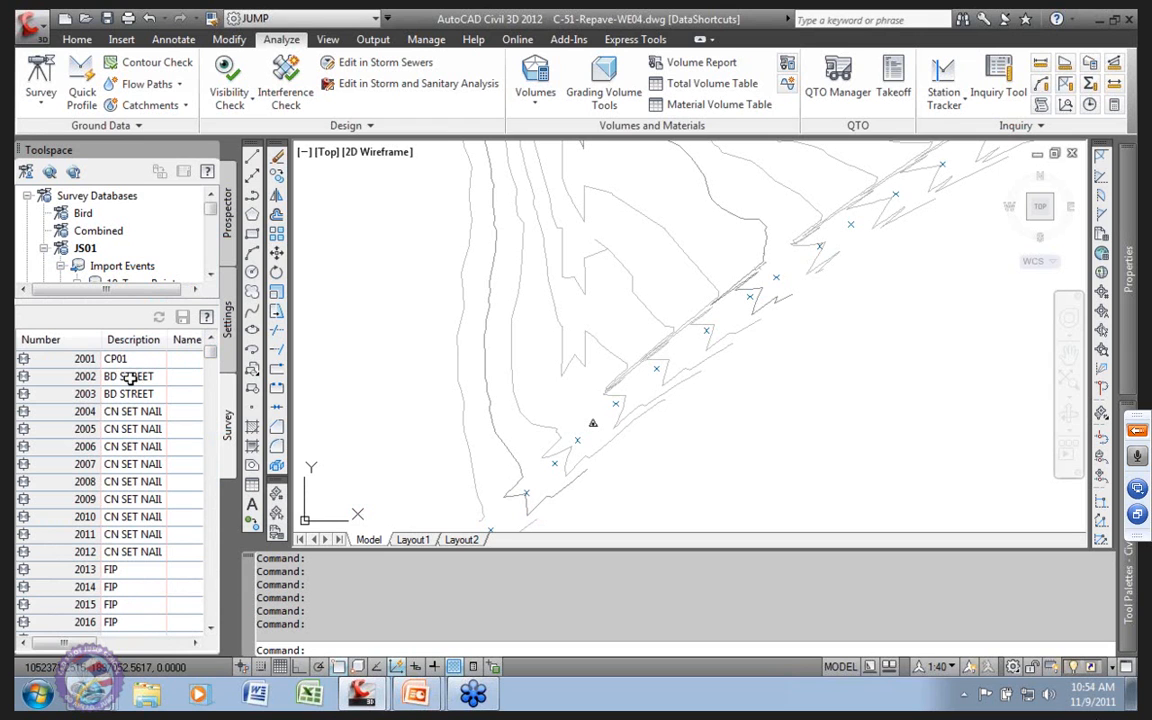
{"action": "left_click", "coordinate": [132, 342]}
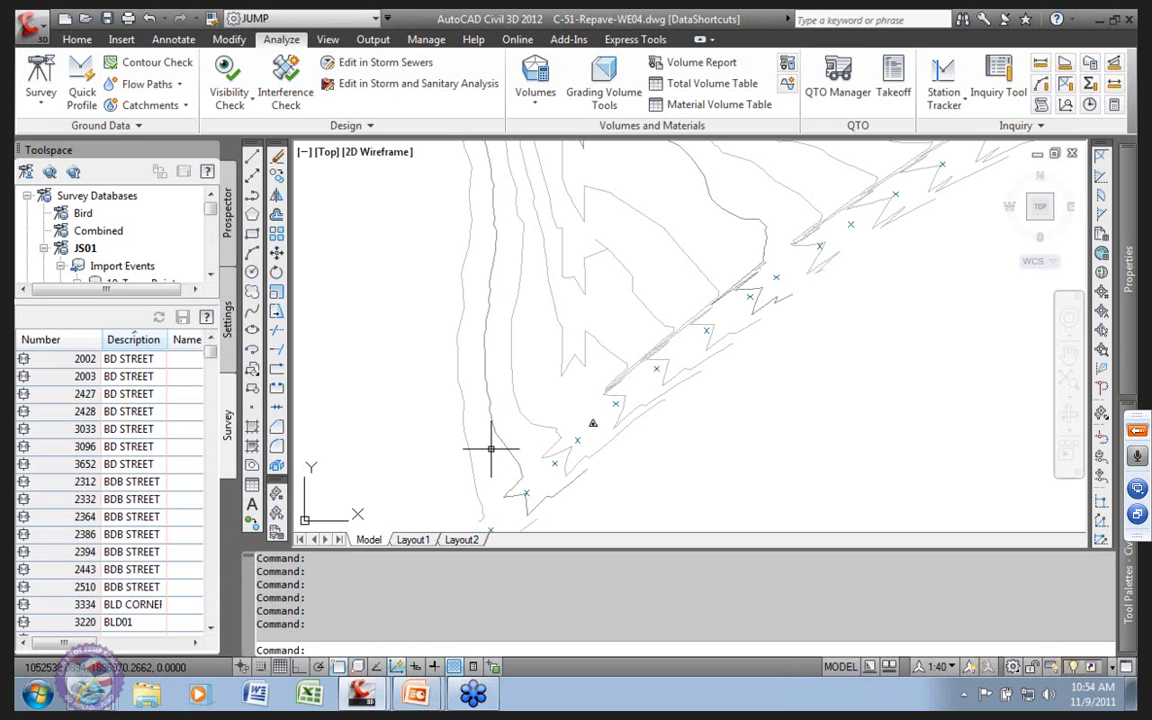
{"action": "scroll", "coordinate": [612, 402], "scroll_direction": "up", "scroll_amount": 2}
{"action": "scroll", "coordinate": [603, 412], "scroll_direction": "down", "scroll_amount": 2}
{"action": "scroll", "coordinate": [597, 424], "scroll_direction": "up", "scroll_amount": 2}
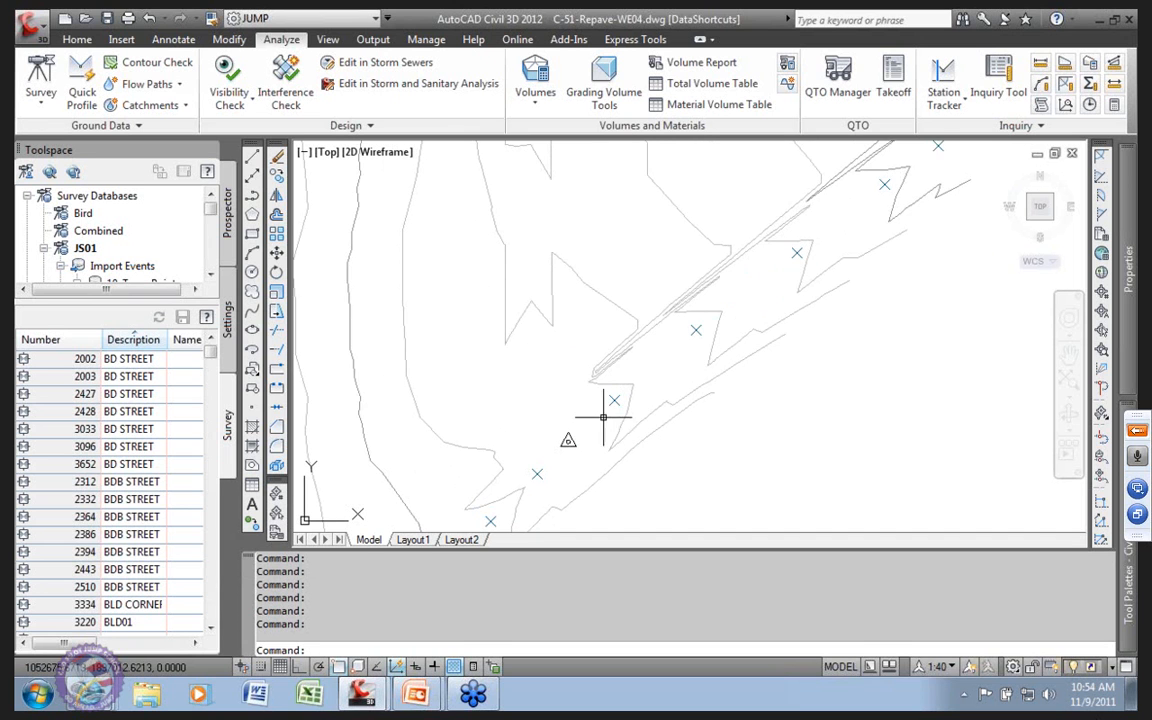
{"action": "scroll", "coordinate": [599, 417], "scroll_direction": "up", "scroll_amount": 1}
{"action": "scroll", "coordinate": [599, 417], "scroll_direction": "down", "scroll_amount": 3}
{"action": "scroll", "coordinate": [530, 362], "scroll_direction": "up", "scroll_amount": 3}
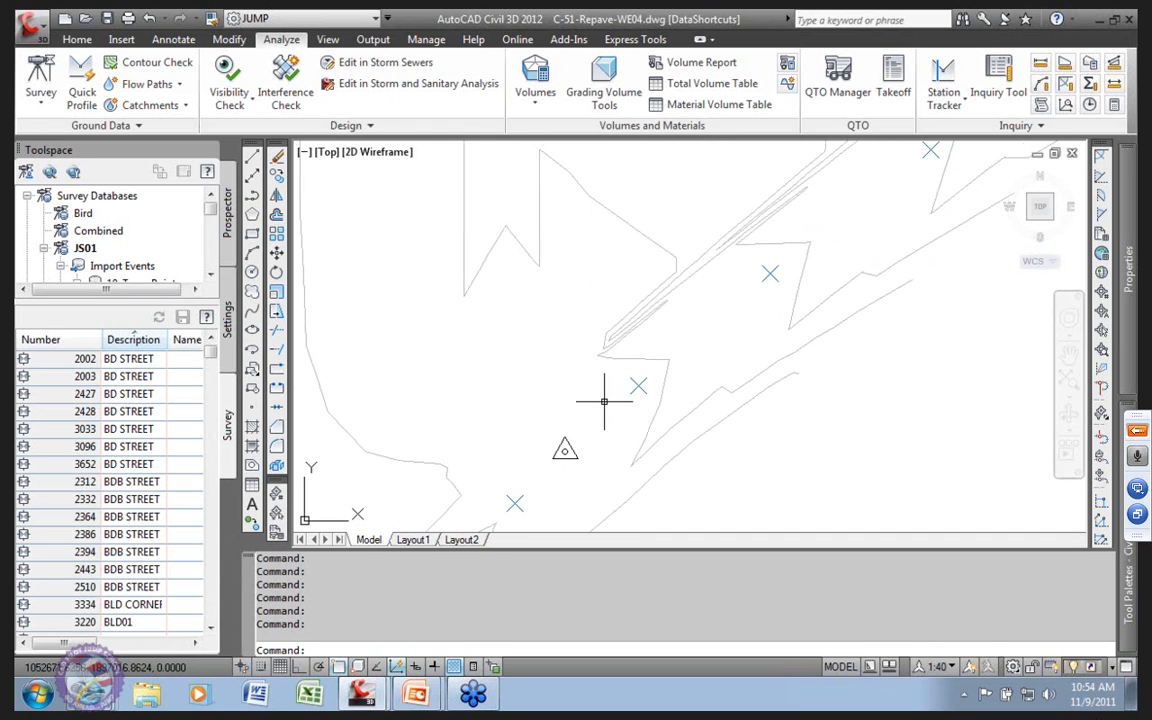
Step: Update all point groups of the C-51-Repave-WE04 drawing
{"action": "left_click", "coordinate": [227, 222]}
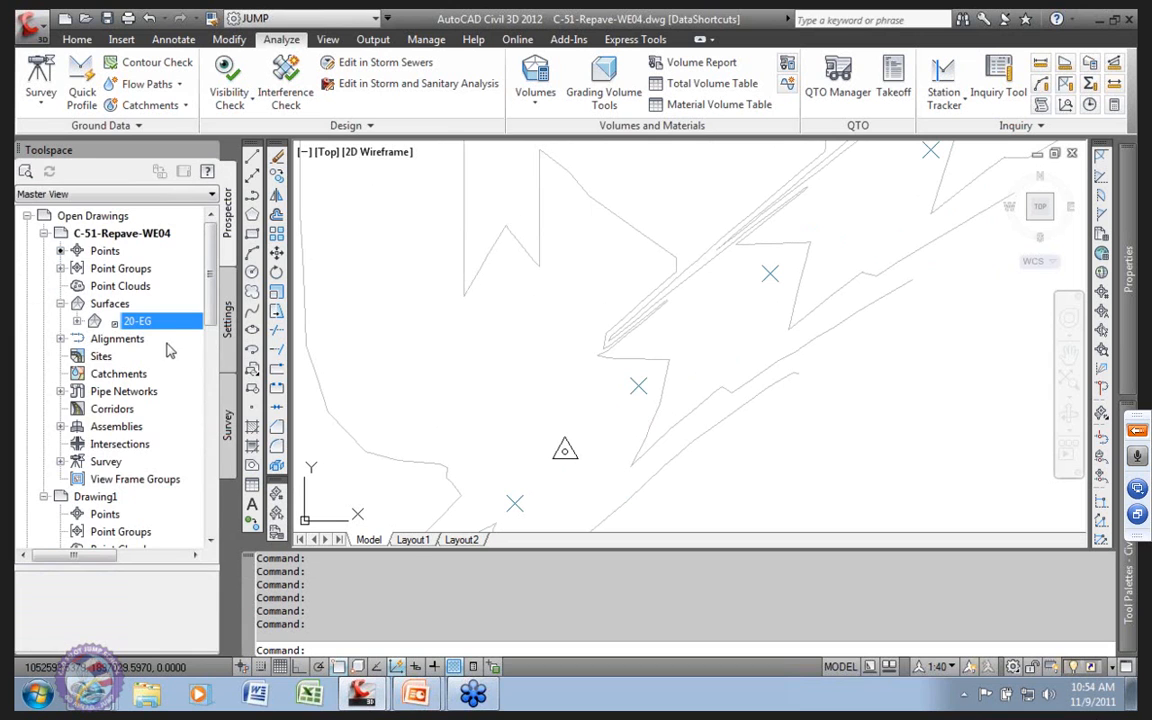
{"action": "left_click", "coordinate": [121, 270]}
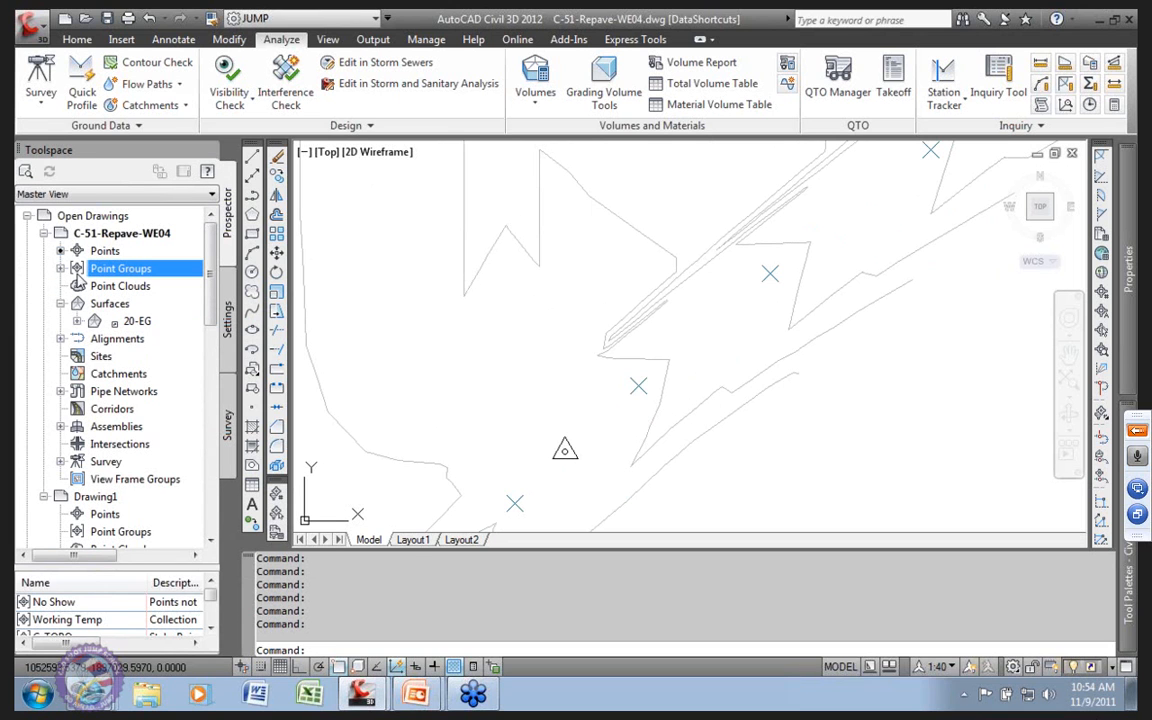
{"action": "right_click", "coordinate": [131, 272]}
{"action": "left_click", "coordinate": [182, 343]}
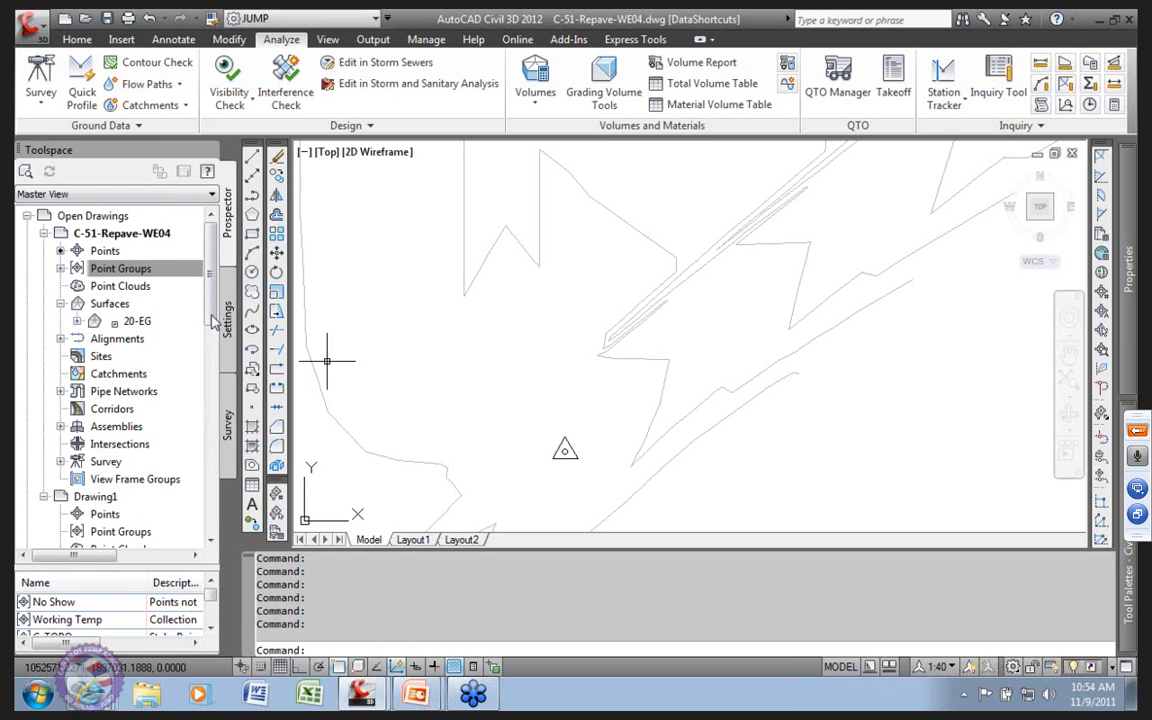
Step: Move the _All Points group to the top of the point group display order
{"action": "left_click", "coordinate": [122, 268]}
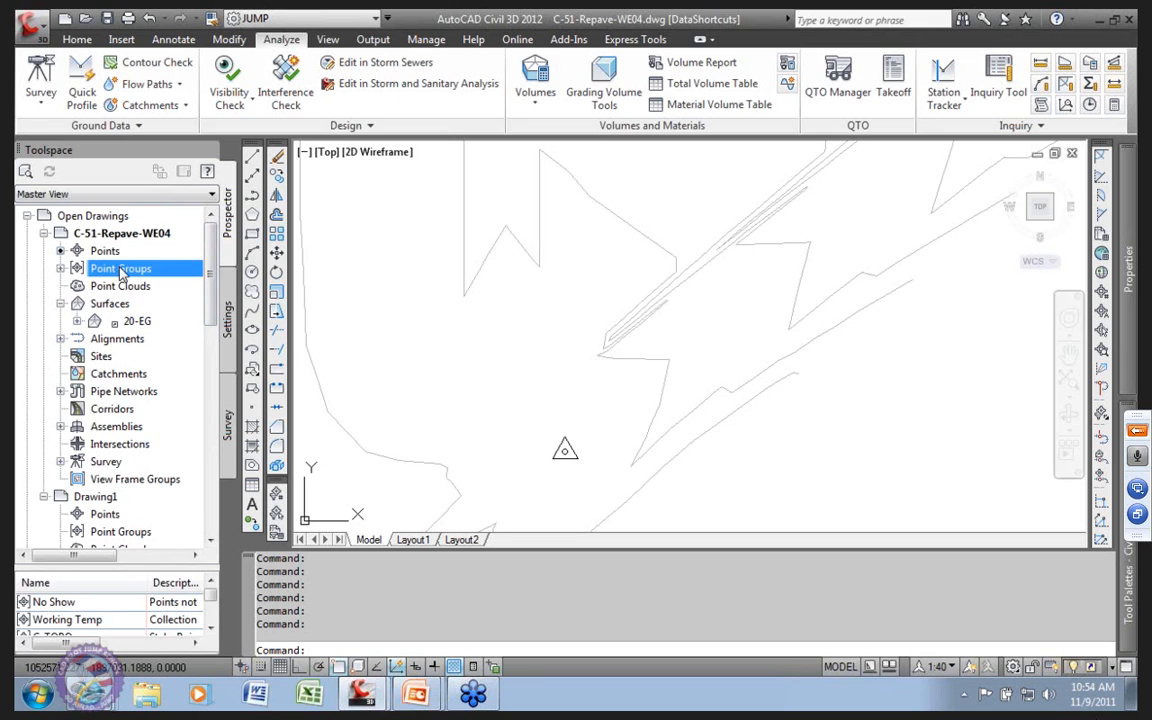
{"action": "left_click", "coordinate": [61, 268]}
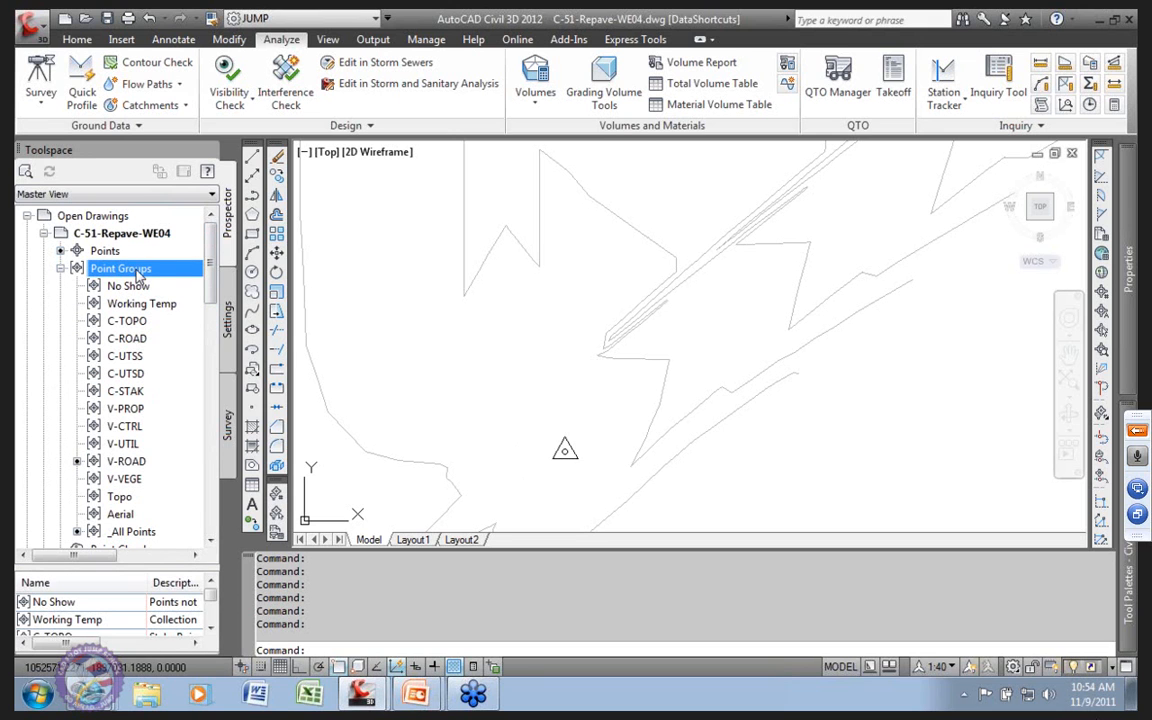
{"action": "right_click", "coordinate": [153, 272]}
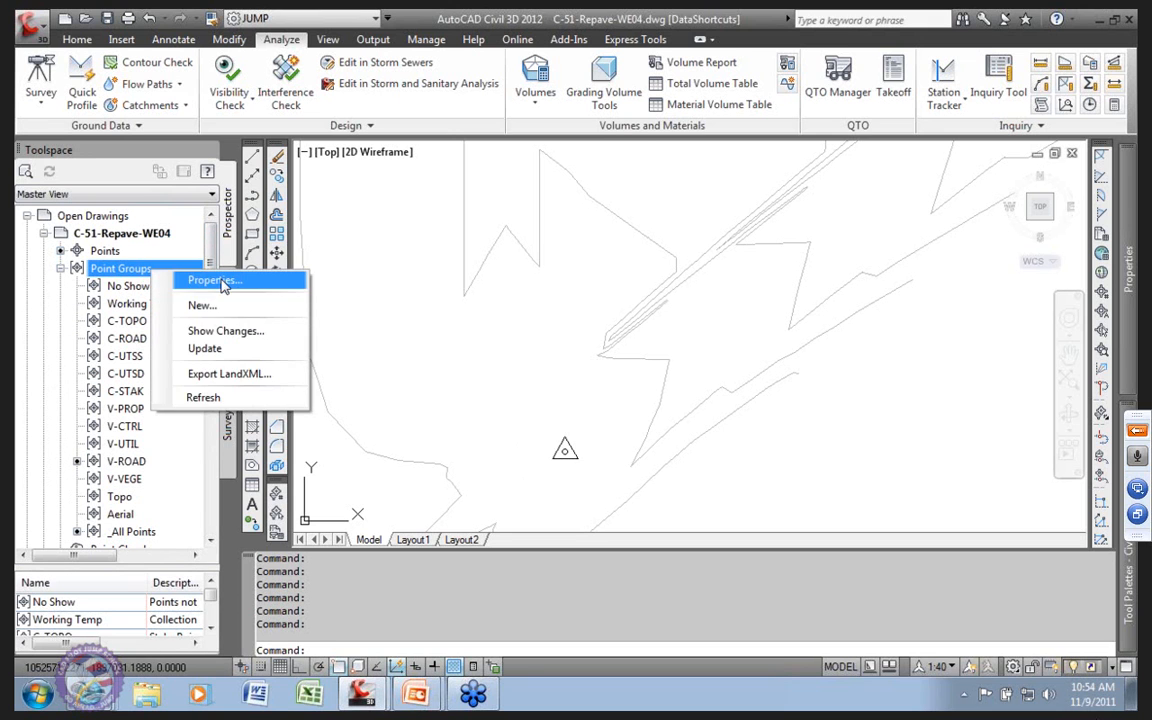
{"action": "left_click", "coordinate": [270, 280]}
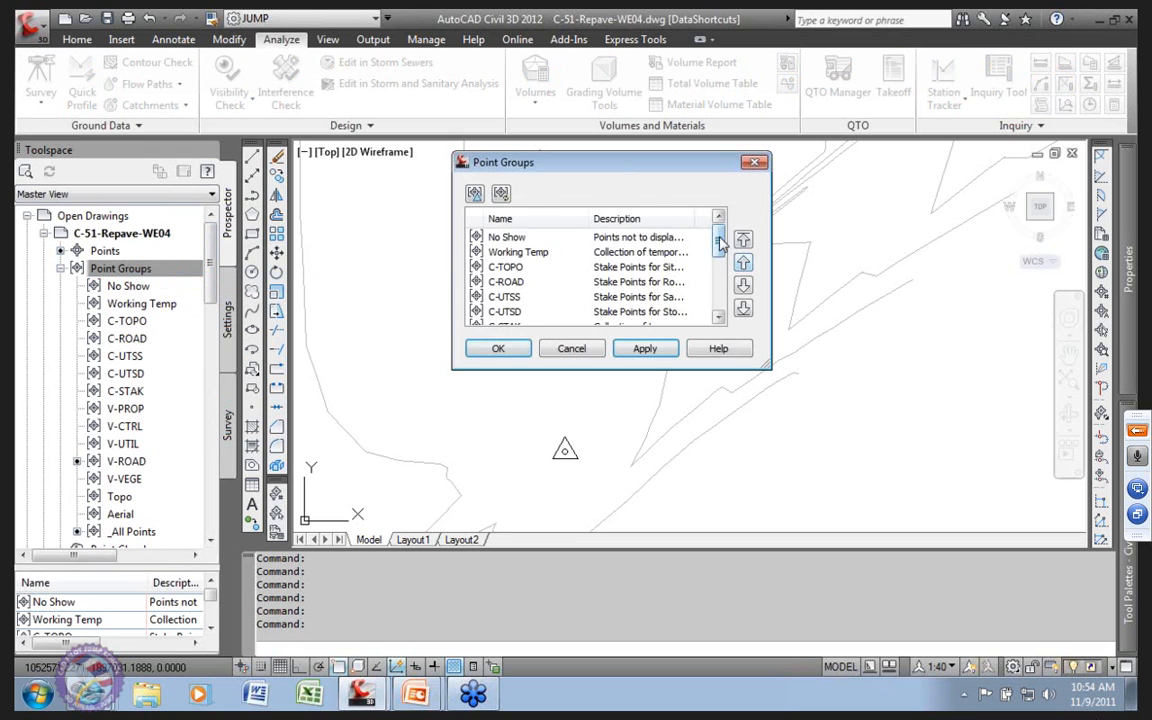
{"action": "left_click_drag", "start_coordinate": [721, 245], "coordinate": [719, 292]}
{"action": "left_click", "coordinate": [520, 313]}
{"action": "left_click", "coordinate": [743, 240]}
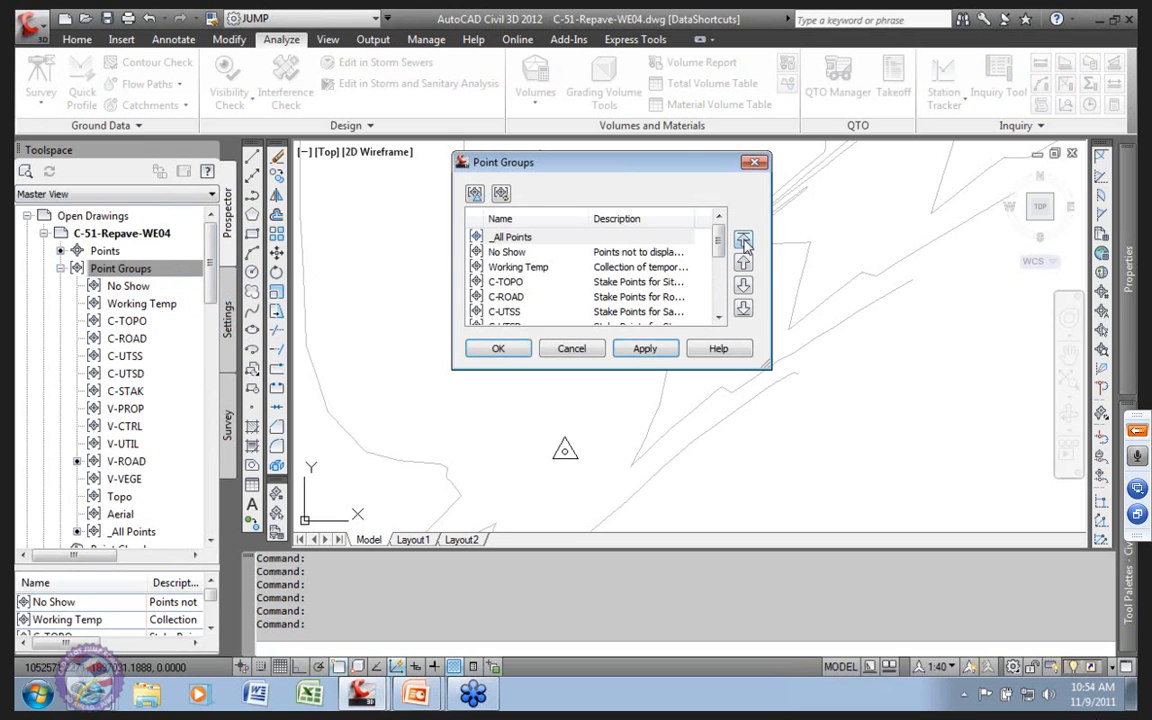
{"action": "left_click", "coordinate": [497, 350]}
Step: Choose V-PONT - JS as the default point style of the _All Points group
{"action": "left_click", "coordinate": [151, 287]}
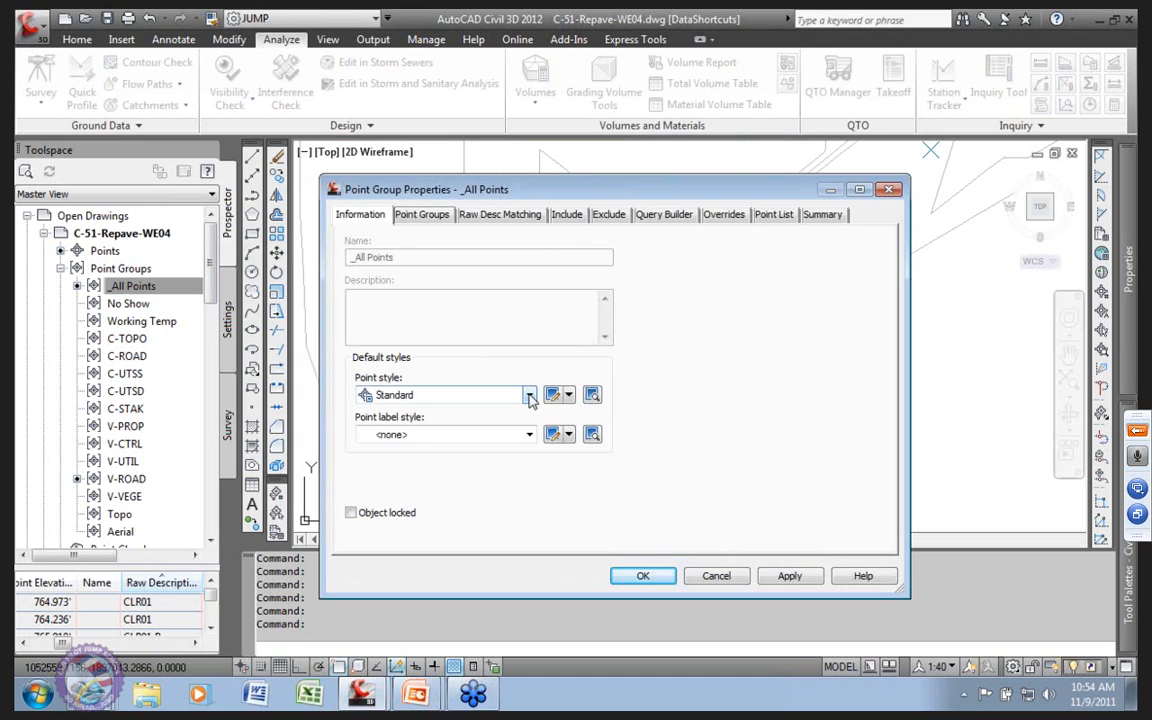
{"action": "left_click", "coordinate": [530, 396]}
{"action": "left_click_drag", "start_coordinate": [597, 543], "coordinate": [599, 566]}
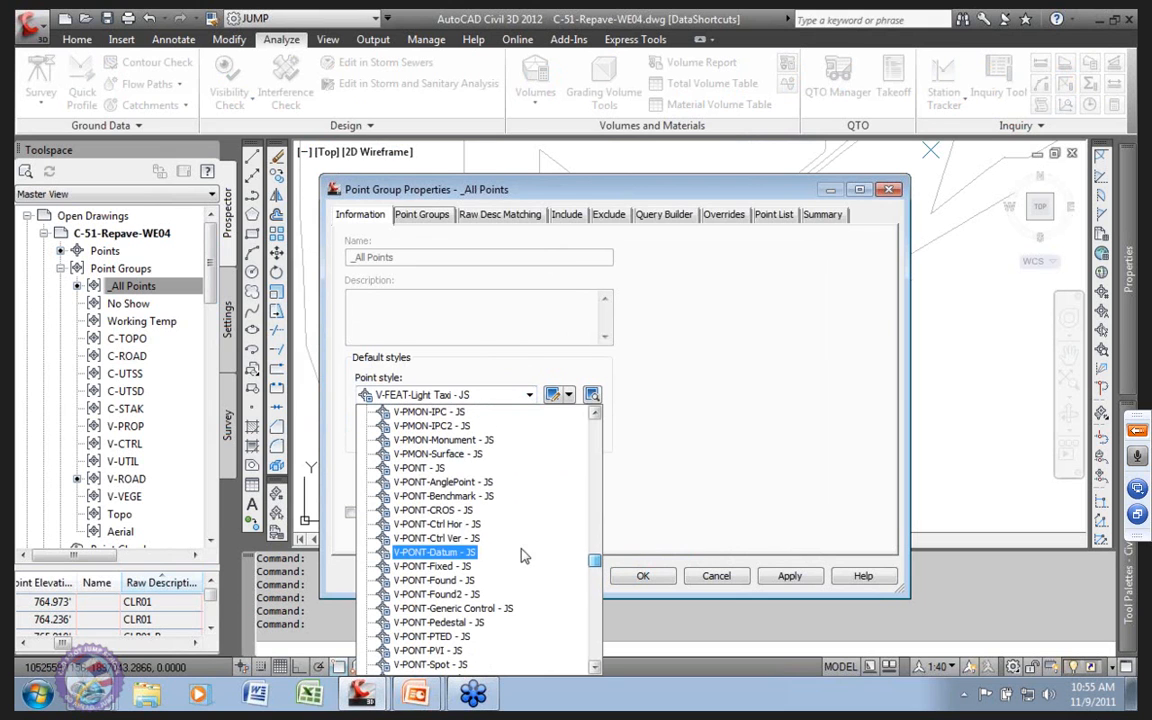
{"action": "left_click", "coordinate": [420, 467]}
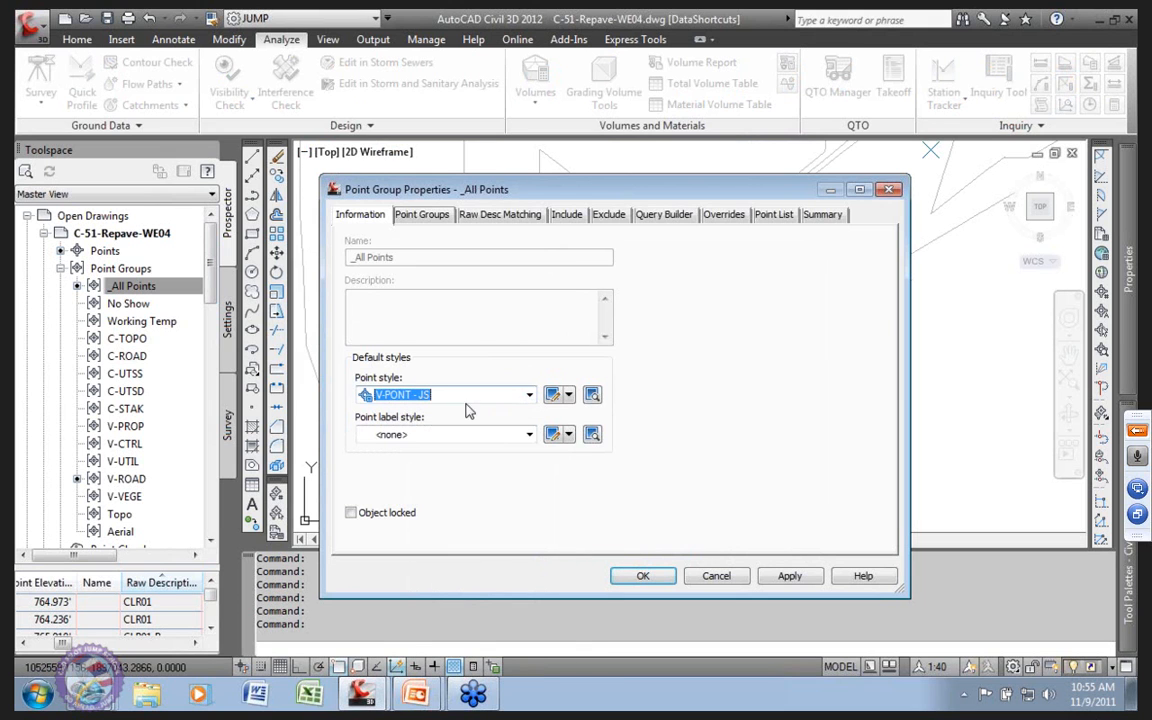
Step: Set the V-PONT - JS marker size to 2 percent relative to screen and accept the _All Points group properties
{"action": "left_click", "coordinate": [567, 395]}
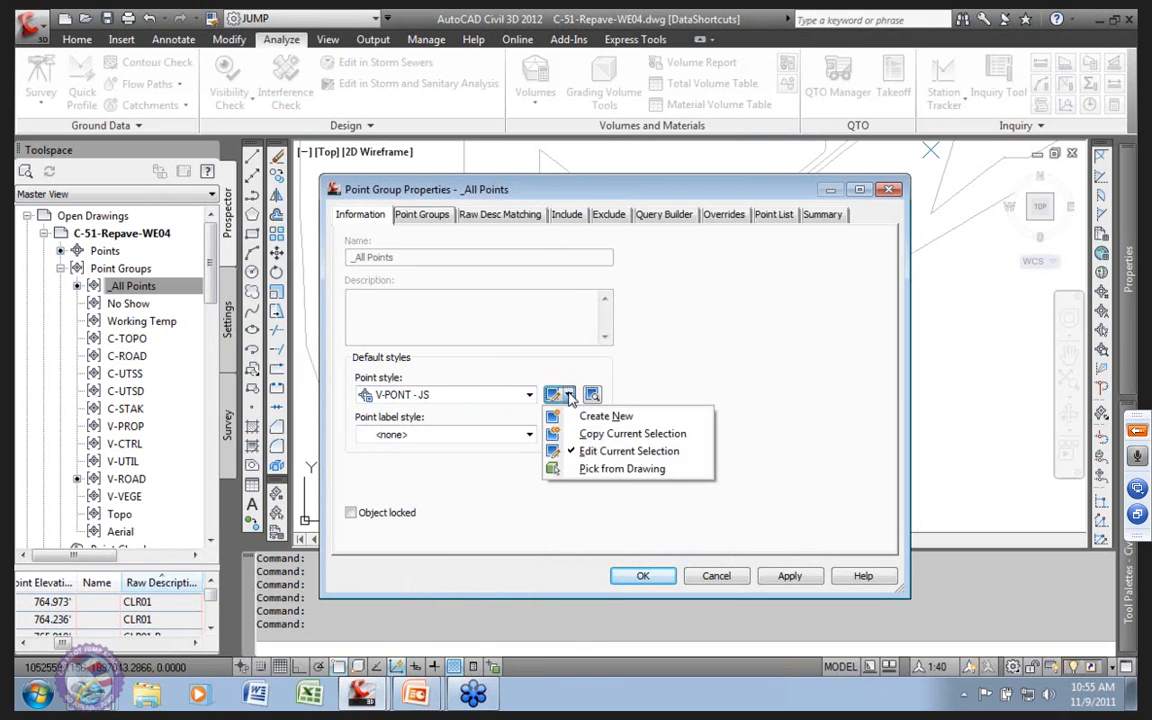
{"action": "left_click", "coordinate": [672, 452]}
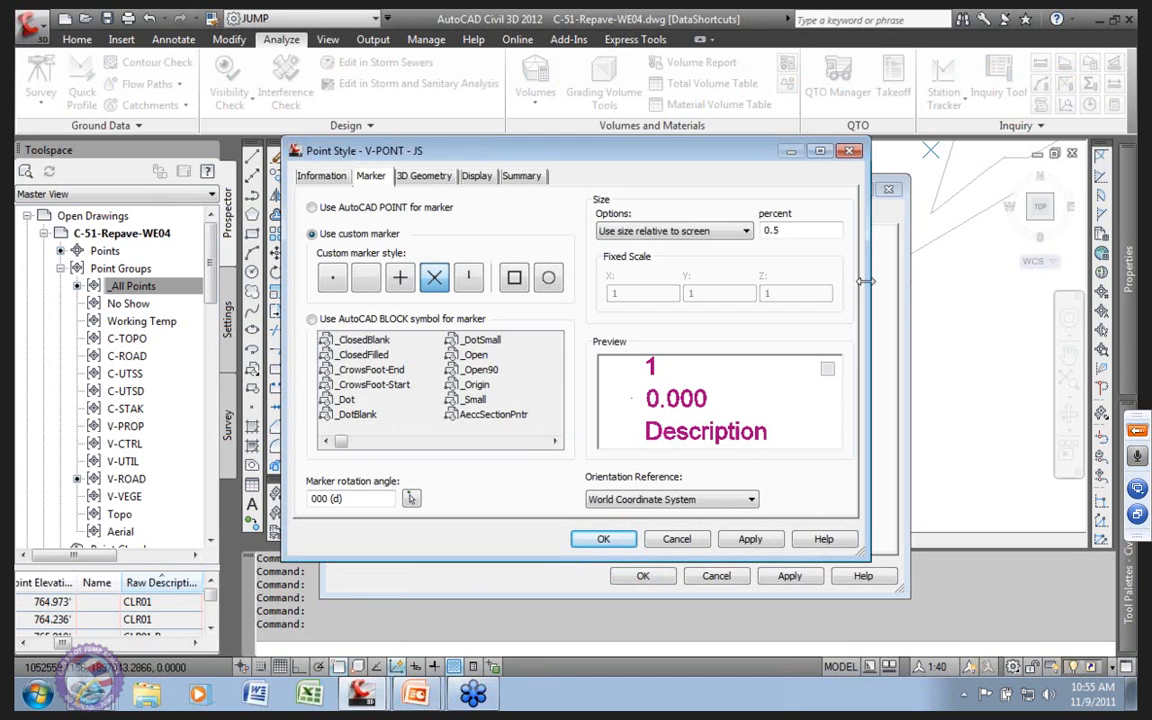
{"action": "double_click", "coordinate": [789, 230]}
{"action": "type", "text": "2"}
{"action": "left_click", "coordinate": [752, 540]}
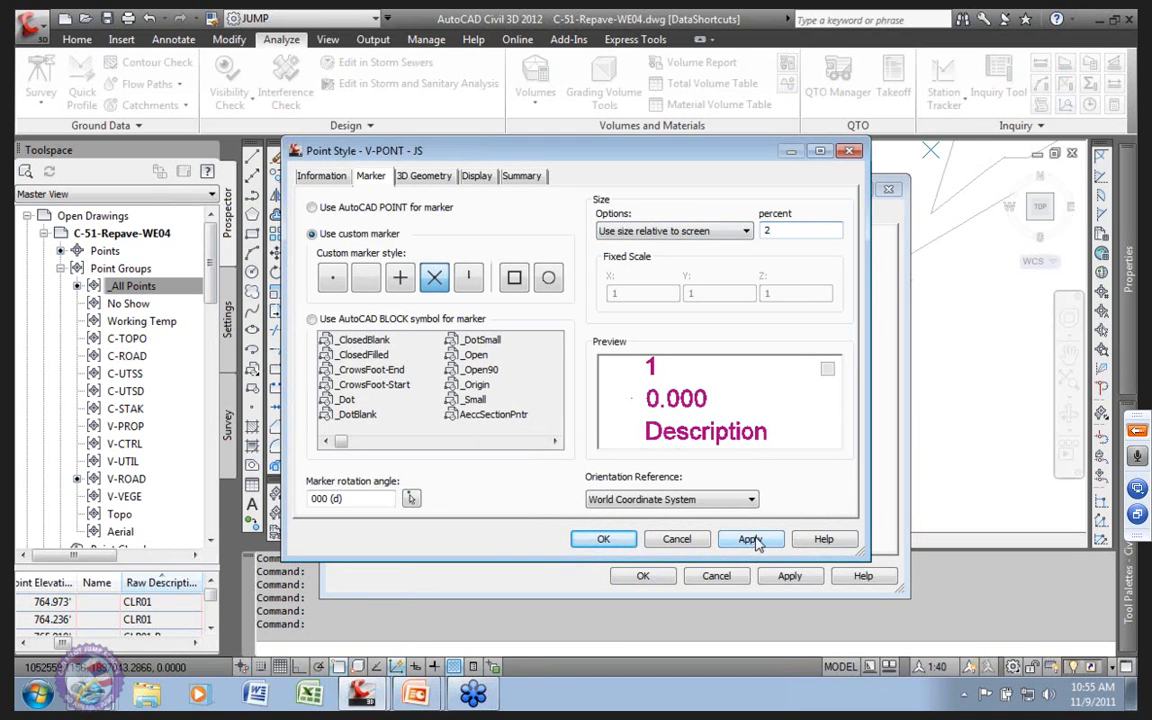
{"action": "left_click", "coordinate": [603, 539]}
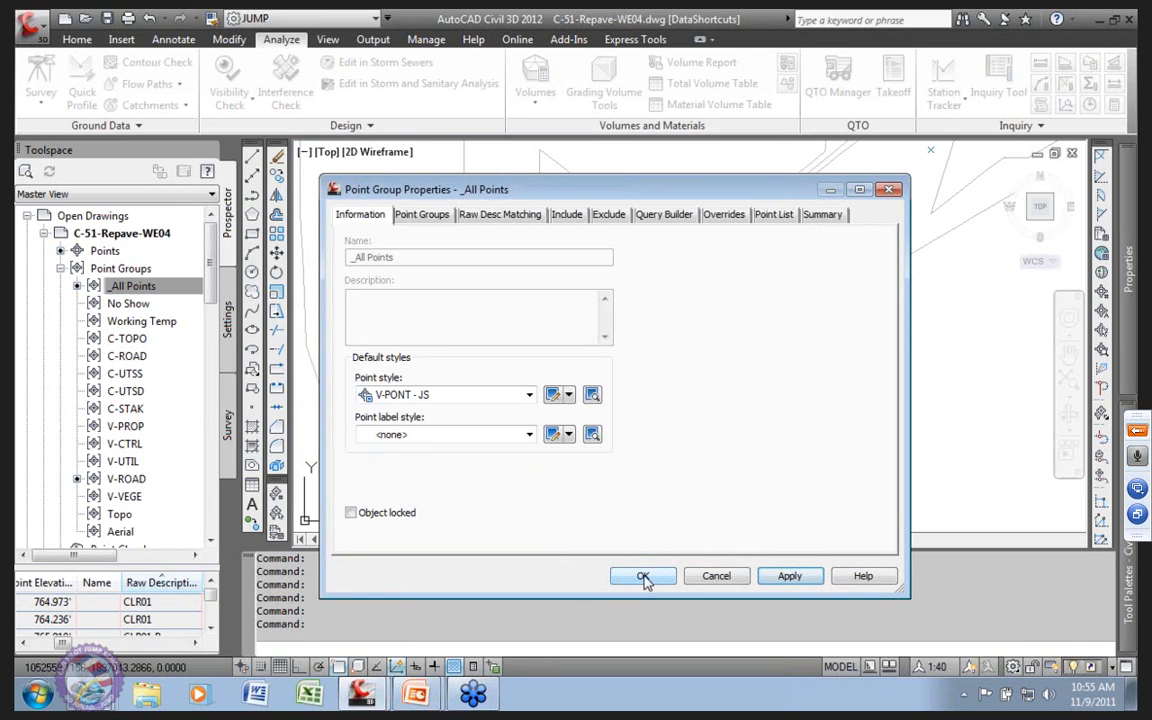
{"action": "left_click", "coordinate": [644, 578]}
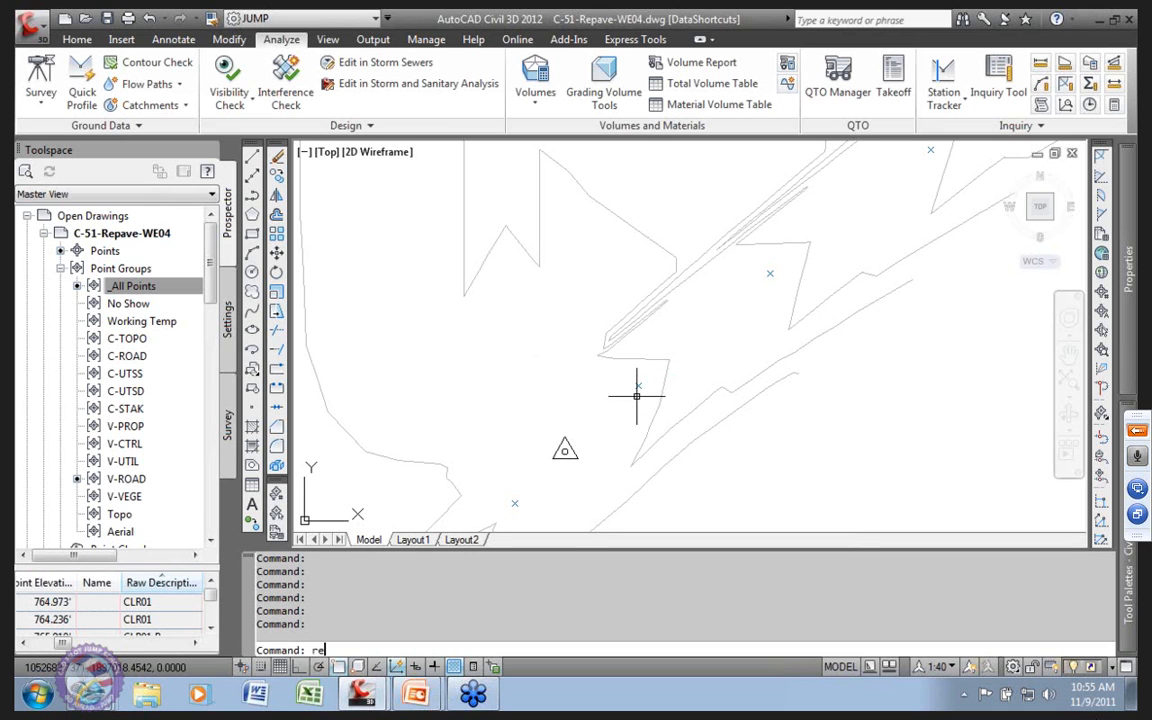
Step: Regenerate the drawing at several zoom levels to redraw the point markers at their screen-relative size
{"action": "type", "text": "re"}
{"action": "key", "text": "Return"}
{"action": "scroll", "coordinate": [732, 361], "scroll_direction": "down", "scroll_amount": 5}
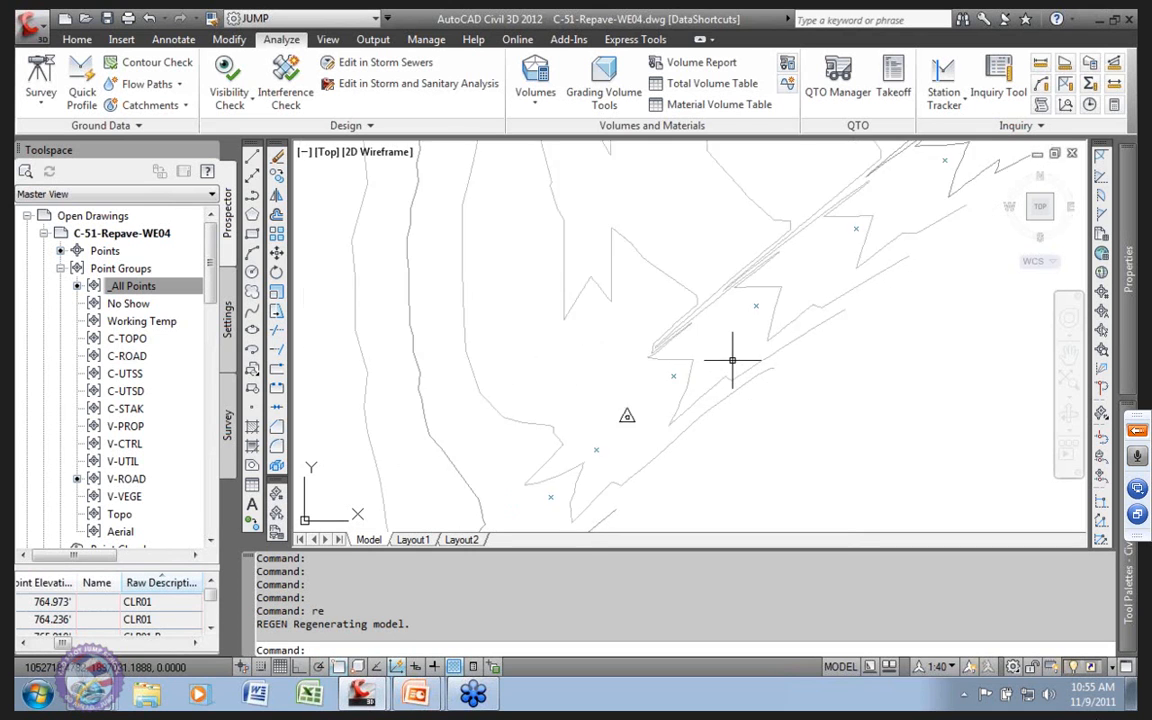
{"action": "scroll", "coordinate": [791, 326], "scroll_direction": "up", "scroll_amount": 4}
{"action": "scroll", "coordinate": [884, 242], "scroll_direction": "down", "scroll_amount": 3}
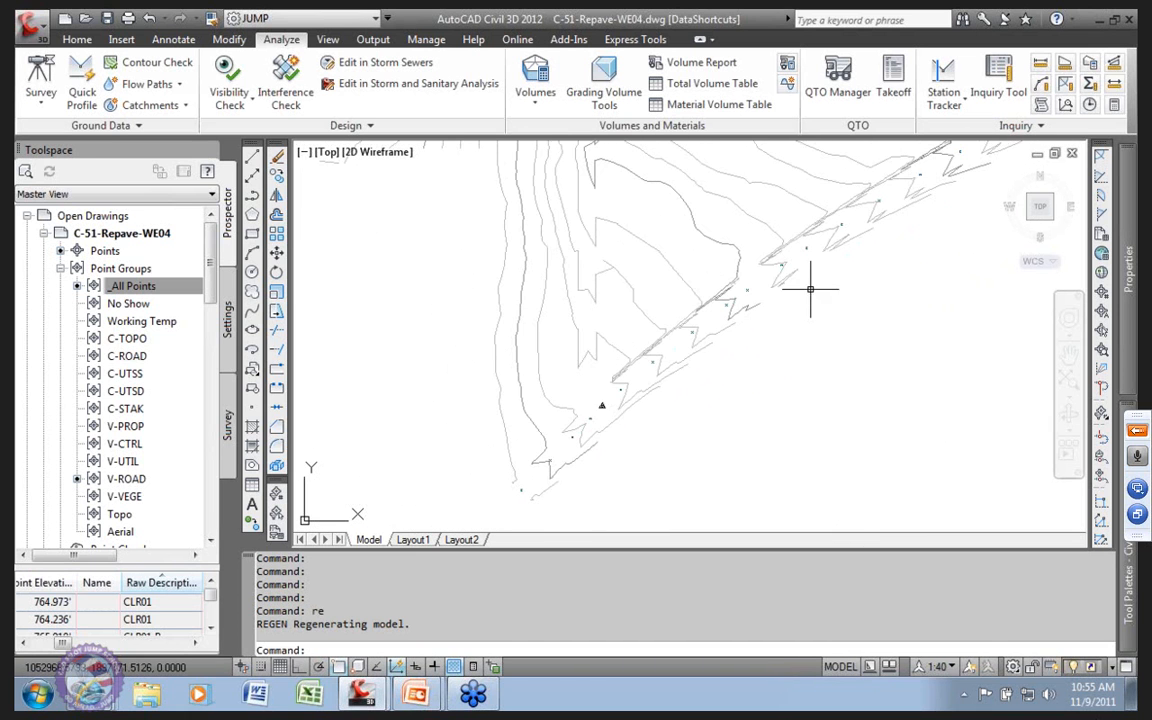
{"action": "middle_click_drag", "start_coordinate": [602, 406], "coordinate": [661, 328]}
{"action": "scroll", "coordinate": [700, 340], "scroll_direction": "up", "scroll_amount": 5}
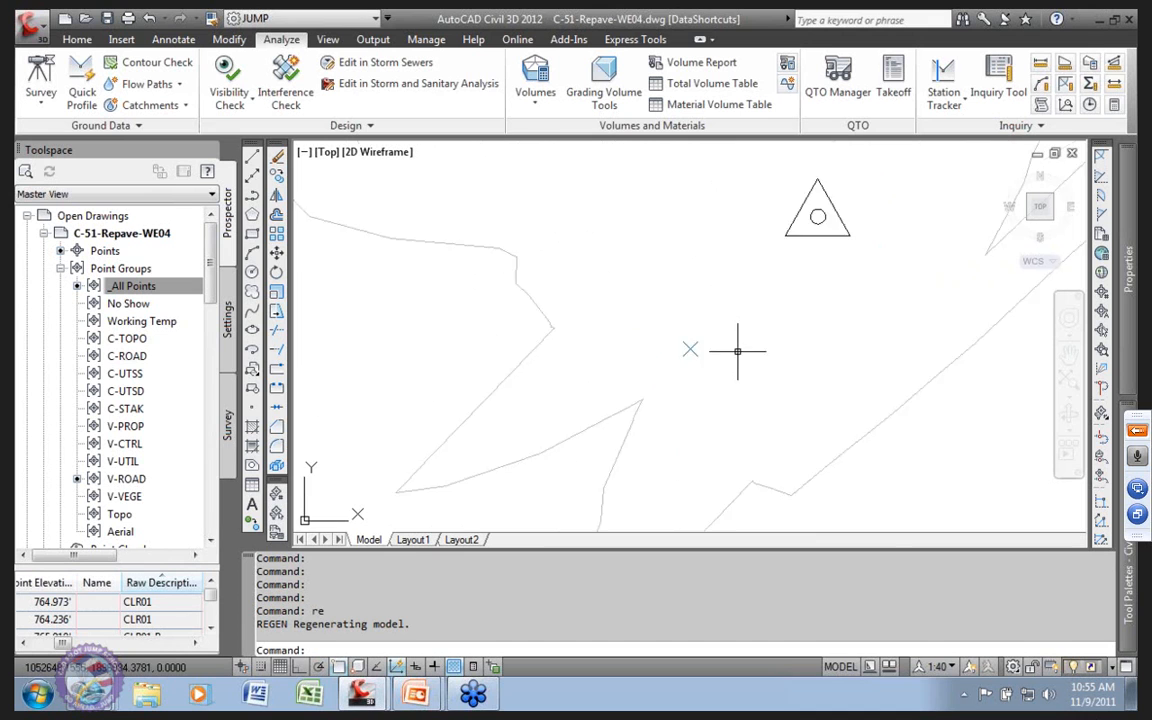
{"action": "scroll", "coordinate": [712, 342], "scroll_direction": "down", "scroll_amount": 1}
{"action": "scroll", "coordinate": [708, 342], "scroll_direction": "up", "scroll_amount": 3}
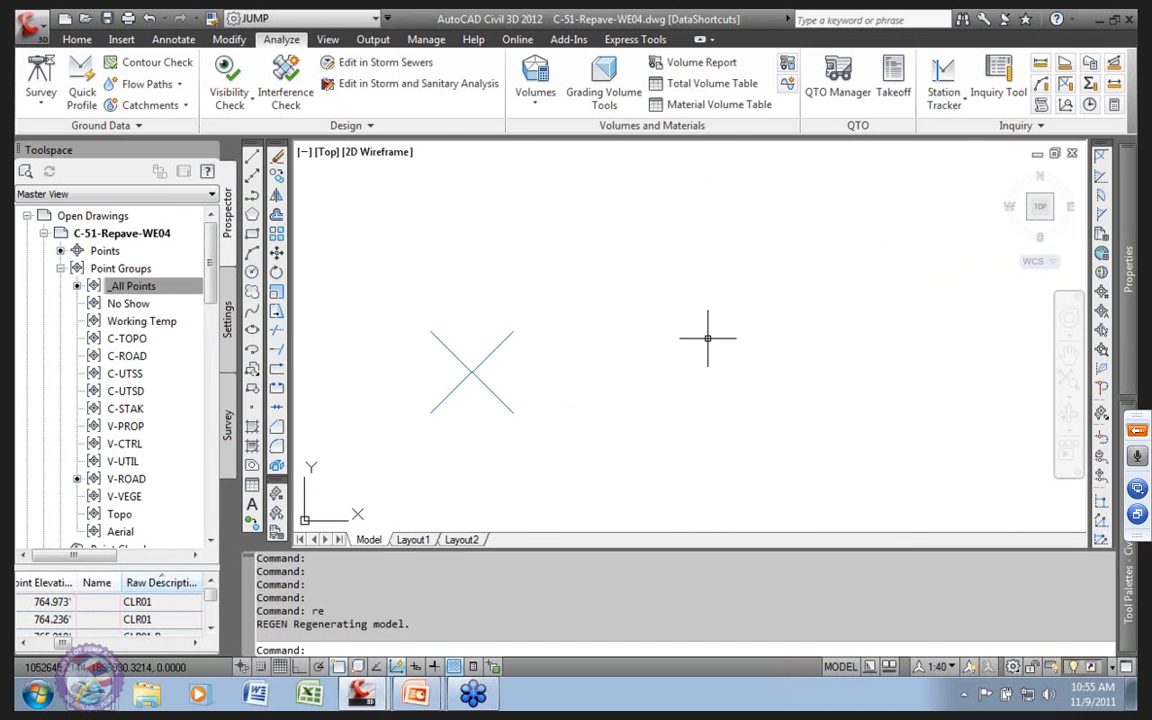
{"action": "key", "text": "Return"}
{"action": "scroll", "coordinate": [712, 340], "scroll_direction": "down", "scroll_amount": 5}
{"action": "type", "text": "re"}
{"action": "key", "text": "Return"}
Step: Examine the redrawn survey point markers along the diagonal road and around the control point
{"action": "middle_click_drag", "start_coordinate": [763, 368], "coordinate": [543, 478]}
{"action": "middle_click_drag", "start_coordinate": [586, 427], "coordinate": [642, 369]}
{"action": "scroll", "coordinate": [553, 386], "scroll_direction": "up", "scroll_amount": 4}
{"action": "scroll", "coordinate": [548, 391], "scroll_direction": "down", "scroll_amount": 4}
{"action": "mouse_move", "coordinate": [548, 391]}
{"action": "middle_mouse_down"}
{"action": "mouse_move", "coordinate": [584, 373]}
{"action": "mouse_move", "coordinate": [533, 411]}
{"action": "middle_mouse_up"}
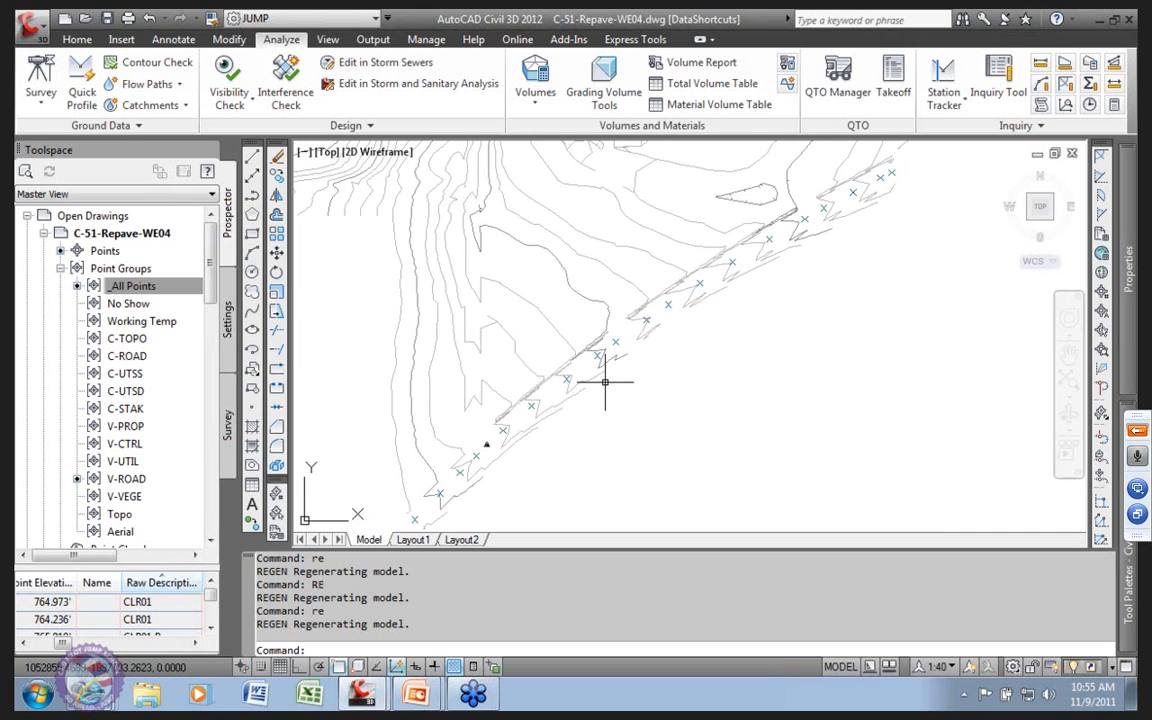
{"action": "scroll", "coordinate": [581, 391], "scroll_direction": "up", "scroll_amount": 3}
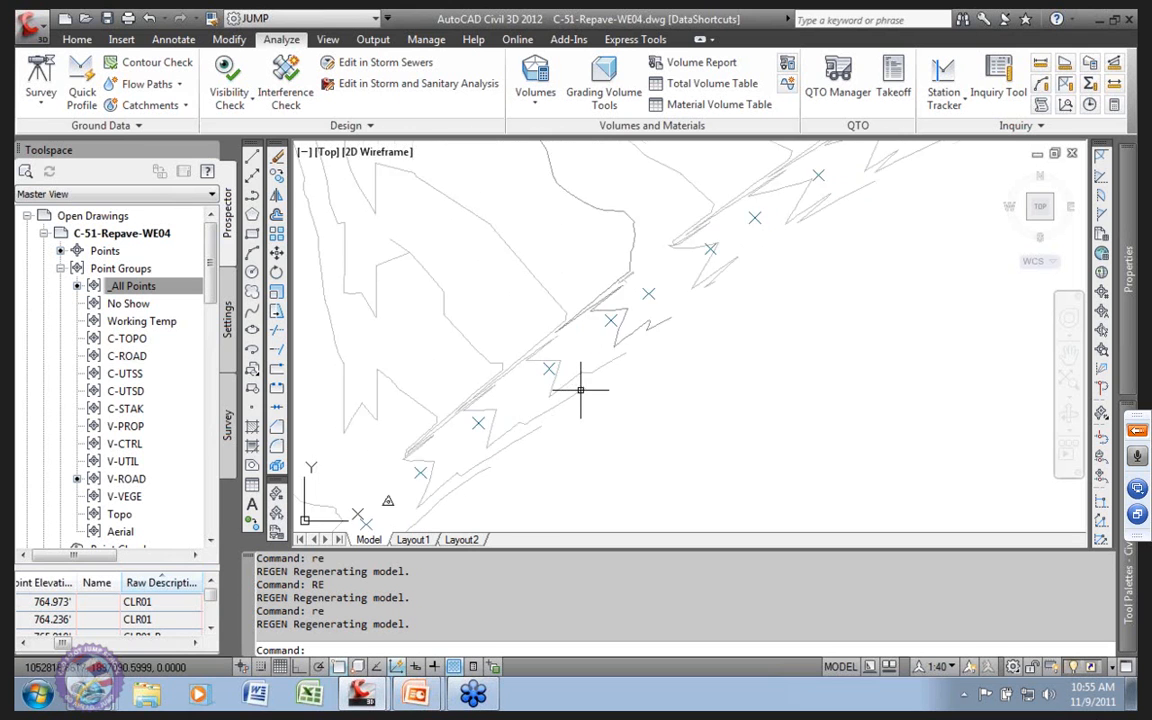
{"action": "middle_click_drag", "start_coordinate": [636, 339], "coordinate": [680, 320]}
{"action": "scroll", "coordinate": [550, 381], "scroll_direction": "down", "scroll_amount": 2}
{"action": "middle_click_drag", "start_coordinate": [550, 381], "coordinate": [532, 394]}
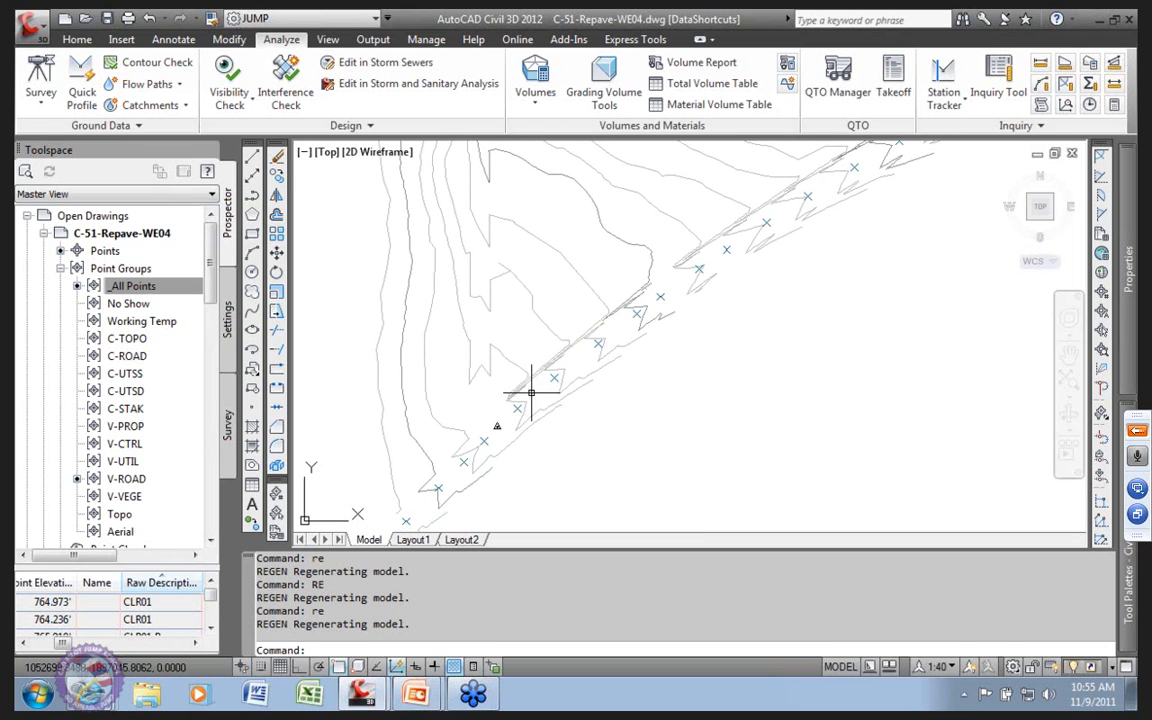
{"action": "middle_click_drag", "start_coordinate": [406, 423], "coordinate": [456, 398]}
Step: Set the default point label style of the _All Points group to (Ex)S # o Raw - JS and accept the properties
{"action": "left_click", "coordinate": [228, 428]}
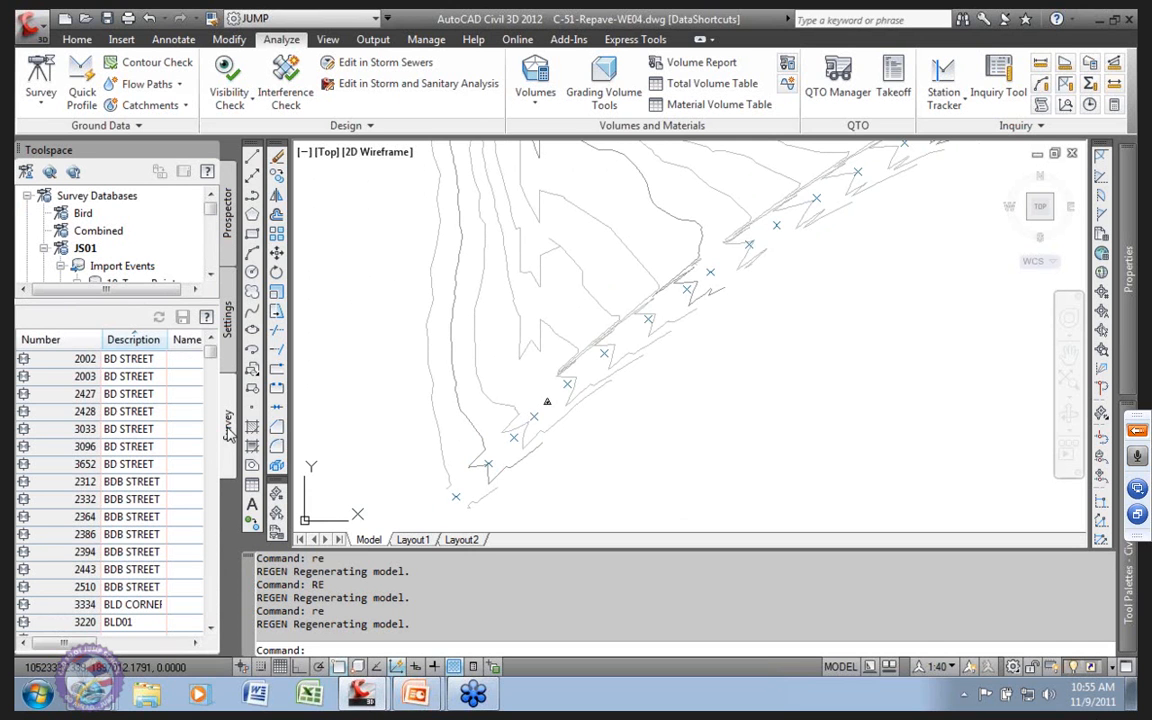
{"action": "left_click", "coordinate": [229, 248]}
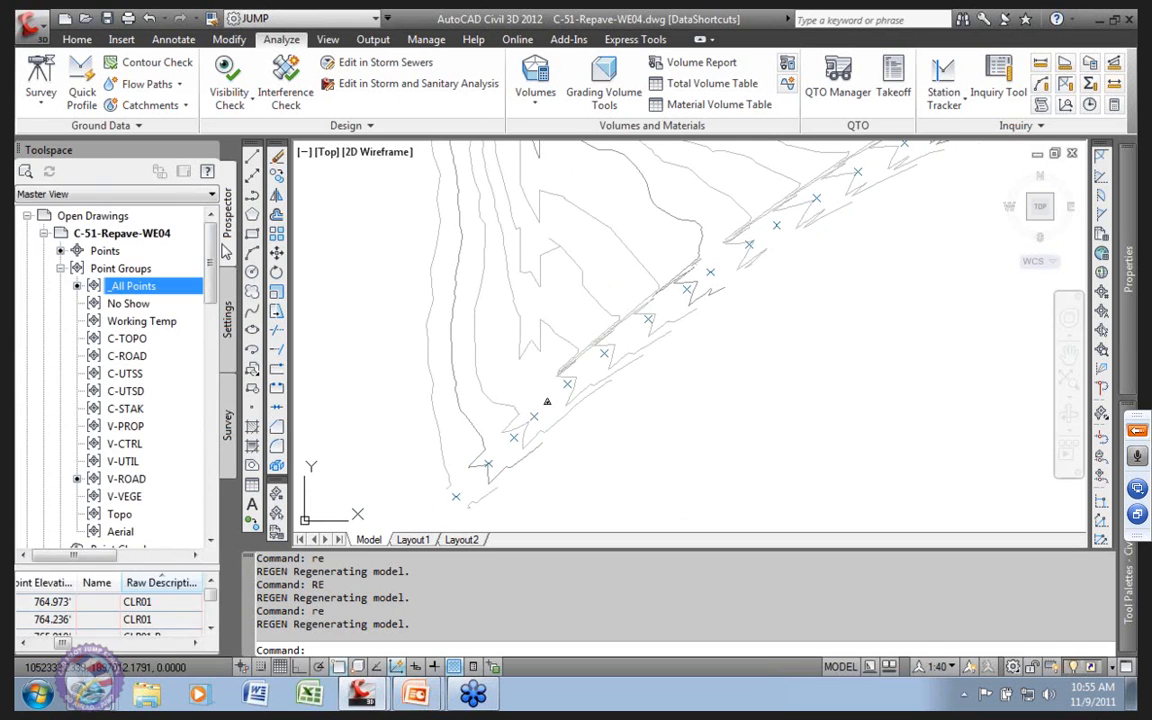
{"action": "right_click", "coordinate": [165, 290]}
{"action": "left_click", "coordinate": [200, 296]}
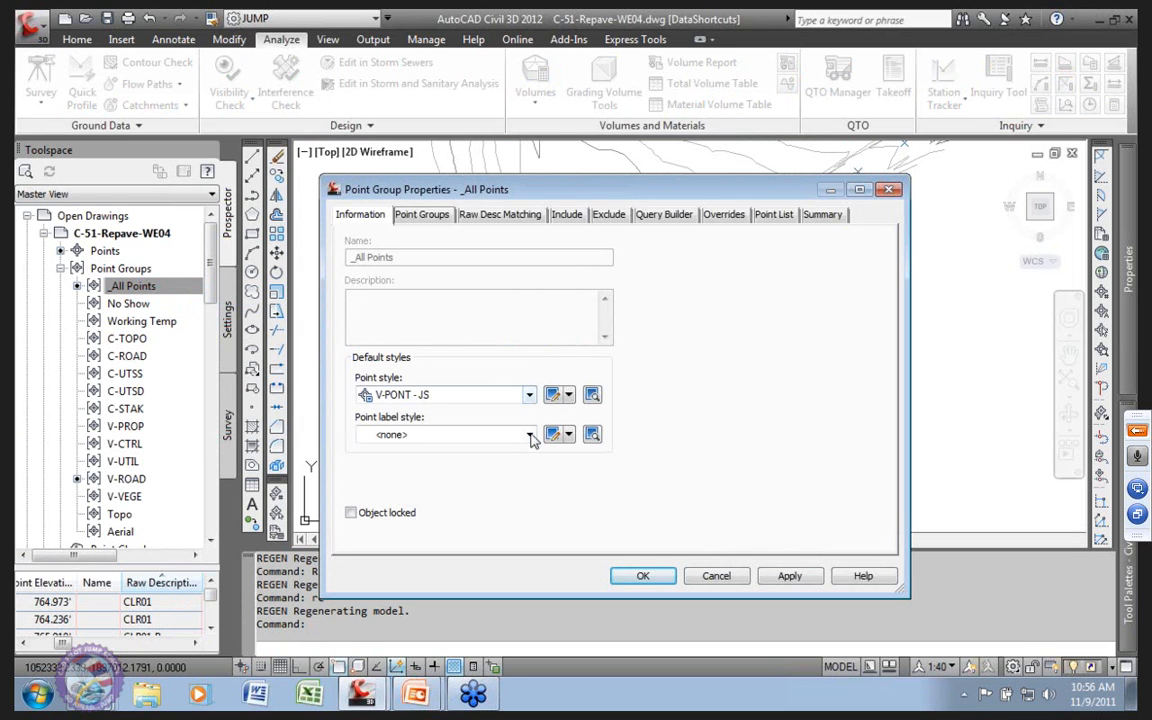
{"action": "left_click", "coordinate": [530, 434]}
{"action": "left_click_drag", "start_coordinate": [596, 617], "coordinate": [596, 545]}
{"action": "left_click", "coordinate": [465, 559]}
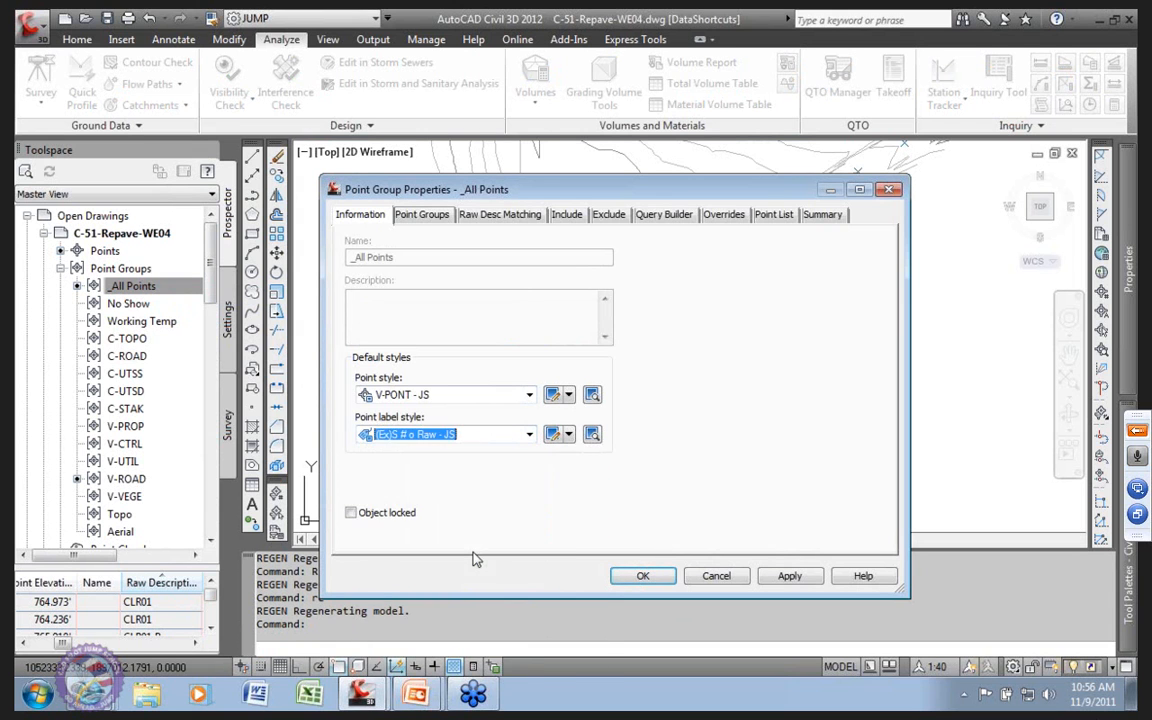
{"action": "left_click", "coordinate": [642, 577]}
Step: Examine the point number and raw description labels around control point CP14 and along the diagonal road
{"action": "scroll", "coordinate": [549, 403], "scroll_direction": "up", "scroll_amount": 5}
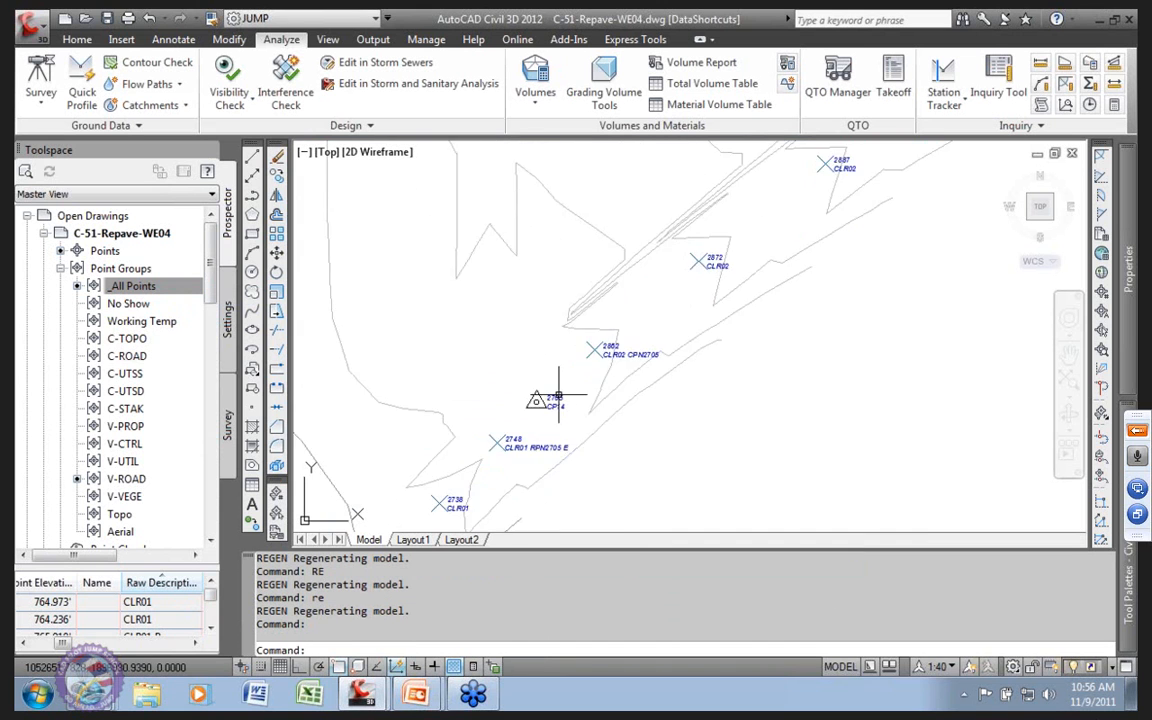
{"action": "scroll", "coordinate": [642, 372], "scroll_direction": "down", "scroll_amount": 3}
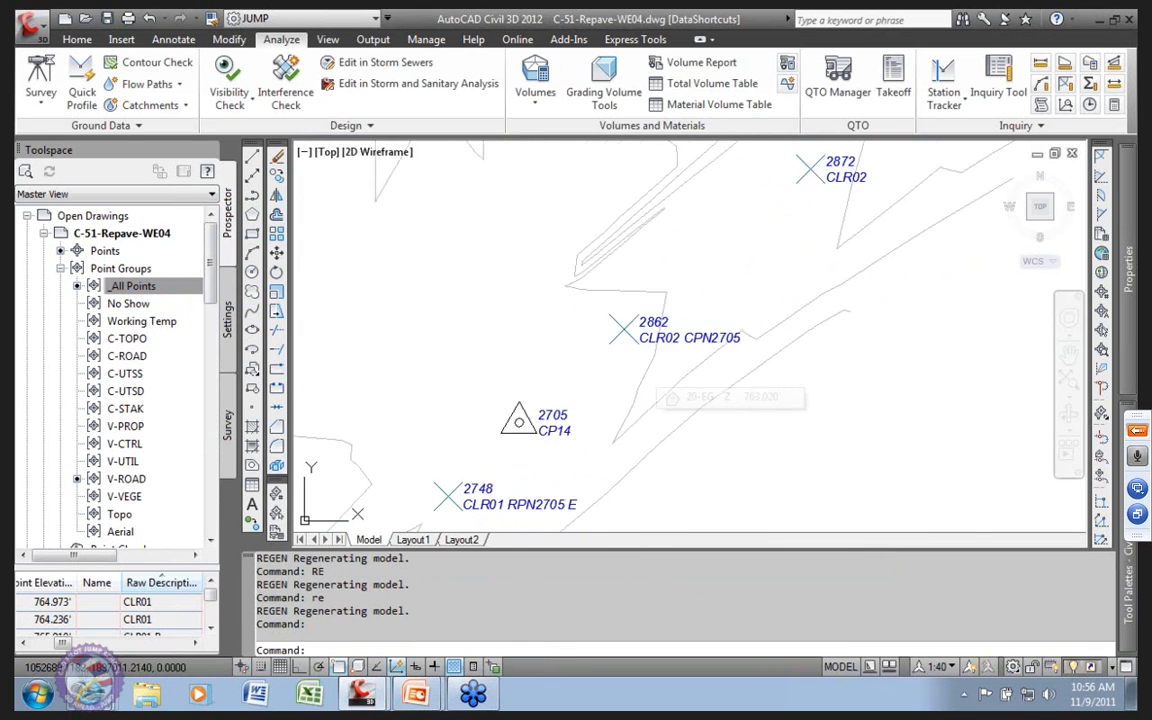
{"action": "scroll", "coordinate": [638, 365], "scroll_direction": "up", "scroll_amount": 4}
{"action": "mouse_move", "coordinate": [637, 377]}
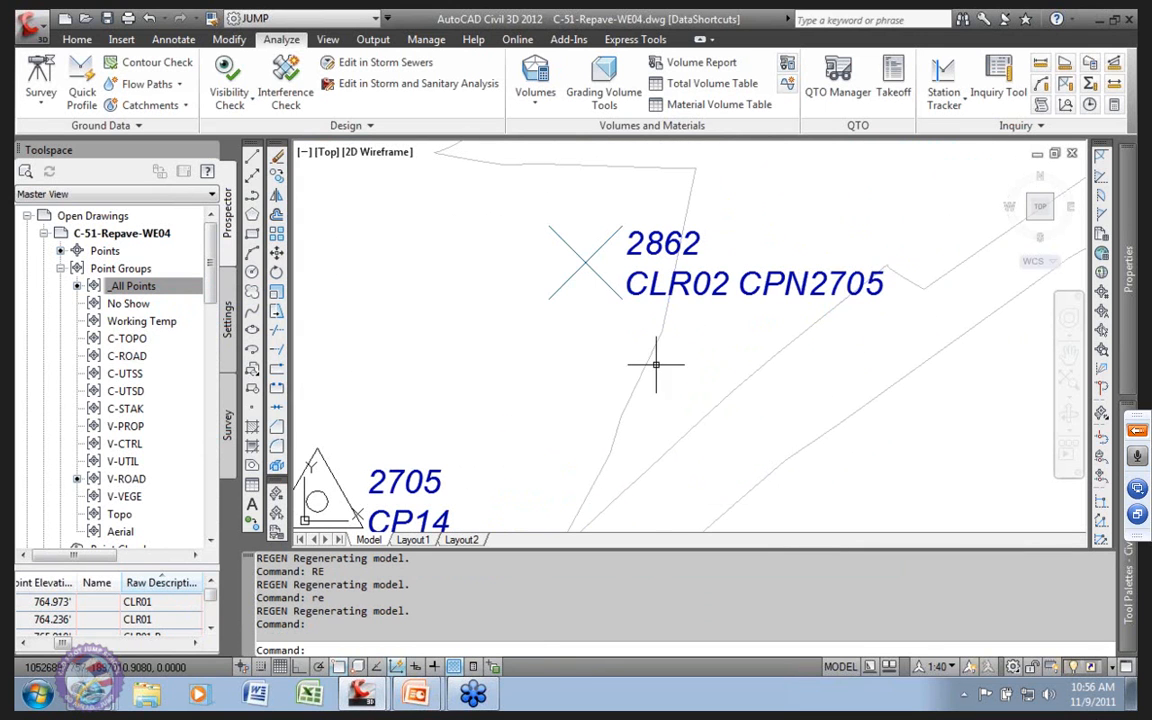
{"action": "scroll", "coordinate": [606, 406], "scroll_direction": "down", "scroll_amount": 4}
{"action": "middle_click_drag", "start_coordinate": [560, 429], "coordinate": [627, 360]}
{"action": "scroll", "coordinate": [500, 455], "scroll_direction": "down", "scroll_amount": 4}
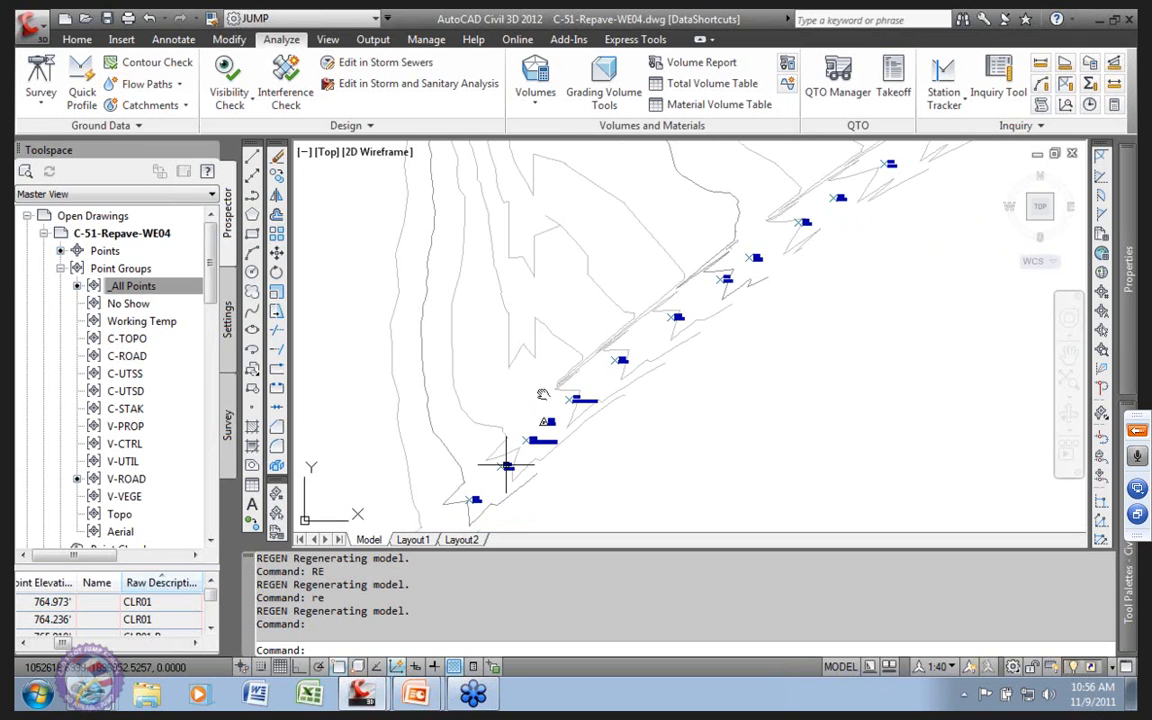
{"action": "middle_click_drag", "start_coordinate": [506, 465], "coordinate": [548, 390]}
{"action": "scroll", "coordinate": [480, 467], "scroll_direction": "up", "scroll_amount": 3}
{"action": "scroll", "coordinate": [550, 396], "scroll_direction": "down", "scroll_amount": 3}
{"action": "scroll", "coordinate": [705, 298], "scroll_direction": "up", "scroll_amount": 1}
{"action": "middle_click_drag", "start_coordinate": [688, 306], "coordinate": [483, 434]}
{"action": "scroll", "coordinate": [620, 292], "scroll_direction": "down", "scroll_amount": 2}
{"action": "mouse_move", "coordinate": [618, 292]}
{"action": "middle_mouse_down"}
{"action": "mouse_move", "coordinate": [337, 504]}
{"action": "mouse_move", "coordinate": [345, 496]}
{"action": "middle_mouse_up"}
{"action": "scroll", "coordinate": [584, 357], "scroll_direction": "up", "scroll_amount": 1}
{"action": "scroll", "coordinate": [549, 424], "scroll_direction": "up", "scroll_amount": 3}
{"action": "scroll", "coordinate": [690, 242], "scroll_direction": "down", "scroll_amount": 5}
{"action": "scroll", "coordinate": [550, 342], "scroll_direction": "down", "scroll_amount": 4}
{"action": "middle_click_drag", "start_coordinate": [550, 342], "coordinate": [672, 283]}
Step: Insert BD STREET survey point 3033 from the JS01 survey database into the drawing and check its location along the road
{"action": "left_click", "coordinate": [228, 425]}
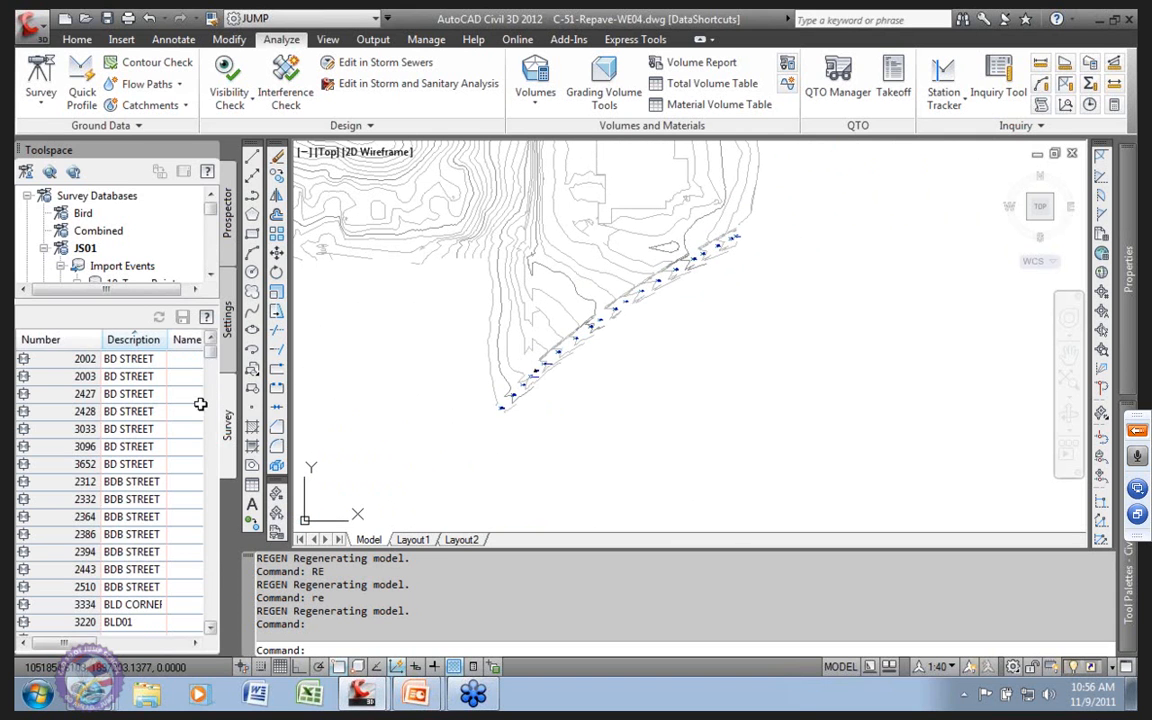
{"action": "left_click", "coordinate": [24, 430]}
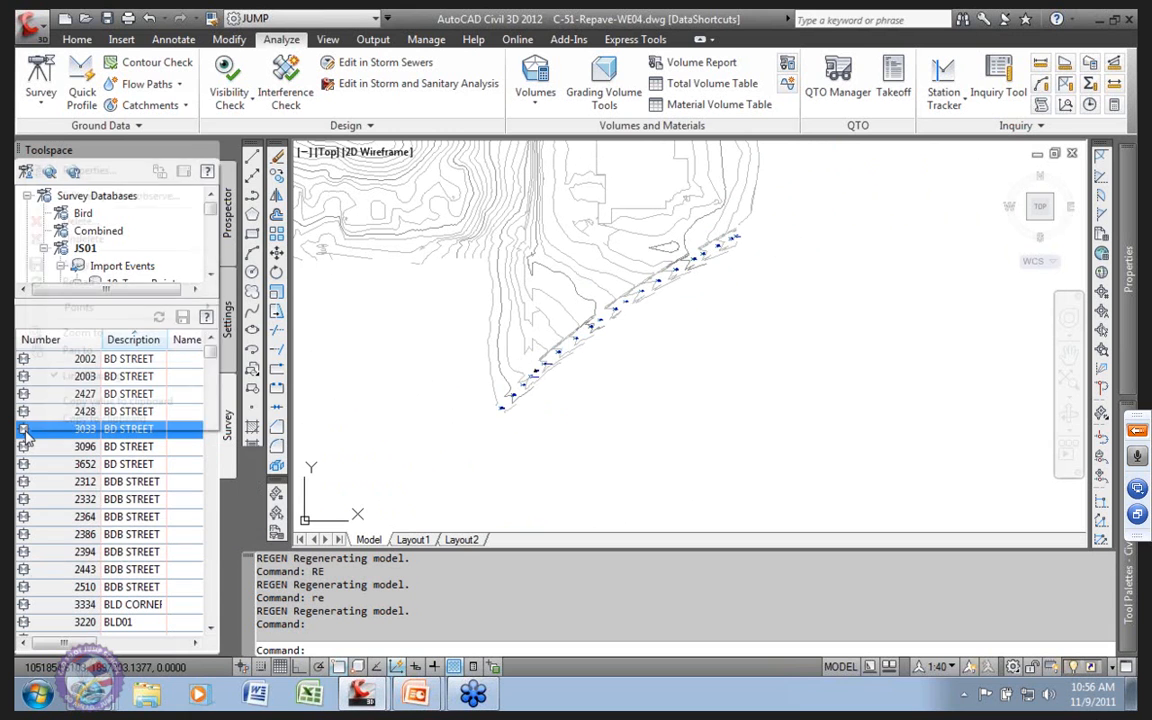
{"action": "right_click", "coordinate": [25, 431]}
{"action": "mouse_move", "coordinate": [113, 316]}
{"action": "left_click", "coordinate": [290, 358]}
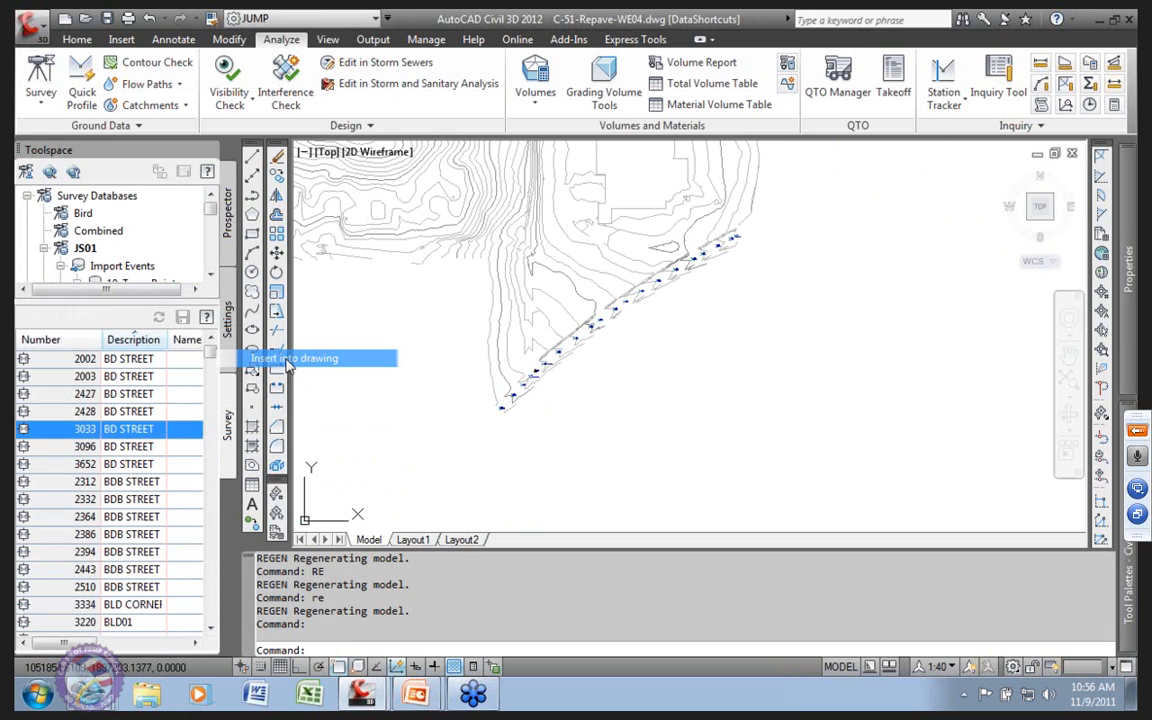
{"action": "scroll", "coordinate": [684, 335], "scroll_direction": "down", "scroll_amount": 5}
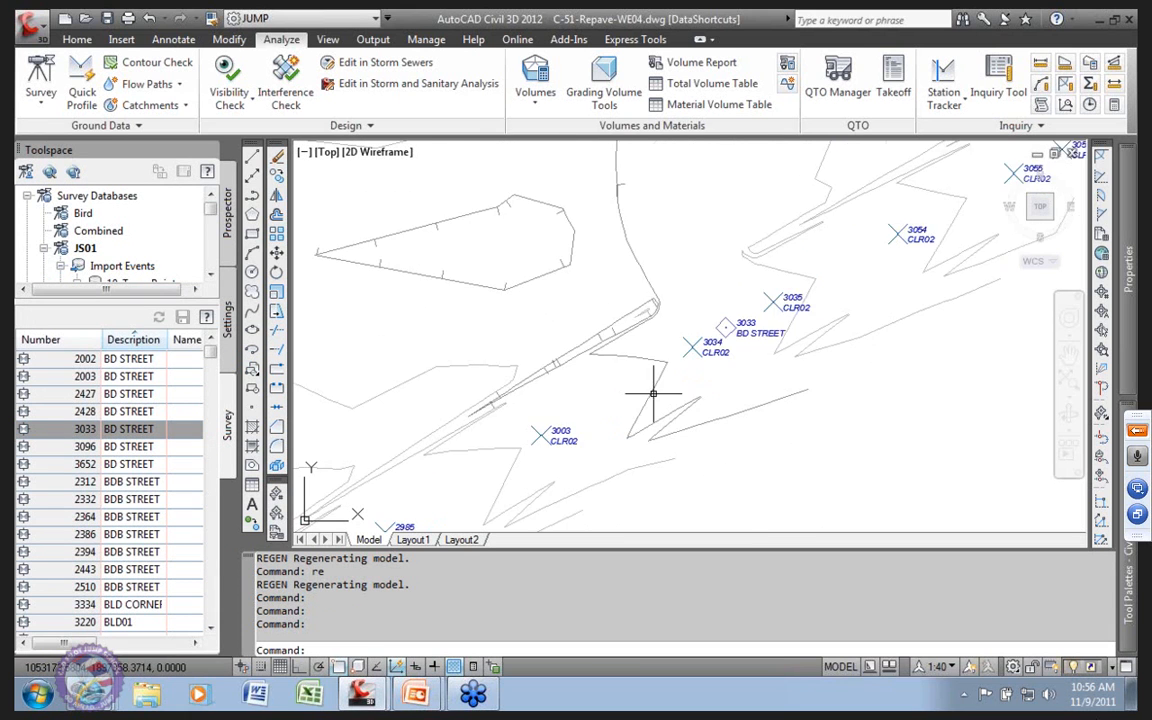
{"action": "scroll", "coordinate": [622, 416], "scroll_direction": "down", "scroll_amount": 4}
{"action": "middle_click_drag", "start_coordinate": [584, 433], "coordinate": [707, 275]}
{"action": "mouse_move", "coordinate": [490, 430]}
{"action": "middle_mouse_down"}
{"action": "mouse_move", "coordinate": [578, 352]}
{"action": "mouse_move", "coordinate": [520, 402]}
{"action": "middle_mouse_up"}
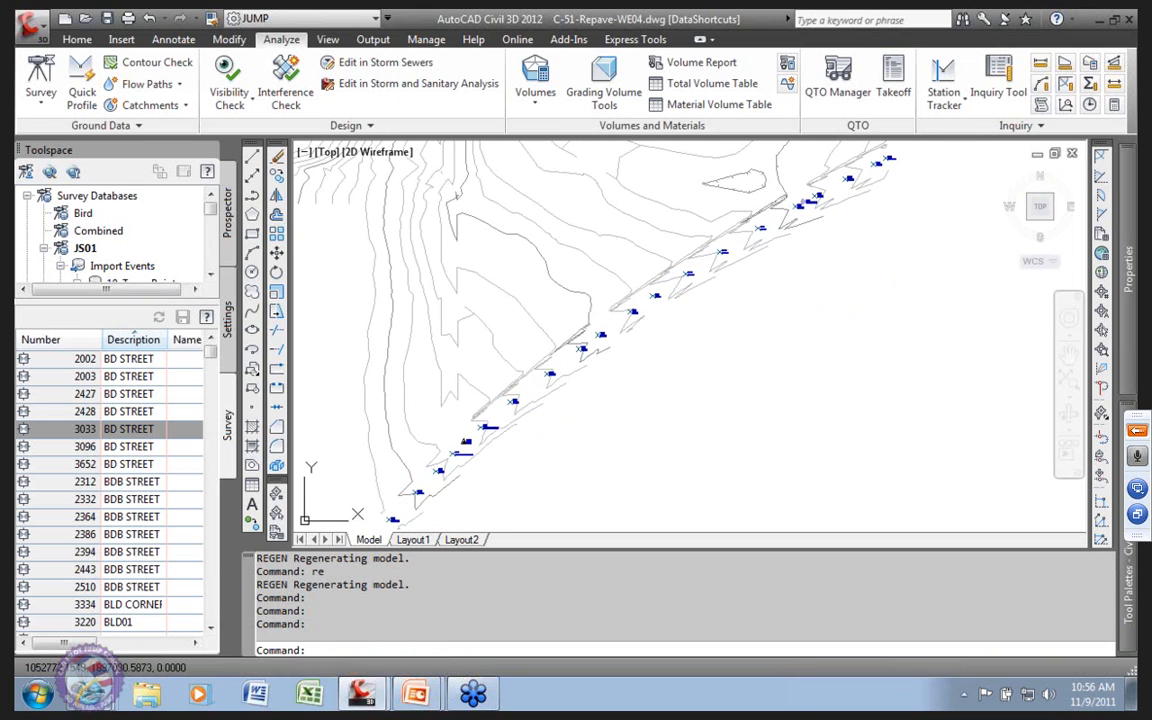
Step: Zoom to BD STREET survey point 3096 and insert it into the drawing
{"action": "left_click", "coordinate": [66, 450]}
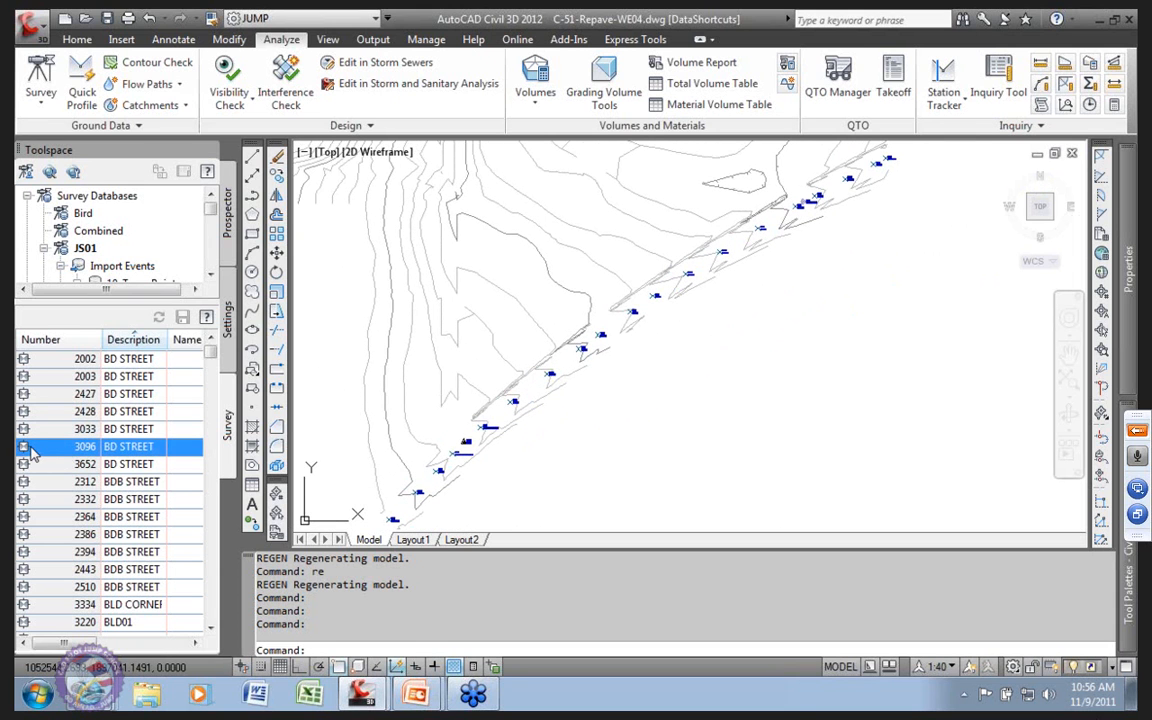
{"action": "right_click", "coordinate": [30, 453]}
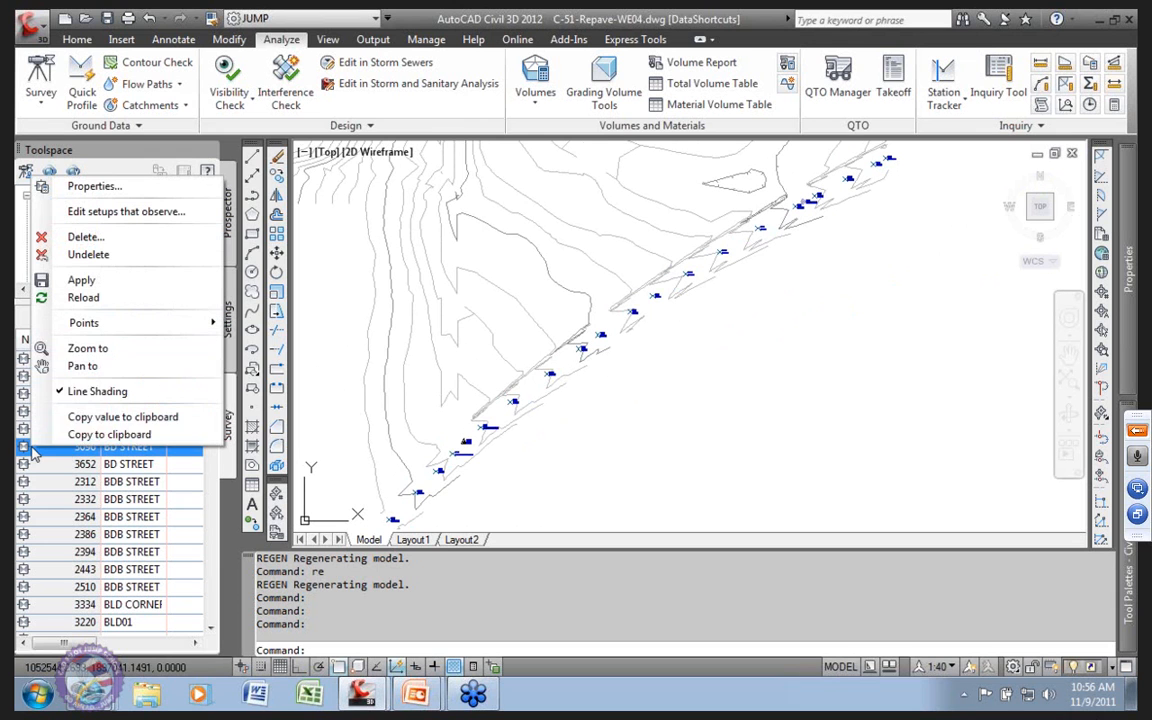
{"action": "left_click", "coordinate": [86, 349]}
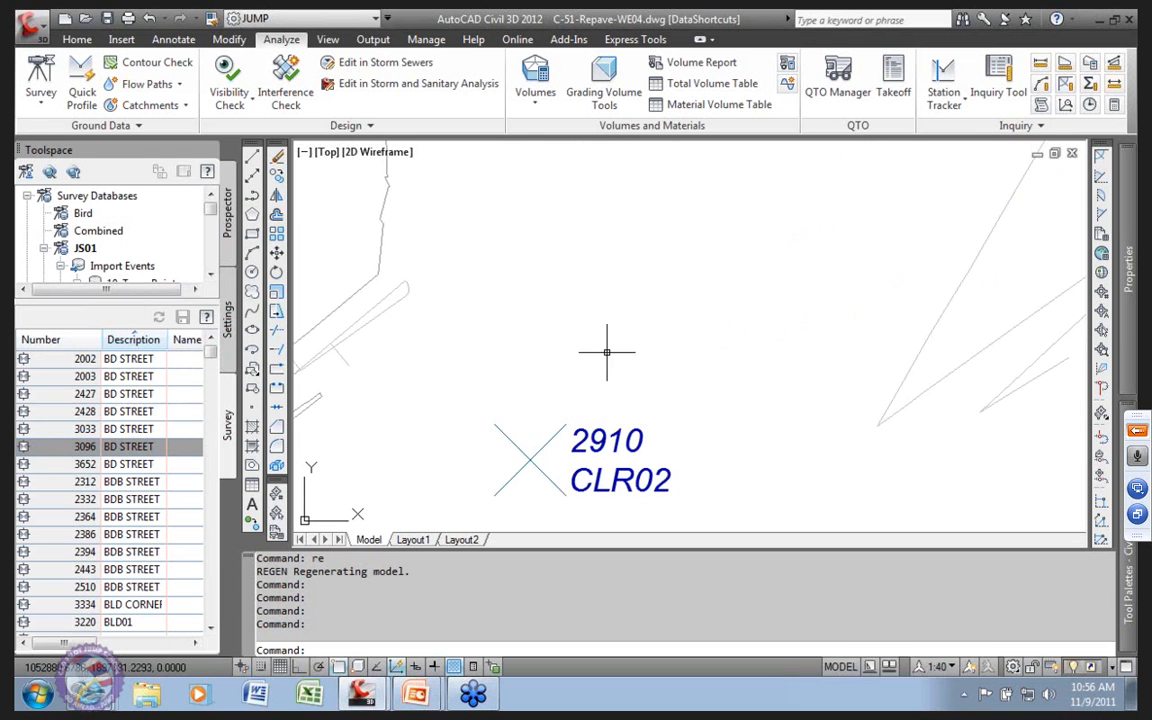
{"action": "scroll", "coordinate": [690, 337], "scroll_direction": "down", "scroll_amount": 6}
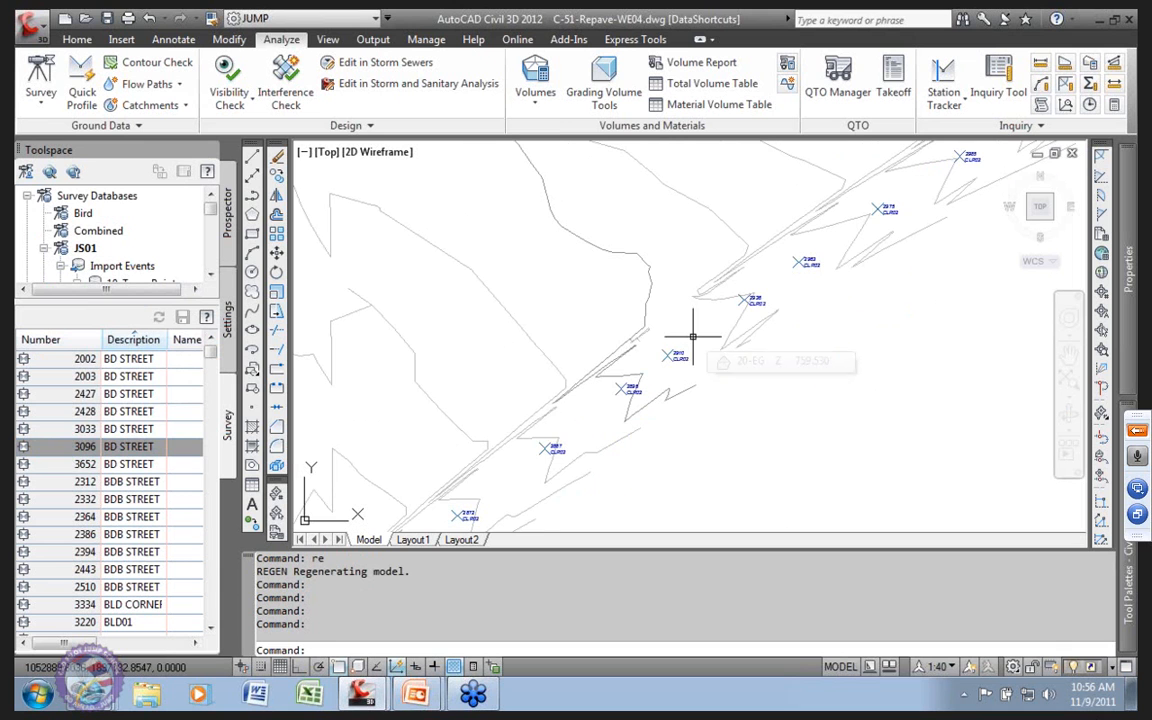
{"action": "right_click", "coordinate": [88, 451]}
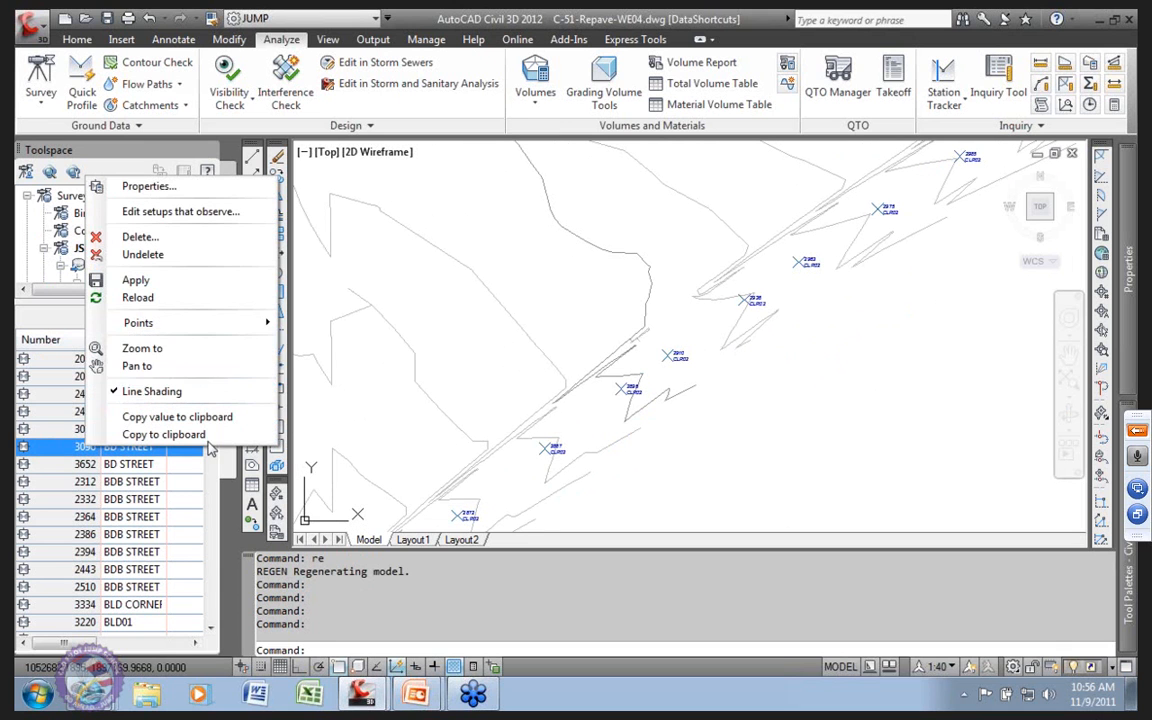
{"action": "mouse_move", "coordinate": [157, 328]}
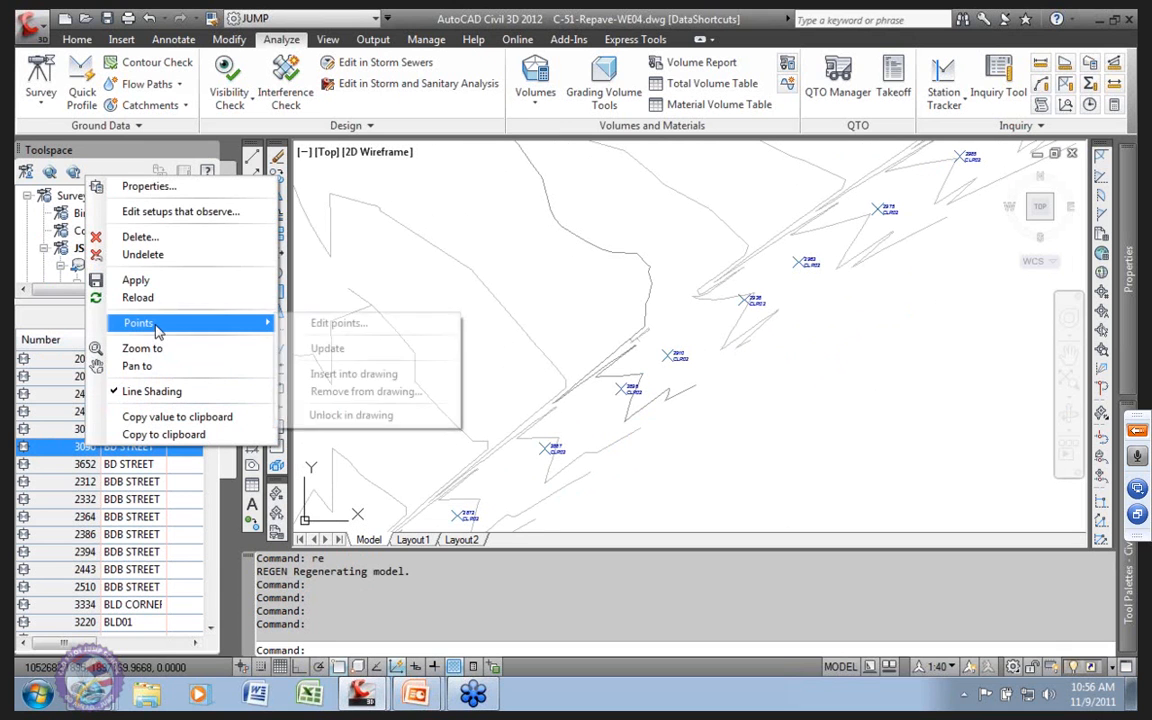
{"action": "left_click", "coordinate": [368, 376]}
{"action": "scroll", "coordinate": [650, 375], "scroll_direction": "down", "scroll_amount": 1}
{"action": "scroll", "coordinate": [648, 374], "scroll_direction": "down", "scroll_amount": 3}
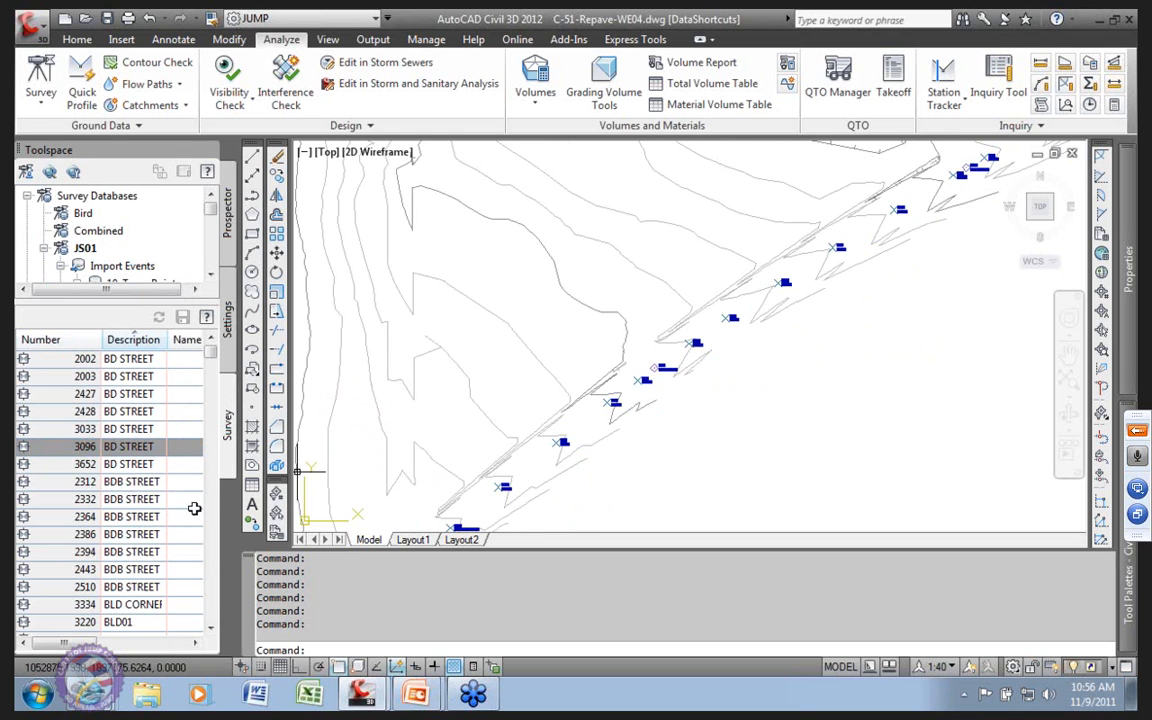
Step: Pan to survey points 3652, 2312 and 2428 in turn to check where they lie relative to the diagonal road
{"action": "left_click", "coordinate": [87, 468]}
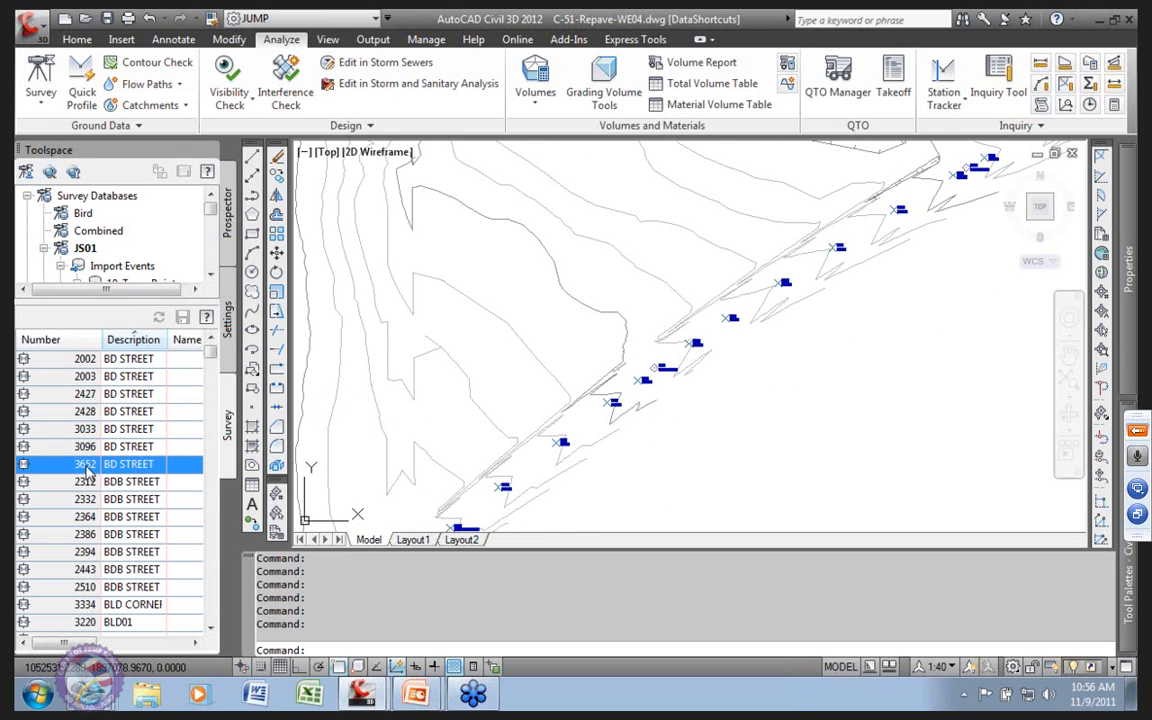
{"action": "right_click", "coordinate": [87, 468]}
{"action": "left_click", "coordinate": [157, 385]}
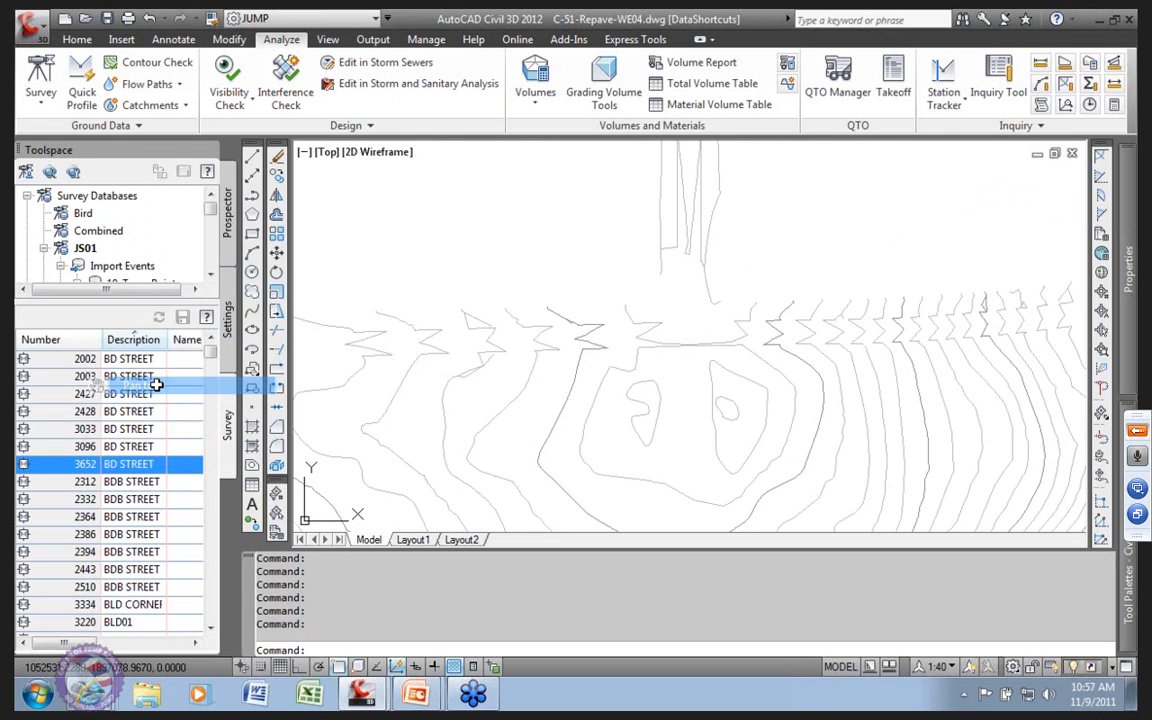
{"action": "left_click", "coordinate": [89, 482]}
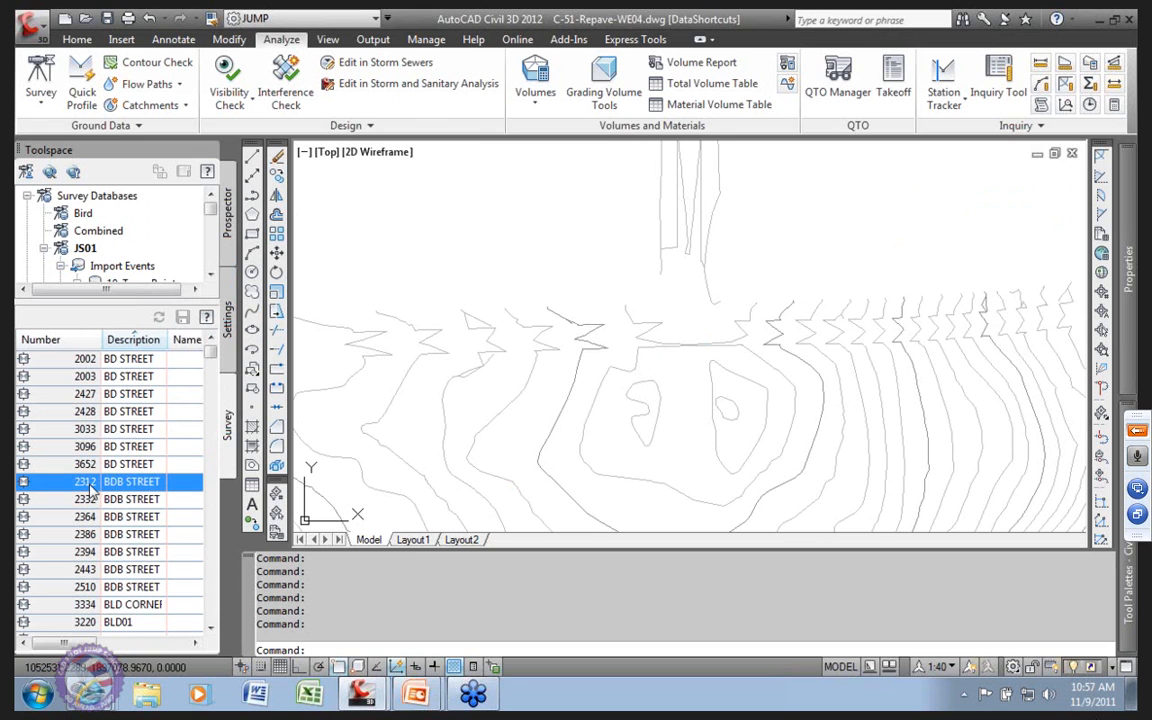
{"action": "right_click", "coordinate": [88, 488]}
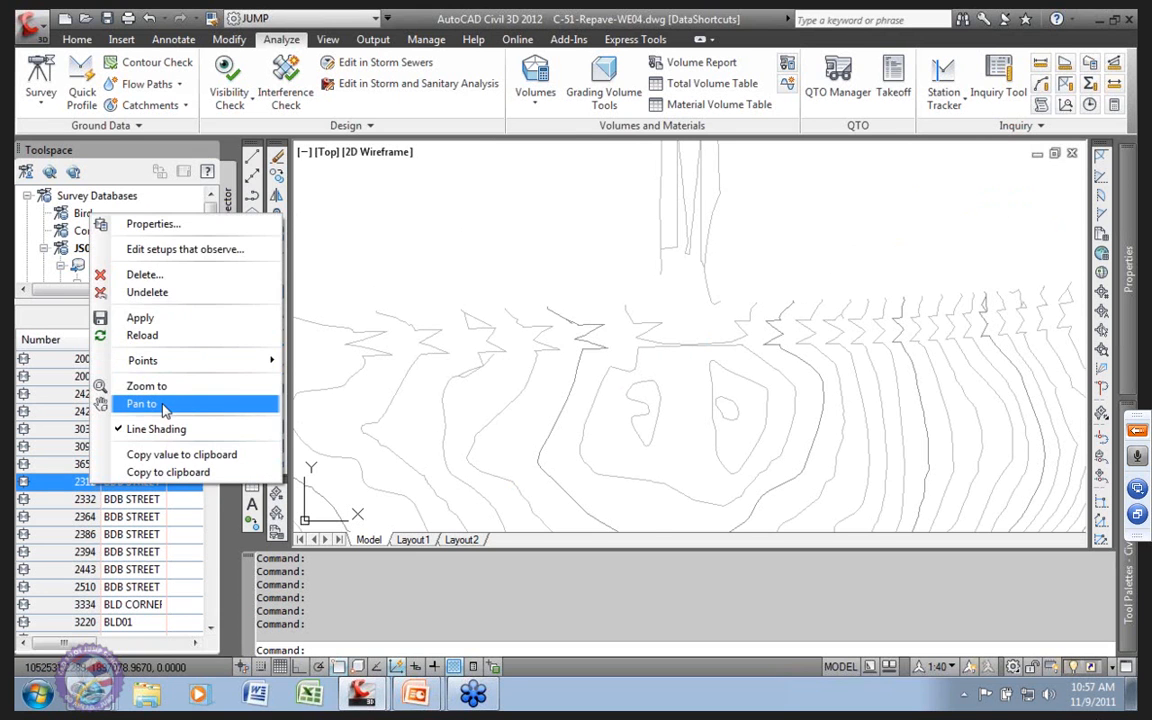
{"action": "left_click", "coordinate": [161, 404]}
{"action": "left_click", "coordinate": [85, 411]}
{"action": "right_click", "coordinate": [85, 411]}
{"action": "left_click", "coordinate": [140, 331]}
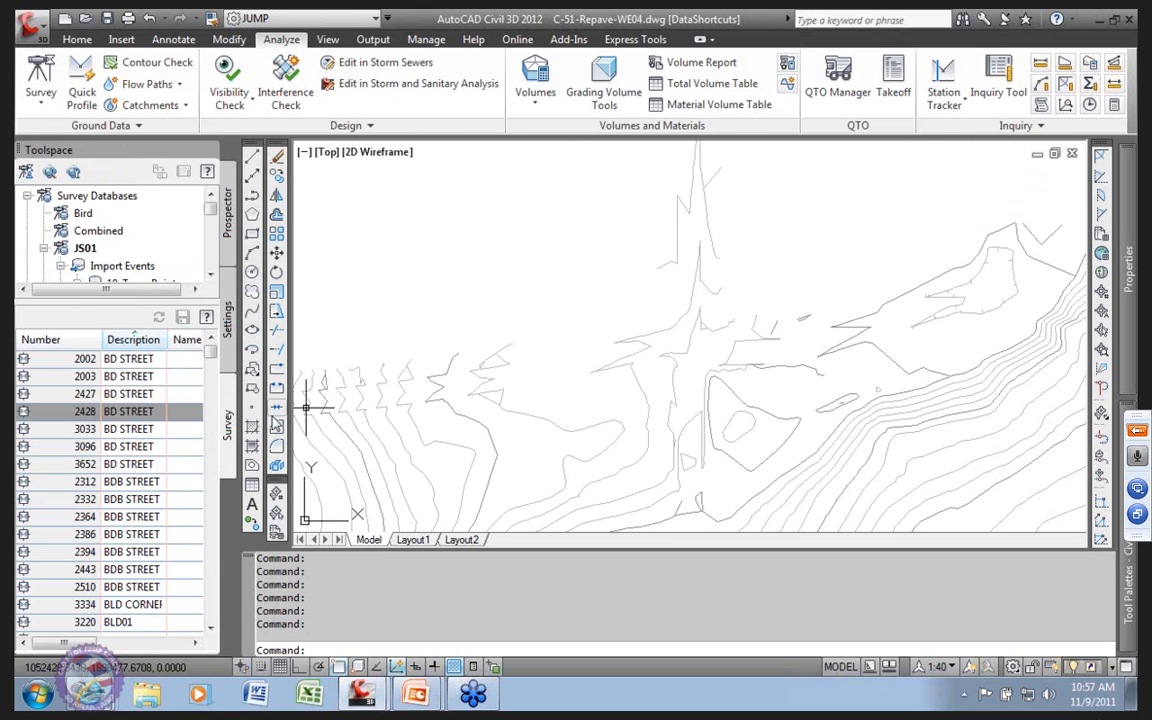
Step: Pan to BDB STREET survey points 2443 and 2510 to check their locations, and select BLD CORNER point 3334
{"action": "left_click", "coordinate": [84, 518]}
{"action": "left_click", "coordinate": [88, 535]}
{"action": "left_click", "coordinate": [93, 570]}
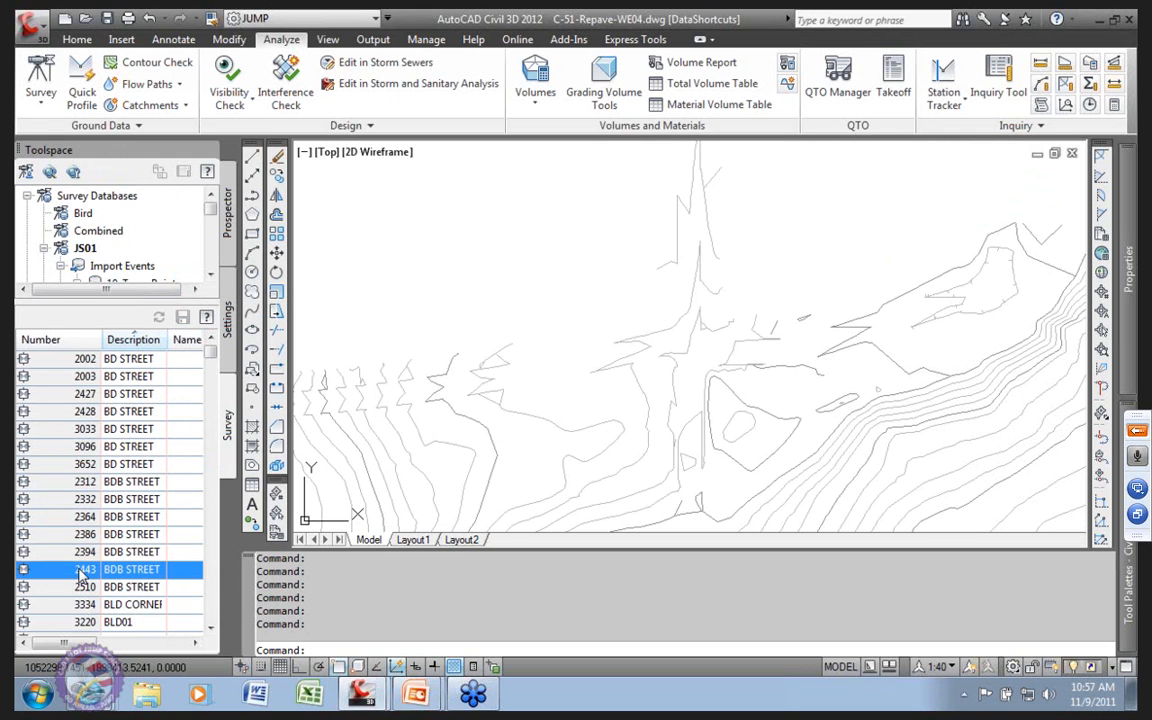
{"action": "right_click", "coordinate": [83, 575]}
{"action": "left_click", "coordinate": [152, 487]}
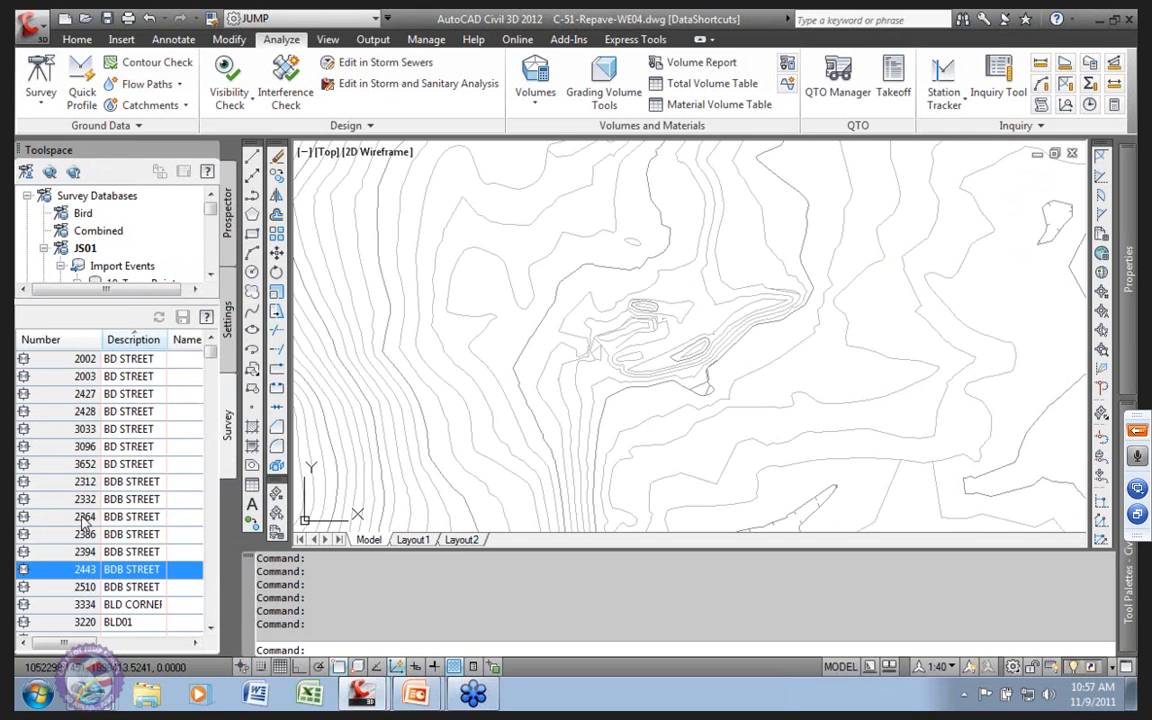
{"action": "left_click", "coordinate": [89, 590]}
{"action": "right_click", "coordinate": [88, 592]}
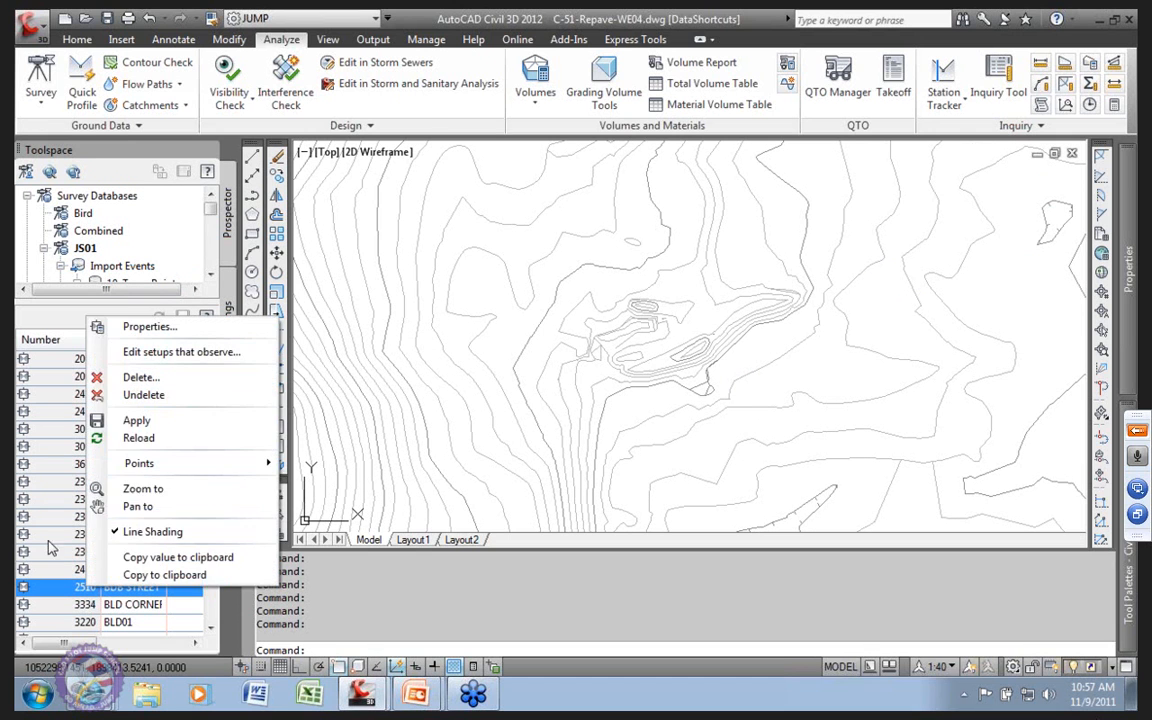
{"action": "left_click", "coordinate": [155, 505]}
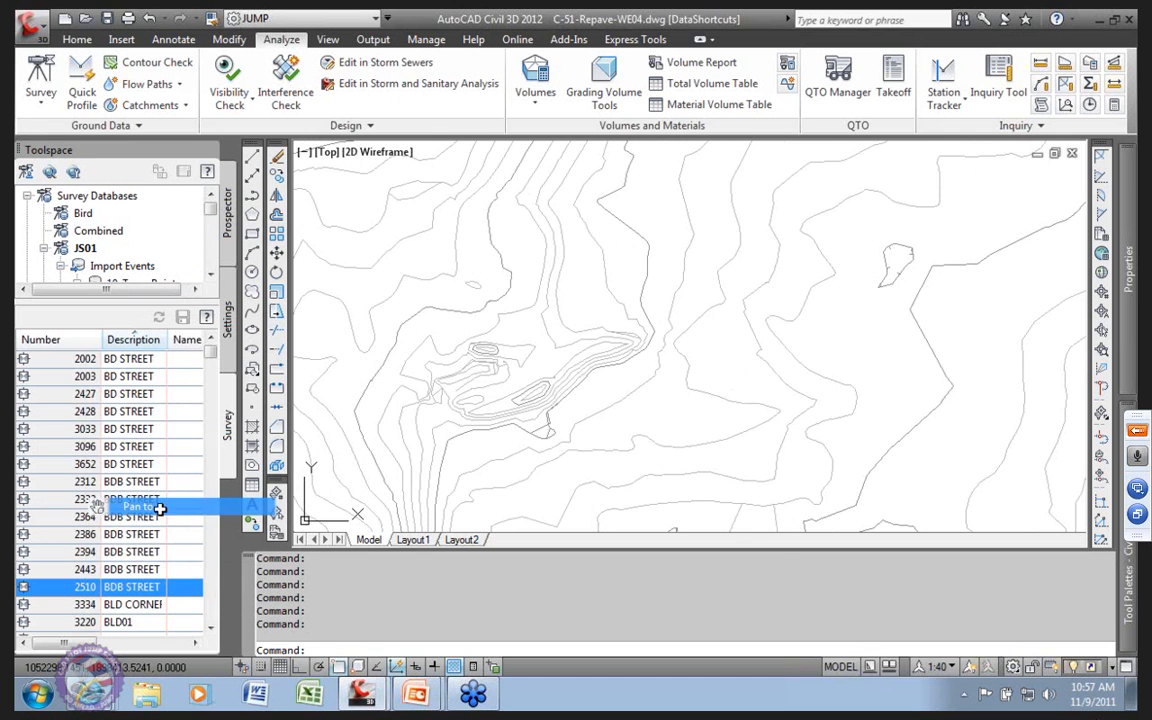
{"action": "left_click", "coordinate": [91, 608]}
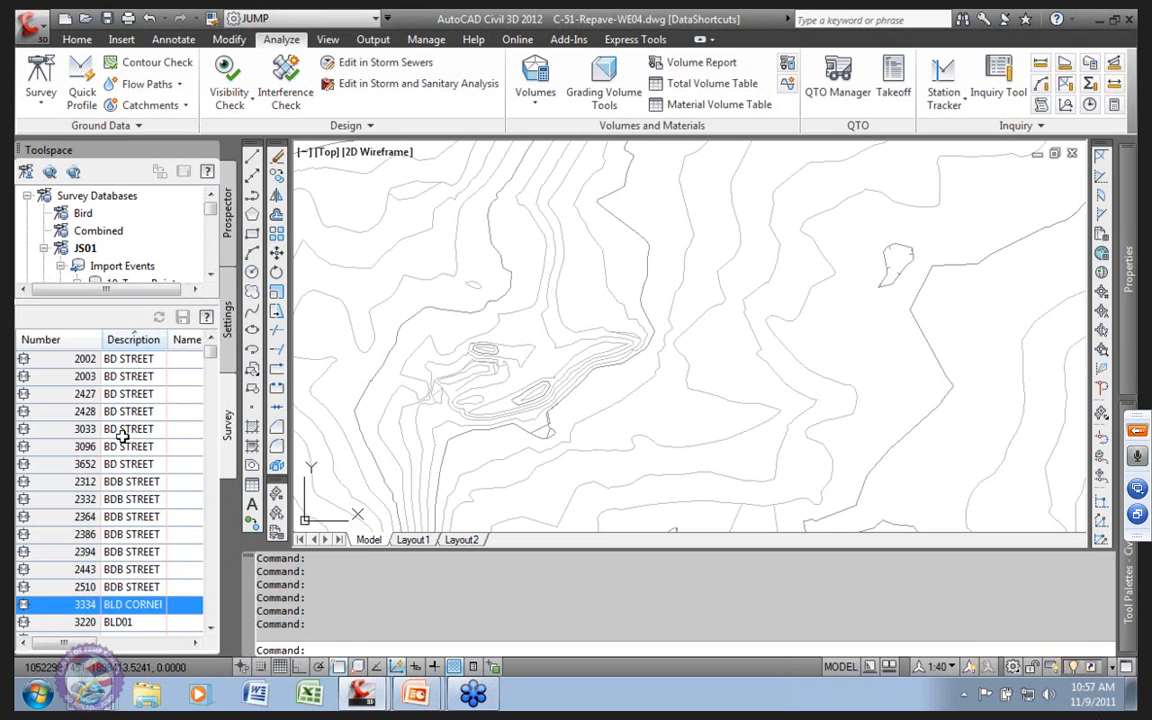
Step: Return to the diagonal road and examine the labelled centerline, control and BD STREET points along its full length
{"action": "scroll", "coordinate": [650, 434], "scroll_direction": "down", "scroll_amount": 1}
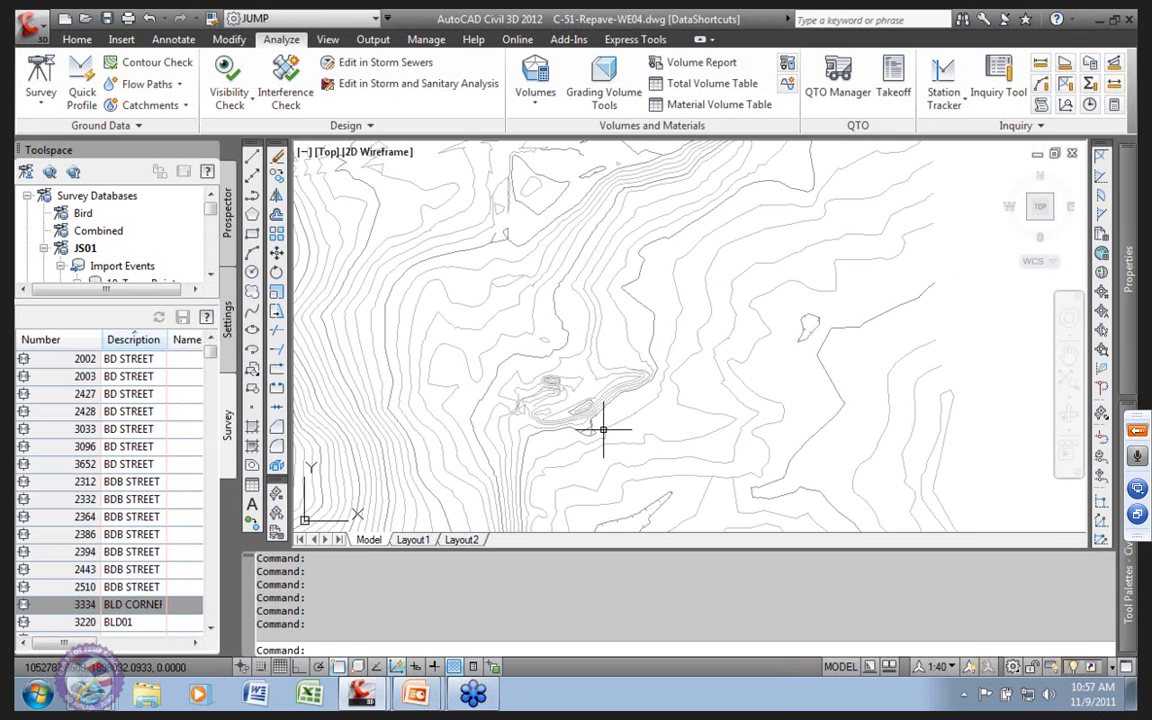
{"action": "scroll", "coordinate": [600, 430], "scroll_direction": "down", "scroll_amount": 5}
{"action": "scroll", "coordinate": [597, 476], "scroll_direction": "up", "scroll_amount": 7}
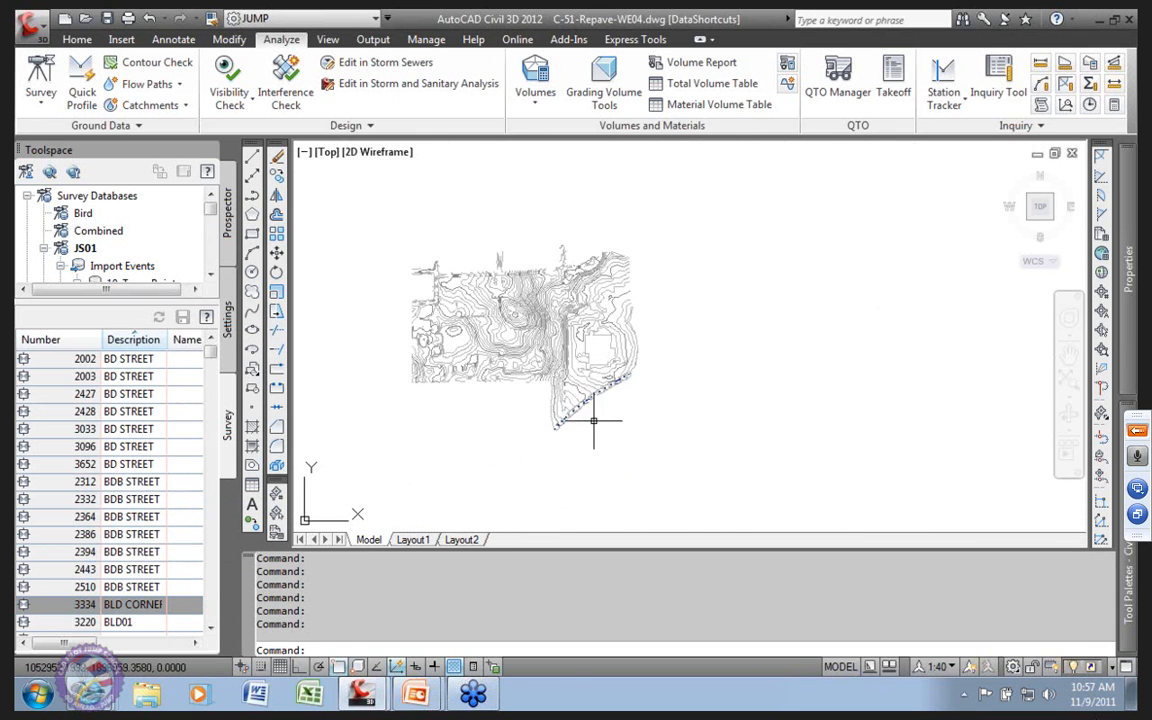
{"action": "scroll", "coordinate": [588, 396], "scroll_direction": "up", "scroll_amount": 6}
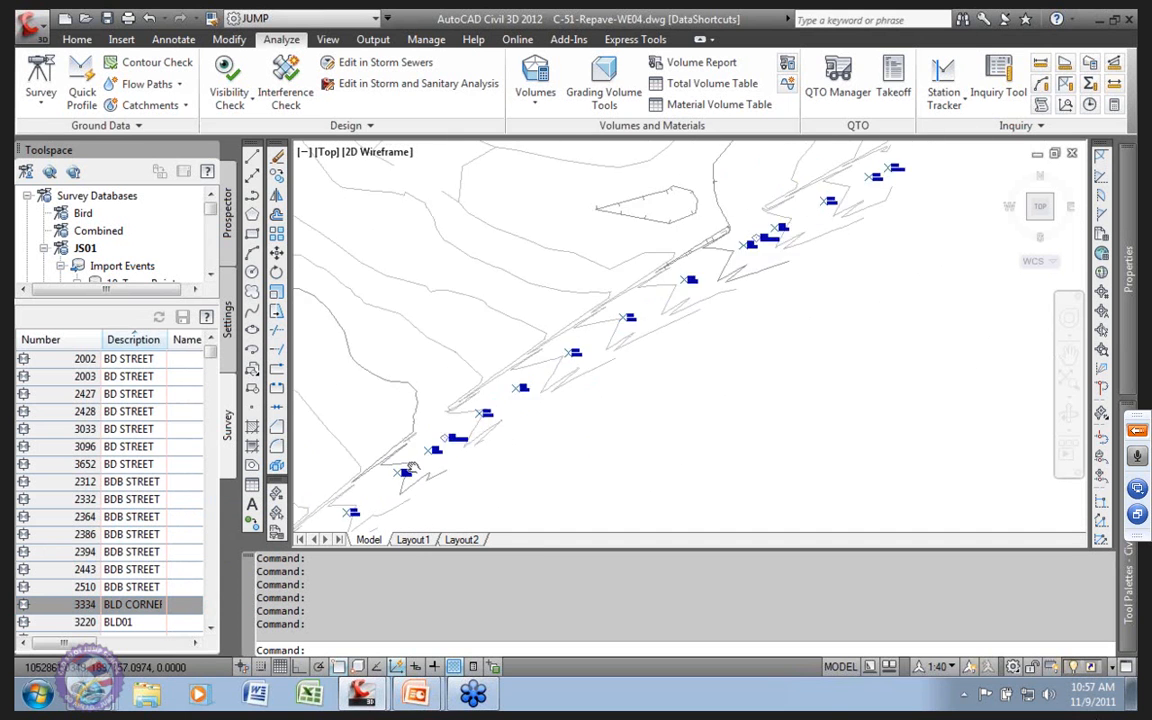
{"action": "scroll", "coordinate": [600, 383], "scroll_direction": "down", "scroll_amount": 2}
{"action": "scroll", "coordinate": [537, 433], "scroll_direction": "up", "scroll_amount": 1}
{"action": "middle_click_drag", "start_coordinate": [530, 434], "coordinate": [553, 411]}
{"action": "scroll", "coordinate": [539, 434], "scroll_direction": "down", "scroll_amount": 1}
{"action": "scroll", "coordinate": [535, 428], "scroll_direction": "up", "scroll_amount": 2}
{"action": "scroll", "coordinate": [599, 399], "scroll_direction": "down", "scroll_amount": 1}
{"action": "scroll", "coordinate": [694, 319], "scroll_direction": "up", "scroll_amount": 2}
{"action": "scroll", "coordinate": [607, 350], "scroll_direction": "up", "scroll_amount": 2}
{"action": "scroll", "coordinate": [607, 350], "scroll_direction": "up", "scroll_amount": 1}
{"action": "scroll", "coordinate": [650, 320], "scroll_direction": "down", "scroll_amount": 3}
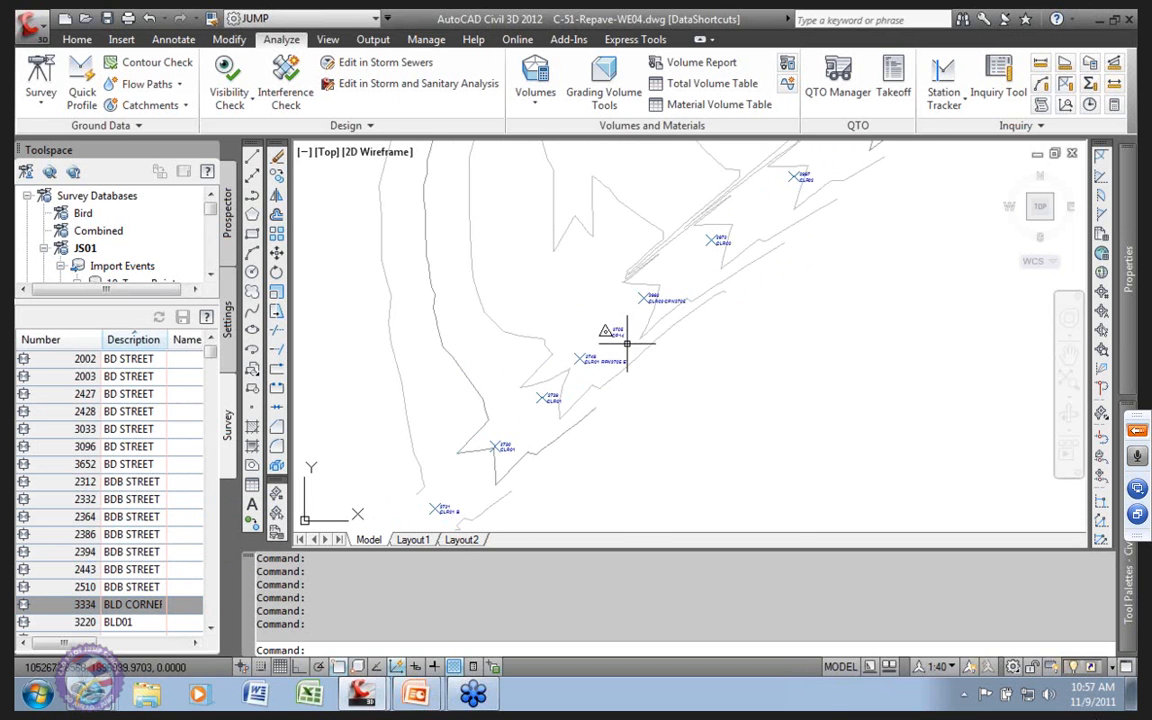
{"action": "scroll", "coordinate": [697, 298], "scroll_direction": "down", "scroll_amount": 4}
{"action": "scroll", "coordinate": [722, 262], "scroll_direction": "up", "scroll_amount": 2}
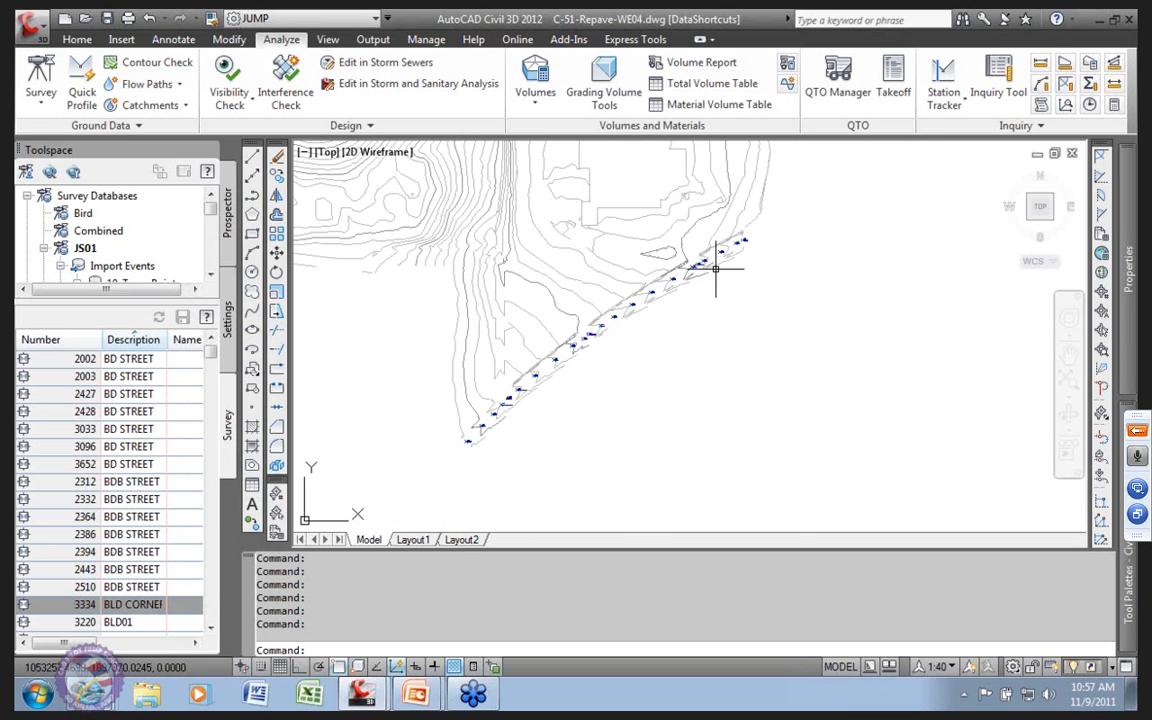
Step: Enlarge the survey database tree so the full JS01 branch shows above the survey point list
{"action": "scroll", "coordinate": [728, 249], "scroll_direction": "up", "scroll_amount": 4}
{"action": "scroll", "coordinate": [823, 206], "scroll_direction": "down", "scroll_amount": 3}
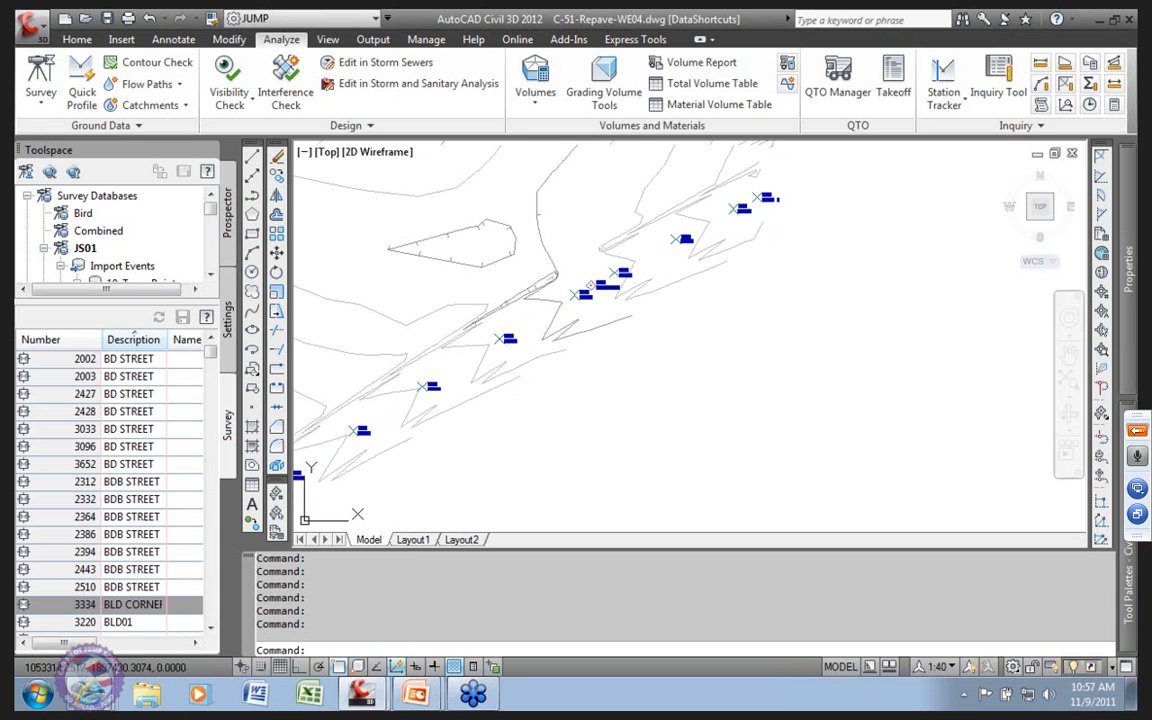
{"action": "middle_click_drag", "start_coordinate": [537, 339], "coordinate": [728, 226]}
{"action": "mouse_move", "coordinate": [441, 428]}
{"action": "middle_mouse_down"}
{"action": "mouse_move", "coordinate": [519, 365]}
{"action": "mouse_move", "coordinate": [441, 434]}
{"action": "mouse_move", "coordinate": [512, 391]}
{"action": "mouse_move", "coordinate": [450, 458]}
{"action": "mouse_move", "coordinate": [489, 396]}
{"action": "mouse_move", "coordinate": [573, 350]}
{"action": "middle_mouse_up"}
{"action": "mouse_move", "coordinate": [129, 299]}
{"action": "left_mouse_down"}
{"action": "mouse_move", "coordinate": [93, 468]}
{"action": "mouse_move", "coordinate": [95, 517]}
{"action": "left_mouse_up"}
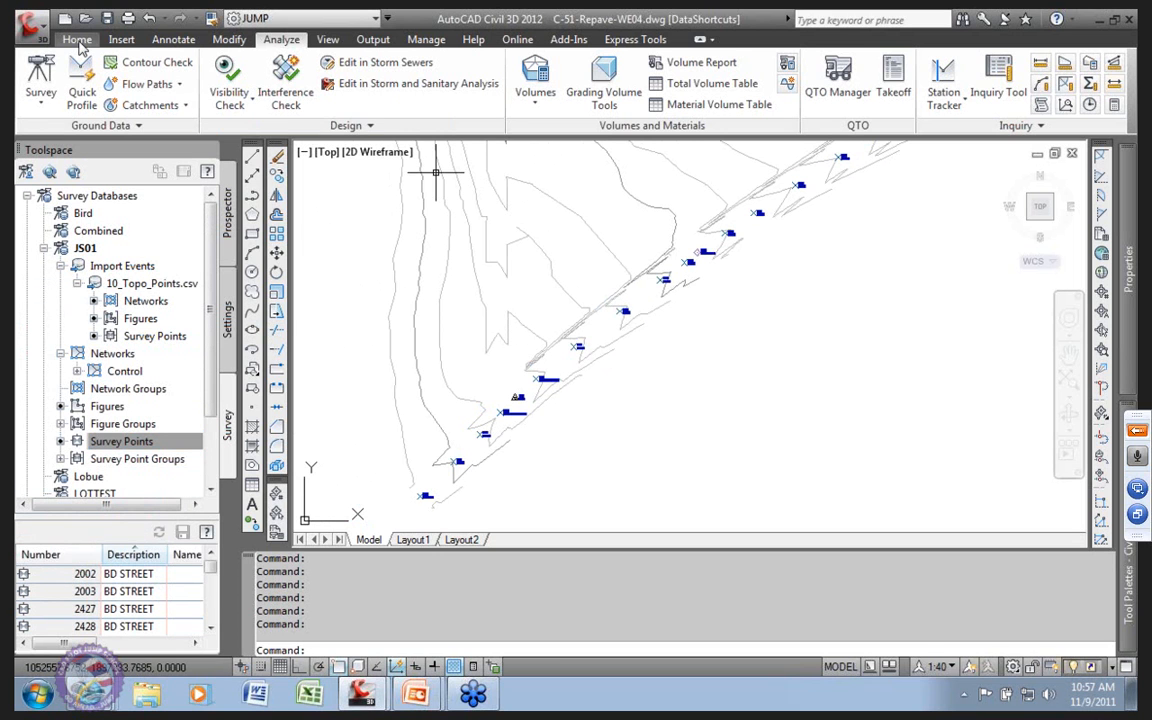
Step: Start a best fit alignment for the diagonal road and set its input type to COGO points
{"action": "left_click", "coordinate": [77, 40]}
{"action": "left_click", "coordinate": [377, 63]}
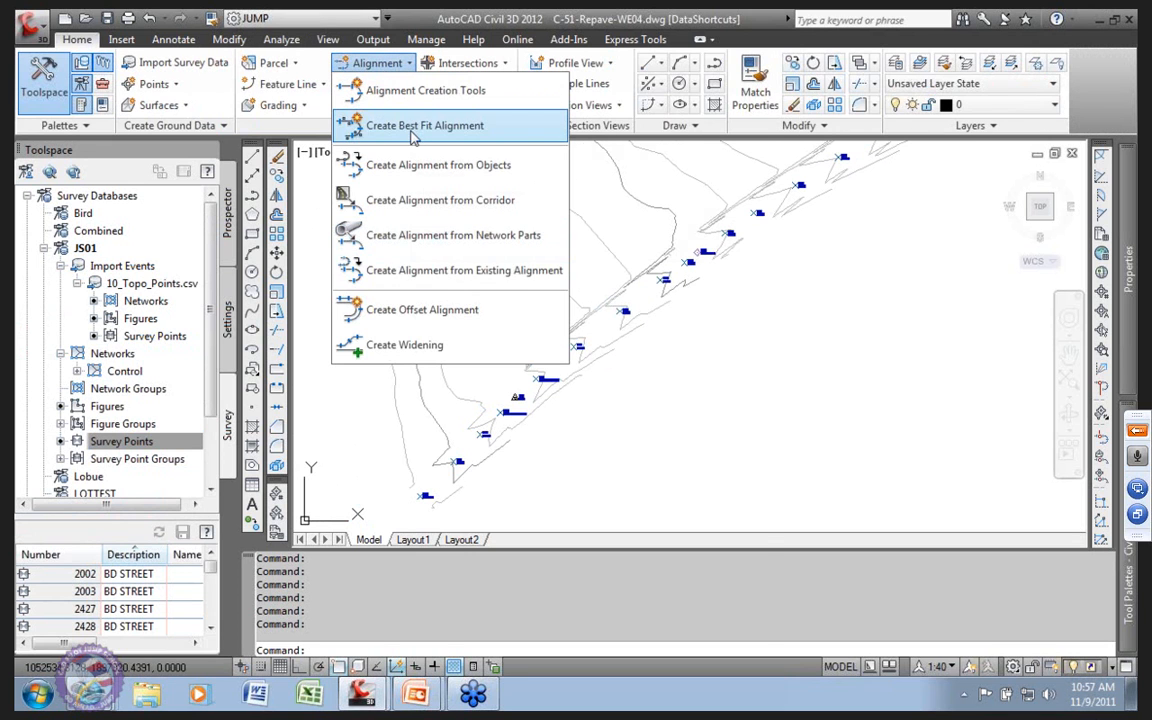
{"action": "left_click", "coordinate": [413, 130]}
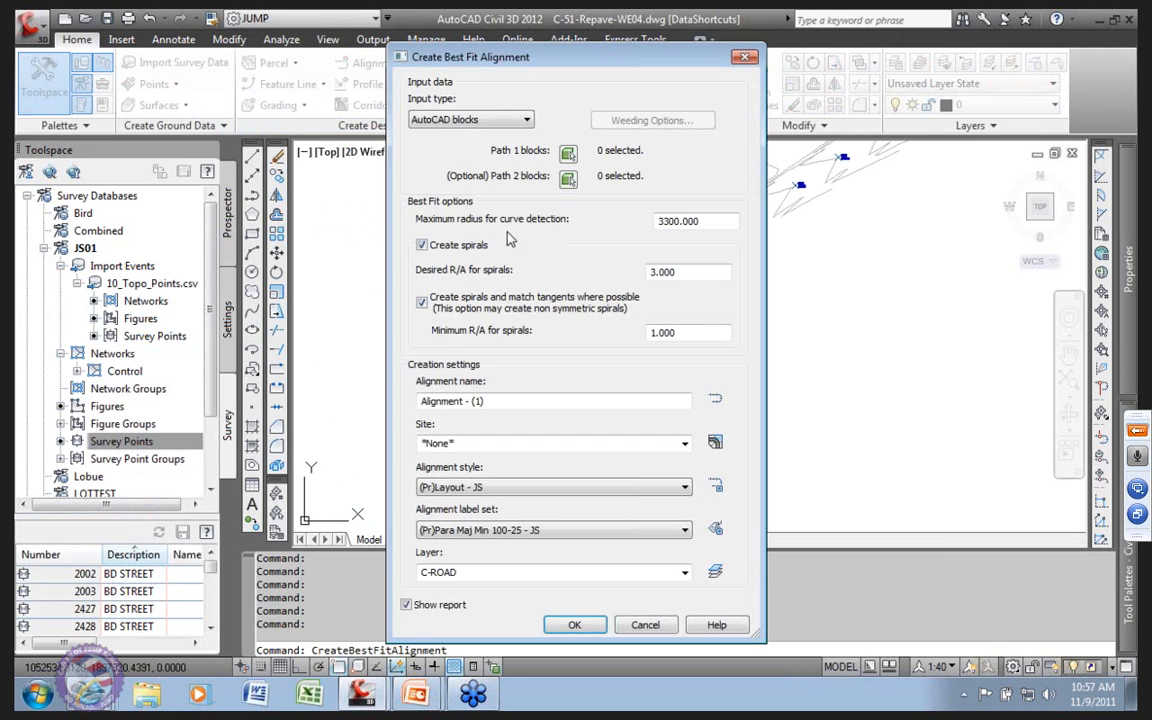
{"action": "left_click", "coordinate": [525, 121]}
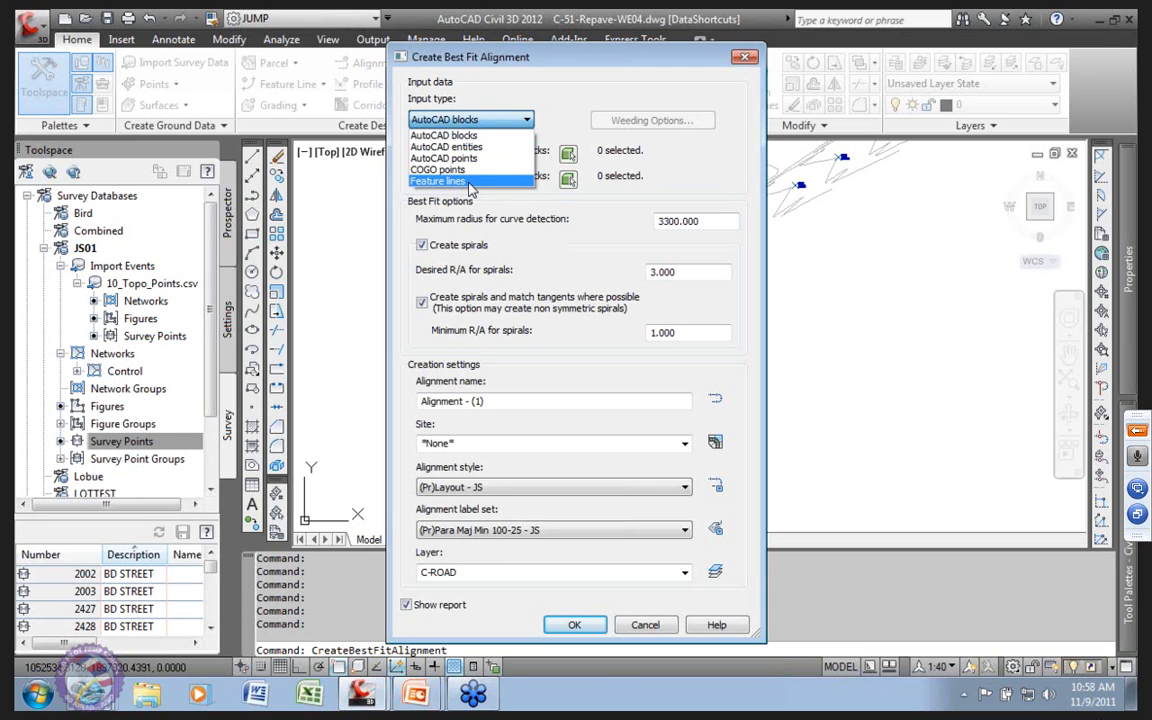
{"action": "left_click", "coordinate": [455, 172]}
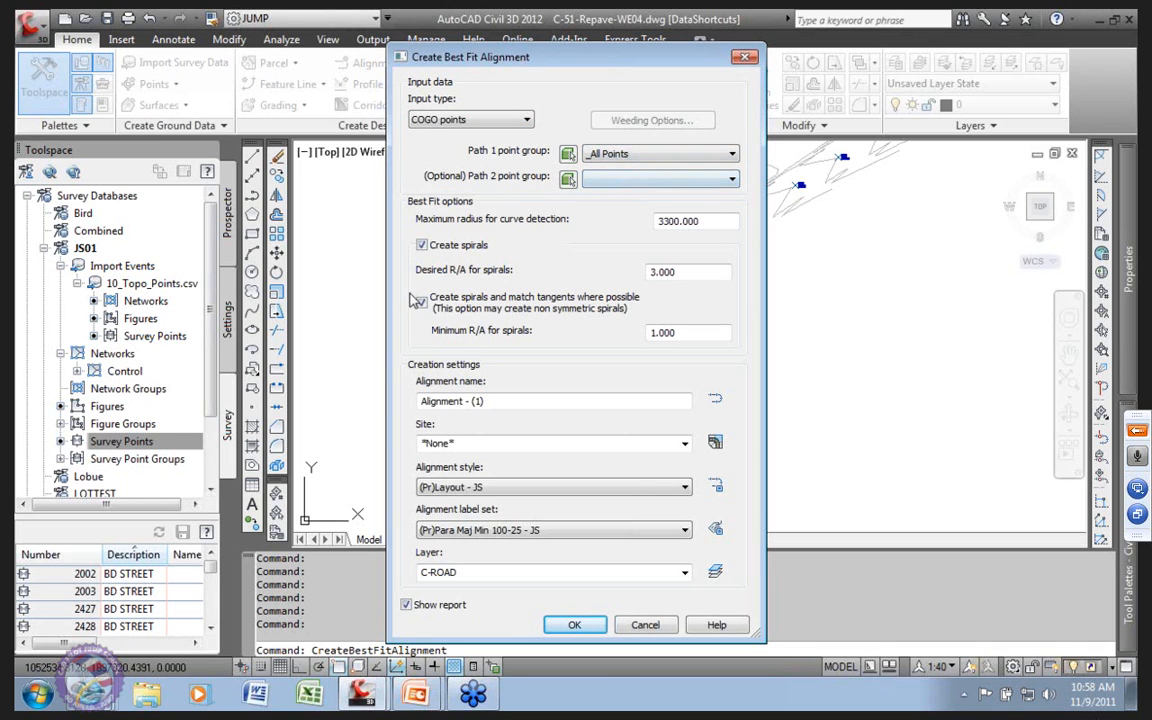
Step: Create the best fit alignment without spirals, with a maximum curve detection radius of 5000 and the +NOLABELS - JS label set
{"action": "left_click", "coordinate": [422, 246]}
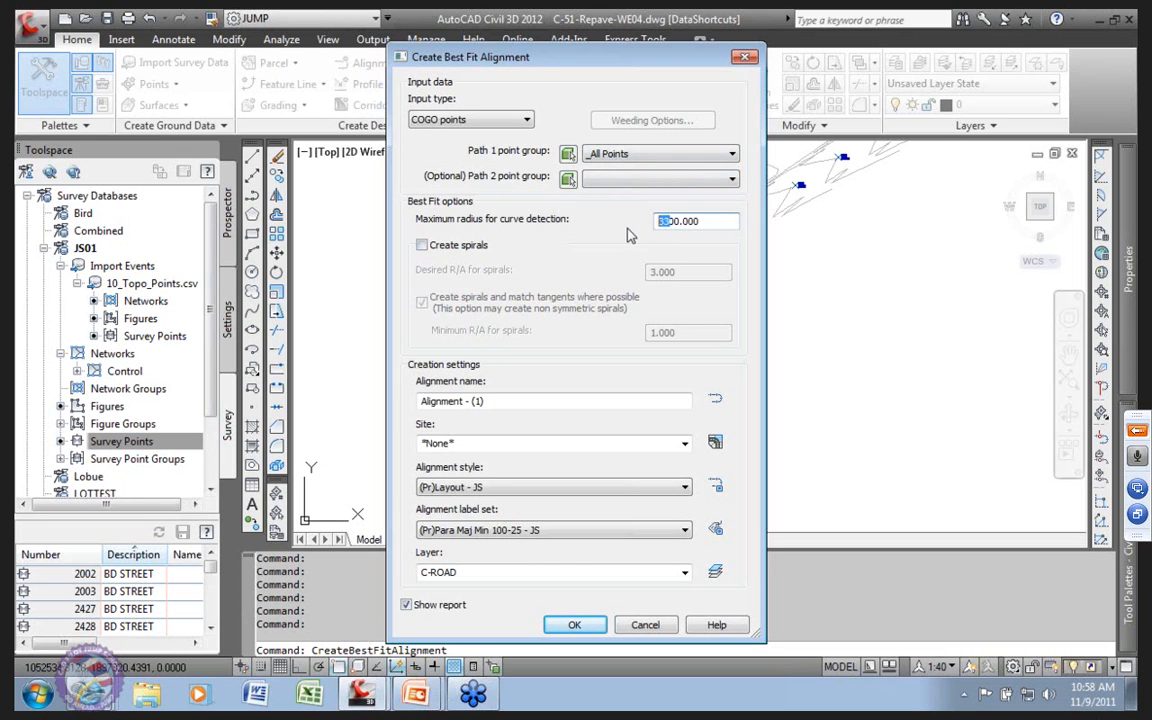
{"action": "left_click", "coordinate": [663, 221]}
{"action": "type", "text": "0"}
{"action": "left_click", "coordinate": [685, 530]}
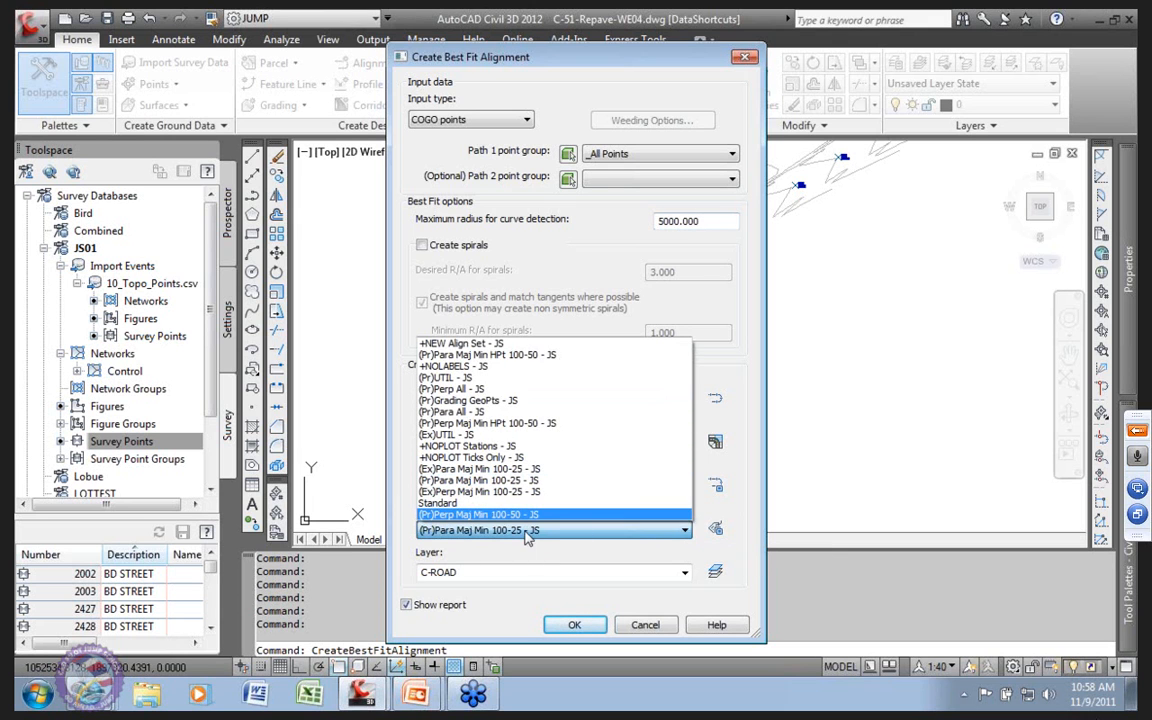
{"action": "left_click", "coordinate": [455, 366]}
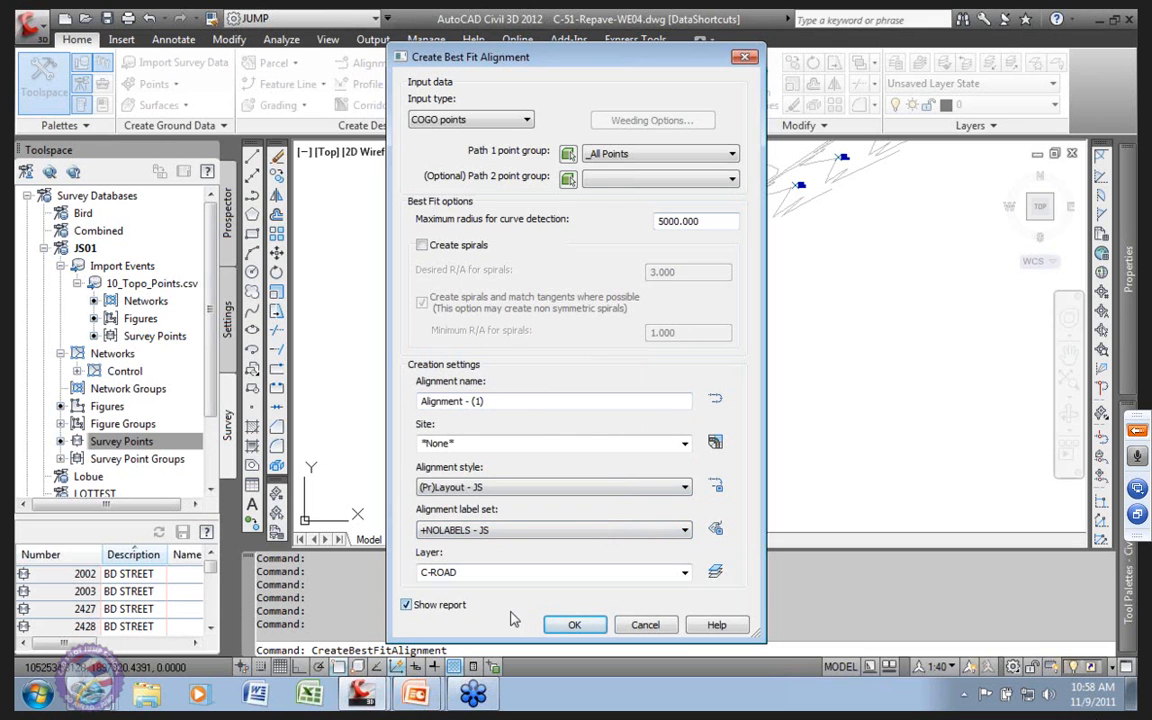
{"action": "left_click", "coordinate": [685, 572]}
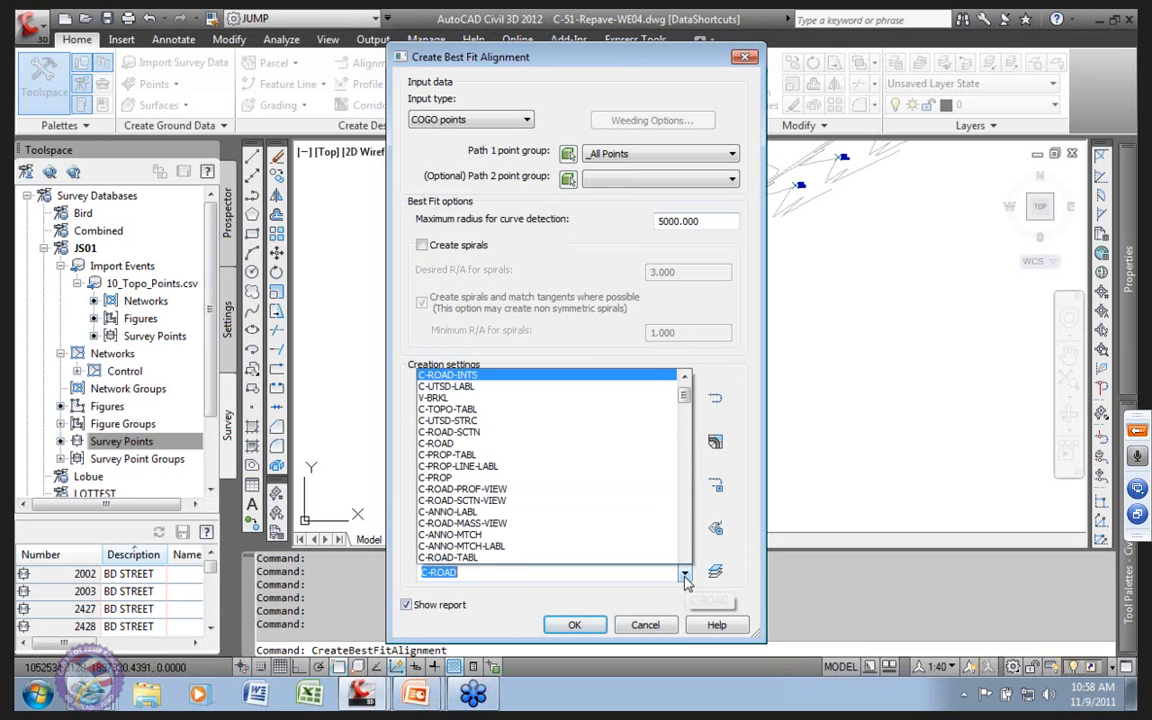
{"action": "left_click", "coordinate": [398, 582]}
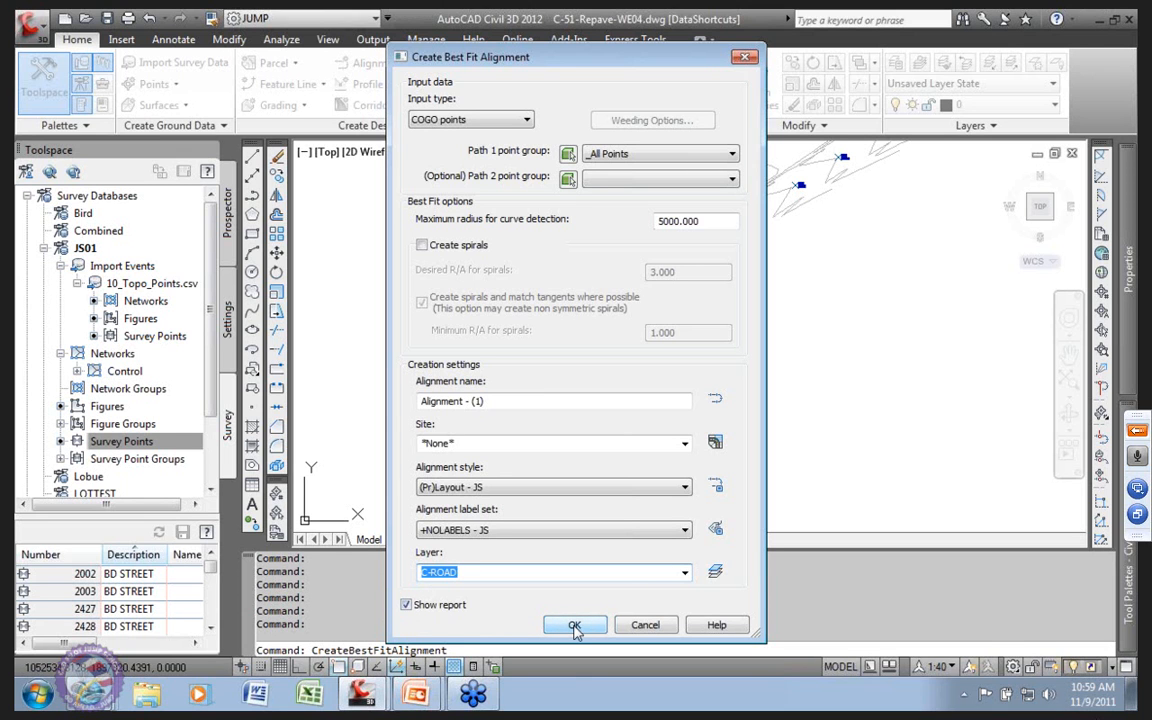
{"action": "left_click", "coordinate": [575, 626]}
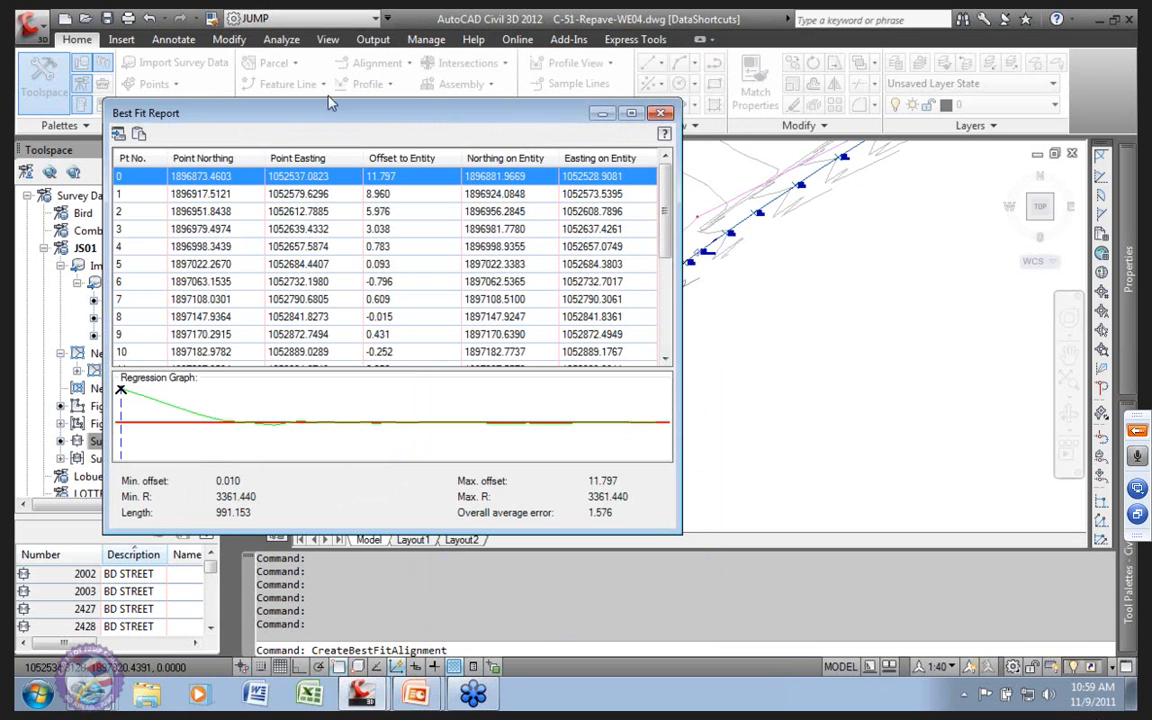
Step: Review the Best Fit Report by sorting it on offset to entity and highlighting points 0, 3, 2 and 1, then close it
{"action": "mouse_move", "coordinate": [318, 124]}
{"action": "left_mouse_down"}
{"action": "mouse_move", "coordinate": [231, 96]}
{"action": "mouse_move", "coordinate": [155, 95]}
{"action": "mouse_move", "coordinate": [200, 95]}
{"action": "mouse_move", "coordinate": [142, 121]}
{"action": "mouse_move", "coordinate": [353, 86]}
{"action": "left_mouse_up"}
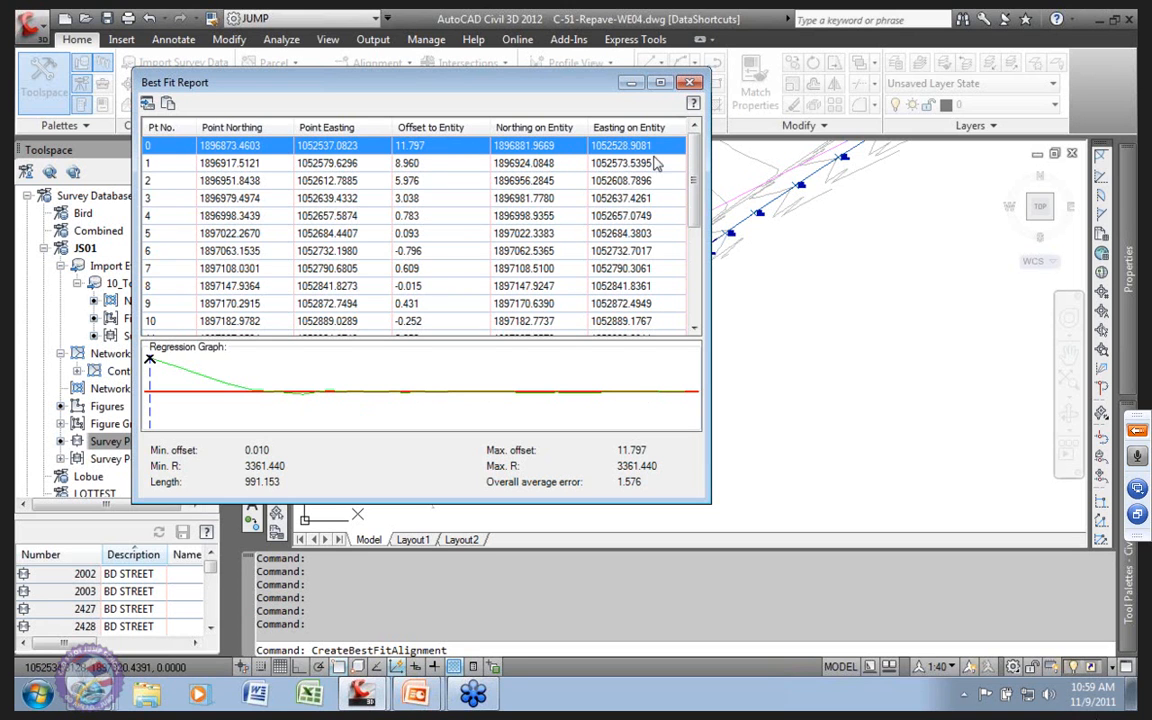
{"action": "left_click", "coordinate": [425, 127]}
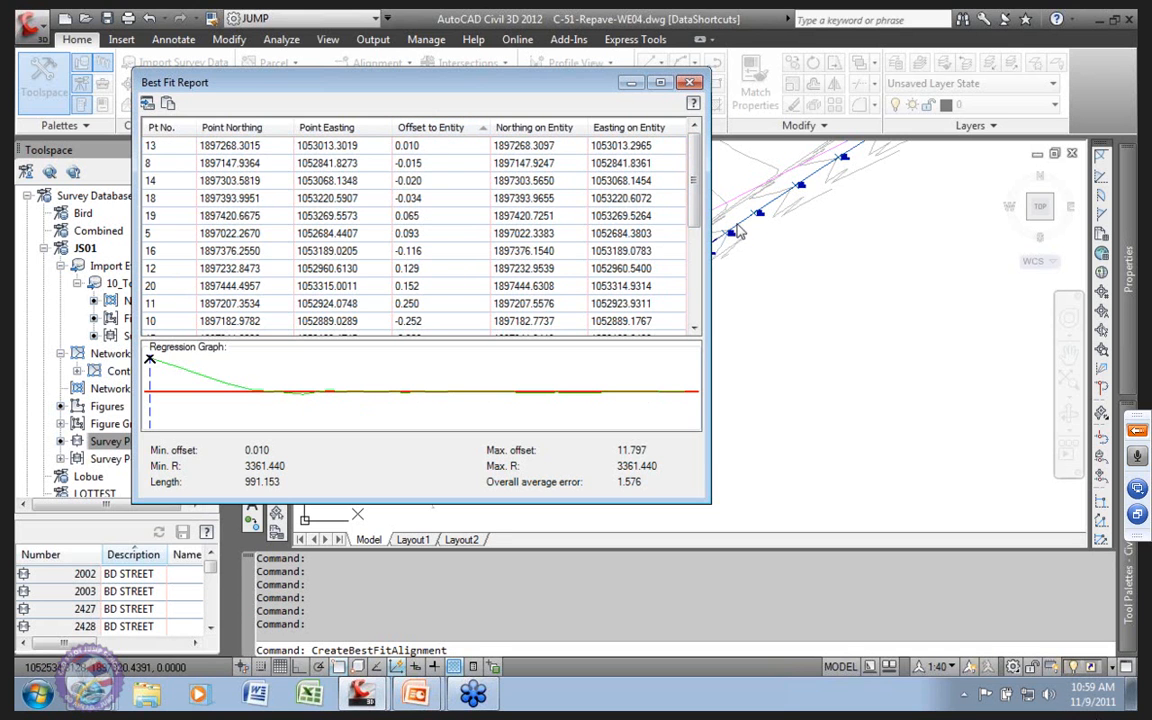
{"action": "scroll", "coordinate": [620, 200], "scroll_direction": "down", "scroll_amount": 4}
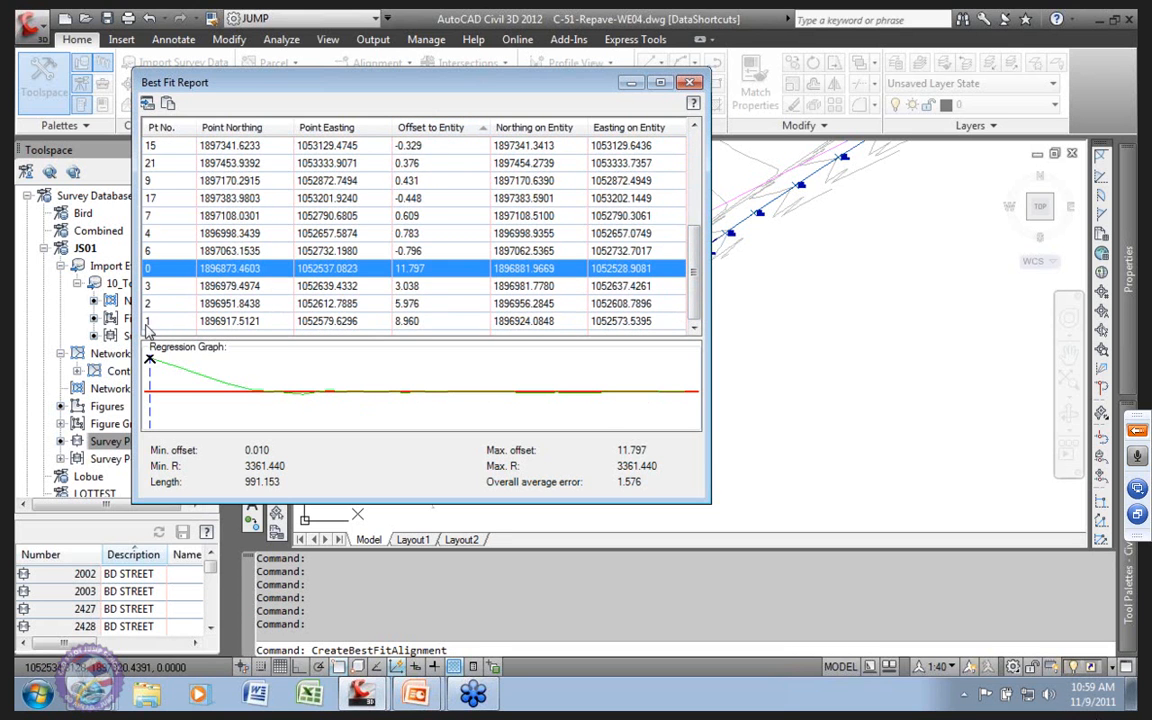
{"action": "left_click", "coordinate": [148, 321], "text": "shift"}
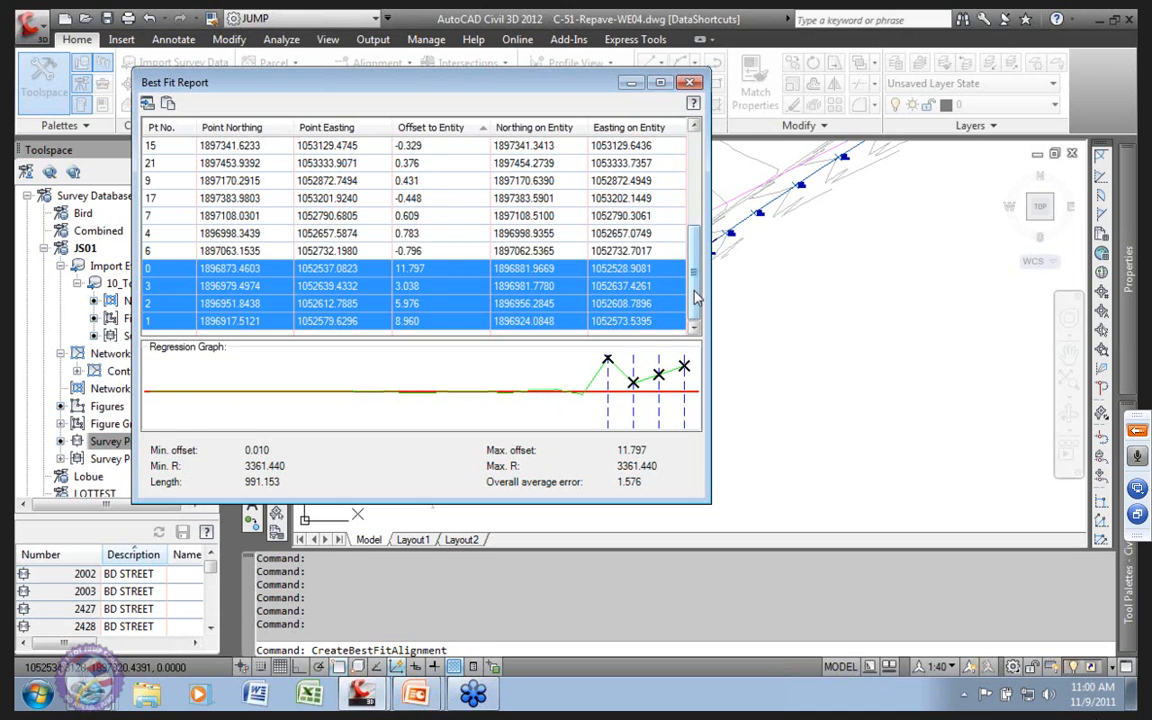
{"action": "left_click_drag", "start_coordinate": [697, 281], "coordinate": [697, 188]}
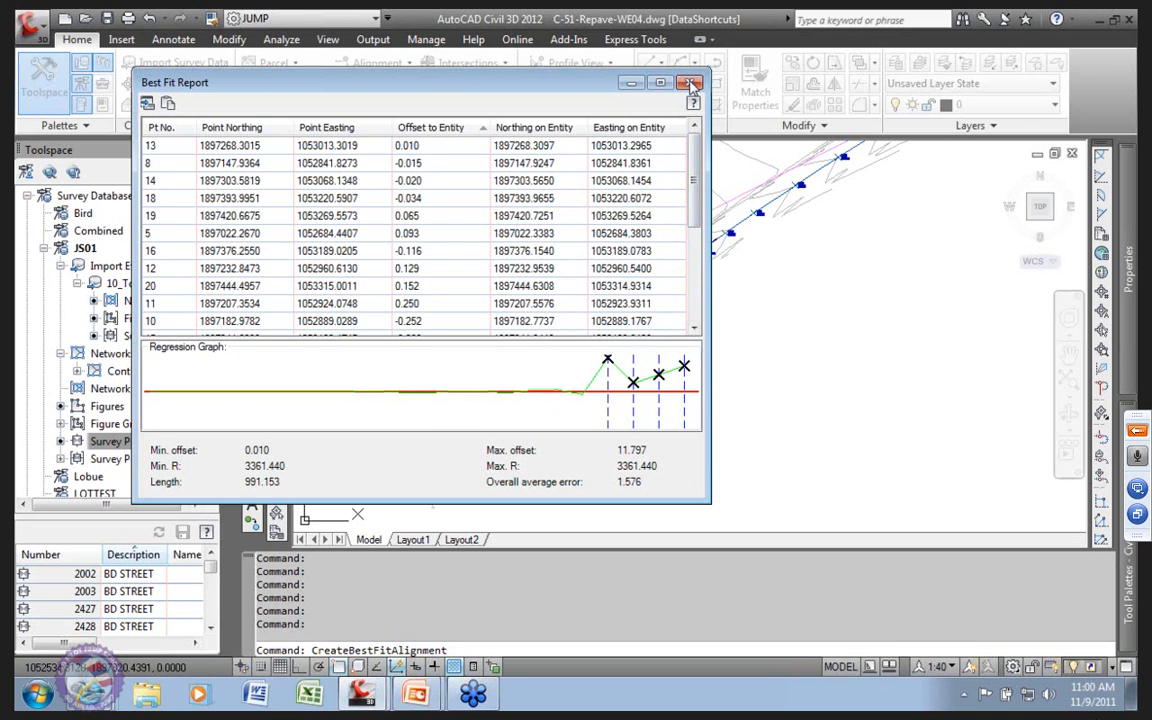
{"action": "left_click", "coordinate": [690, 83]}
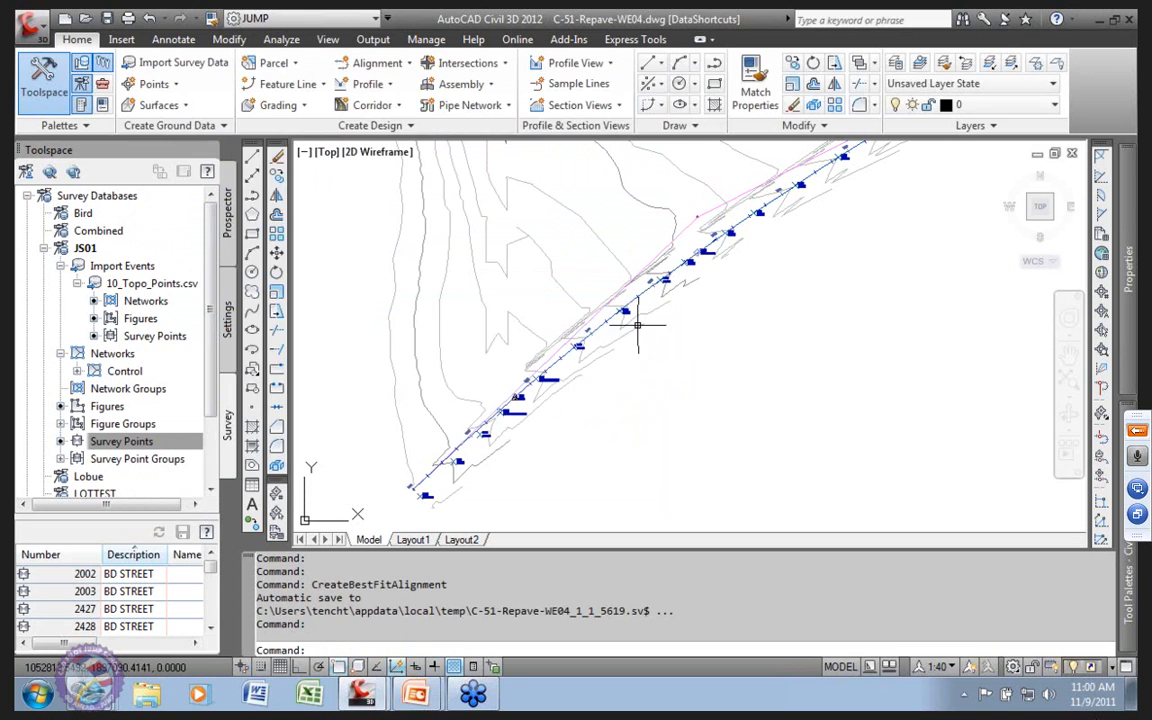
Step: Examine how closely the best fit alignment follows the surveyed centerline points along the road's full length
{"action": "scroll", "coordinate": [459, 440], "scroll_direction": "up", "scroll_amount": 3}
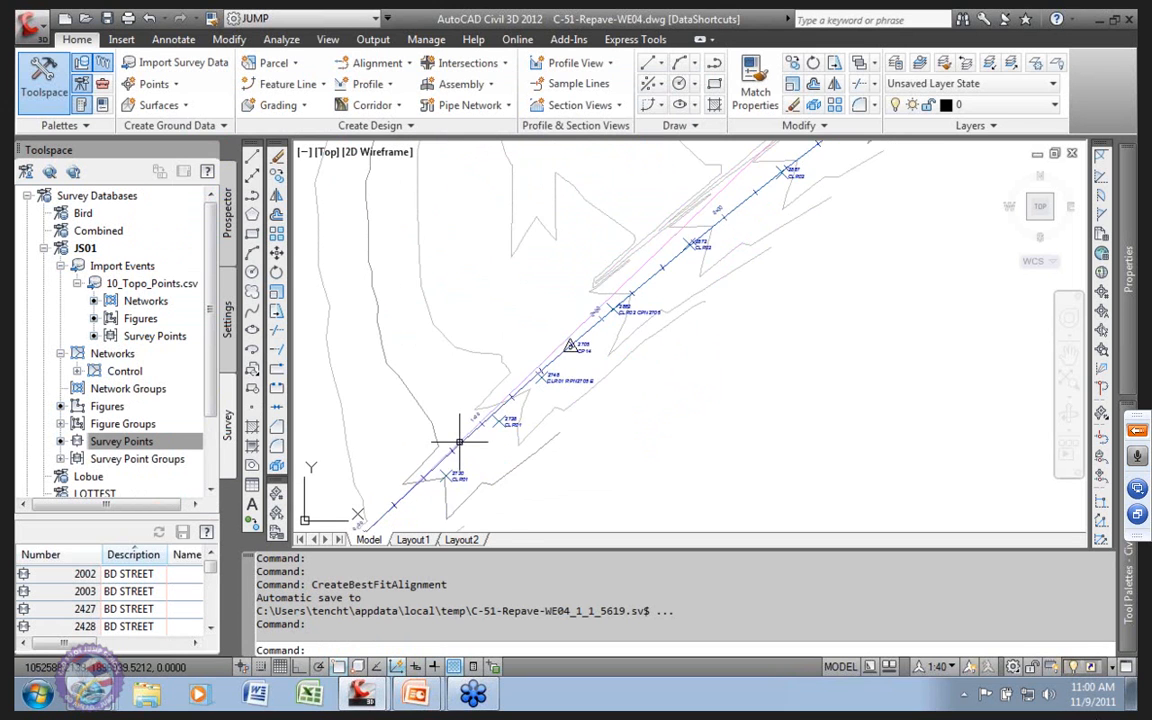
{"action": "scroll", "coordinate": [459, 440], "scroll_direction": "up", "scroll_amount": 2}
{"action": "scroll", "coordinate": [463, 424], "scroll_direction": "up", "scroll_amount": 2}
{"action": "scroll", "coordinate": [558, 290], "scroll_direction": "down", "scroll_amount": 1}
{"action": "scroll", "coordinate": [602, 339], "scroll_direction": "down", "scroll_amount": 5}
{"action": "middle_click_drag", "start_coordinate": [606, 350], "coordinate": [453, 478]}
{"action": "scroll", "coordinate": [764, 237], "scroll_direction": "up", "scroll_amount": 1}
{"action": "scroll", "coordinate": [764, 236], "scroll_direction": "up", "scroll_amount": 3}
{"action": "scroll", "coordinate": [625, 270], "scroll_direction": "down", "scroll_amount": 2}
{"action": "scroll", "coordinate": [632, 271], "scroll_direction": "down", "scroll_amount": 2}
{"action": "middle_click_drag", "start_coordinate": [507, 373], "coordinate": [662, 303]}
{"action": "scroll", "coordinate": [545, 362], "scroll_direction": "up", "scroll_amount": 3}
{"action": "mouse_move", "coordinate": [545, 362]}
{"action": "middle_mouse_down"}
{"action": "mouse_move", "coordinate": [565, 344]}
{"action": "mouse_move", "coordinate": [442, 437]}
{"action": "middle_mouse_up"}
{"action": "scroll", "coordinate": [715, 260], "scroll_direction": "down", "scroll_amount": 5}
{"action": "middle_click_drag", "start_coordinate": [715, 260], "coordinate": [570, 357]}
{"action": "scroll", "coordinate": [714, 275], "scroll_direction": "up", "scroll_amount": 10}
{"action": "scroll", "coordinate": [646, 260], "scroll_direction": "down", "scroll_amount": 8}
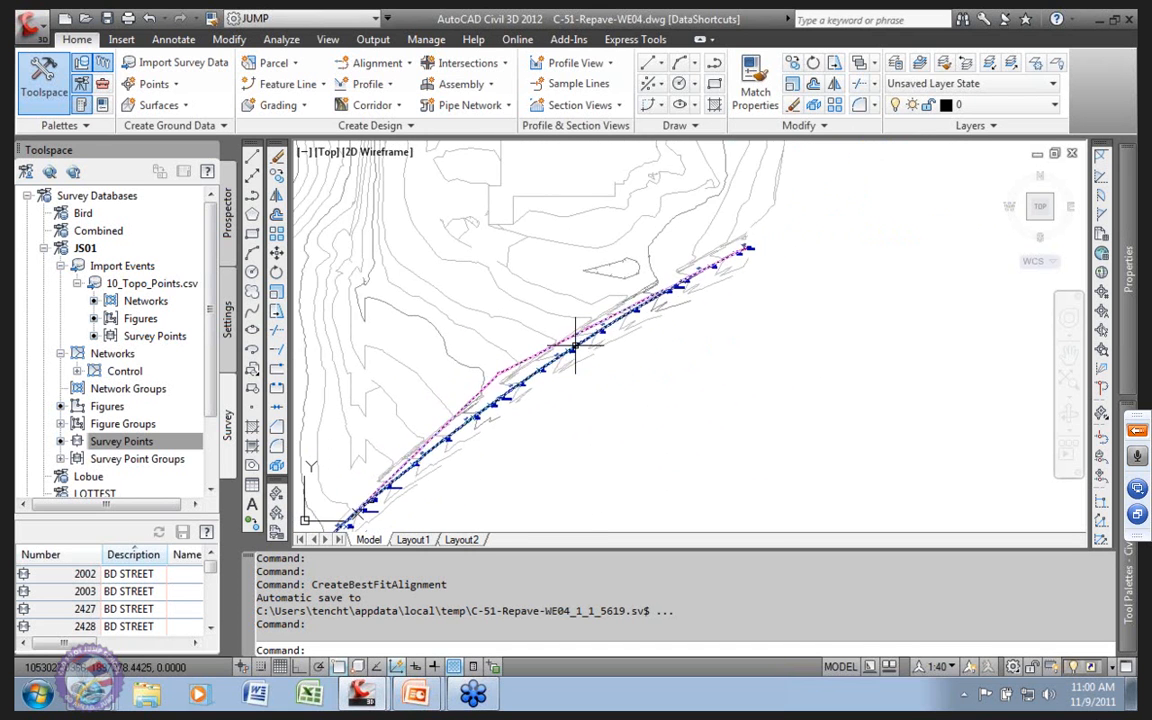
Step: Inspect the alignment's two lines and curve in the geometry editor, including their tangency constraints and the curve radius, then close the editor
{"action": "left_click", "coordinate": [582, 346]}
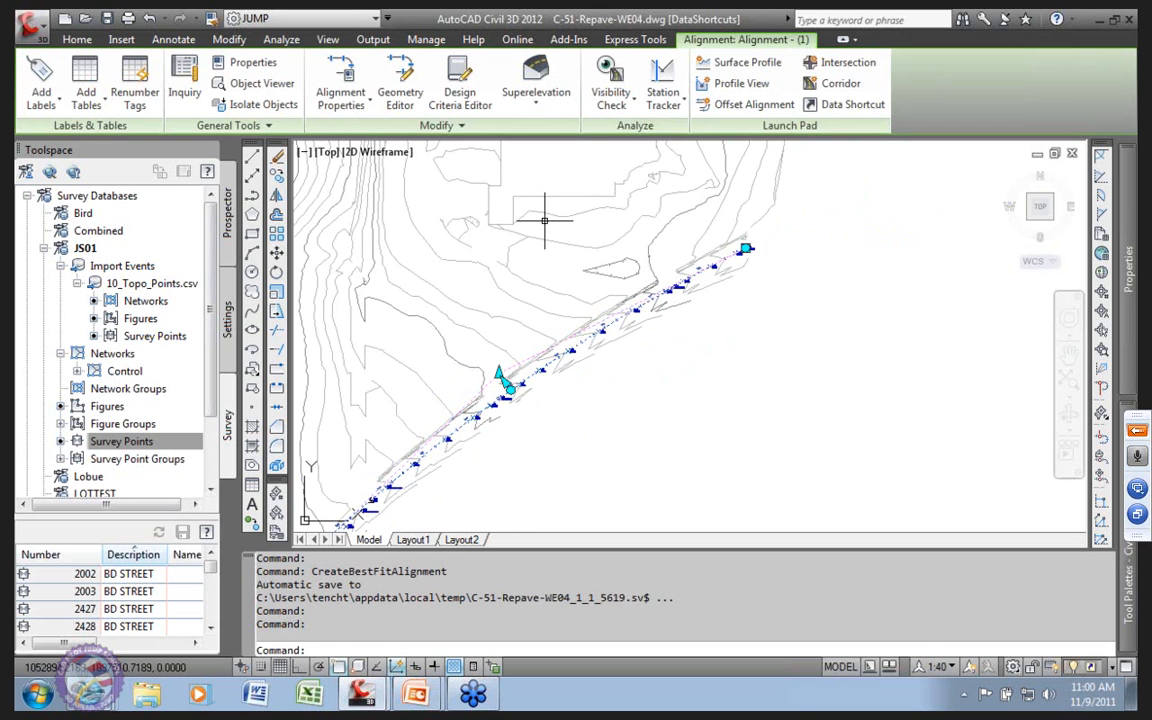
{"action": "left_click", "coordinate": [399, 82]}
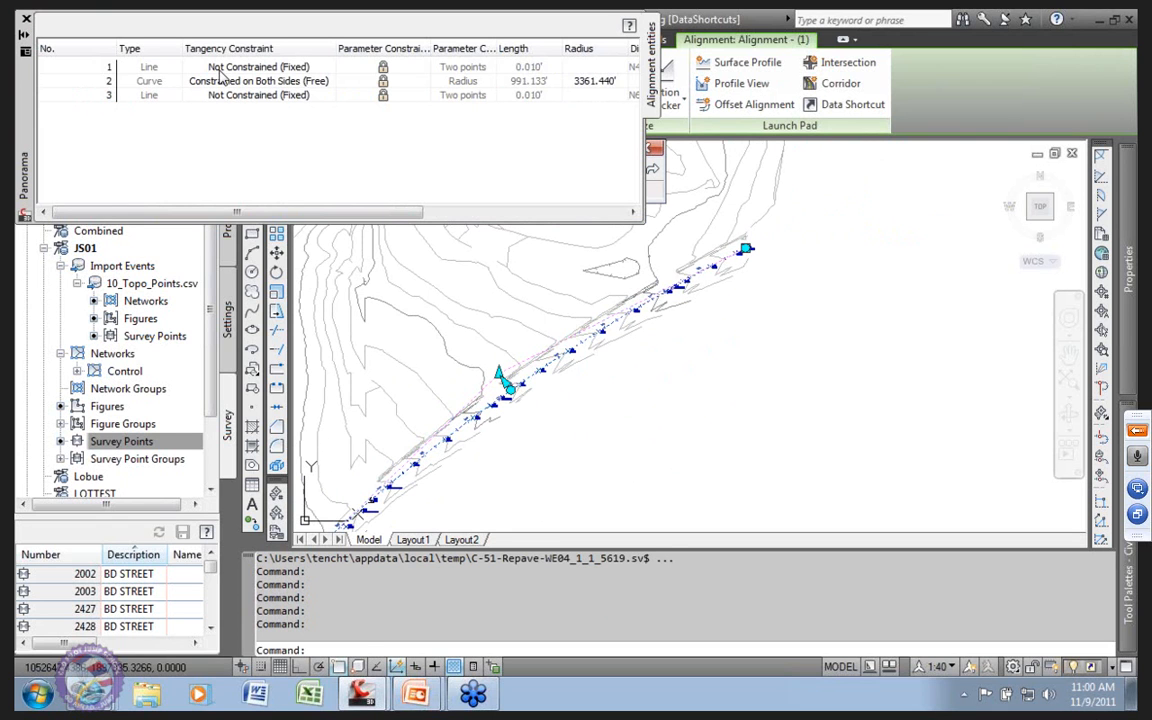
{"action": "left_click", "coordinate": [219, 70]}
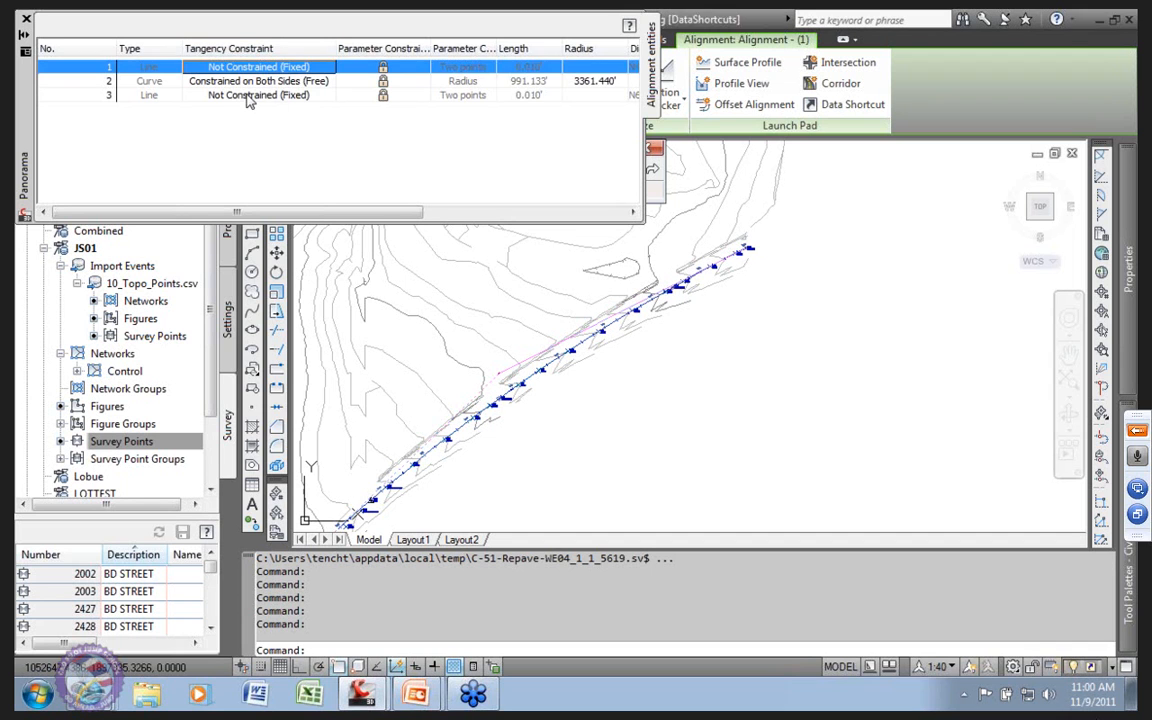
{"action": "left_click", "coordinate": [250, 97]}
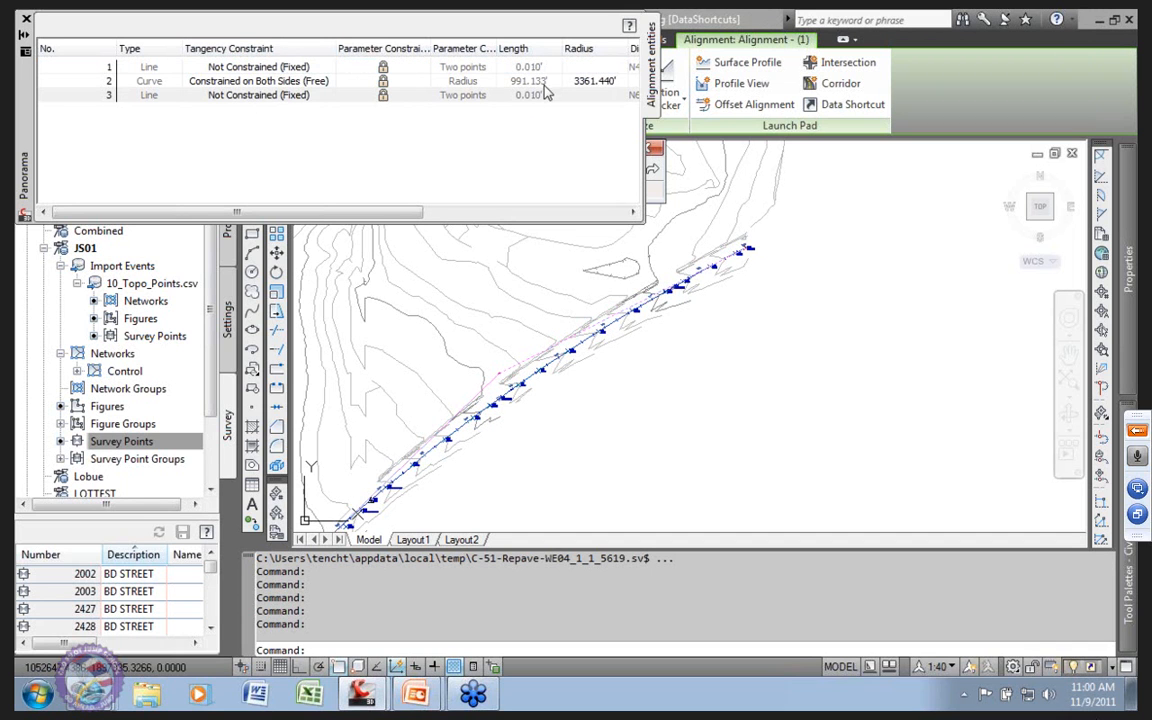
{"action": "left_click", "coordinate": [241, 82]}
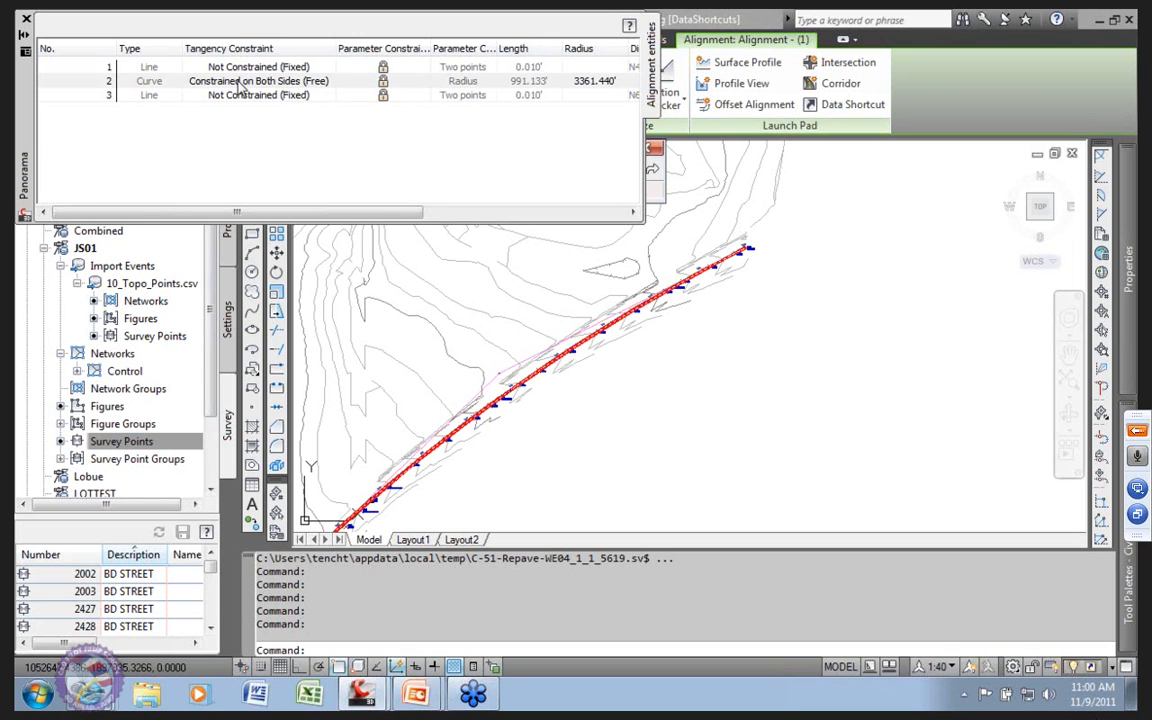
{"action": "left_click", "coordinate": [591, 85]}
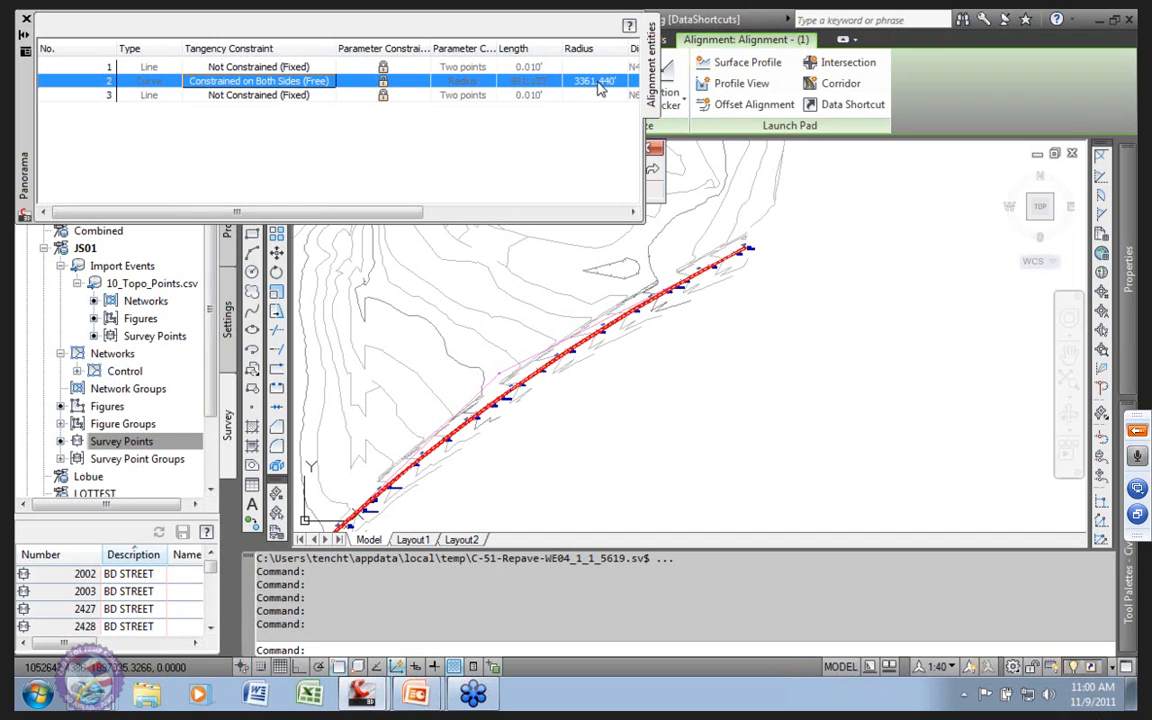
{"action": "left_click", "coordinate": [26, 20]}
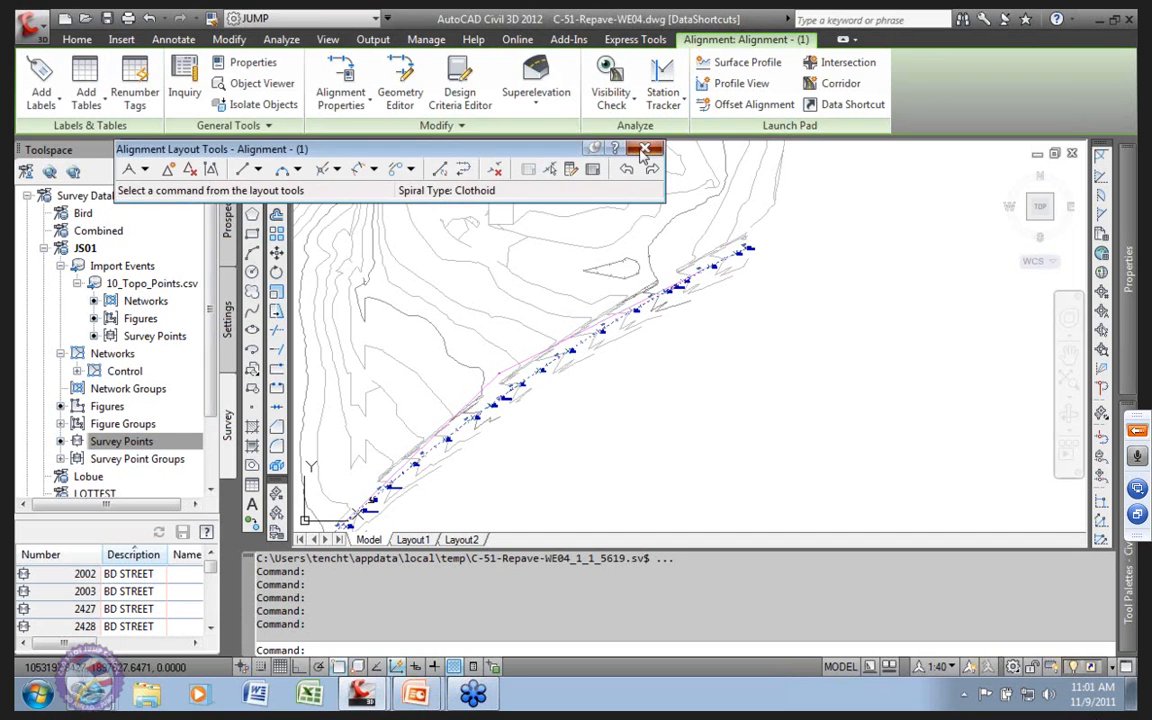
{"action": "left_click", "coordinate": [644, 151]}
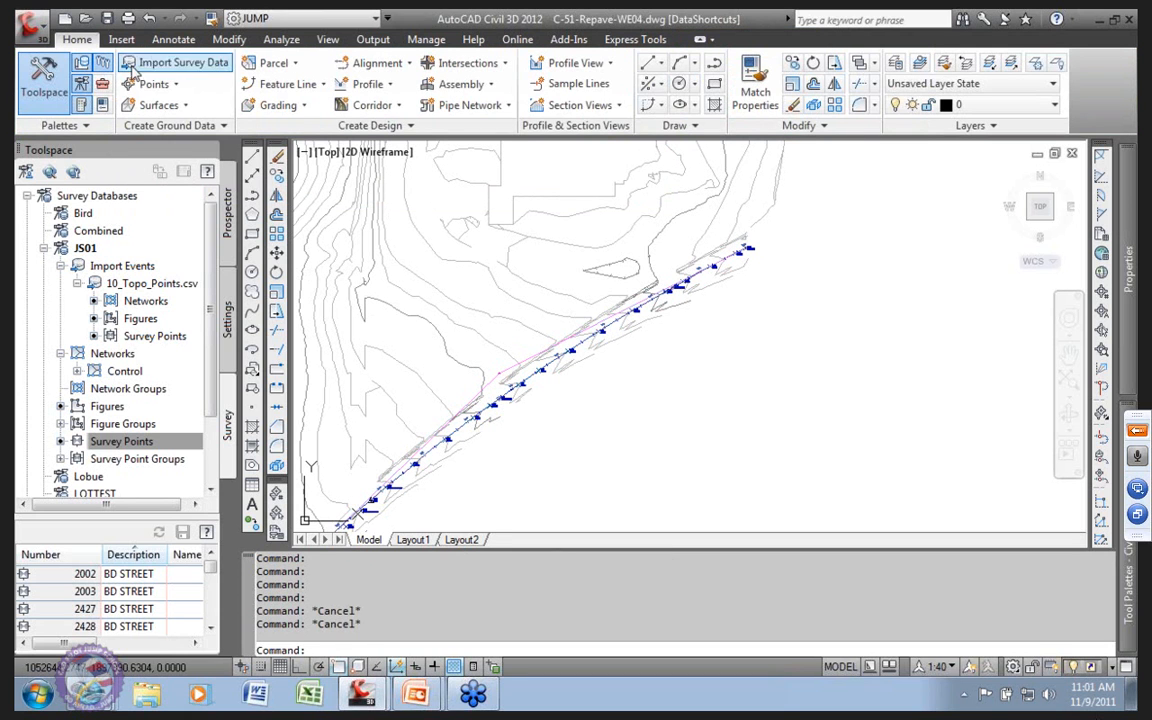
Step: Undo all commands back through the creation of the best fit alignment
{"action": "left_click", "coordinate": [166, 20]}
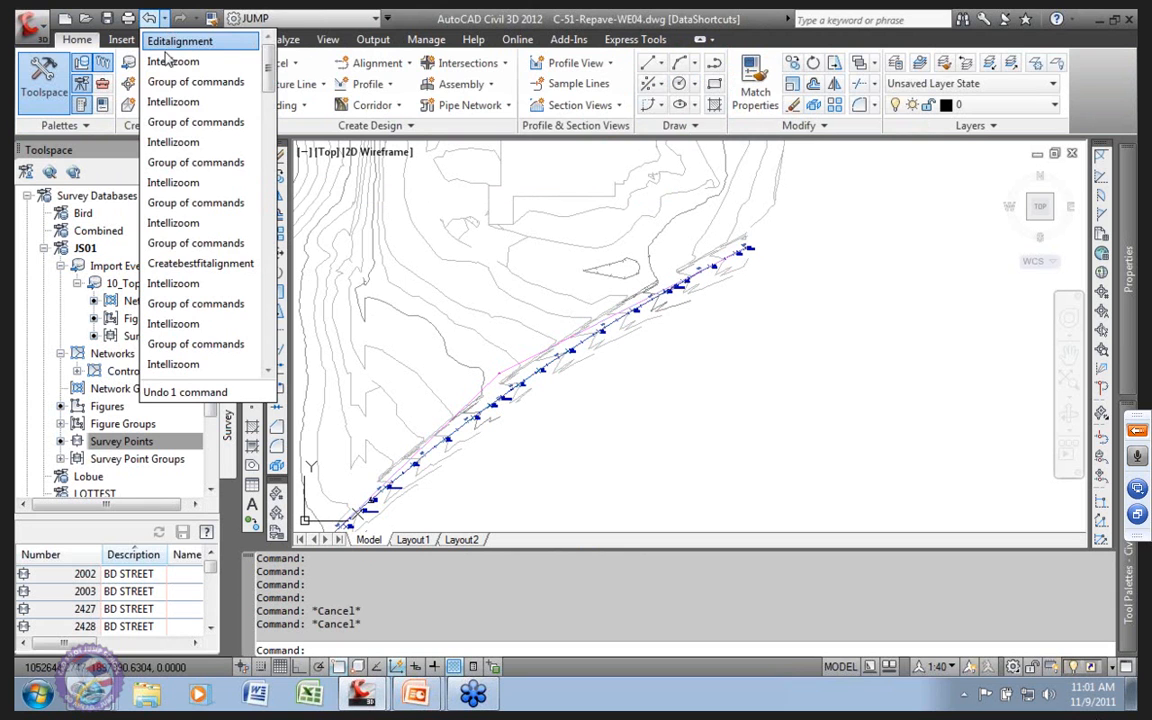
{"action": "left_click", "coordinate": [203, 263]}
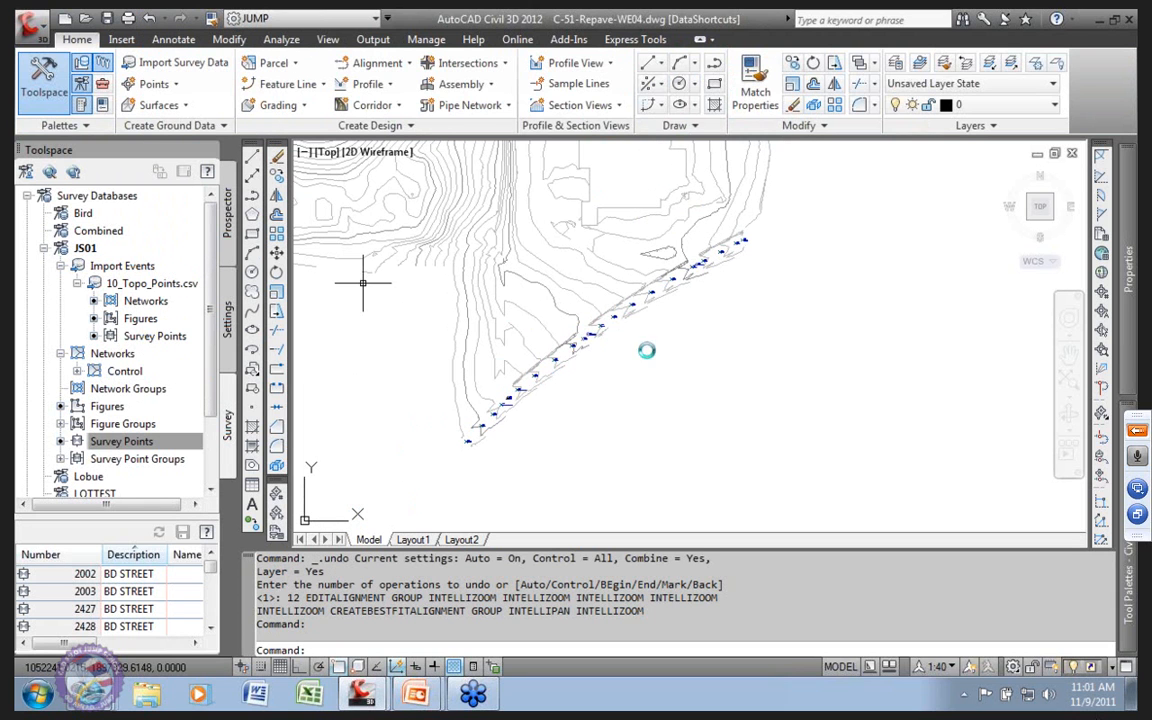
Step: Set up a best fit alignment from the COGO points in the _All Points group, with spiral creation turned off
{"action": "left_click", "coordinate": [410, 64]}
{"action": "left_click", "coordinate": [380, 122]}
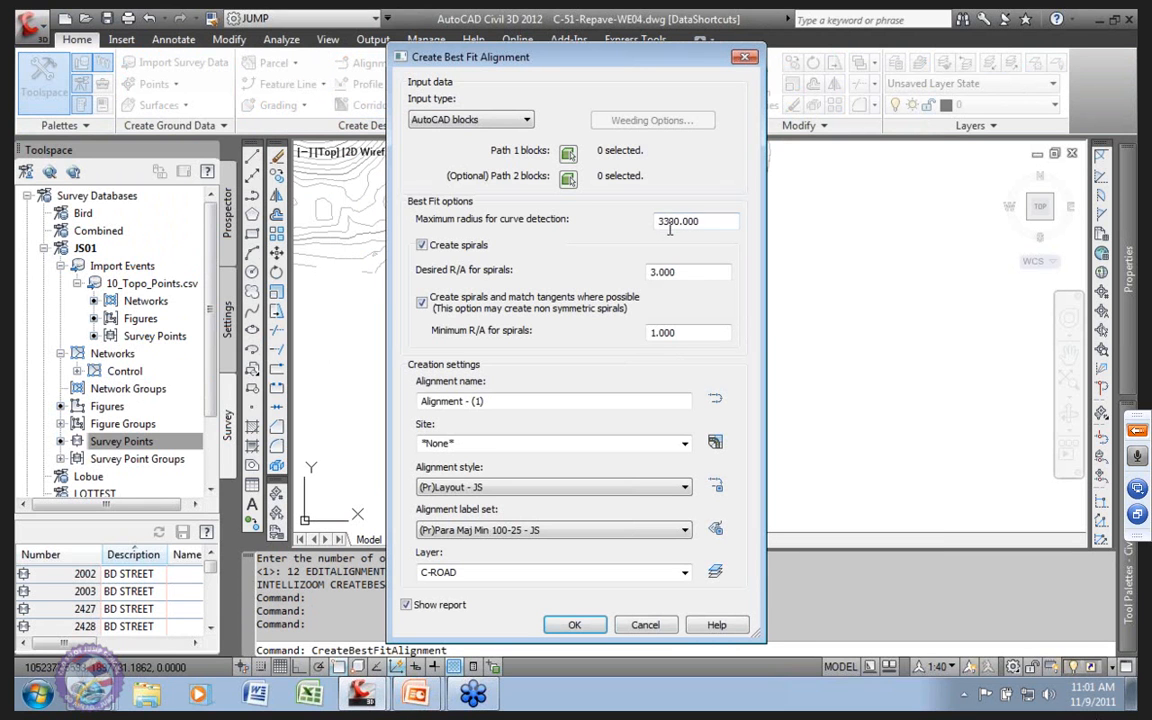
{"action": "left_click", "coordinate": [421, 245]}
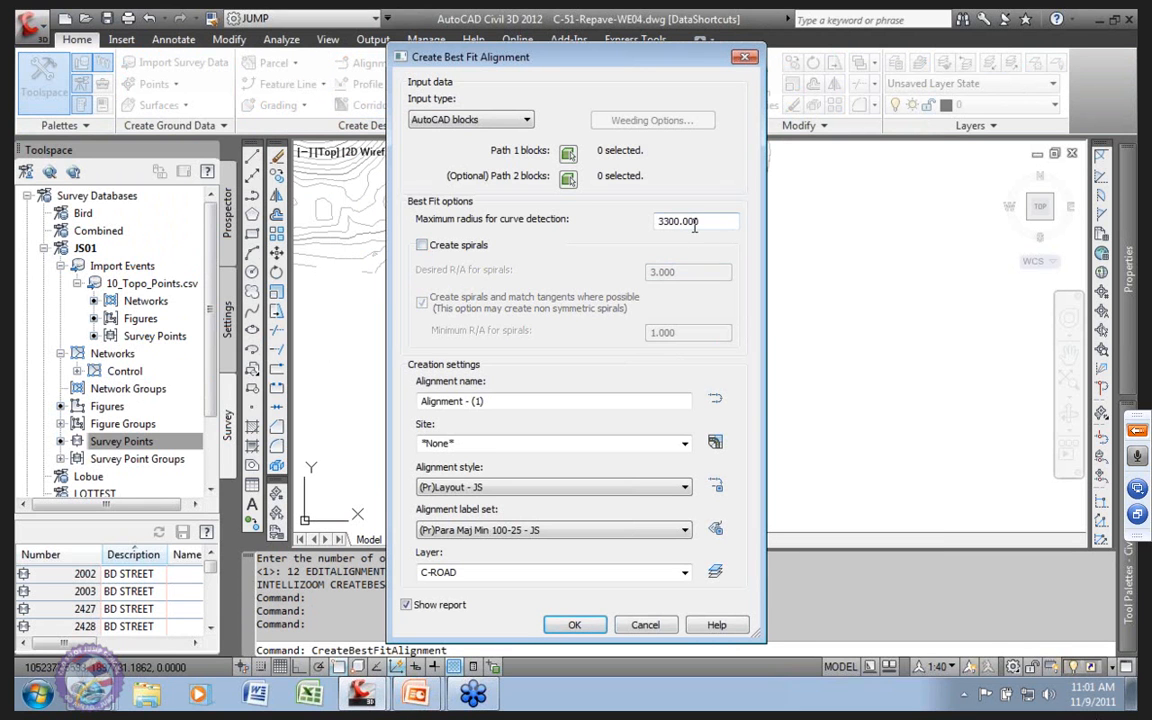
{"action": "left_click", "coordinate": [720, 222]}
{"action": "left_click", "coordinate": [480, 119]}
{"action": "left_click", "coordinate": [462, 168]}
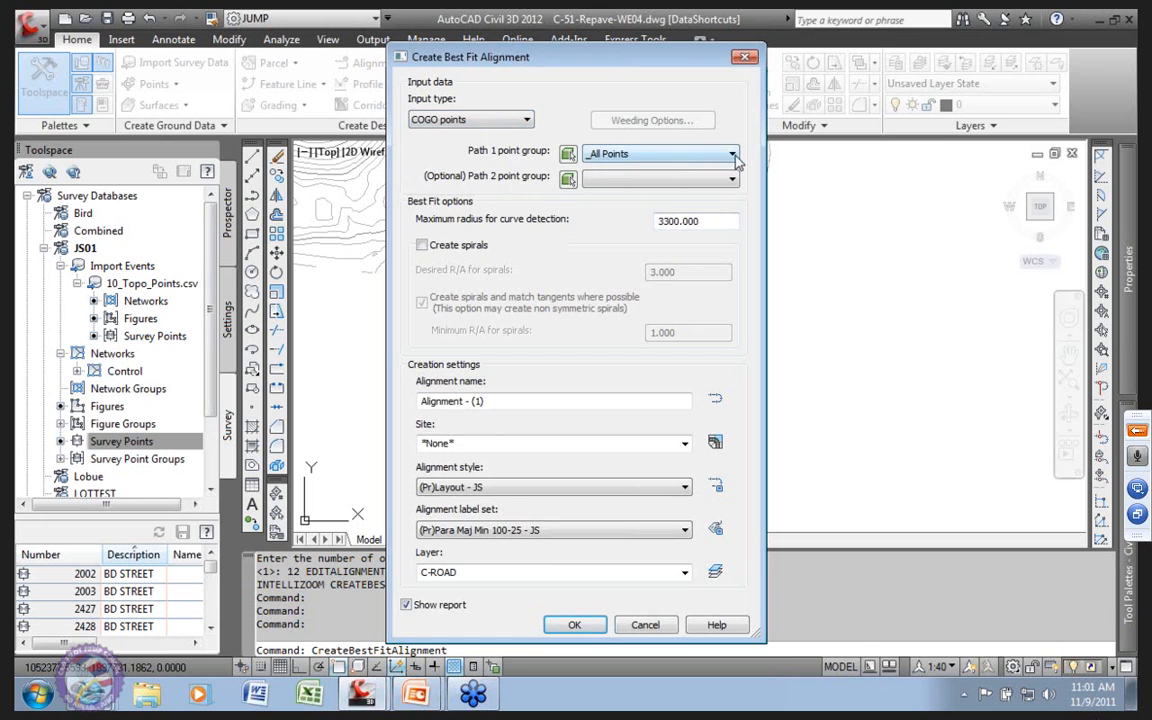
Step: Assign the +NOLABELS - JS label set and create the best fit alignment with its report
{"action": "left_click", "coordinate": [560, 530]}
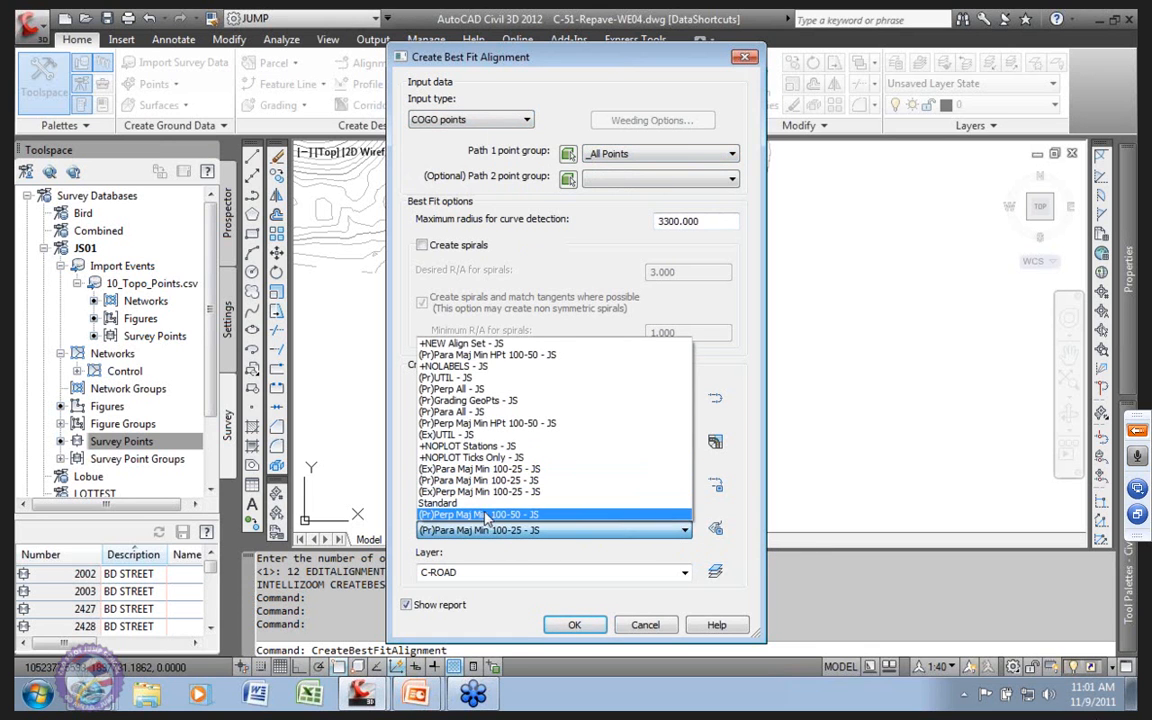
{"action": "left_click", "coordinate": [465, 366]}
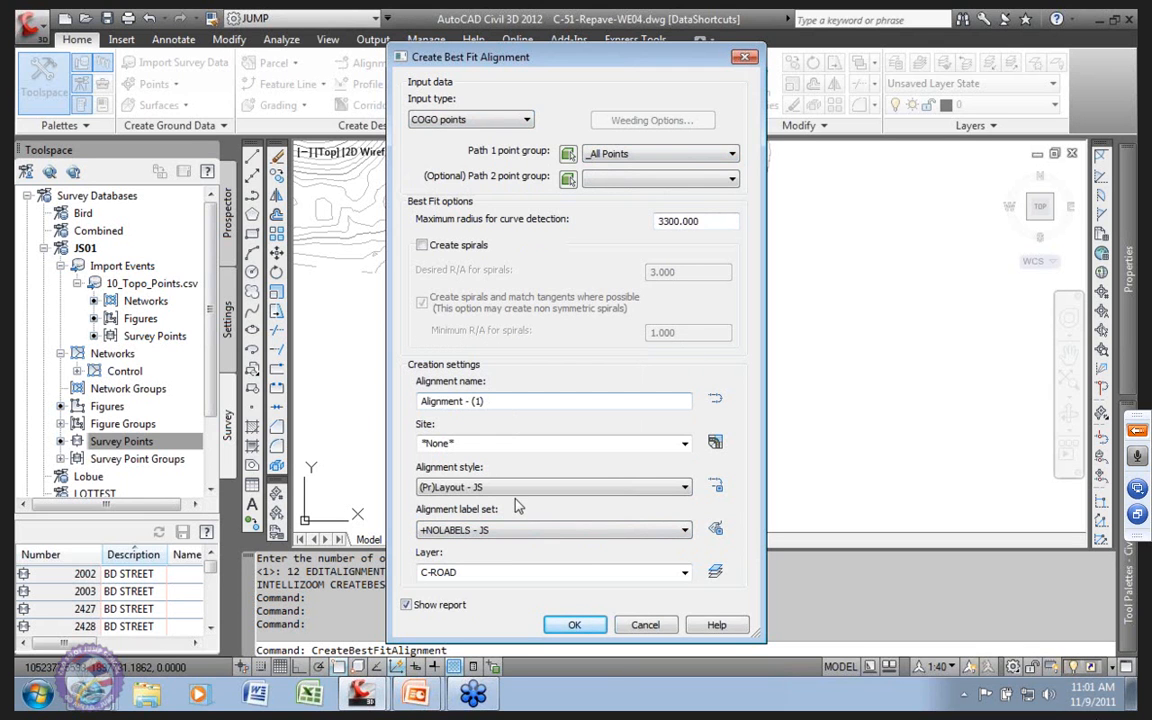
{"action": "left_click", "coordinate": [575, 625]}
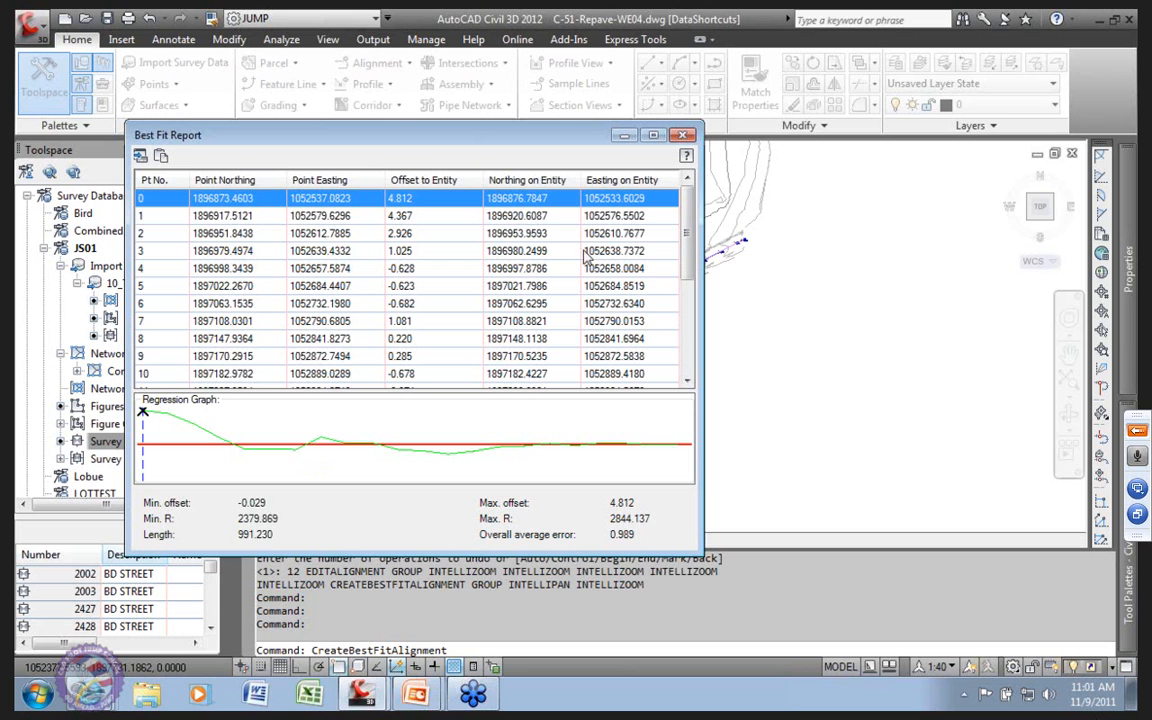
Step: Review the Best Fit Report by sorting it on offset to entity and highlighting points 2, 1 and 0, then close it
{"action": "left_click", "coordinate": [423, 181]}
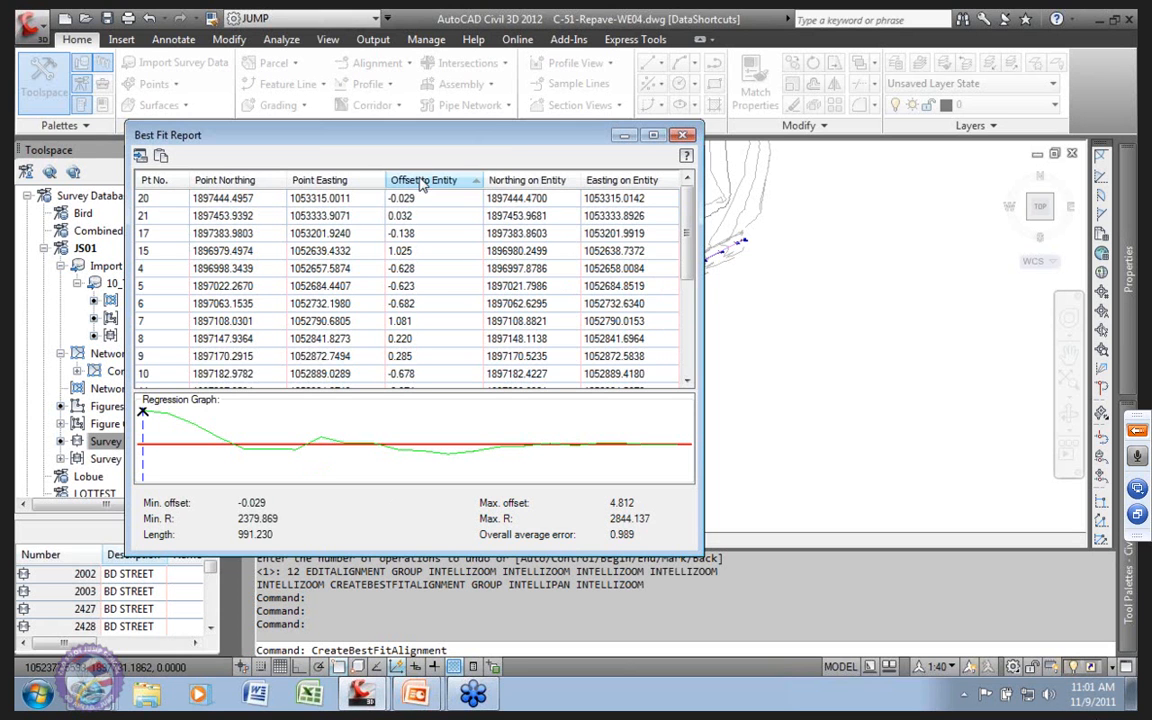
{"action": "left_click_drag", "start_coordinate": [686, 259], "coordinate": [681, 350]}
{"action": "left_click", "coordinate": [410, 340]}
{"action": "left_click", "coordinate": [410, 378], "text": "shift"}
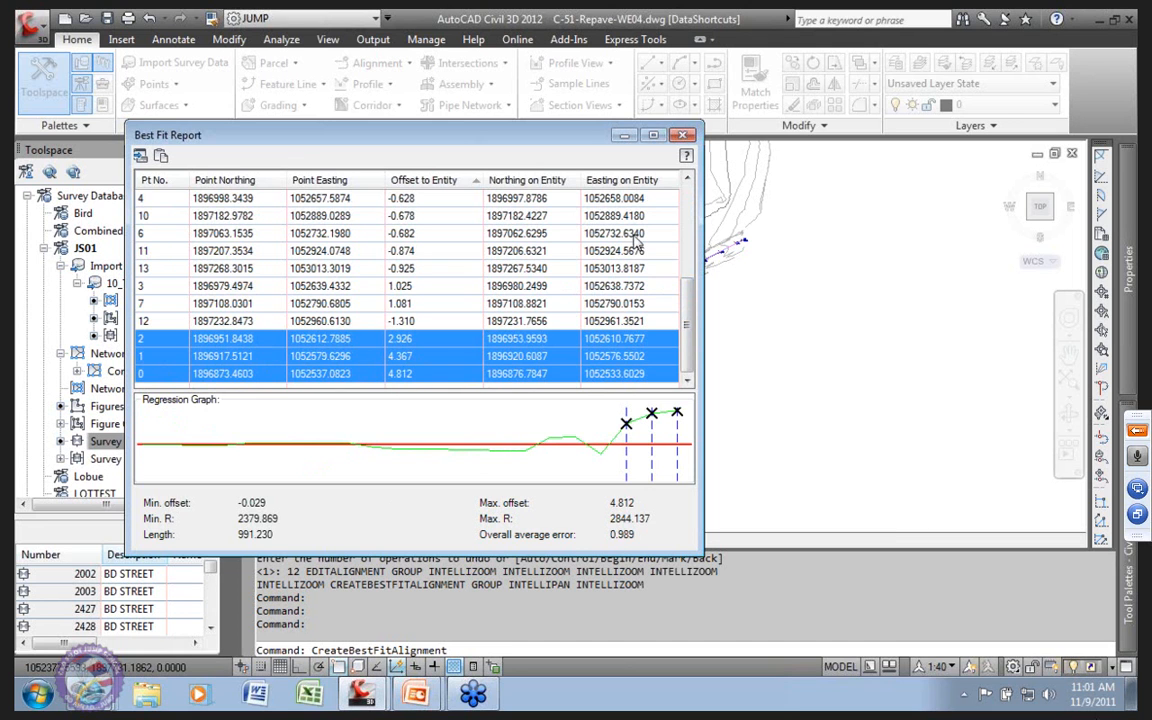
{"action": "left_click", "coordinate": [684, 136]}
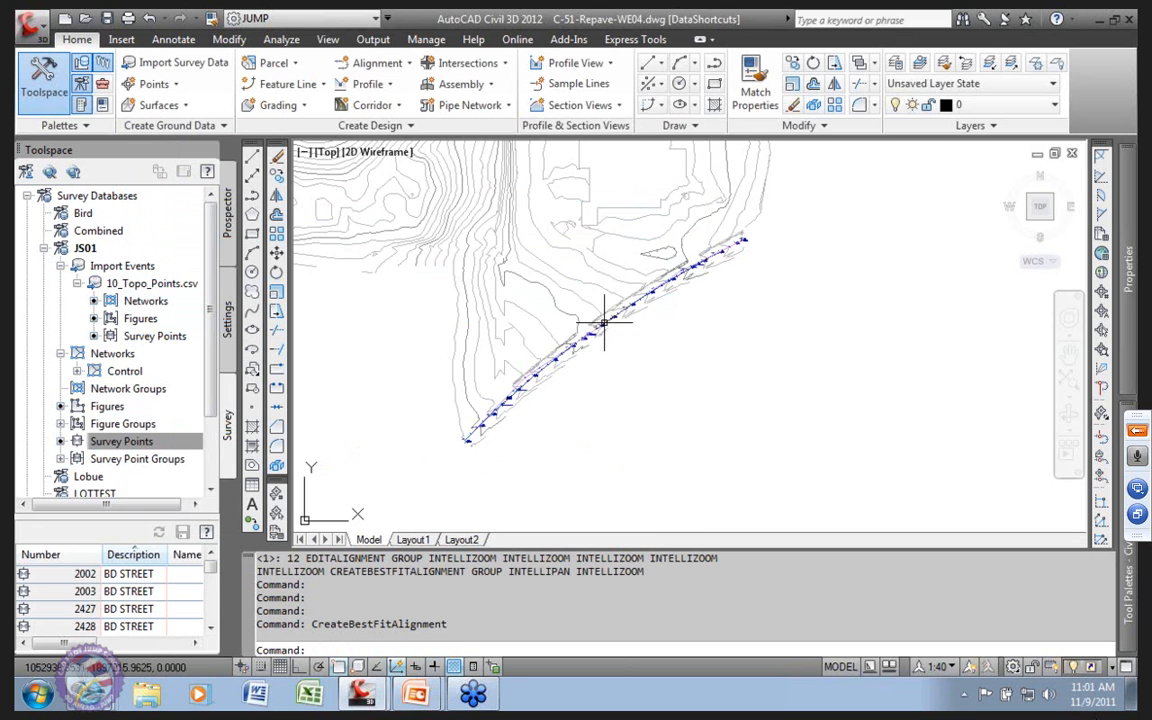
Step: Examine how closely the new alignment follows the centerline points along the road, down to its start at point 2721
{"action": "scroll", "coordinate": [572, 336], "scroll_direction": "up", "scroll_amount": 2}
{"action": "scroll", "coordinate": [663, 301], "scroll_direction": "up", "scroll_amount": 5}
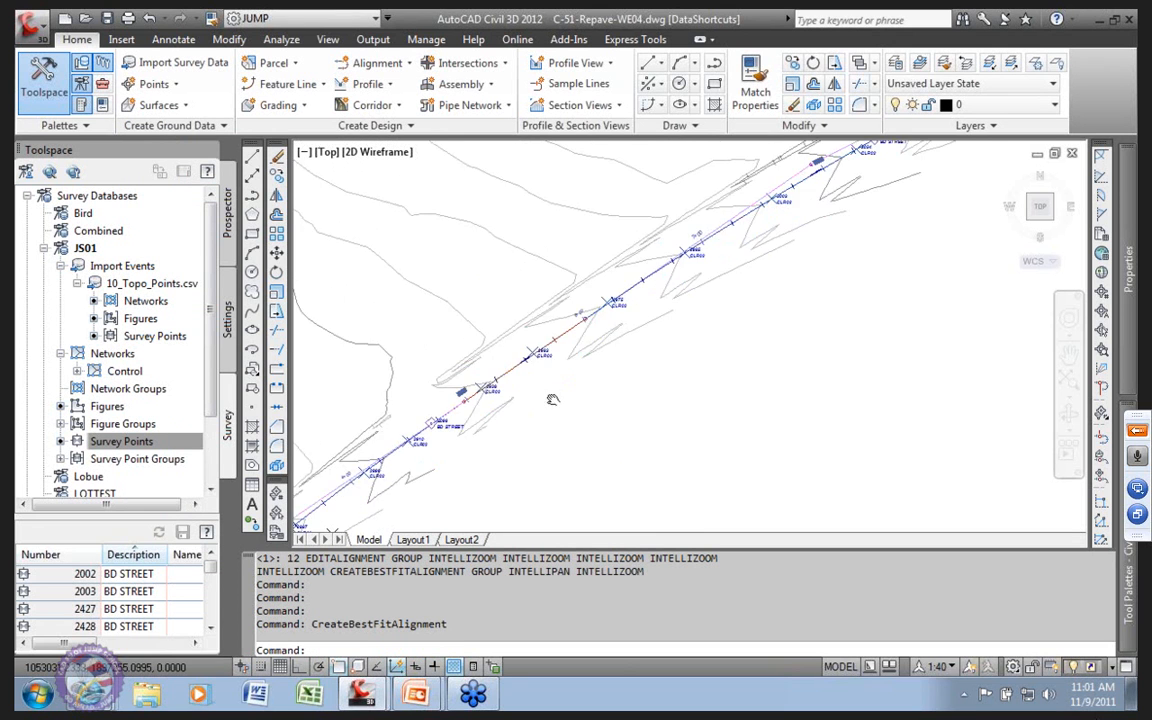
{"action": "scroll", "coordinate": [663, 313], "scroll_direction": "up", "scroll_amount": 4}
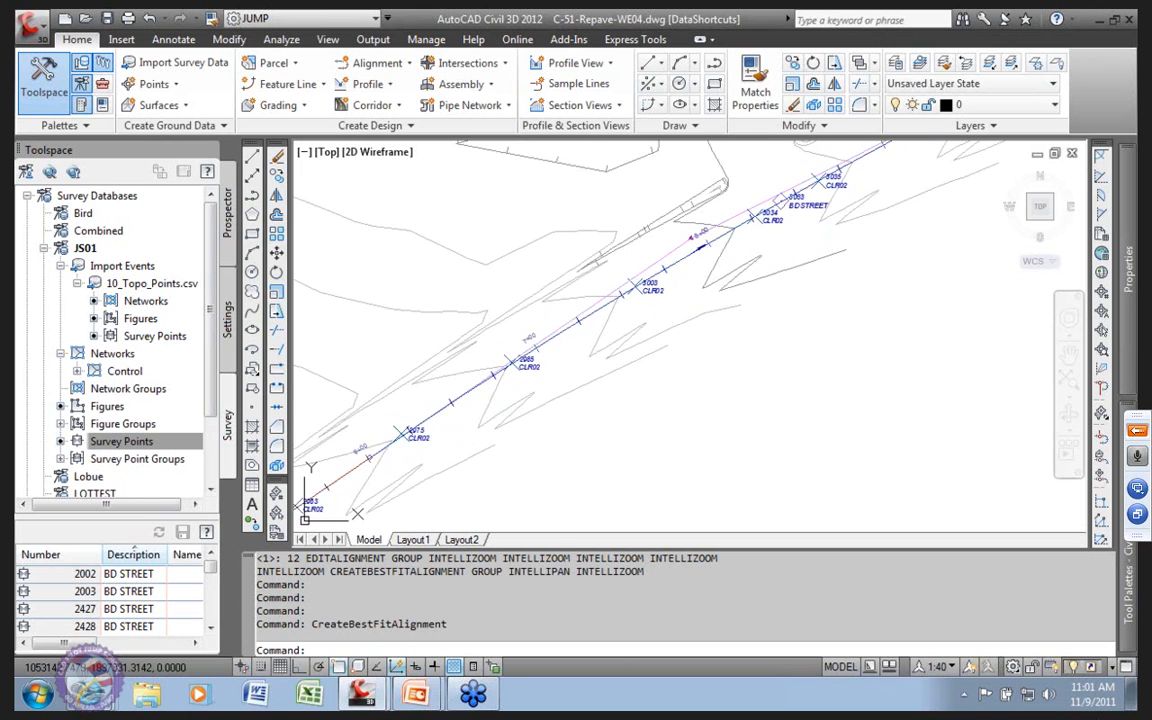
{"action": "left_click", "coordinate": [674, 228]}
{"action": "scroll", "coordinate": [678, 258], "scroll_direction": "down", "scroll_amount": 3}
{"action": "scroll", "coordinate": [650, 321], "scroll_direction": "down", "scroll_amount": 2}
{"action": "middle_click_drag", "start_coordinate": [573, 383], "coordinate": [709, 298]}
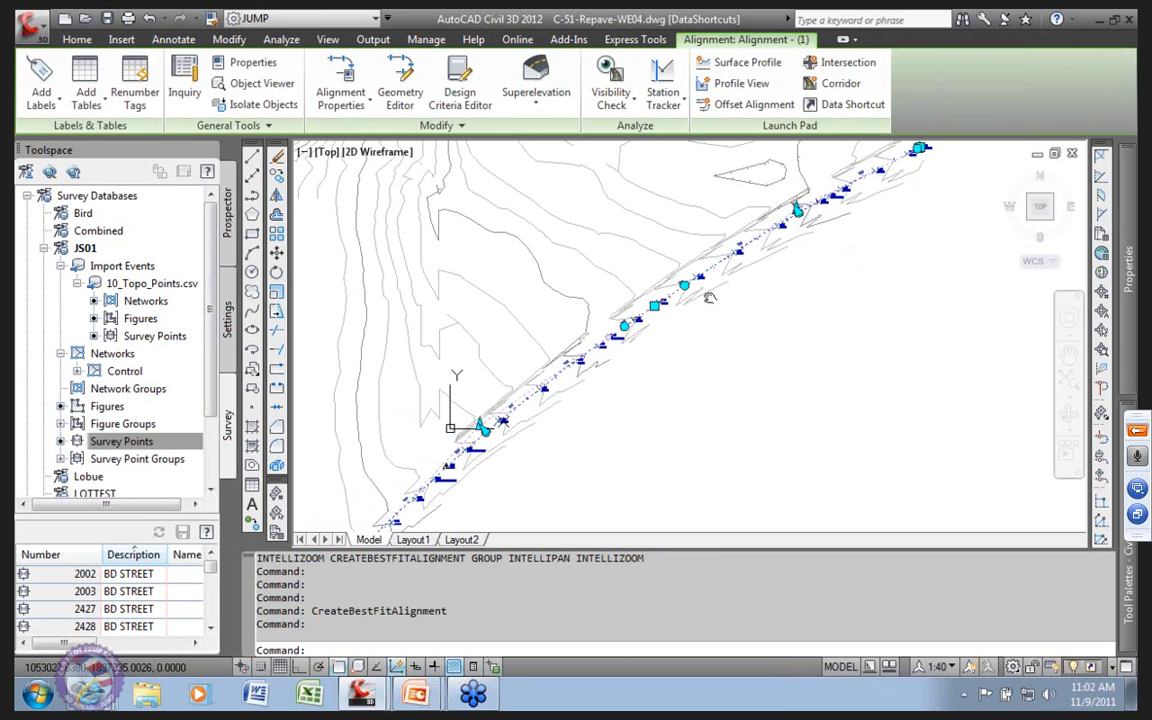
{"action": "scroll", "coordinate": [742, 270], "scroll_direction": "up", "scroll_amount": 4}
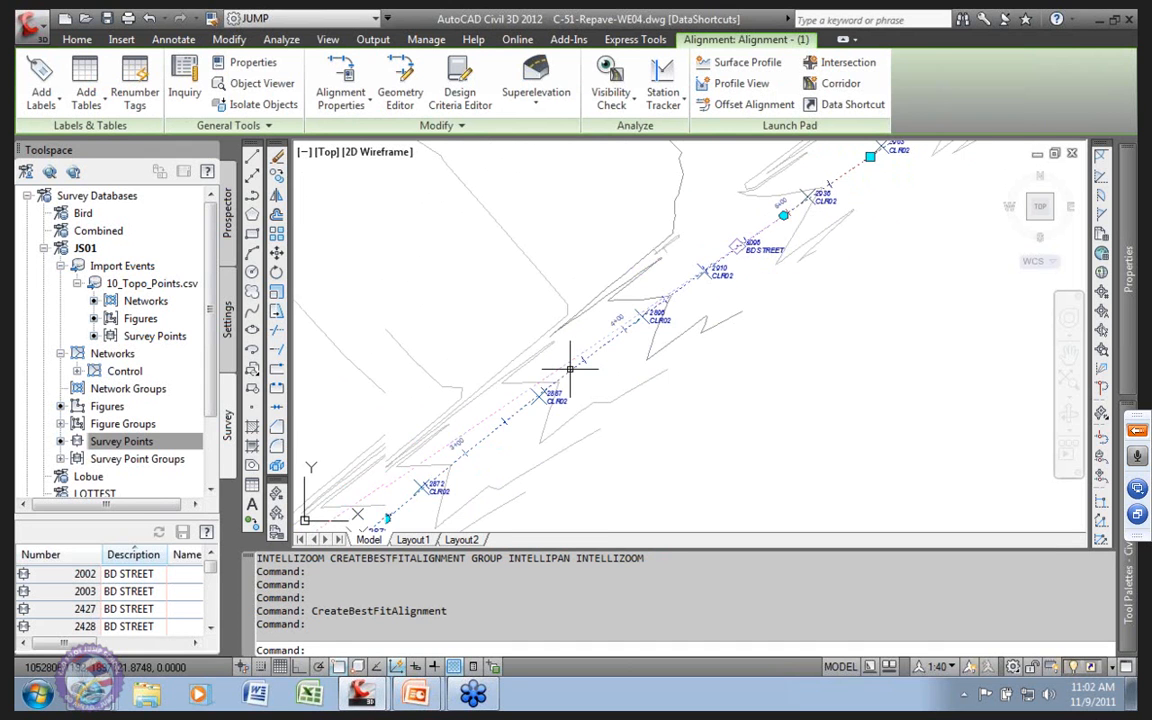
{"action": "scroll", "coordinate": [570, 369], "scroll_direction": "up", "scroll_amount": 3}
{"action": "scroll", "coordinate": [577, 371], "scroll_direction": "up", "scroll_amount": 2}
{"action": "scroll", "coordinate": [540, 365], "scroll_direction": "down", "scroll_amount": 8}
{"action": "scroll", "coordinate": [473, 465], "scroll_direction": "up", "scroll_amount": 6}
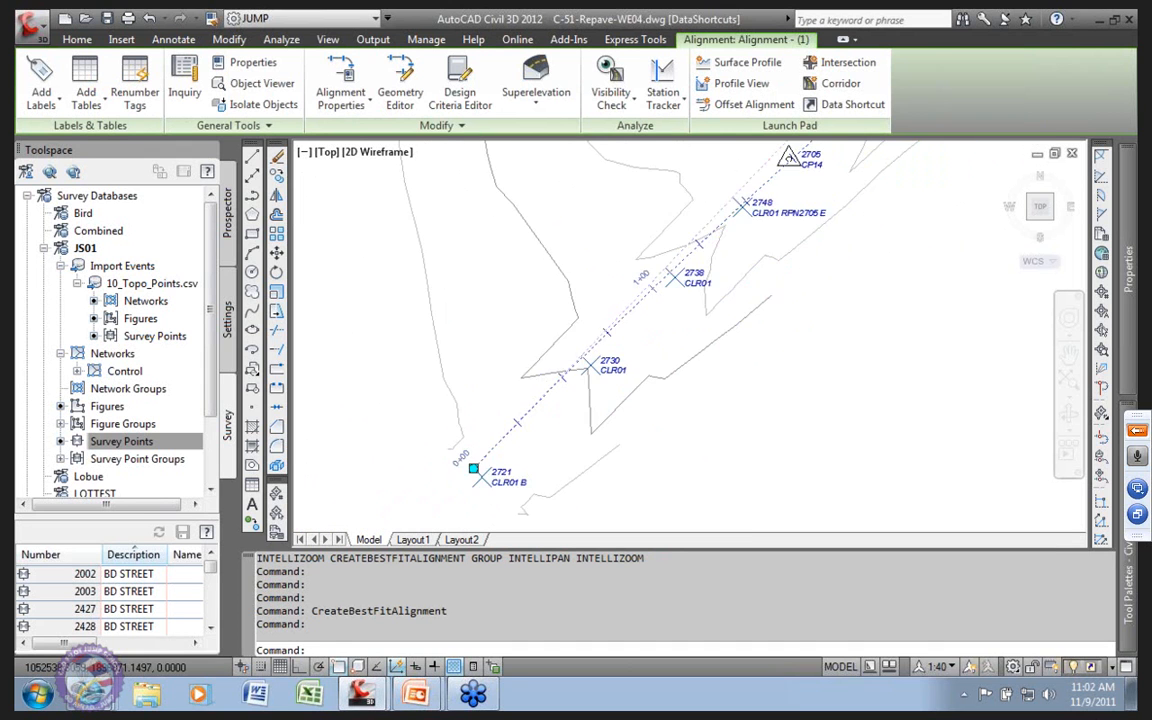
{"action": "scroll", "coordinate": [715, 385], "scroll_direction": "down", "scroll_amount": 3}
Step: Open the alignment in the geometry editor and dock its entity table directly above the command line
{"action": "left_click", "coordinate": [401, 94]}
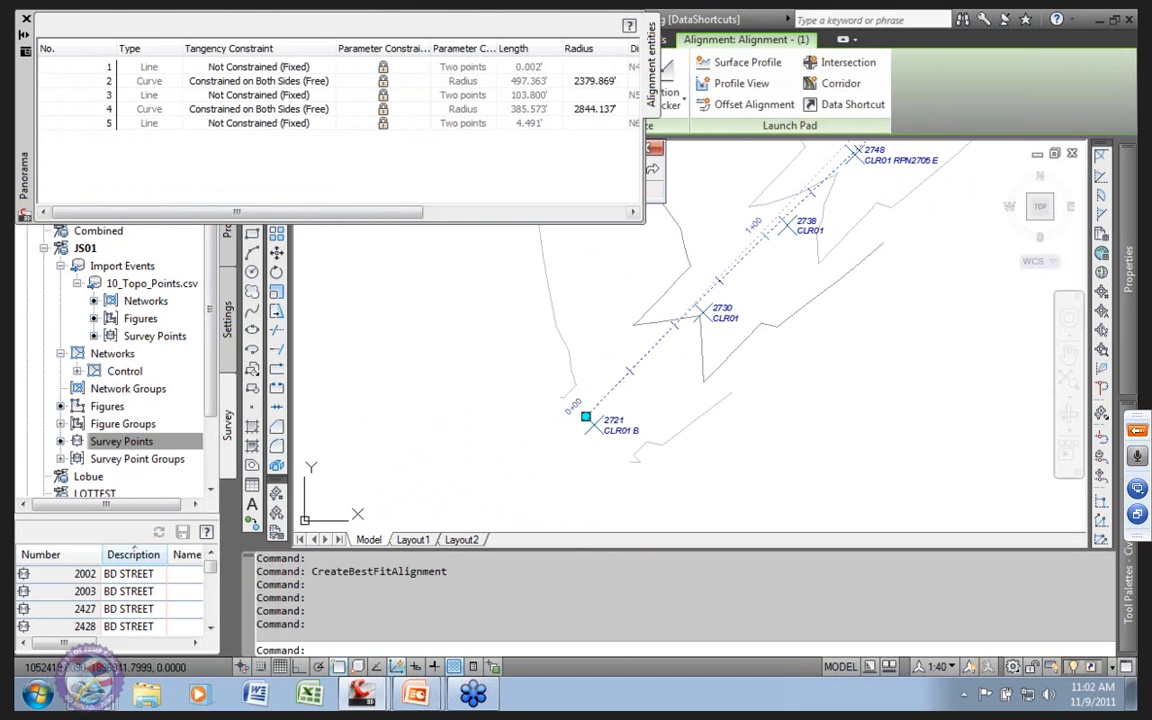
{"action": "left_click_drag", "start_coordinate": [530, 222], "coordinate": [533, 180]}
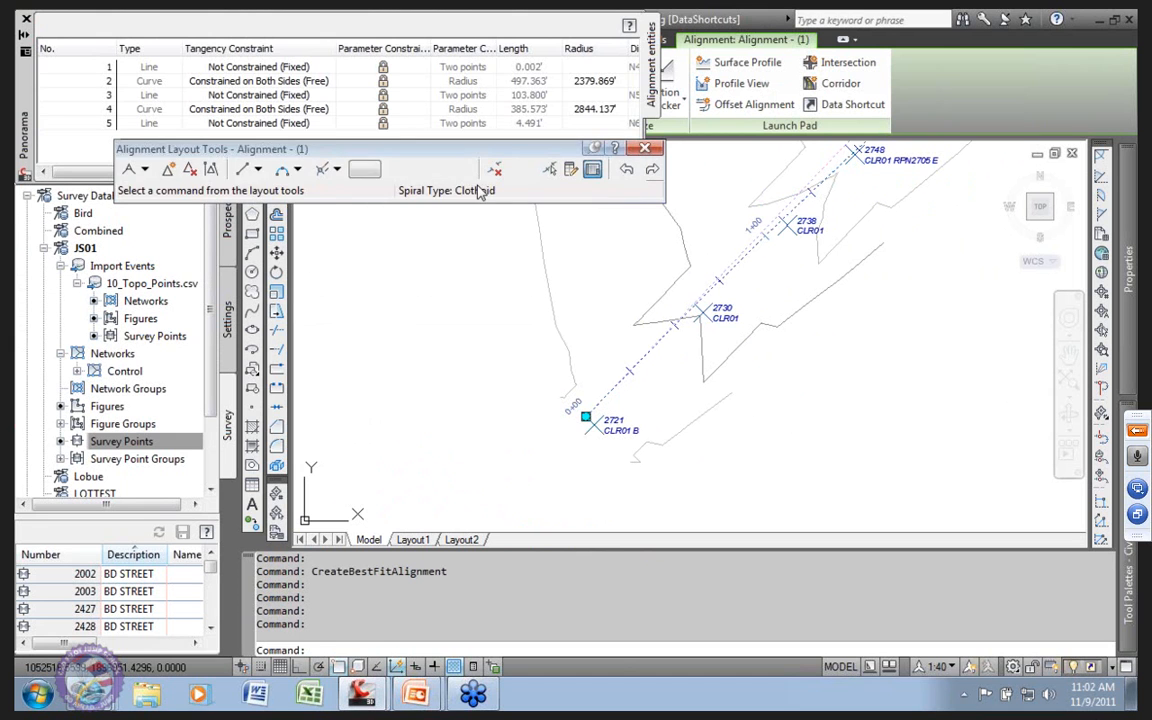
{"action": "left_click_drag", "start_coordinate": [27, 118], "coordinate": [72, 339]}
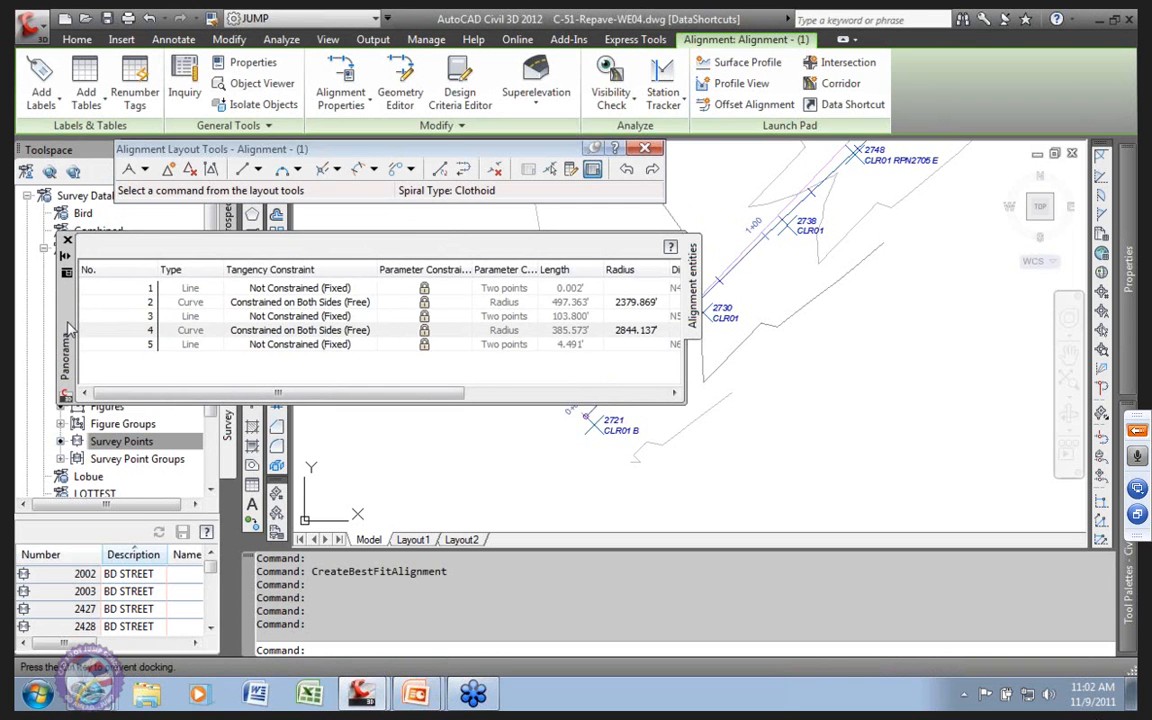
{"action": "left_click_drag", "start_coordinate": [69, 337], "coordinate": [72, 340]}
{"action": "left_click_drag", "start_coordinate": [160, 423], "coordinate": [422, 530]}
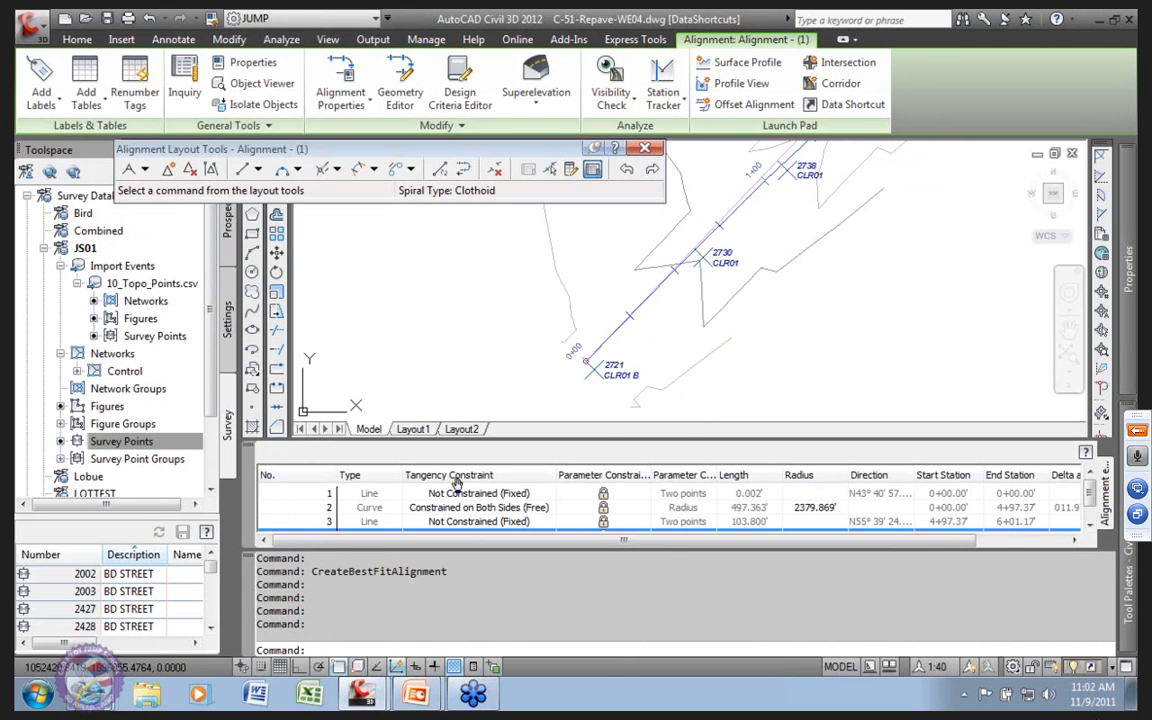
Step: Inspect the first line entity in the table and at the alignment's start near point 2721, then close the geometry editor
{"action": "scroll", "coordinate": [893, 238], "scroll_direction": "down", "scroll_amount": 3}
{"action": "mouse_move", "coordinate": [893, 238]}
{"action": "middle_mouse_down"}
{"action": "mouse_move", "coordinate": [614, 346]}
{"action": "mouse_move", "coordinate": [627, 330]}
{"action": "mouse_move", "coordinate": [672, 333]}
{"action": "middle_mouse_up"}
{"action": "scroll", "coordinate": [672, 333], "scroll_direction": "up", "scroll_amount": 5}
{"action": "left_click", "coordinate": [370, 494]}
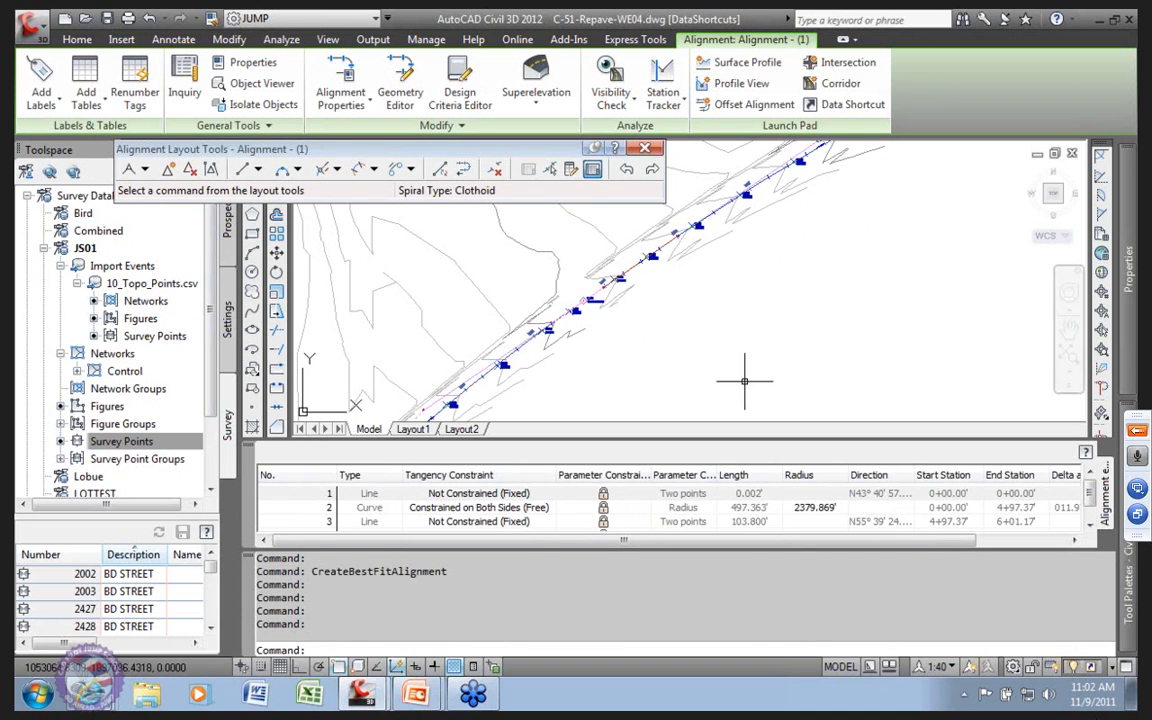
{"action": "scroll", "coordinate": [807, 366], "scroll_direction": "down", "scroll_amount": 4}
{"action": "scroll", "coordinate": [643, 352], "scroll_direction": "up", "scroll_amount": 2}
{"action": "scroll", "coordinate": [645, 370], "scroll_direction": "up", "scroll_amount": 4}
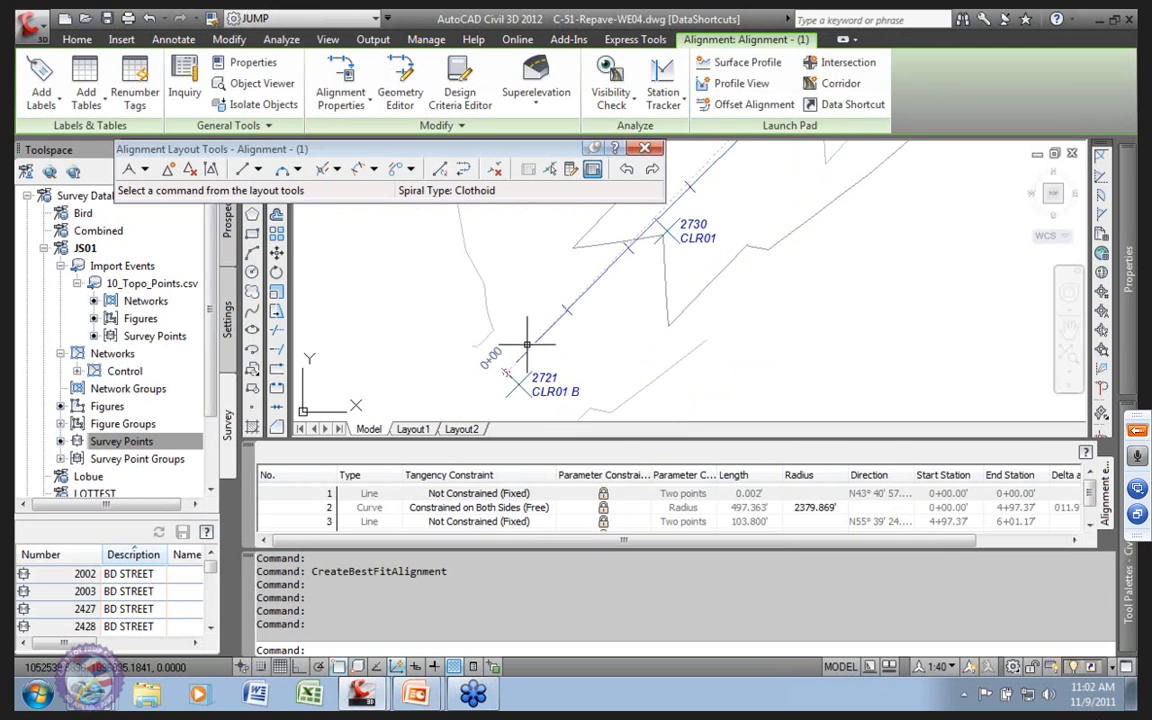
{"action": "scroll", "coordinate": [519, 366], "scroll_direction": "up", "scroll_amount": 1}
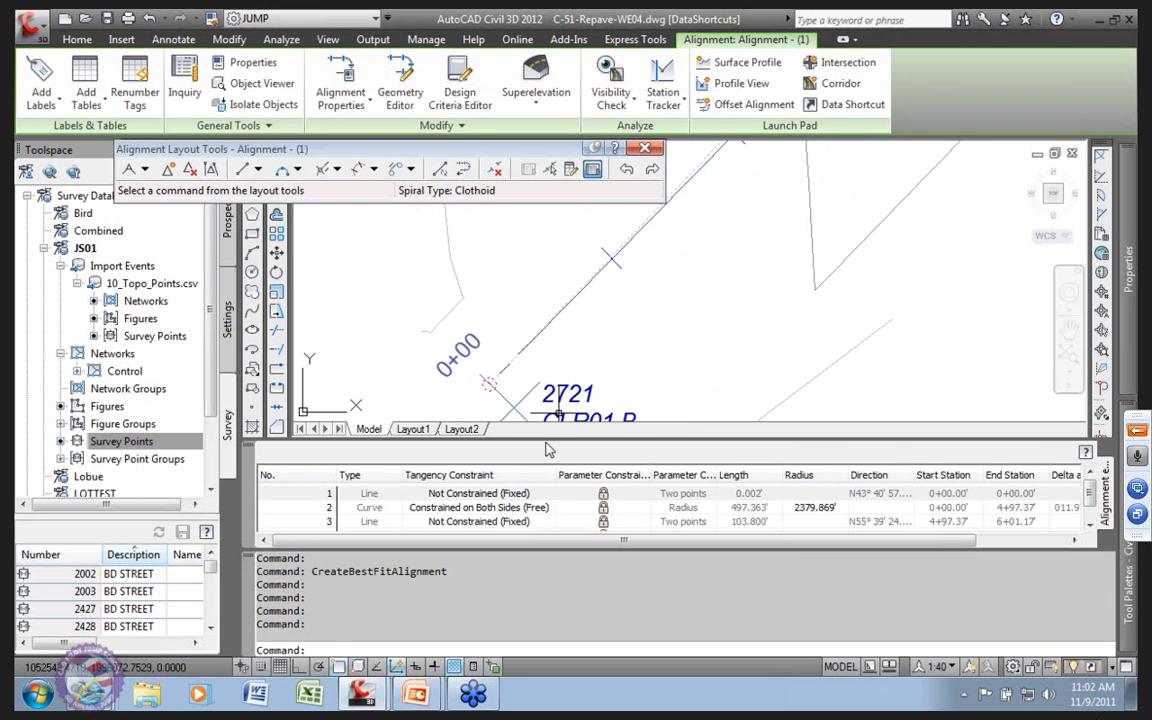
{"action": "left_click", "coordinate": [398, 494]}
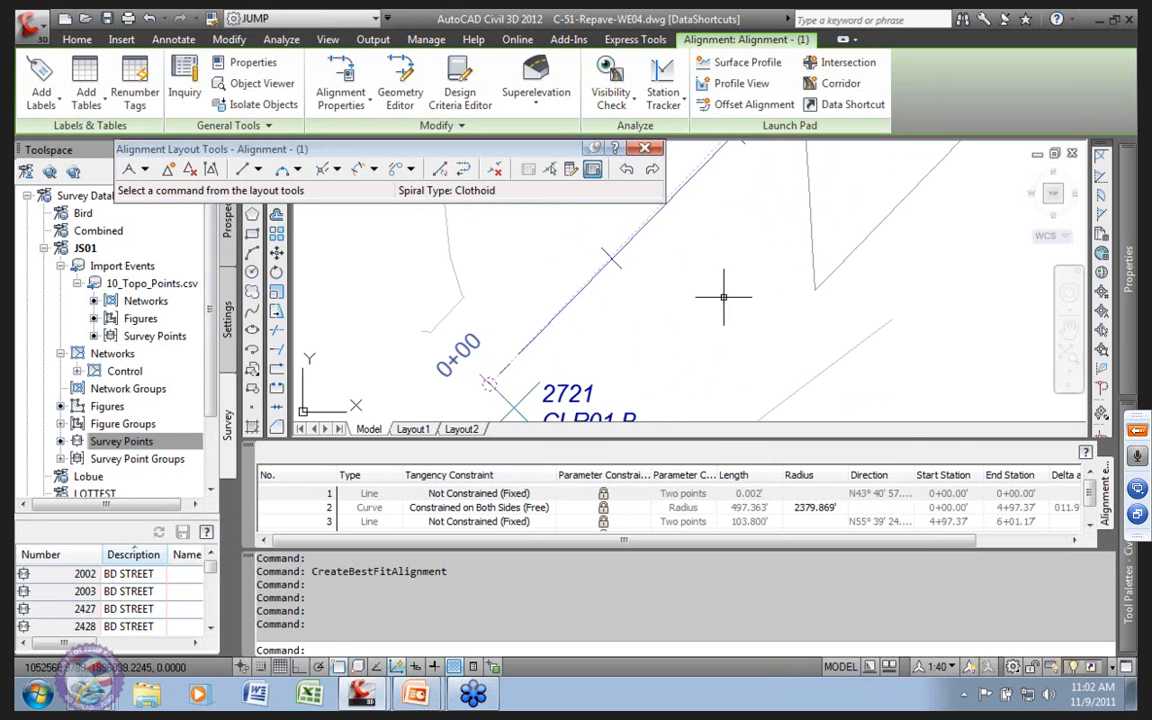
{"action": "scroll", "coordinate": [725, 295], "scroll_direction": "down", "scroll_amount": 4}
{"action": "scroll", "coordinate": [777, 280], "scroll_direction": "down", "scroll_amount": 2}
{"action": "mouse_move", "coordinate": [768, 285]}
{"action": "middle_mouse_down"}
{"action": "mouse_move", "coordinate": [683, 348]}
{"action": "mouse_move", "coordinate": [530, 400]}
{"action": "middle_mouse_up"}
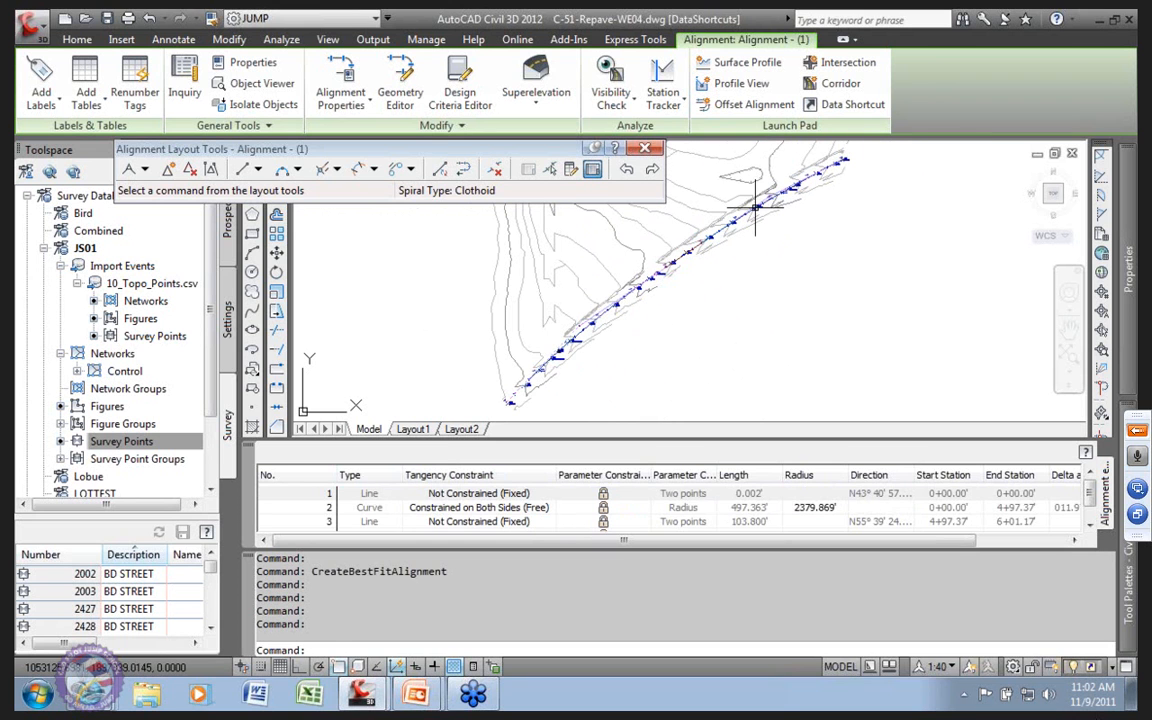
{"action": "left_click", "coordinate": [645, 149]}
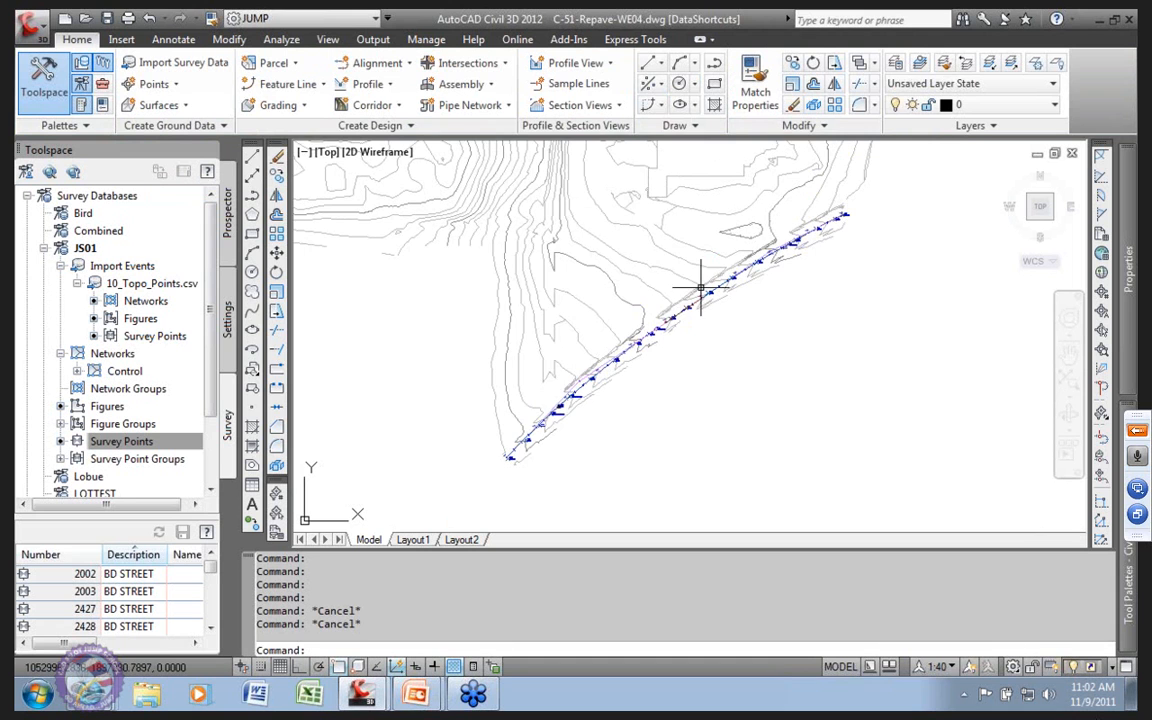
Step: Reverse the direction of the best fit alignment and accept the warning
{"action": "scroll", "coordinate": [700, 288], "scroll_direction": "up", "scroll_amount": 1}
{"action": "left_click", "coordinate": [736, 290]}
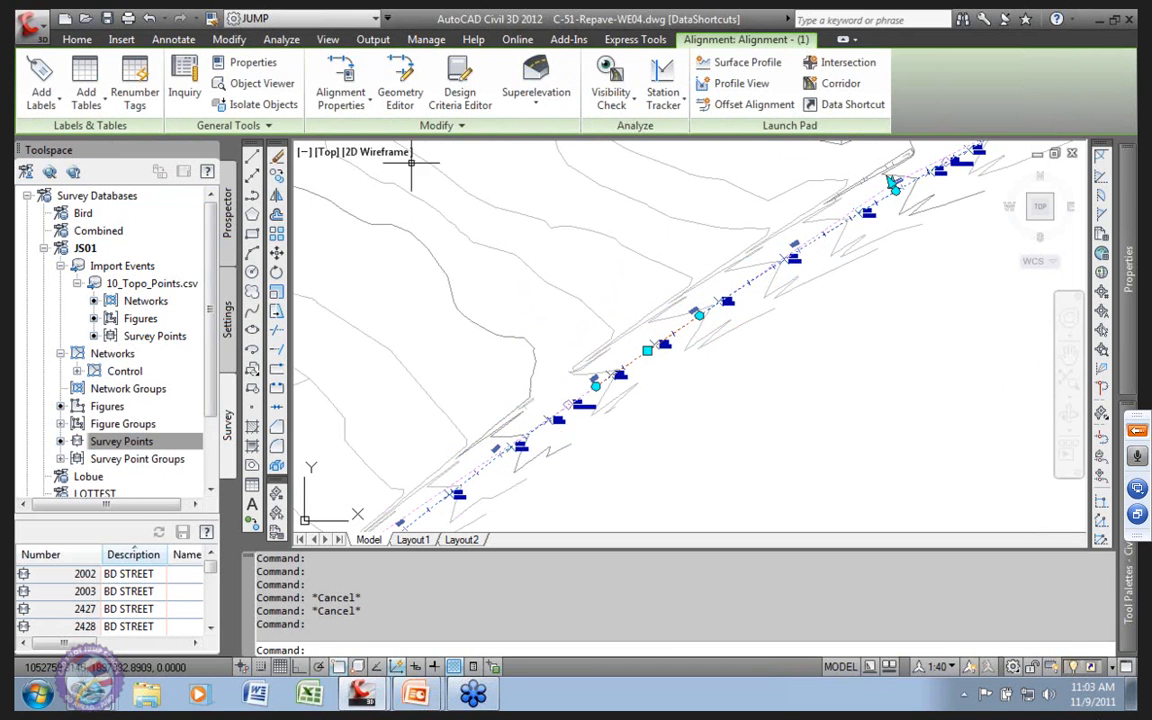
{"action": "left_click", "coordinate": [436, 125]}
{"action": "left_click", "coordinate": [381, 148]}
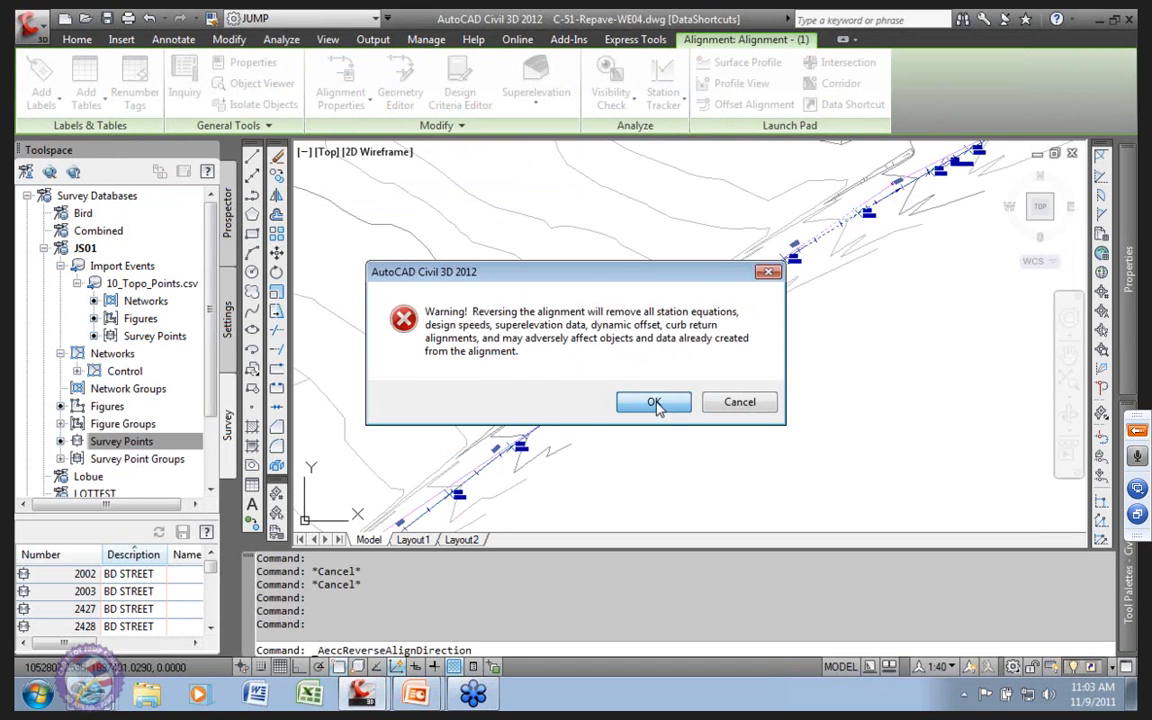
{"action": "left_click", "coordinate": [655, 403]}
Step: Check the stationing toward the alignment's northeast end, and reverse the alignment once more to restore its original direction
{"action": "scroll", "coordinate": [805, 252], "scroll_direction": "up", "scroll_amount": 6}
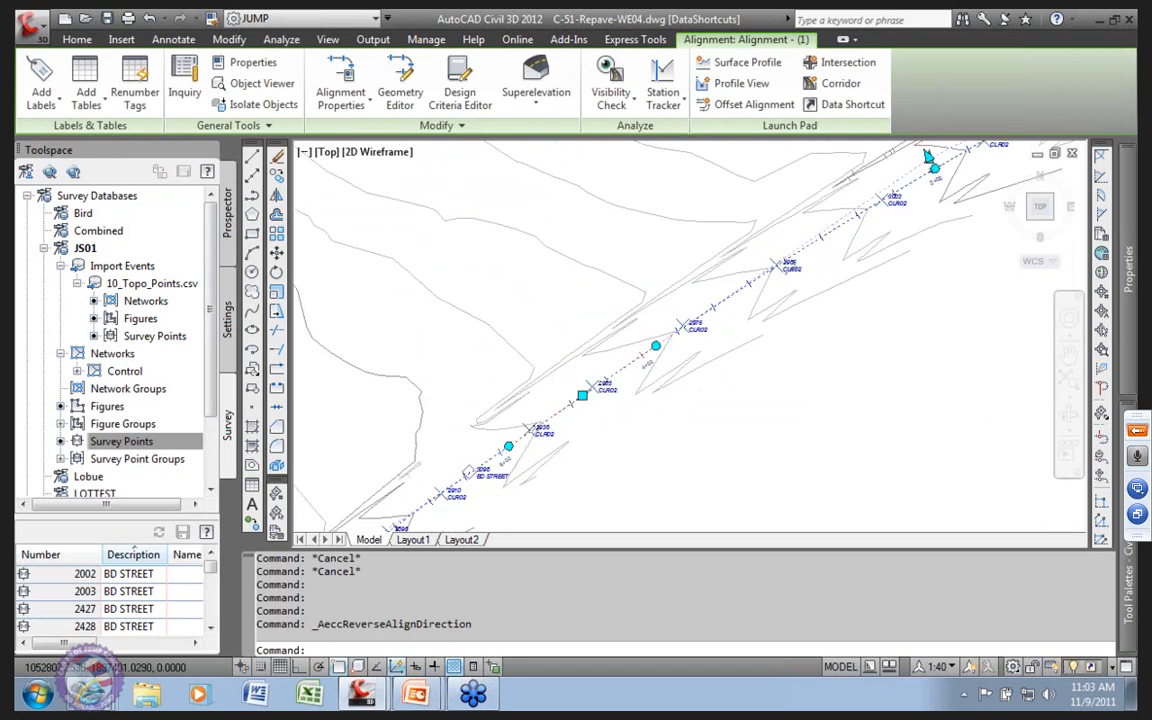
{"action": "middle_click_drag", "start_coordinate": [848, 253], "coordinate": [723, 314]}
{"action": "scroll", "coordinate": [723, 314], "scroll_direction": "down", "scroll_amount": 2}
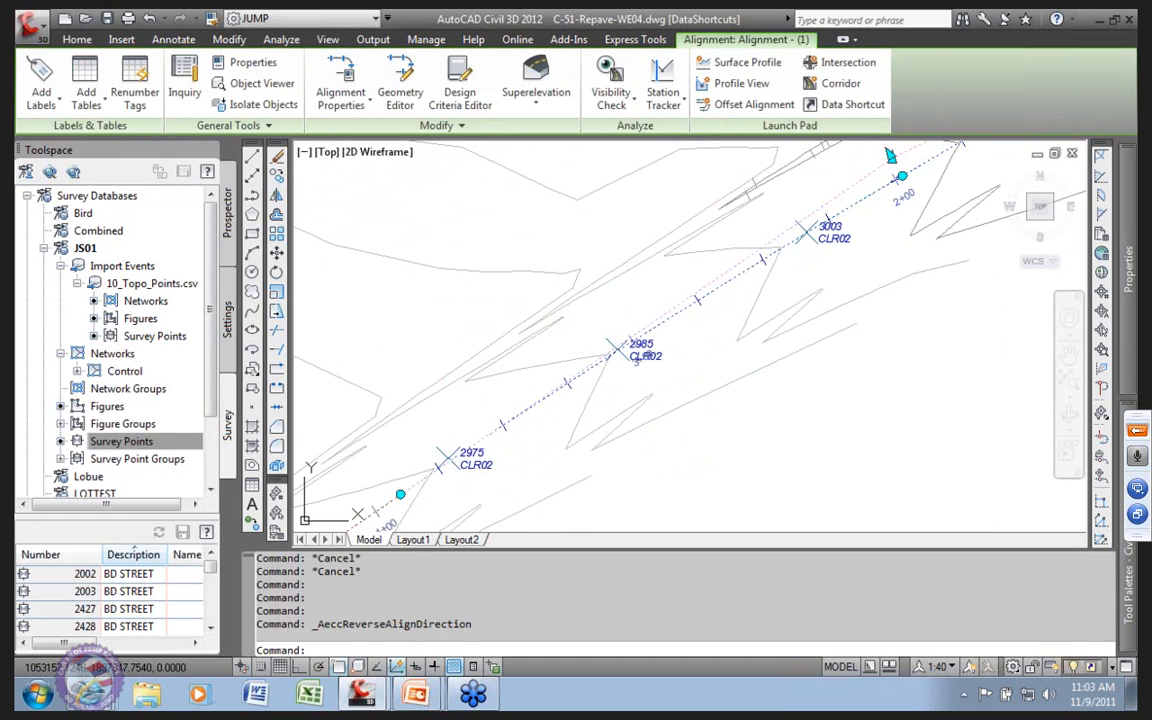
{"action": "scroll", "coordinate": [885, 200], "scroll_direction": "down", "scroll_amount": 3}
{"action": "middle_click_drag", "start_coordinate": [898, 210], "coordinate": [462, 428]}
{"action": "scroll", "coordinate": [462, 428], "scroll_direction": "up", "scroll_amount": 1}
{"action": "left_click", "coordinate": [436, 125]}
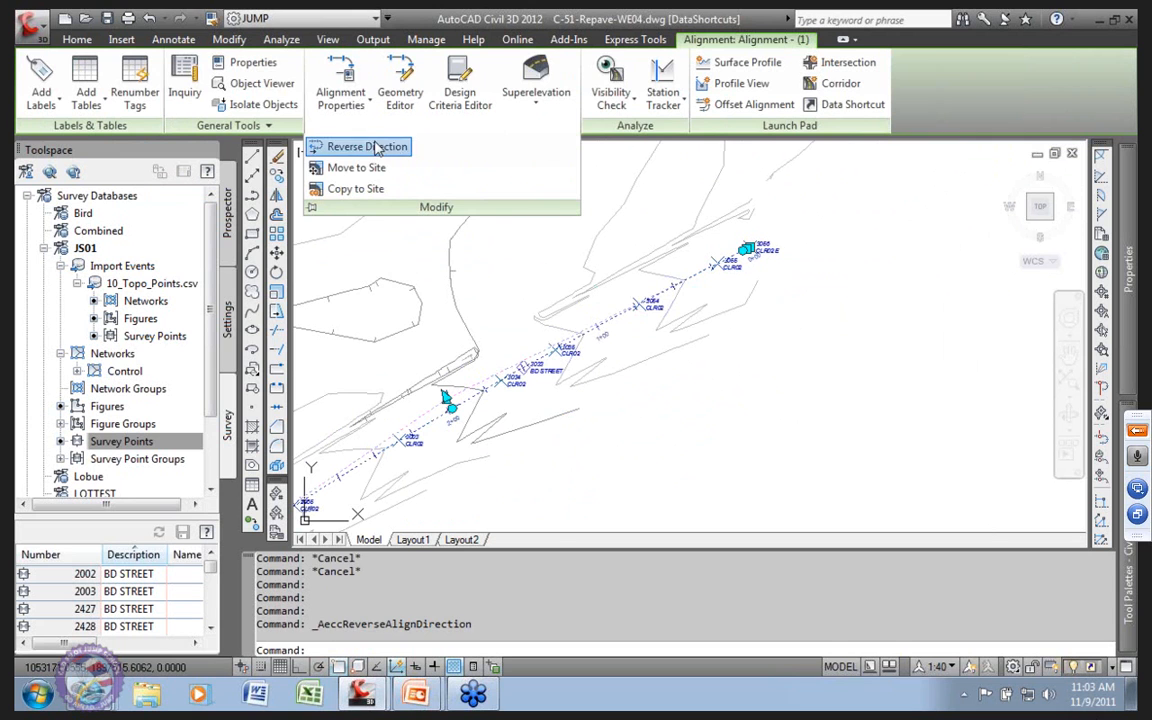
{"action": "left_click", "coordinate": [377, 147]}
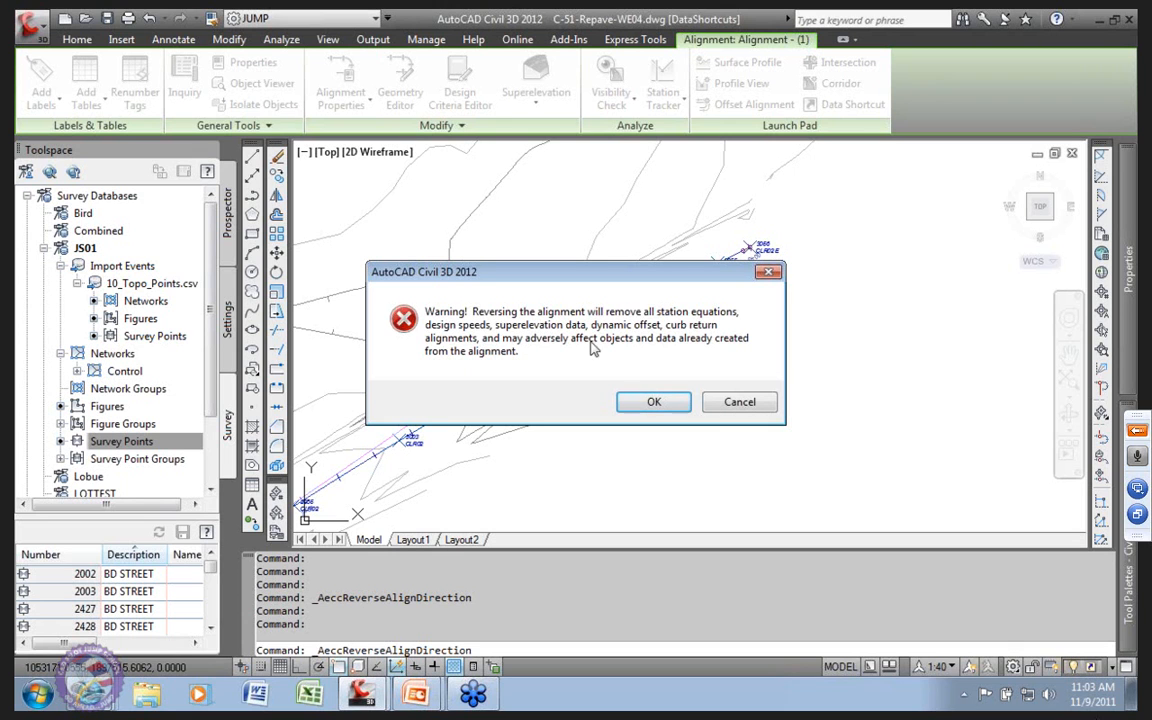
{"action": "left_click", "coordinate": [654, 402]}
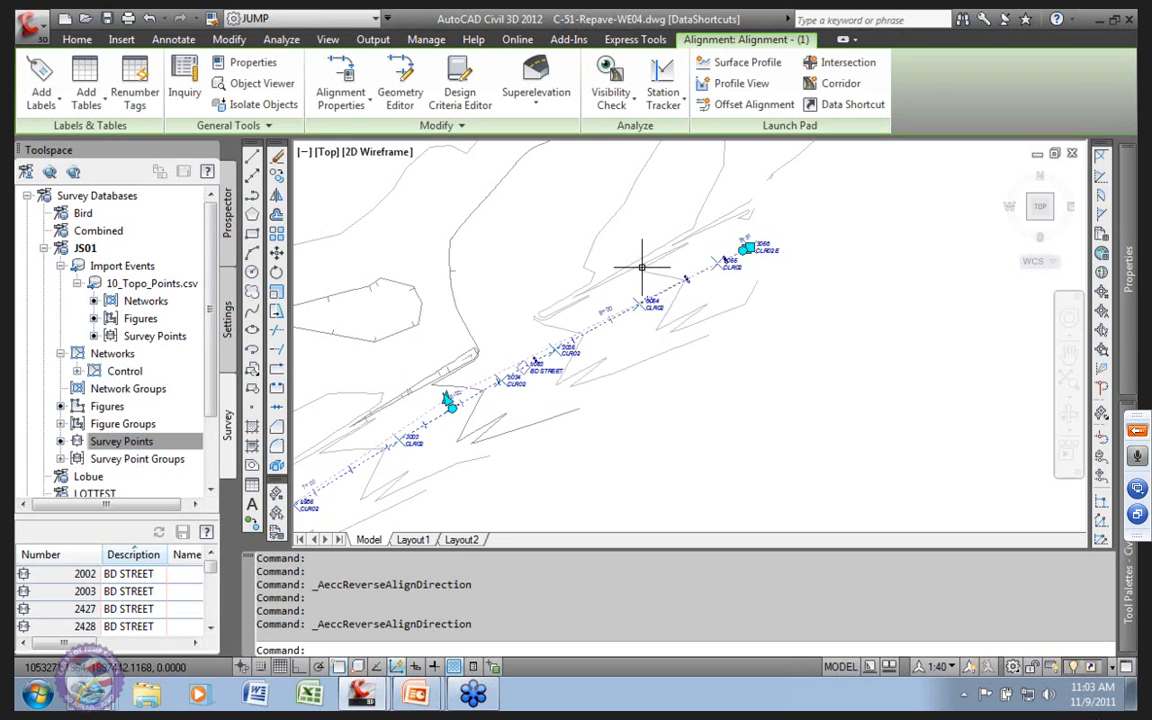
Step: Examine the alignment's curves, tangents and stationing against the centerline points from the southwest part to the end at point 3056
{"action": "scroll", "coordinate": [643, 276], "scroll_direction": "down", "scroll_amount": 4}
{"action": "middle_click_drag", "start_coordinate": [623, 328], "coordinate": [800, 231]}
{"action": "scroll", "coordinate": [683, 279], "scroll_direction": "up", "scroll_amount": 2}
{"action": "scroll", "coordinate": [689, 244], "scroll_direction": "up", "scroll_amount": 3}
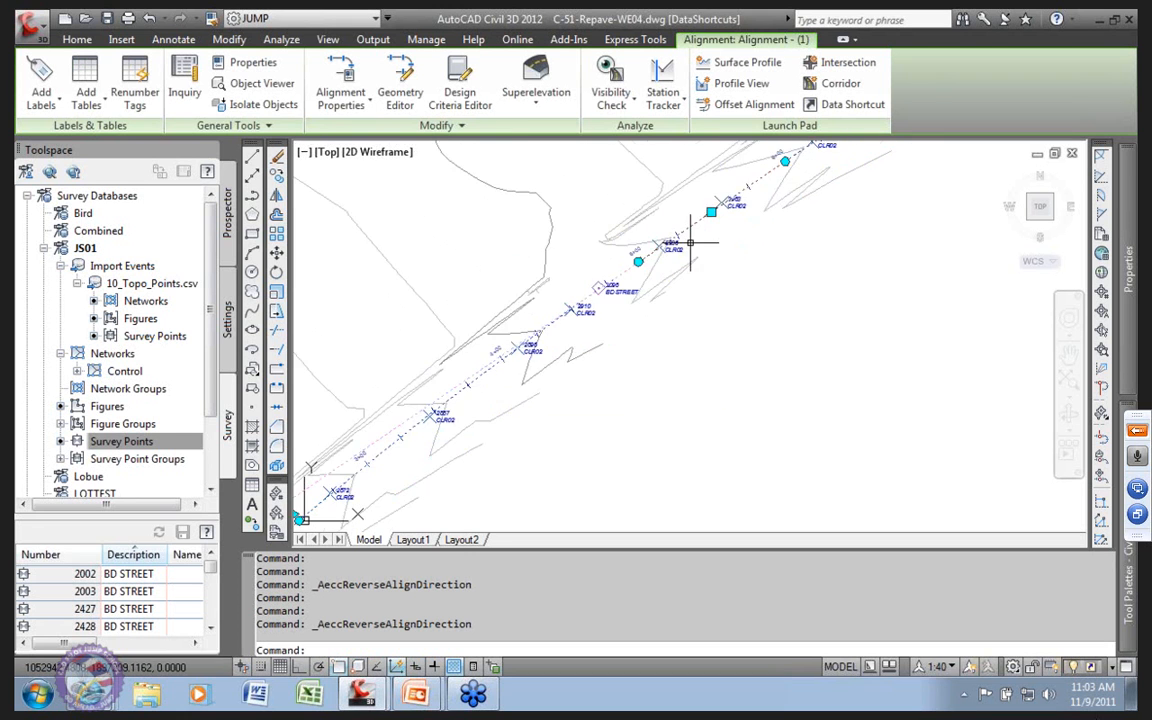
{"action": "middle_click_drag", "start_coordinate": [621, 237], "coordinate": [791, 300]}
{"action": "scroll", "coordinate": [694, 330], "scroll_direction": "up", "scroll_amount": 6}
{"action": "scroll", "coordinate": [700, 303], "scroll_direction": "down", "scroll_amount": 4}
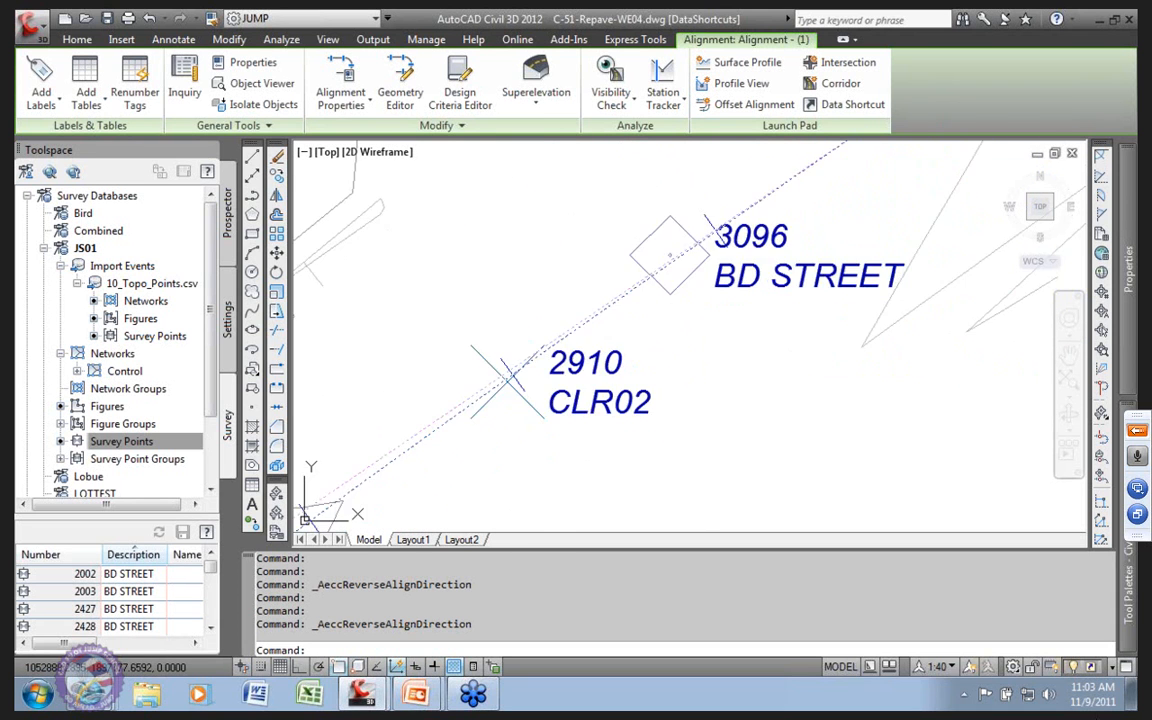
{"action": "mouse_move", "coordinate": [435, 462]}
{"action": "middle_mouse_down"}
{"action": "mouse_move", "coordinate": [543, 397]}
{"action": "mouse_move", "coordinate": [758, 175]}
{"action": "mouse_move", "coordinate": [404, 409]}
{"action": "middle_mouse_up"}
{"action": "scroll", "coordinate": [672, 194], "scroll_direction": "up", "scroll_amount": 3}
{"action": "scroll", "coordinate": [658, 180], "scroll_direction": "up", "scroll_amount": 2}
{"action": "scroll", "coordinate": [676, 200], "scroll_direction": "down", "scroll_amount": 8}
{"action": "scroll", "coordinate": [688, 241], "scroll_direction": "down", "scroll_amount": 4}
{"action": "middle_click_drag", "start_coordinate": [522, 354], "coordinate": [663, 282]}
{"action": "scroll", "coordinate": [667, 286], "scroll_direction": "up", "scroll_amount": 3}
{"action": "scroll", "coordinate": [690, 264], "scroll_direction": "up", "scroll_amount": 2}
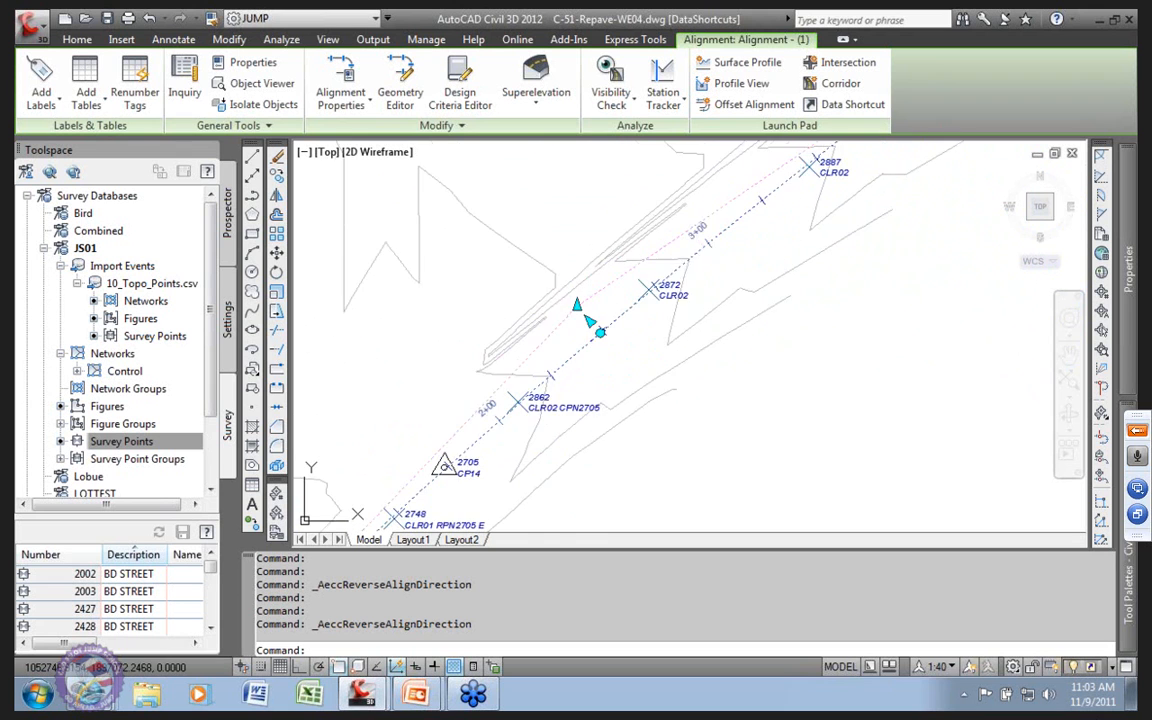
{"action": "scroll", "coordinate": [688, 263], "scroll_direction": "down", "scroll_amount": 7}
{"action": "middle_click_drag", "start_coordinate": [748, 256], "coordinate": [466, 441]}
{"action": "middle_click_drag", "start_coordinate": [784, 242], "coordinate": [617, 334]}
{"action": "scroll", "coordinate": [663, 275], "scroll_direction": "up", "scroll_amount": 2}
{"action": "scroll", "coordinate": [663, 275], "scroll_direction": "up", "scroll_amount": 4}
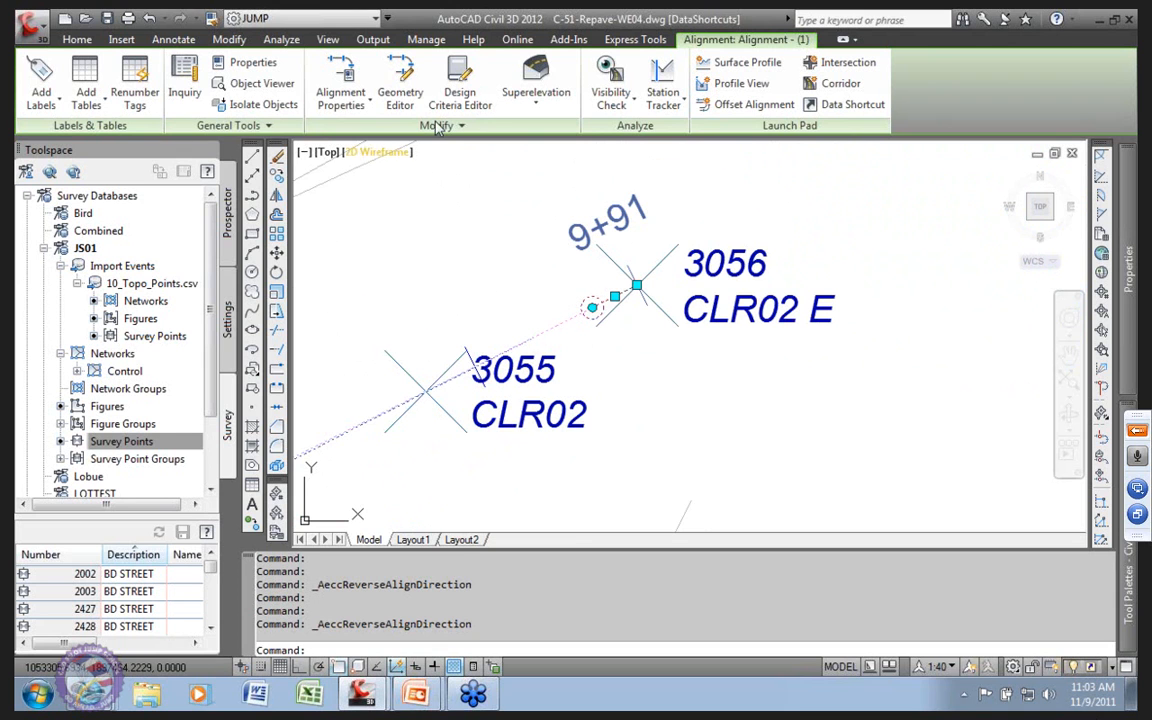
Step: Open the alignment's geometry editor with its entity table and try to set the first curve's radius to 2380
{"action": "left_click", "coordinate": [400, 92]}
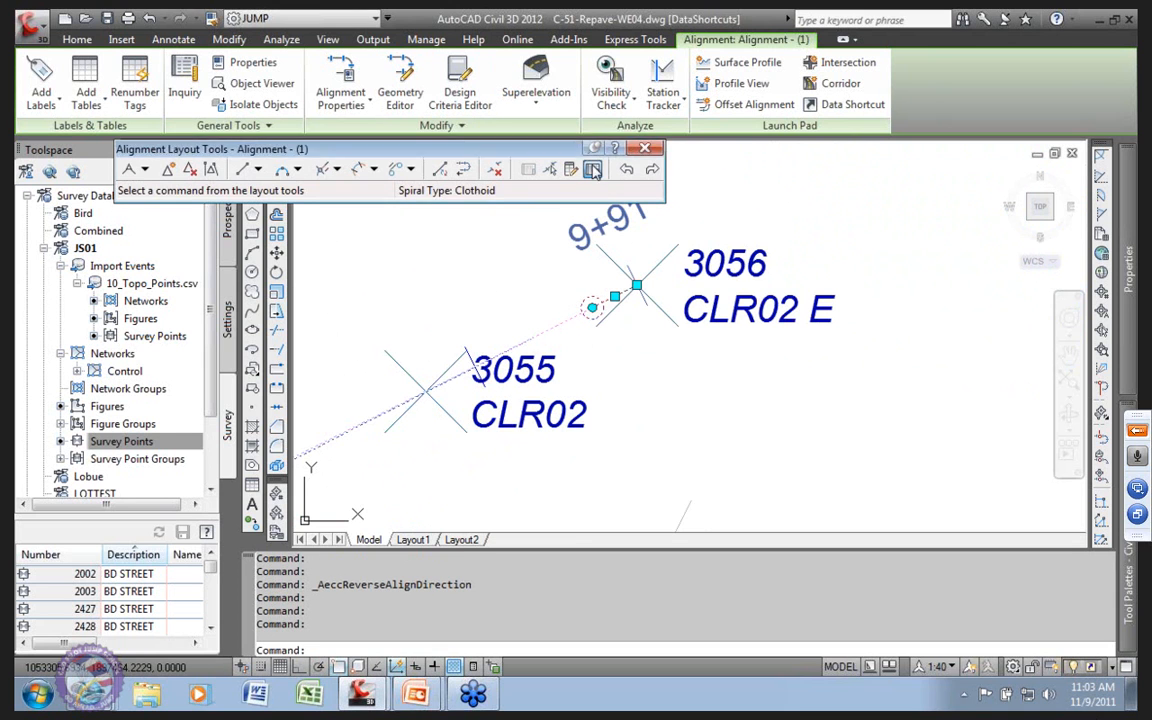
{"action": "left_click", "coordinate": [593, 169]}
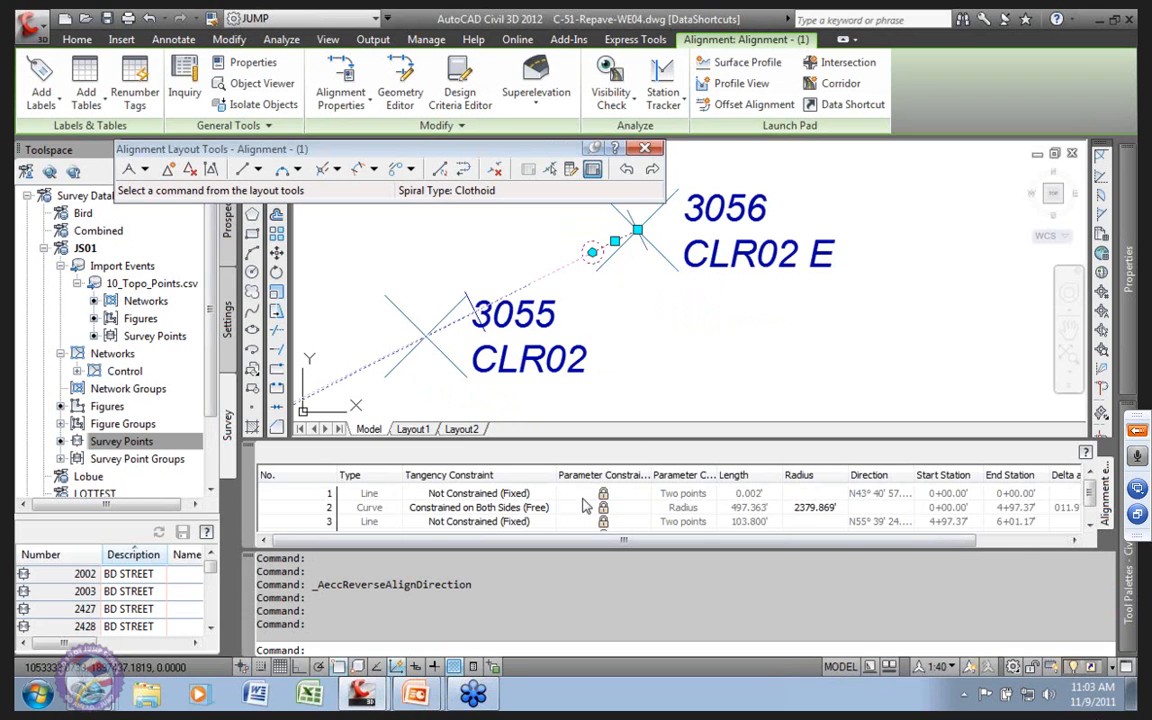
{"action": "left_click", "coordinate": [810, 508]}
{"action": "left_click_drag", "start_coordinate": [797, 508], "coordinate": [840, 503]}
{"action": "type", "text": "80"}
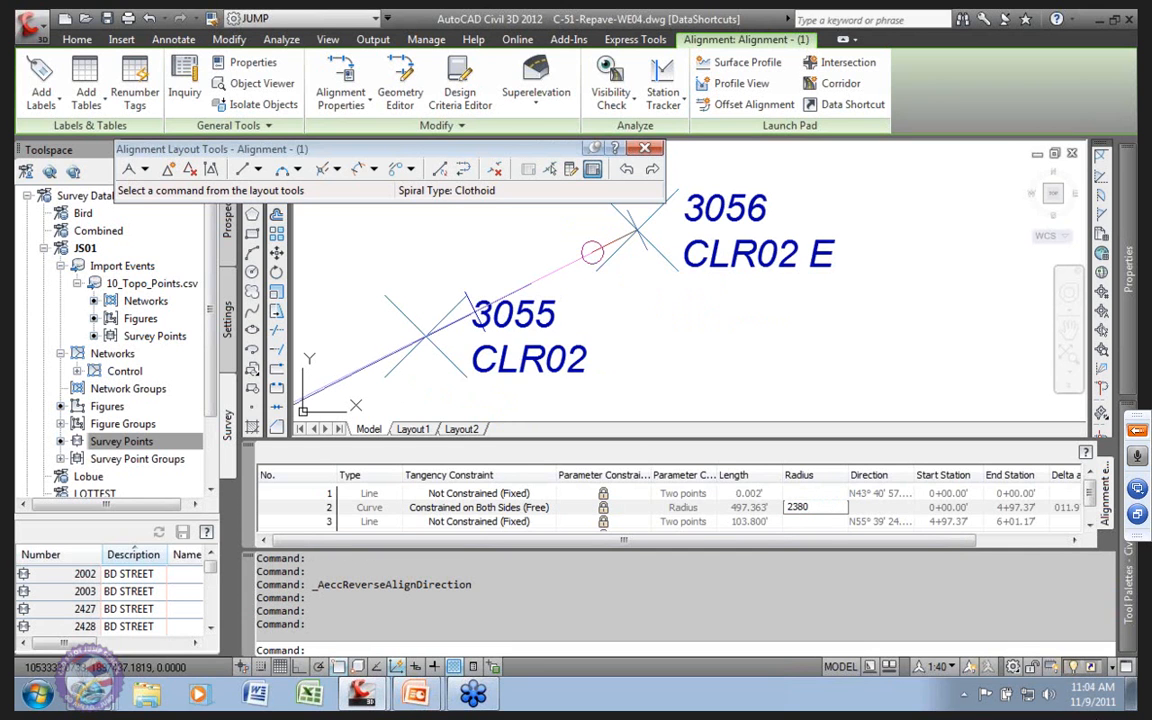
{"action": "key", "text": "Return"}
{"action": "left_click", "coordinate": [614, 391]}
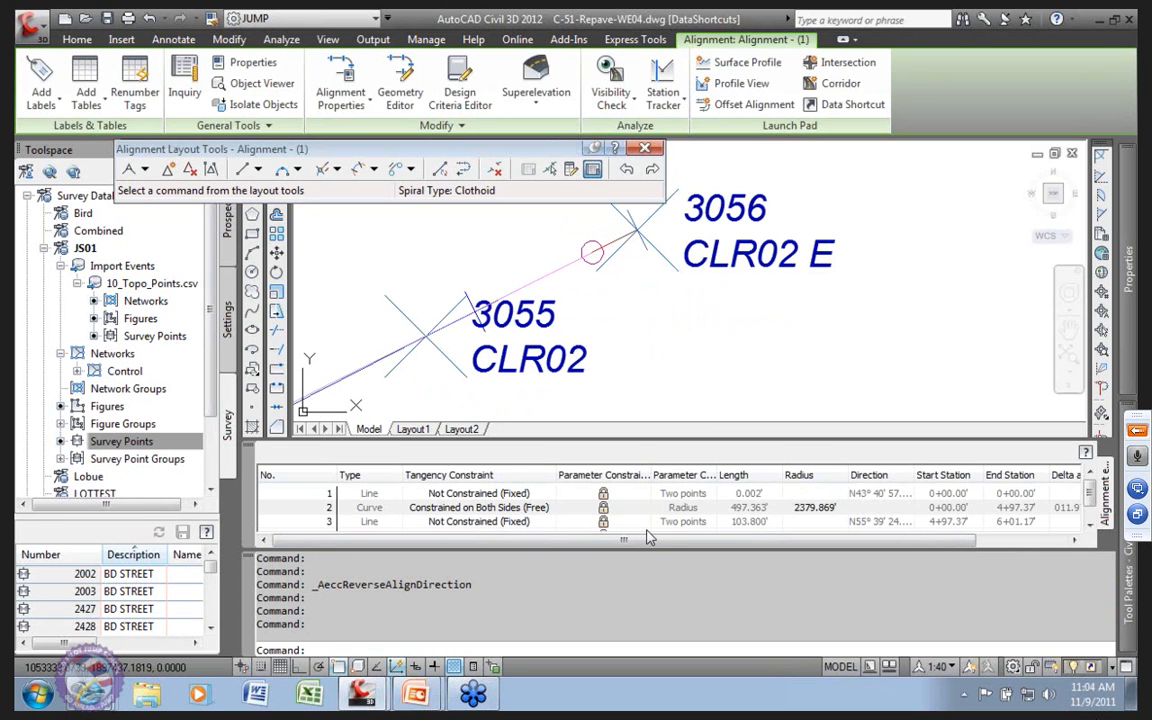
Step: Change the tangency constraint of the second curve, entity 4, to Constrained by Previous (Floating)
{"action": "left_click", "coordinate": [481, 493]}
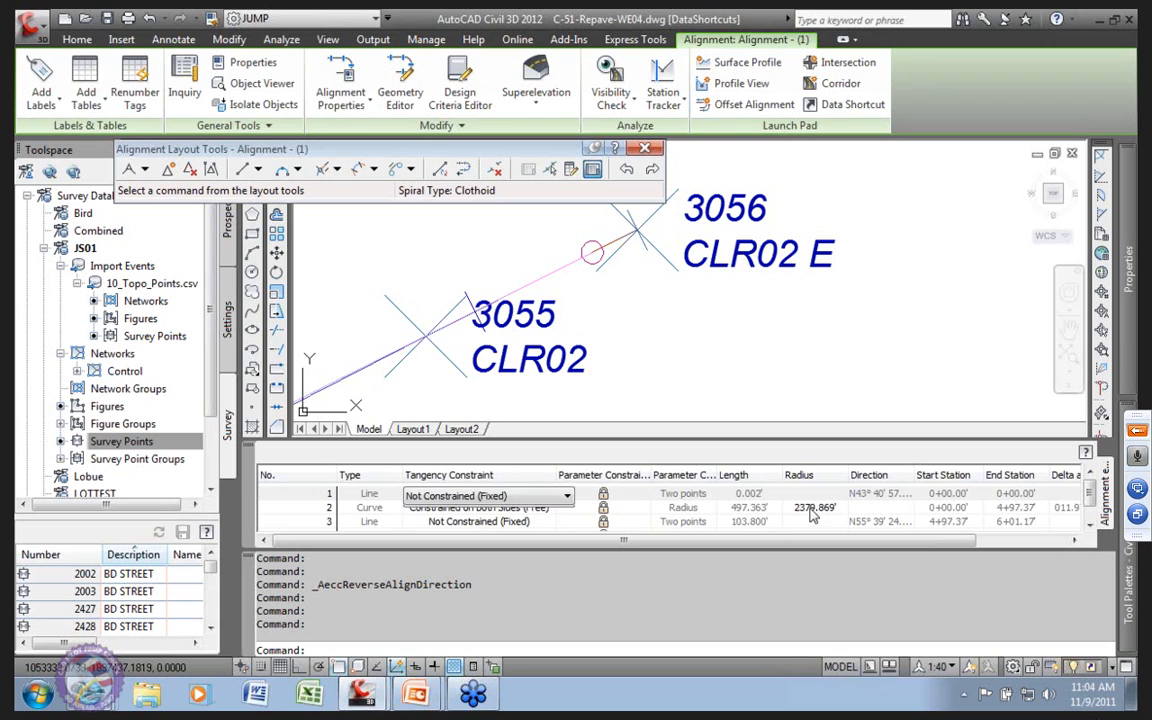
{"action": "left_click", "coordinate": [1088, 499]}
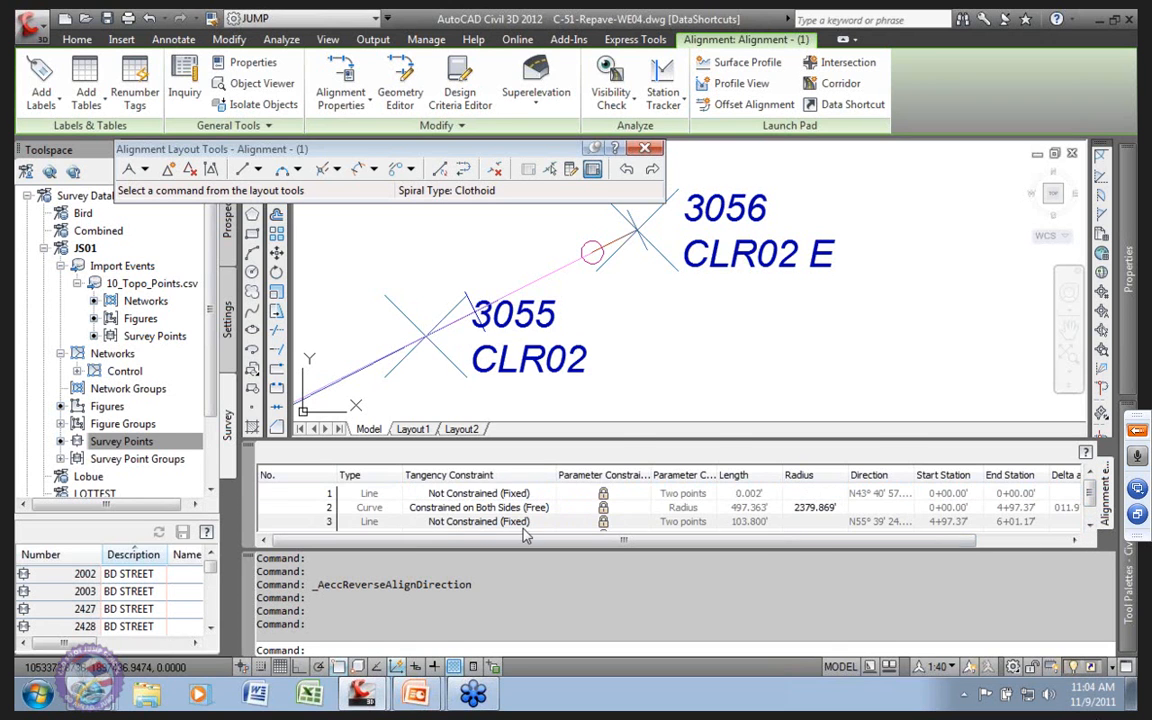
{"action": "scroll", "coordinate": [1090, 503], "scroll_direction": "down", "scroll_amount": 2}
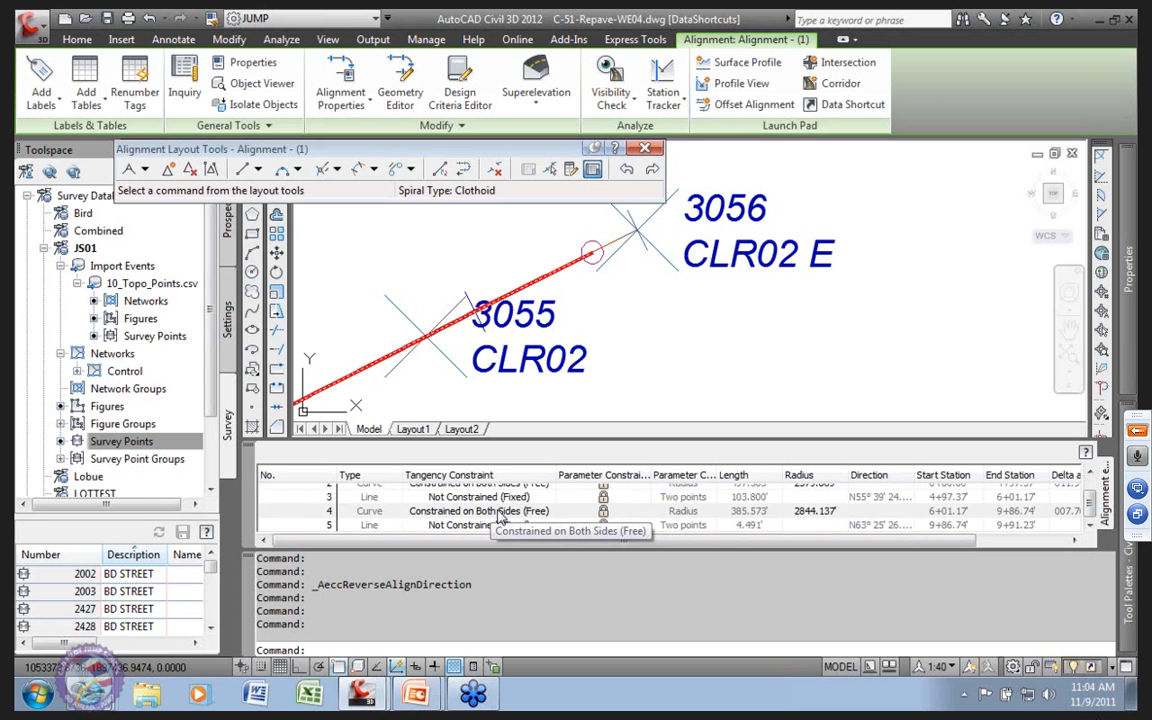
{"action": "left_click", "coordinate": [499, 513]}
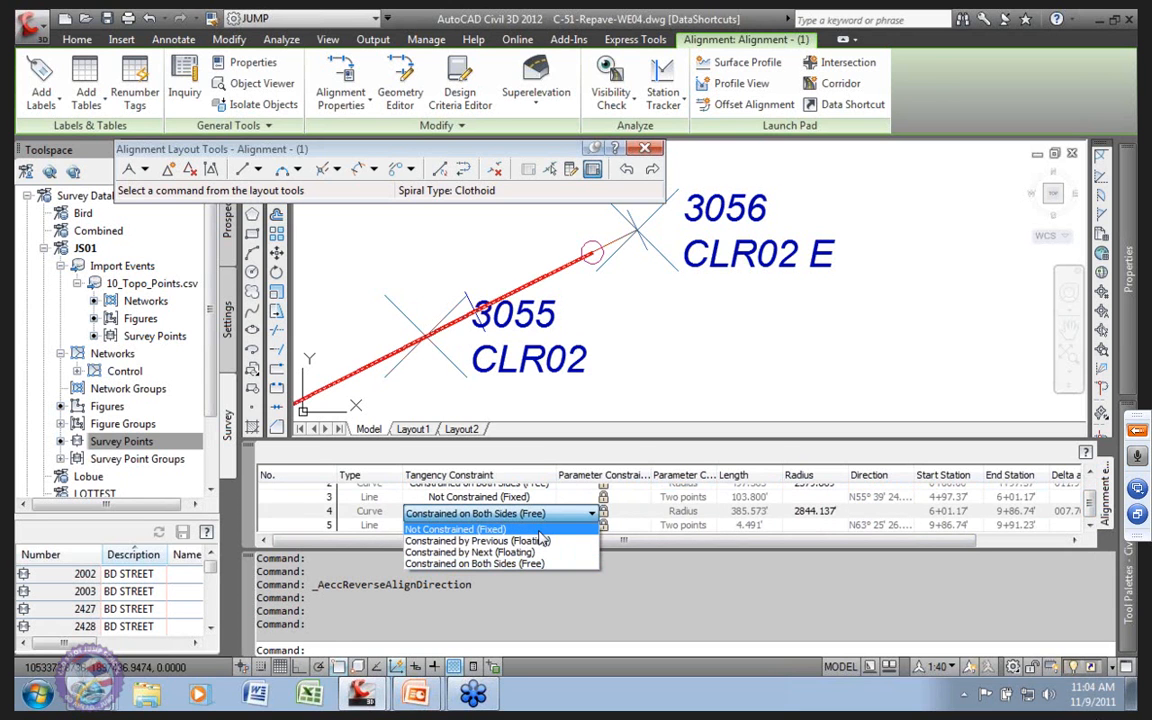
{"action": "left_click", "coordinate": [490, 545]}
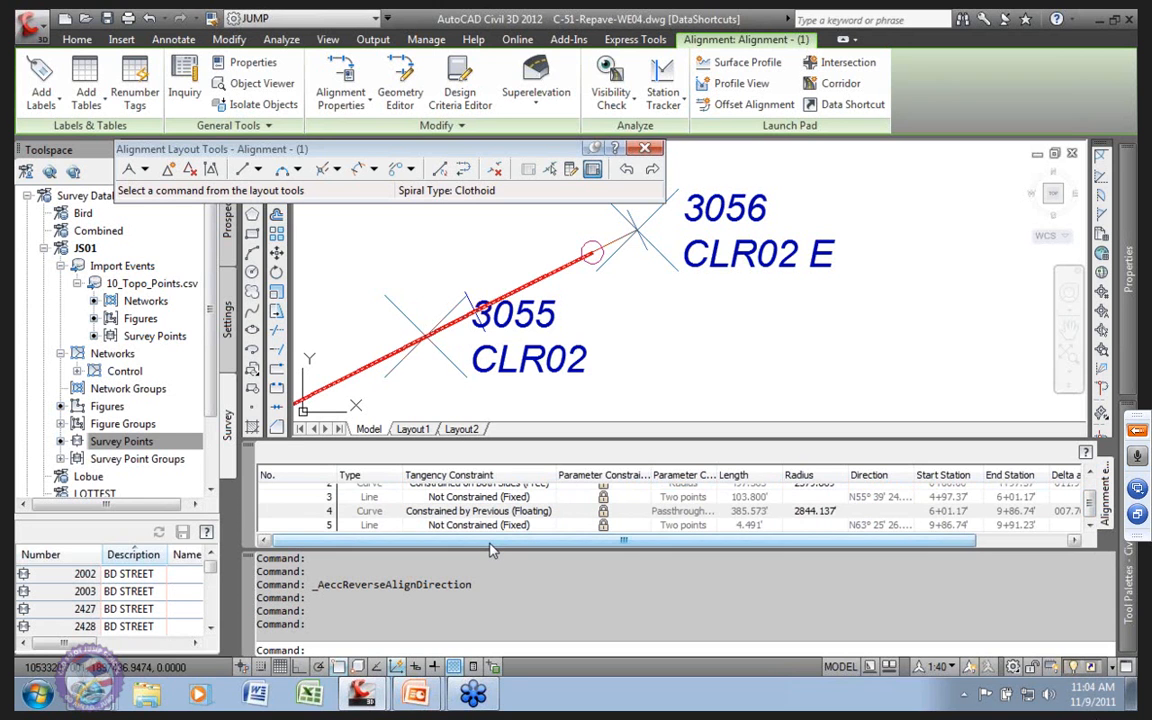
Step: Delete the short line sub-entity at the alignment's northeast end beside point 3056
{"action": "left_click", "coordinate": [475, 528]}
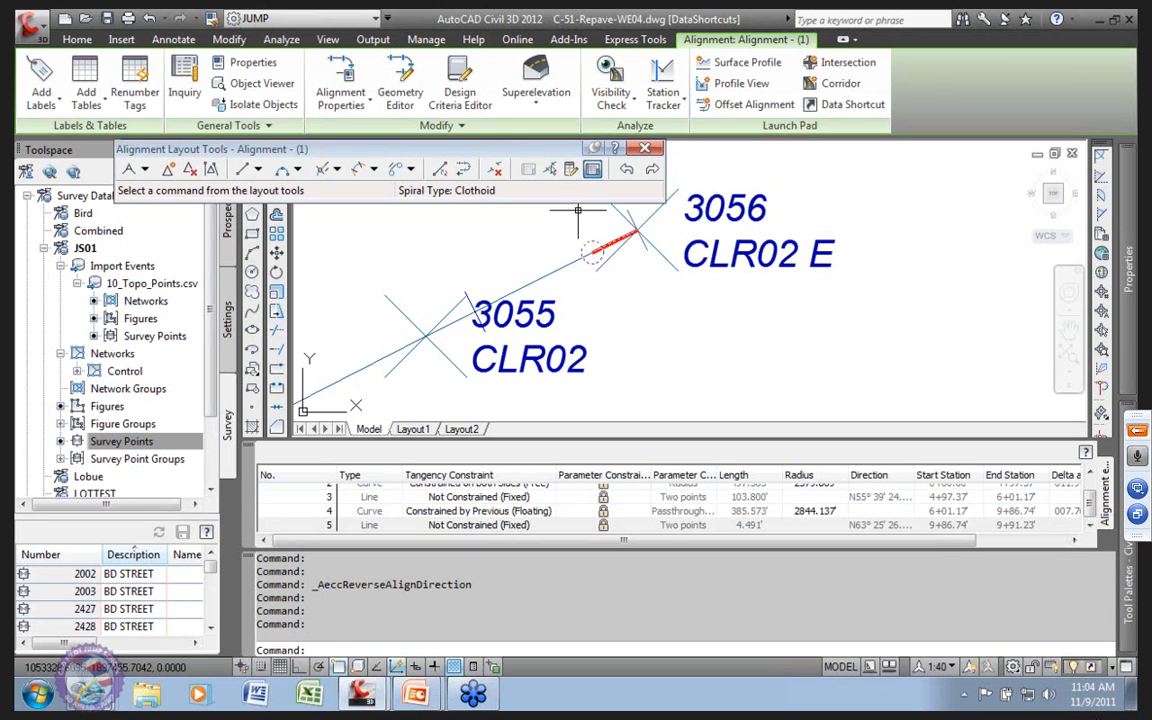
{"action": "left_click", "coordinate": [494, 168]}
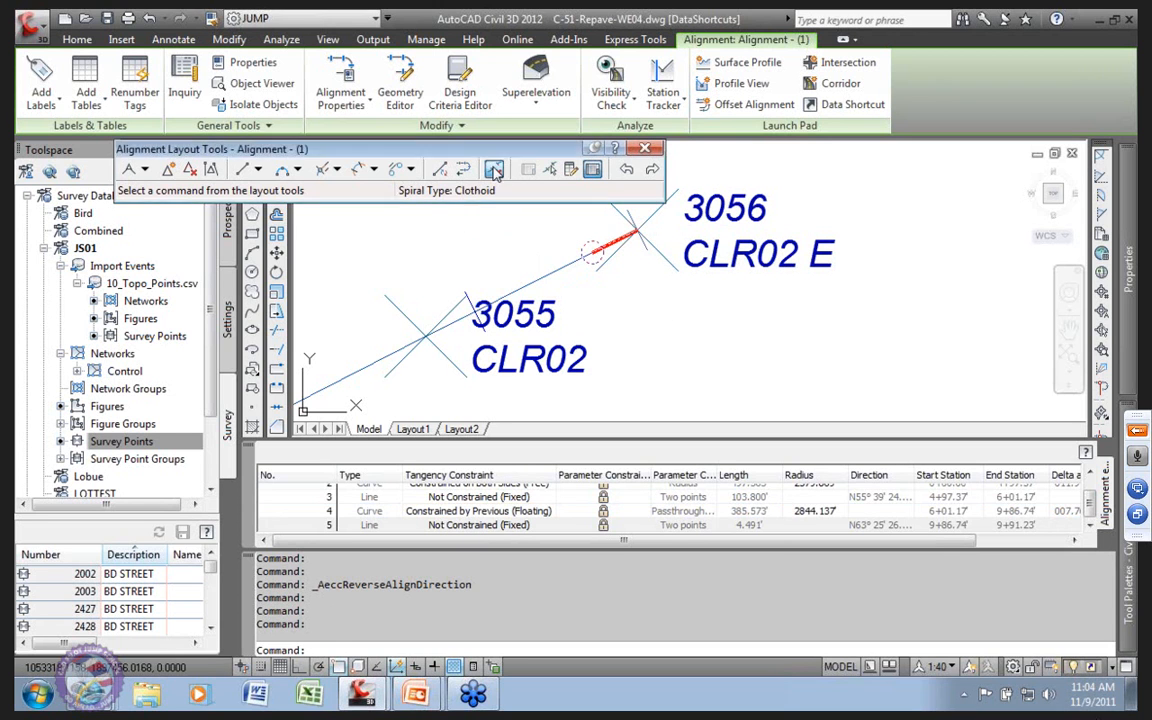
{"action": "left_click", "coordinate": [600, 246]}
{"action": "key", "text": "Return"}
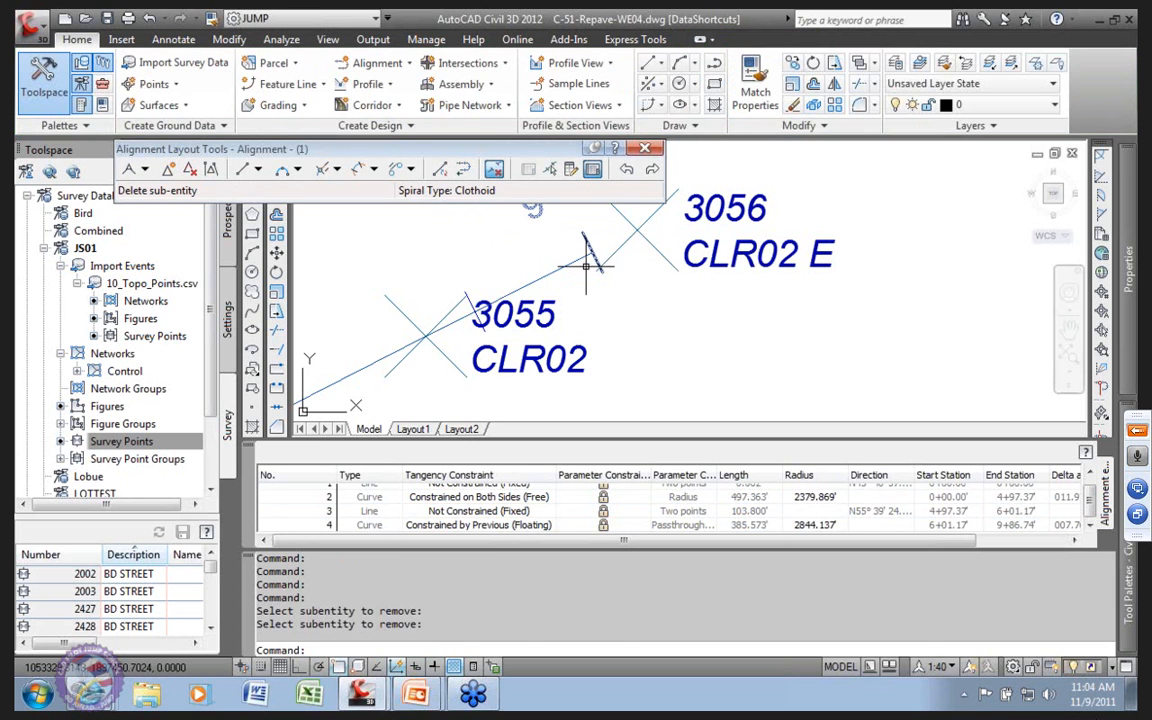
Step: Stretch the free end of the alignment's last curve to the node of point 3056
{"action": "double_click", "coordinate": [567, 260]}
{"action": "double_click", "coordinate": [572, 264]}
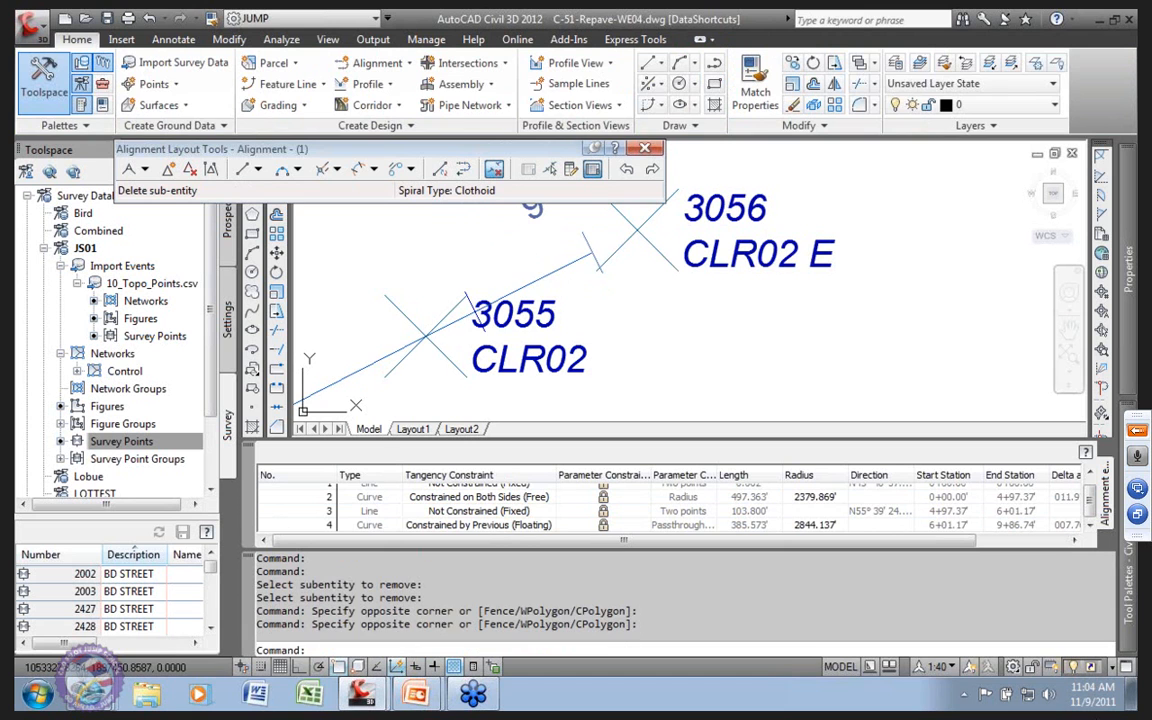
{"action": "left_click", "coordinate": [591, 253]}
{"action": "left_click", "coordinate": [592, 252]}
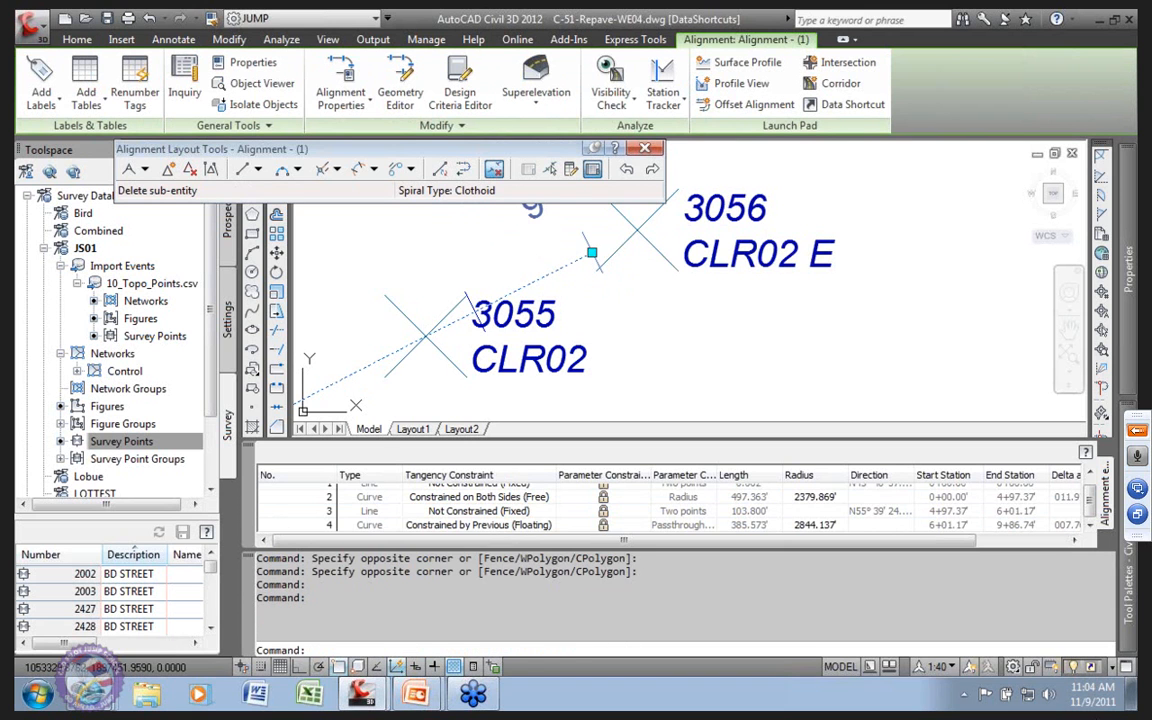
{"action": "left_click", "coordinate": [592, 253]}
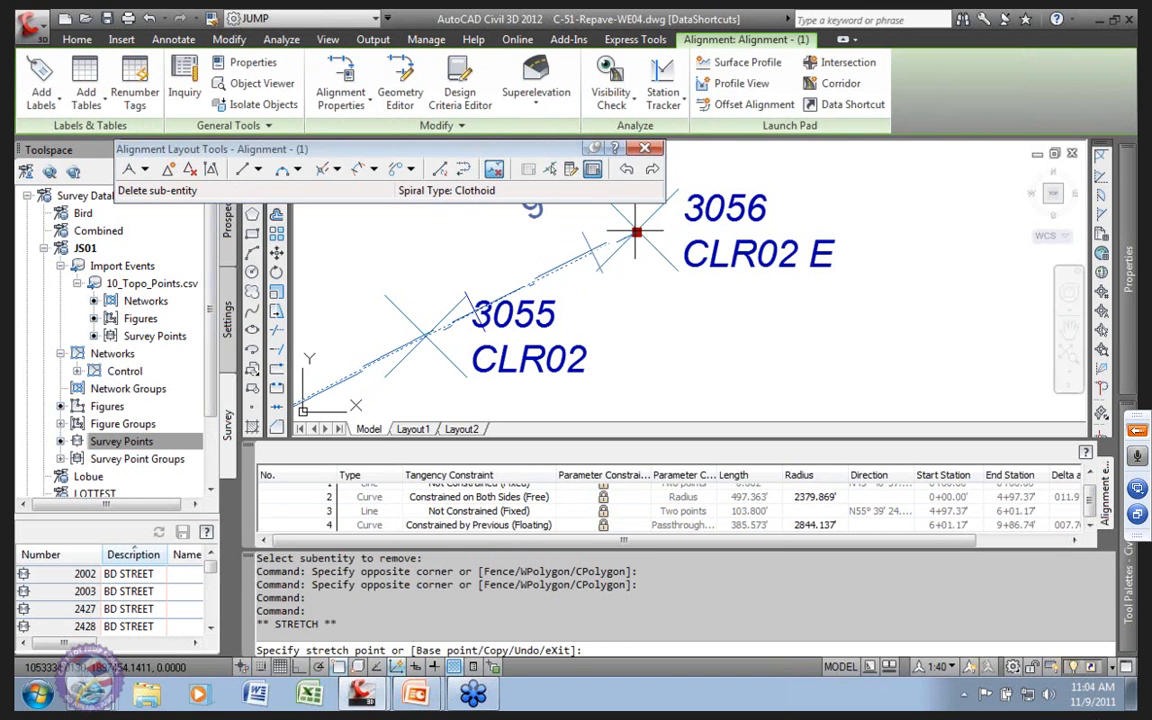
{"action": "right_click", "coordinate": [659, 303], "text": "shift"}
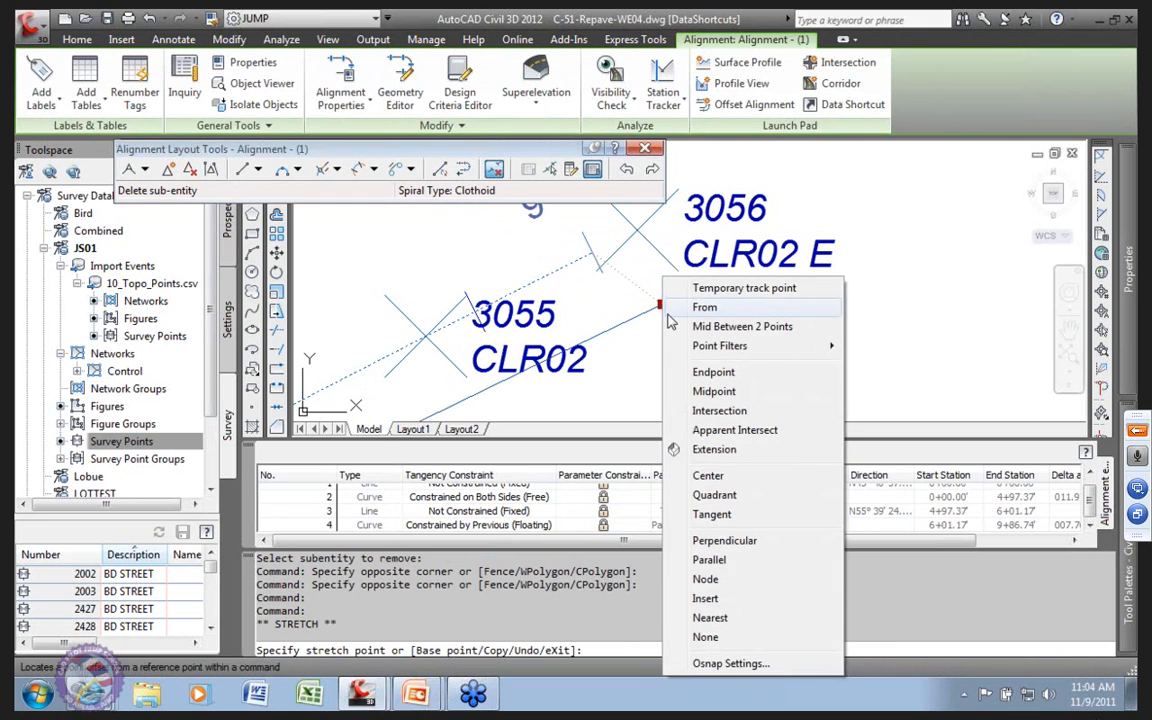
{"action": "left_click", "coordinate": [706, 582]}
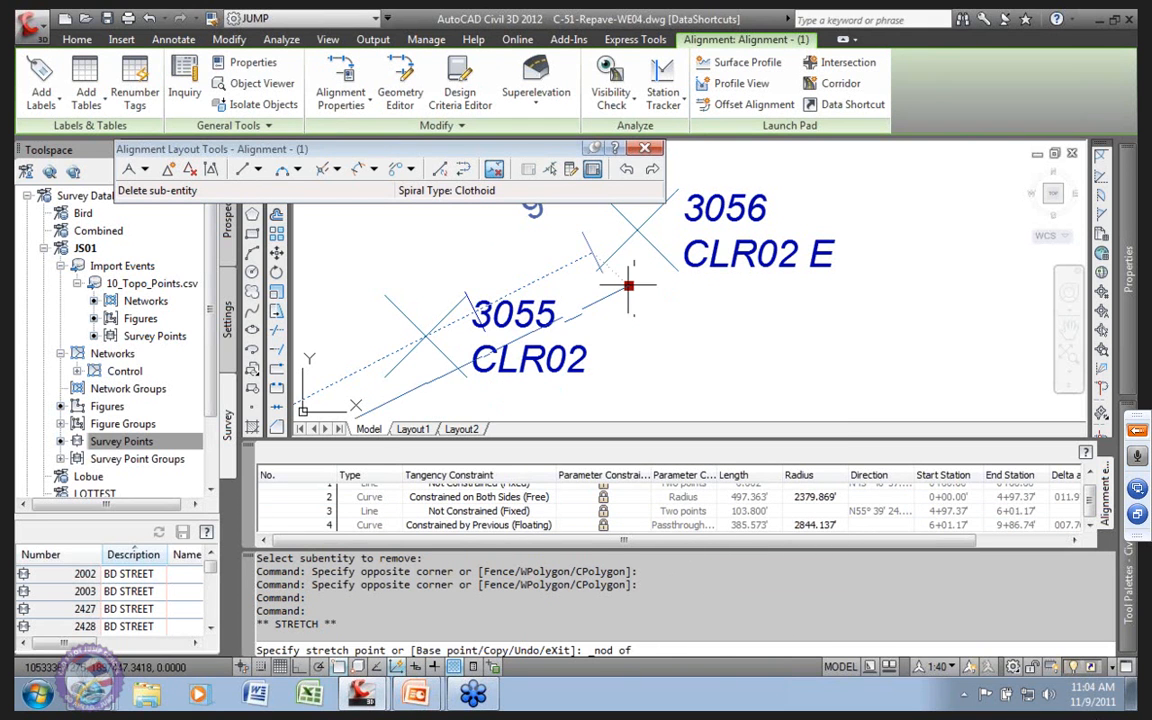
{"action": "left_click", "coordinate": [648, 236]}
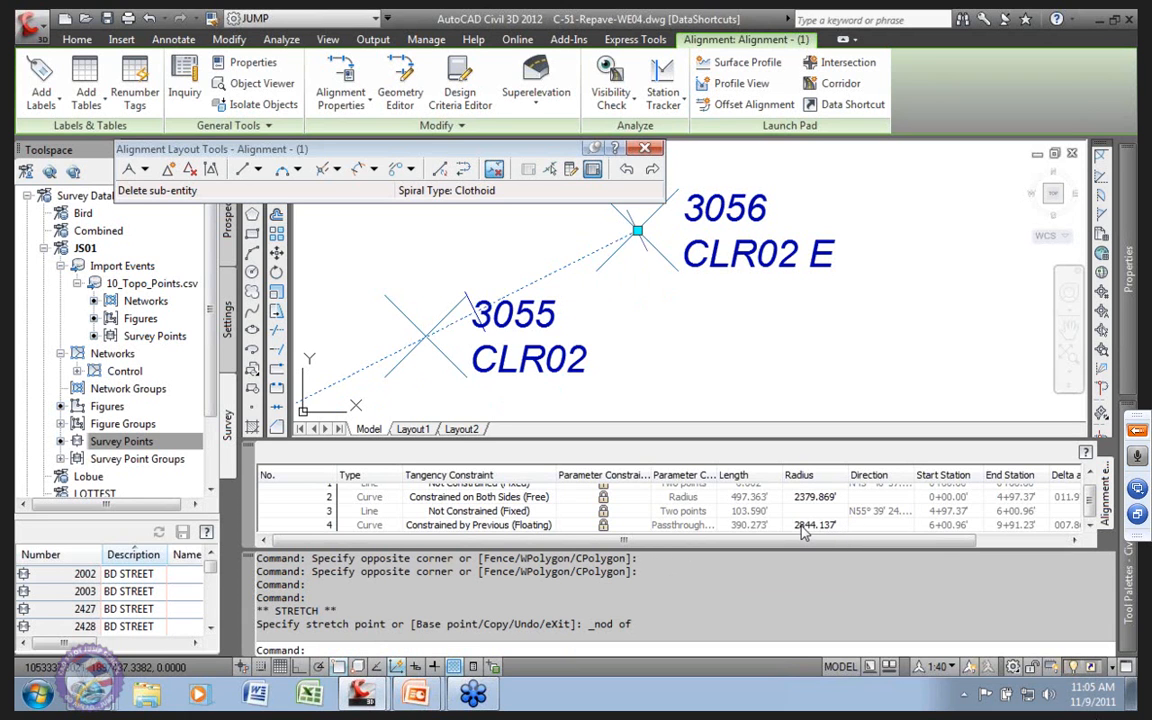
Step: Examine how the alignment and its tangent between the curves fit the centerline points around 2963, 2936, 2910 and 2896
{"action": "scroll", "coordinate": [611, 327], "scroll_direction": "down", "scroll_amount": 5}
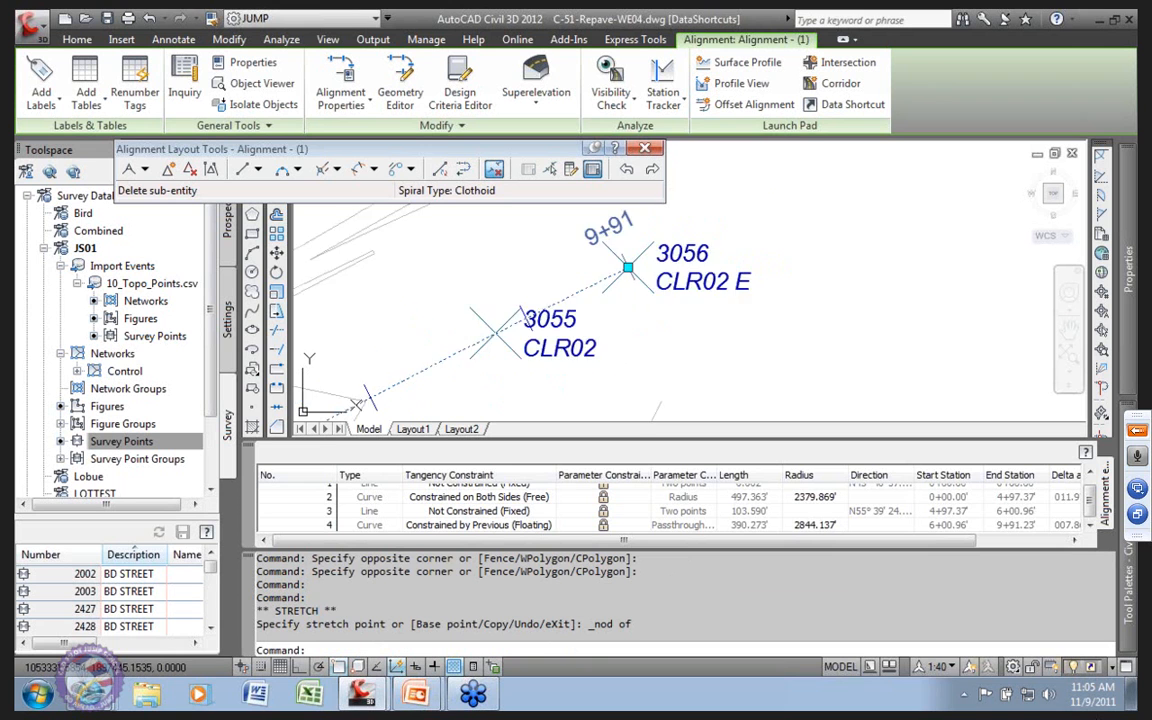
{"action": "scroll", "coordinate": [611, 328], "scroll_direction": "down", "scroll_amount": 3}
{"action": "middle_click_drag", "start_coordinate": [550, 365], "coordinate": [664, 225]}
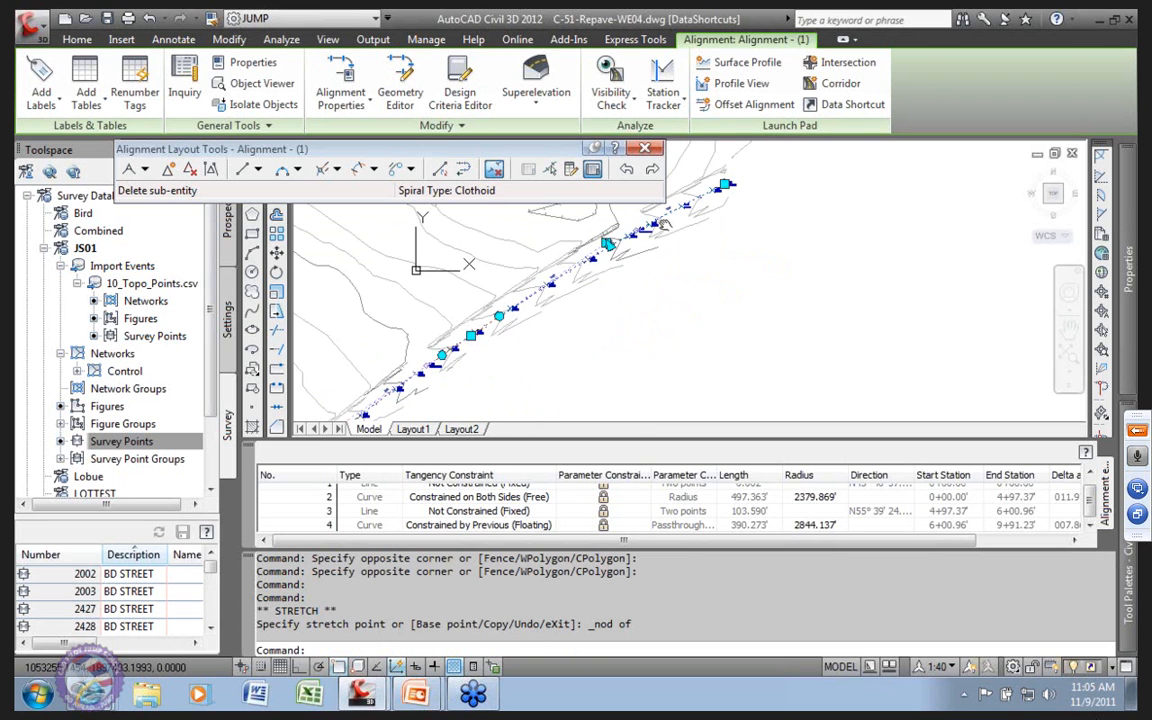
{"action": "scroll", "coordinate": [489, 340], "scroll_direction": "up", "scroll_amount": 3}
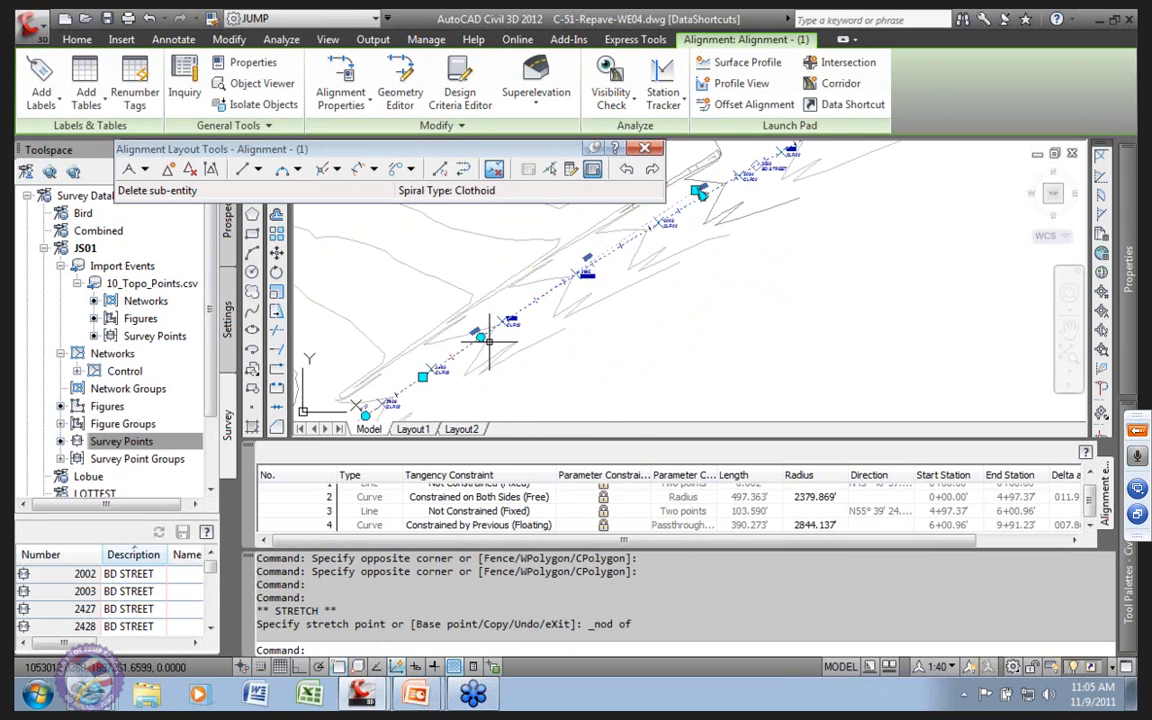
{"action": "scroll", "coordinate": [486, 350], "scroll_direction": "up", "scroll_amount": 3}
{"action": "scroll", "coordinate": [680, 304], "scroll_direction": "down", "scroll_amount": 6}
{"action": "scroll", "coordinate": [617, 332], "scroll_direction": "up", "scroll_amount": 7}
{"action": "scroll", "coordinate": [682, 302], "scroll_direction": "down", "scroll_amount": 3}
{"action": "scroll", "coordinate": [605, 290], "scroll_direction": "up", "scroll_amount": 3}
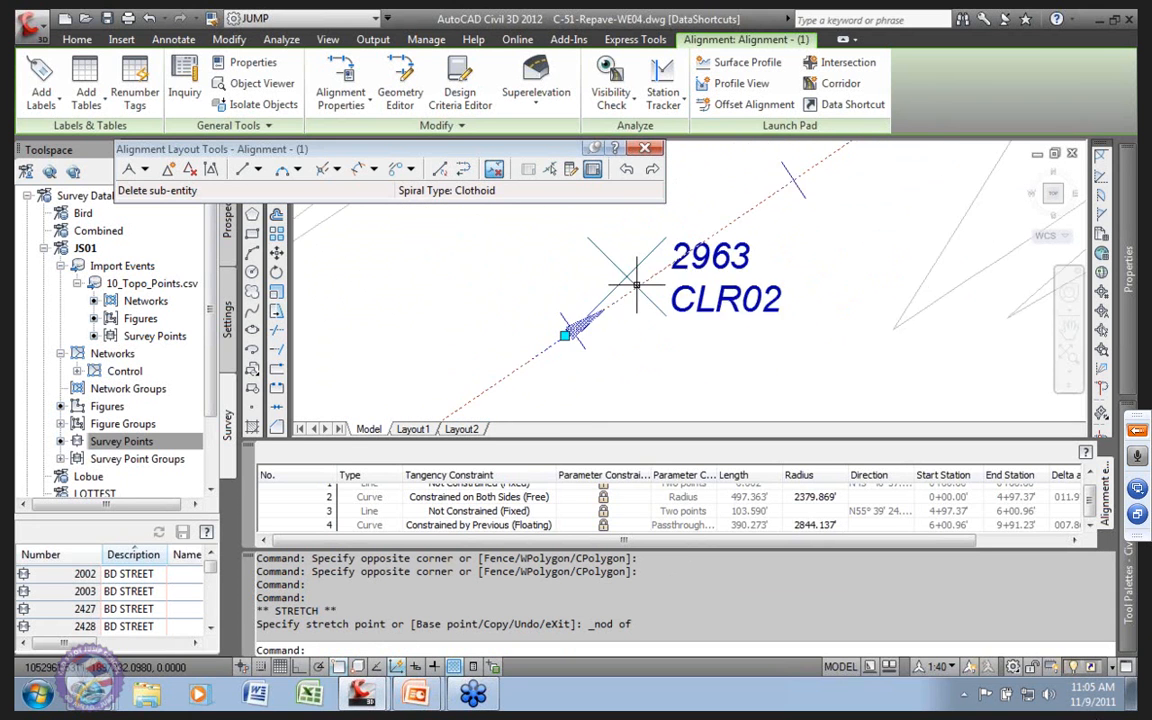
{"action": "scroll", "coordinate": [620, 300], "scroll_direction": "down", "scroll_amount": 5}
{"action": "scroll", "coordinate": [628, 309], "scroll_direction": "down", "scroll_amount": 2}
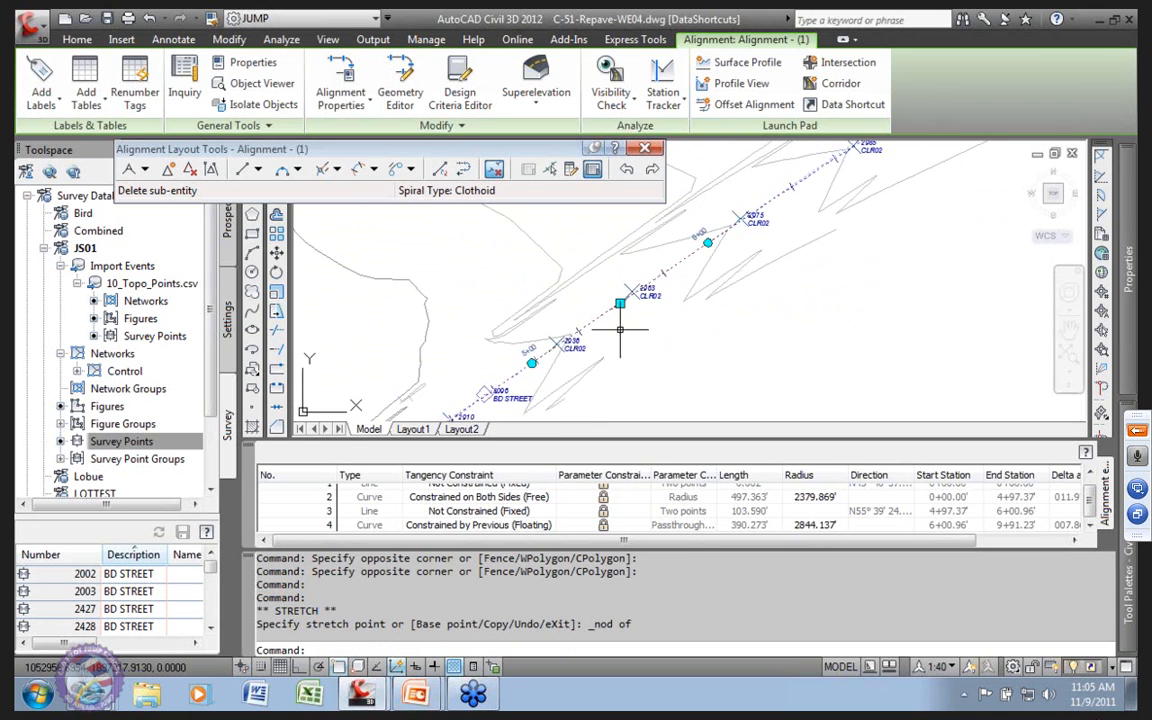
{"action": "scroll", "coordinate": [585, 340], "scroll_direction": "down", "scroll_amount": 4}
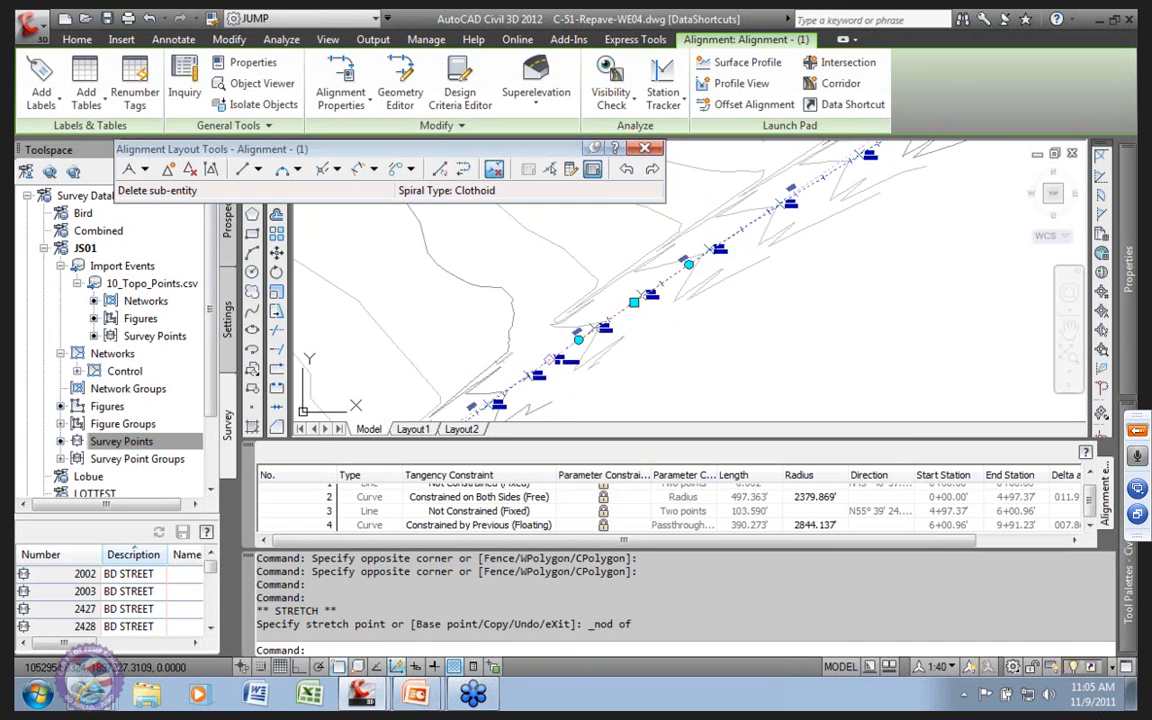
{"action": "scroll", "coordinate": [673, 271], "scroll_direction": "up", "scroll_amount": 5}
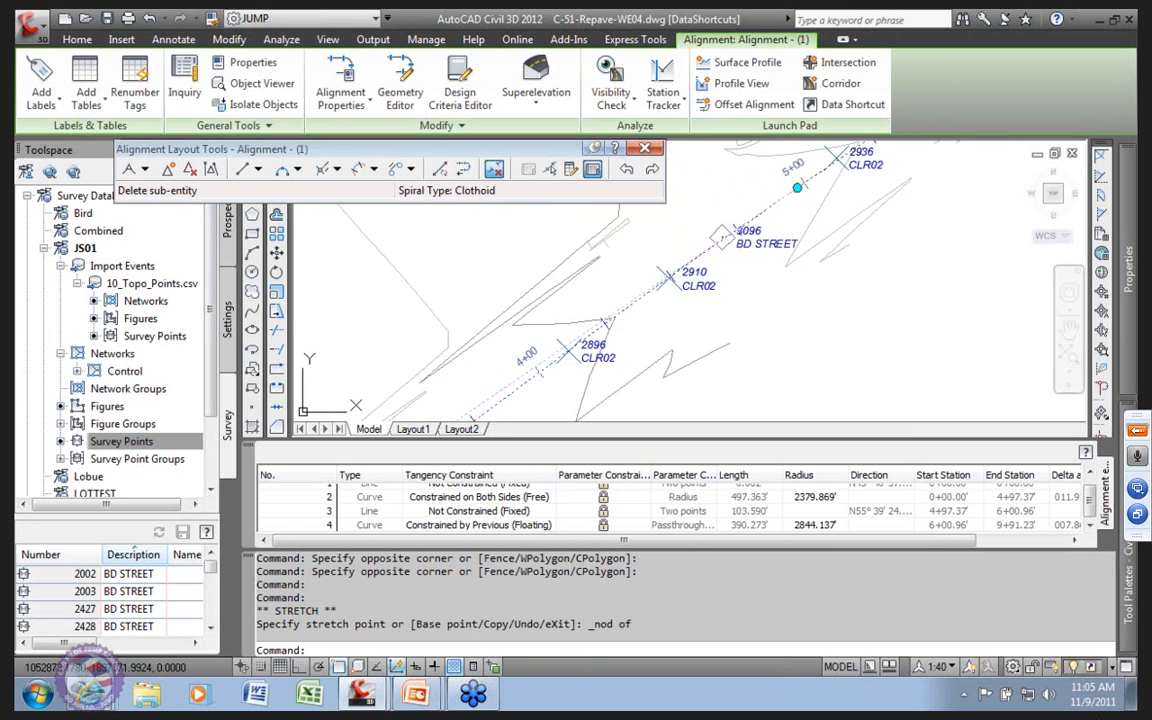
{"action": "scroll", "coordinate": [662, 306], "scroll_direction": "down", "scroll_amount": 3}
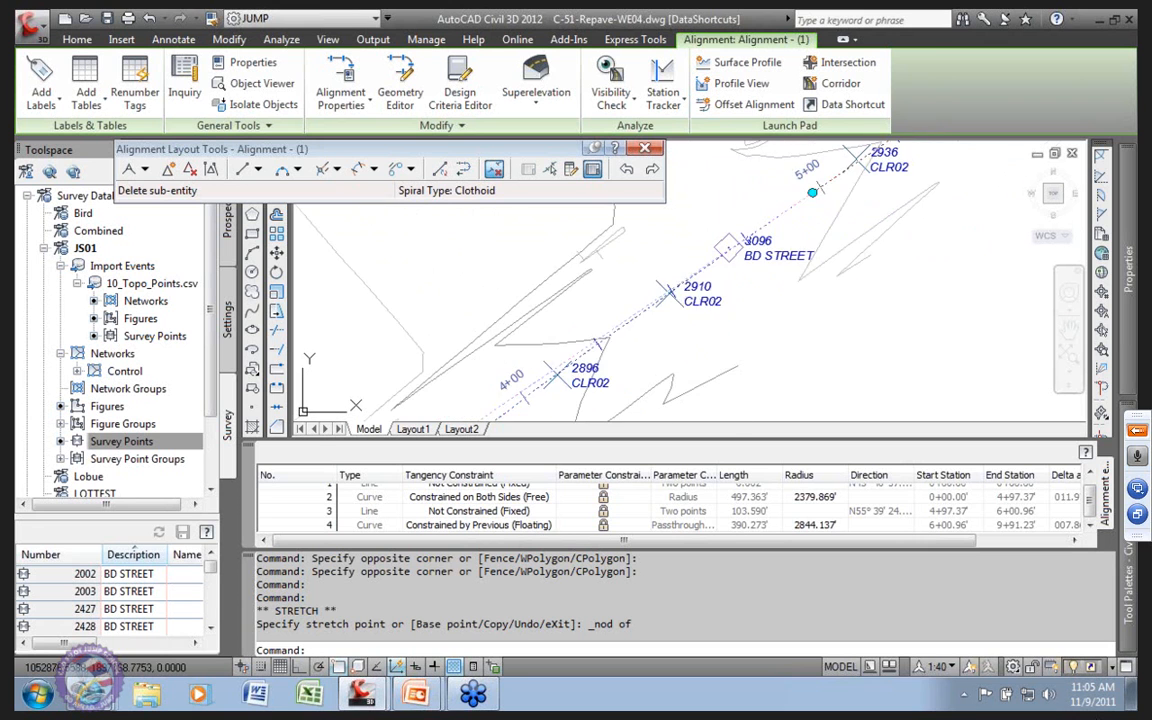
Step: Stretch the first curve's end grip near station 5+00 to the node of BD STREET point 3096
{"action": "middle_click_drag", "start_coordinate": [728, 308], "coordinate": [651, 355]}
{"action": "scroll", "coordinate": [686, 297], "scroll_direction": "up", "scroll_amount": 2}
{"action": "scroll", "coordinate": [679, 297], "scroll_direction": "down", "scroll_amount": 2}
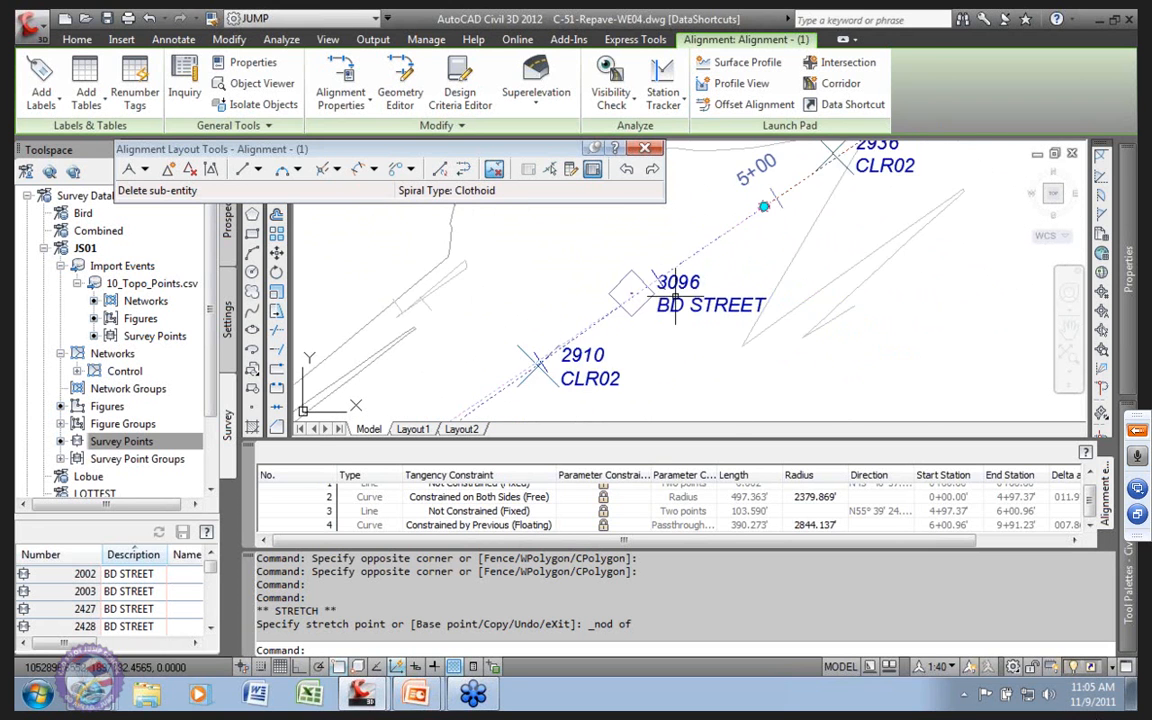
{"action": "scroll", "coordinate": [675, 296], "scroll_direction": "up", "scroll_amount": 3}
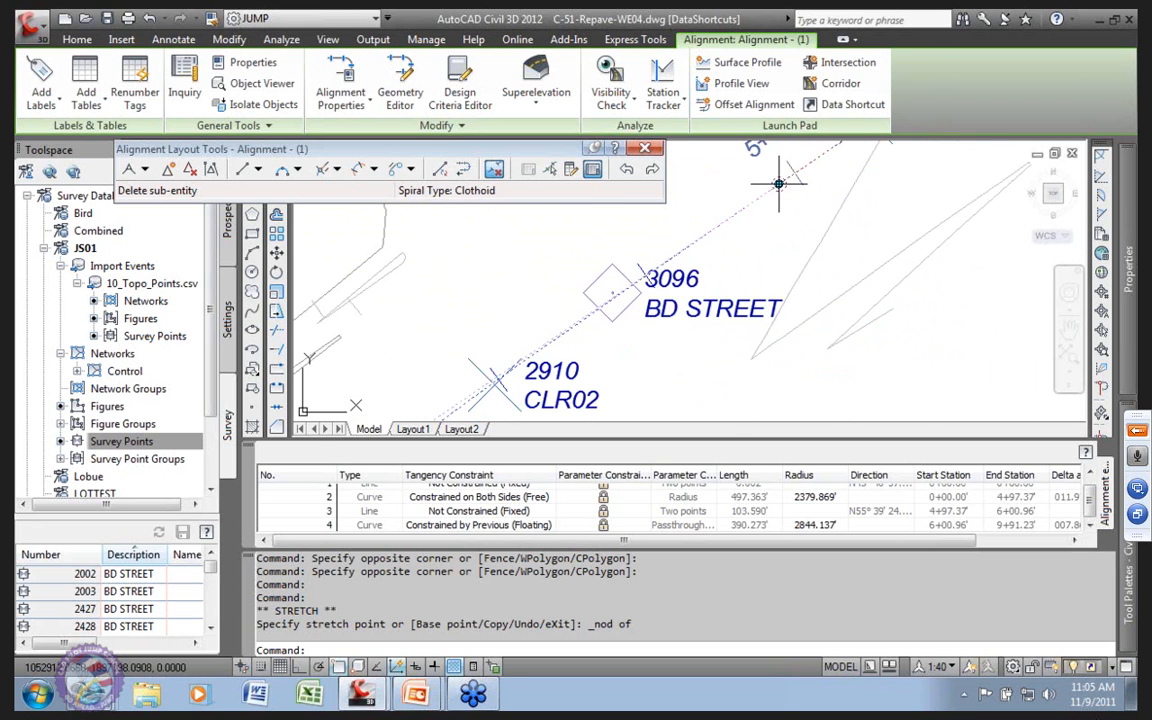
{"action": "left_click", "coordinate": [778, 184]}
{"action": "right_click", "coordinate": [626, 325], "text": "shift"}
{"action": "left_click", "coordinate": [668, 579]}
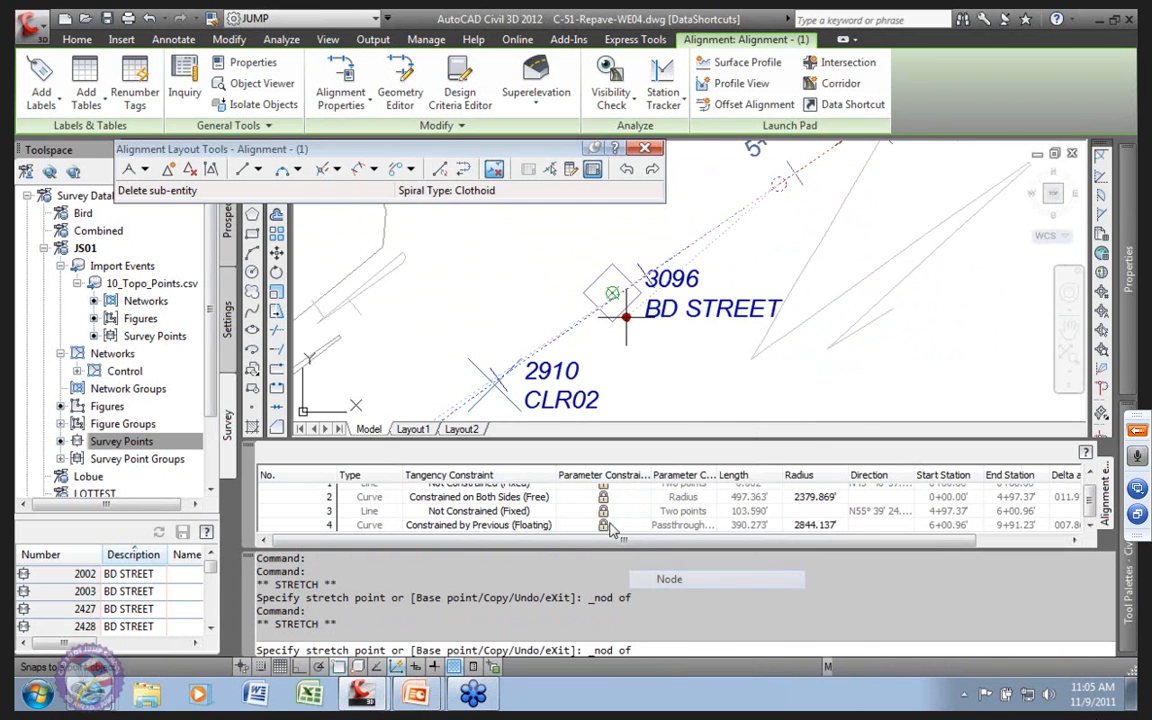
{"action": "left_click", "coordinate": [614, 295]}
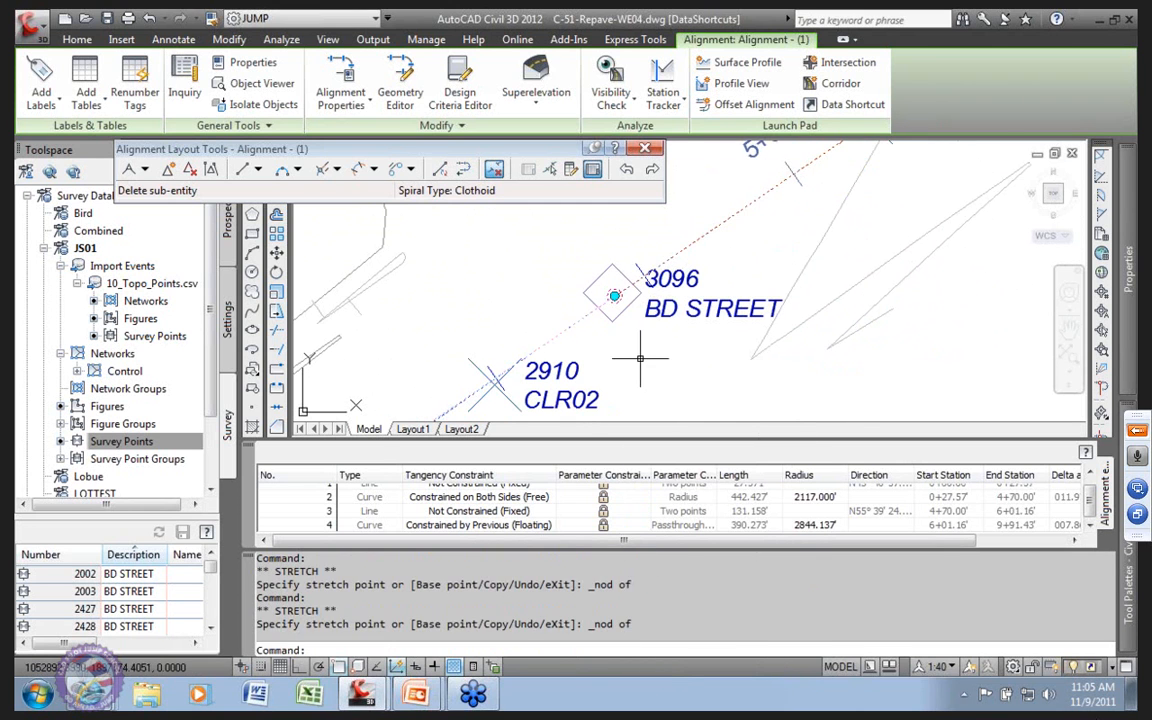
Step: Examine the alignment's fit northeast from point 3096, closely around points 3034, 3033 and 3035
{"action": "scroll", "coordinate": [721, 368], "scroll_direction": "down", "scroll_amount": 2}
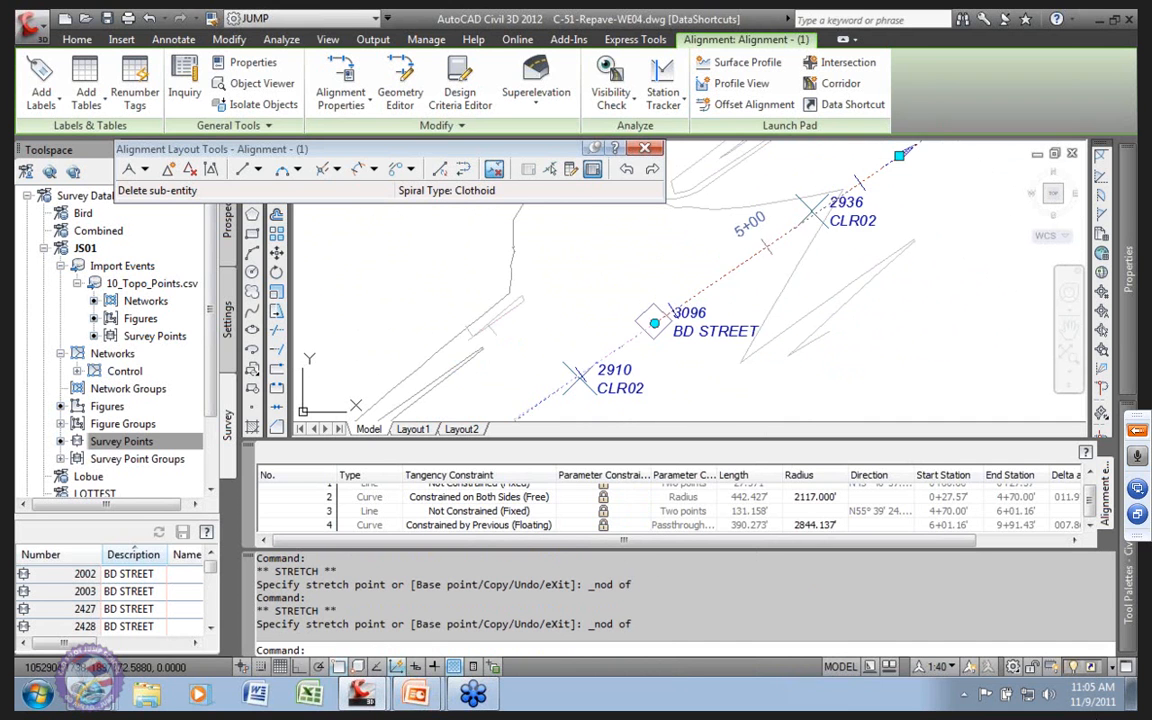
{"action": "scroll", "coordinate": [722, 368], "scroll_direction": "down", "scroll_amount": 1}
{"action": "scroll", "coordinate": [750, 398], "scroll_direction": "up", "scroll_amount": 1}
{"action": "scroll", "coordinate": [697, 346], "scroll_direction": "down", "scroll_amount": 2}
{"action": "mouse_move", "coordinate": [492, 419]}
{"action": "middle_mouse_down"}
{"action": "mouse_move", "coordinate": [506, 385]}
{"action": "mouse_move", "coordinate": [492, 394]}
{"action": "middle_mouse_up"}
{"action": "middle_click_drag", "start_coordinate": [771, 217], "coordinate": [480, 418]}
{"action": "middle_click_drag", "start_coordinate": [665, 326], "coordinate": [587, 378]}
{"action": "scroll", "coordinate": [631, 322], "scroll_direction": "up", "scroll_amount": 4}
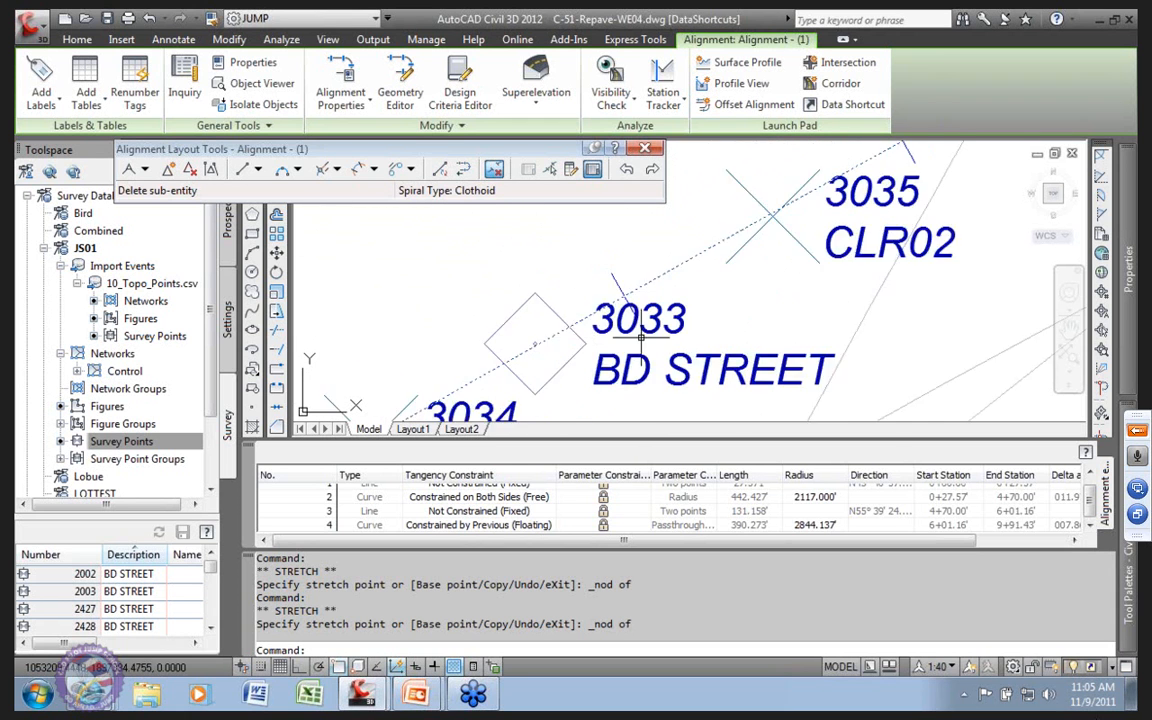
{"action": "scroll", "coordinate": [631, 322], "scroll_direction": "down", "scroll_amount": 1}
{"action": "scroll", "coordinate": [631, 322], "scroll_direction": "up", "scroll_amount": 4}
{"action": "scroll", "coordinate": [645, 300], "scroll_direction": "down", "scroll_amount": 3}
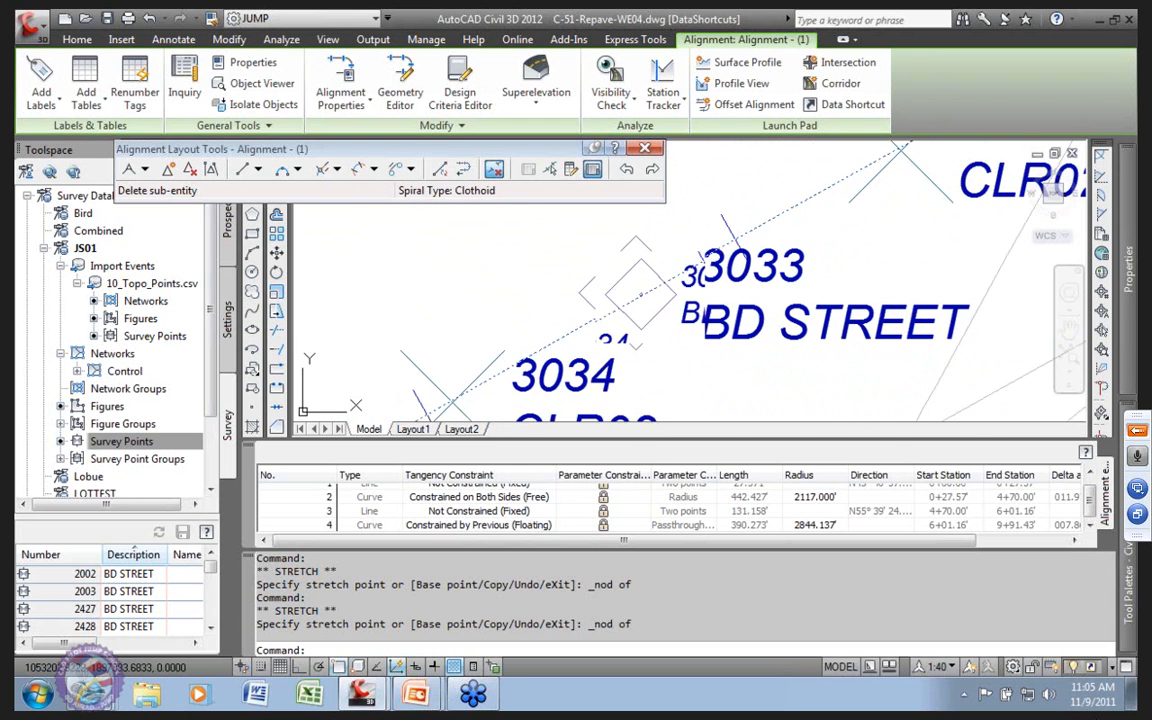
{"action": "scroll", "coordinate": [640, 306], "scroll_direction": "down", "scroll_amount": 3}
{"action": "scroll", "coordinate": [610, 290], "scroll_direction": "up", "scroll_amount": 4}
{"action": "scroll", "coordinate": [615, 295], "scroll_direction": "down", "scroll_amount": 3}
{"action": "scroll", "coordinate": [624, 300], "scroll_direction": "up", "scroll_amount": 1}
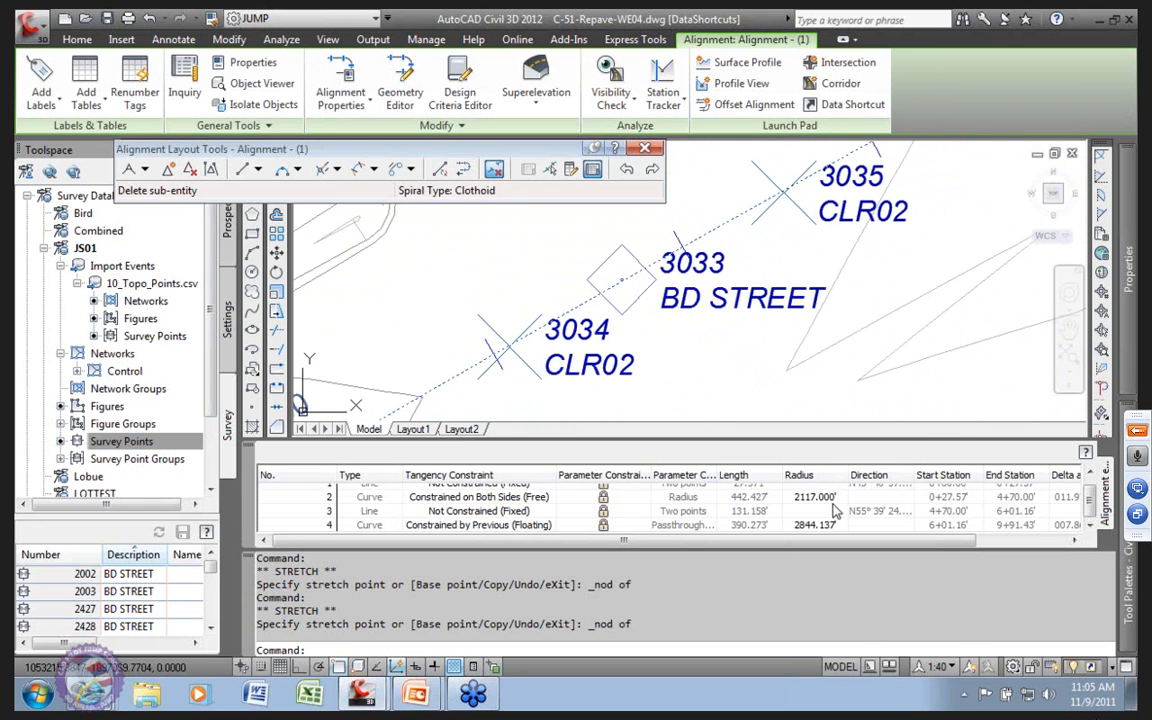
Step: Try radii of 2120', 2125' and 2100' in turn for the alignment's first curve, constrained on both sides
{"action": "left_click", "coordinate": [806, 498]}
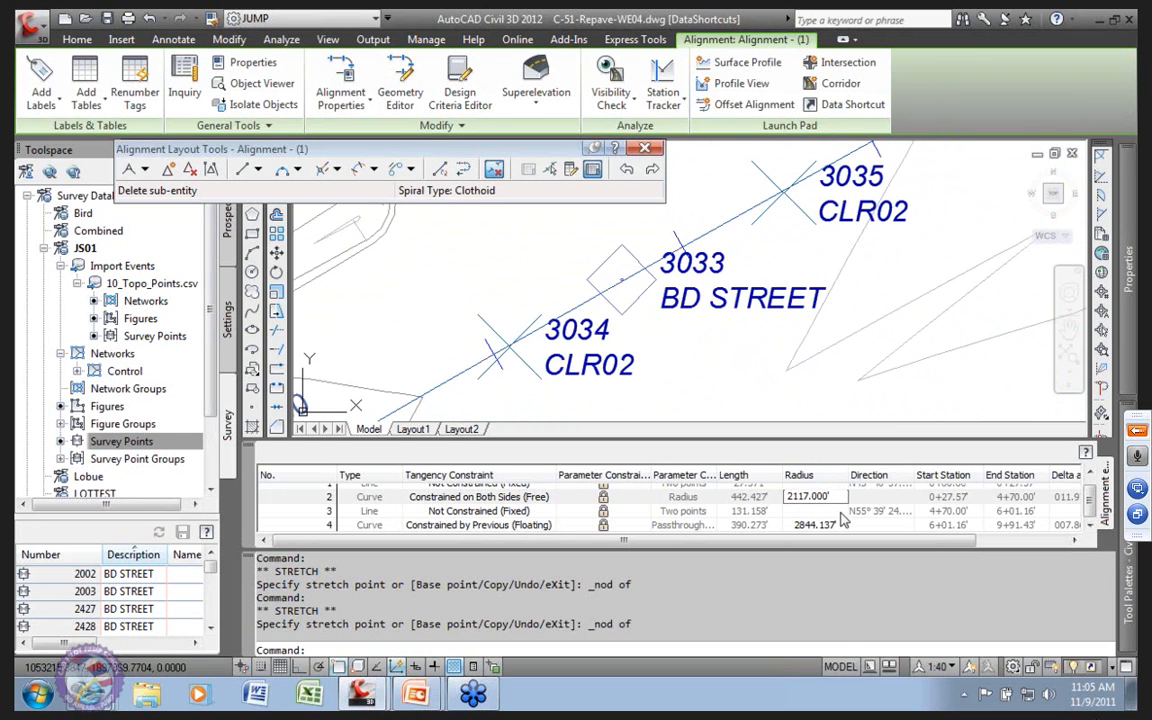
{"action": "type", "text": "20"}
{"action": "key", "text": "Return"}
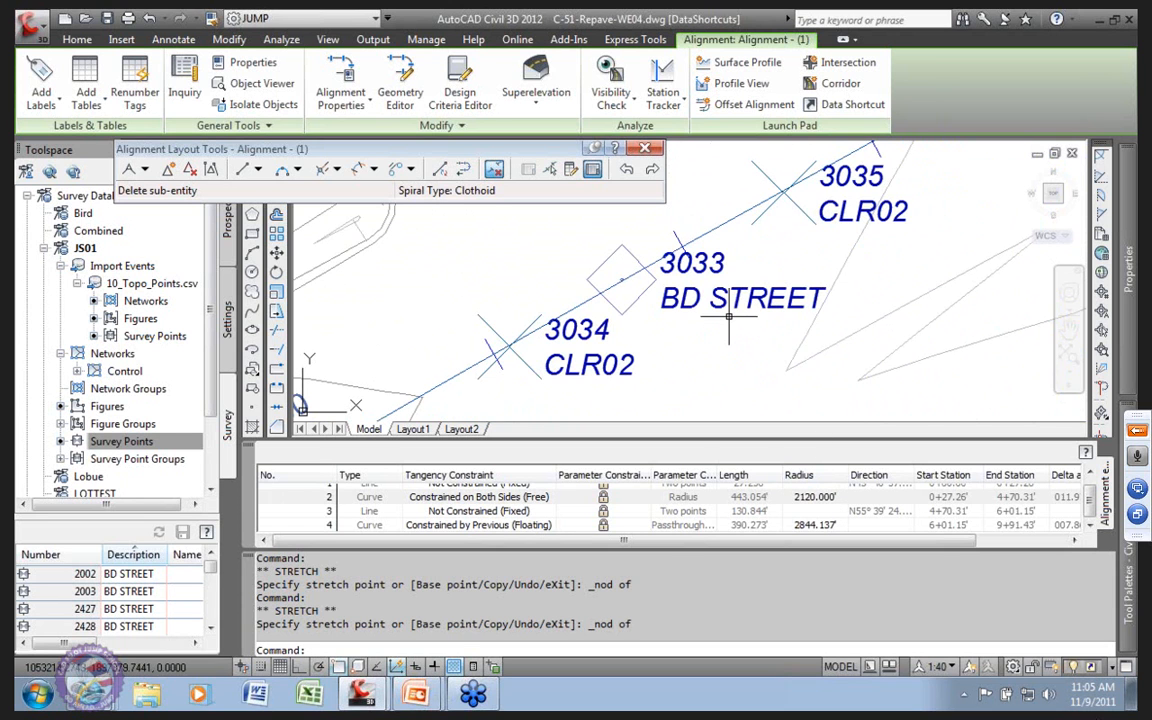
{"action": "scroll", "coordinate": [620, 265], "scroll_direction": "up", "scroll_amount": 3}
{"action": "left_click", "coordinate": [808, 496]}
{"action": "left_click", "coordinate": [803, 497]}
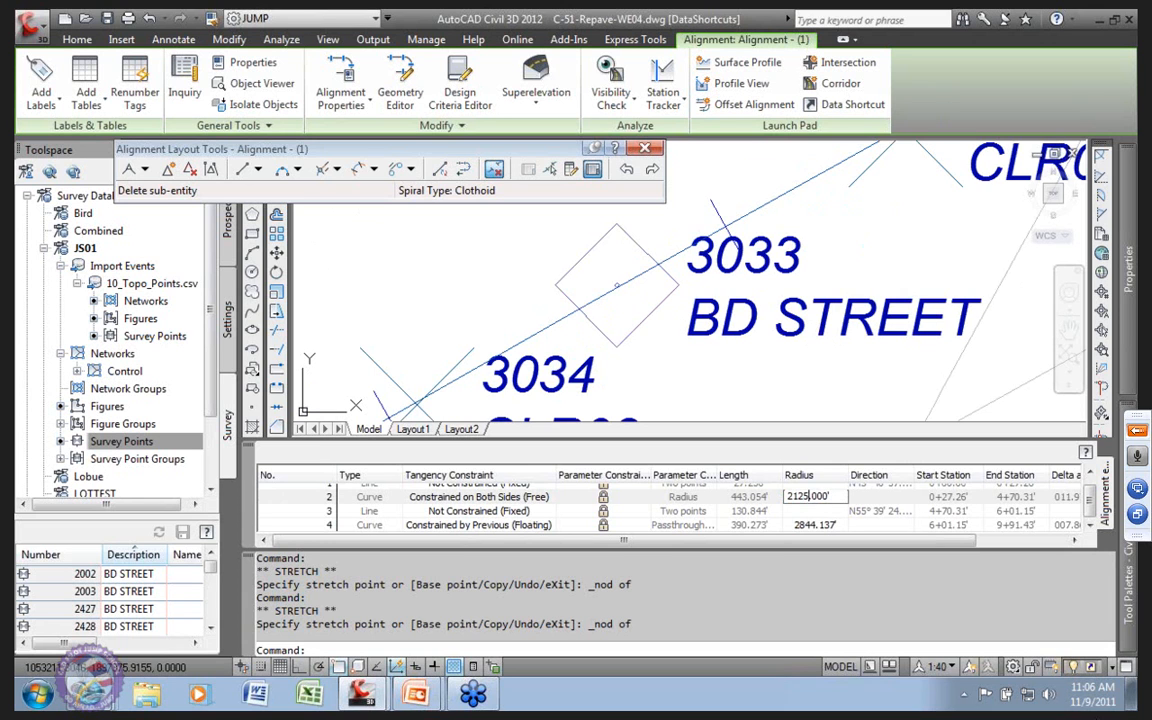
{"action": "key", "text": "Return"}
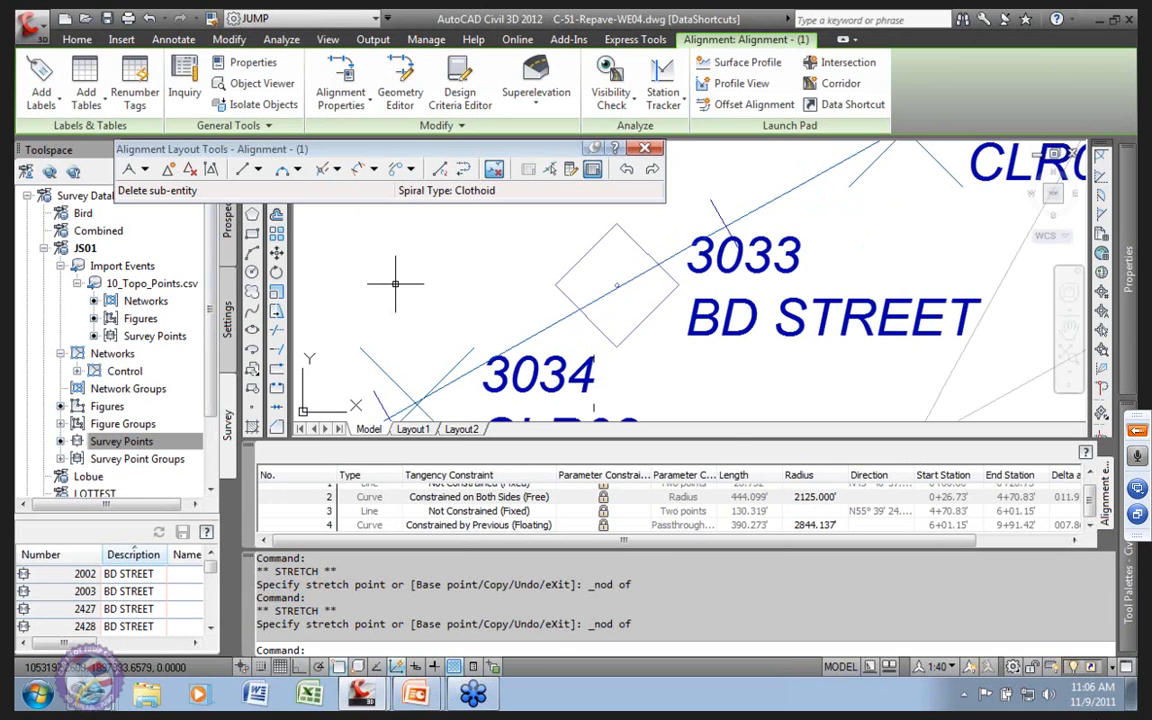
{"action": "left_click", "coordinate": [808, 497]}
{"action": "left_click", "coordinate": [792, 498]}
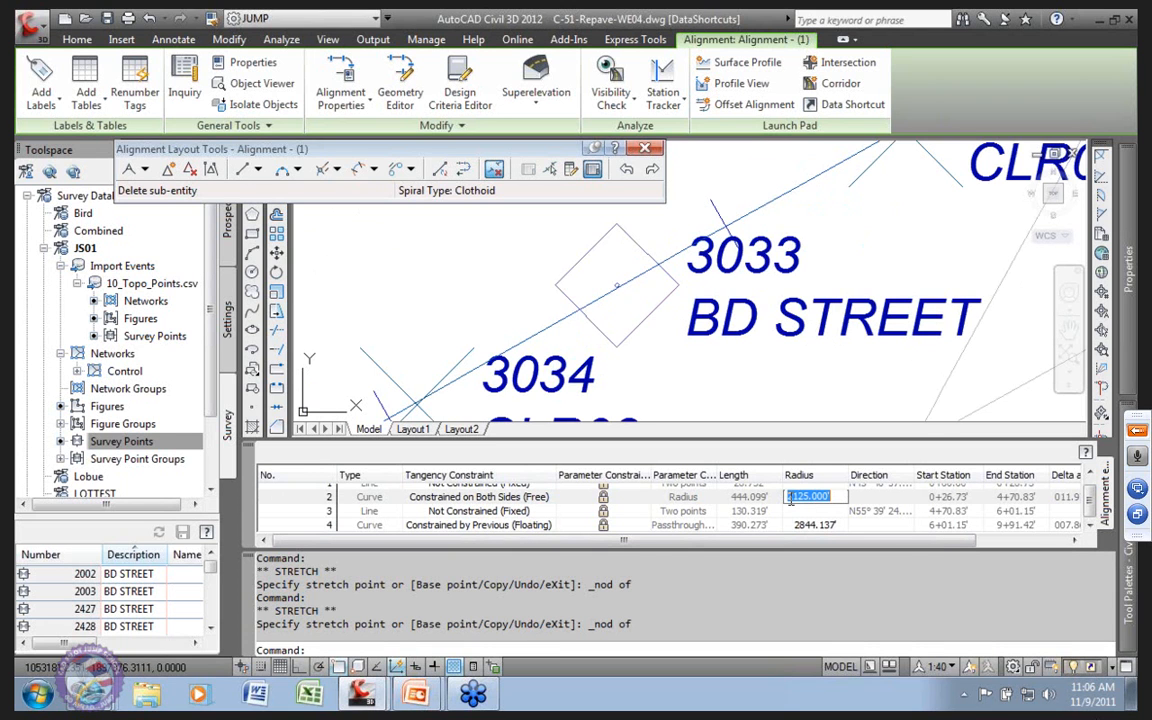
{"action": "type", "text": "1"}
{"action": "type", "text": "100"}
{"action": "key", "text": "Return"}
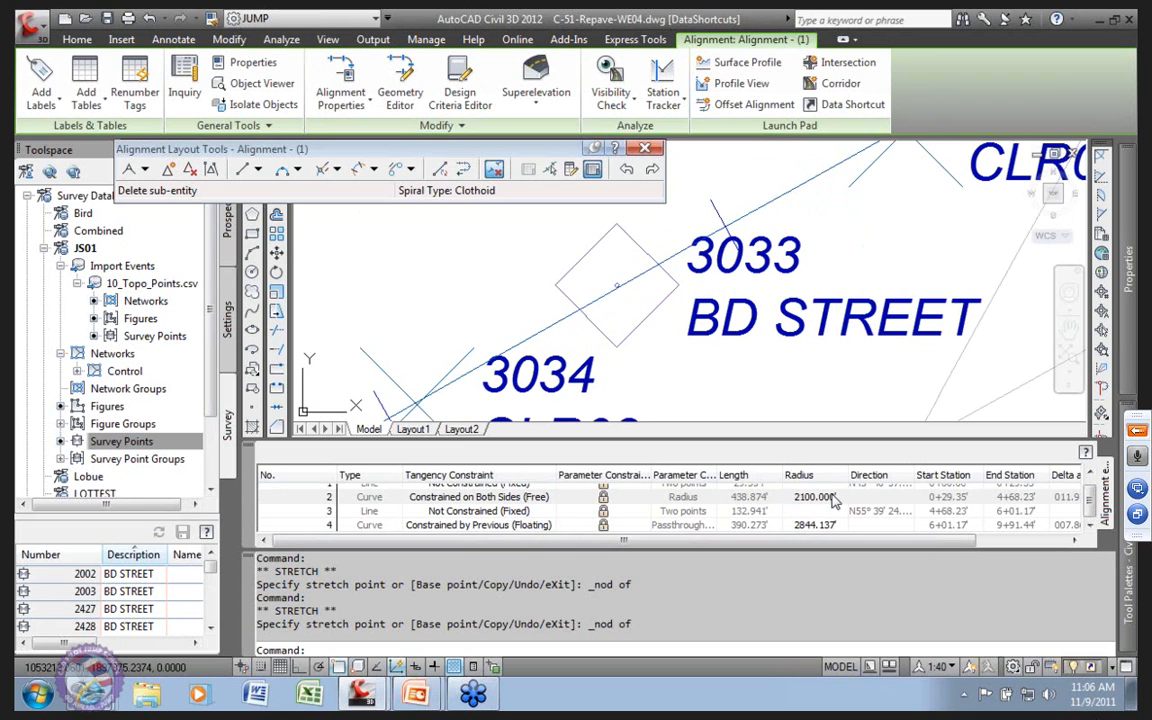
Step: Set the first curve's radius to 2000' and the last floating curve's radius to 2850'
{"action": "left_click", "coordinate": [800, 496]}
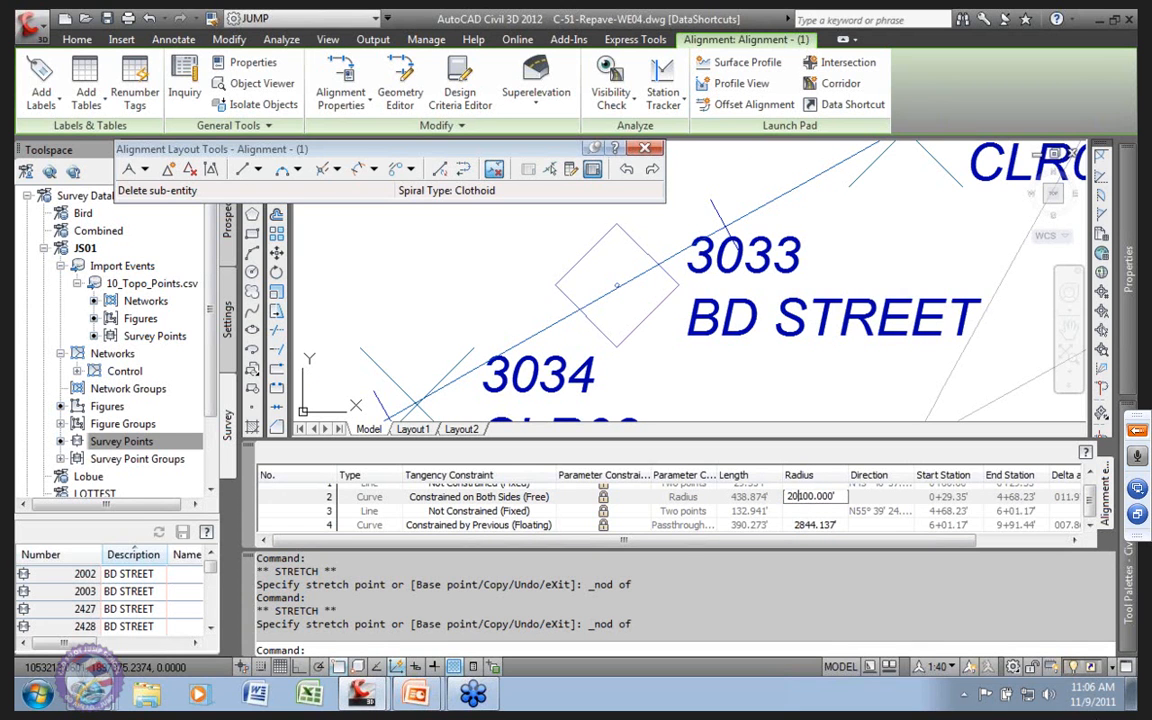
{"action": "key", "text": "Return"}
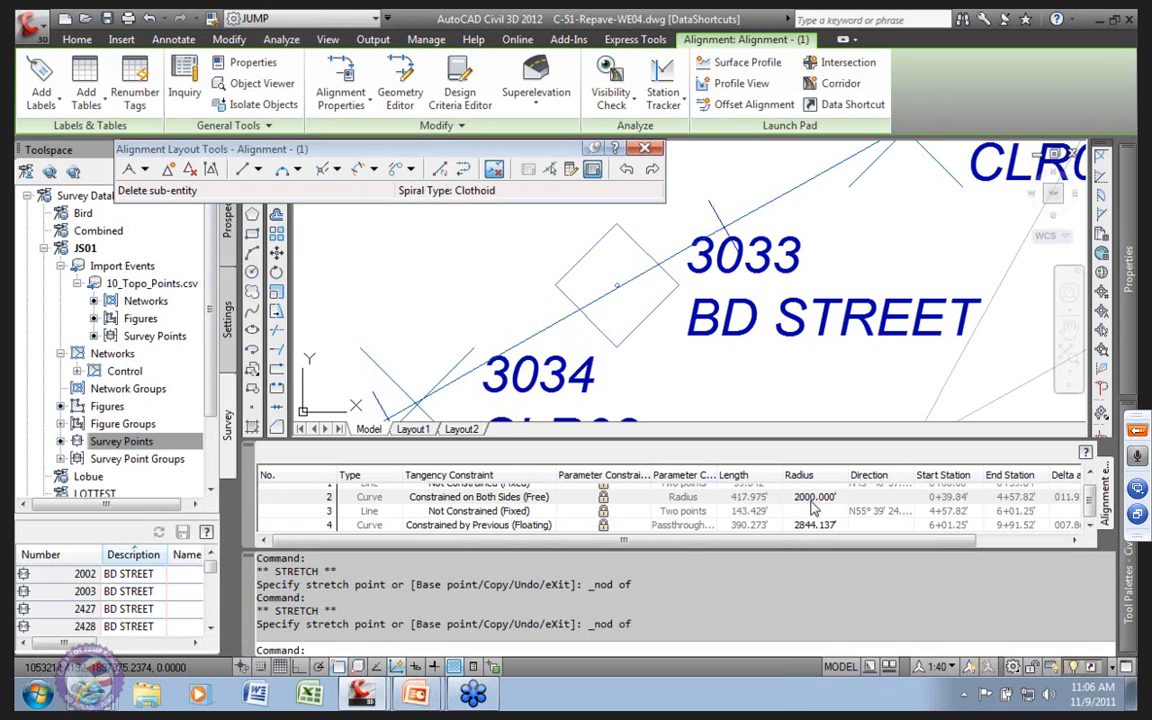
{"action": "left_click", "coordinate": [815, 526]}
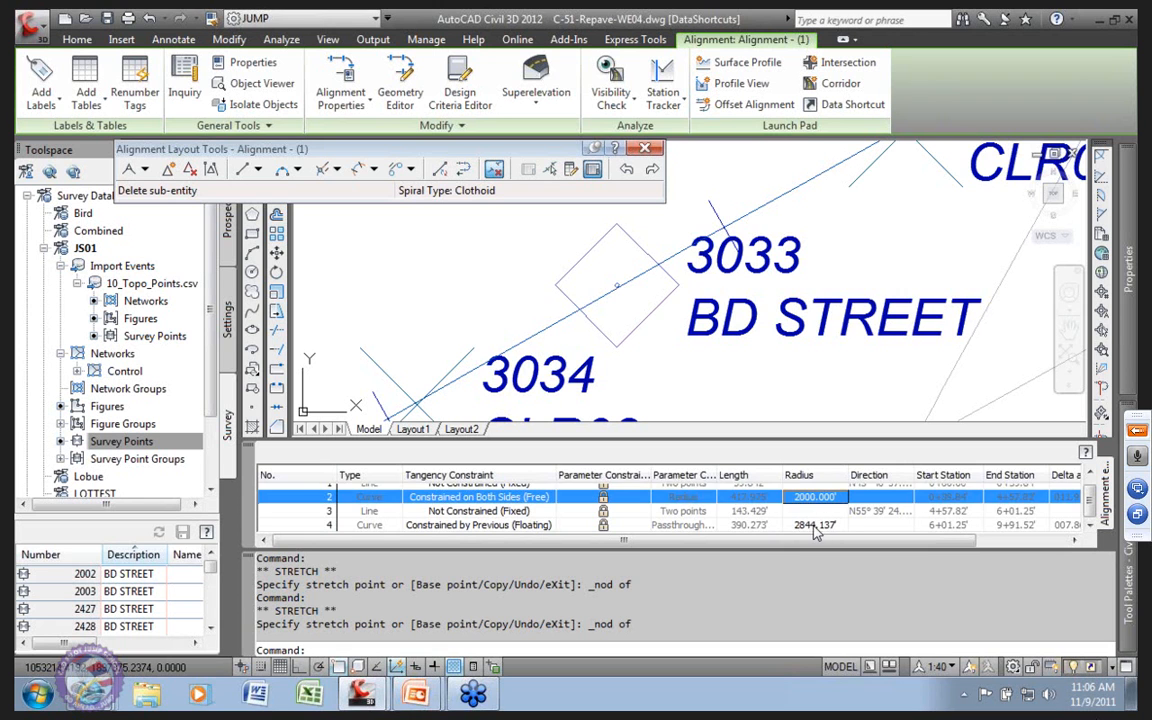
{"action": "left_click", "coordinate": [813, 526]}
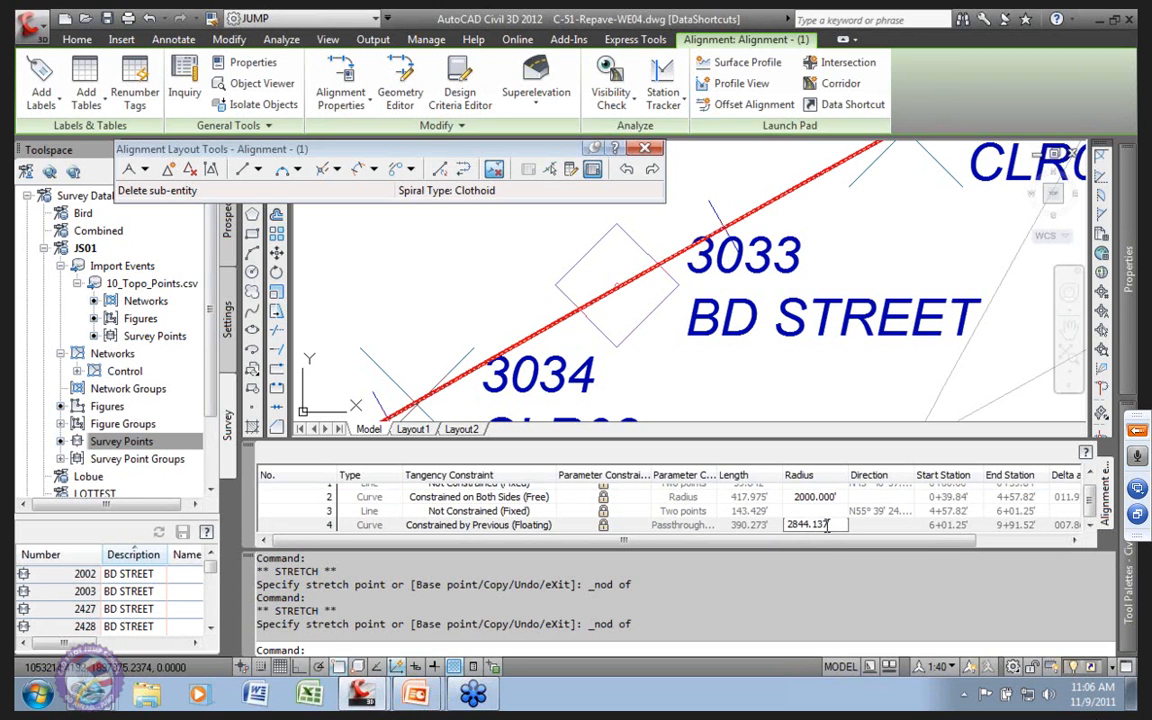
{"action": "type", "text": "50.000"}
{"action": "key", "text": "Return"}
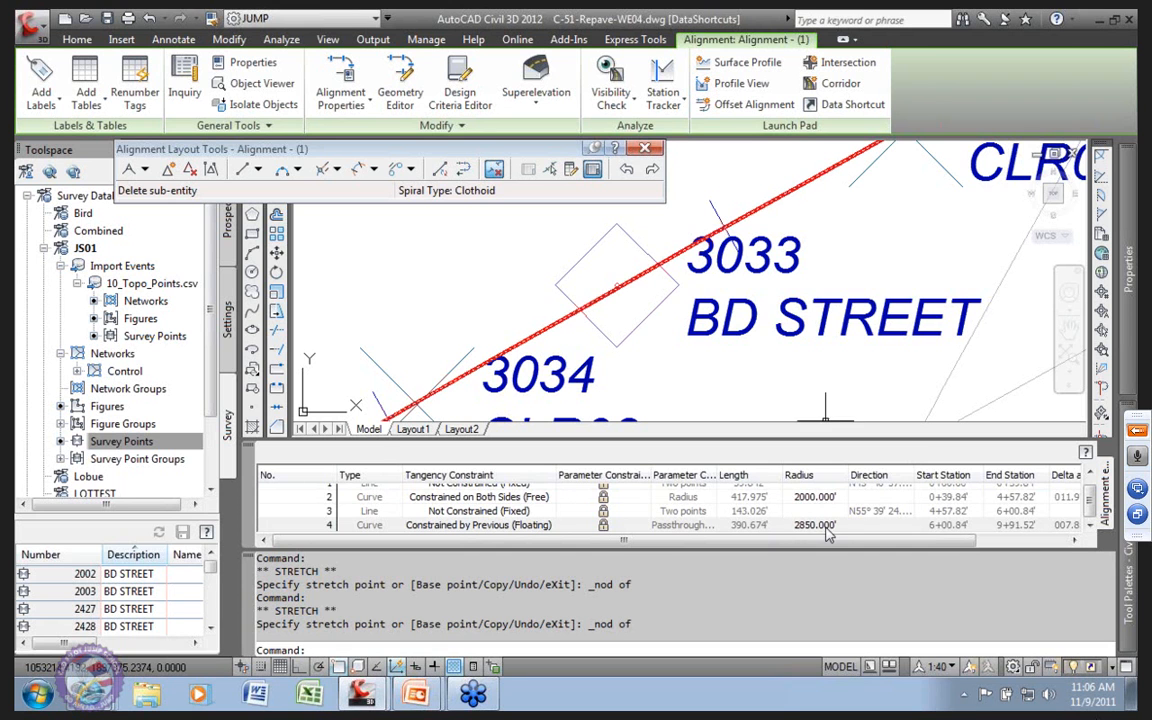
Step: Examine the alignment's fit from point 3033 back to its start at point 2721, and close the alignment layout tools
{"action": "scroll", "coordinate": [600, 310], "scroll_direction": "down", "scroll_amount": 8}
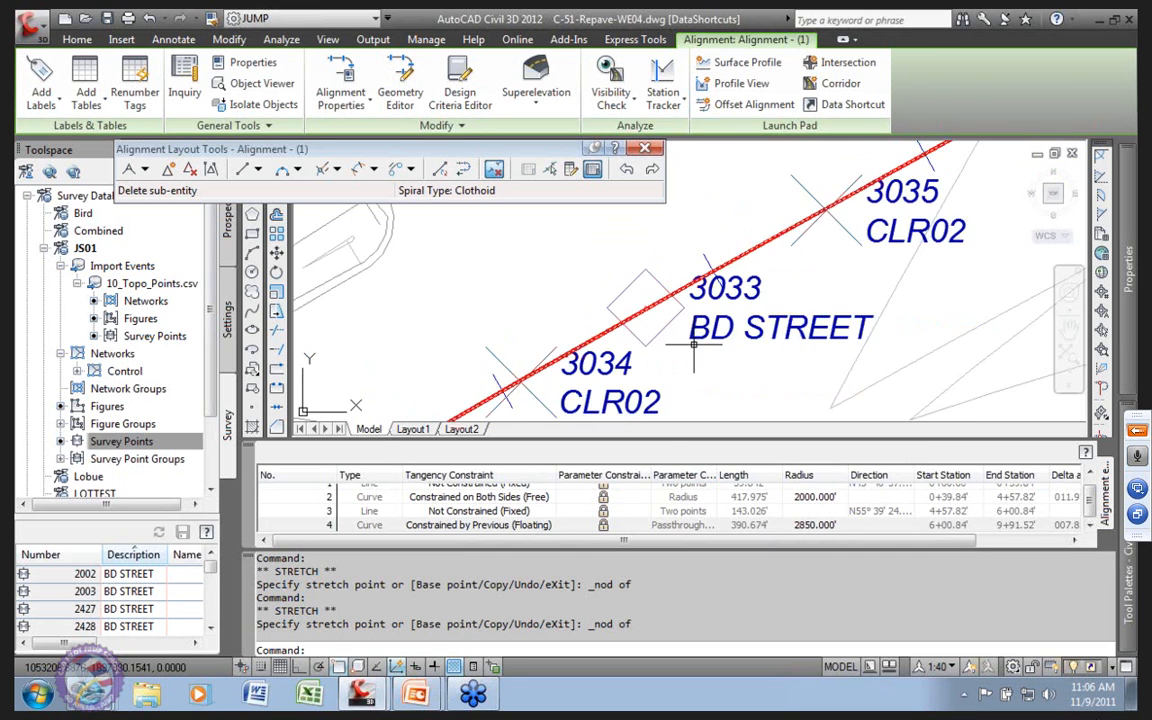
{"action": "scroll", "coordinate": [600, 330], "scroll_direction": "up", "scroll_amount": 4}
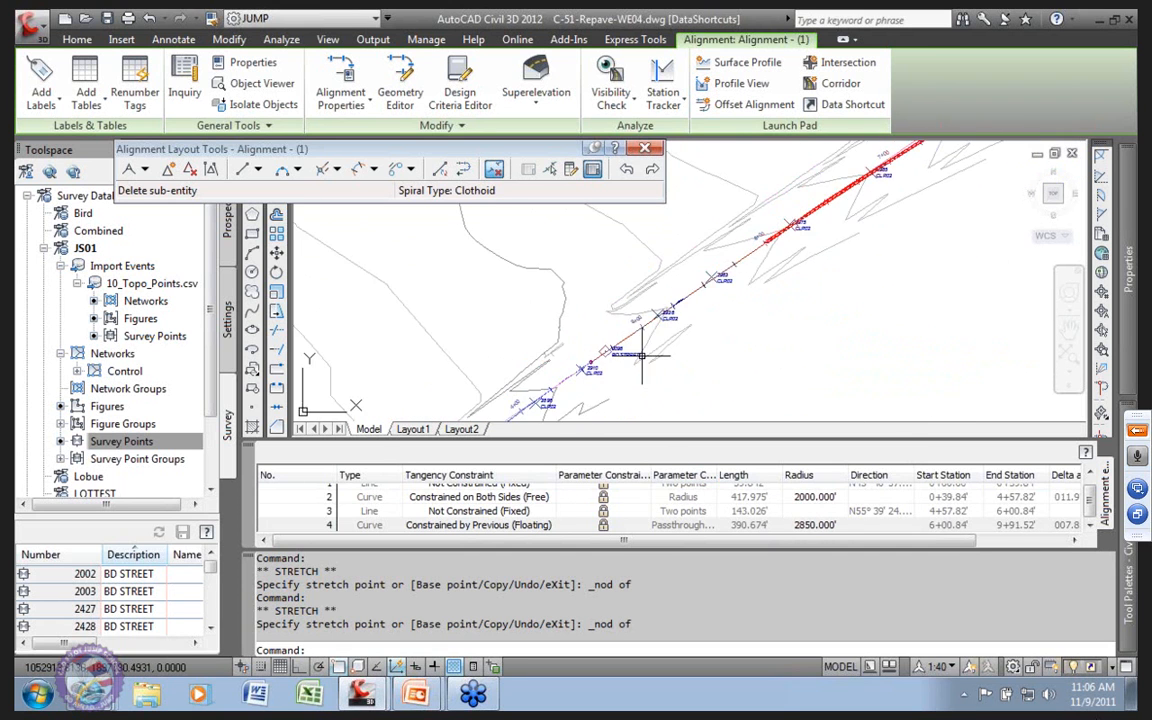
{"action": "scroll", "coordinate": [640, 333], "scroll_direction": "up", "scroll_amount": 5}
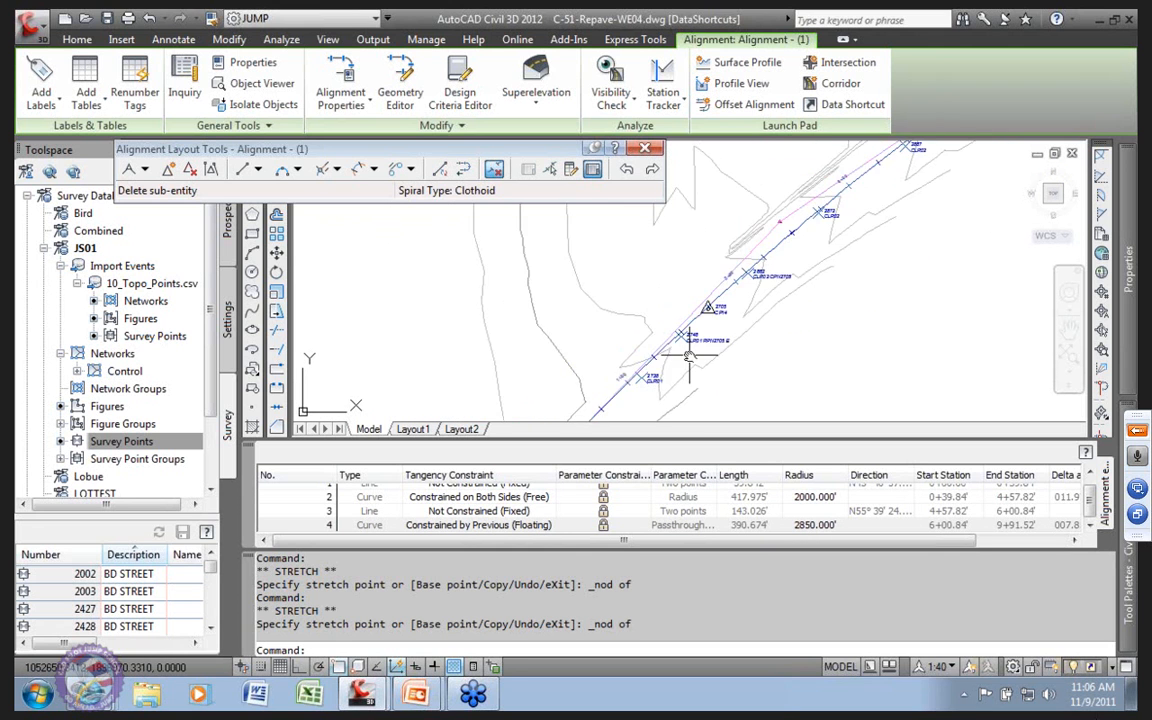
{"action": "scroll", "coordinate": [795, 232], "scroll_direction": "up", "scroll_amount": 4}
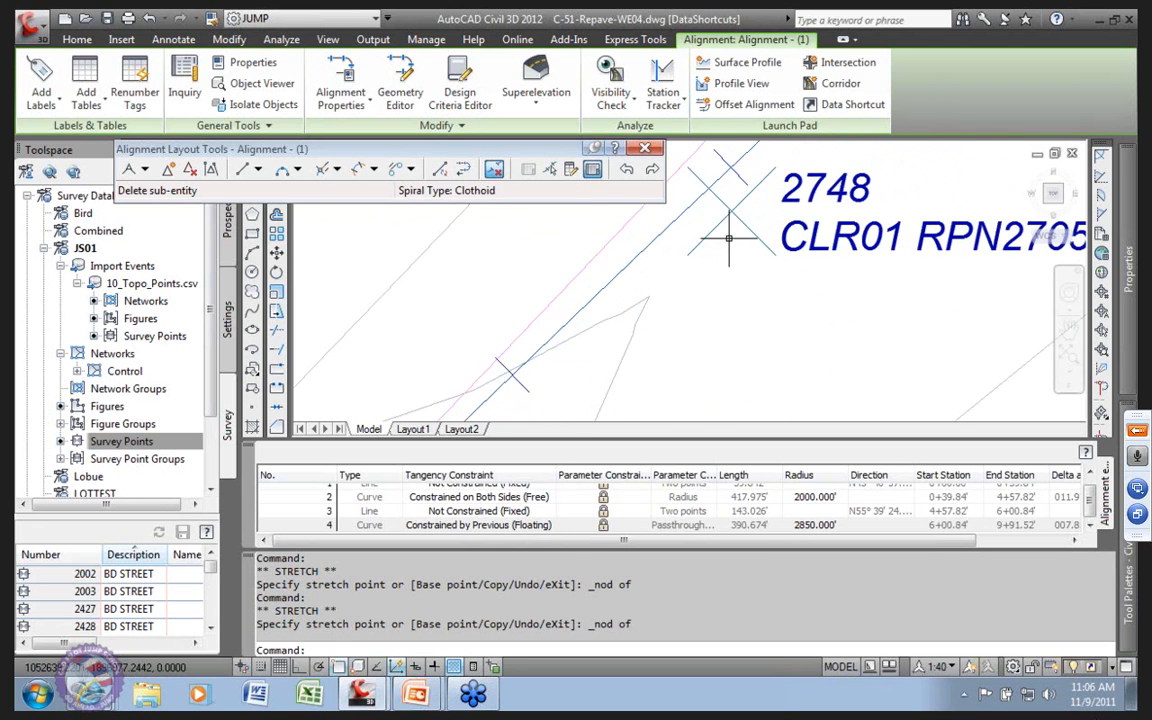
{"action": "scroll", "coordinate": [729, 238], "scroll_direction": "down", "scroll_amount": 6}
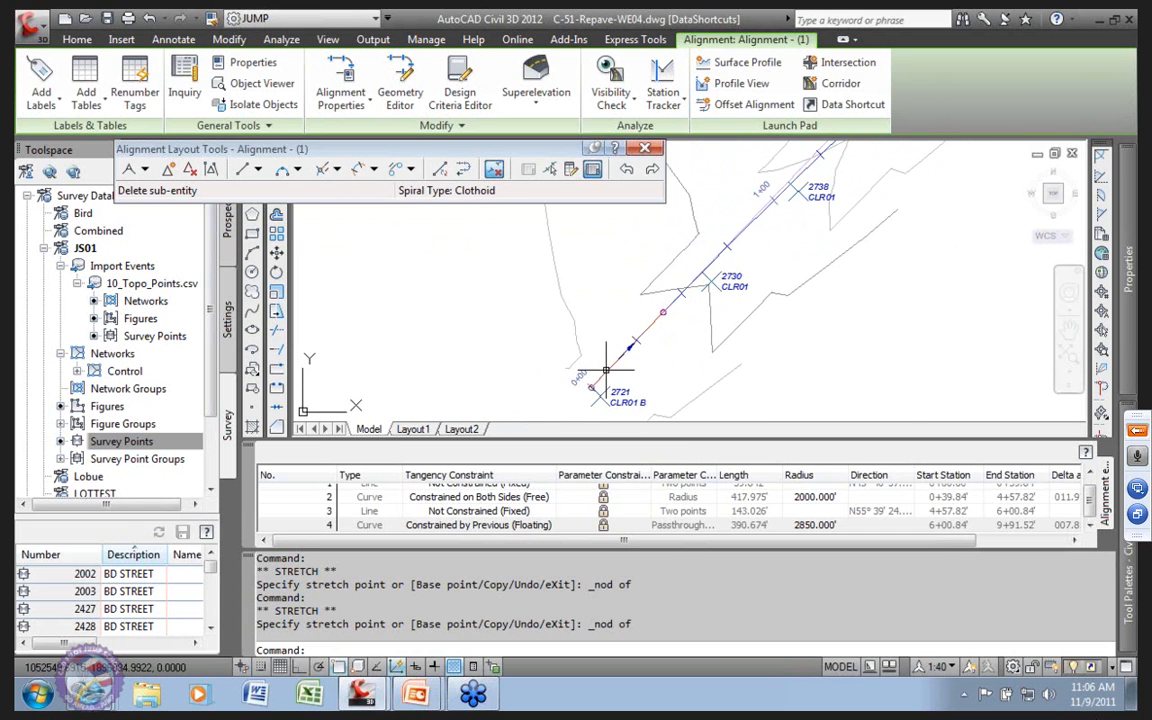
{"action": "scroll", "coordinate": [1029, 498], "scroll_direction": "up", "scroll_amount": 1}
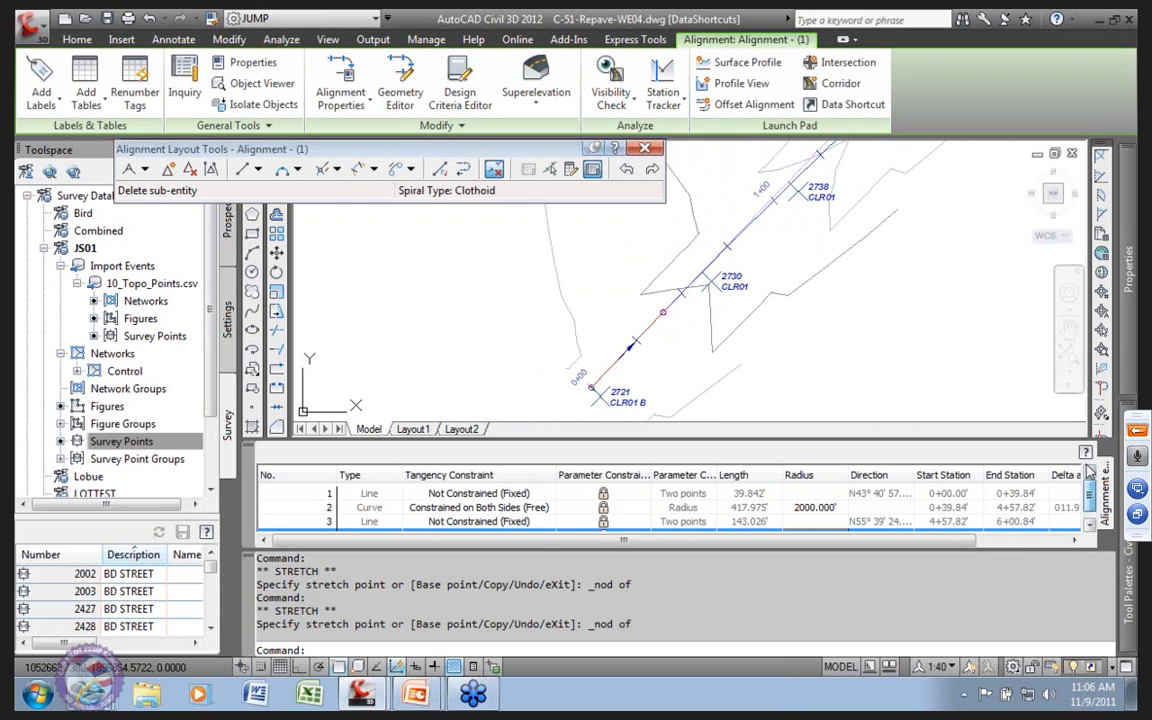
{"action": "left_click", "coordinate": [644, 148]}
{"action": "key", "text": "Escape"}
{"action": "key", "text": "Escape"}
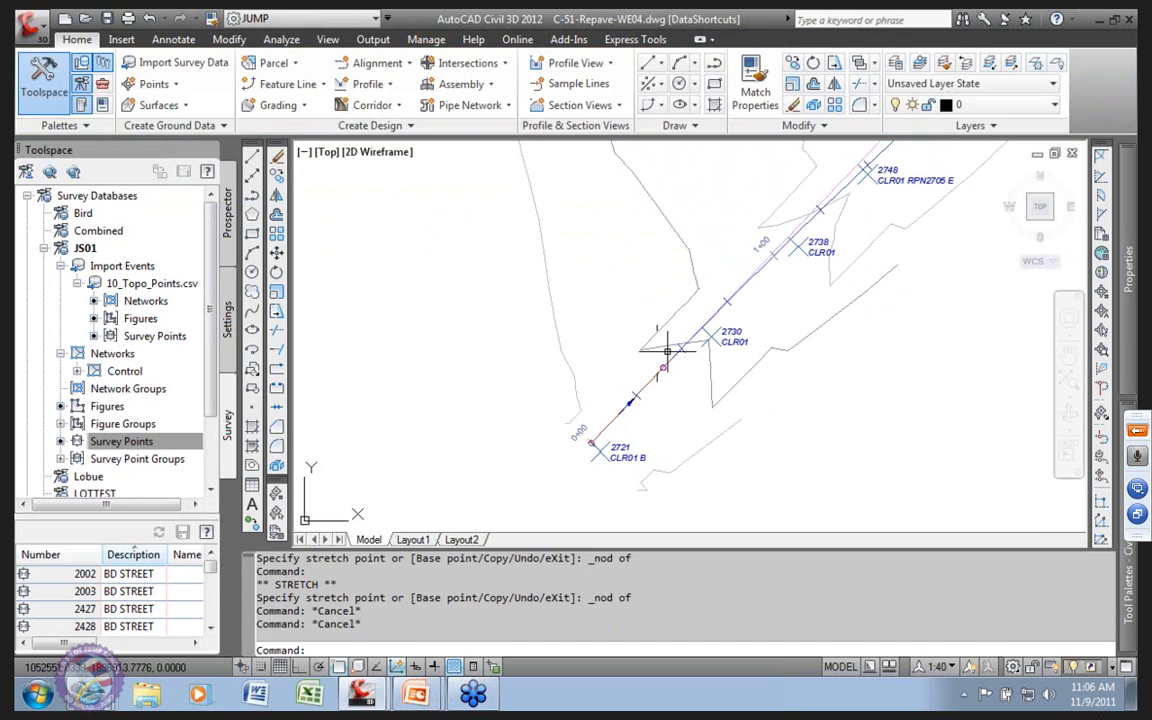
Step: Delete the alignment's first tangent sub-entity near point 2721 using the alignment layout tools
{"action": "left_click", "coordinate": [672, 352]}
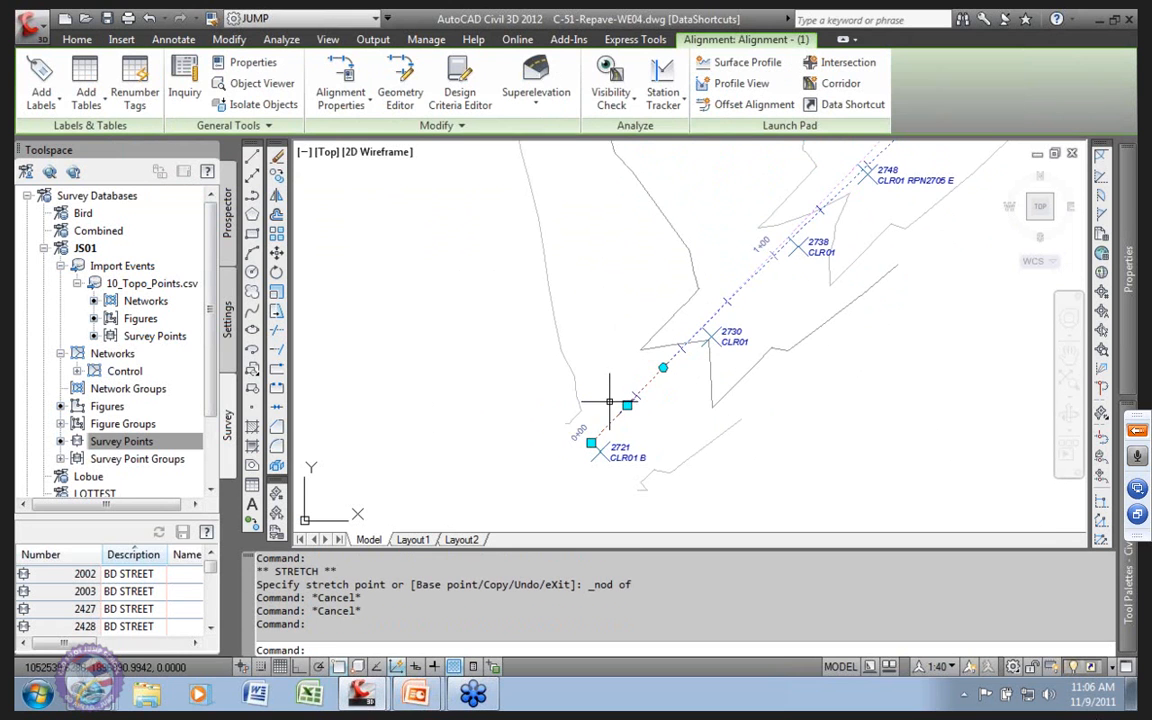
{"action": "scroll", "coordinate": [617, 393], "scroll_direction": "down", "scroll_amount": 2}
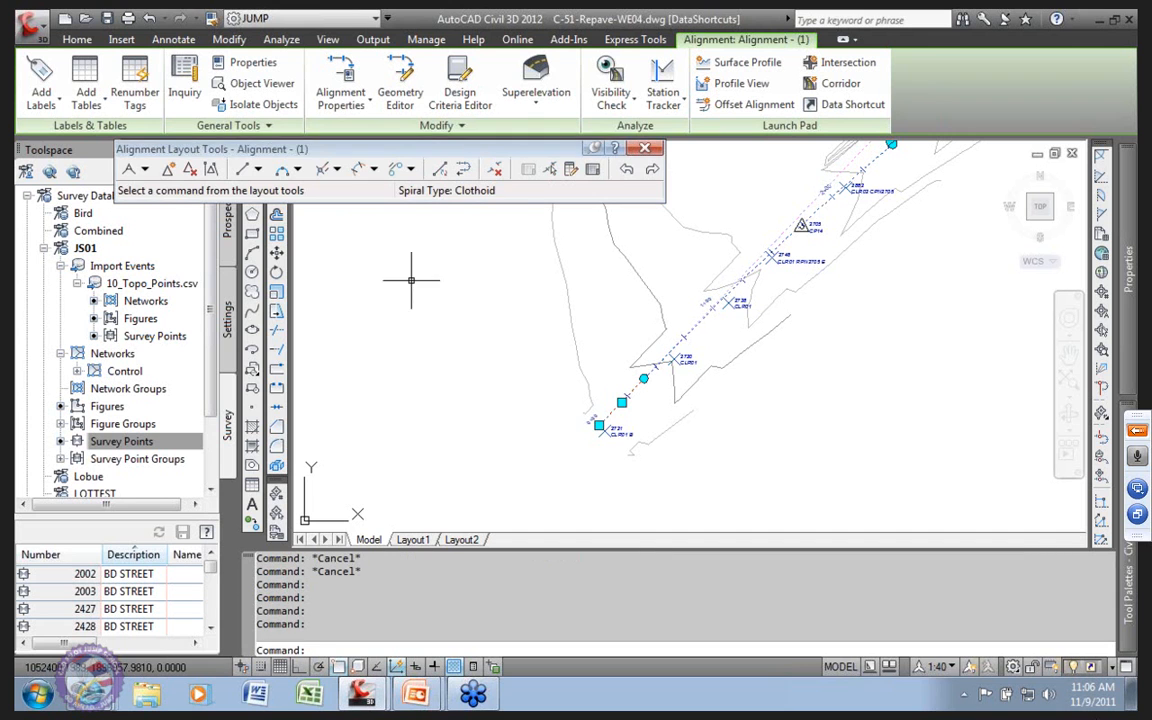
{"action": "left_click", "coordinate": [494, 169]}
{"action": "left_click", "coordinate": [632, 395]}
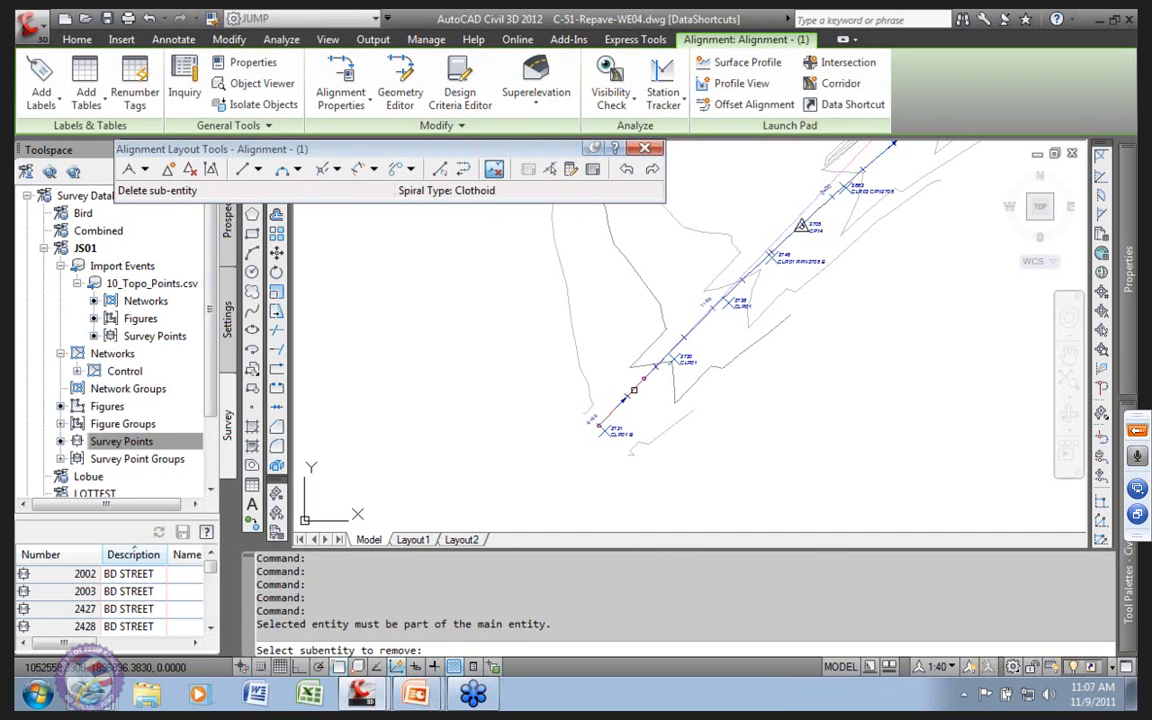
{"action": "left_click", "coordinate": [637, 385]}
{"action": "key", "text": "Return"}
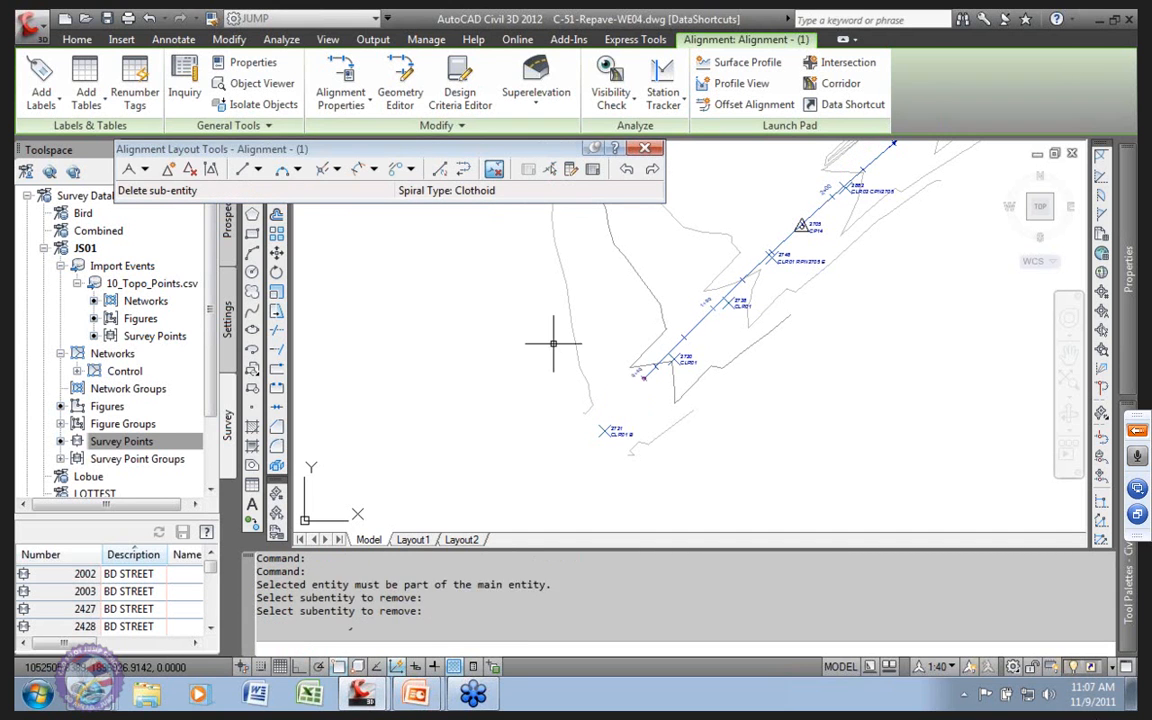
Step: Stretch the start grip of the alignment's first curve to CLR01 B point 2721
{"action": "scroll", "coordinate": [616, 391], "scroll_direction": "up", "scroll_amount": 3}
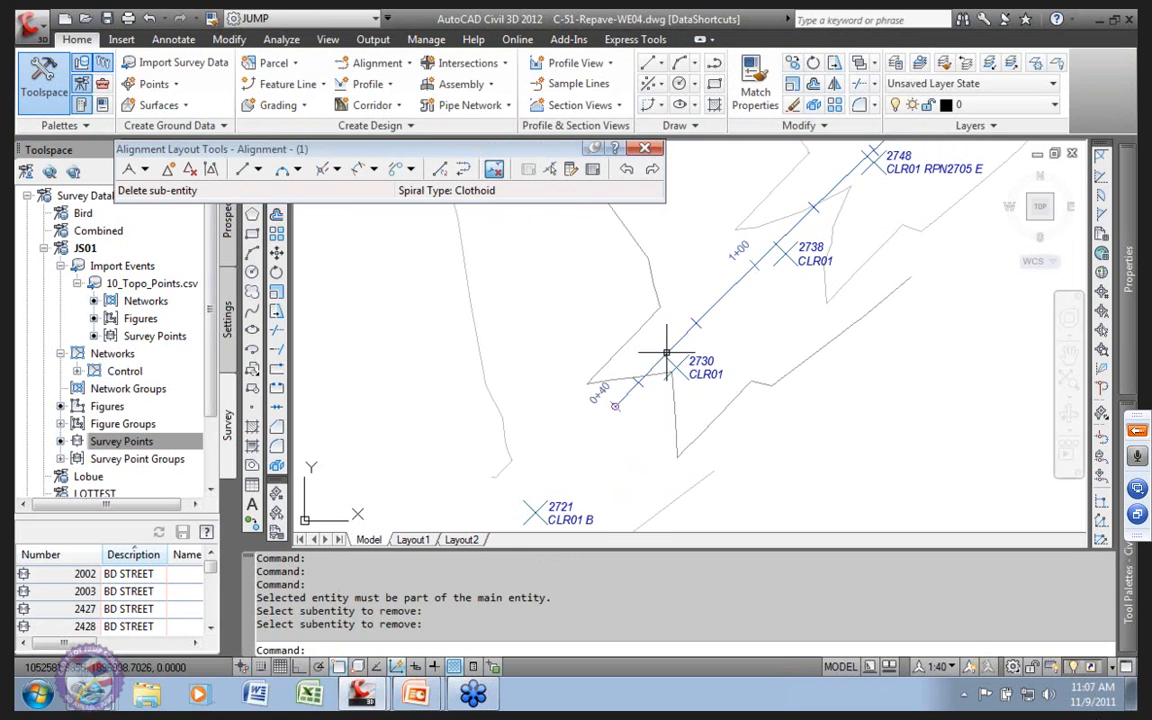
{"action": "left_click", "coordinate": [616, 404]}
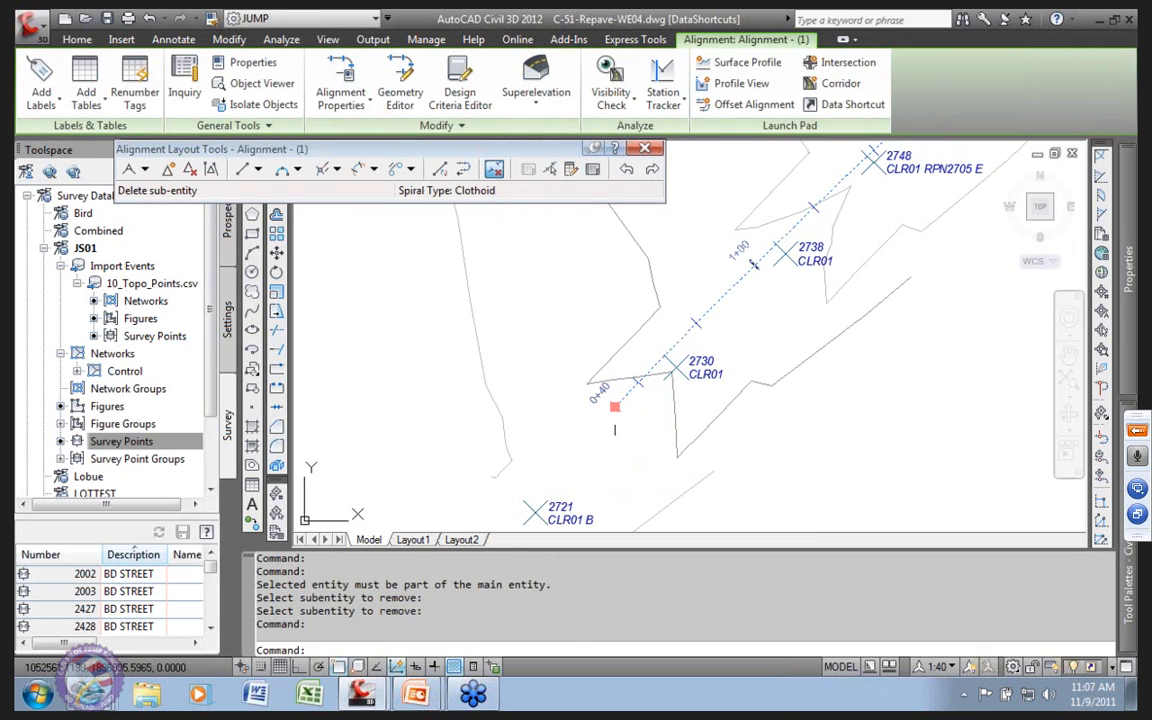
{"action": "left_click", "coordinate": [615, 406]}
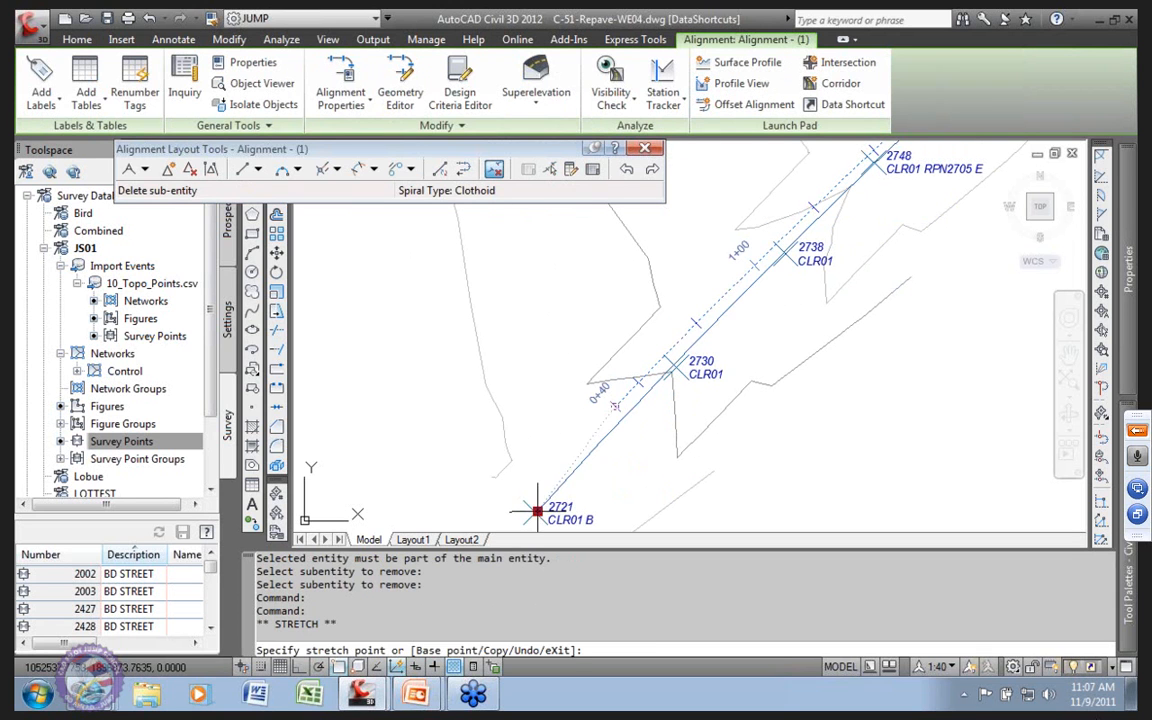
{"action": "left_click", "coordinate": [535, 513]}
Step: Examine the first curve's fit along points 2748, 2705 and 2862, and close the alignment layout tools
{"action": "middle_click_drag", "start_coordinate": [828, 337], "coordinate": [596, 499]}
{"action": "middle_click_drag", "start_coordinate": [830, 190], "coordinate": [645, 385]}
{"action": "scroll", "coordinate": [695, 306], "scroll_direction": "up", "scroll_amount": 2}
{"action": "scroll", "coordinate": [700, 306], "scroll_direction": "down", "scroll_amount": 1}
{"action": "scroll", "coordinate": [701, 308], "scroll_direction": "down", "scroll_amount": 1}
{"action": "middle_click_drag", "start_coordinate": [693, 343], "coordinate": [749, 318]}
{"action": "scroll", "coordinate": [627, 396], "scroll_direction": "up", "scroll_amount": 2}
{"action": "scroll", "coordinate": [627, 394], "scroll_direction": "down", "scroll_amount": 2}
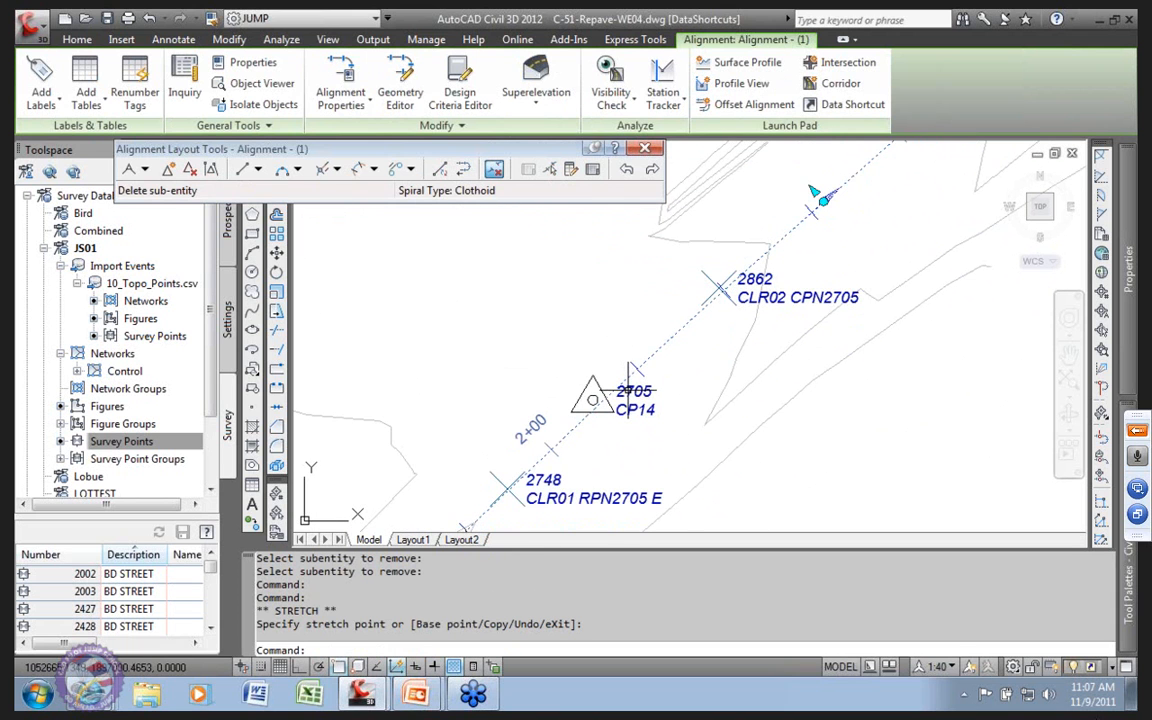
{"action": "scroll", "coordinate": [628, 390], "scroll_direction": "down", "scroll_amount": 2}
{"action": "middle_click_drag", "start_coordinate": [706, 316], "coordinate": [563, 306]}
{"action": "left_click", "coordinate": [645, 149]}
{"action": "key", "text": "Escape"}
{"action": "key", "text": "Escape"}
Step: Create a surface profile along Alignment - (1) and proceed to draw it in a new profile view
{"action": "scroll", "coordinate": [743, 283], "scroll_direction": "down", "scroll_amount": 2}
{"action": "scroll", "coordinate": [743, 281], "scroll_direction": "down", "scroll_amount": 4}
{"action": "middle_click_drag", "start_coordinate": [743, 281], "coordinate": [616, 375]}
{"action": "scroll", "coordinate": [643, 348], "scroll_direction": "up", "scroll_amount": 2}
{"action": "middle_click_drag", "start_coordinate": [717, 333], "coordinate": [580, 363]}
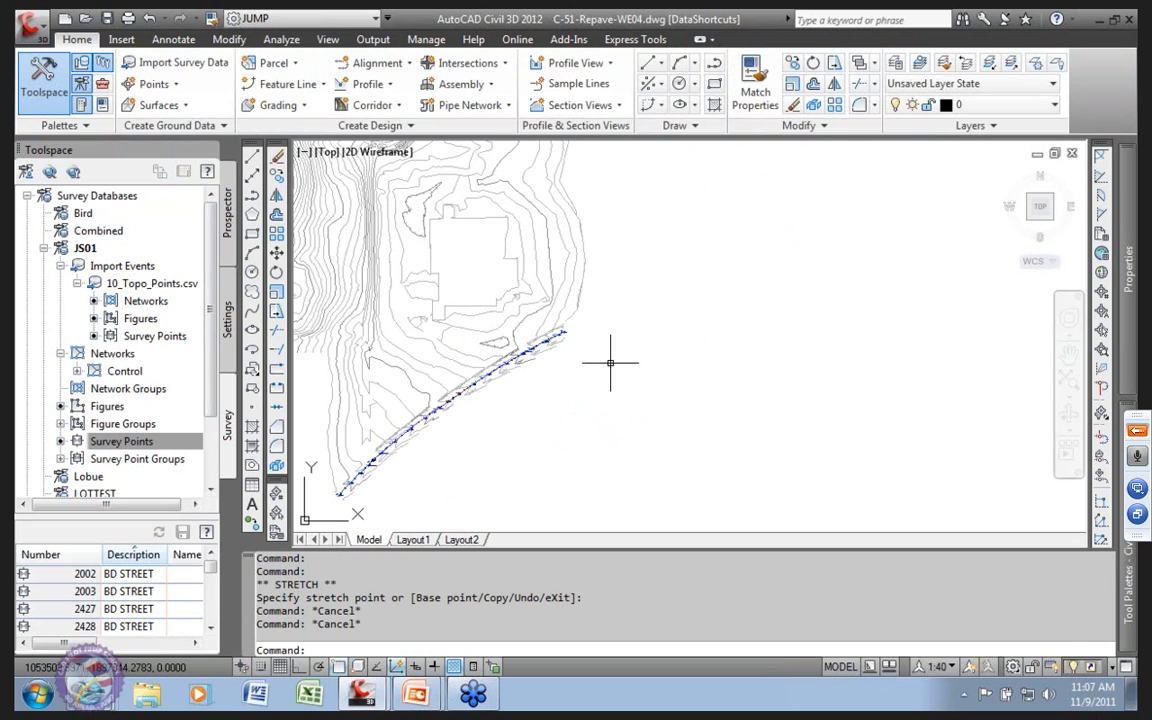
{"action": "left_click", "coordinate": [389, 84]}
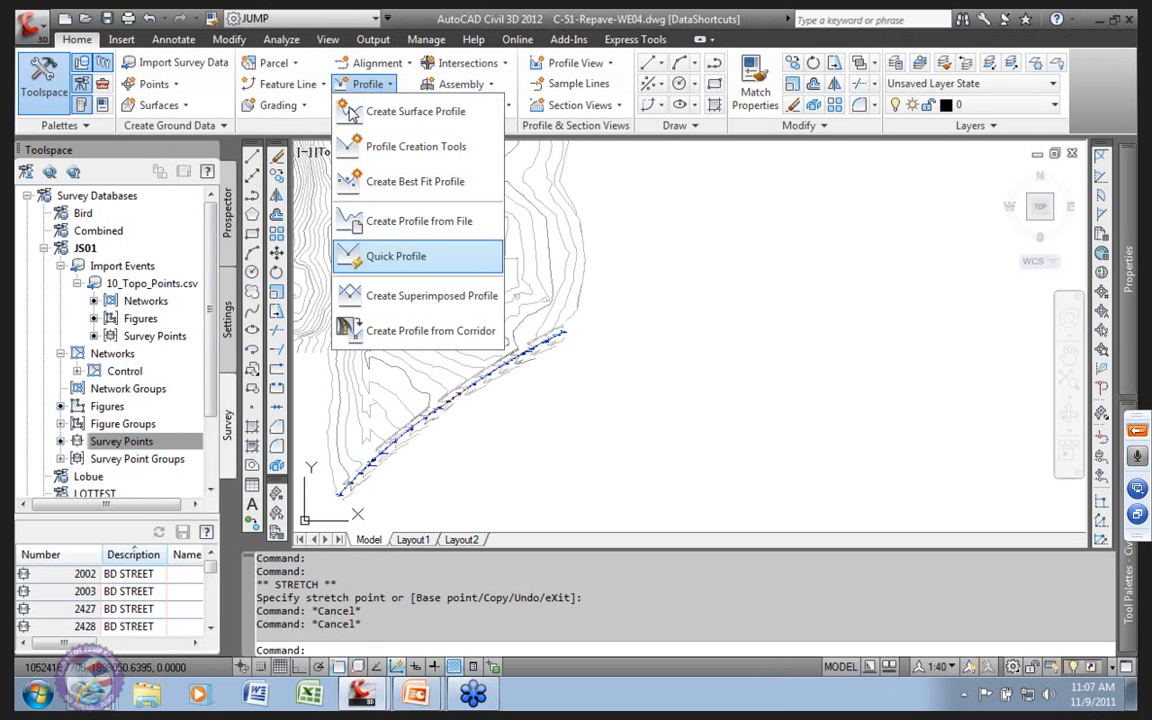
{"action": "left_click", "coordinate": [590, 205]}
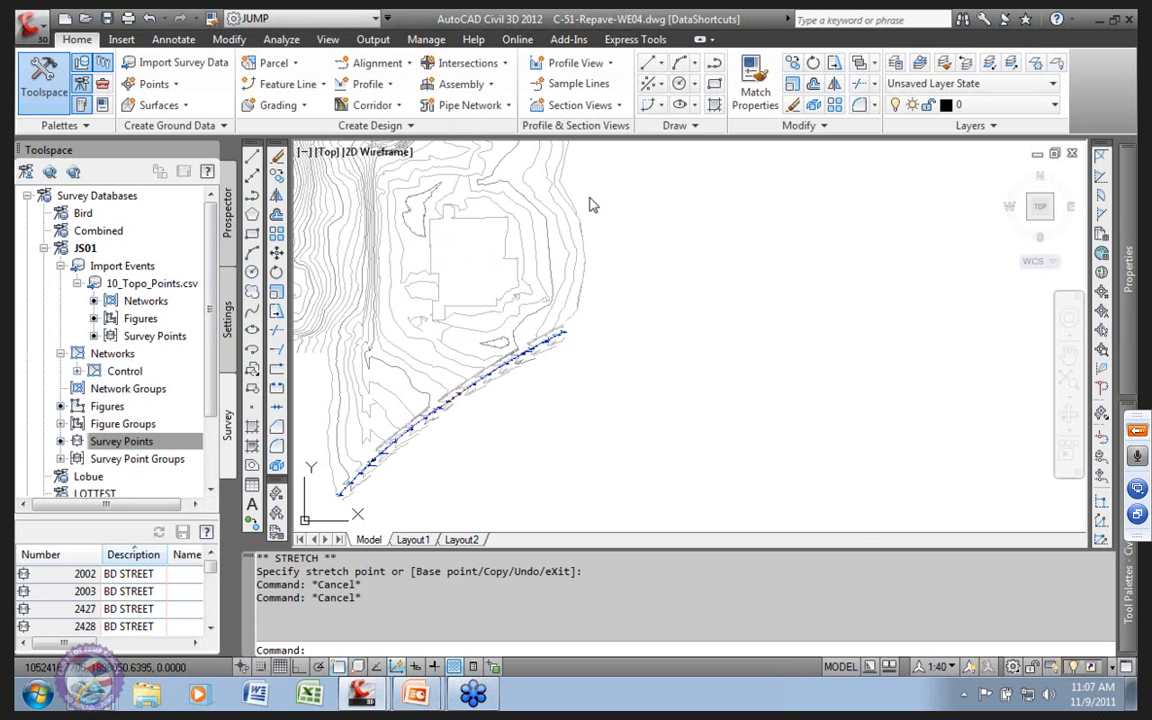
{"action": "left_click", "coordinate": [525, 510]}
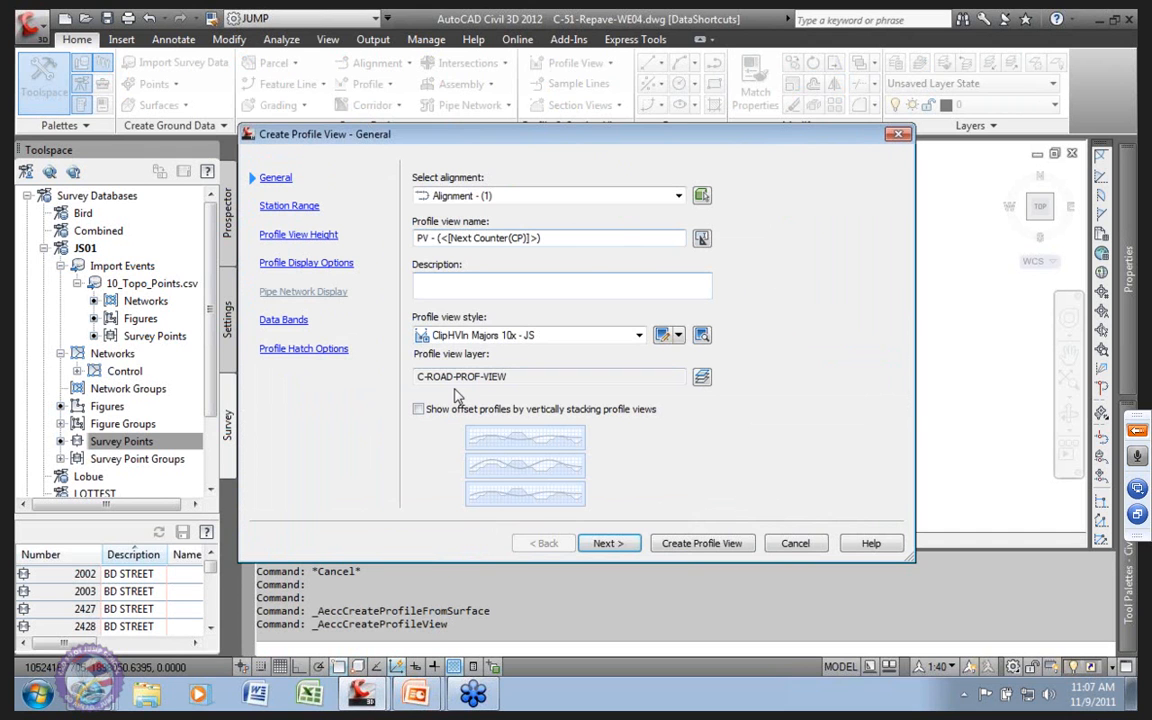
Step: Choose another profile view style and place the profile view in the empty area east of the site contours
{"action": "left_click", "coordinate": [639, 336]}
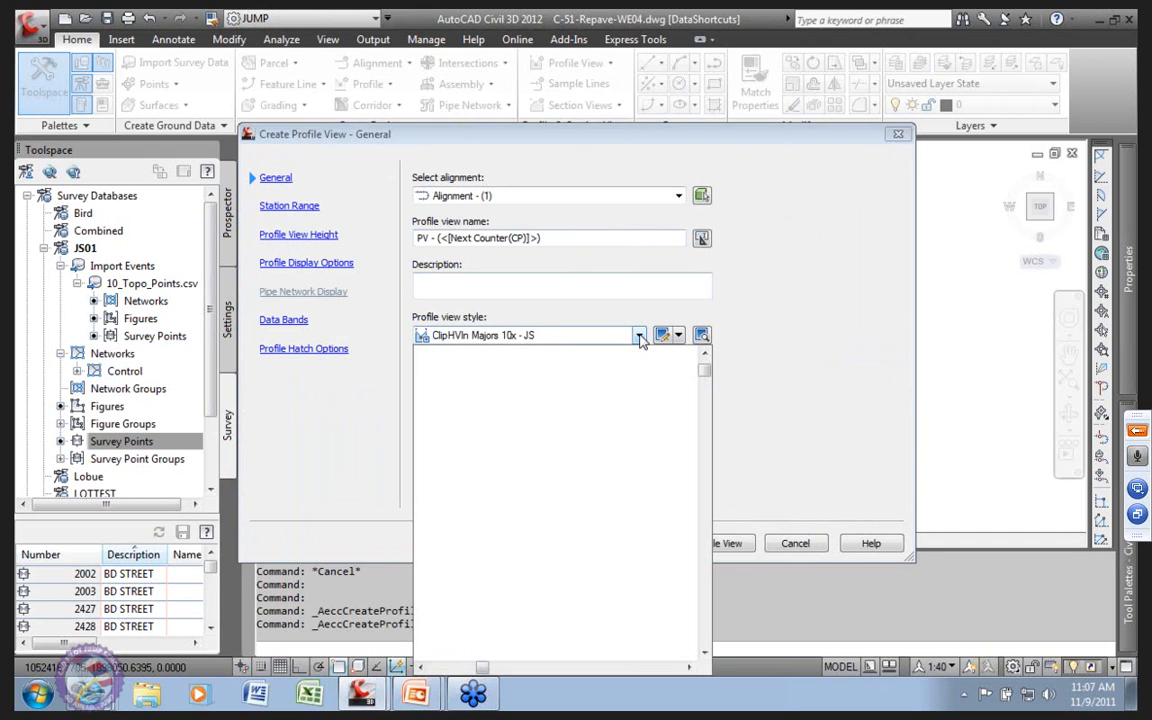
{"action": "left_click_drag", "start_coordinate": [705, 413], "coordinate": [703, 497]}
{"action": "left_click", "coordinate": [490, 408]}
{"action": "left_click", "coordinate": [687, 545]}
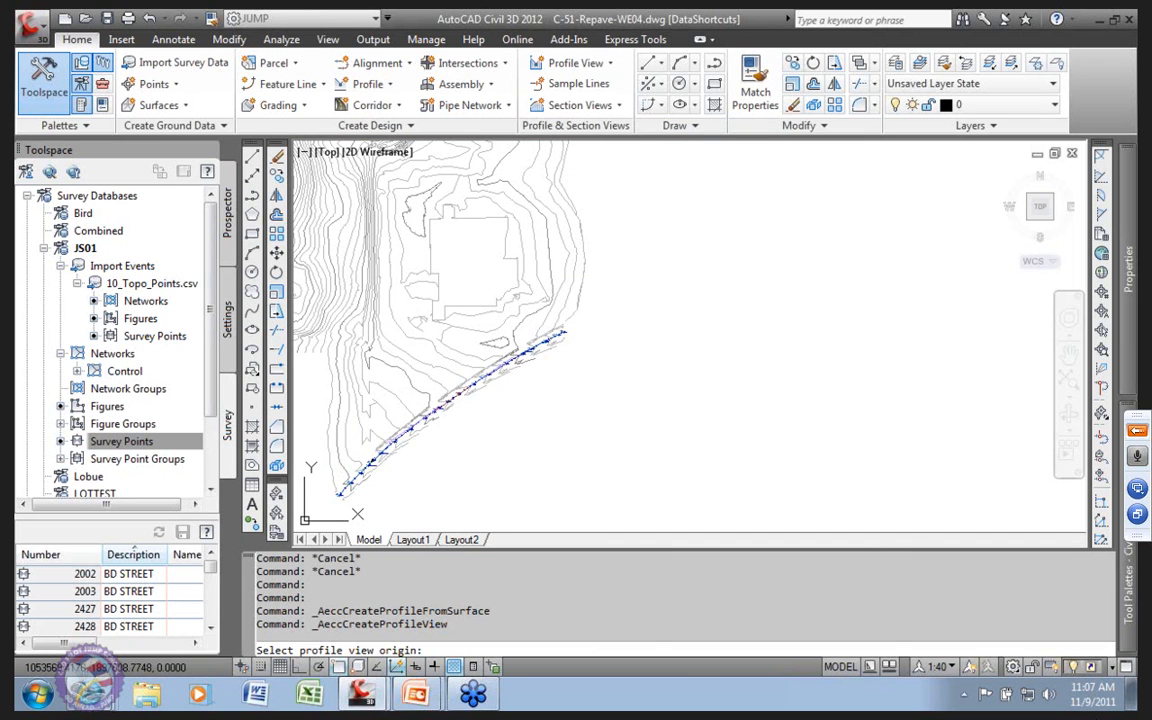
{"action": "left_click", "coordinate": [631, 286]}
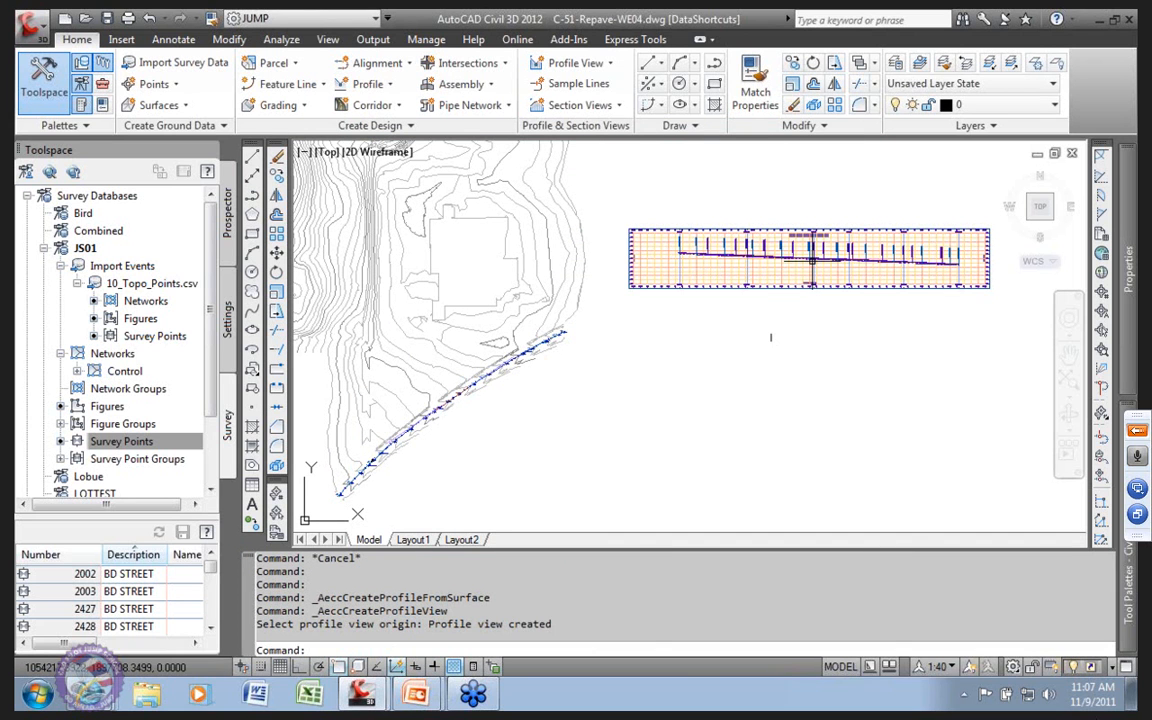
Step: Replace the surface profile's labels in the profile view by importing the (Ex)Breaks Lines - JS label set
{"action": "scroll", "coordinate": [743, 241], "scroll_direction": "up", "scroll_amount": 1}
{"action": "middle_click_drag", "start_coordinate": [743, 241], "coordinate": [667, 345]}
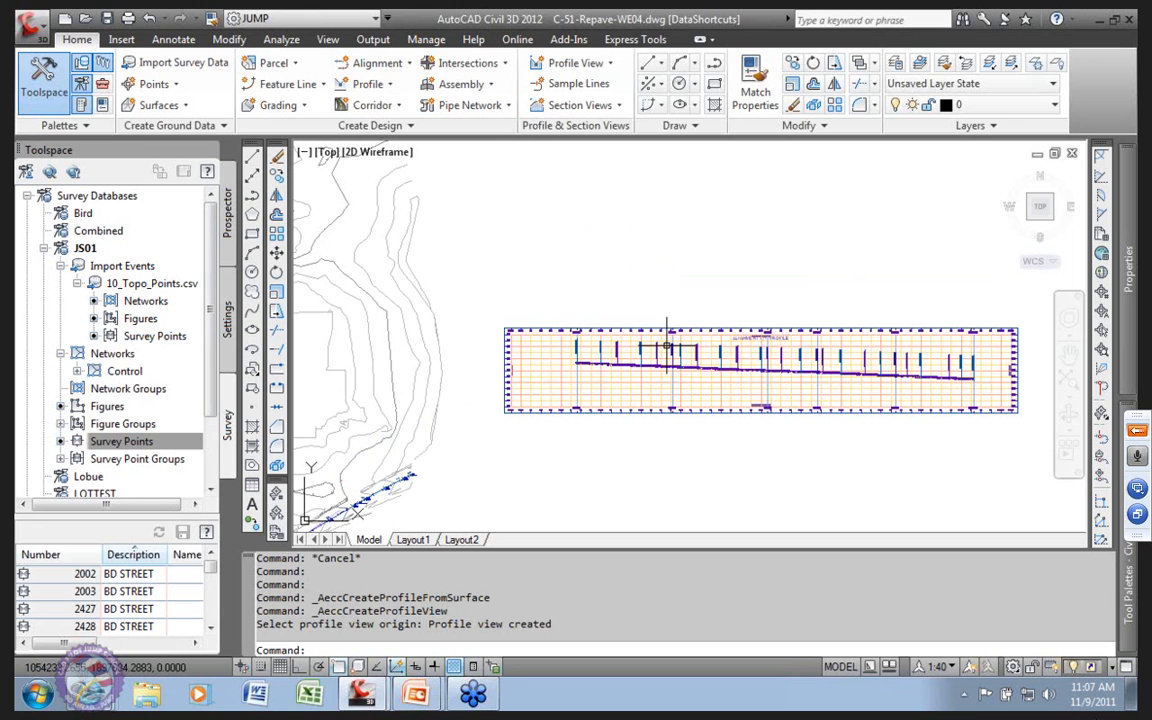
{"action": "scroll", "coordinate": [667, 345], "scroll_direction": "up", "scroll_amount": 5}
{"action": "left_click", "coordinate": [380, 428]}
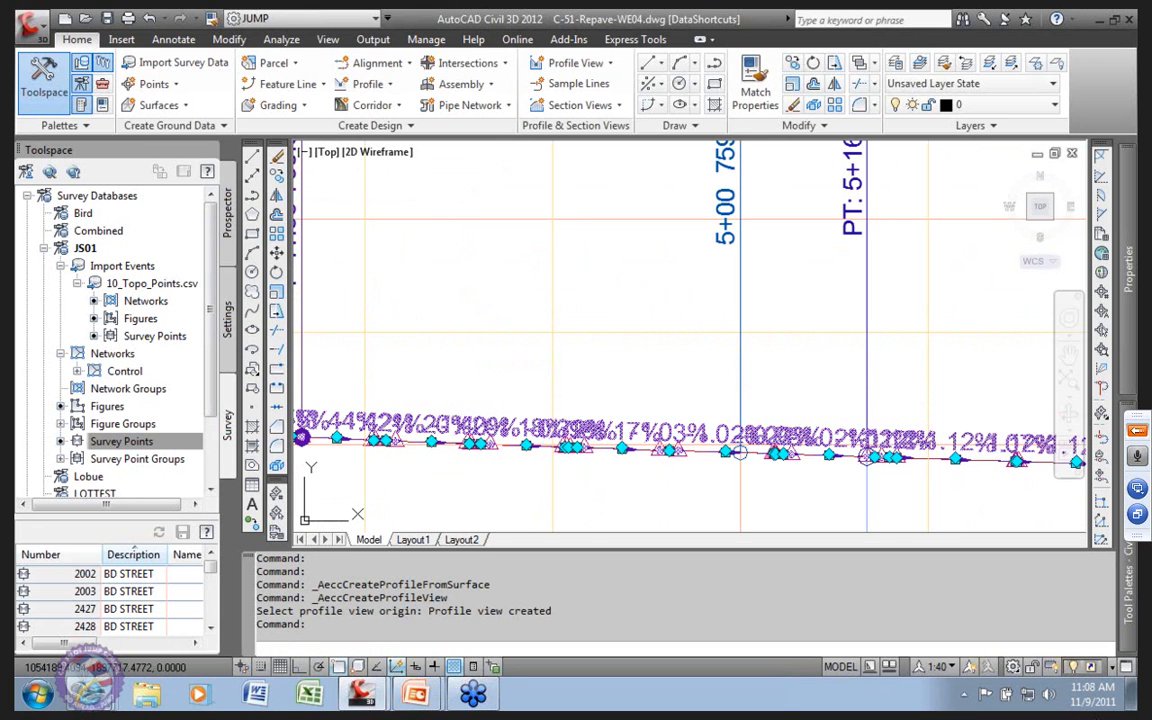
{"action": "left_click", "coordinate": [208, 70]}
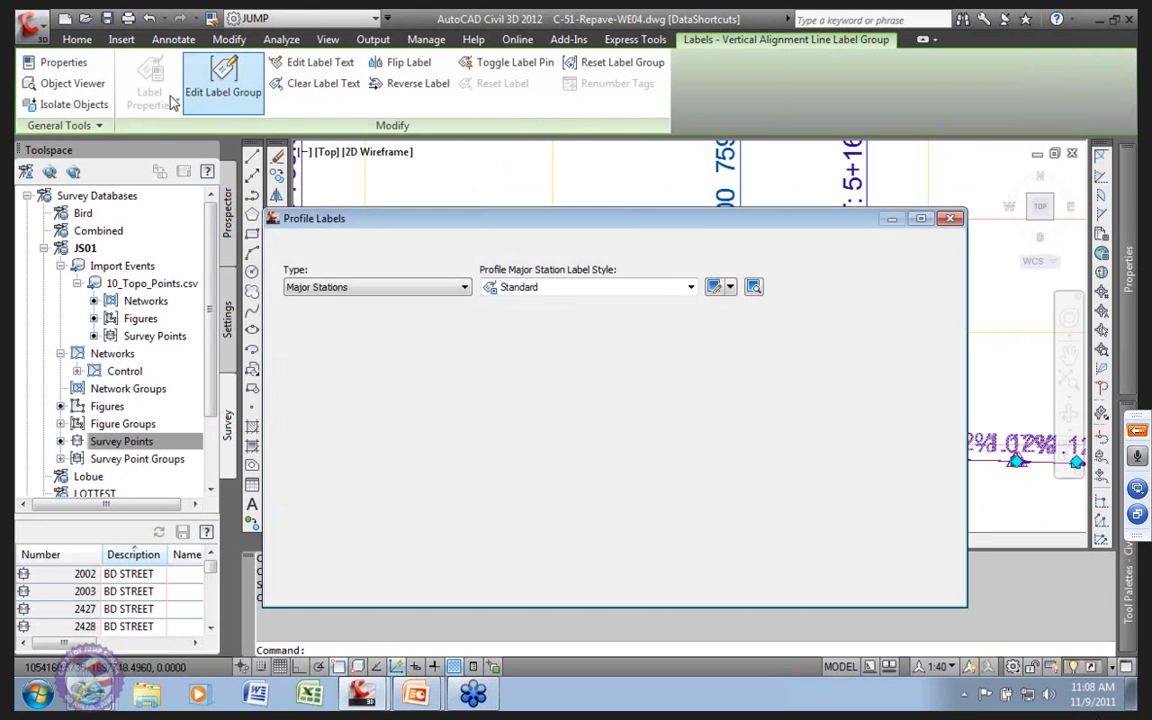
{"action": "left_click", "coordinate": [679, 557]}
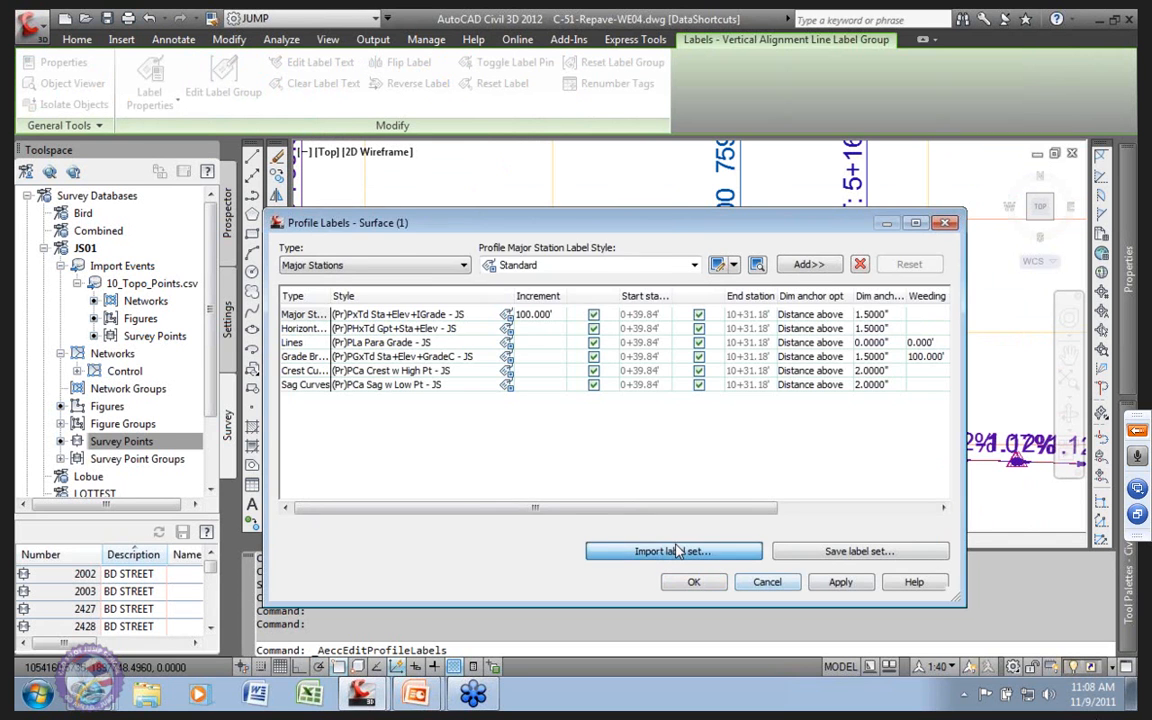
{"action": "left_click", "coordinate": [545, 195]}
{"action": "left_click", "coordinate": [519, 227]}
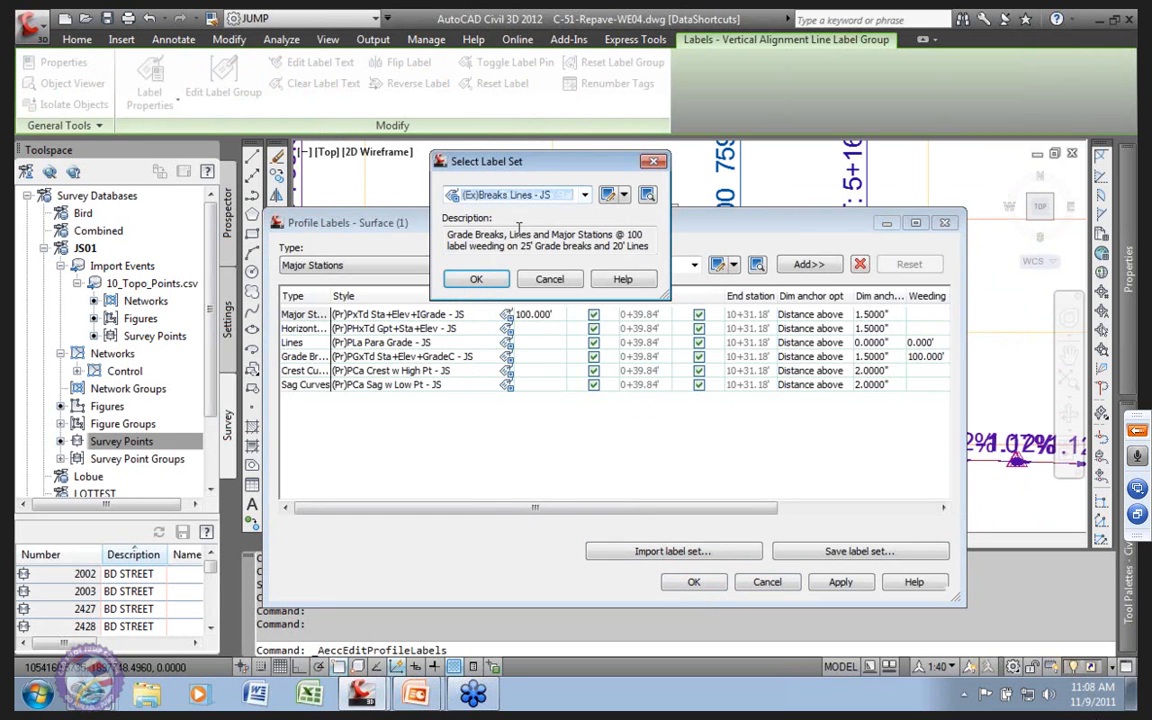
{"action": "left_click", "coordinate": [584, 195]}
{"action": "left_click", "coordinate": [500, 211]}
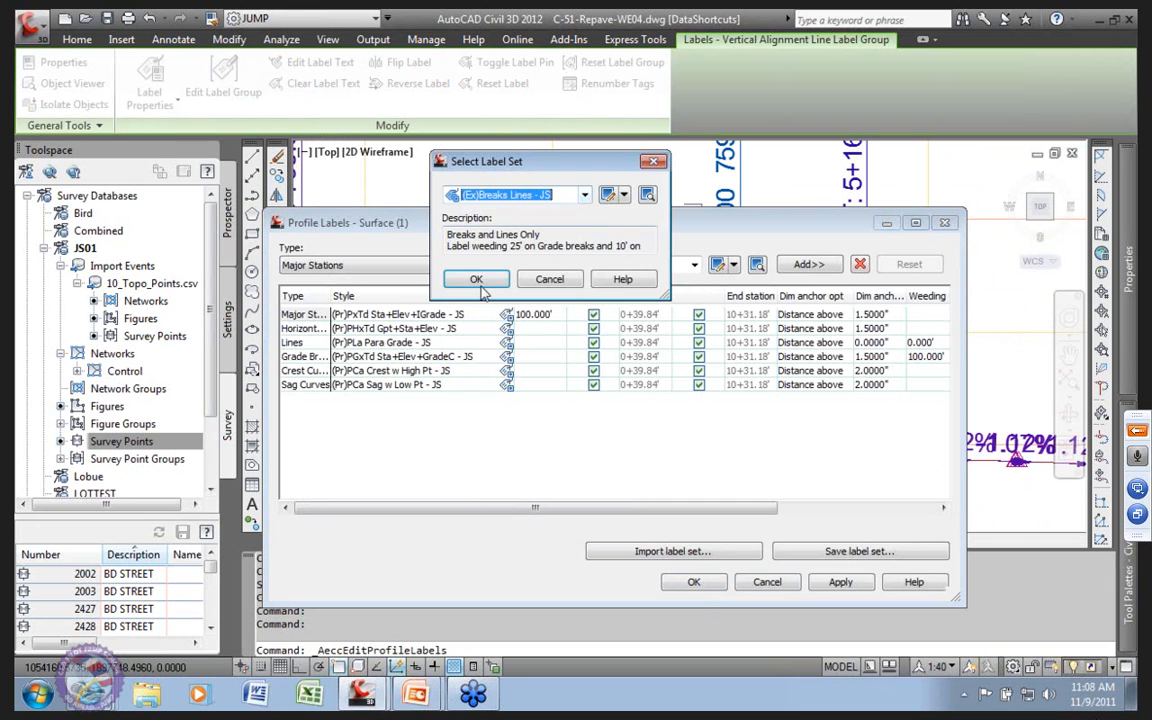
{"action": "left_click", "coordinate": [477, 279]}
{"action": "left_click", "coordinate": [690, 583]}
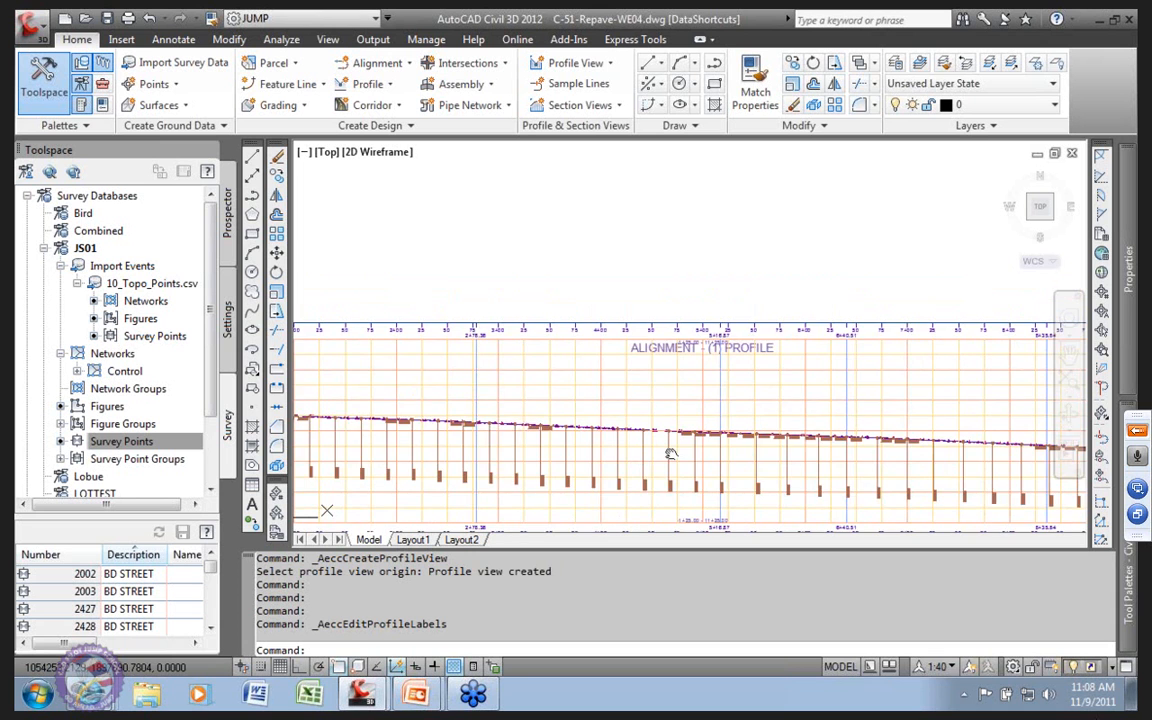
Step: Examine the grade break elevations and line grade labels along the full length of the surface profile
{"action": "middle_click_drag", "start_coordinate": [670, 453], "coordinate": [494, 440]}
{"action": "scroll", "coordinate": [882, 427], "scroll_direction": "up", "scroll_amount": 6}
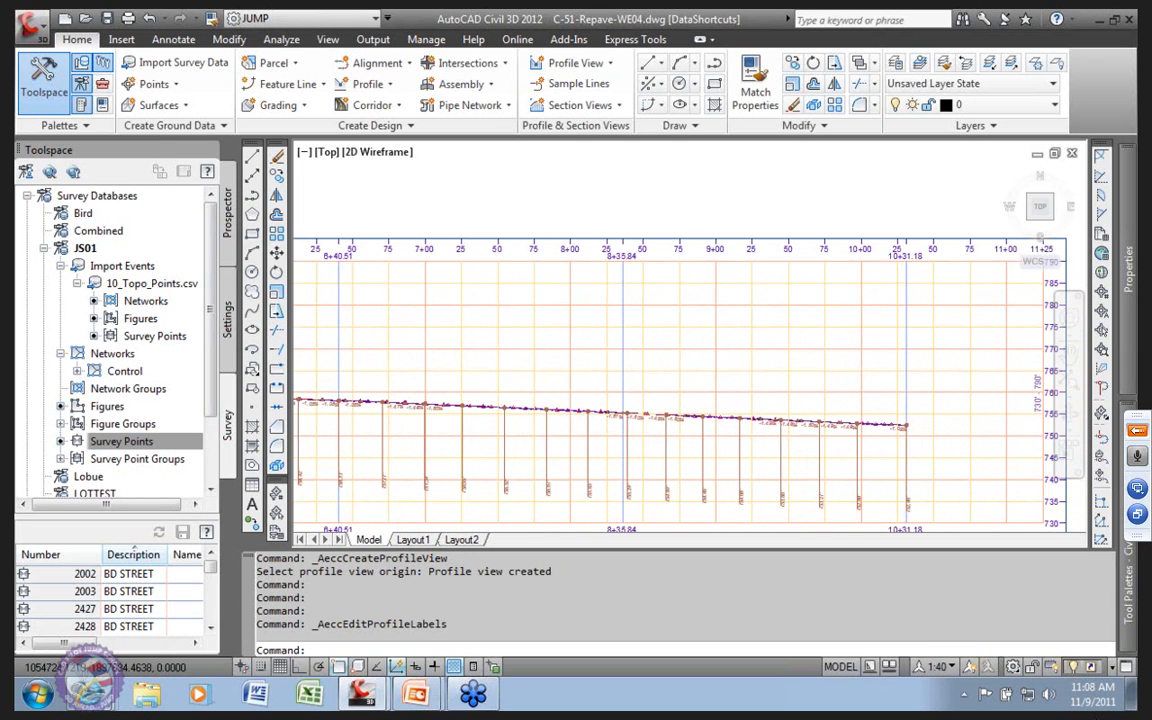
{"action": "scroll", "coordinate": [882, 427], "scroll_direction": "down", "scroll_amount": 6}
{"action": "middle_click_drag", "start_coordinate": [598, 441], "coordinate": [331, 373]}
{"action": "scroll", "coordinate": [836, 388], "scroll_direction": "up", "scroll_amount": 2}
{"action": "scroll", "coordinate": [866, 383], "scroll_direction": "down", "scroll_amount": 4}
{"action": "middle_click_drag", "start_coordinate": [663, 419], "coordinate": [872, 419]}
{"action": "scroll", "coordinate": [559, 372], "scroll_direction": "up", "scroll_amount": 4}
{"action": "scroll", "coordinate": [689, 378], "scroll_direction": "down", "scroll_amount": 4}
{"action": "middle_click_drag", "start_coordinate": [714, 388], "coordinate": [389, 382]}
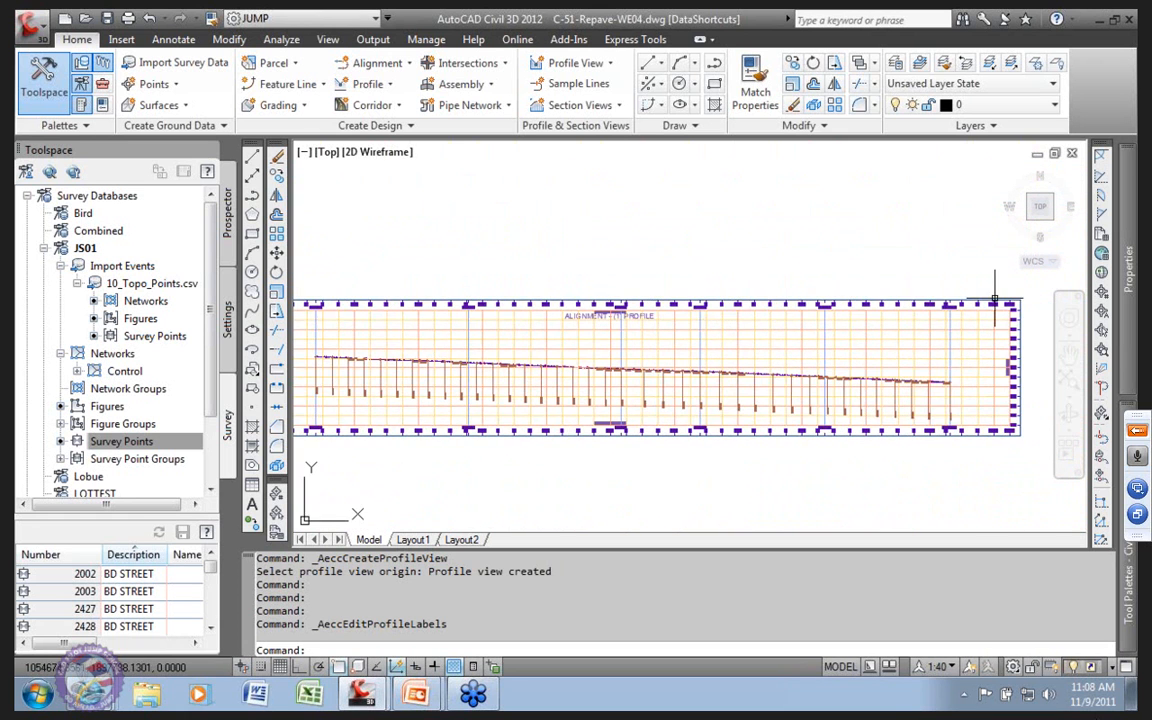
{"action": "scroll", "coordinate": [905, 381], "scroll_direction": "up", "scroll_amount": 5}
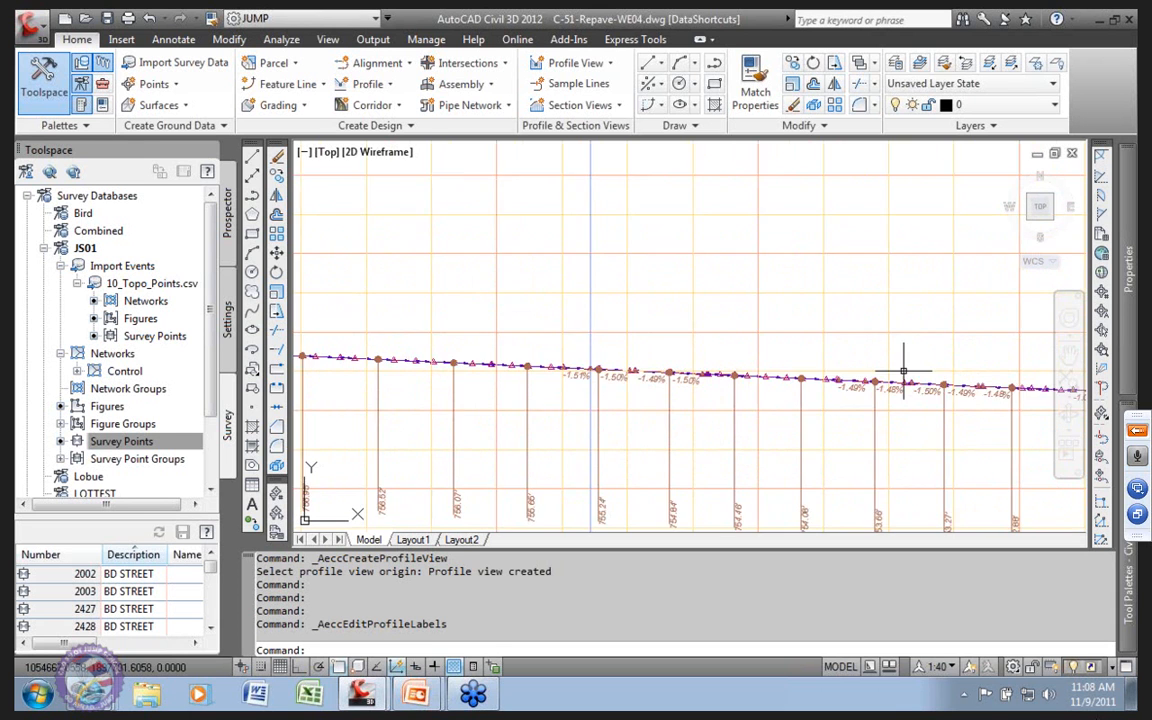
{"action": "scroll", "coordinate": [905, 381], "scroll_direction": "down", "scroll_amount": 4}
{"action": "scroll", "coordinate": [890, 375], "scroll_direction": "down", "scroll_amount": 1}
{"action": "middle_click_drag", "start_coordinate": [655, 374], "coordinate": [622, 384]}
{"action": "middle_click_drag", "start_coordinate": [621, 384], "coordinate": [761, 385]}
{"action": "scroll", "coordinate": [368, 378], "scroll_direction": "up", "scroll_amount": 4}
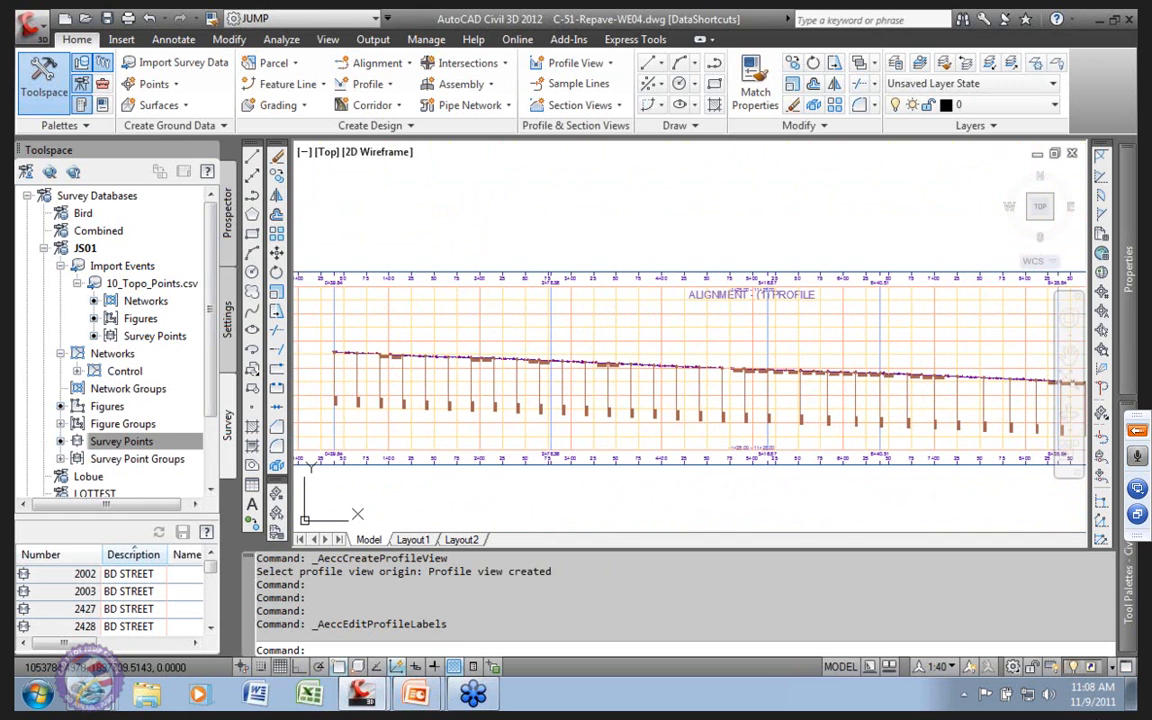
{"action": "left_click", "coordinate": [392, 84]}
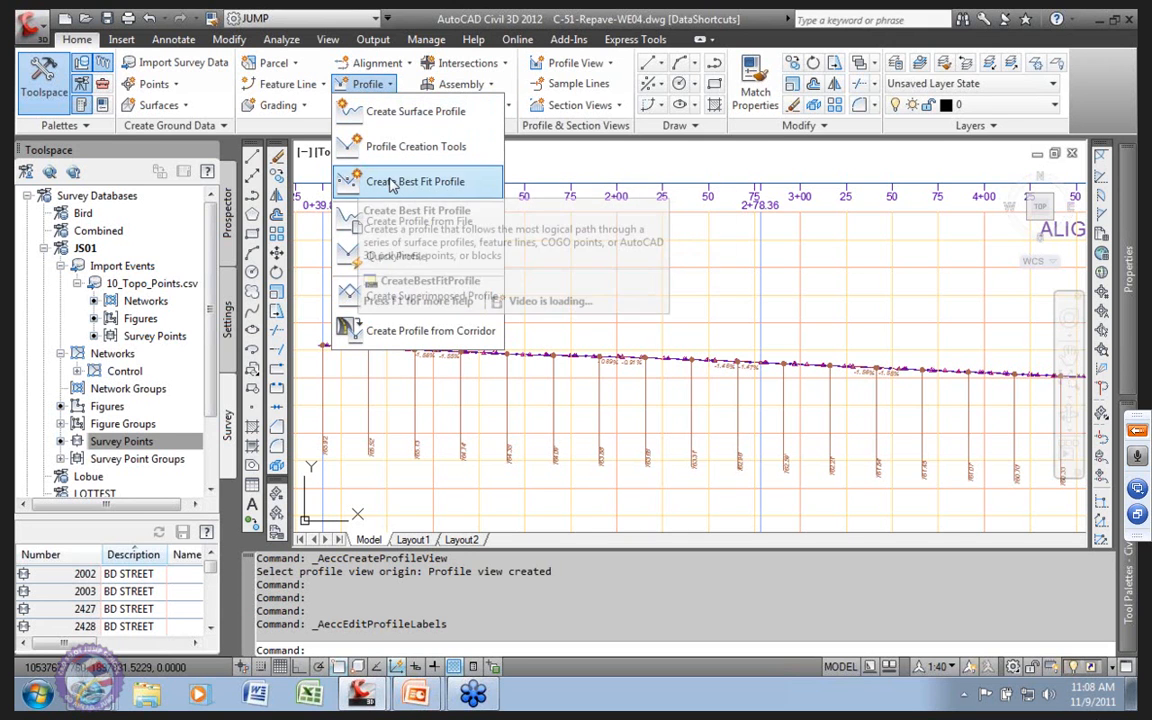
{"action": "left_click", "coordinate": [400, 182]}
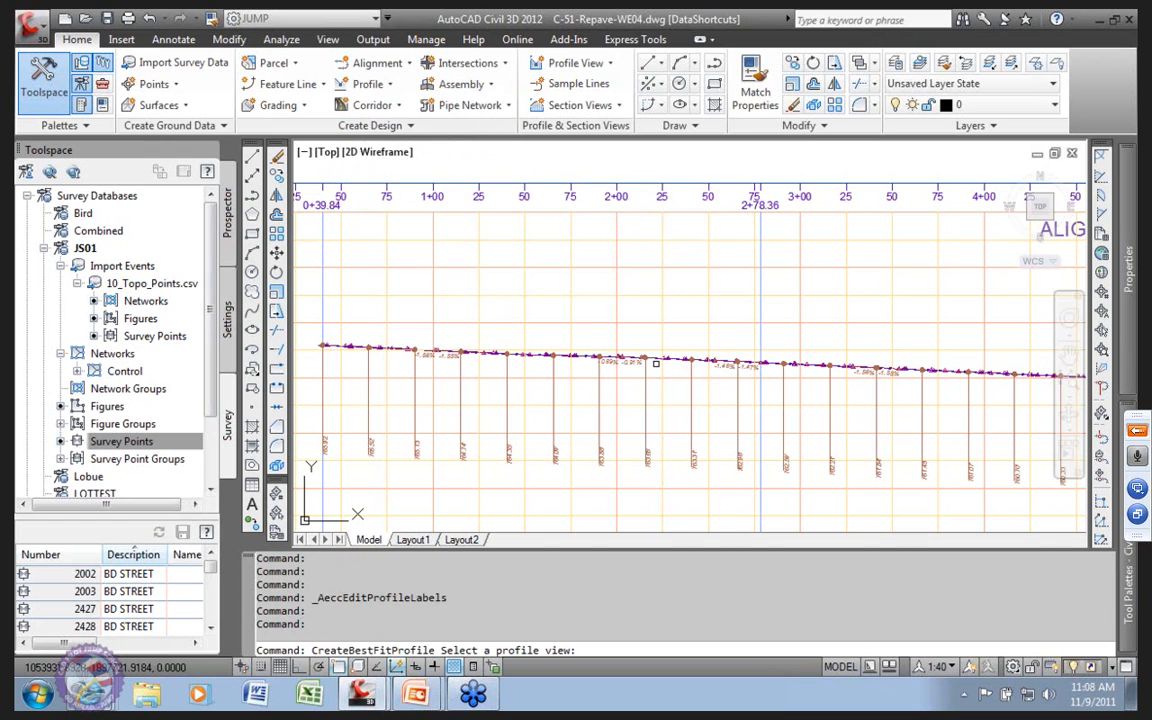
{"action": "left_click", "coordinate": [513, 272]}
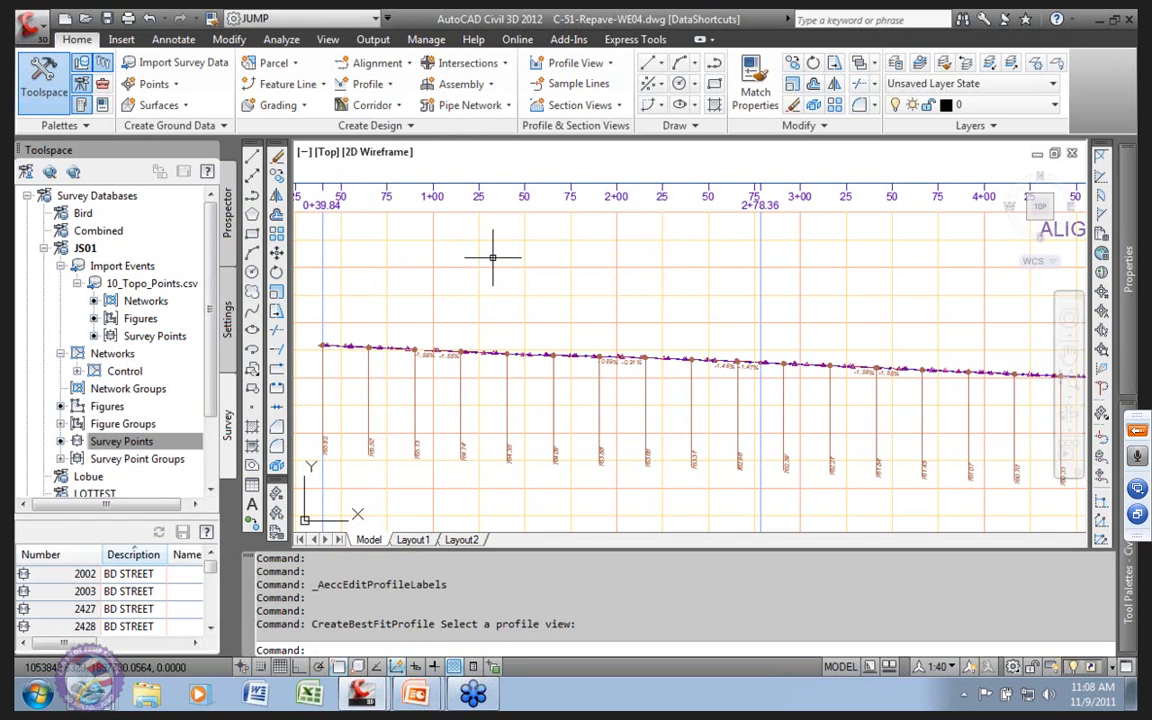
Step: Start a best fit profile in the Alignment - (1) profile view, using a surface profile as the input type
{"action": "left_click", "coordinate": [368, 84]}
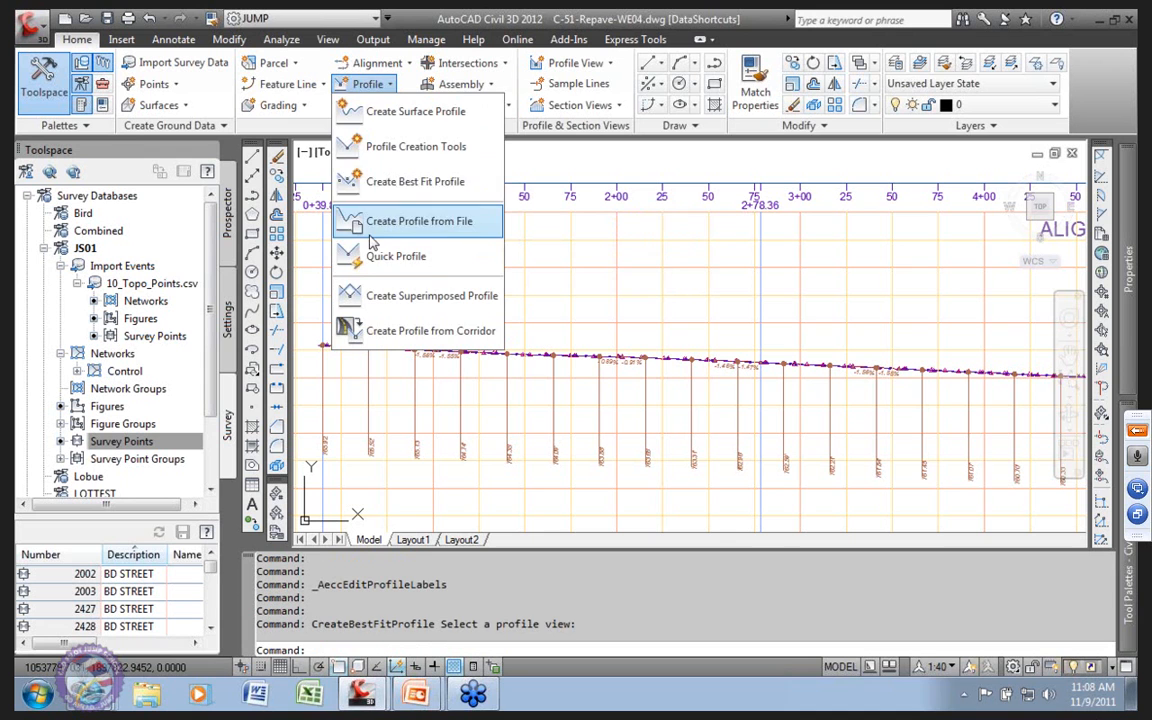
{"action": "left_click", "coordinate": [433, 185]}
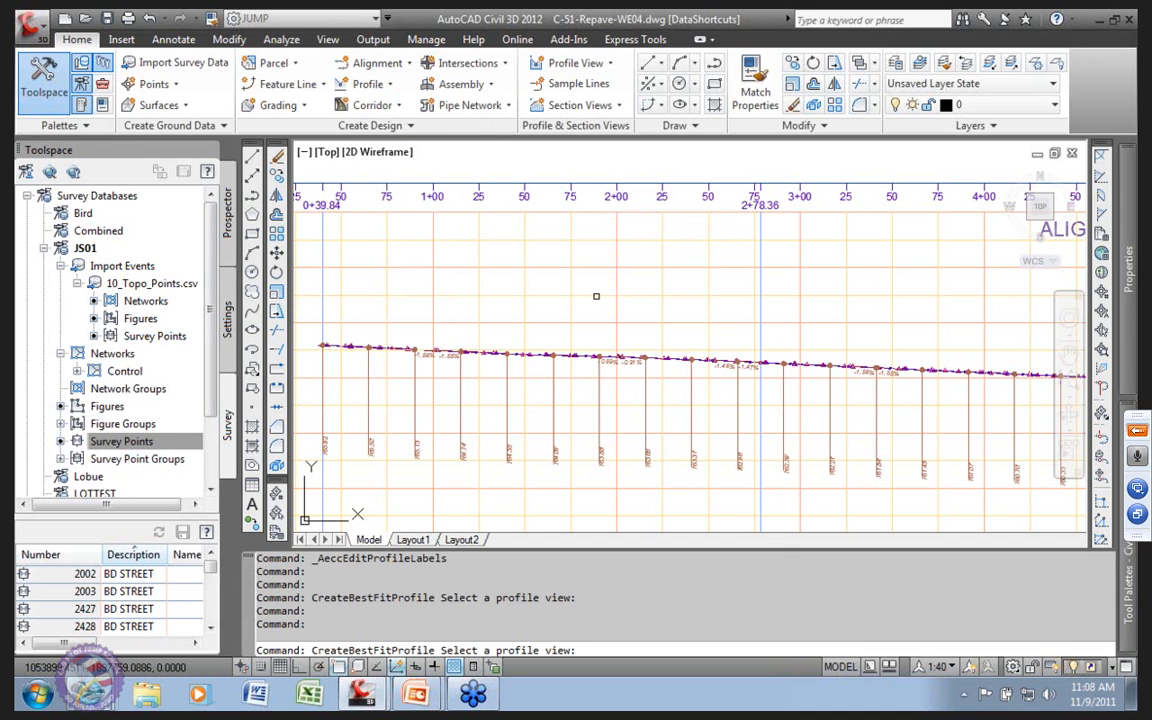
{"action": "left_click", "coordinate": [487, 347]}
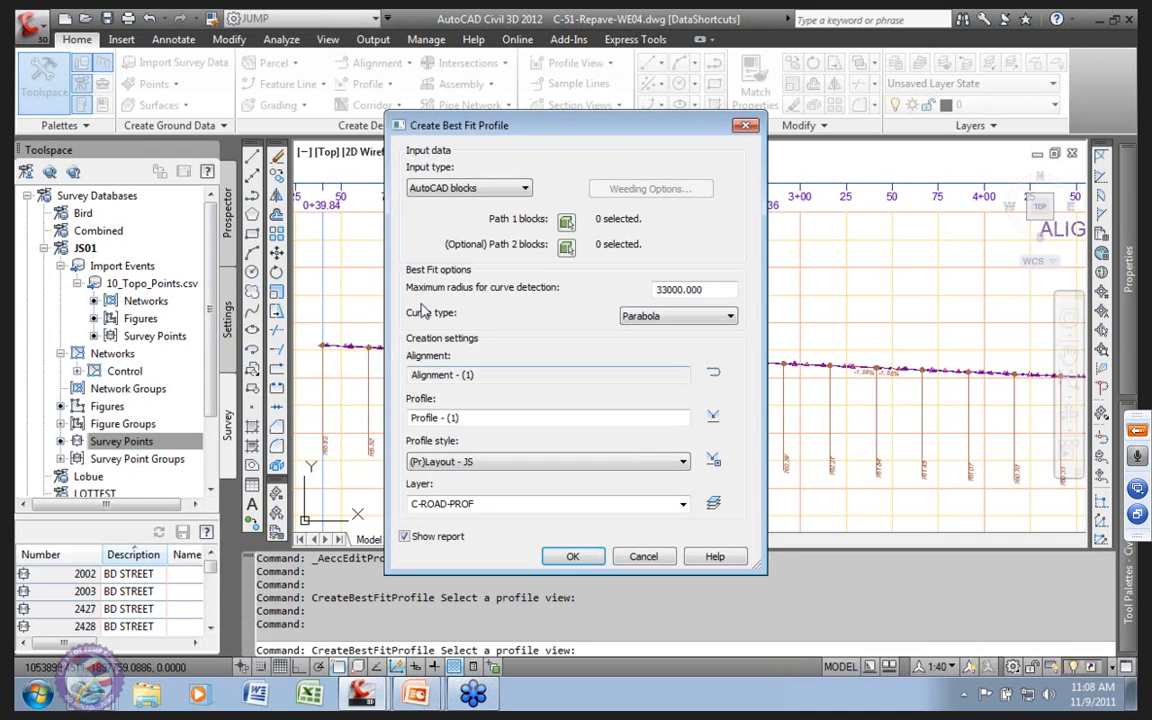
{"action": "left_click", "coordinate": [524, 188]}
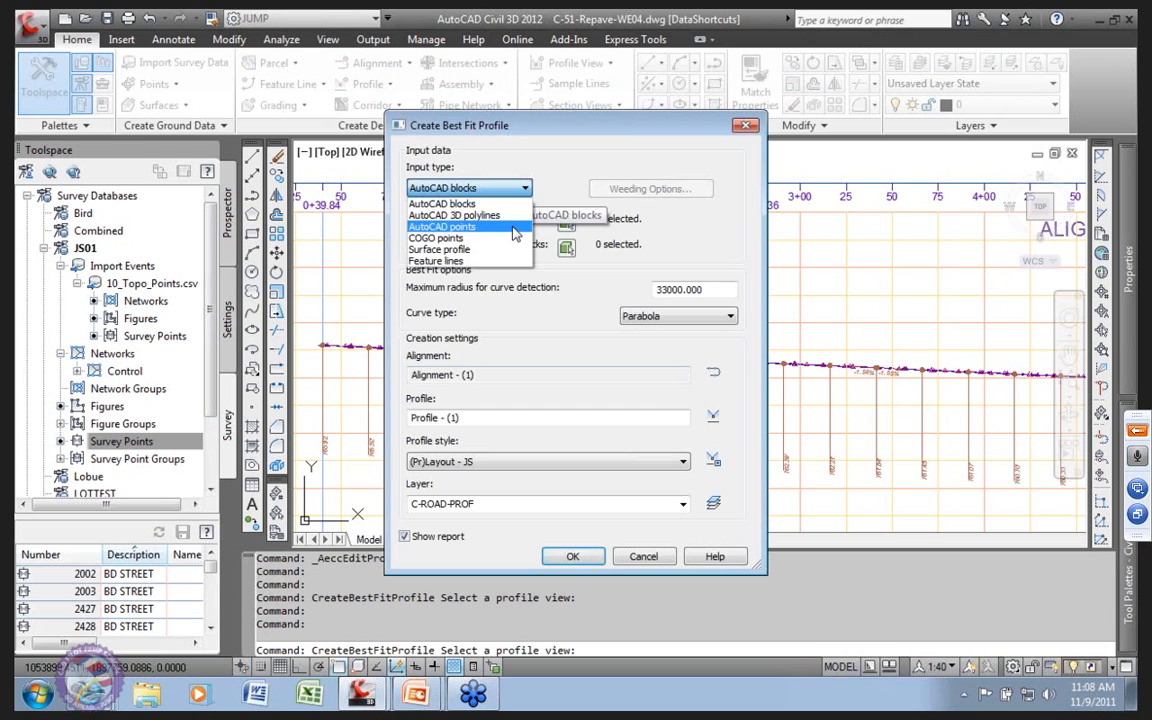
{"action": "left_click", "coordinate": [446, 249]}
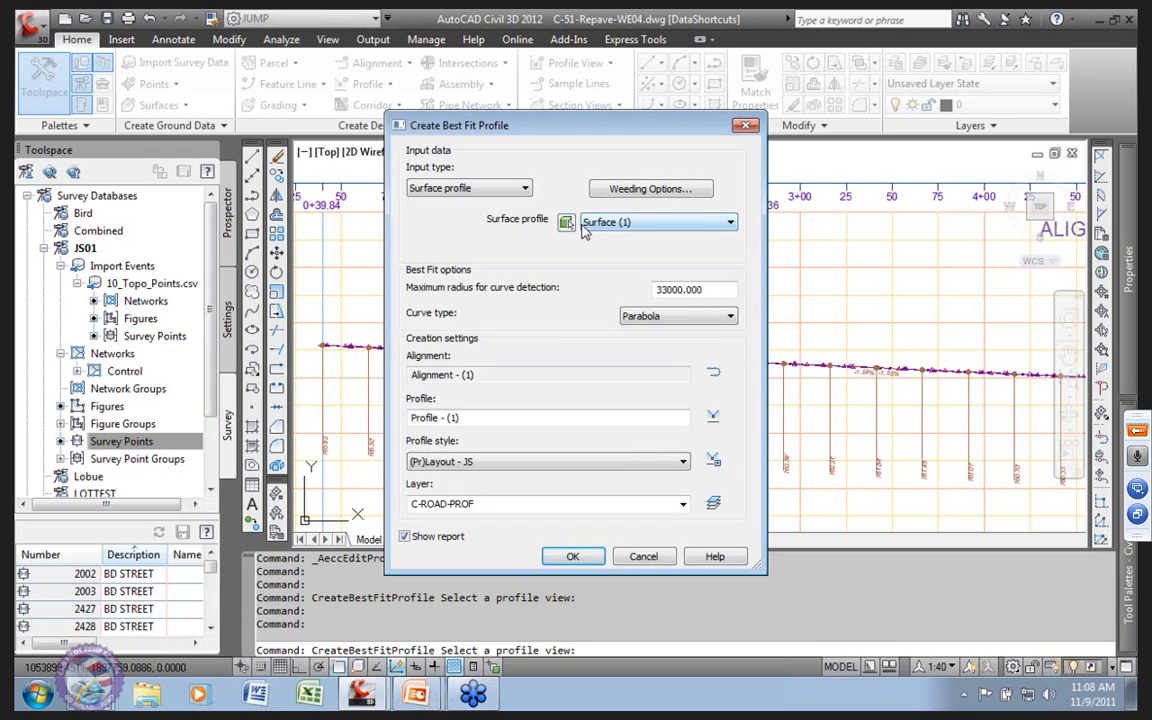
Step: Turn on weeding for the best fit input data with an angle tolerance of 0.01
{"action": "left_click", "coordinate": [668, 191]}
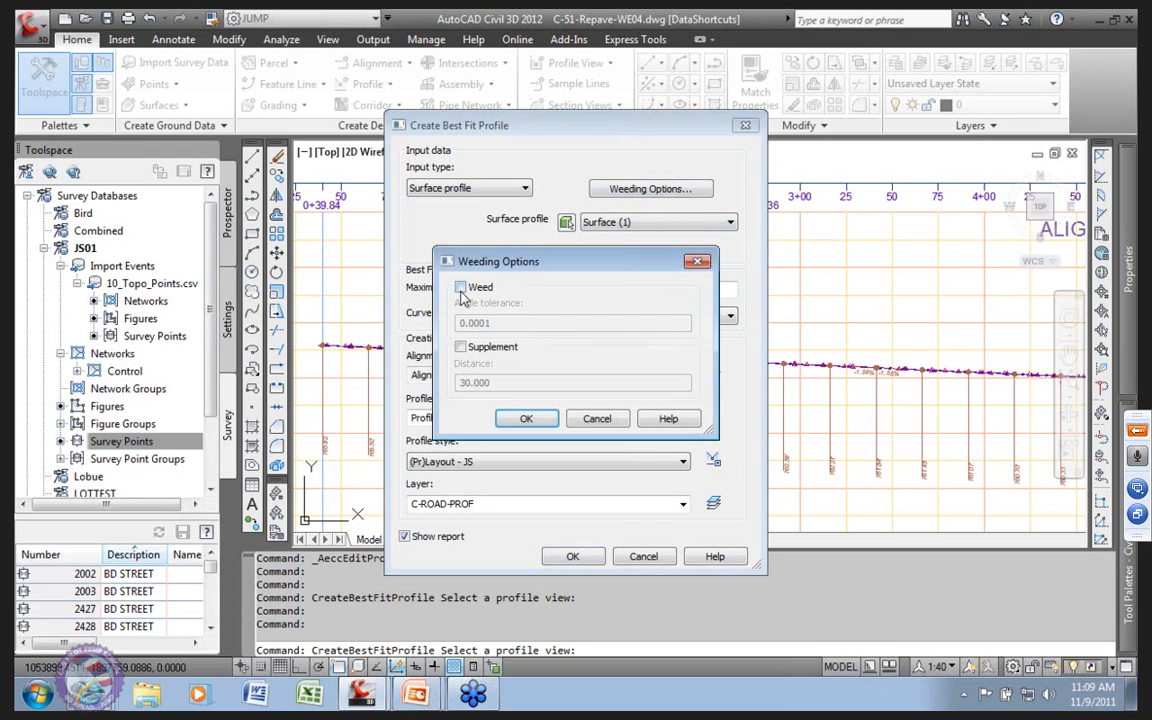
{"action": "left_click", "coordinate": [461, 288]}
{"action": "left_click", "coordinate": [476, 323]}
{"action": "left_click_drag", "start_coordinate": [474, 323], "coordinate": [575, 323]}
{"action": "type", "text": "1"}
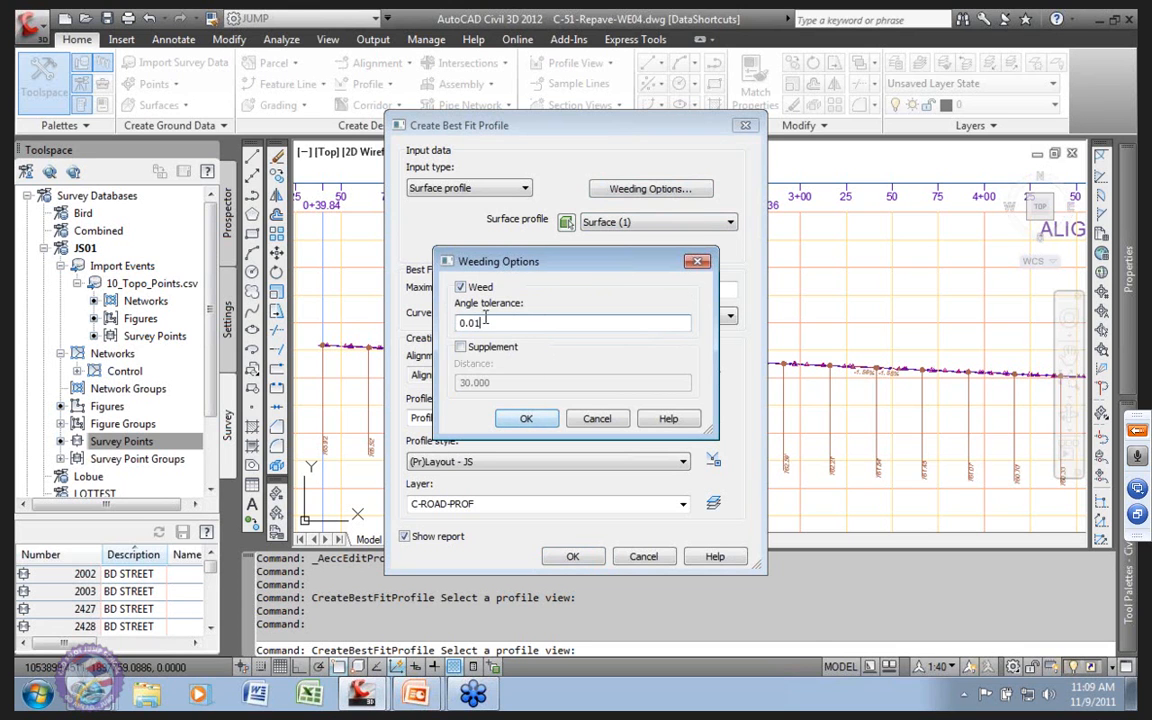
{"action": "left_click", "coordinate": [528, 419]}
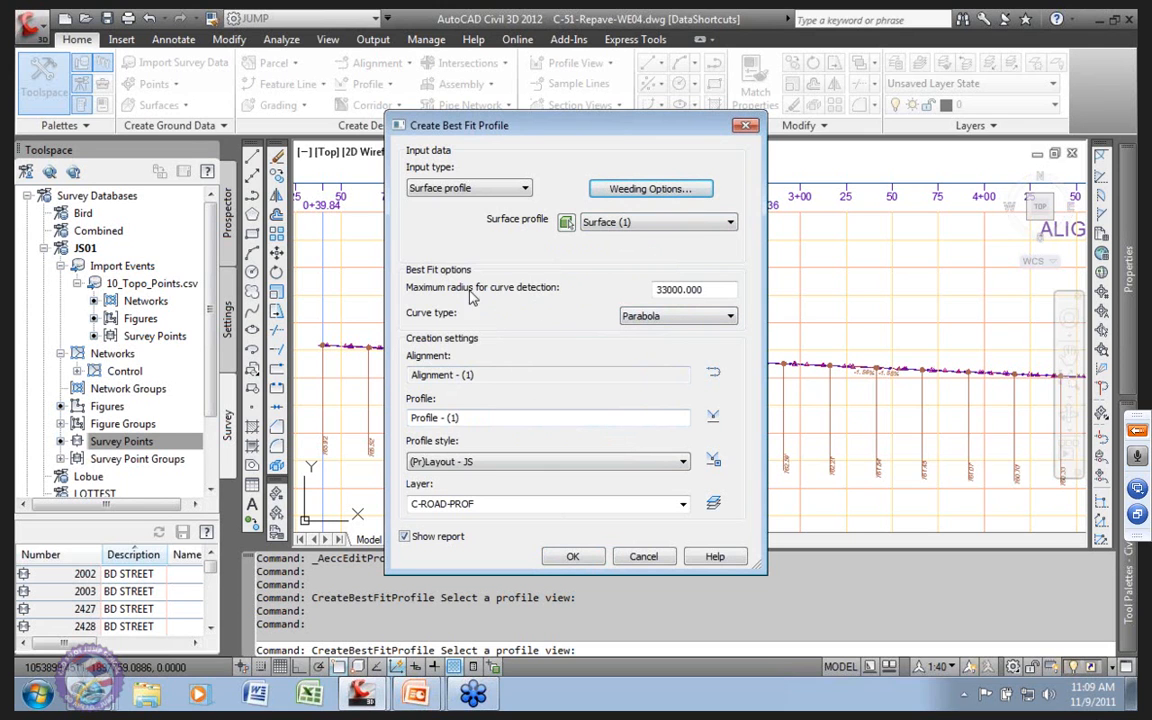
Step: Create the best fit profile with parabola curves and a 33000 maximum radius for curve detection, keeping the report option on
{"action": "left_click", "coordinate": [712, 290]}
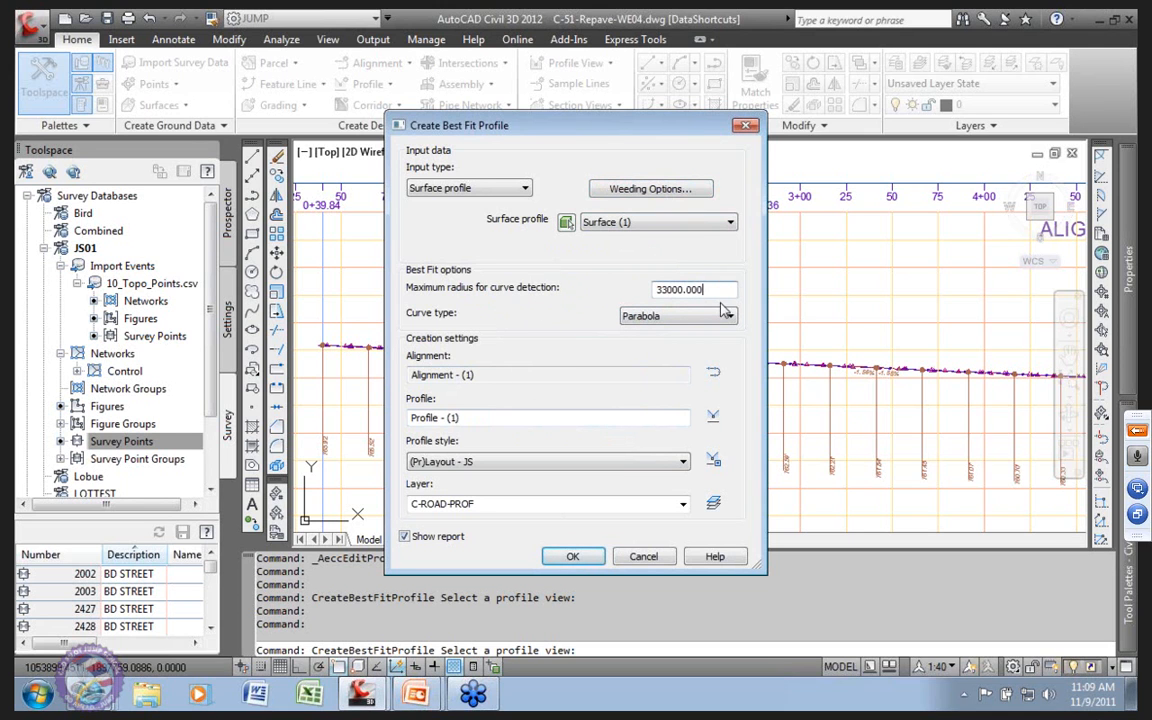
{"action": "left_click", "coordinate": [731, 316]}
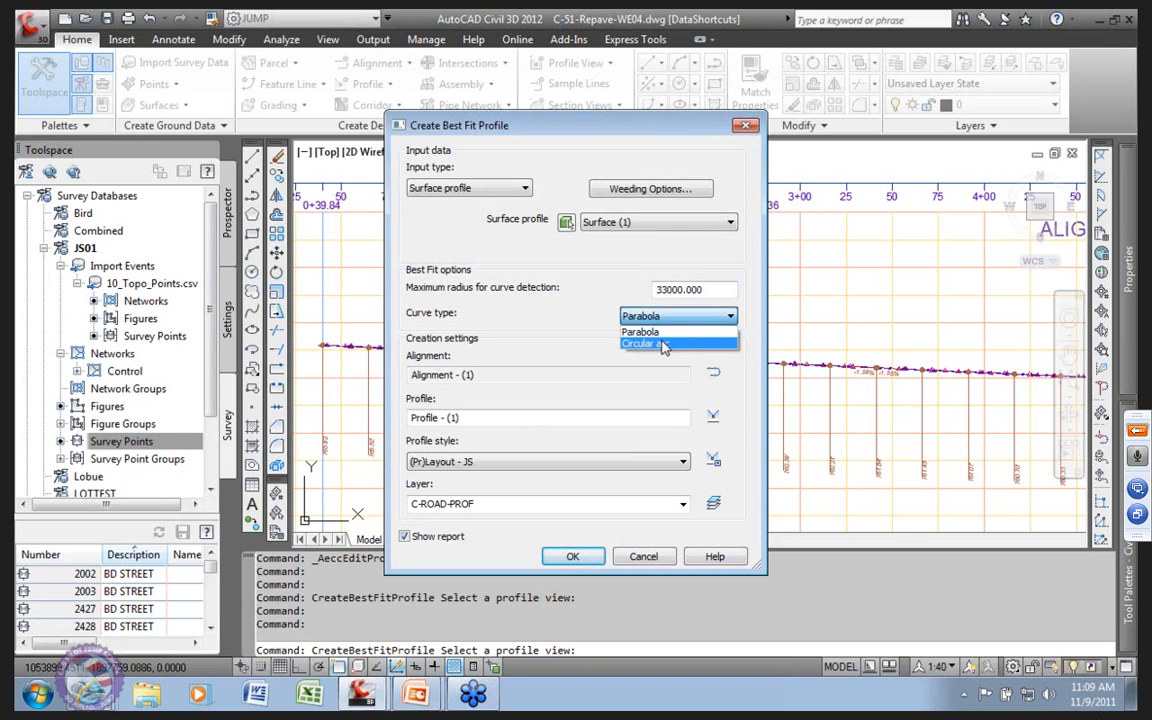
{"action": "left_click", "coordinate": [589, 299]}
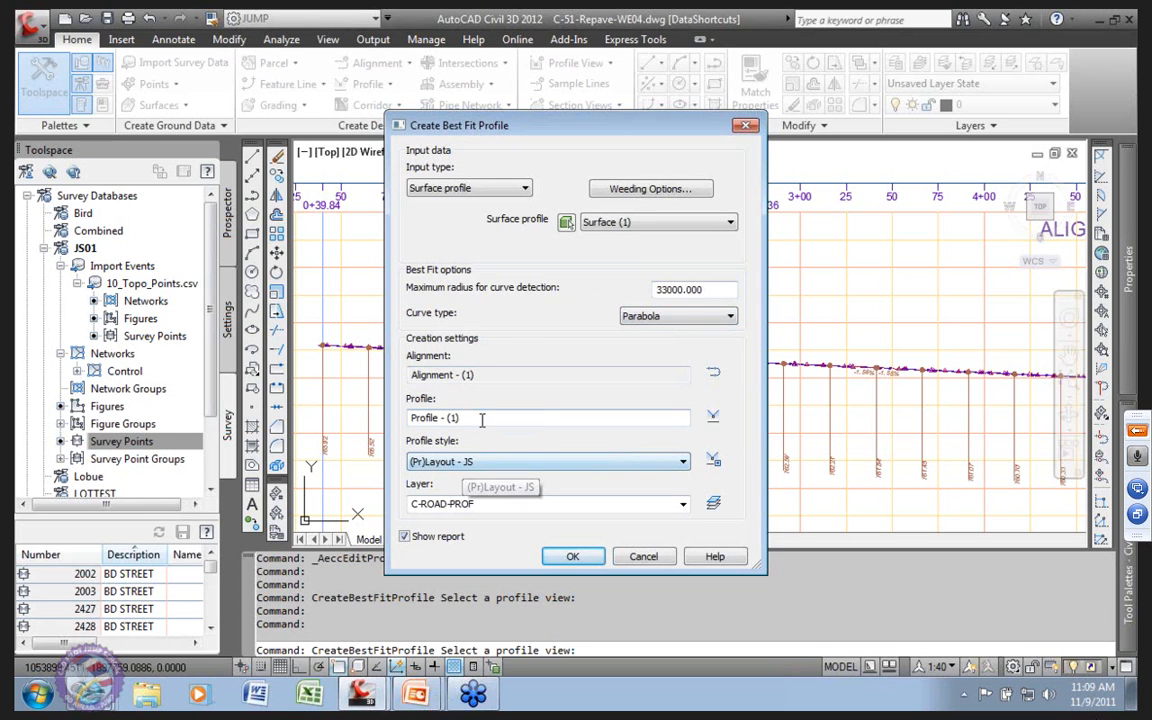
{"action": "left_click", "coordinate": [572, 556]}
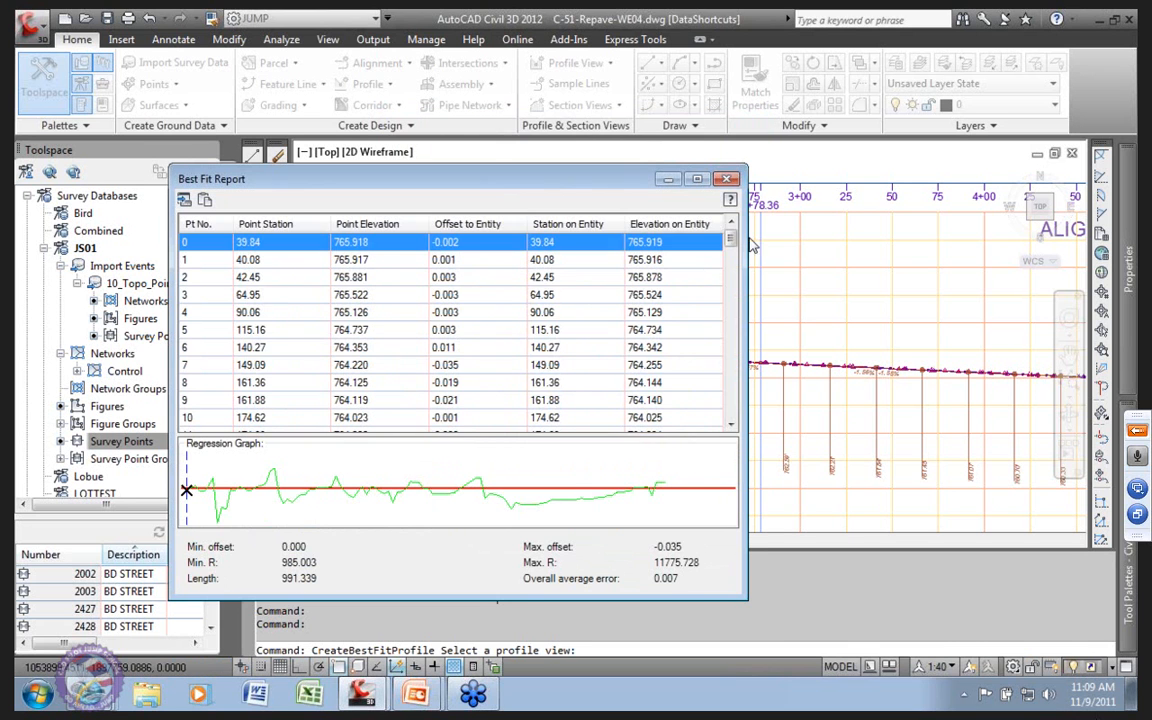
Step: Sort the best fit report by offset to entity, review the smallest and largest offsets, and close the report
{"action": "mouse_move", "coordinate": [733, 234]}
{"action": "left_mouse_down"}
{"action": "mouse_move", "coordinate": [733, 420]}
{"action": "mouse_move", "coordinate": [731, 236]}
{"action": "left_mouse_up"}
{"action": "left_click", "coordinate": [487, 224]}
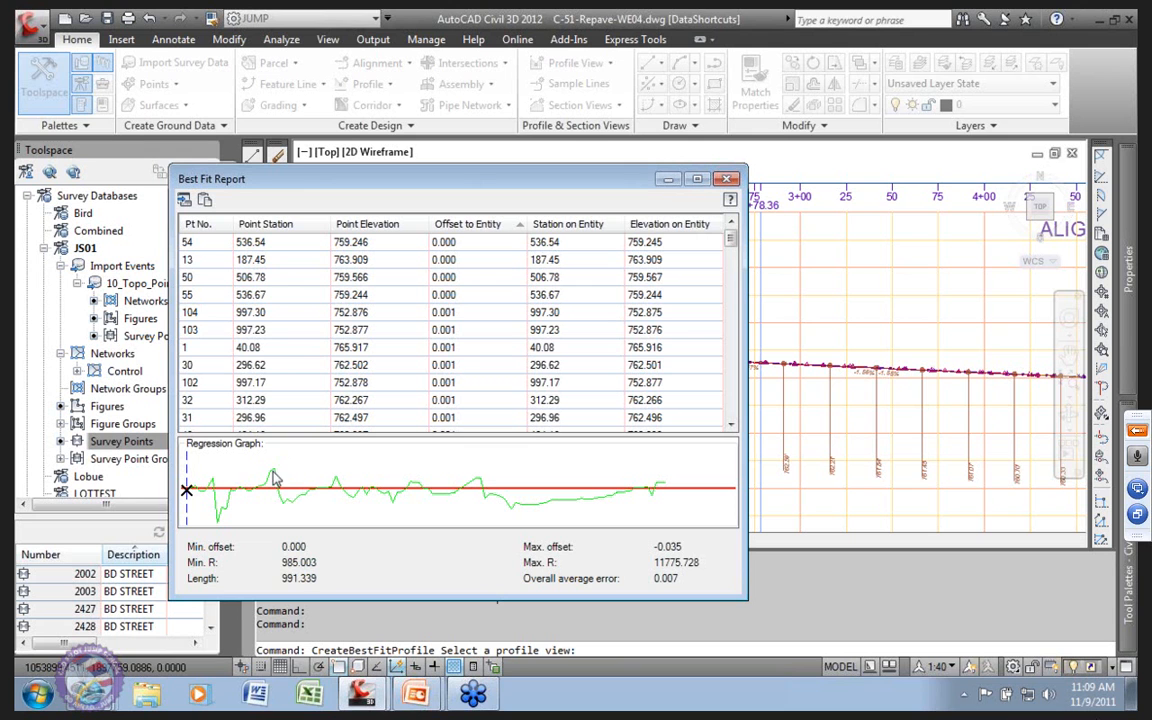
{"action": "left_click_drag", "start_coordinate": [731, 240], "coordinate": [714, 457]}
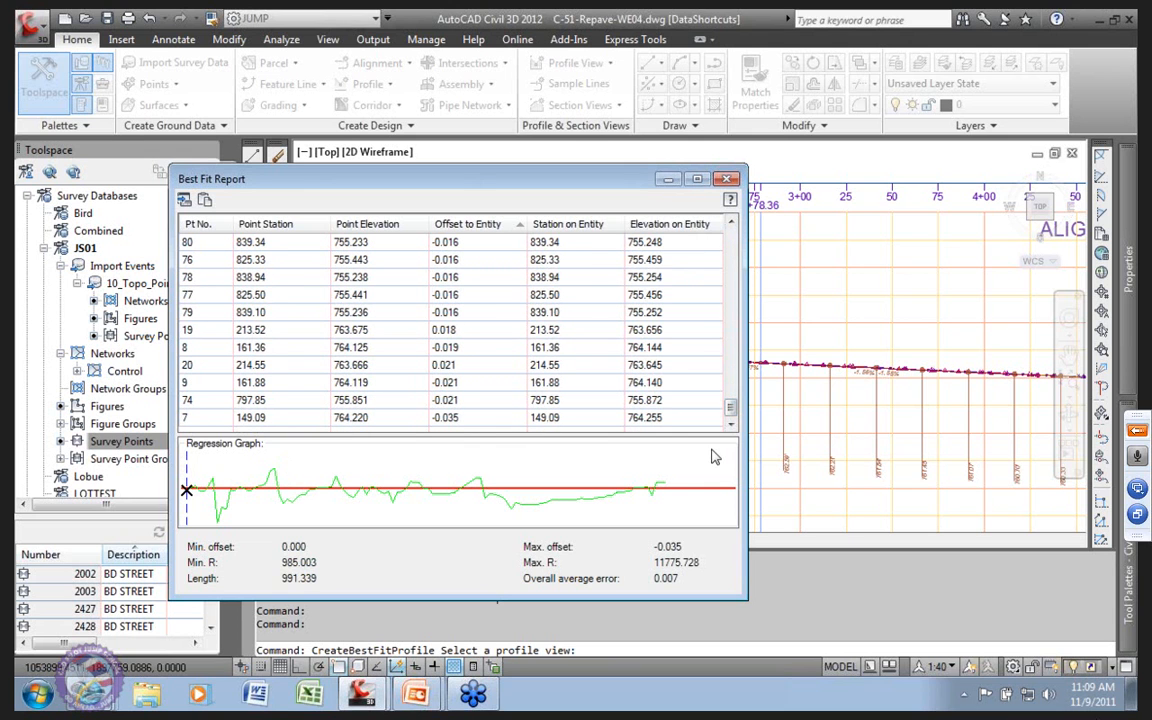
{"action": "left_click", "coordinate": [729, 181]}
Step: Select the new best fit profile in the profile view and open its profile labels for editing
{"action": "scroll", "coordinate": [663, 360], "scroll_direction": "down", "scroll_amount": 2}
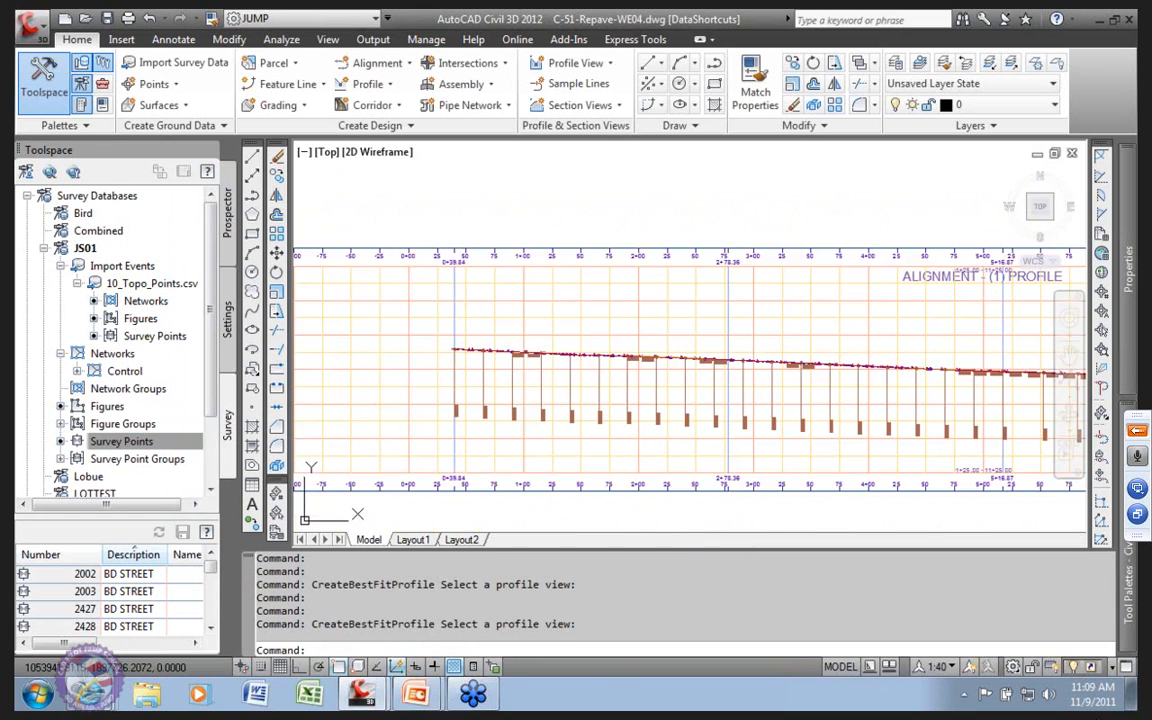
{"action": "scroll", "coordinate": [605, 365], "scroll_direction": "up", "scroll_amount": 6}
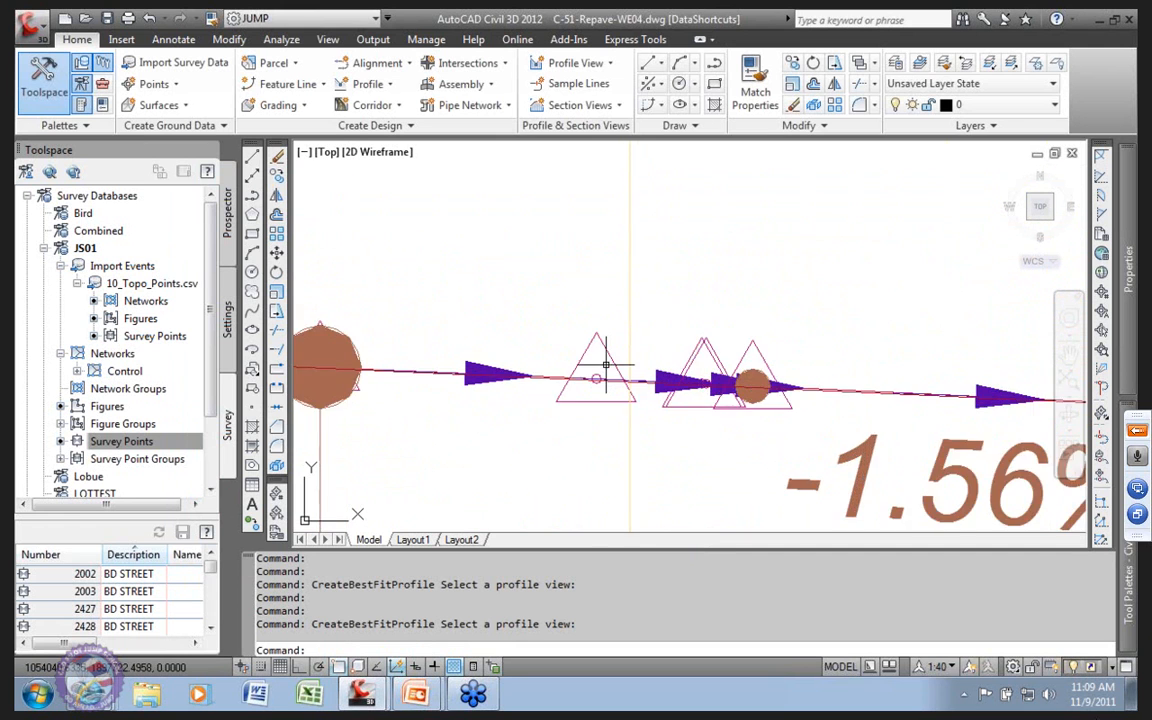
{"action": "scroll", "coordinate": [605, 365], "scroll_direction": "up", "scroll_amount": 7}
{"action": "left_click", "coordinate": [561, 397]}
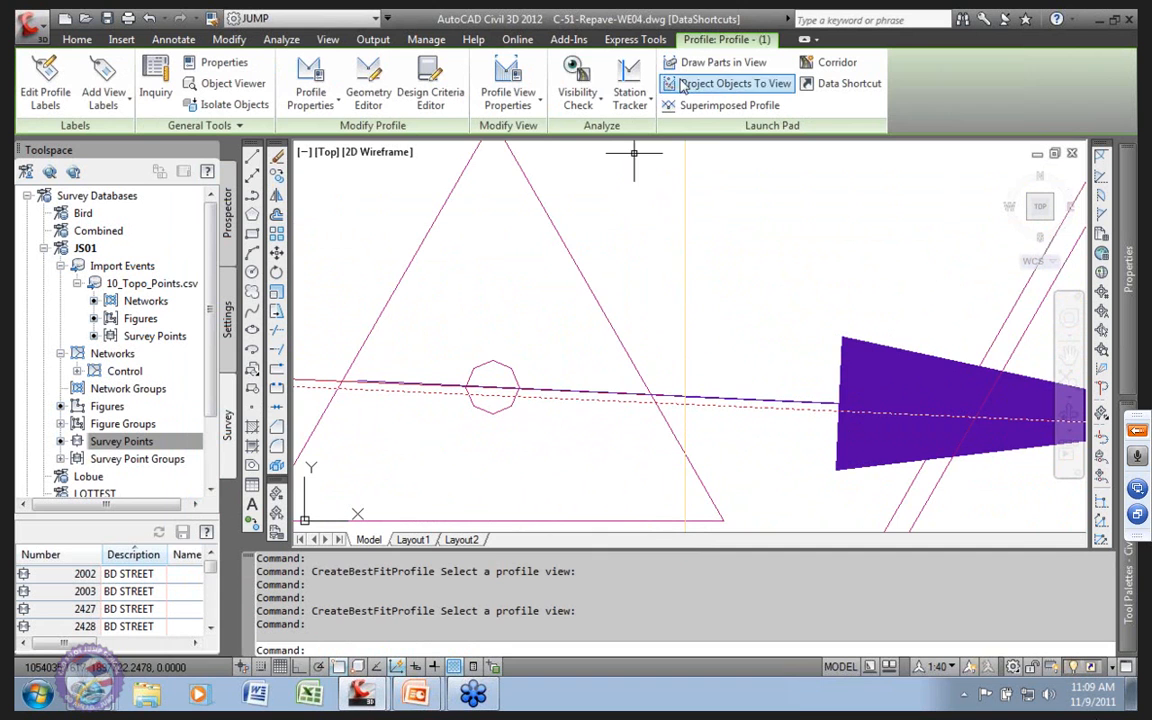
{"action": "scroll", "coordinate": [653, 262], "scroll_direction": "down", "scroll_amount": 5}
{"action": "scroll", "coordinate": [640, 273], "scroll_direction": "down", "scroll_amount": 3}
{"action": "middle_click_drag", "start_coordinate": [611, 308], "coordinate": [556, 403]}
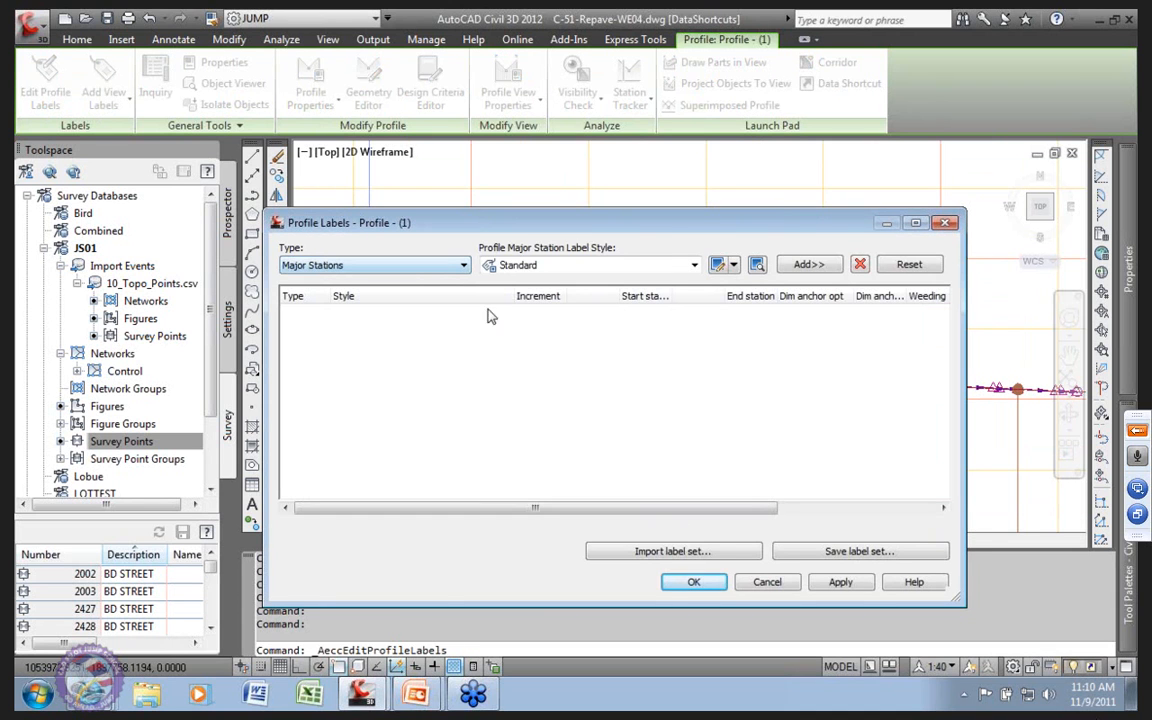
Step: Import the (Pr)Layout Lines Breaks label set for line, grade break and curve labels, and apply it to the best fit profile
{"action": "left_click", "coordinate": [677, 553]}
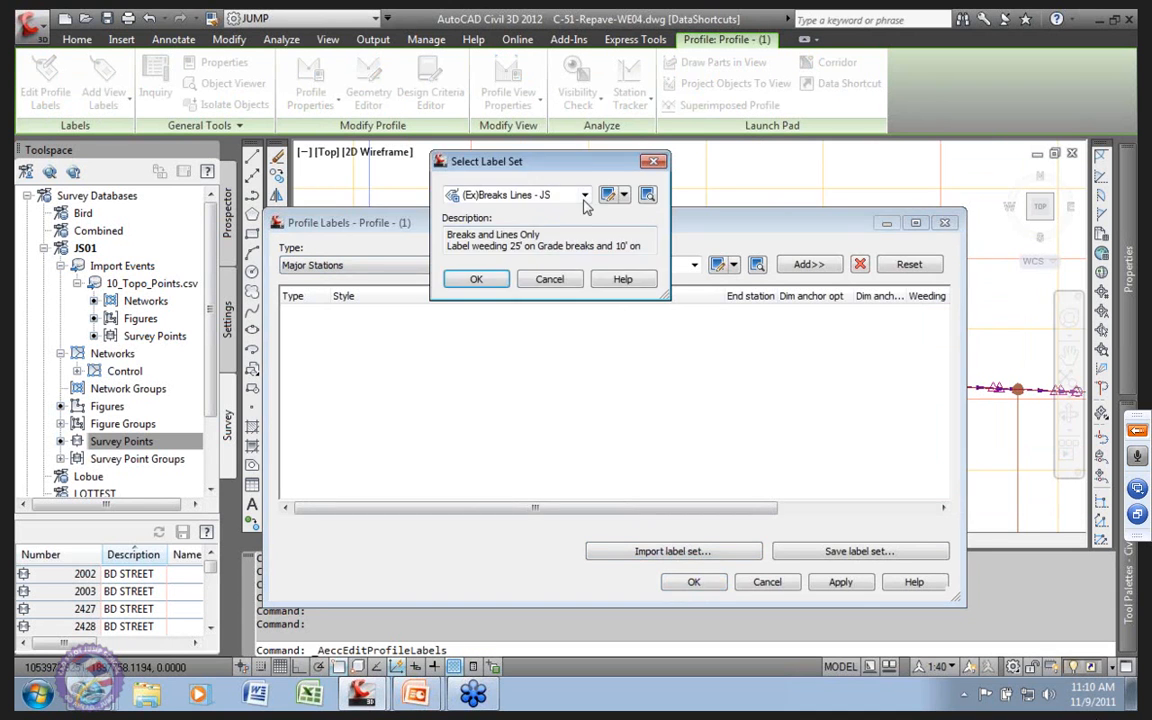
{"action": "left_click", "coordinate": [584, 194]}
{"action": "left_click", "coordinate": [470, 272]}
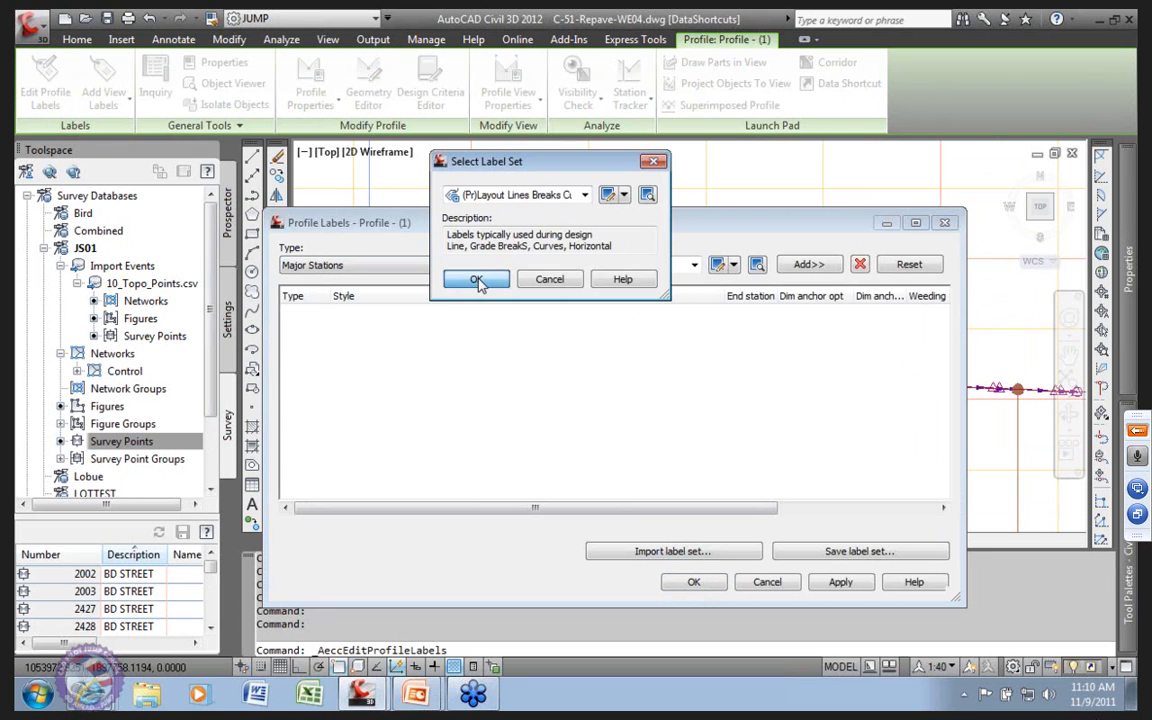
{"action": "left_click", "coordinate": [478, 280]}
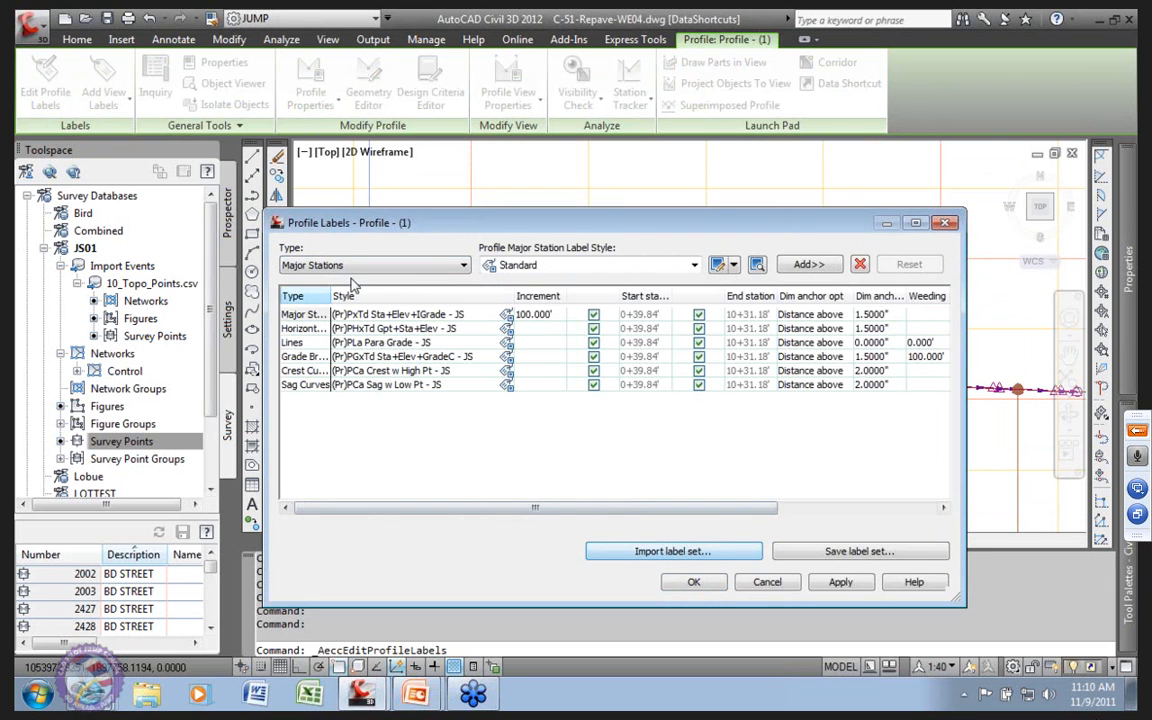
{"action": "left_click", "coordinate": [838, 582]}
{"action": "left_click", "coordinate": [694, 582]}
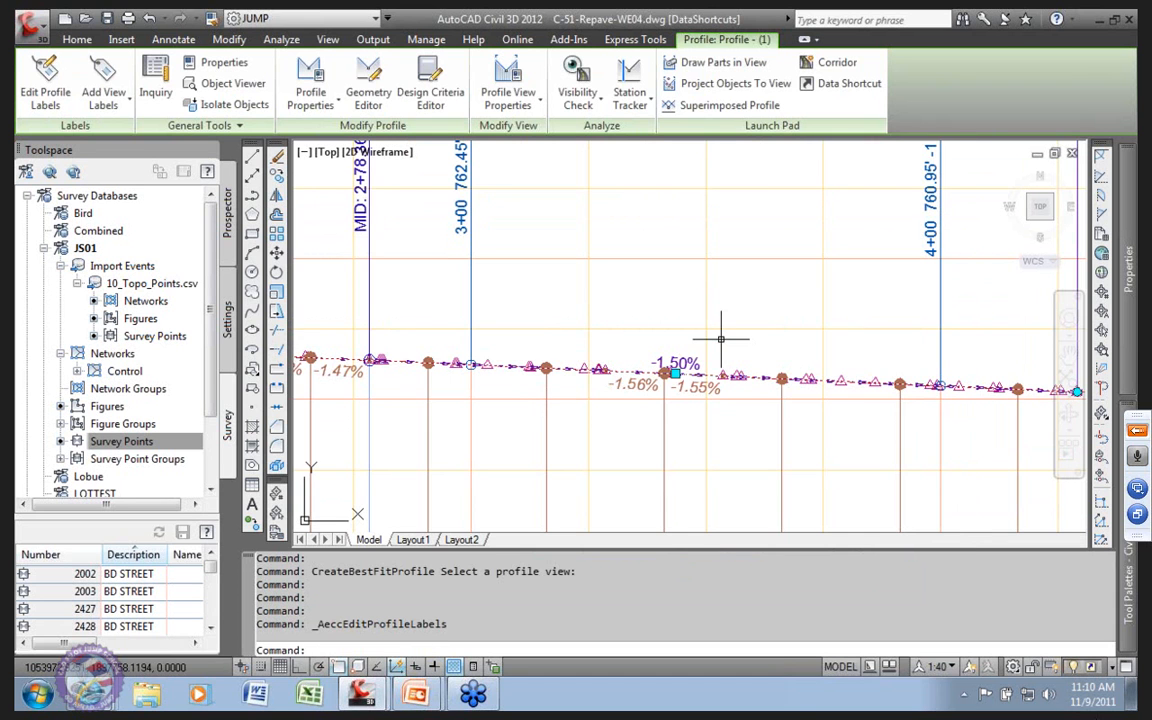
Step: Examine the crest curve labels near station 6+67 and the sag curve labels at the profile's end near station 10+16
{"action": "scroll", "coordinate": [721, 339], "scroll_direction": "down", "scroll_amount": 8}
{"action": "middle_click_drag", "start_coordinate": [978, 292], "coordinate": [658, 357]}
{"action": "scroll", "coordinate": [658, 357], "scroll_direction": "up", "scroll_amount": 8}
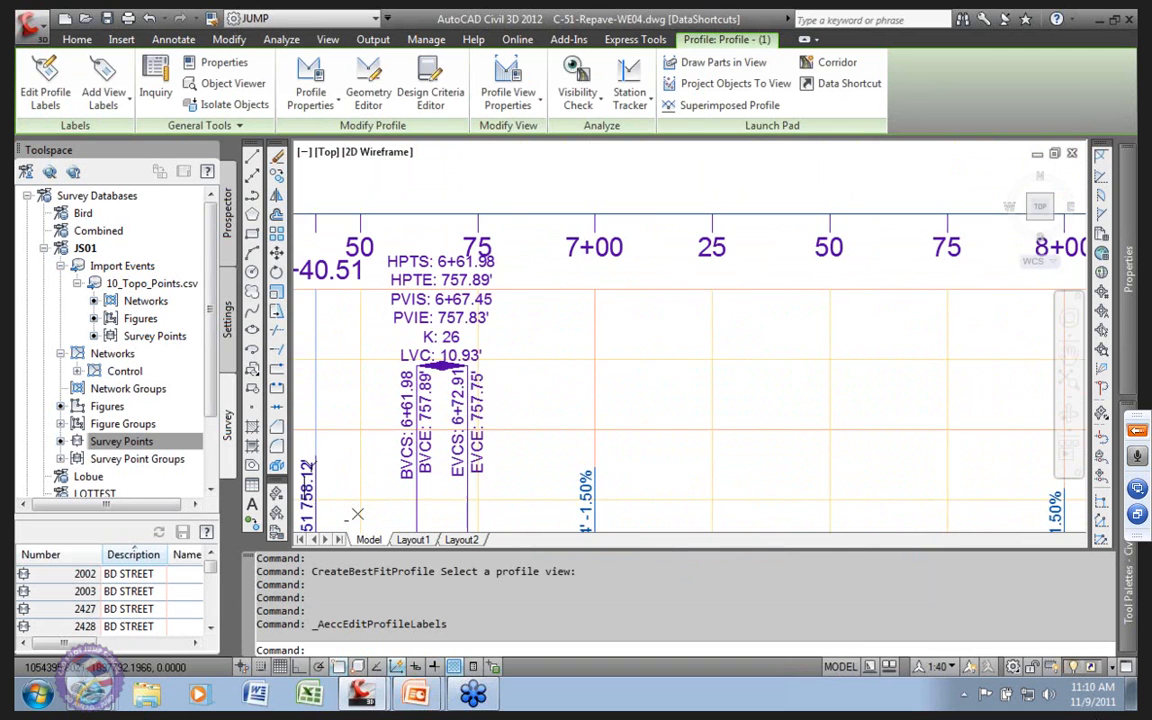
{"action": "scroll", "coordinate": [527, 360], "scroll_direction": "down", "scroll_amount": 6}
{"action": "scroll", "coordinate": [699, 352], "scroll_direction": "up", "scroll_amount": 8}
{"action": "scroll", "coordinate": [728, 391], "scroll_direction": "down", "scroll_amount": 6}
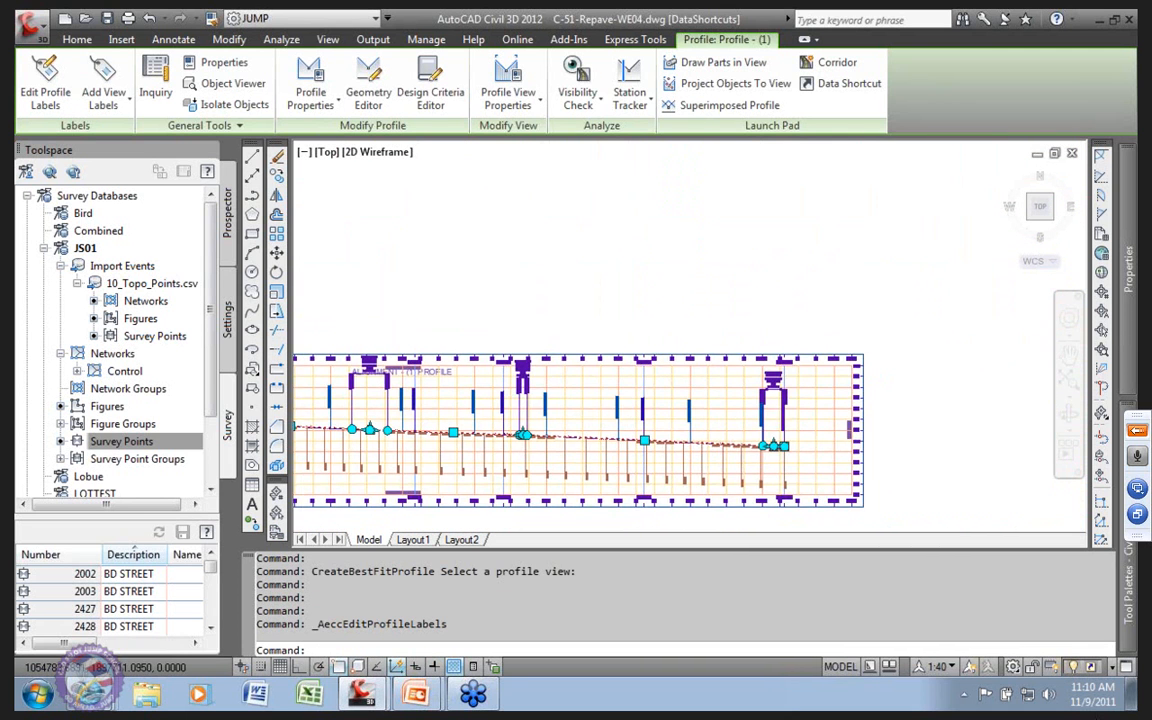
{"action": "scroll", "coordinate": [810, 430], "scroll_direction": "up", "scroll_amount": 2}
{"action": "scroll", "coordinate": [800, 428], "scroll_direction": "up", "scroll_amount": 3}
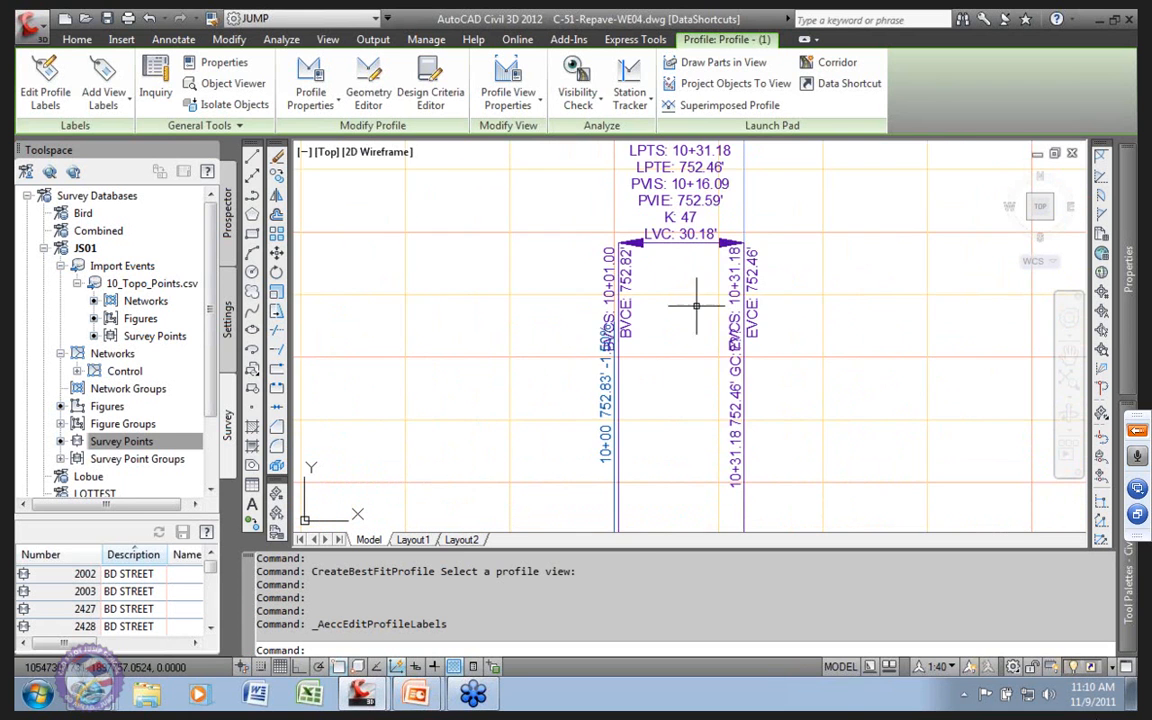
{"action": "middle_click_drag", "start_coordinate": [684, 333], "coordinate": [781, 312]}
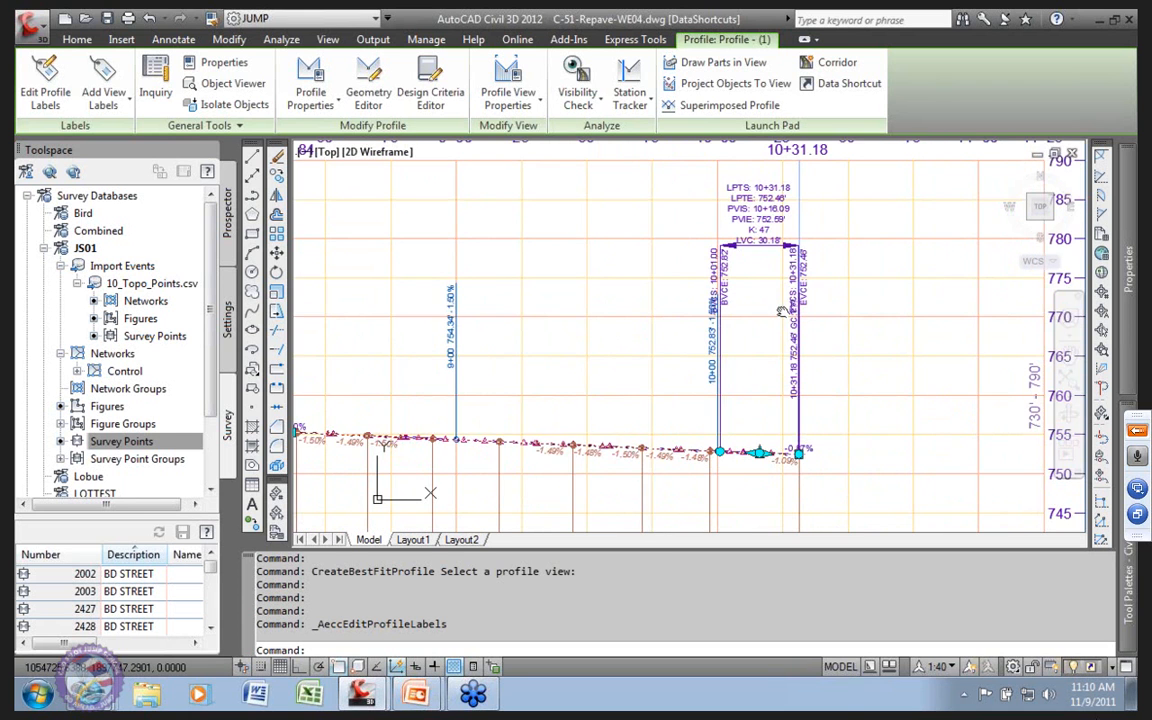
{"action": "scroll", "coordinate": [781, 312], "scroll_direction": "down", "scroll_amount": 6}
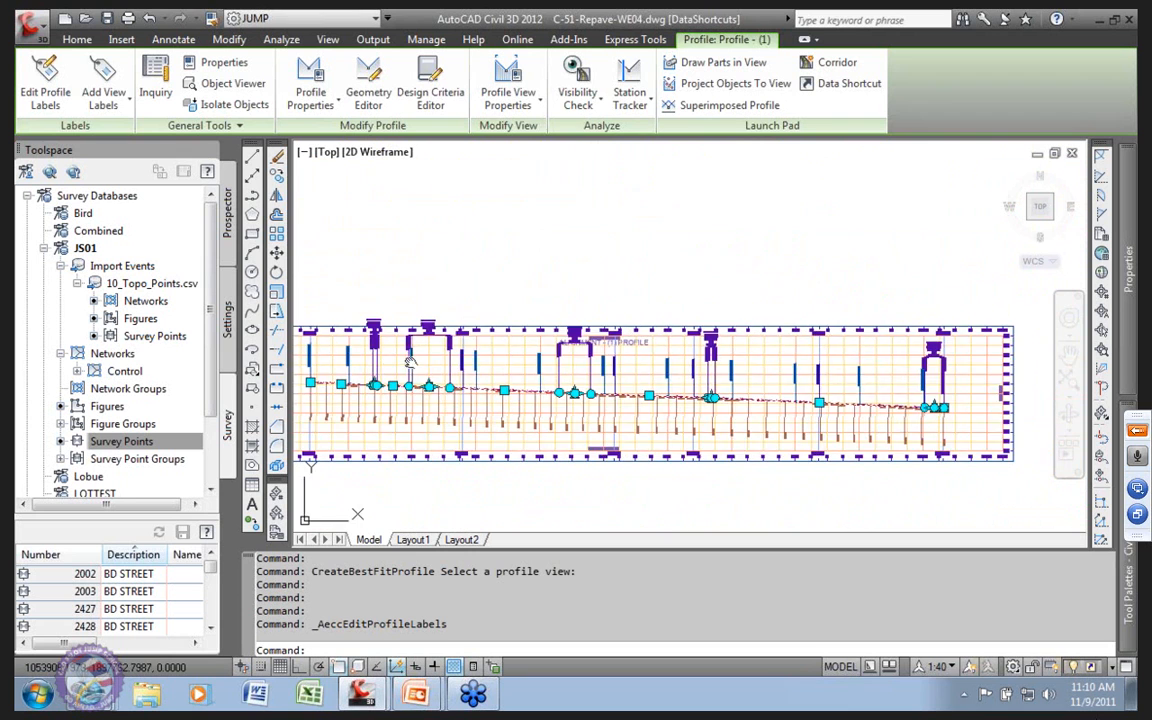
Step: Examine the curve, station and grade labels along the best fit profile from station 1+00 onward, comparing them with the existing grades
{"action": "scroll", "coordinate": [589, 364], "scroll_direction": "up", "scroll_amount": 6}
{"action": "scroll", "coordinate": [818, 232], "scroll_direction": "down", "scroll_amount": 2}
{"action": "scroll", "coordinate": [818, 232], "scroll_direction": "down", "scroll_amount": 3}
{"action": "scroll", "coordinate": [746, 262], "scroll_direction": "up", "scroll_amount": 2}
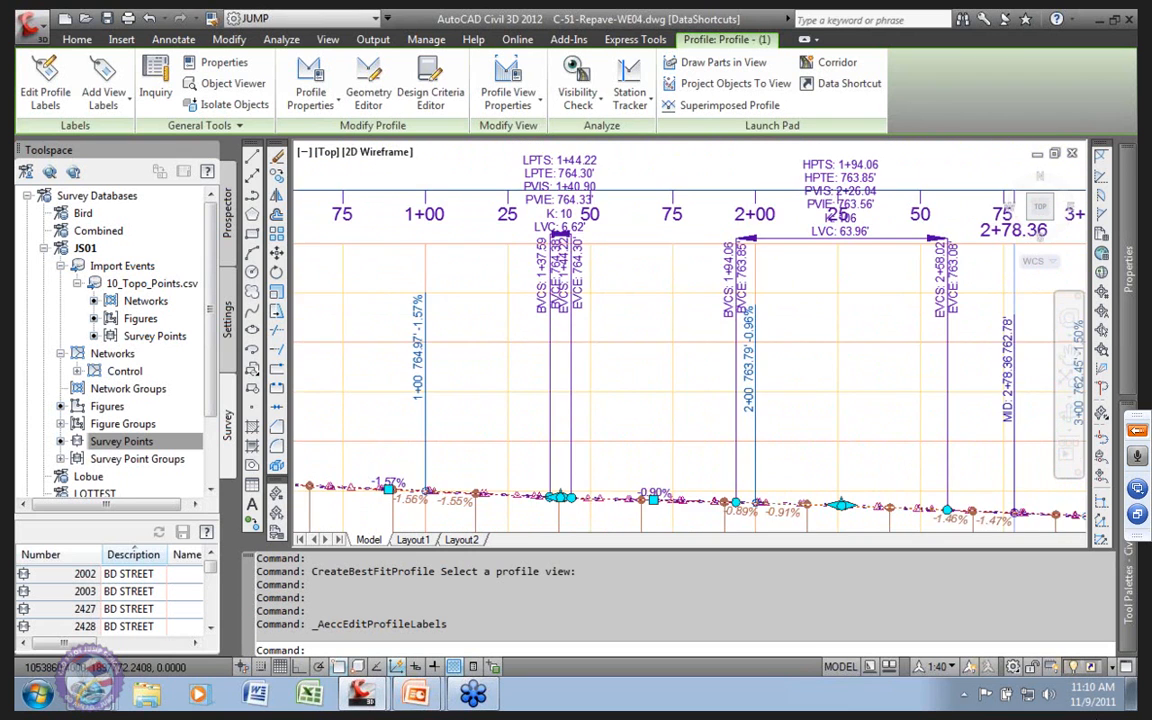
{"action": "scroll", "coordinate": [595, 350], "scroll_direction": "down", "scroll_amount": 2}
{"action": "scroll", "coordinate": [658, 373], "scroll_direction": "up", "scroll_amount": 2}
{"action": "middle_click_drag", "start_coordinate": [638, 373], "coordinate": [509, 375]}
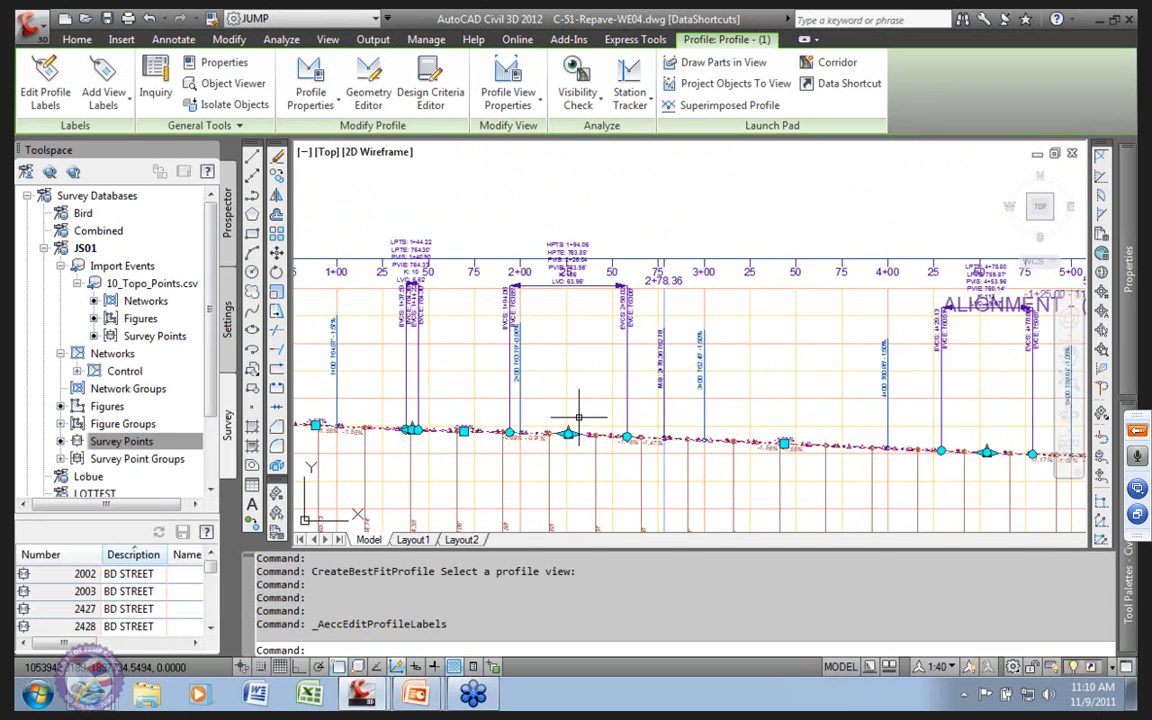
{"action": "scroll", "coordinate": [582, 416], "scroll_direction": "up", "scroll_amount": 3}
{"action": "scroll", "coordinate": [576, 402], "scroll_direction": "down", "scroll_amount": 3}
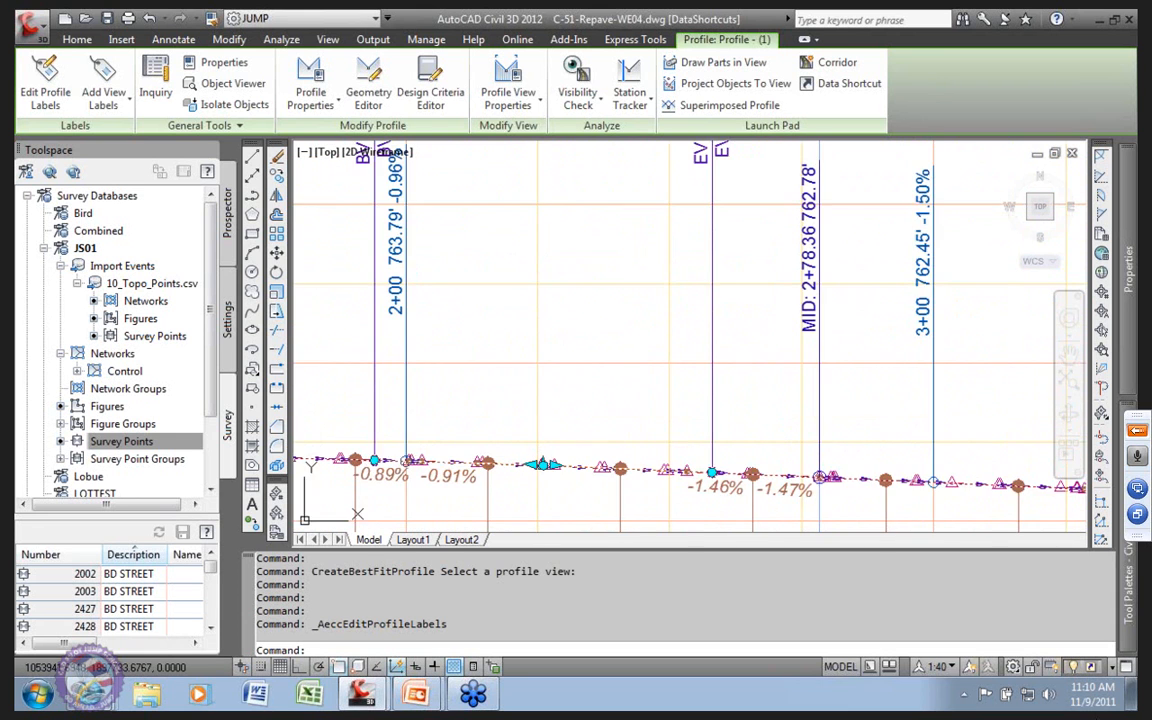
{"action": "middle_click_drag", "start_coordinate": [743, 409], "coordinate": [534, 416]}
{"action": "middle_click_drag", "start_coordinate": [802, 396], "coordinate": [603, 394]}
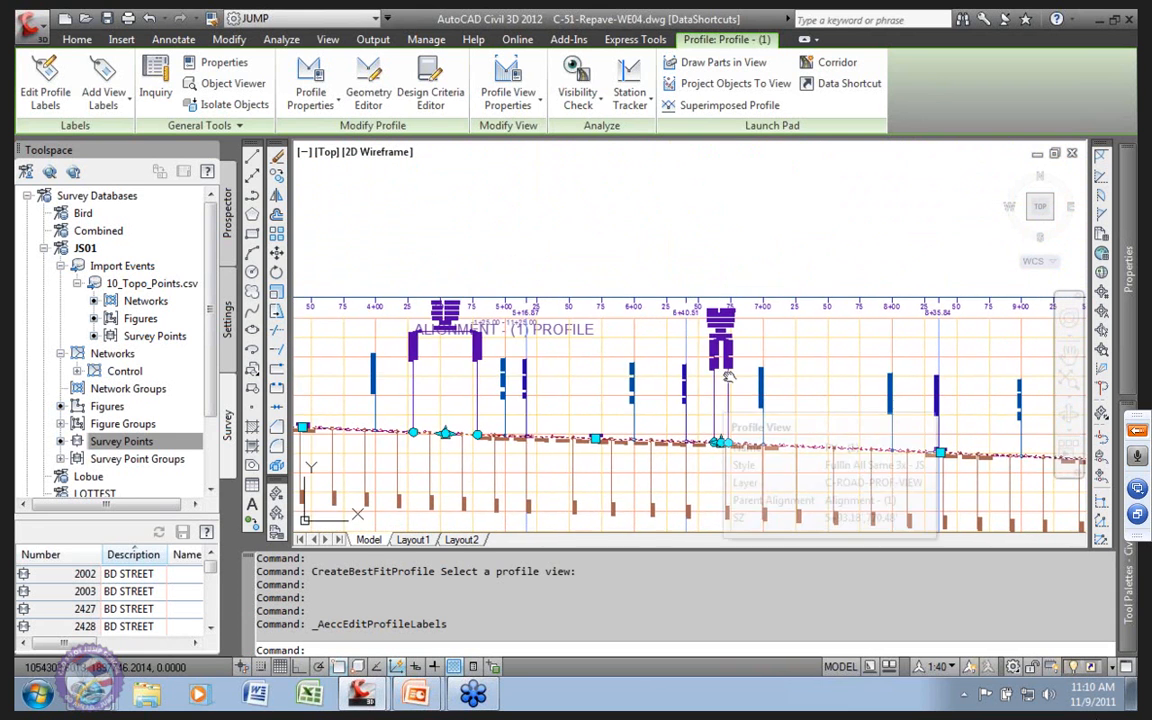
Step: Look over the complete labeled profile view together with the road alignment in plan
{"action": "scroll", "coordinate": [728, 376], "scroll_direction": "down", "scroll_amount": 2}
{"action": "scroll", "coordinate": [694, 378], "scroll_direction": "down", "scroll_amount": 3}
{"action": "scroll", "coordinate": [725, 342], "scroll_direction": "down", "scroll_amount": 4}
{"action": "middle_click_drag", "start_coordinate": [689, 360], "coordinate": [769, 327]}
{"action": "scroll", "coordinate": [594, 417], "scroll_direction": "up", "scroll_amount": 3}
{"action": "scroll", "coordinate": [592, 414], "scroll_direction": "down", "scroll_amount": 2}
{"action": "scroll", "coordinate": [591, 411], "scroll_direction": "down", "scroll_amount": 3}
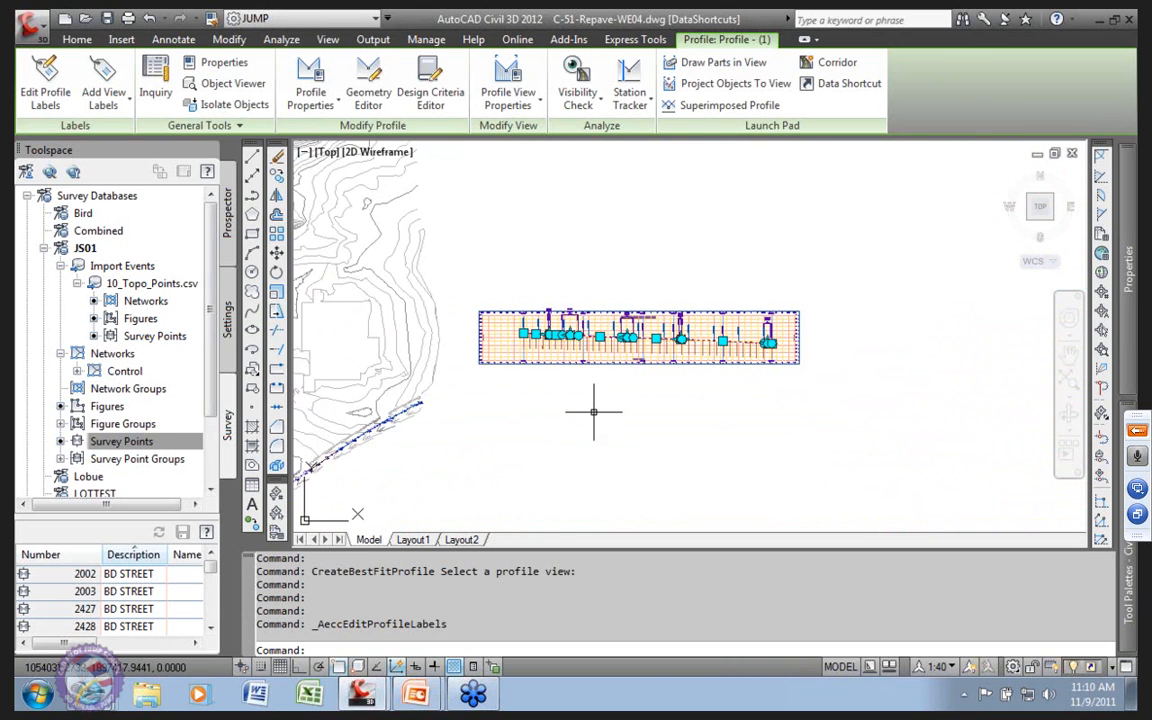
{"action": "middle_click_drag", "start_coordinate": [604, 404], "coordinate": [689, 360]}
{"action": "scroll", "coordinate": [605, 422], "scroll_direction": "up", "scroll_amount": 2}
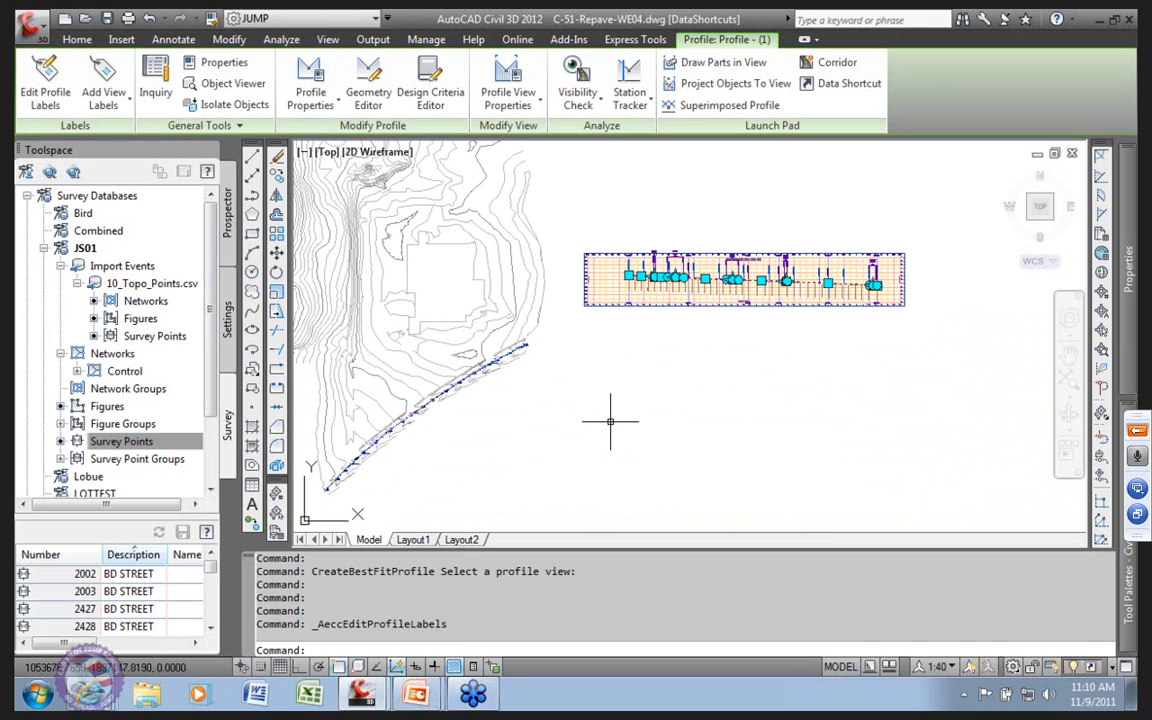
{"action": "scroll", "coordinate": [620, 391], "scroll_direction": "up", "scroll_amount": 2}
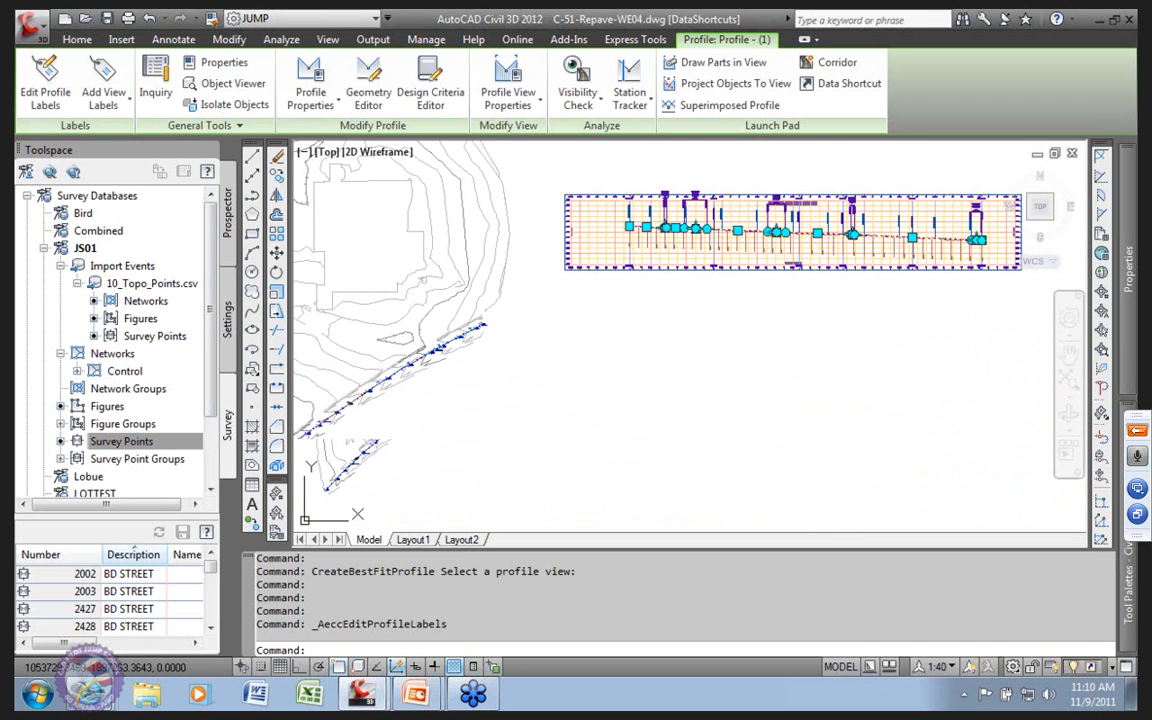
{"action": "scroll", "coordinate": [624, 391], "scroll_direction": "up", "scroll_amount": 2}
Step: Switch to the running PowerPoint slide show and advance to the Reconstruction Corridor Steps slide
{"action": "mouse_move", "coordinate": [436, 681]}
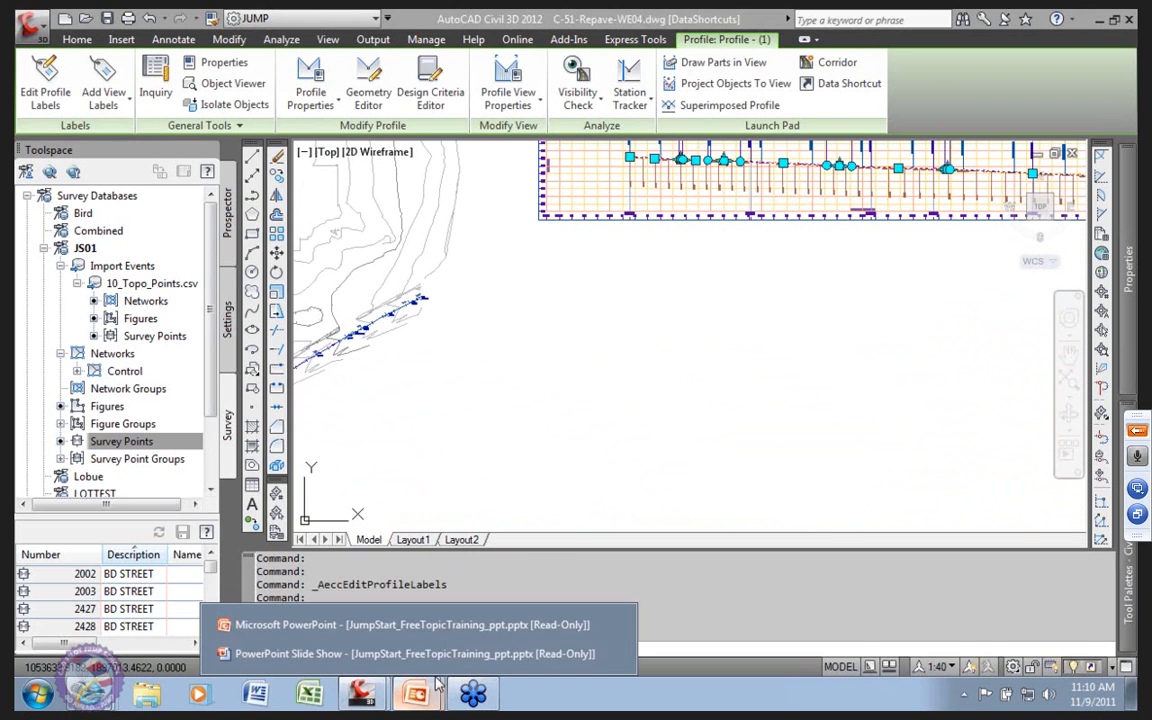
{"action": "left_click", "coordinate": [311, 655]}
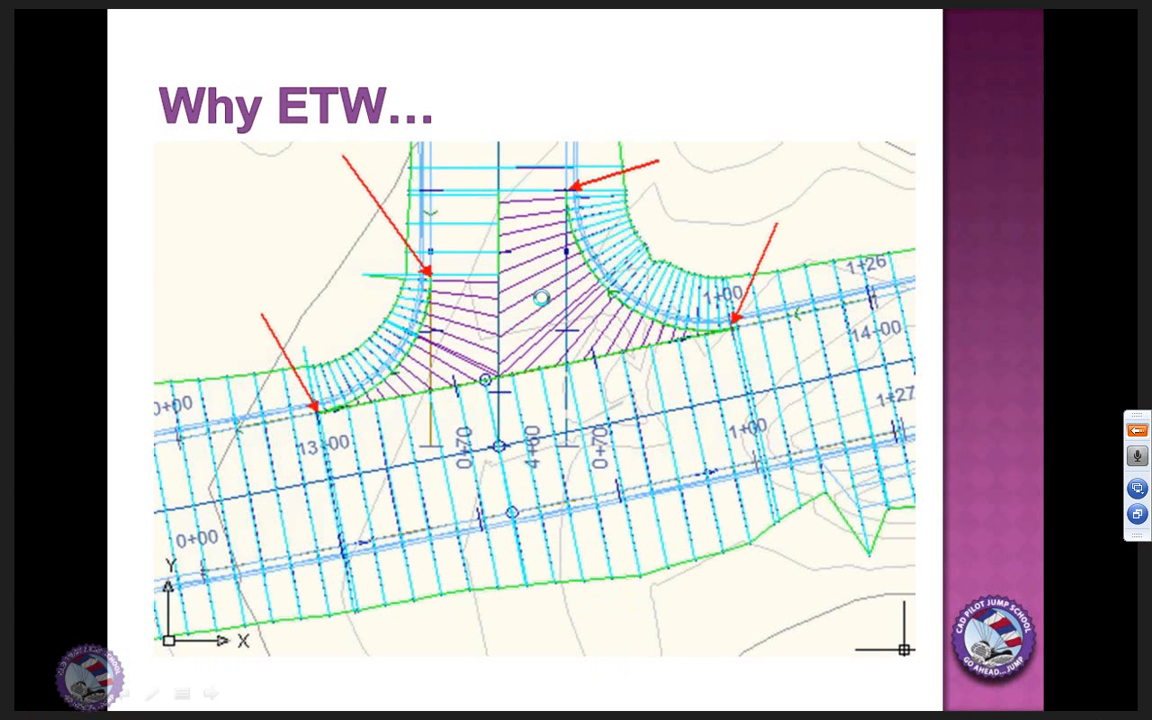
{"action": "left_click", "coordinate": [545, 305]}
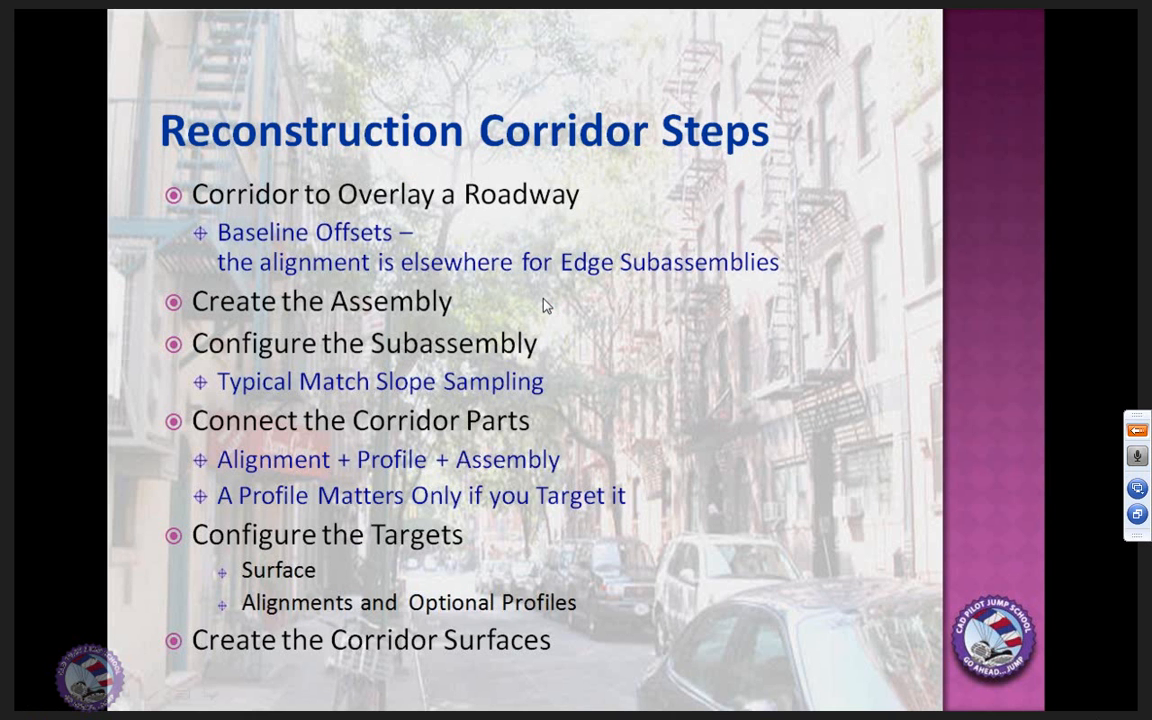